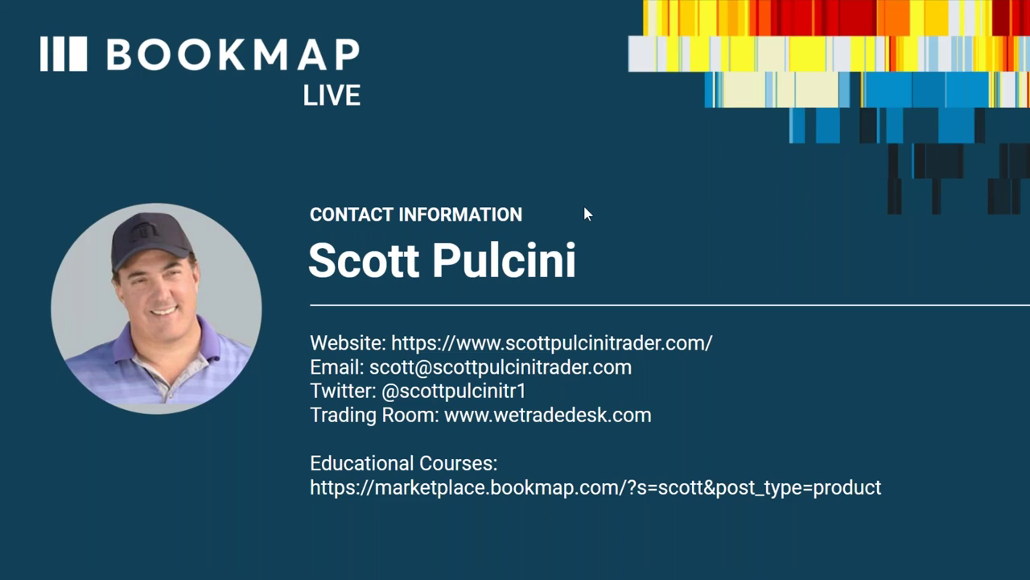
click(584, 208)
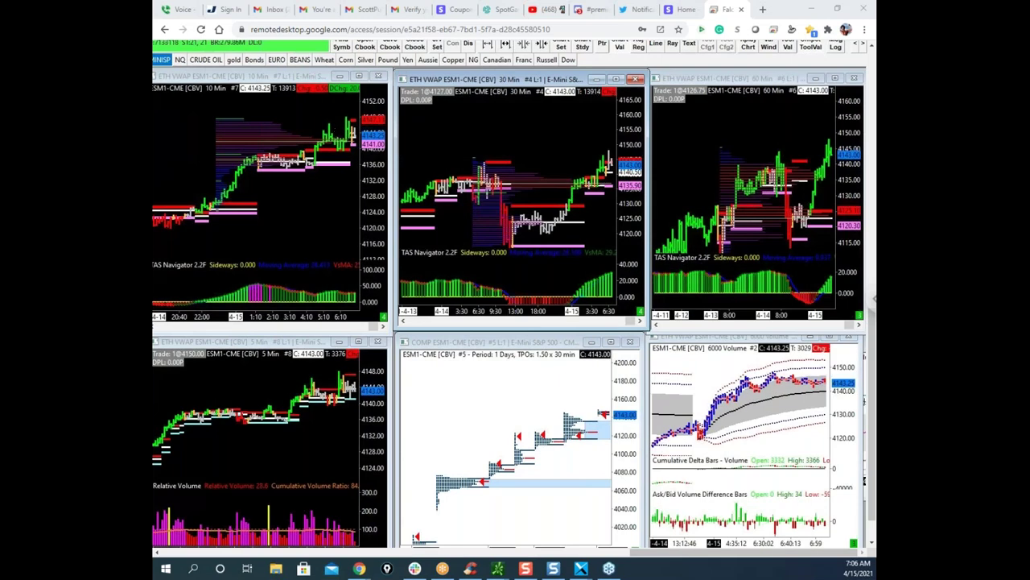
Step: Switch to the E-Mini Nasdaq-100 window in Bookmap and maximize it on the screen
click(580, 569)
drag(462, 210, 659, 99)
click(794, 97)
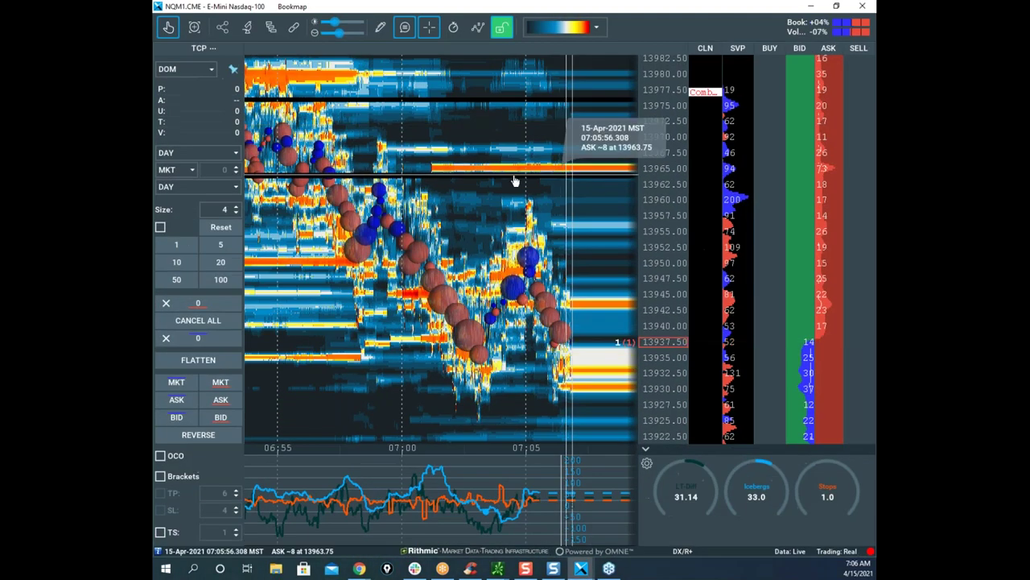
Step: Sketch the recent decline plus a projected bounce to about 13965 and a renewed drop to about 13925, and clear the strokes
scroll(498, 141, down, 2)
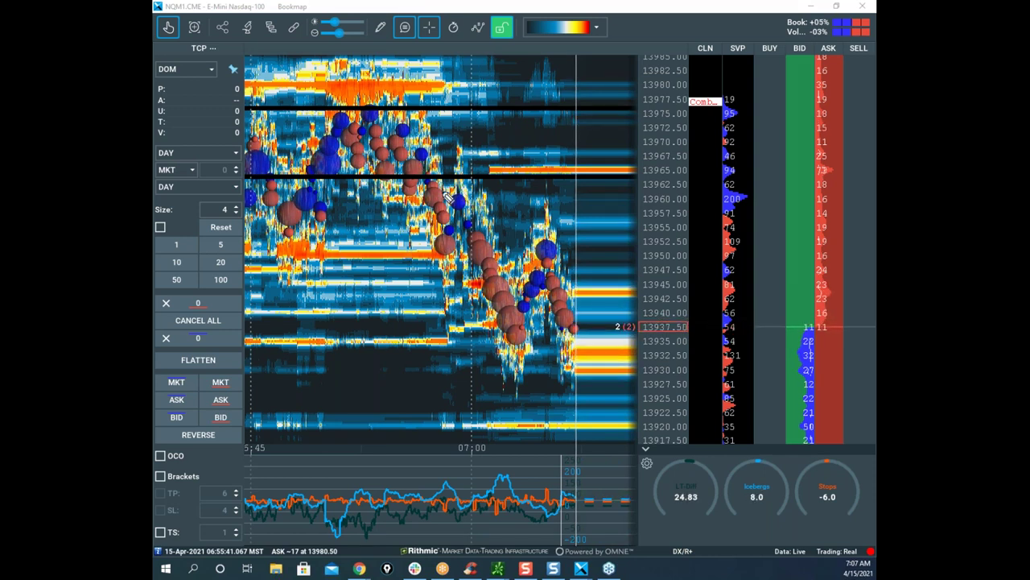
mouse_move(380, 169)
mouse_down()
mouse_move(438, 179)
mouse_move(531, 342)
mouse_up()
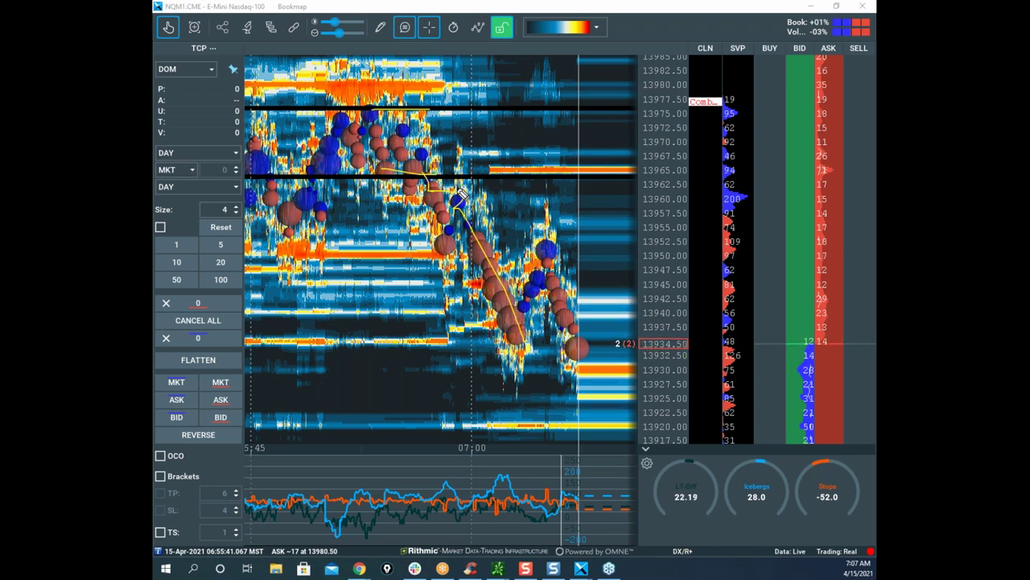
mouse_move(447, 190)
mouse_down()
mouse_move(488, 241)
mouse_move(563, 169)
mouse_move(616, 401)
mouse_up()
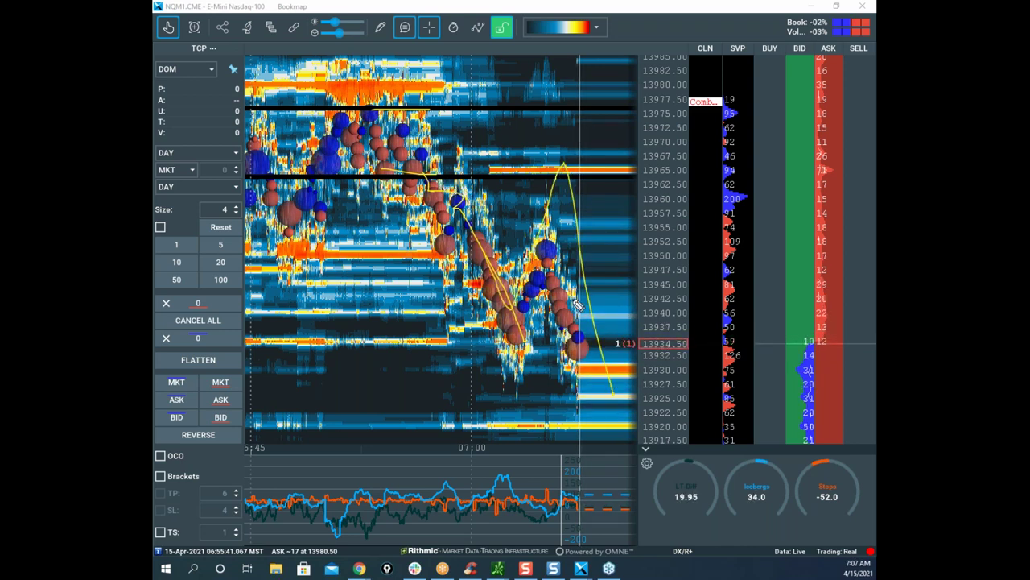
key(Escape)
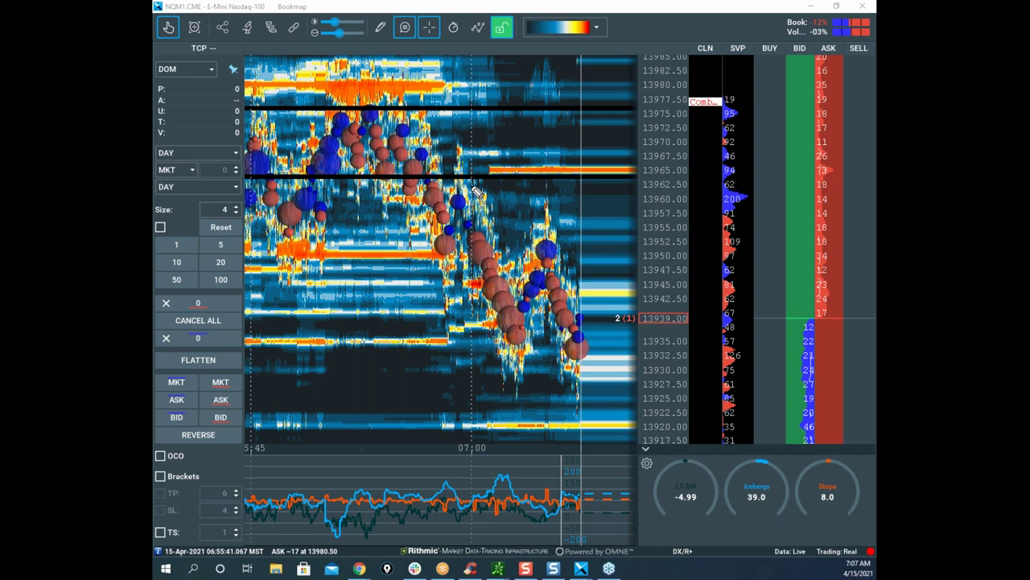
Step: Sketch a drop, a rally above the 13965 level and a fall back toward 13932 on the heatmap, and clear the strokes
mouse_move(438, 185)
mouse_down()
mouse_move(554, 157)
mouse_move(587, 184)
mouse_move(624, 358)
mouse_move(592, 196)
mouse_move(576, 181)
mouse_move(595, 202)
mouse_up()
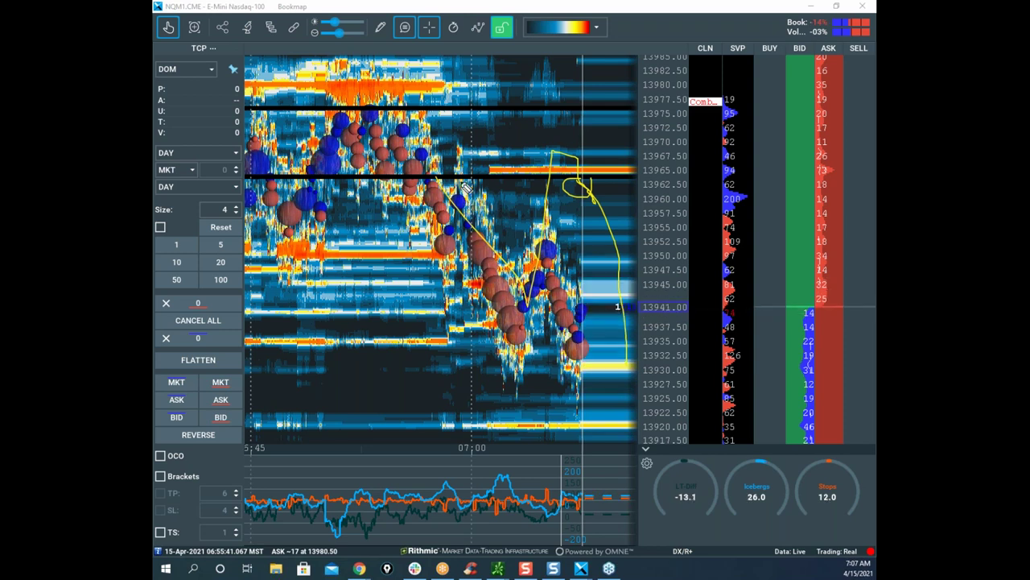
drag(587, 187, 627, 347)
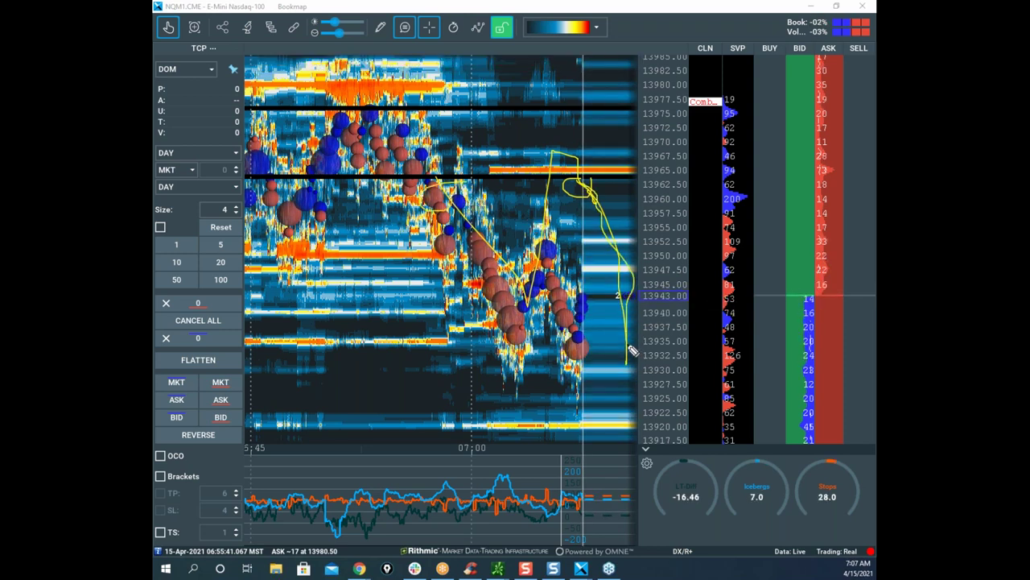
drag(567, 94, 582, 92)
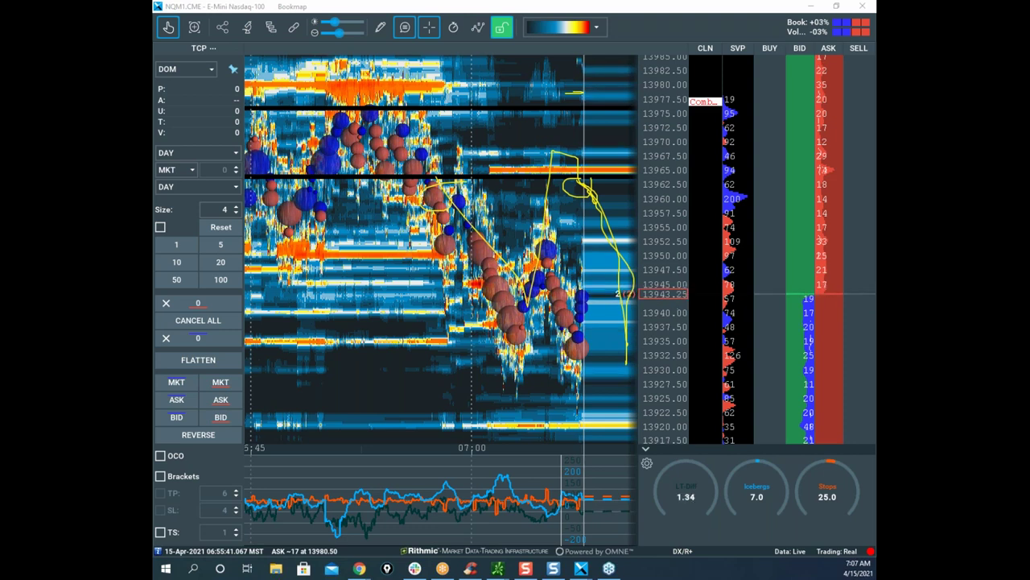
key(Escape)
Step: Annotate the Nasdaq heatmap with a rally path to the 13965 level, a loop around the 13977.50 marker and the downtrend line
drag(577, 296, 599, 161)
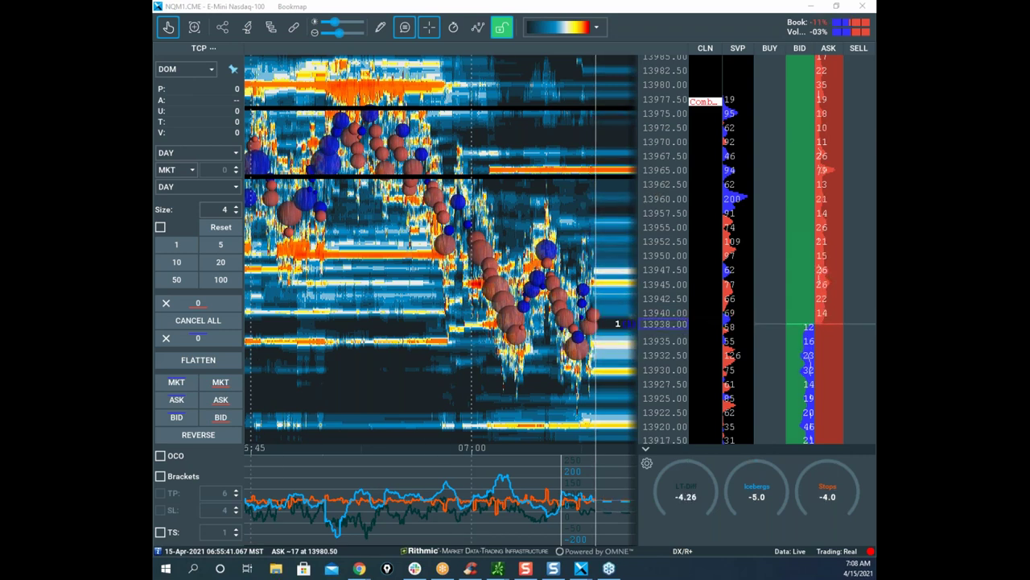
mouse_move(690, 88)
mouse_down()
mouse_move(748, 90)
mouse_move(642, 55)
mouse_up()
mouse_move(377, 107)
mouse_down()
mouse_move(451, 185)
mouse_move(600, 298)
mouse_move(621, 155)
mouse_move(636, 165)
mouse_move(680, 273)
mouse_up()
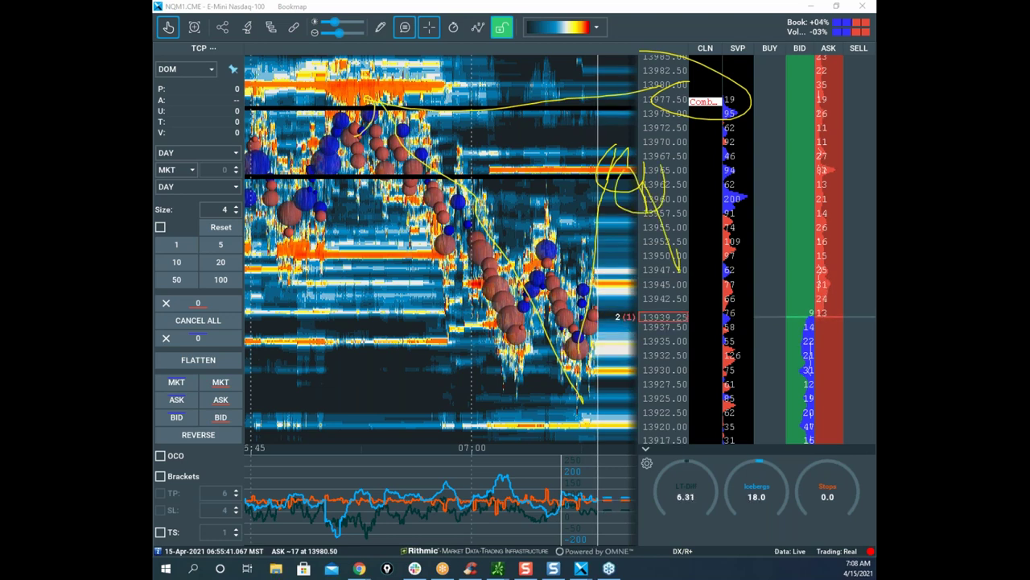
Step: Switch to the COMEX Gold Futures window, maximize it and zoom in on the price rise around 07:08
click(580, 568)
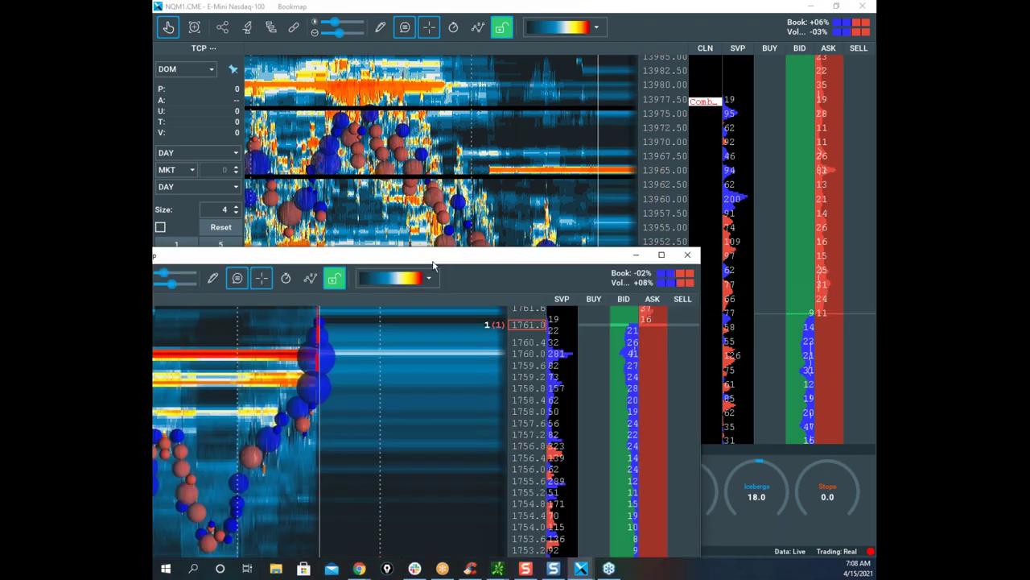
click(824, 62)
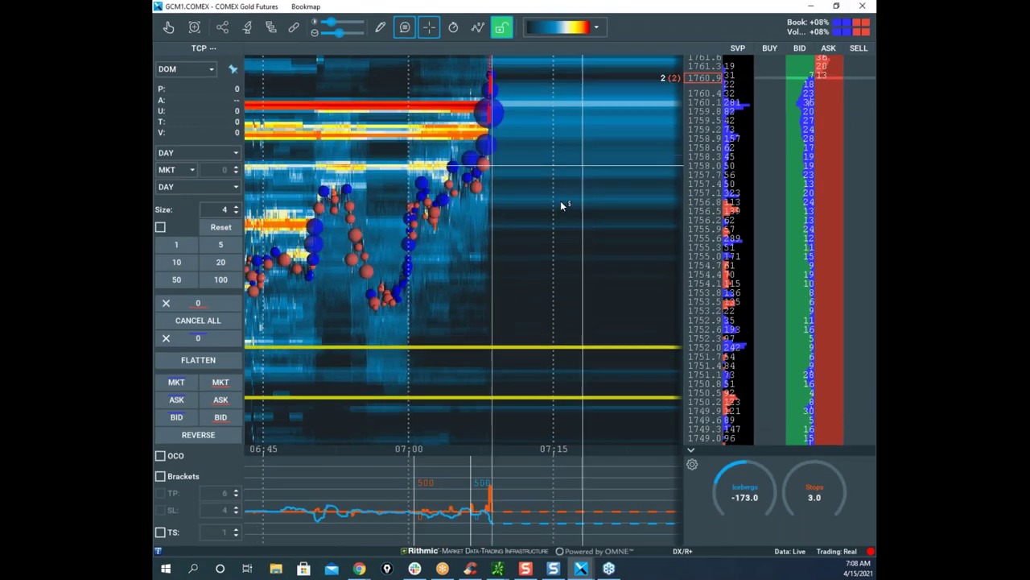
click(166, 26)
drag(526, 182, 554, 327)
scroll(550, 269, up, 3)
scroll(552, 329, up, 3)
scroll(555, 346, up, 2)
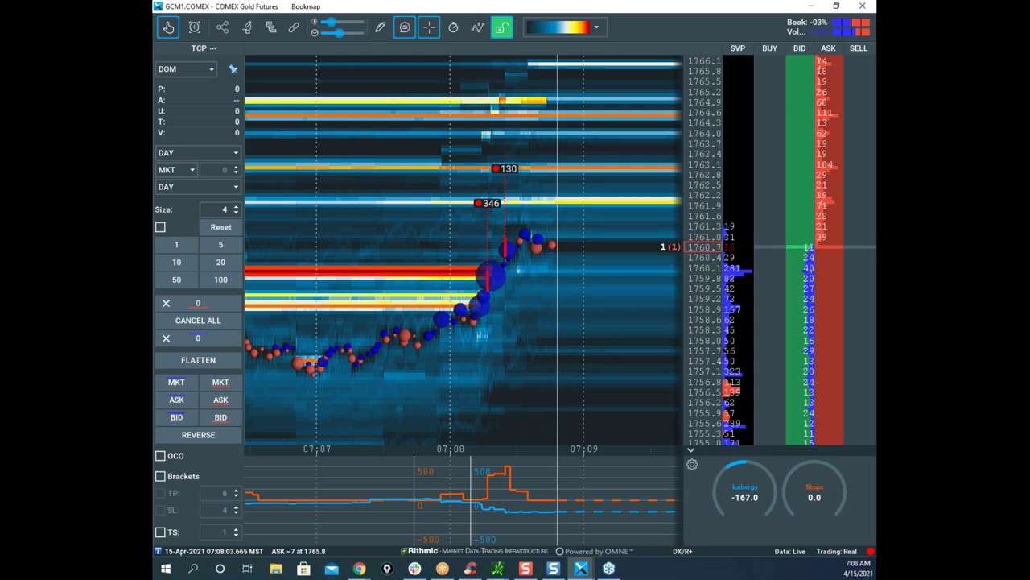
Step: Draw a horizontal line at about 1759.2, near the lower end of the 346 stop run
key(alt+Tab)
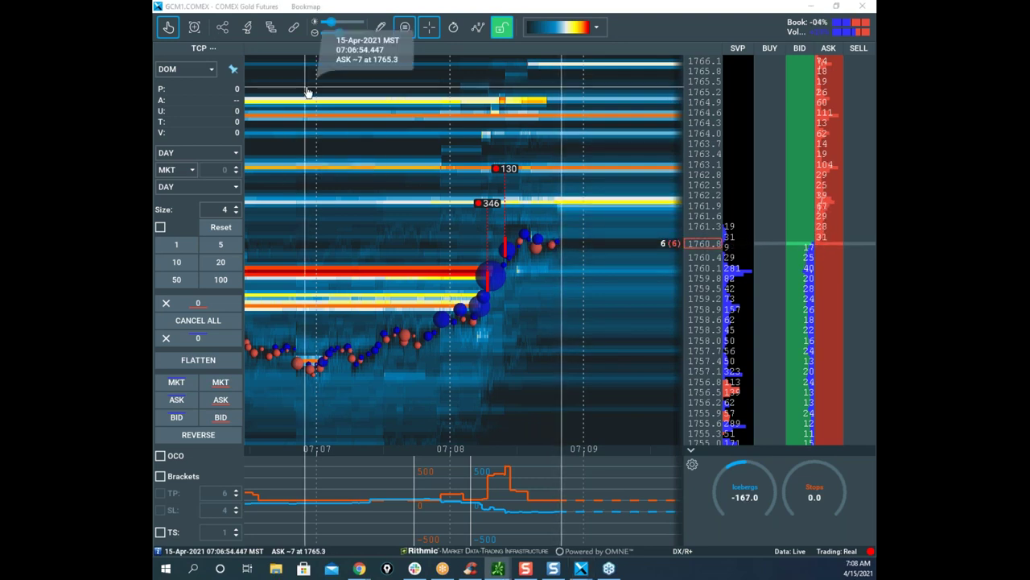
click(380, 26)
click(441, 170)
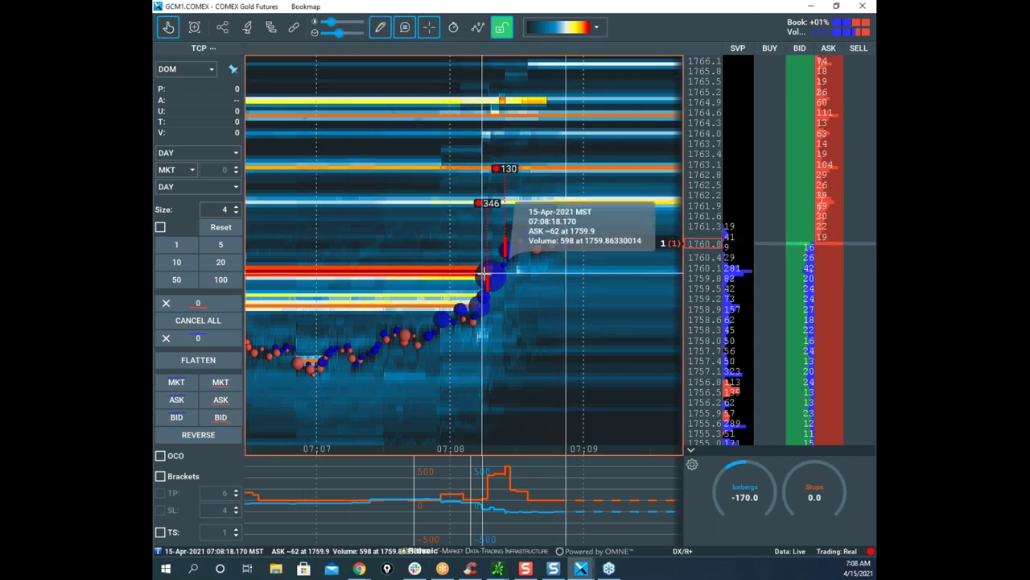
scroll(483, 273, up, 3)
scroll(483, 314, up, 3)
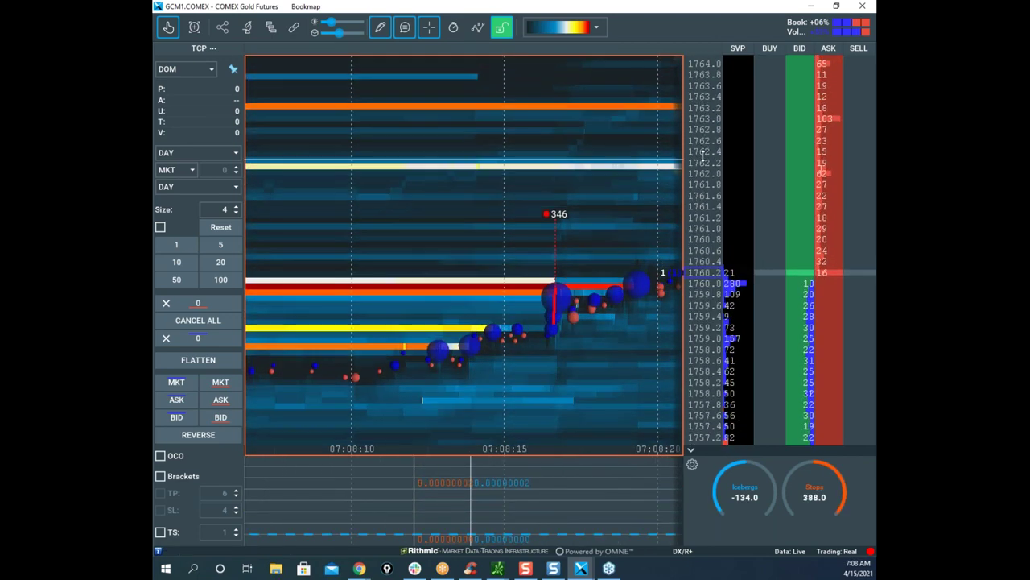
scroll(535, 297, up, 5)
scroll(467, 314, up, 2)
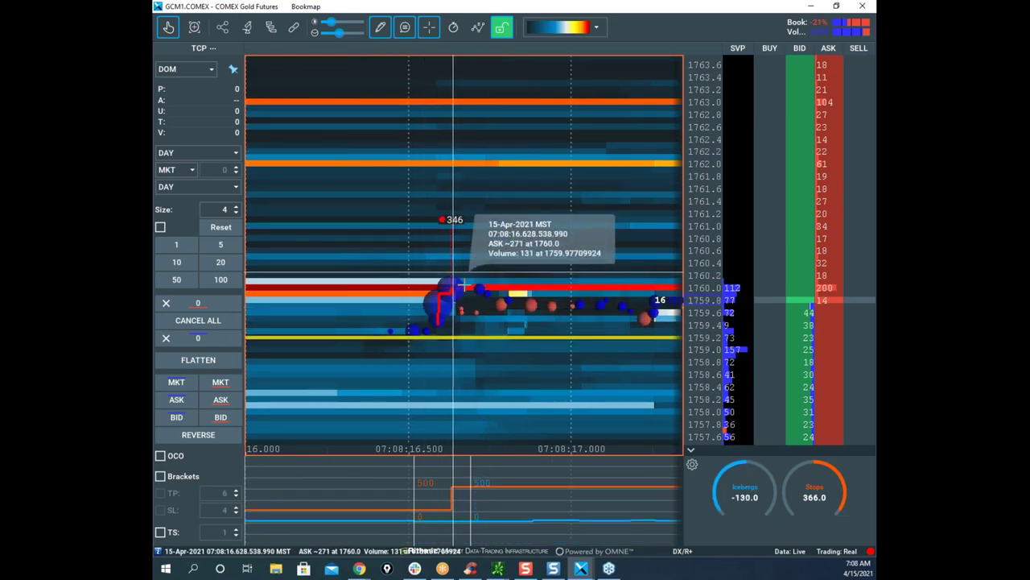
Step: Add a second horizontal line at about 1760.9, near the top of the 130 stop run
scroll(503, 241, down, 4)
scroll(504, 222, down, 6)
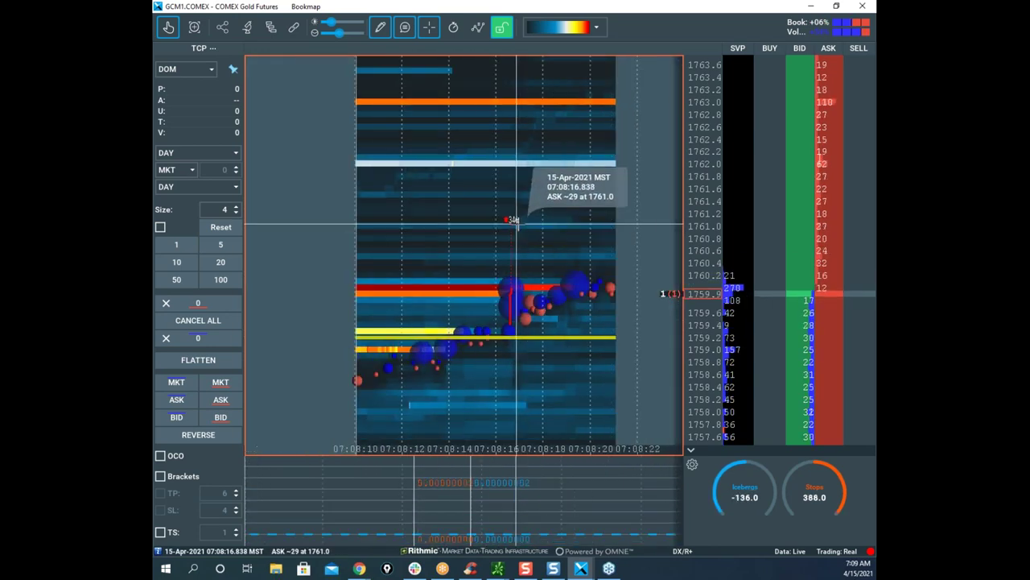
scroll(642, 232, up, 5)
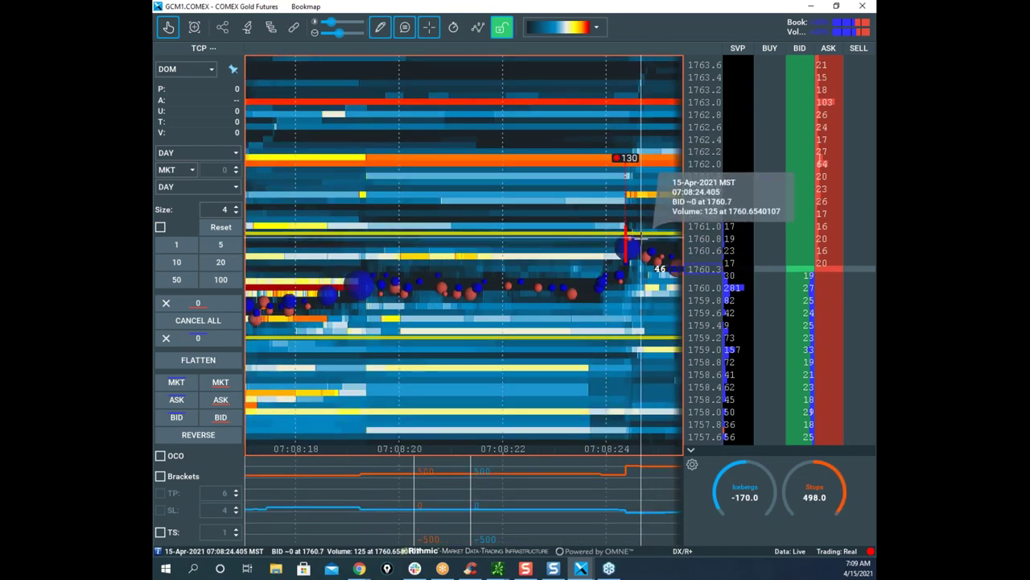
scroll(571, 392, down, 3)
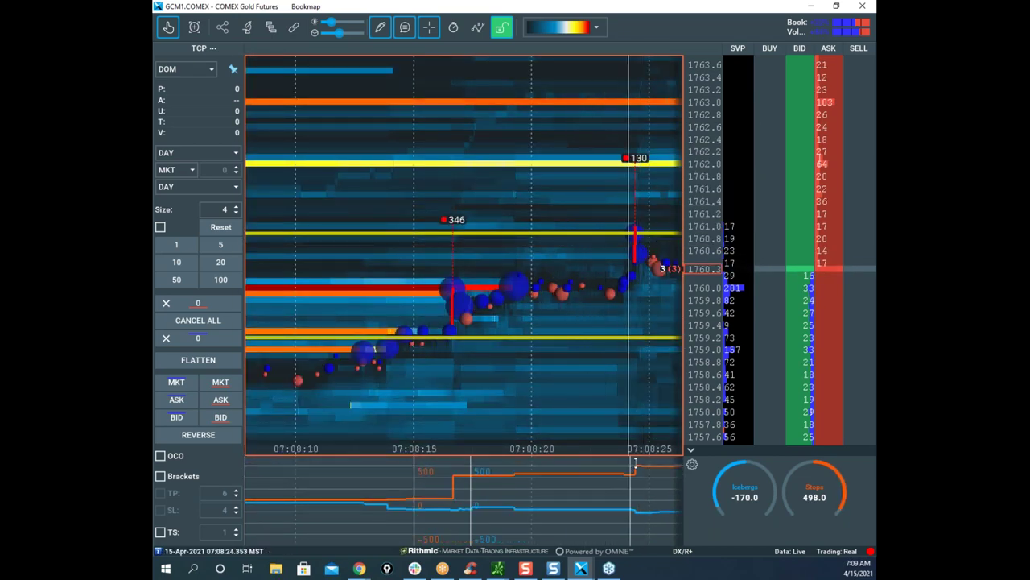
scroll(612, 338, down, 4)
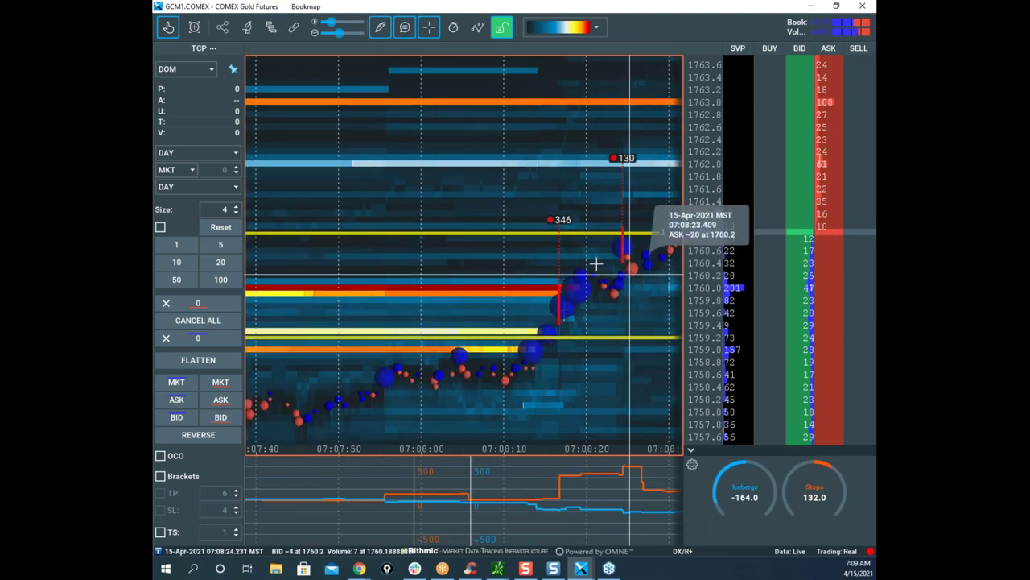
Step: Return the gold chart to the live price and buy 4 contracts at market
click(194, 27)
scroll(444, 129, down, 4)
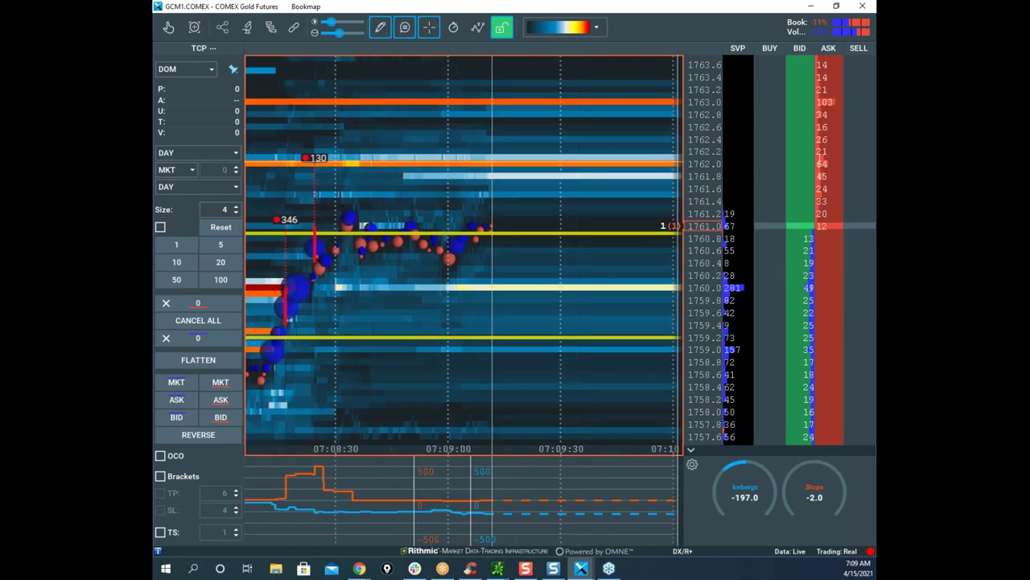
drag(700, 196, 699, 188)
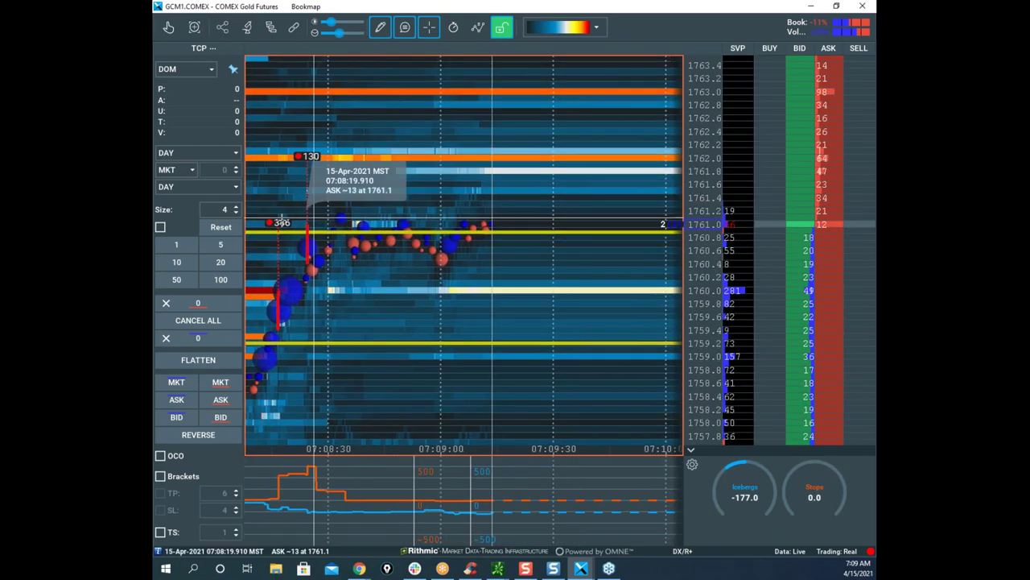
click(183, 384)
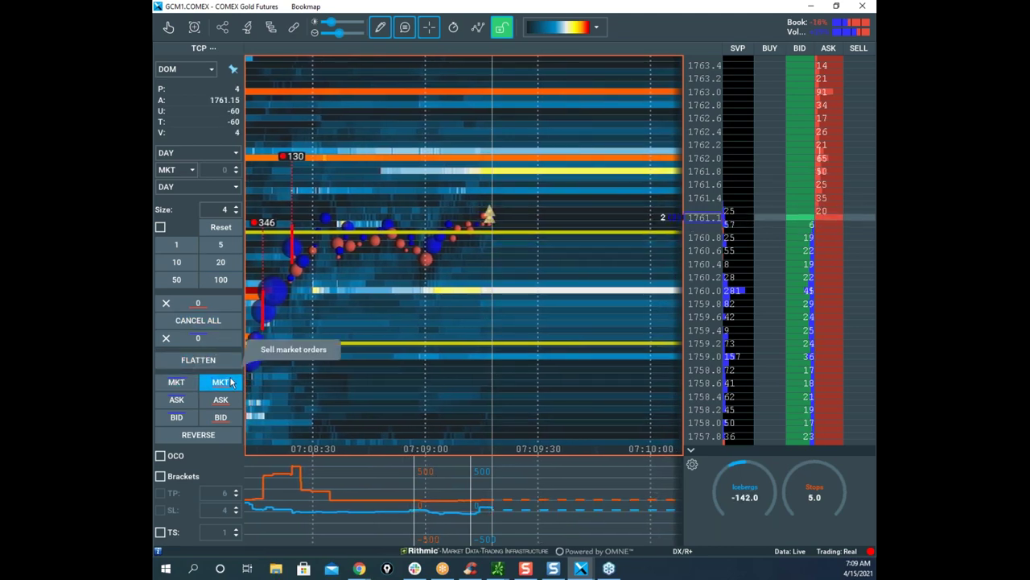
Step: Turn off the drawing tool and place a sell stop order for 4 contracts at about 1758.9
scroll(520, 309, down, 3)
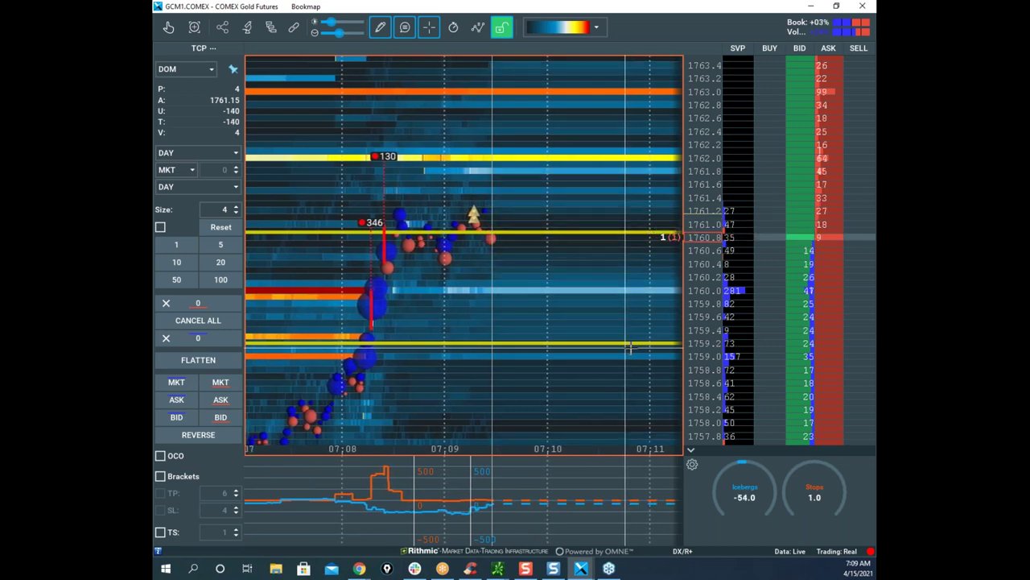
click(387, 25)
click(394, 56)
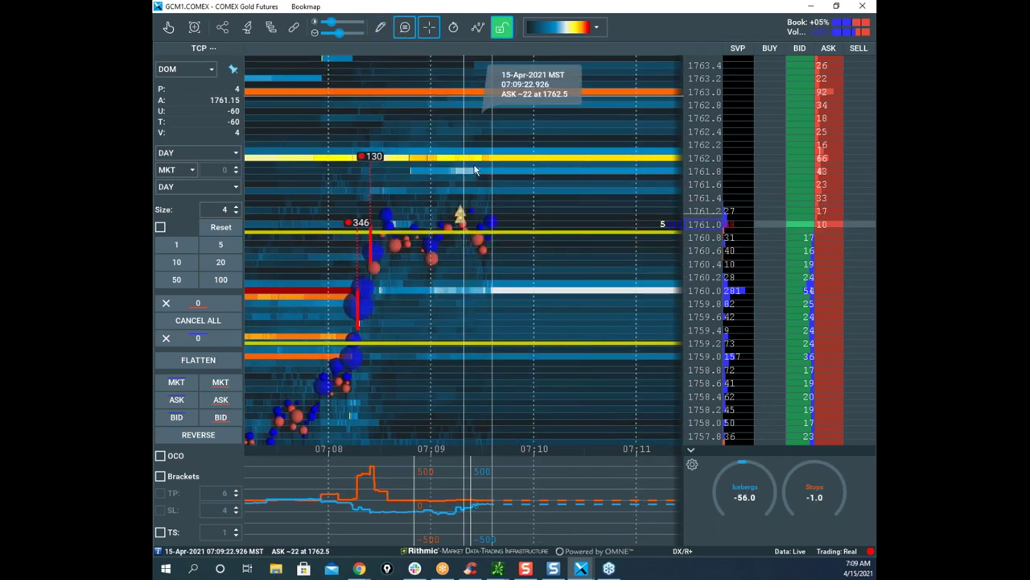
click(550, 268)
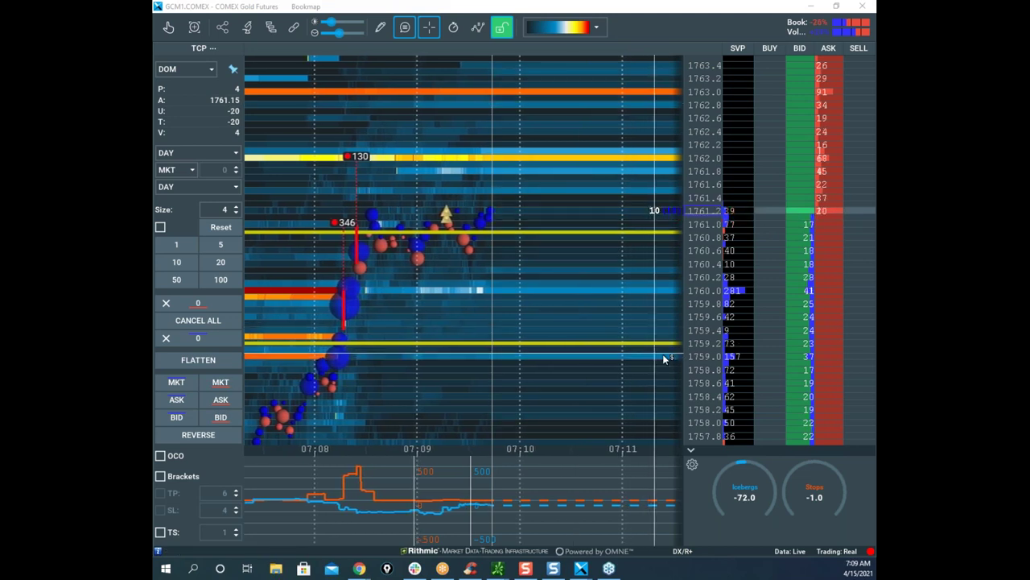
click(830, 362)
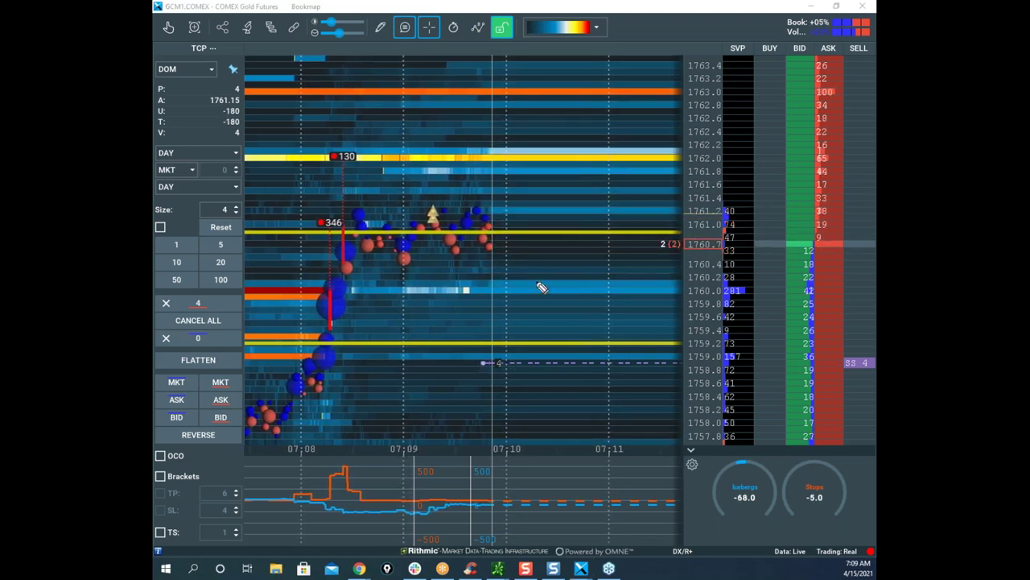
Step: Sketch a fall to the stop order and a recovery toward 1761.8, outline the order-book range above it, and clear the strokes
drag(450, 239, 494, 359)
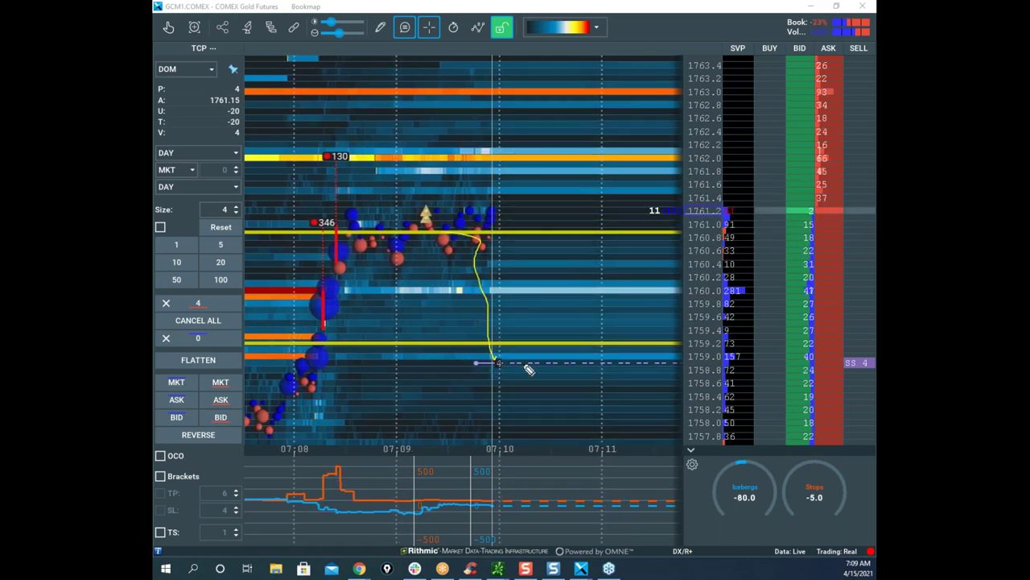
mouse_move(821, 148)
mouse_down()
mouse_move(831, 354)
mouse_move(865, 143)
mouse_up()
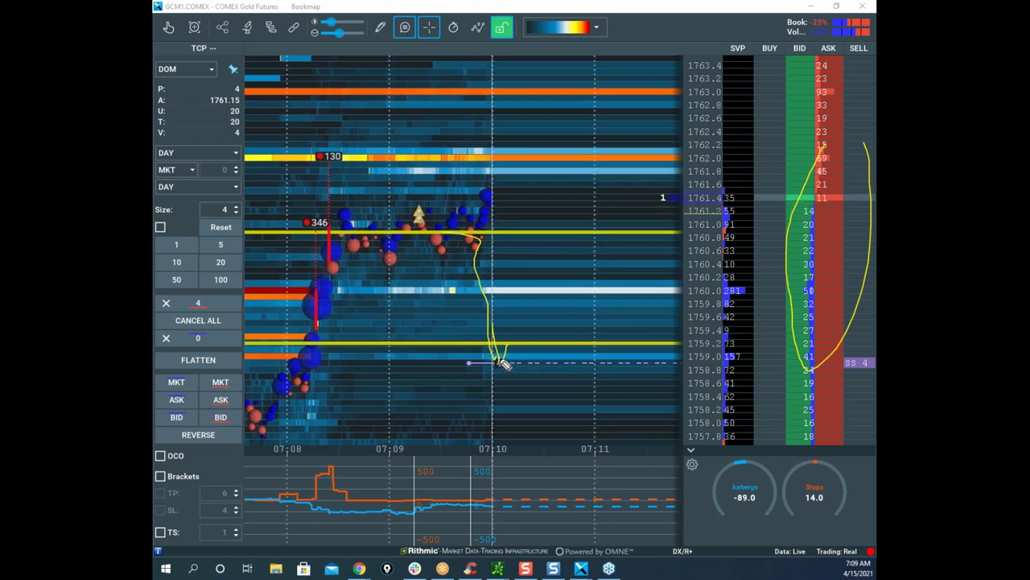
mouse_move(515, 364)
mouse_down()
mouse_move(507, 361)
mouse_move(547, 338)
mouse_move(599, 170)
mouse_up()
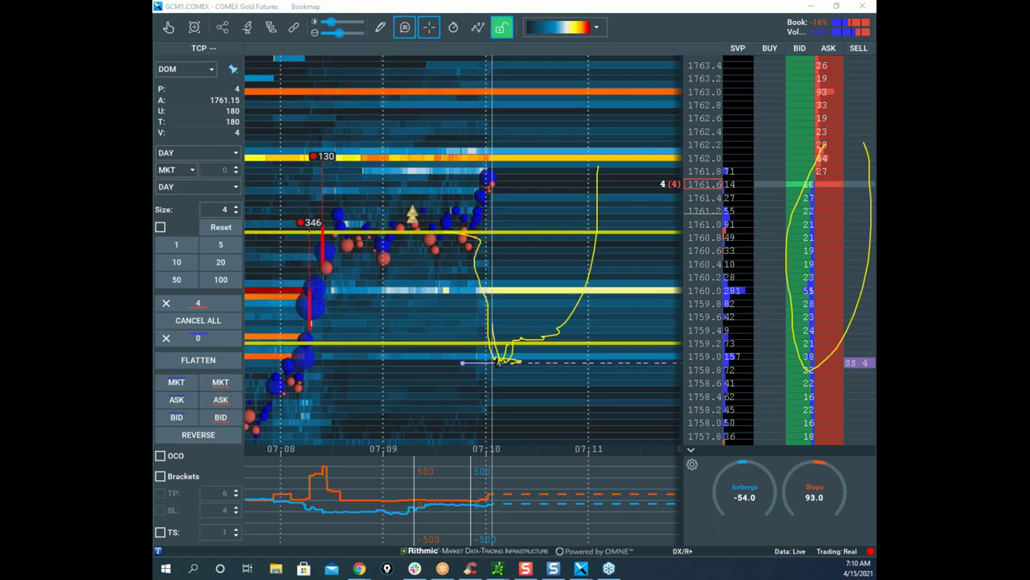
key(Escape)
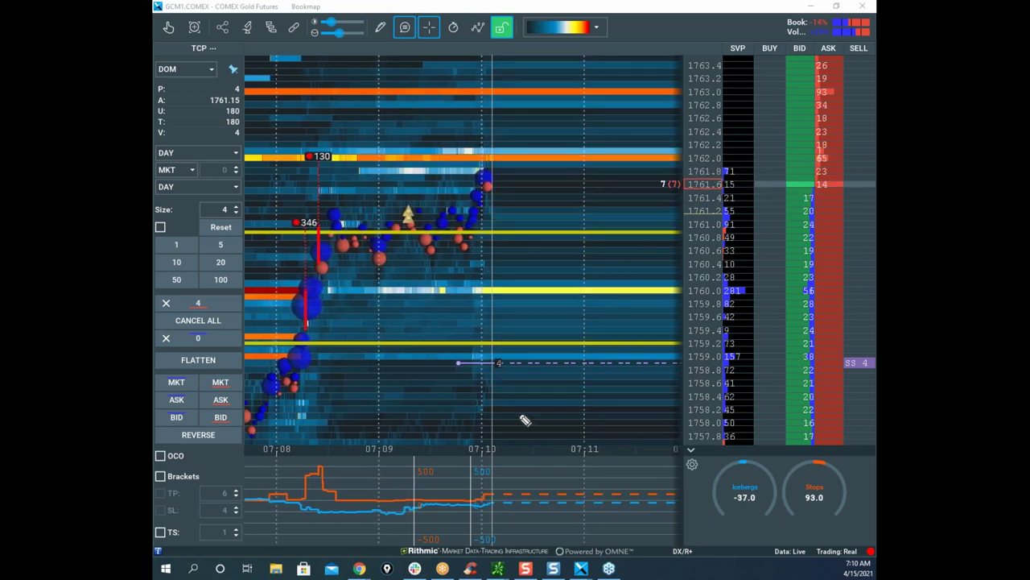
Step: Underline the area near 1757.9, sketch a double bottom around the sell stop with a rally to about 1761.8, and clear the strokes
drag(503, 424, 690, 436)
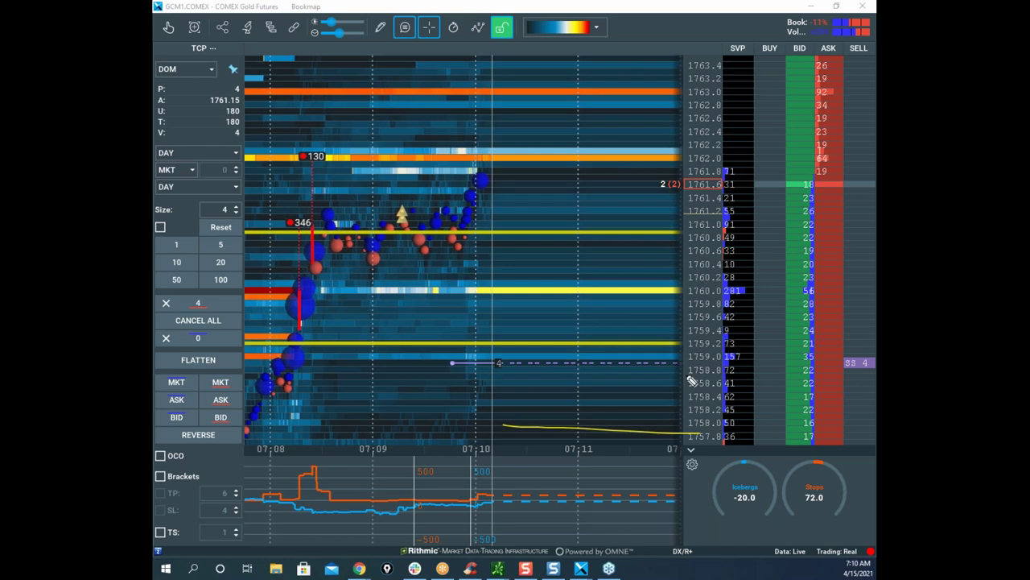
drag(511, 333, 539, 351)
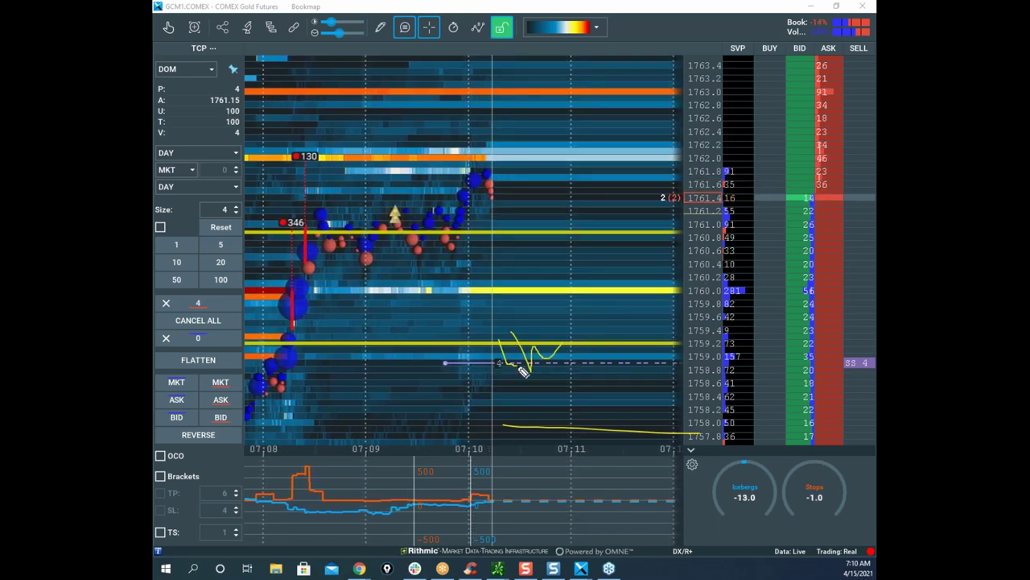
mouse_move(551, 343)
mouse_down()
mouse_move(577, 320)
mouse_move(596, 227)
mouse_up()
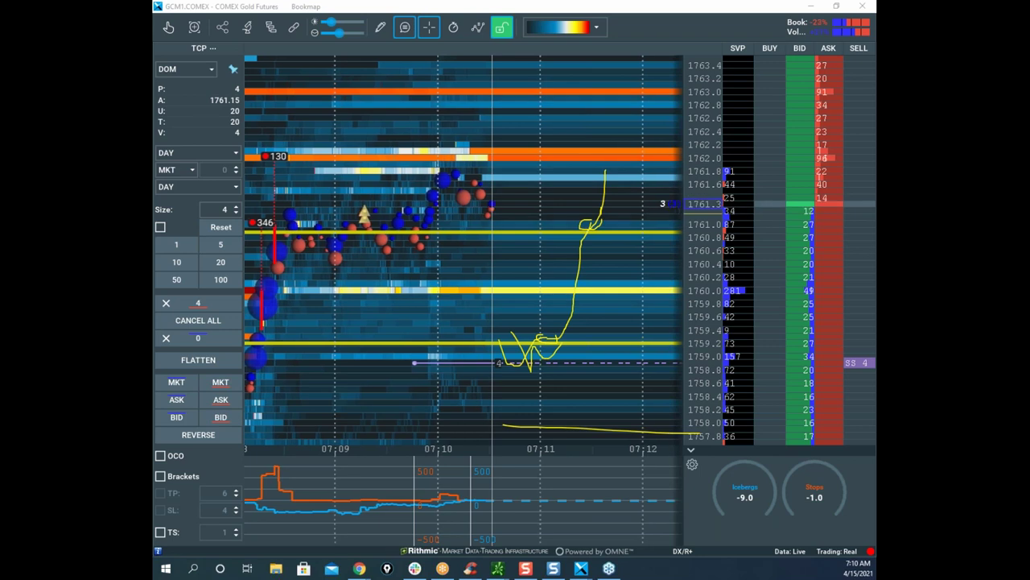
key(e)
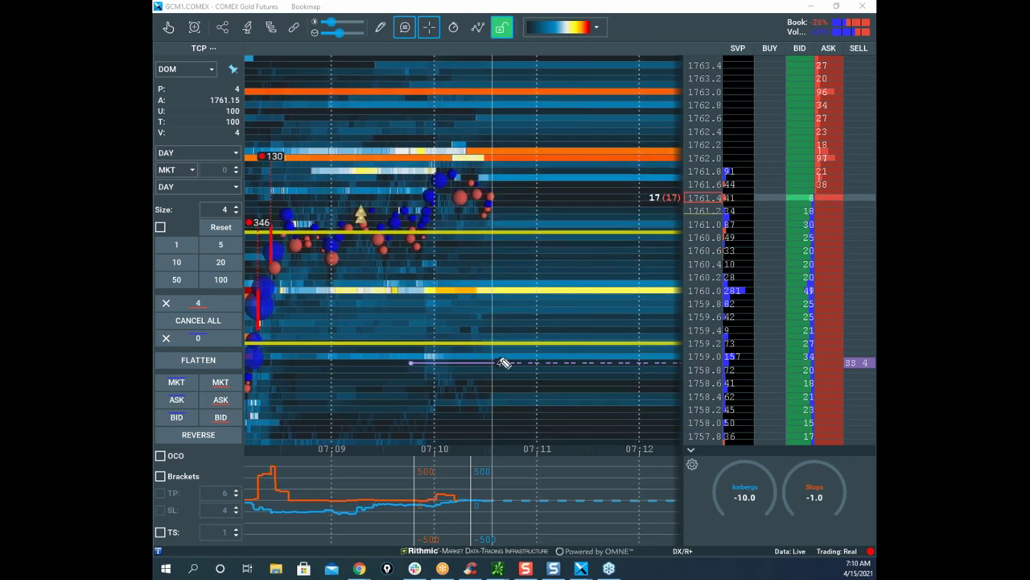
Step: Circle the sell stop, sketch a rally from it beyond 1763.4 and a drop from about 1761 back below it, and clear the strokes
mouse_move(501, 364)
mouse_down()
mouse_move(473, 334)
mouse_move(522, 352)
mouse_move(636, 31)
mouse_up()
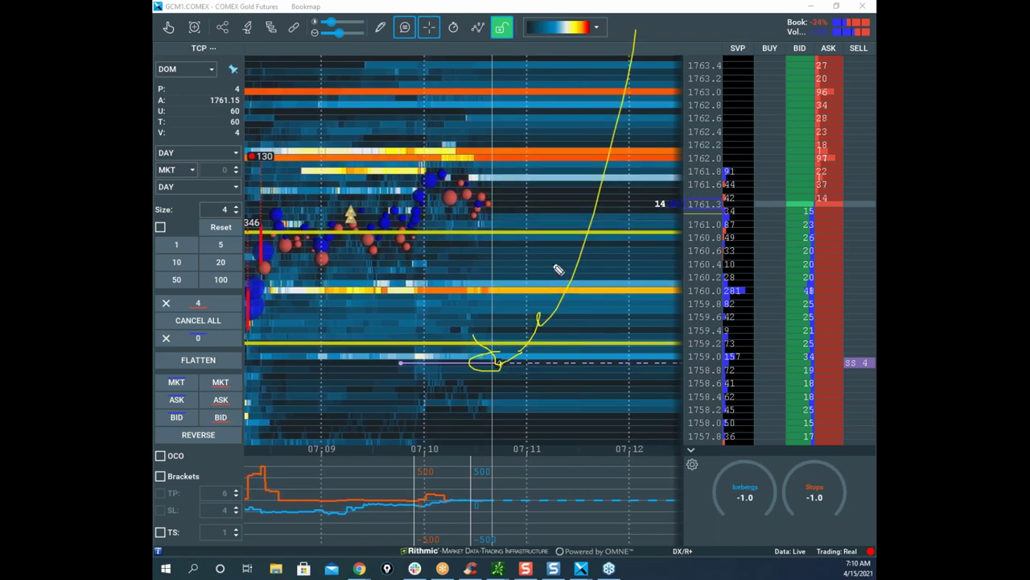
drag(523, 349, 554, 260)
mouse_move(559, 225)
mouse_down()
mouse_move(574, 230)
mouse_move(610, 387)
mouse_up()
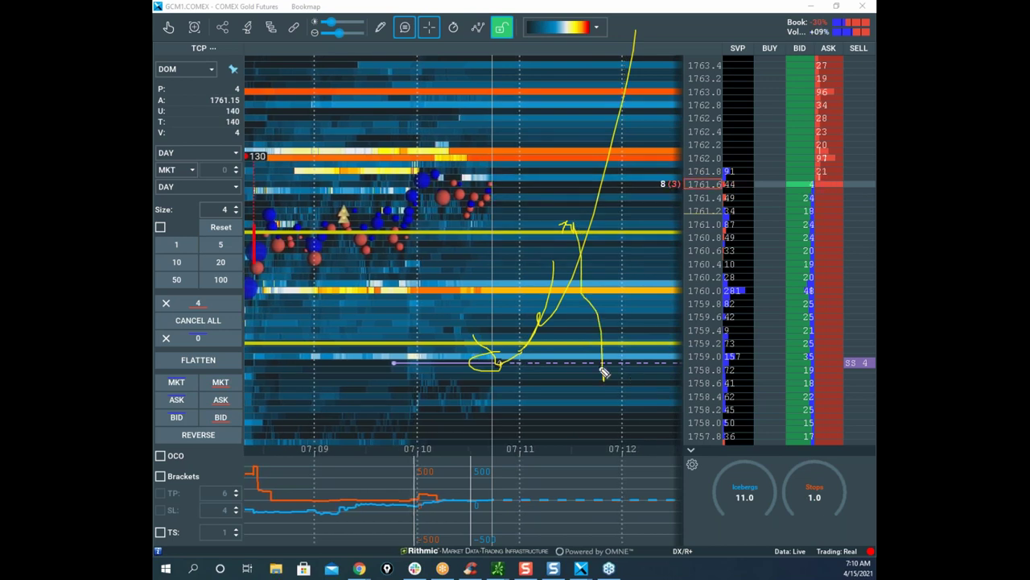
drag(576, 348, 580, 332)
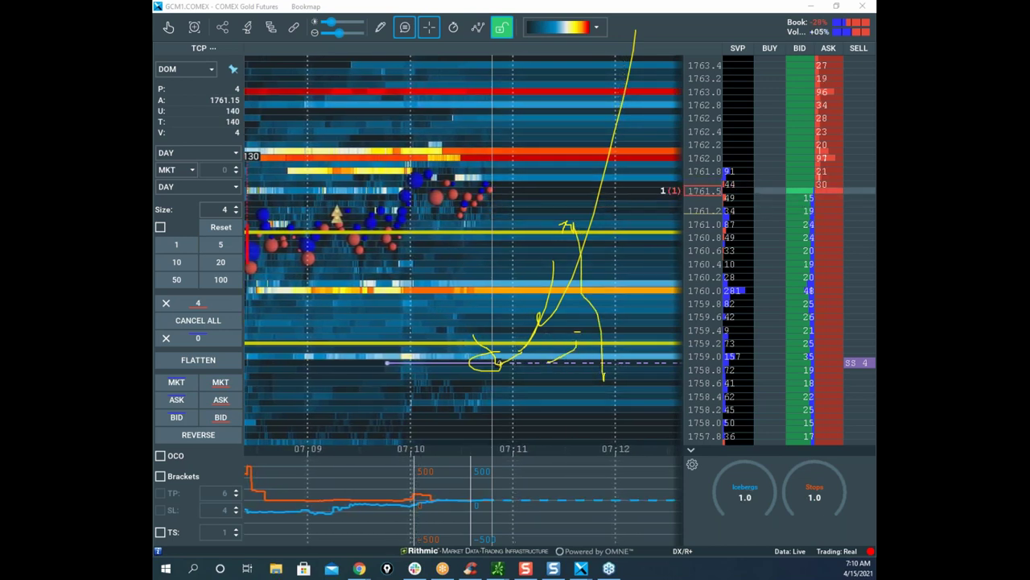
key(e)
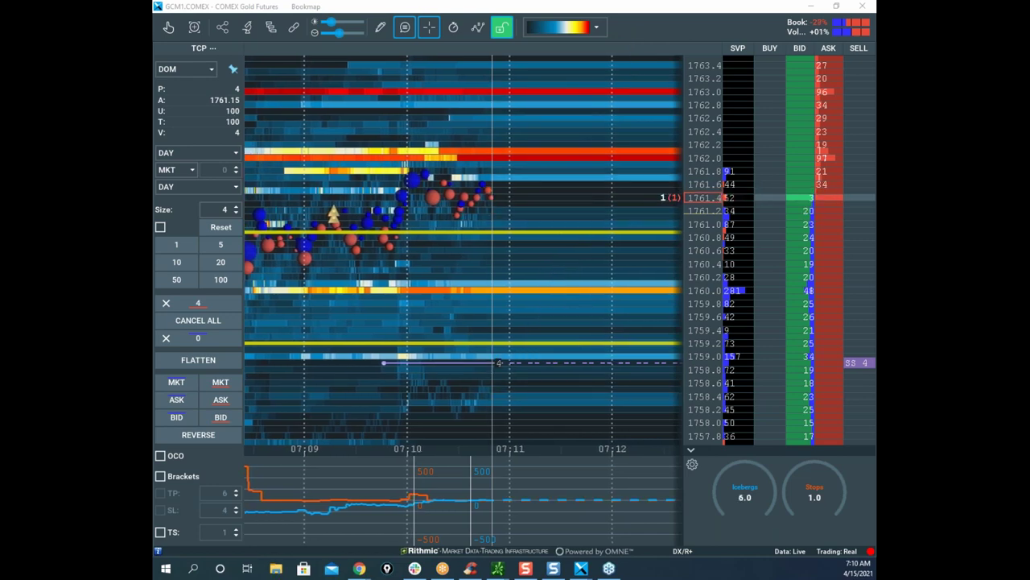
Step: Zoom the gold heatmap out in time to view the earlier stop runs
scroll(517, 196, down, 3)
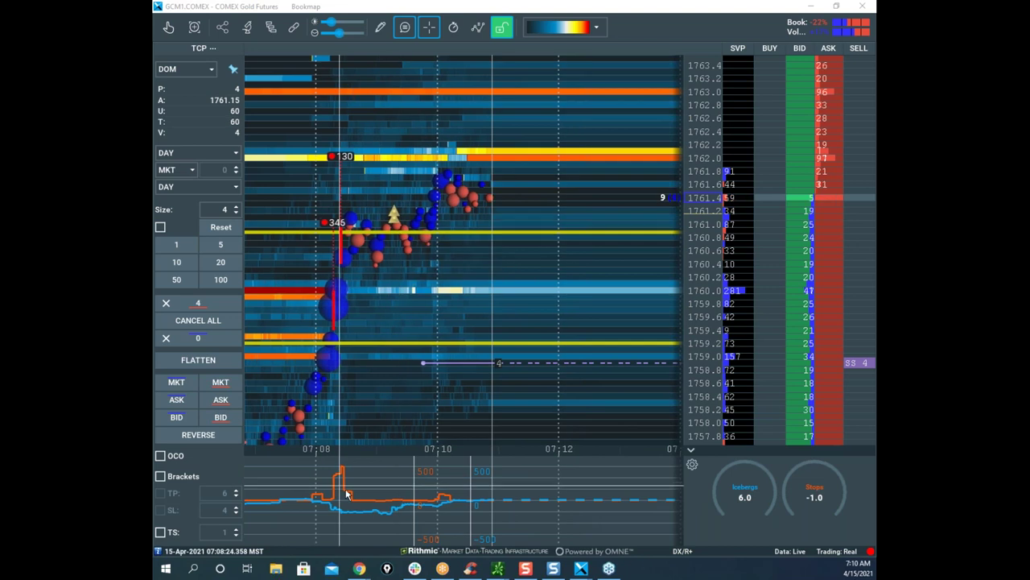
scroll(402, 362, down, 2)
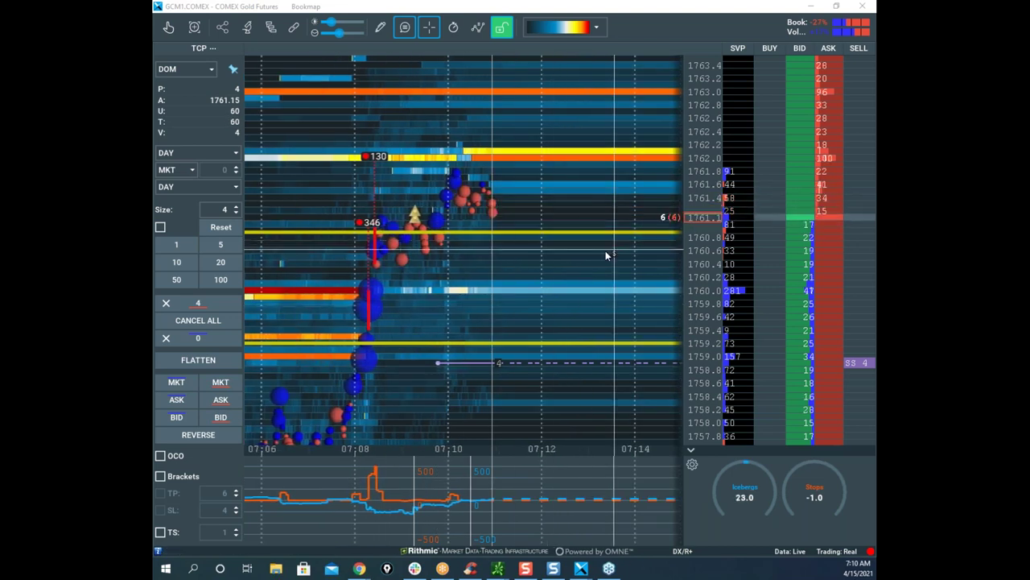
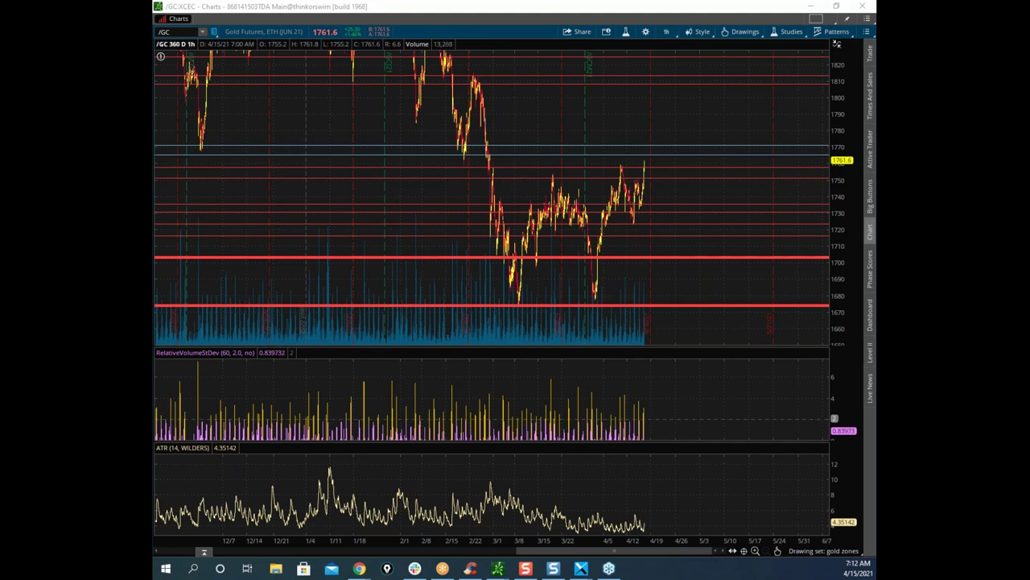
Step: On the thinkorswim hourly gold chart, outline the mid-March and April ranges, sketch a possible fall to about 1677, and clear the strokes
mouse_move(539, 190)
mouse_down()
mouse_move(598, 191)
mouse_move(553, 236)
mouse_move(538, 189)
mouse_up()
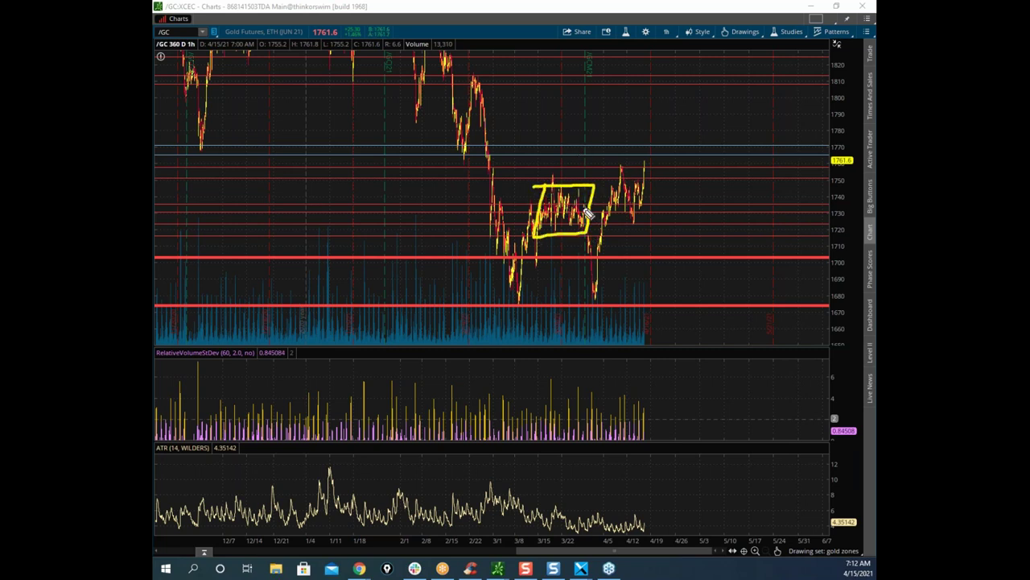
mouse_move(597, 240)
mouse_down()
mouse_move(605, 217)
mouse_move(575, 214)
mouse_move(592, 224)
mouse_up()
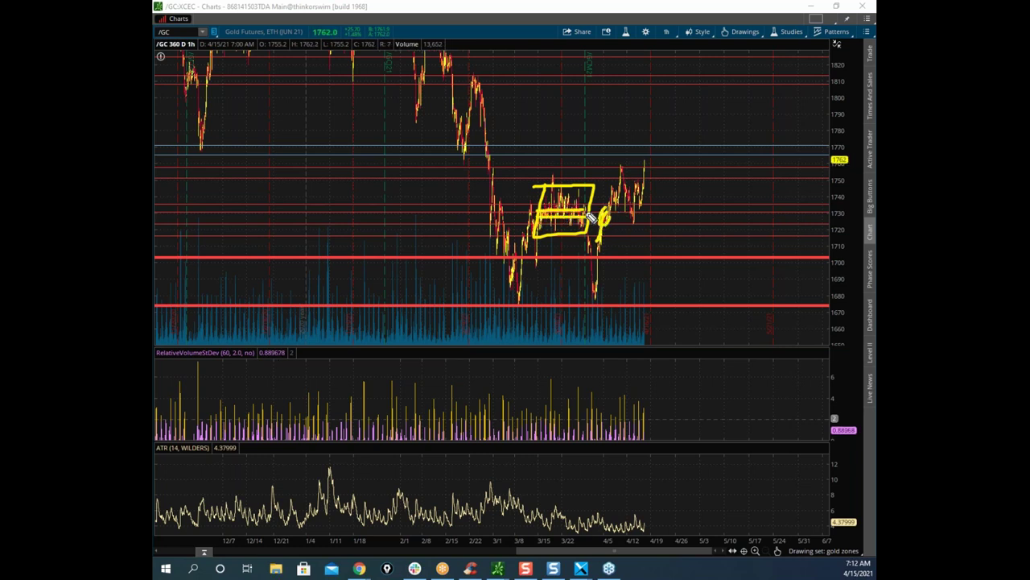
mouse_move(608, 231)
mouse_down()
mouse_move(614, 216)
mouse_move(653, 292)
mouse_up()
drag(618, 203, 642, 203)
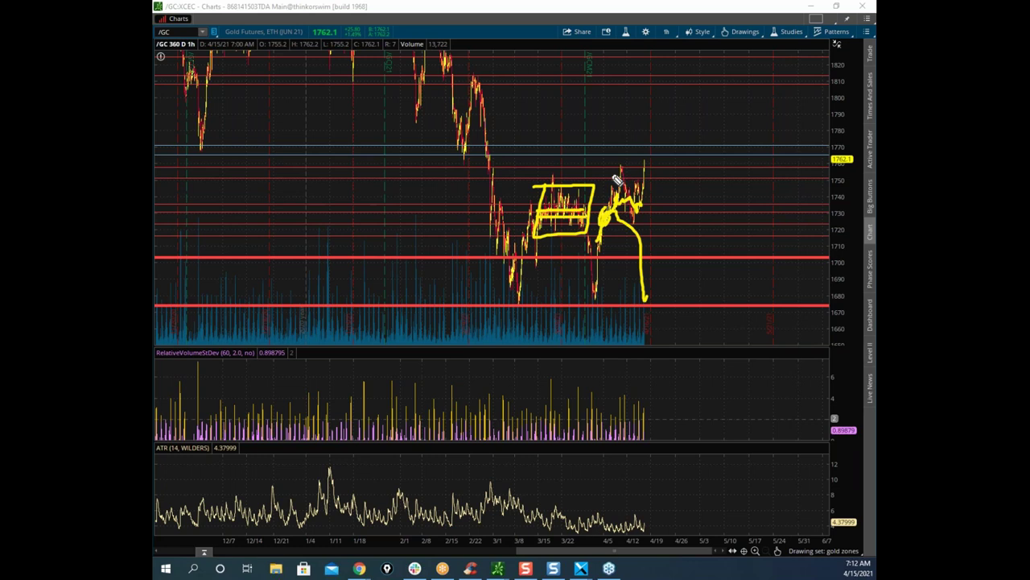
drag(615, 170, 620, 219)
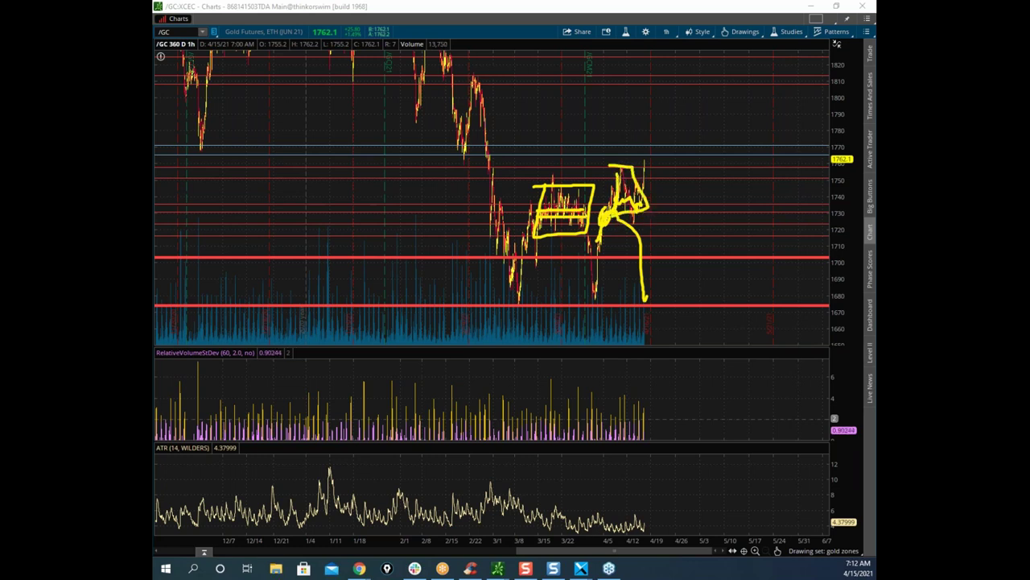
key(e)
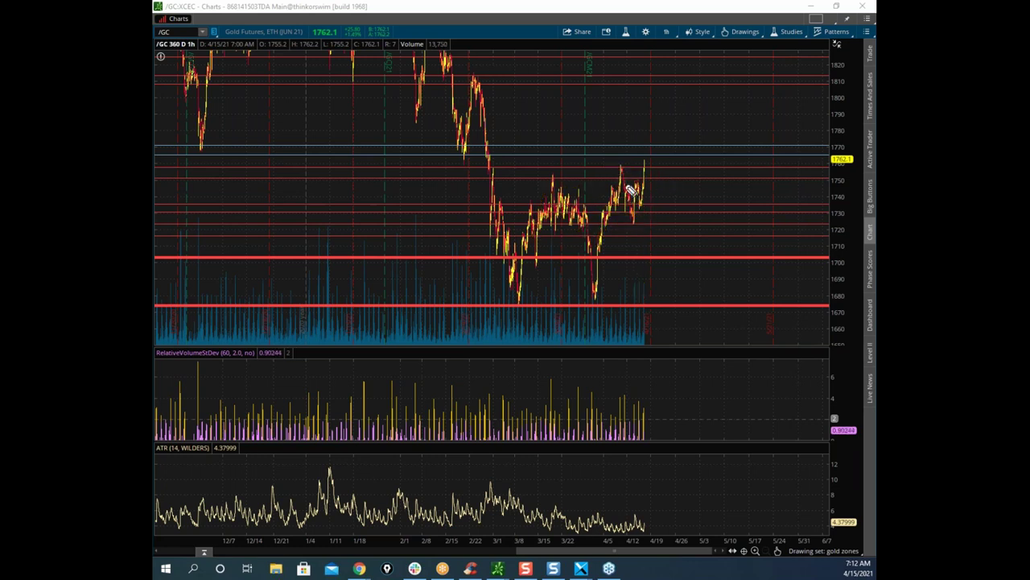
Step: Outline the April range, mark the declines from the early and mid-March highs, sketch a rally to about 1820, and exit drawing mode
mouse_move(609, 166)
mouse_down()
mouse_move(639, 169)
mouse_move(644, 216)
mouse_move(609, 169)
mouse_move(647, 148)
mouse_up()
drag(506, 150, 505, 268)
click(564, 164)
drag(551, 175, 569, 241)
drag(623, 168, 637, 233)
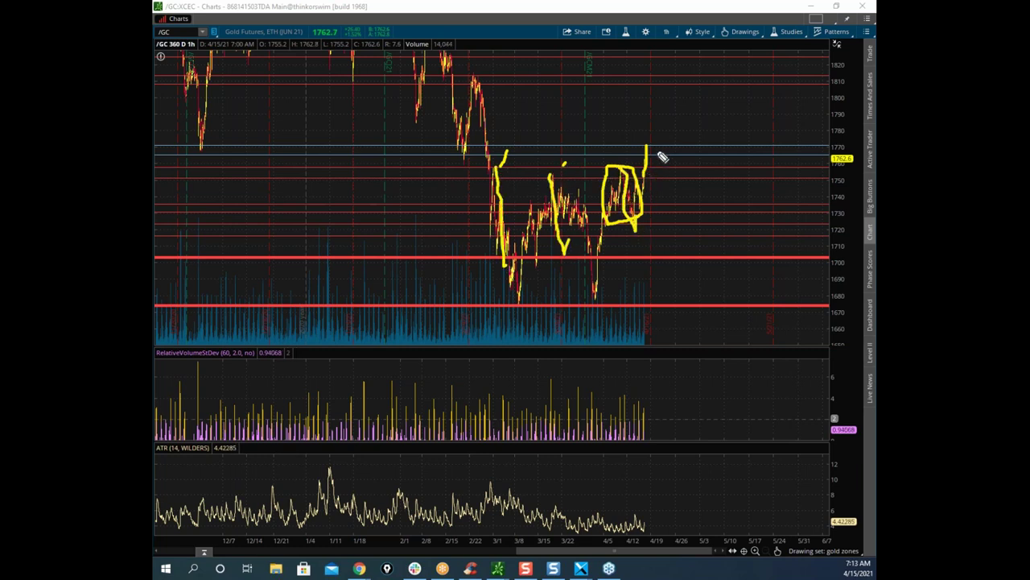
drag(644, 172, 665, 61)
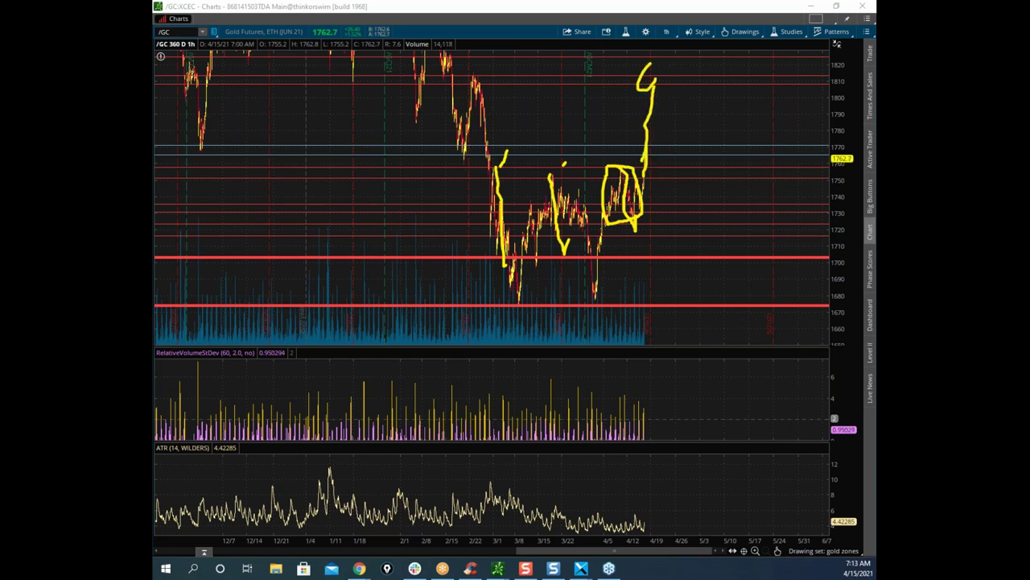
key(Escape)
Step: Move the thinkorswim window aside to return to the Bookmap gold heatmap and erase the leftover strokes
drag(621, 12, 154, 137)
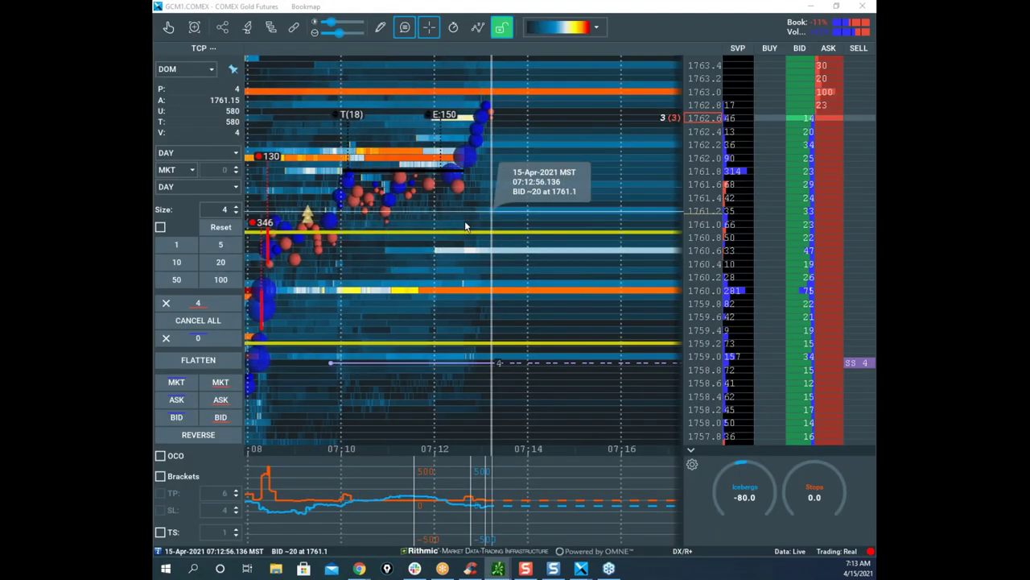
scroll(466, 225, down, 2)
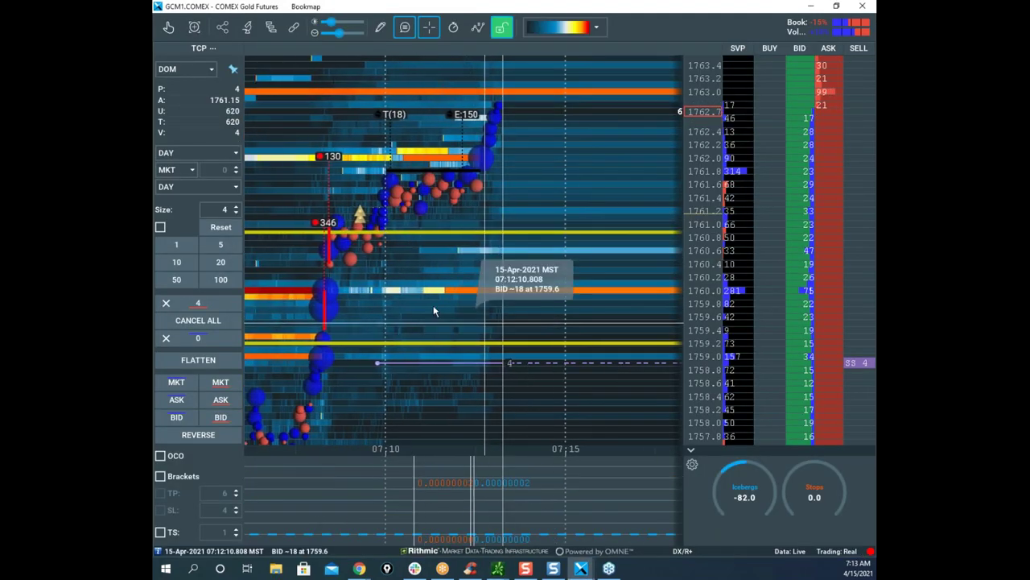
key(ctrl+2)
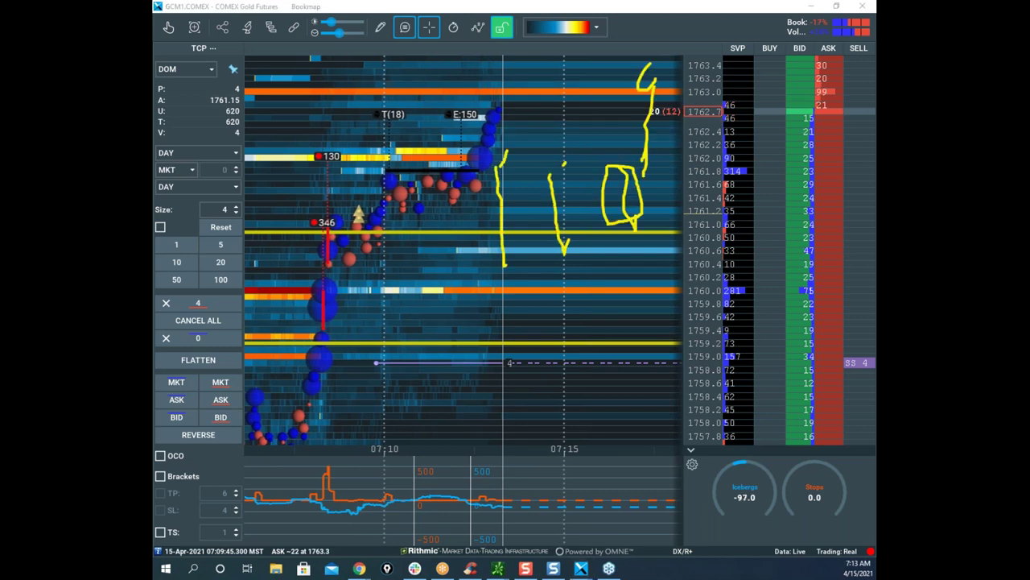
key(e)
Step: Circle the 346 stop run, trace the climb to about 1762.6, sketch a pullback to about 1760.7 with a rebound, and clear the strokes
drag(366, 236, 340, 249)
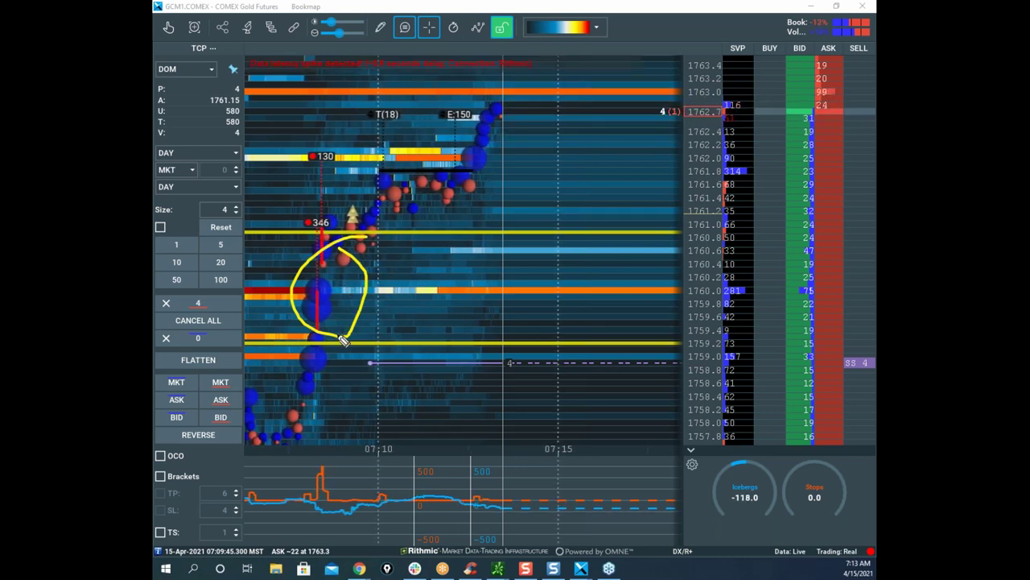
mouse_move(312, 330)
mouse_down()
mouse_move(374, 233)
mouse_move(494, 118)
mouse_up()
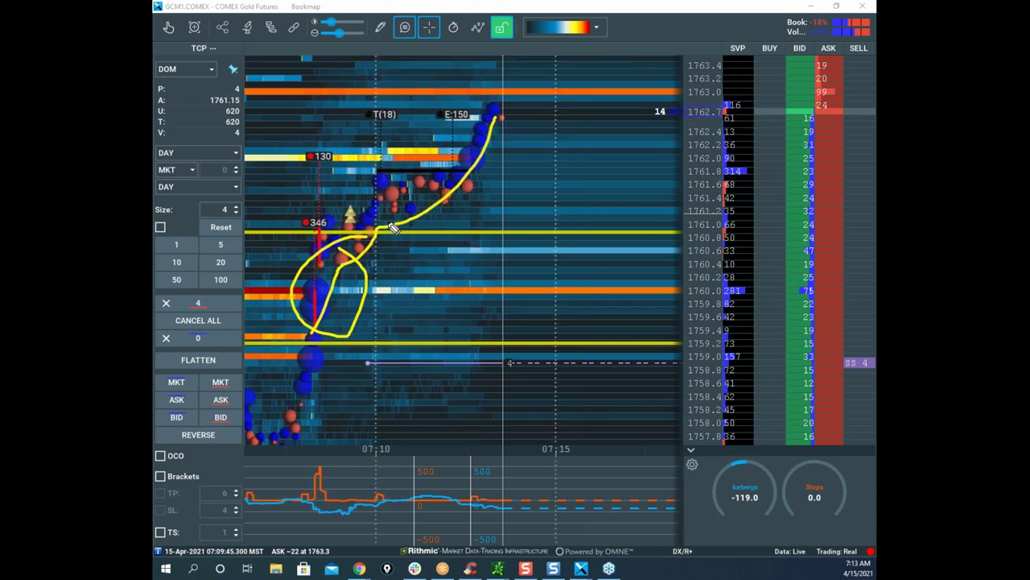
mouse_move(483, 111)
mouse_down()
mouse_move(533, 250)
mouse_move(638, 143)
mouse_up()
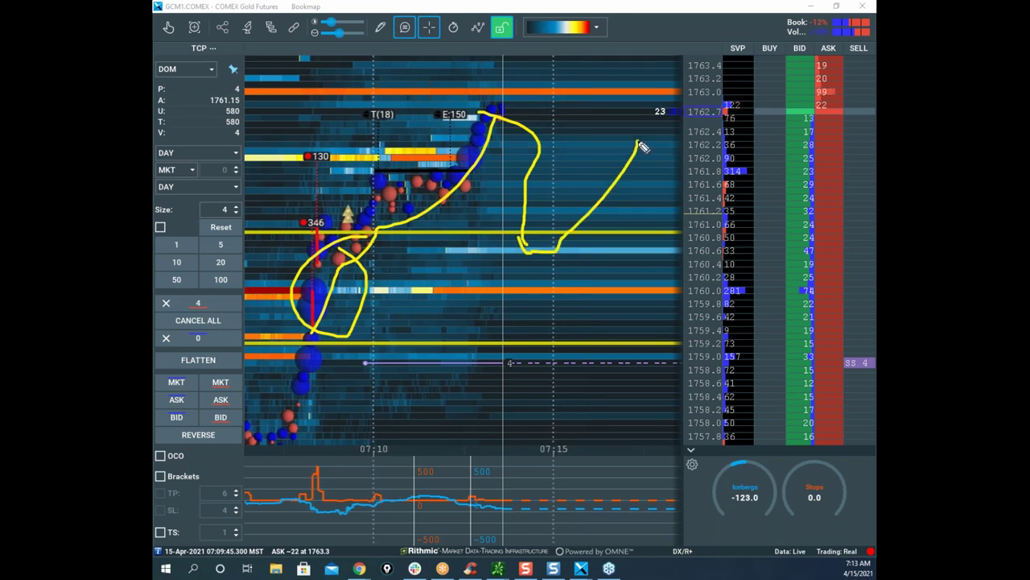
mouse_move(427, 199)
mouse_down()
mouse_move(487, 153)
mouse_move(523, 59)
mouse_up()
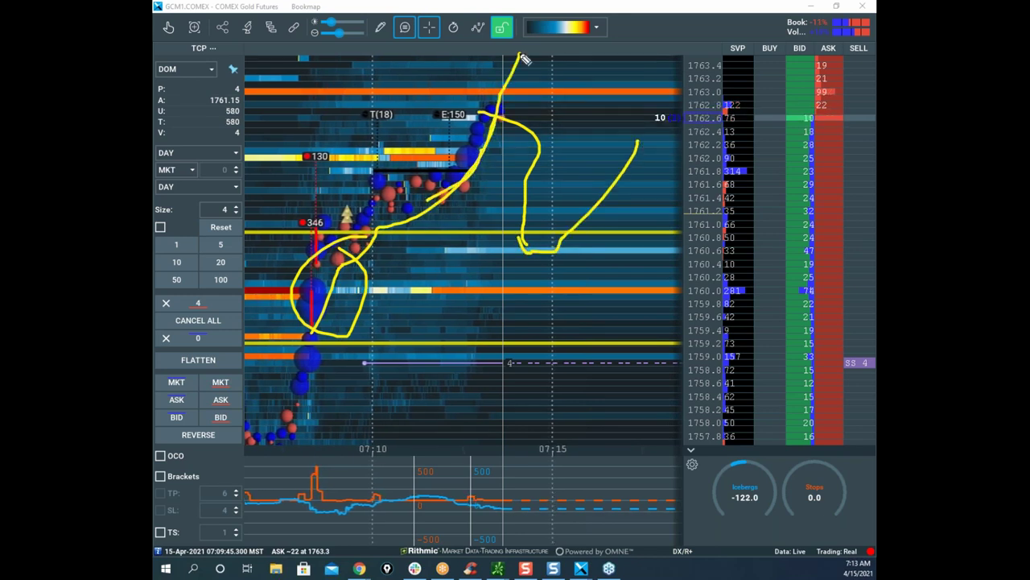
right_click(506, 170)
click(503, 223)
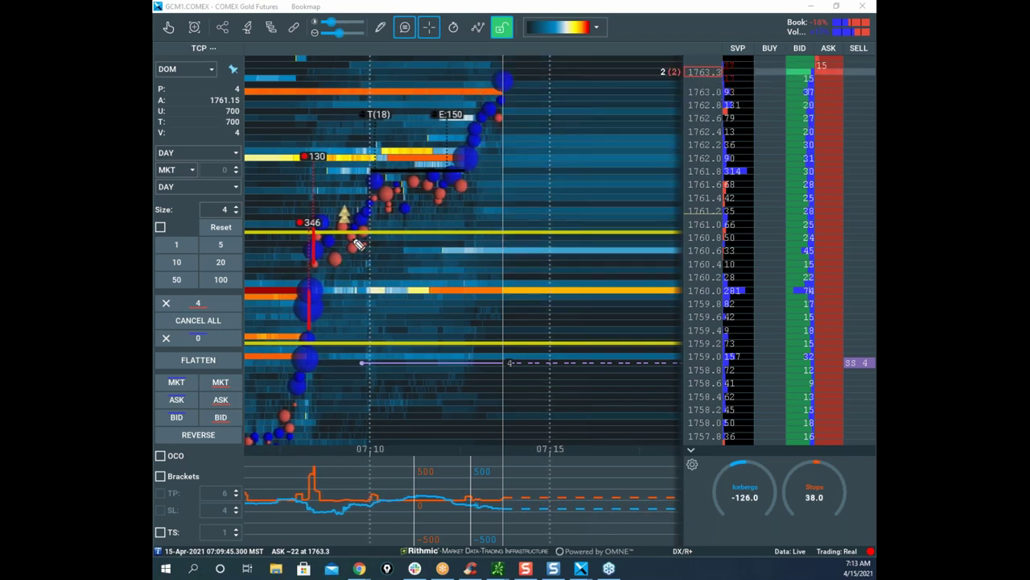
Step: Curve a stroke around the 346 stop run, sketch a peak near 1762.9 falling to about 1761, and clear the strokes
drag(342, 218, 328, 306)
mouse_move(438, 201)
mouse_down()
mouse_move(483, 121)
mouse_move(527, 221)
mouse_move(555, 224)
mouse_up()
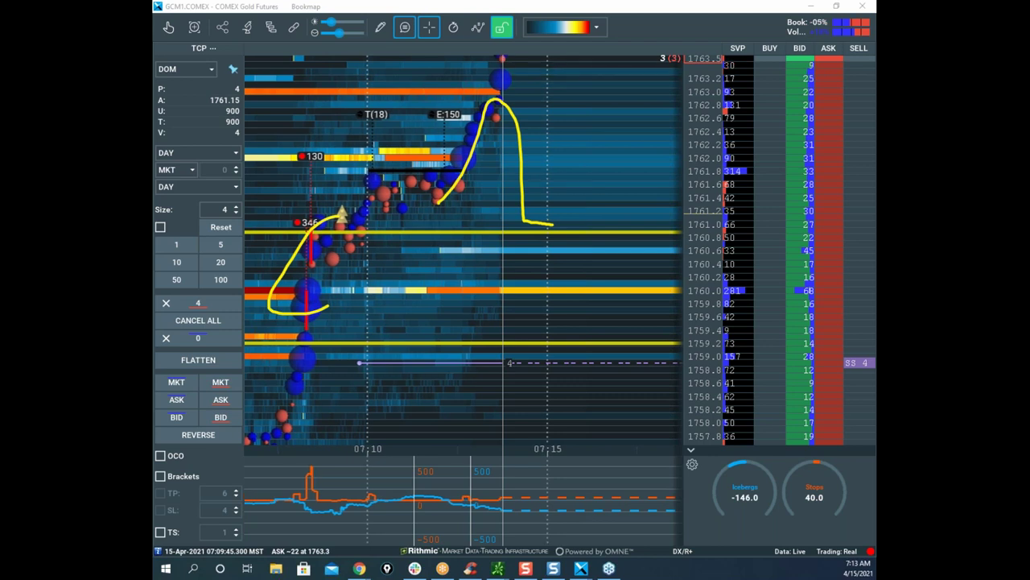
key(Escape)
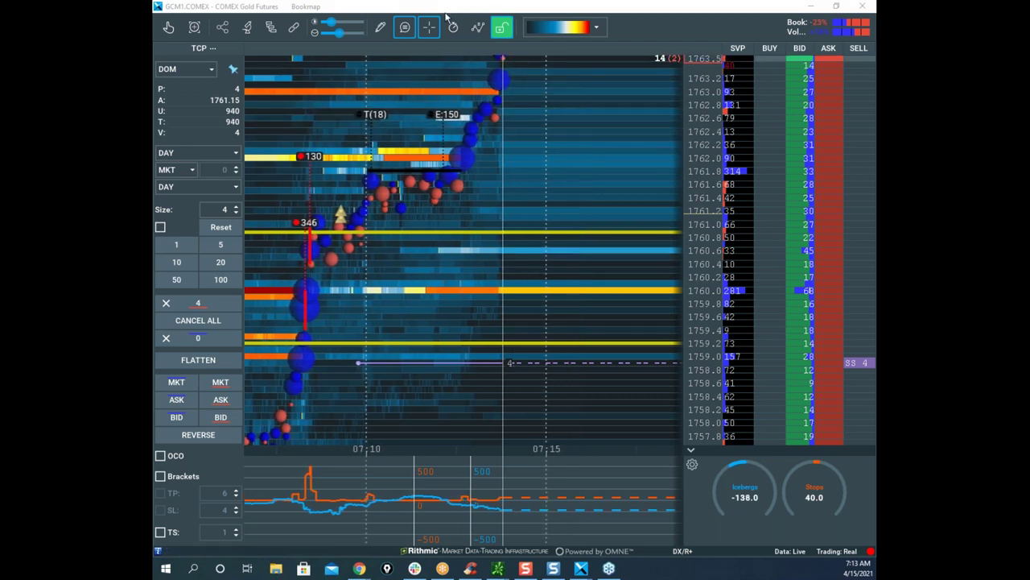
key(ctrl+z)
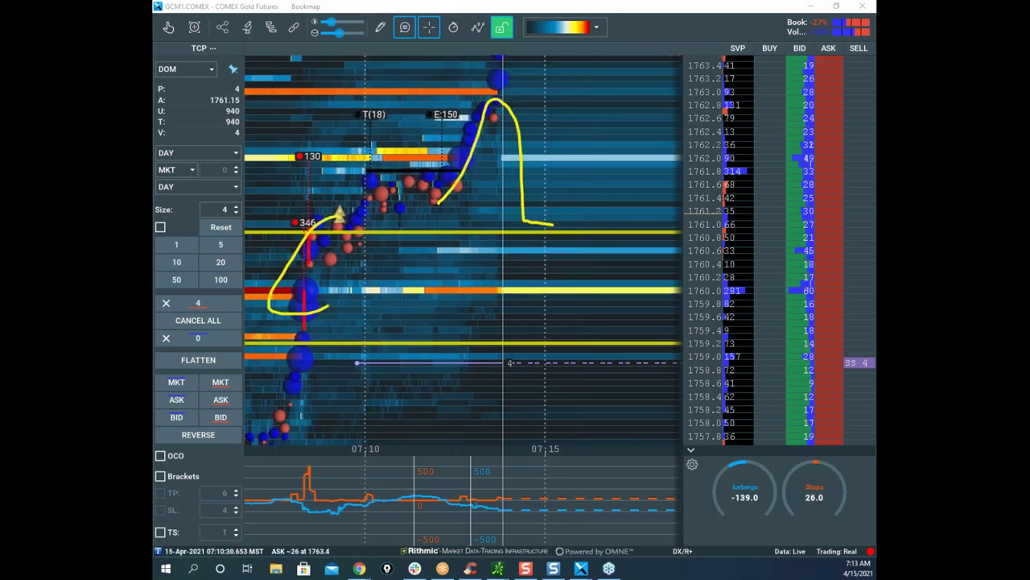
key(Escape)
Step: Trace the climb from about 1761.1, sketch a drop to about 1760.8 and a rebound to about 1763.2, and clear the strokes
mouse_move(345, 218)
mouse_down()
mouse_move(402, 181)
mouse_move(422, 187)
mouse_move(463, 112)
mouse_move(498, 78)
mouse_move(504, 234)
mouse_move(515, 239)
mouse_move(620, 81)
mouse_up()
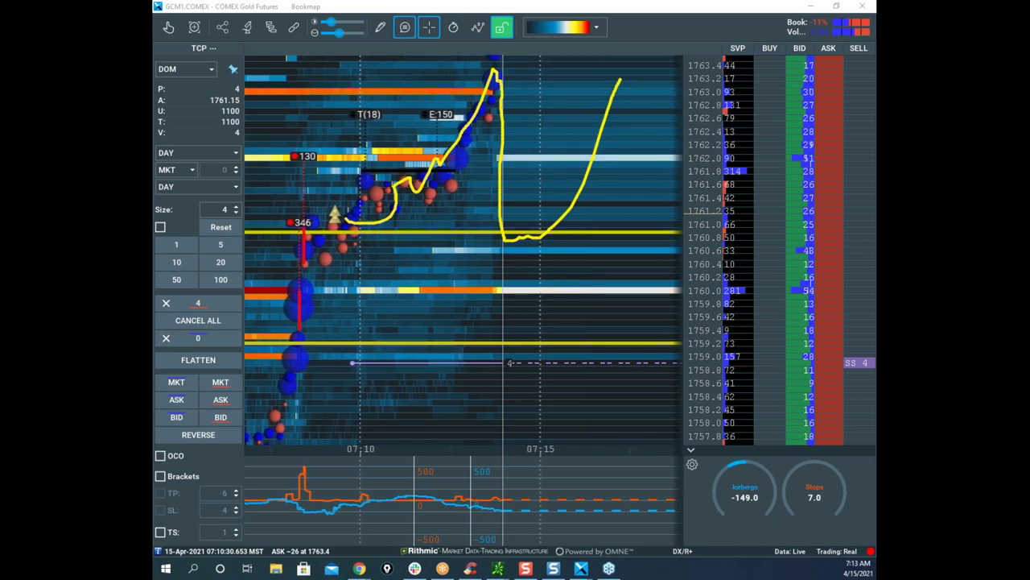
key(Escape)
mouse_move(344, 214)
mouse_down()
mouse_move(365, 225)
mouse_move(344, 231)
mouse_move(491, 78)
mouse_move(523, 235)
mouse_move(510, 211)
mouse_up()
key(Escape)
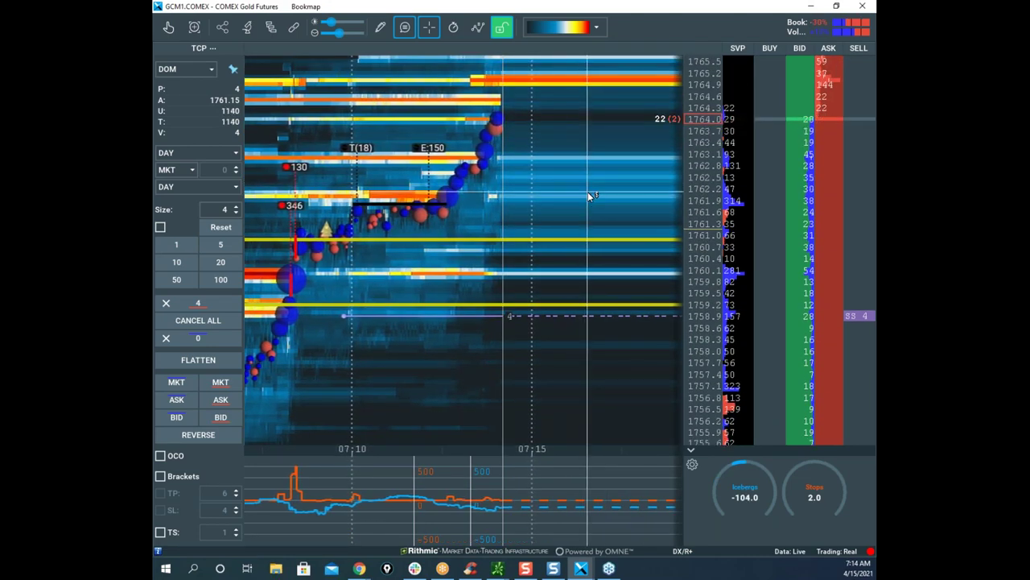
Step: Move the gold window aside and, on the Nasdaq heatmap, mark the levels near 13976 and 13965 and underline the lows near 13932
drag(583, 7, 152, 95)
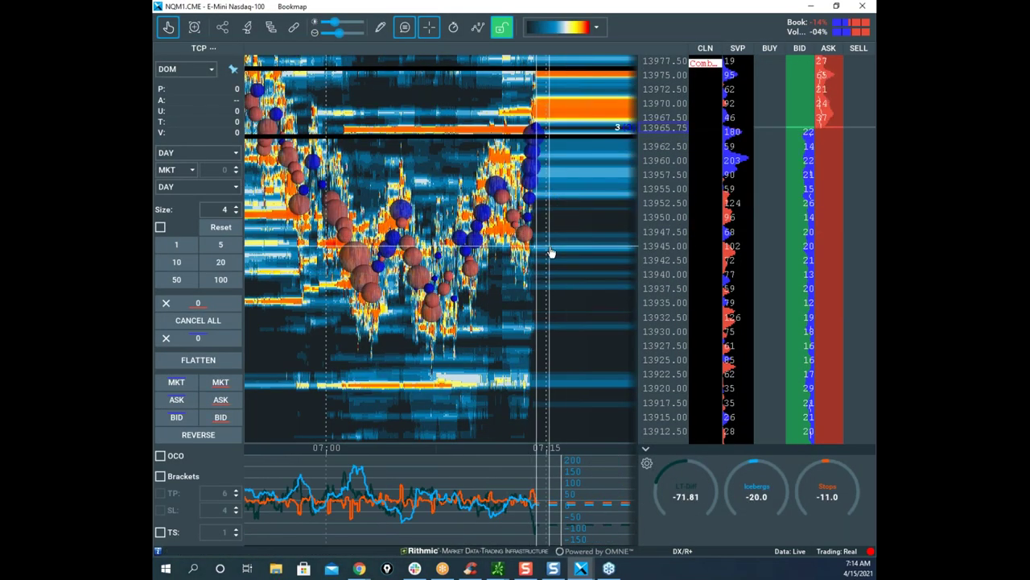
scroll(556, 261, down, 3)
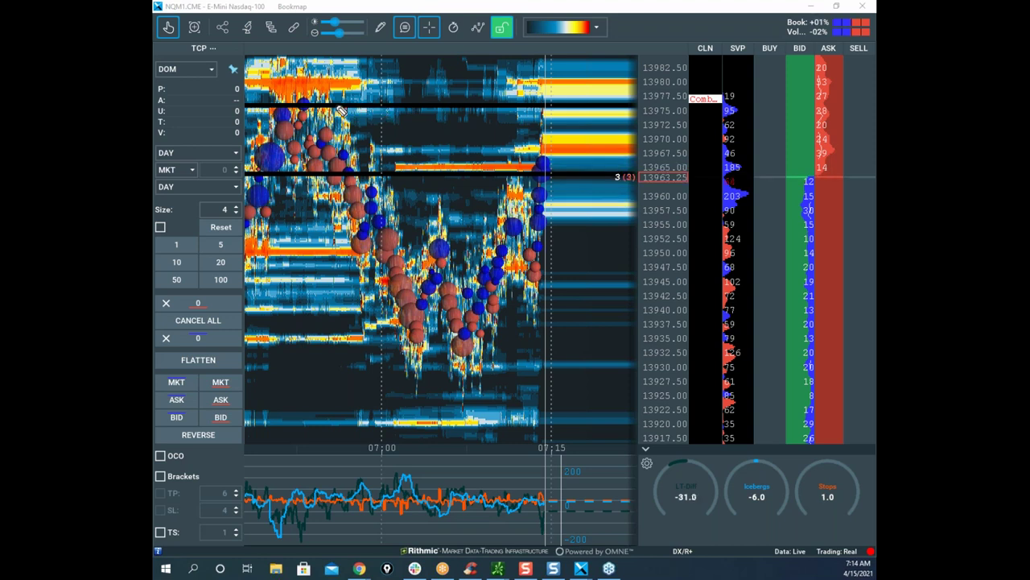
drag(371, 103, 253, 108)
drag(297, 167, 412, 167)
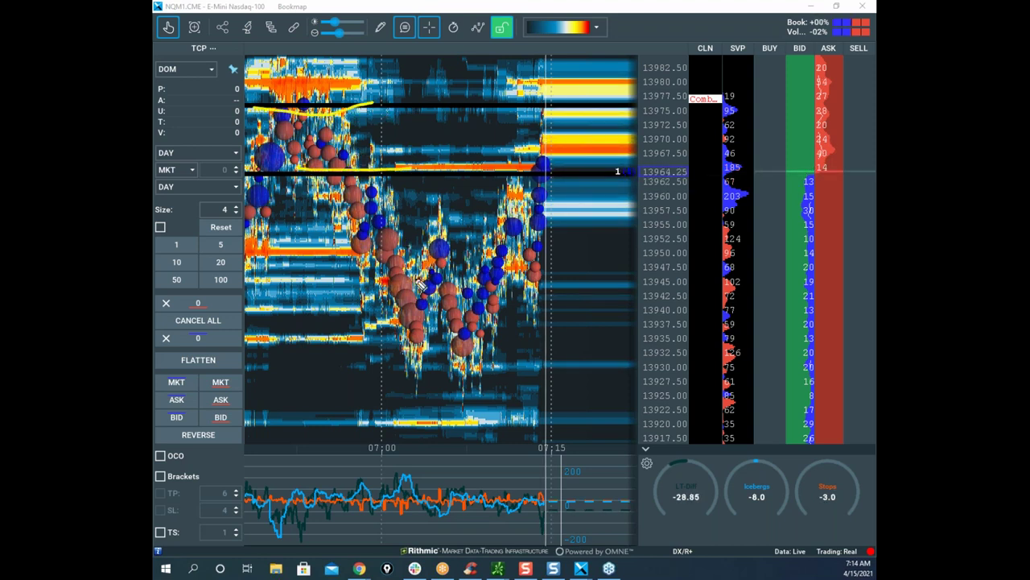
mouse_move(414, 307)
mouse_down()
mouse_move(417, 328)
mouse_move(475, 328)
mouse_up()
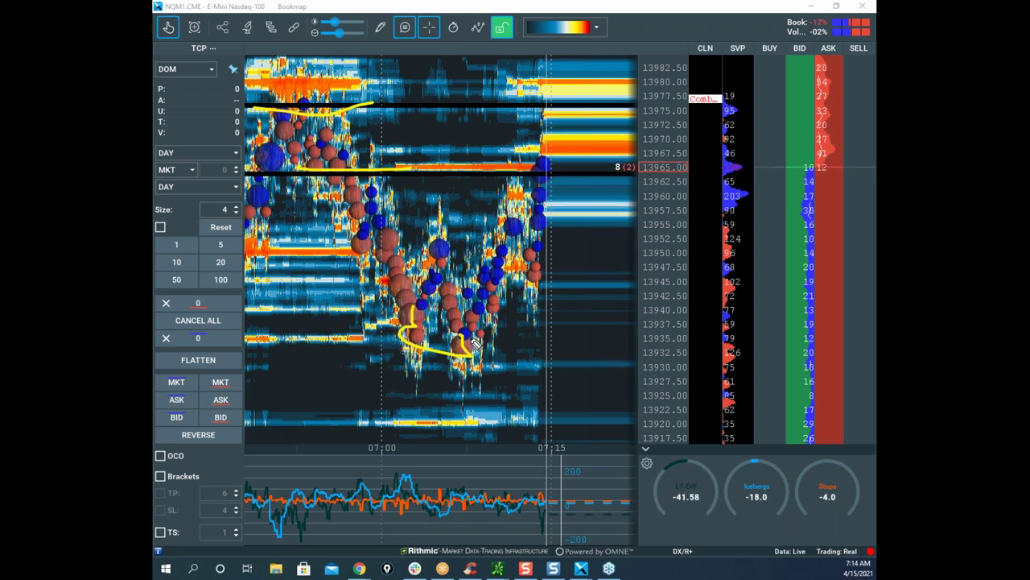
Step: Trace the rebound from about 13932 to 13965 with a turn down, circle the Nasdaq double bottom, and sketch a zigzag through it
drag(473, 348, 531, 200)
drag(553, 166, 576, 186)
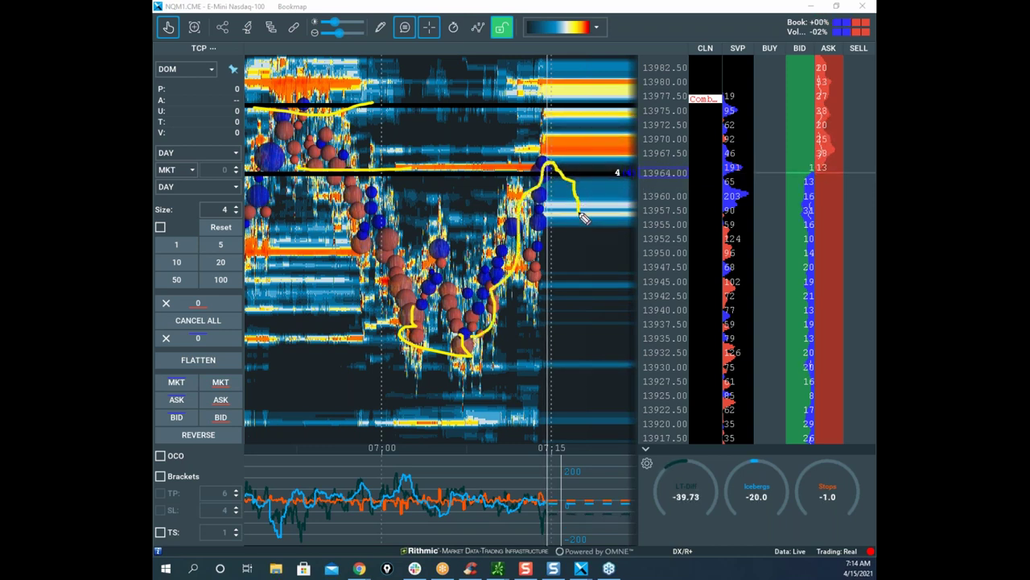
mouse_move(457, 299)
mouse_down()
mouse_move(550, 338)
mouse_move(512, 322)
mouse_up()
mouse_move(392, 221)
mouse_down()
mouse_move(439, 378)
mouse_move(556, 299)
mouse_move(579, 305)
mouse_up()
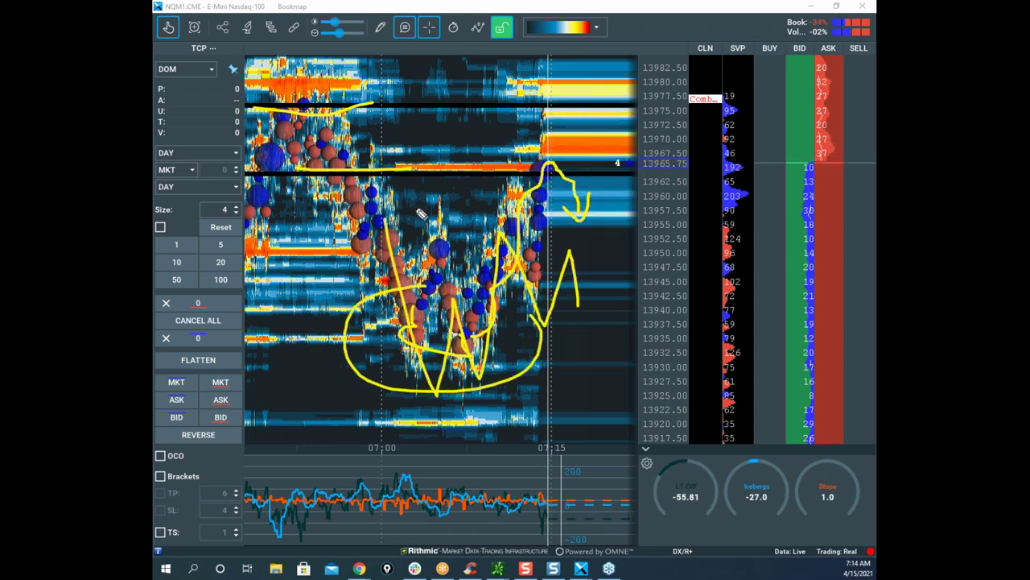
Step: Circle the wider base, the indicator swing after 07:00, the earlier cluster near 13968 and the current price, and sketch a drop to about 13952
drag(446, 208, 620, 246)
mouse_move(464, 453)
mouse_down()
mouse_move(362, 483)
mouse_move(494, 515)
mouse_up()
drag(316, 121, 354, 109)
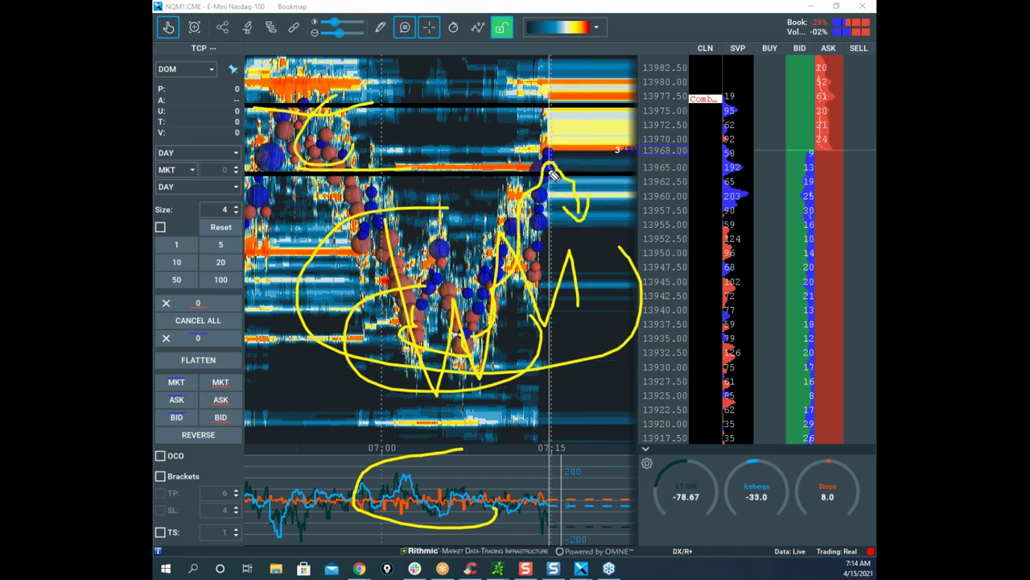
mouse_move(557, 131)
mouse_down()
mouse_move(525, 144)
mouse_move(533, 167)
mouse_move(602, 164)
mouse_move(555, 159)
mouse_move(581, 187)
mouse_move(600, 241)
mouse_up()
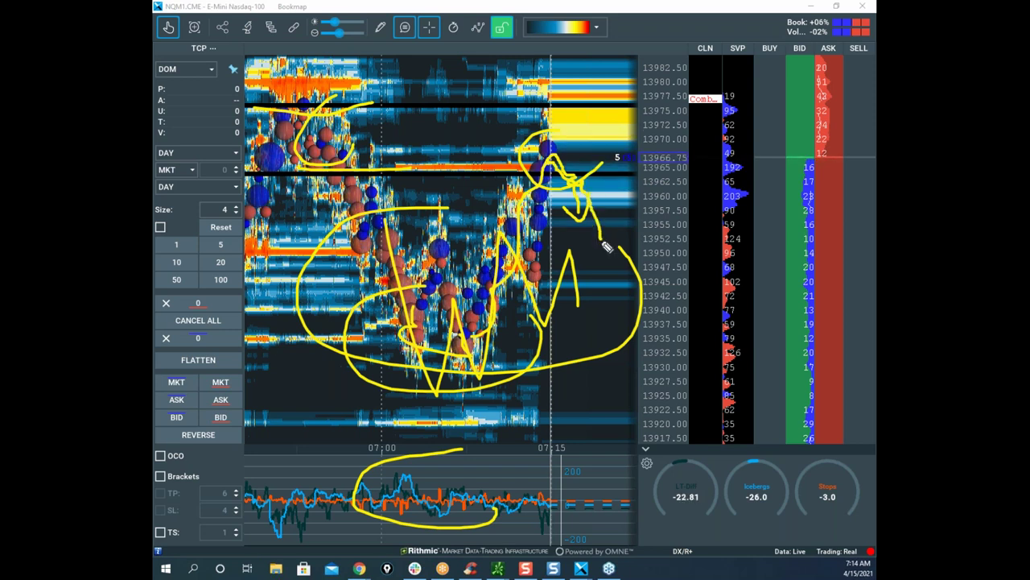
Step: Replace the strokes with a circle around the sell bubbles near 13960 and sketches of a dip to about 13955 and a climb above 13982
mouse_move(387, 177)
mouse_down()
mouse_move(337, 204)
mouse_move(385, 186)
mouse_move(340, 205)
mouse_move(366, 190)
mouse_up()
key(e)
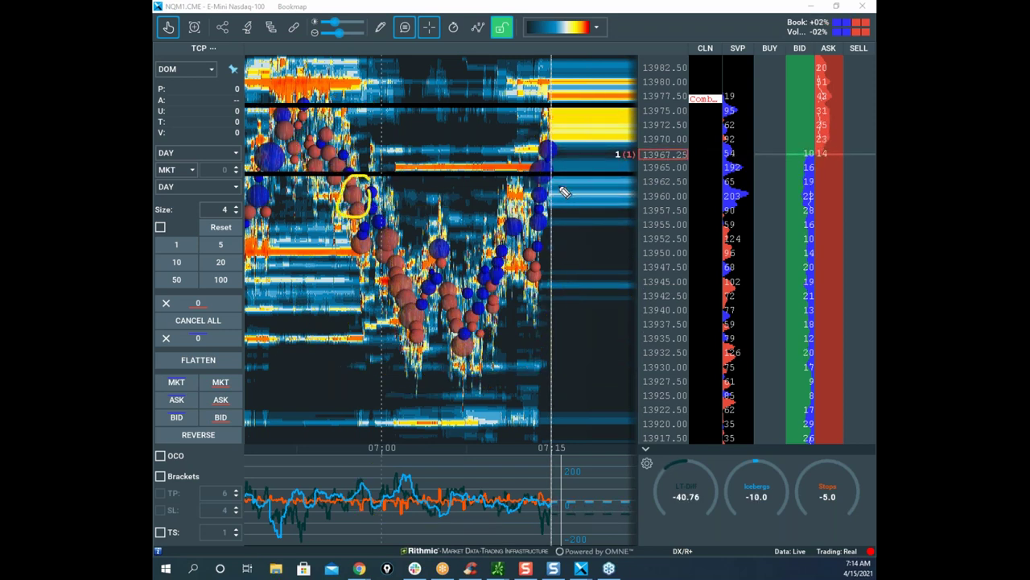
drag(554, 180, 574, 227)
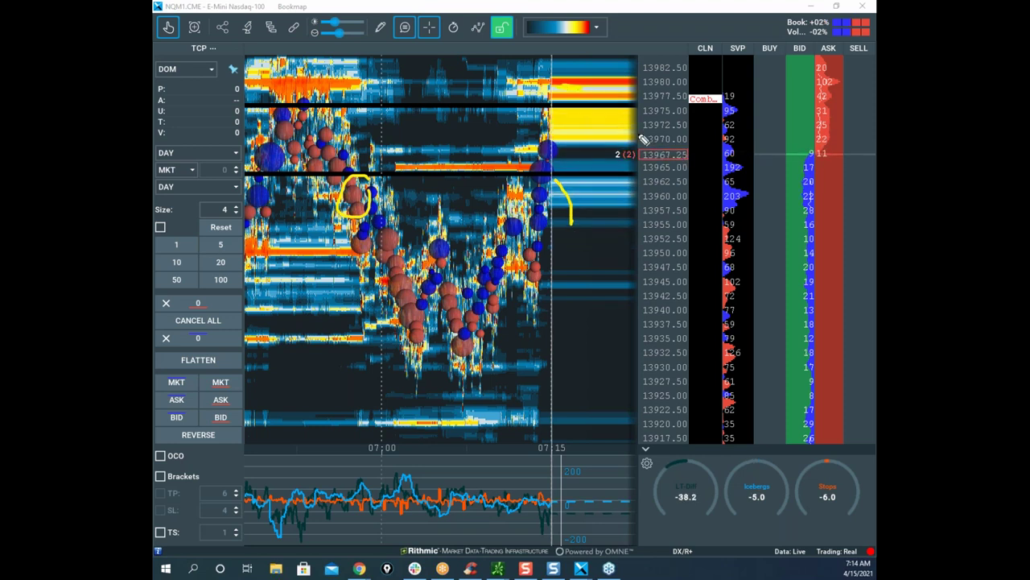
drag(596, 74, 597, 47)
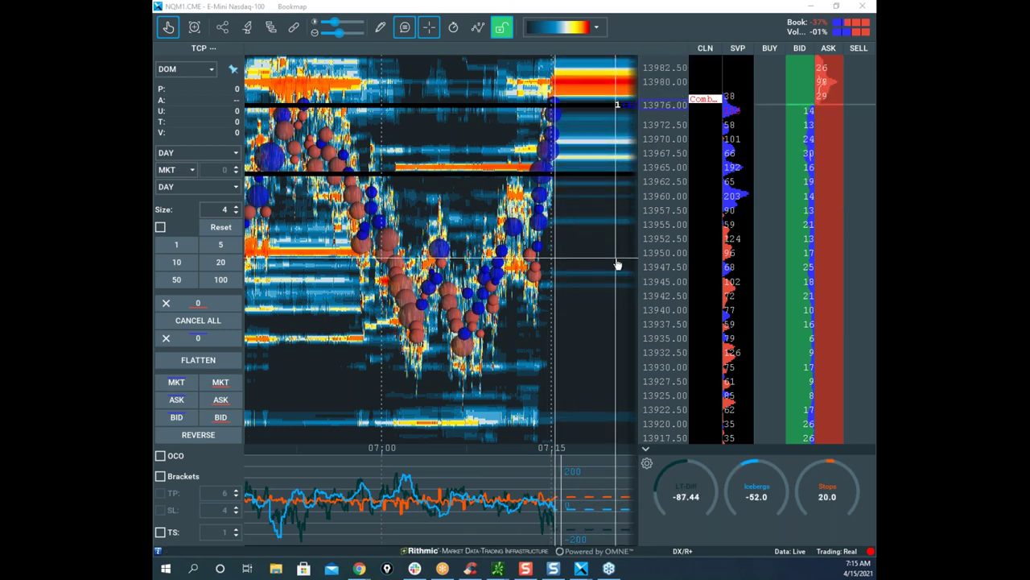
Step: Place a sell stop for 4 contracts near 13958, clear the strokes, and trace the latest climb to about 13982
click(833, 210)
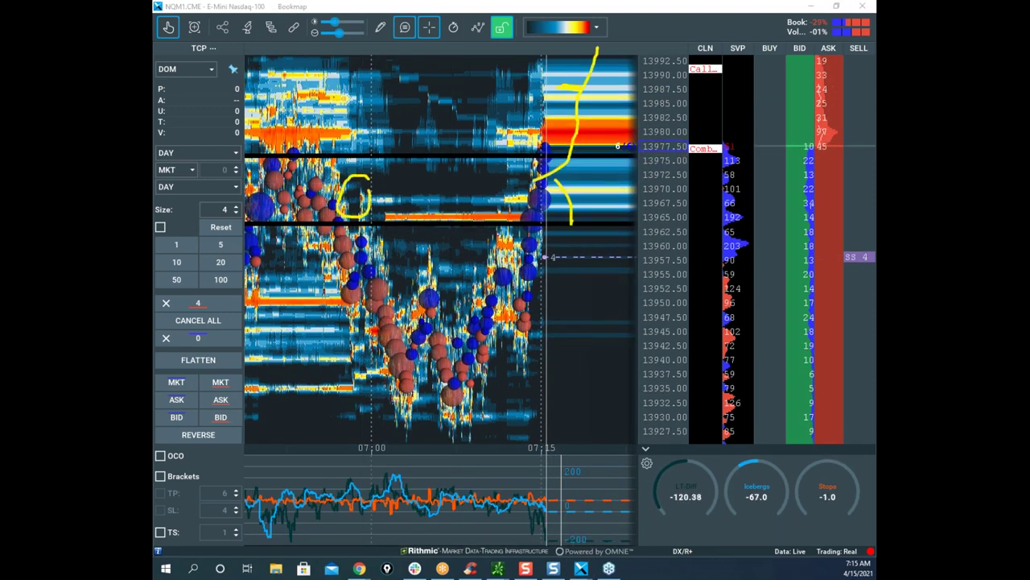
key(e)
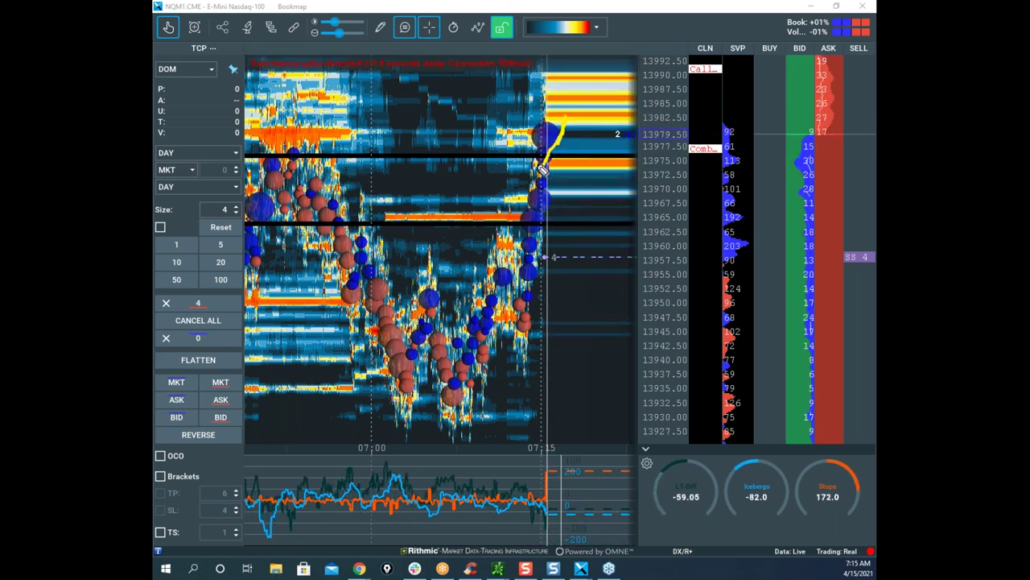
drag(586, 188, 596, 204)
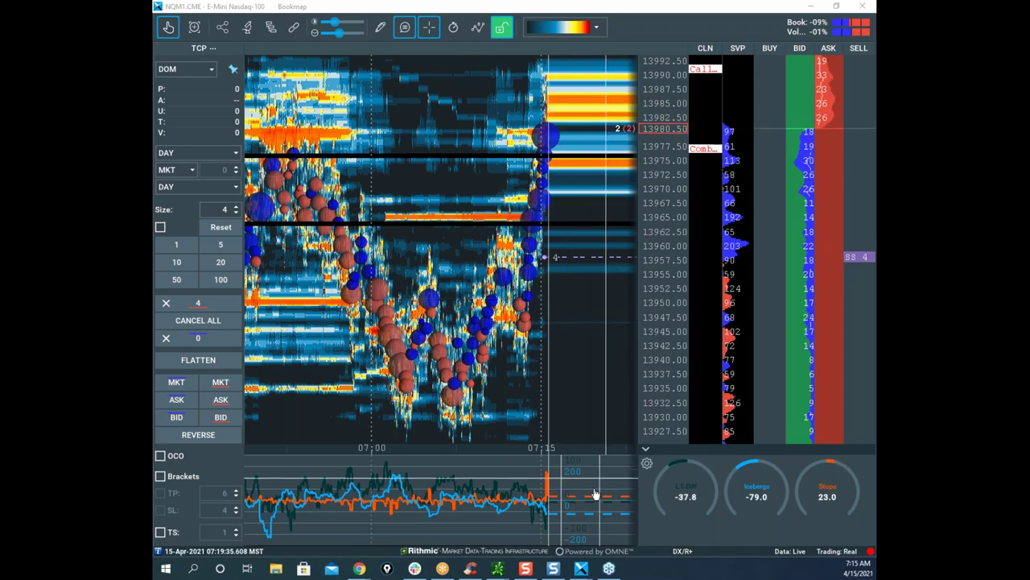
Step: Draw horizontal lines at about 13976.25 and 13980.75 to bracket the 07:15 stop run on the Nasdaq heatmap
scroll(584, 285, up, 3)
drag(585, 286, 523, 278)
scroll(522, 278, up, 3)
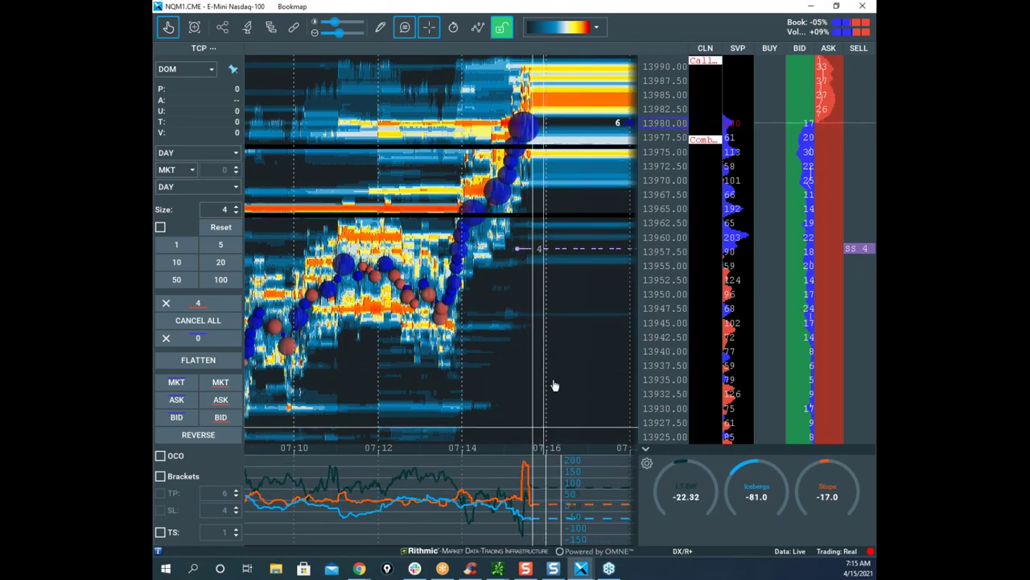
scroll(563, 378, up, 3)
scroll(515, 314, up, 4)
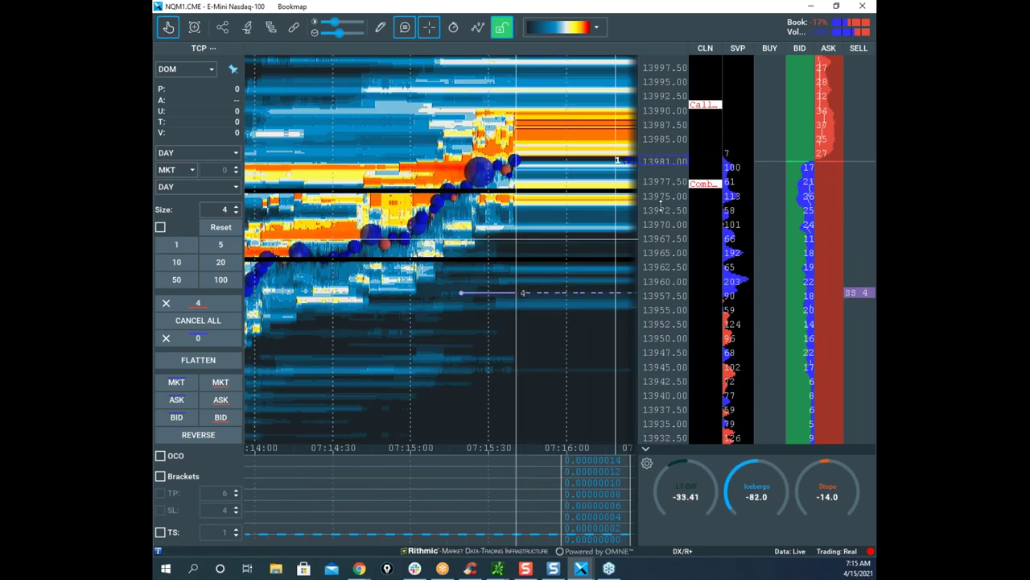
scroll(658, 203, up, 3)
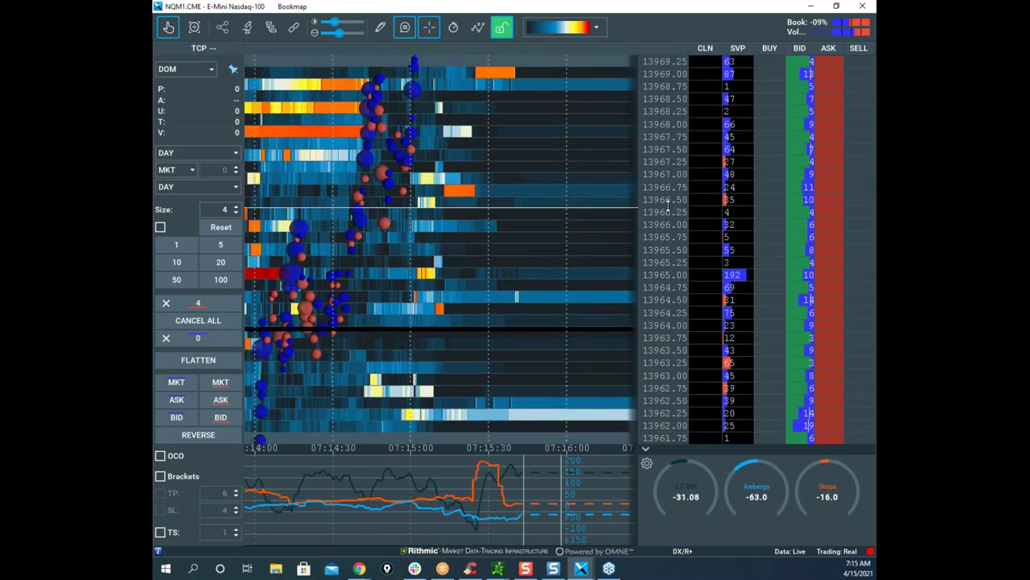
scroll(585, 273, up, 4)
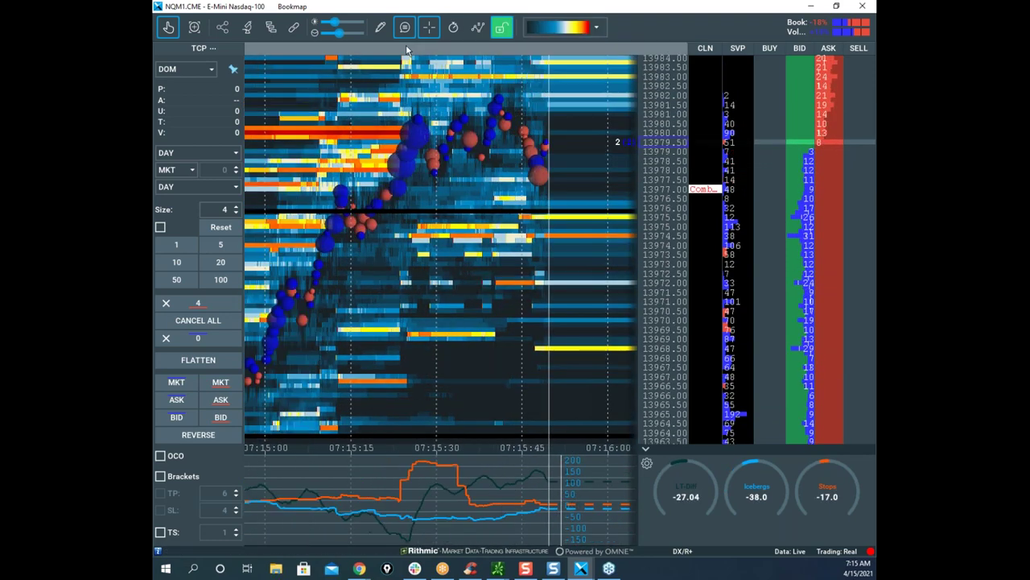
click(383, 29)
click(432, 169)
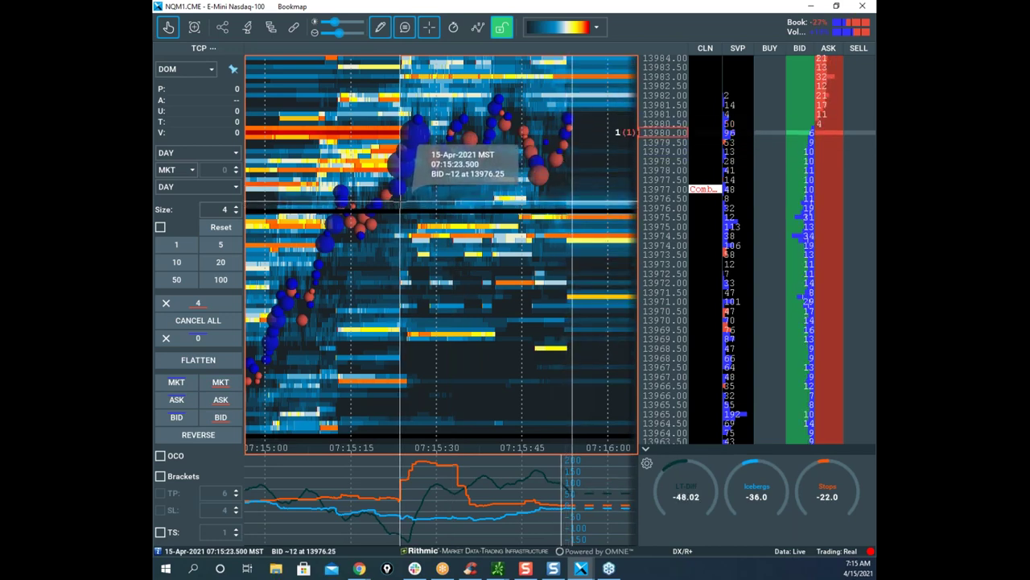
click(401, 202)
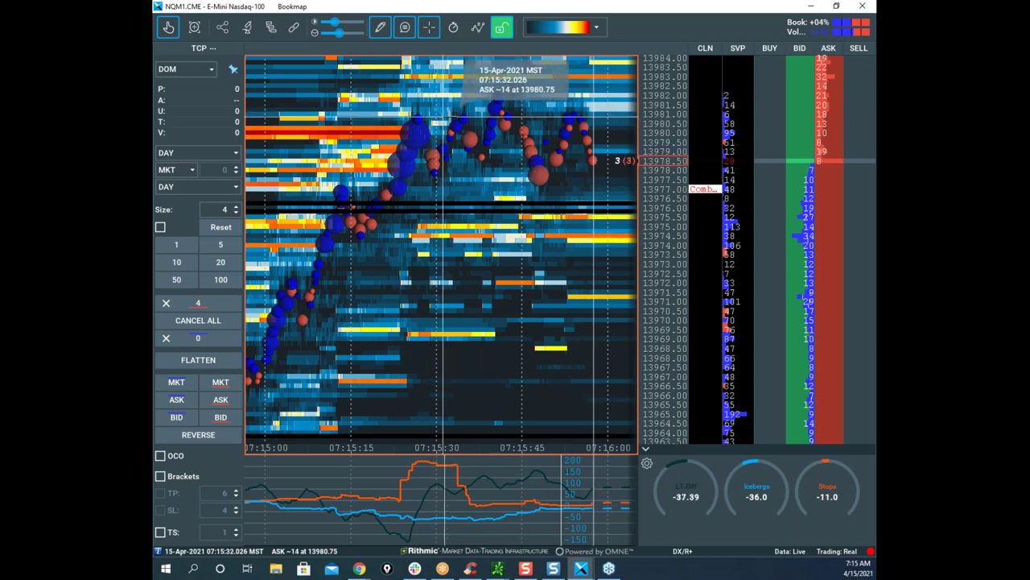
click(459, 119)
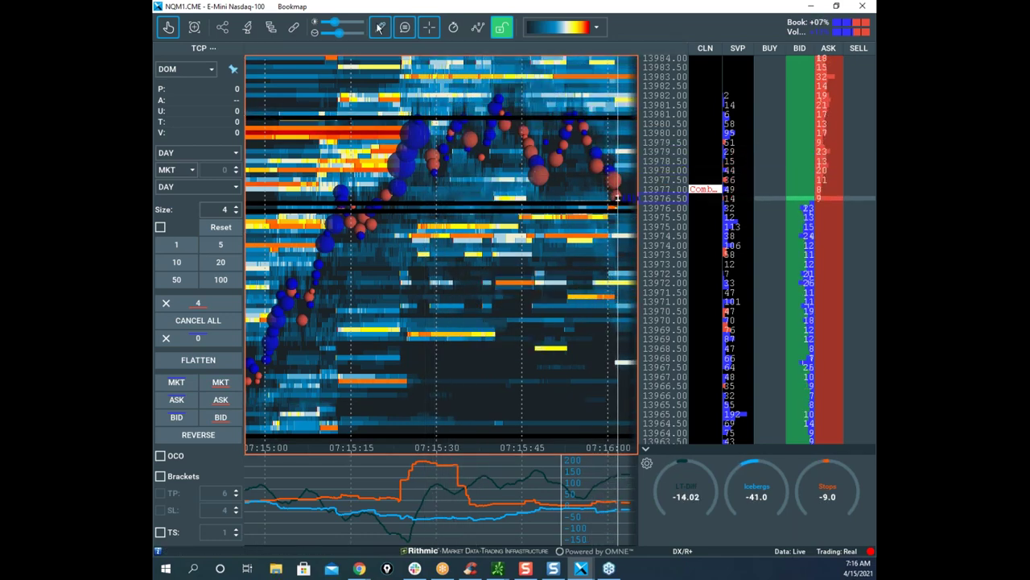
Step: Switch to drawing edit mode and change the color of the horizontal line near 13980.75 to dark yellow
click(380, 27)
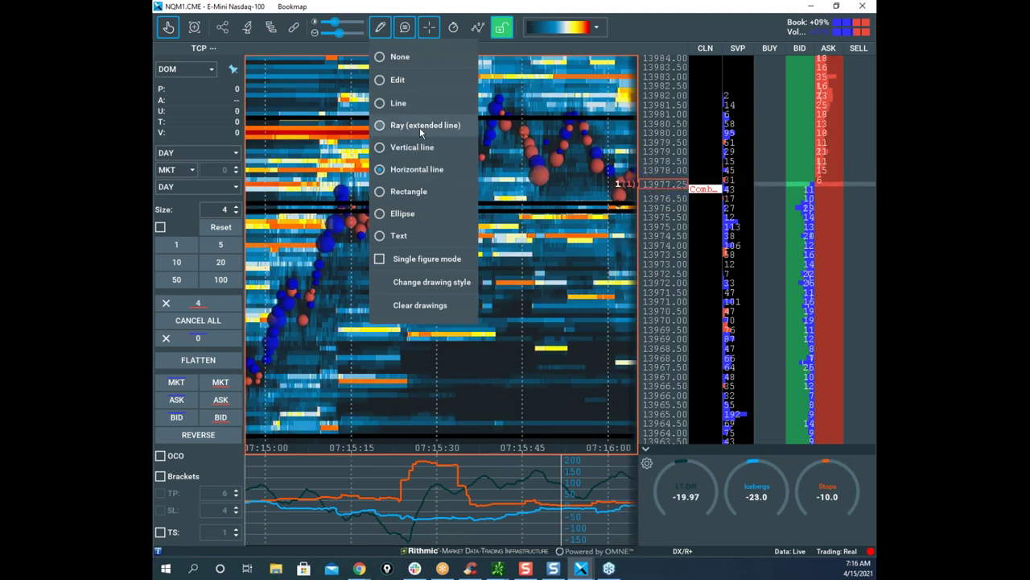
click(407, 80)
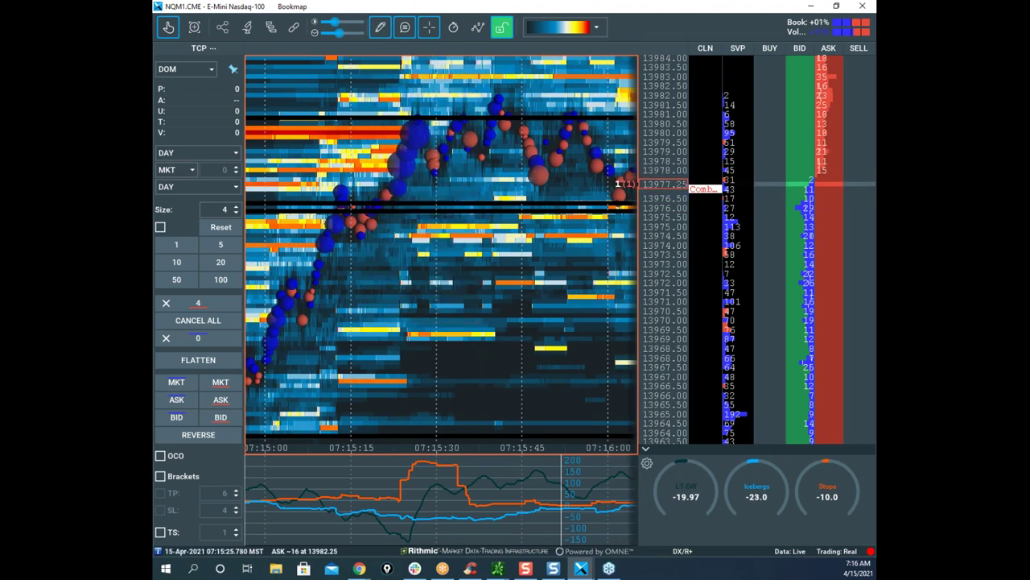
right_click(426, 118)
click(440, 136)
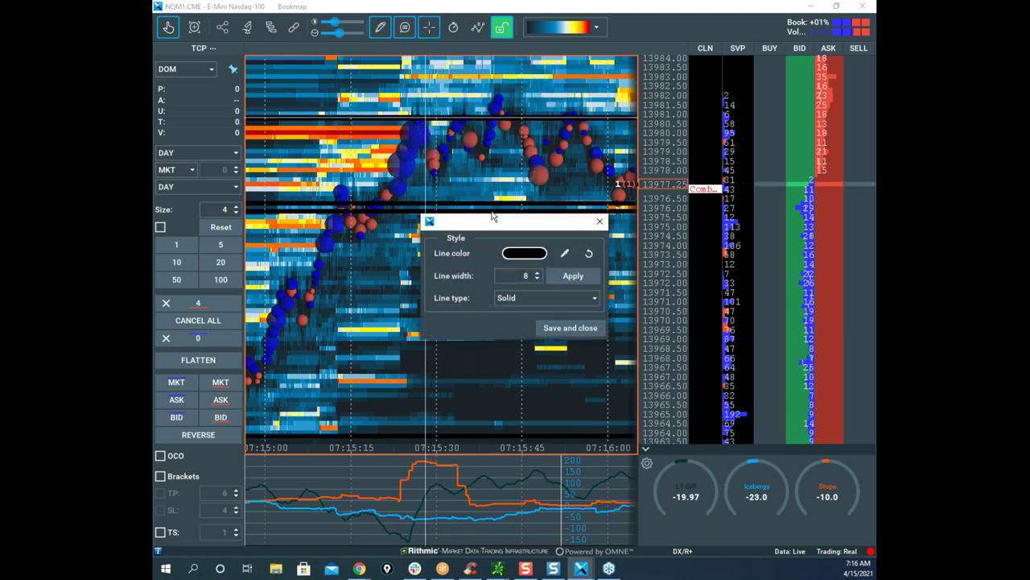
click(520, 256)
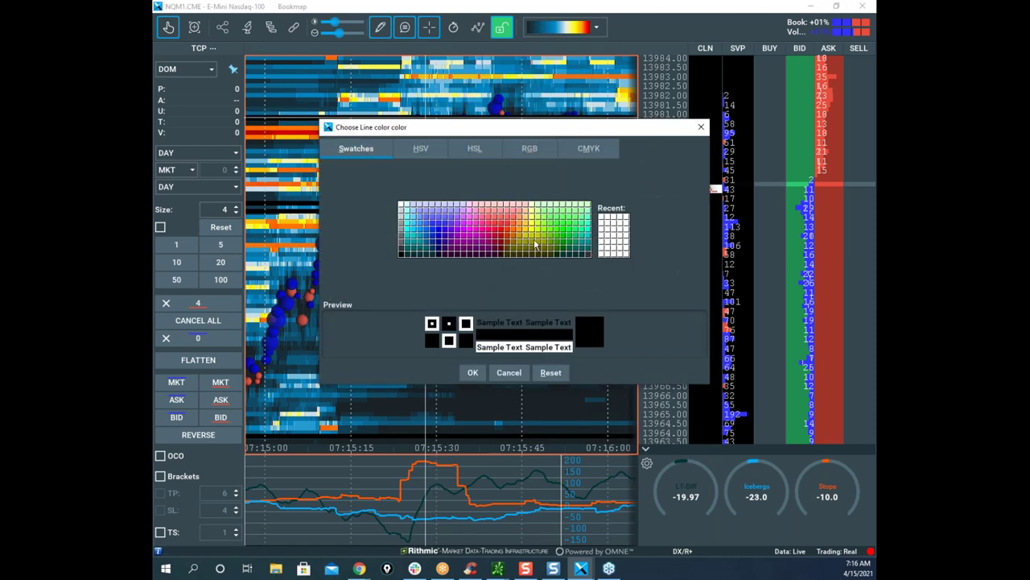
click(533, 238)
click(473, 372)
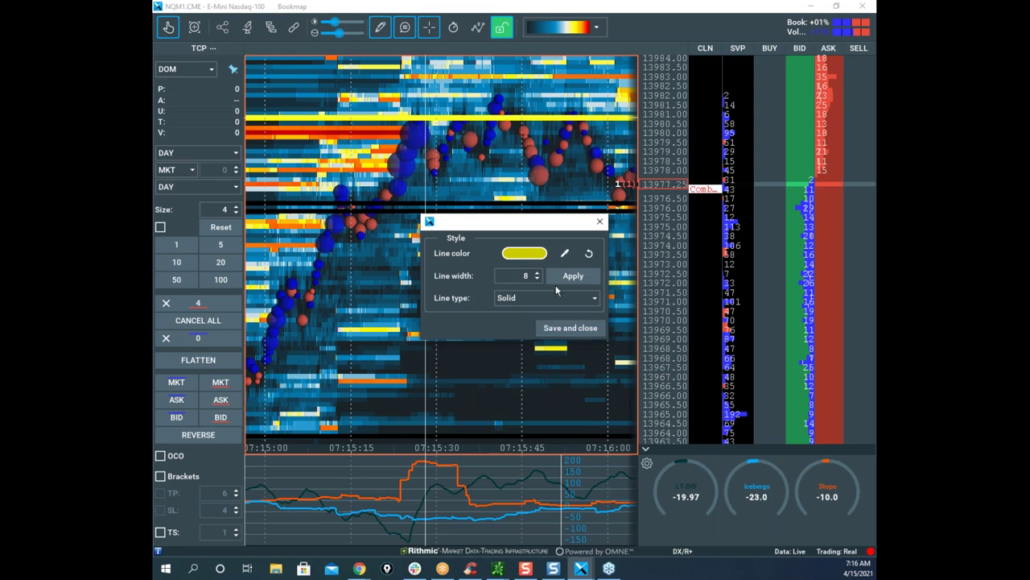
click(599, 224)
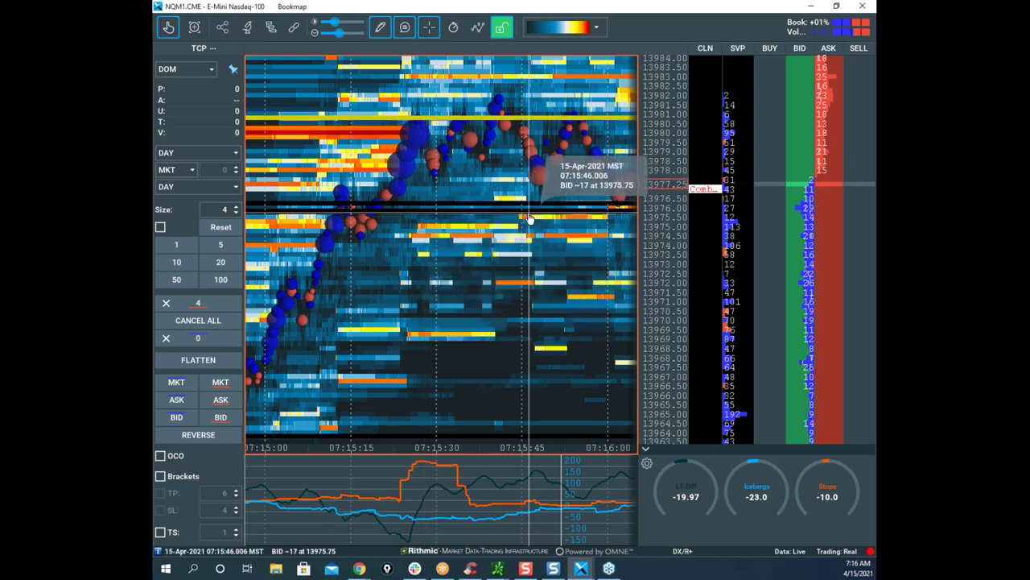
Step: Change the color of the horizontal line near 13976.25 to dark yellow and save its style
right_click(523, 210)
click(537, 223)
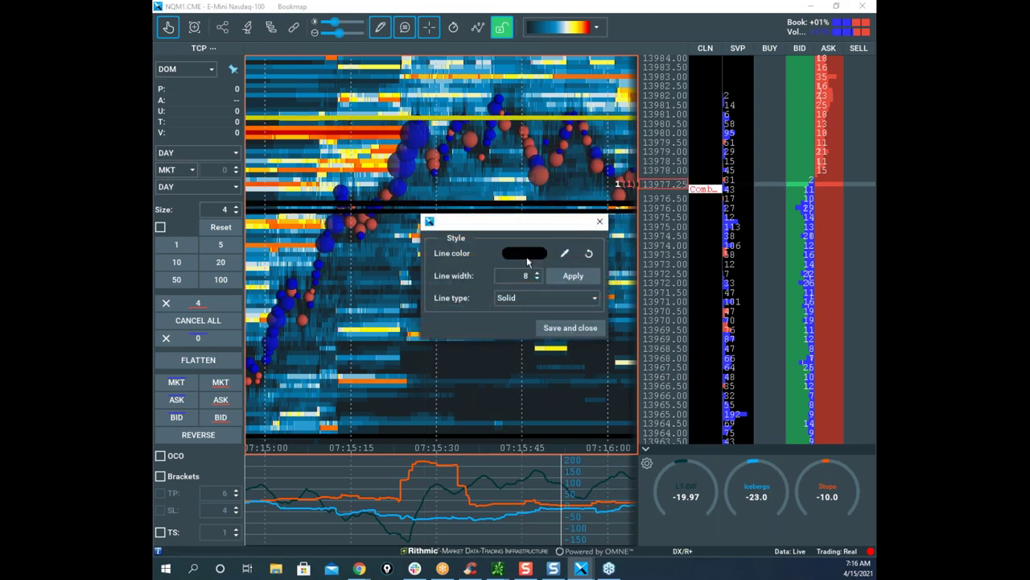
click(527, 255)
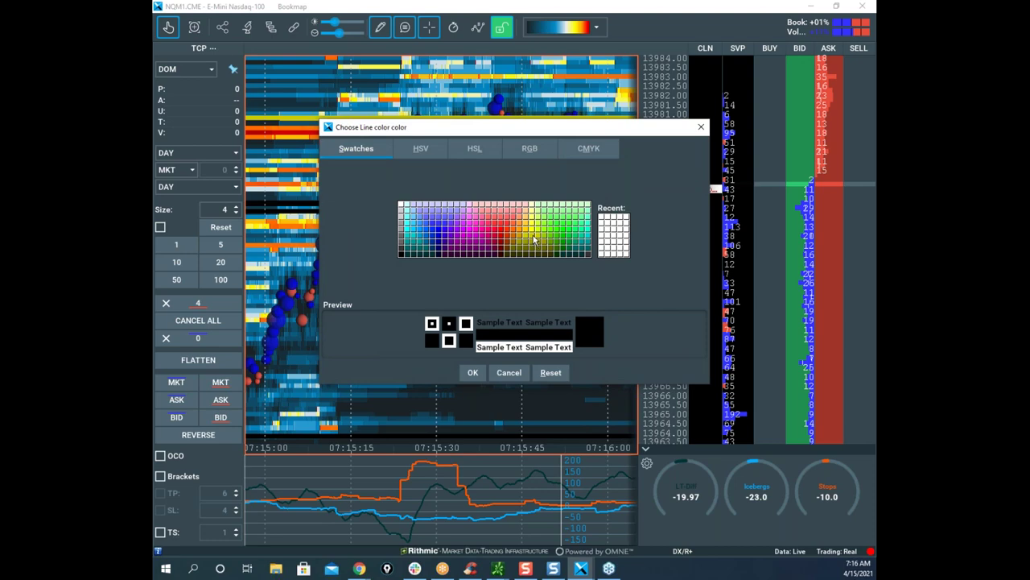
click(533, 239)
click(473, 373)
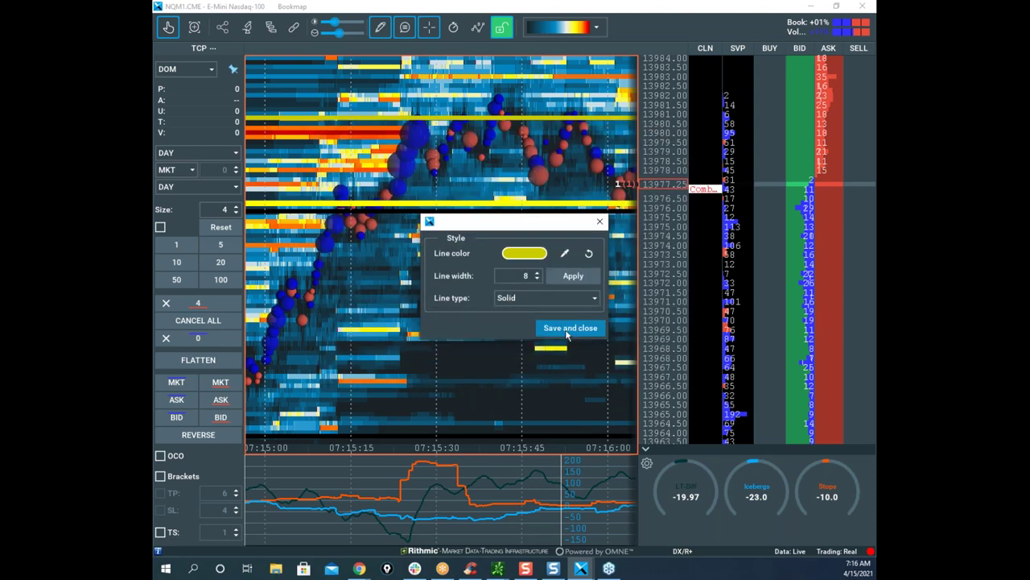
click(567, 328)
Step: Circle the price cluster around the yellow lines at about 13977 to 13982 and the matching 07:15 spike in the stops indicator
scroll(563, 258, down, 5)
drag(691, 157, 657, 236)
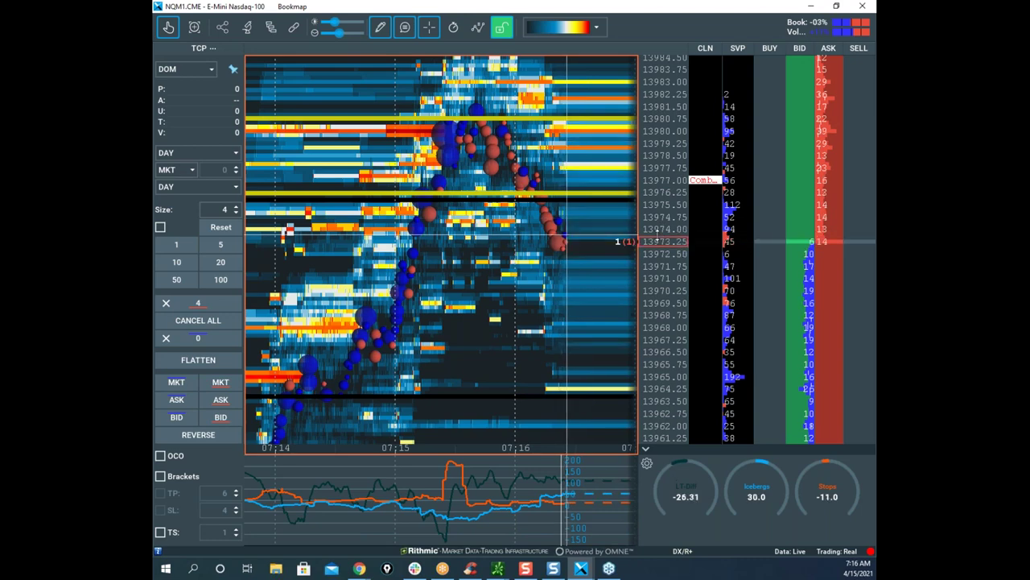
drag(559, 234, 549, 193)
scroll(673, 196, down, 1)
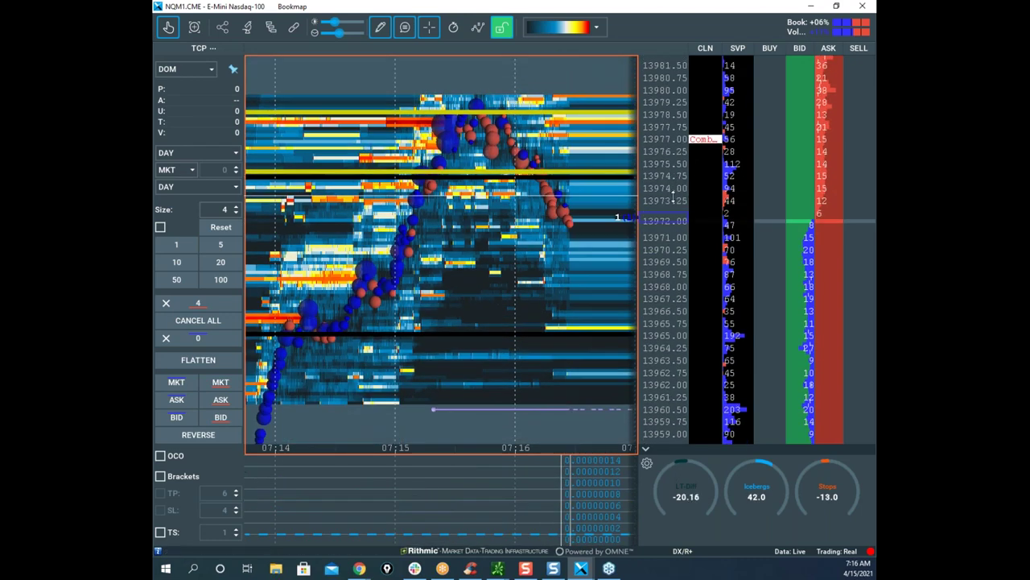
scroll(673, 198, down, 2)
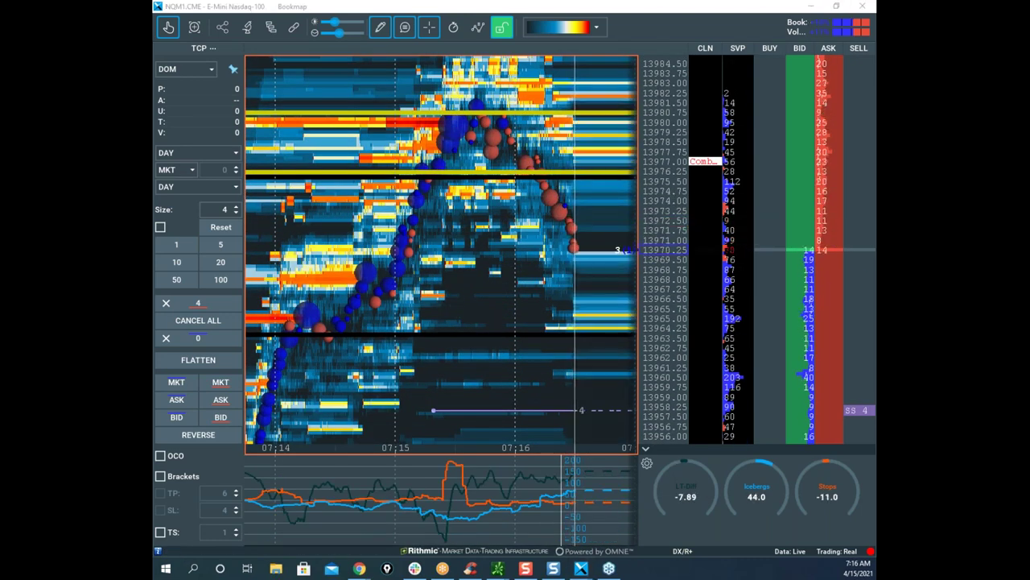
mouse_move(501, 92)
mouse_down()
mouse_move(405, 138)
mouse_move(504, 92)
mouse_up()
mouse_move(471, 448)
mouse_down()
mouse_move(451, 490)
mouse_move(469, 448)
mouse_up()
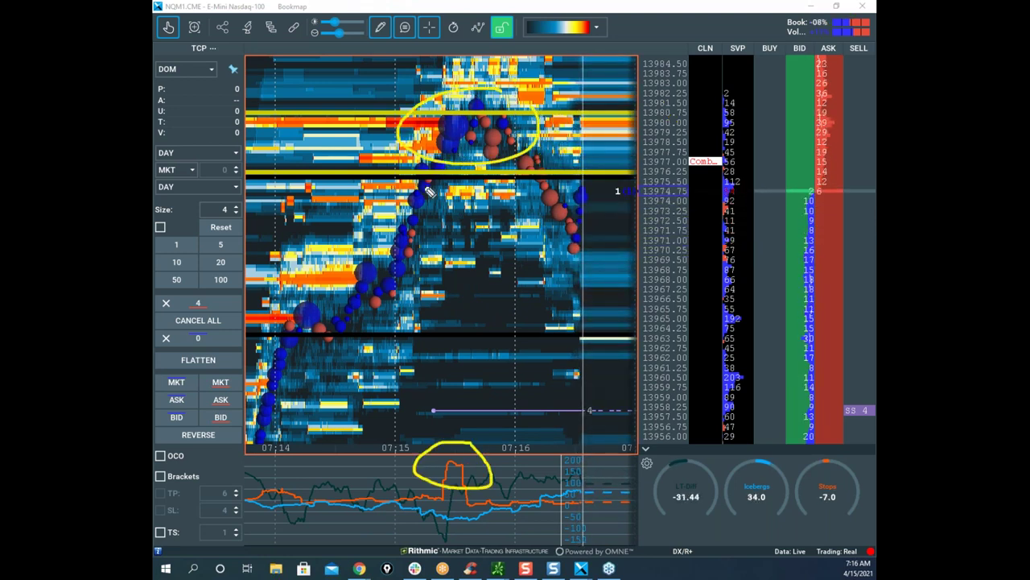
Step: Trace the run from about 13974 to 13982, sketch the fall back, mark the area near 13975, and clear the strokes
drag(418, 210, 469, 130)
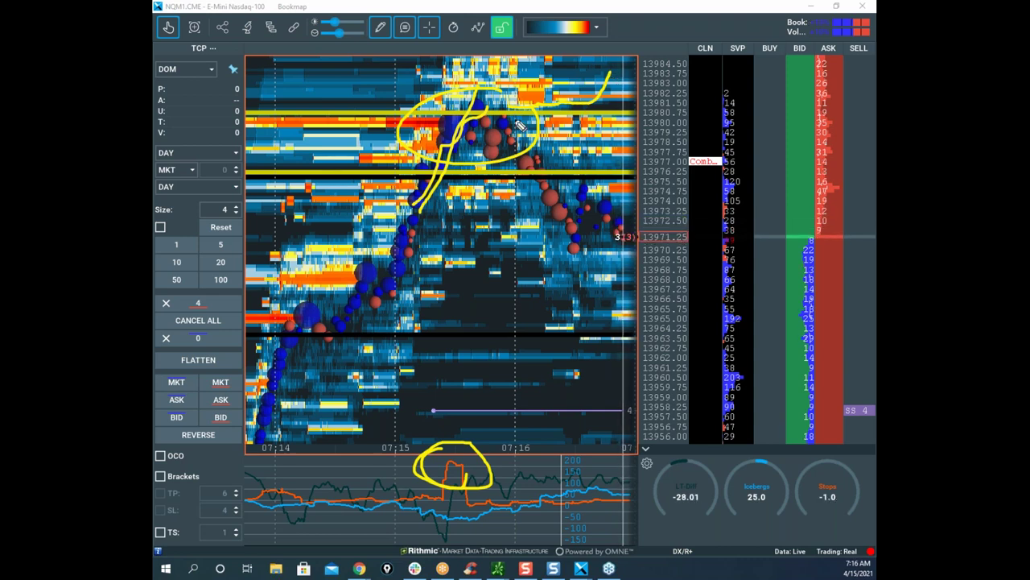
drag(567, 185, 552, 190)
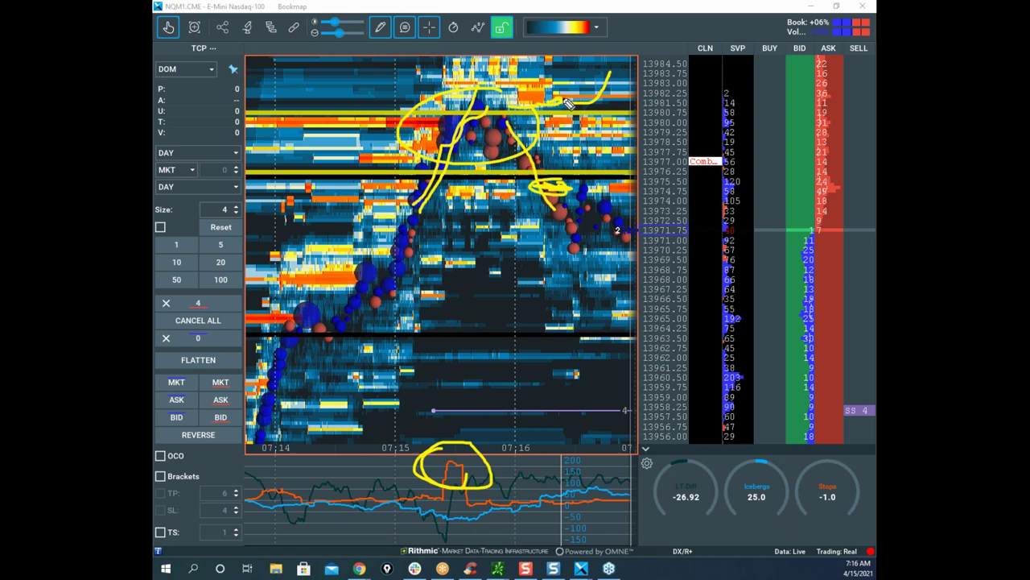
key(Escape)
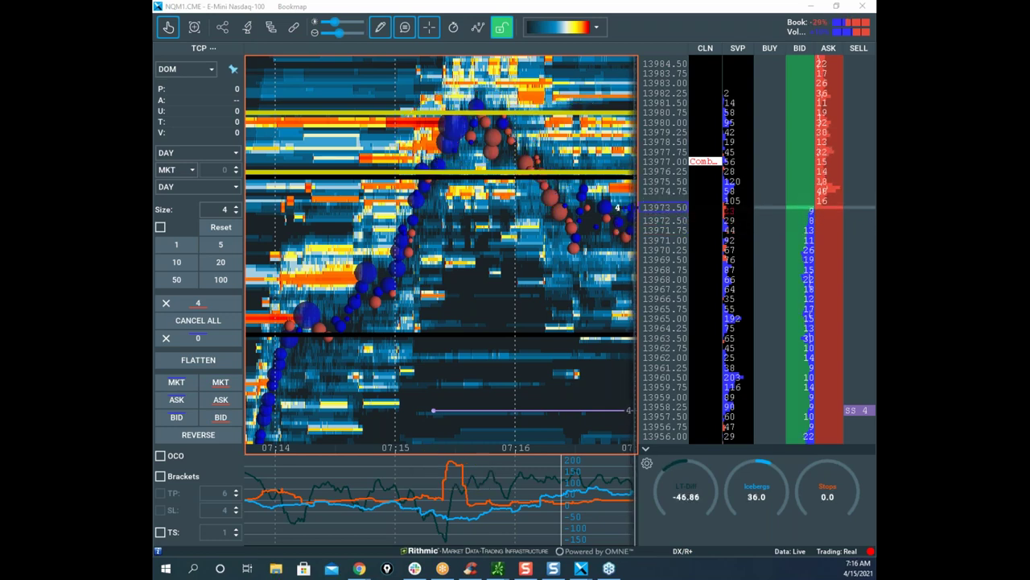
Step: Circle the price cluster near 13980, mark the levels near 13975 and 13963.5 and the sell stop near 13958, and clear the strokes
scroll(563, 214, down, 2)
drag(567, 233, 499, 228)
scroll(500, 228, down, 1)
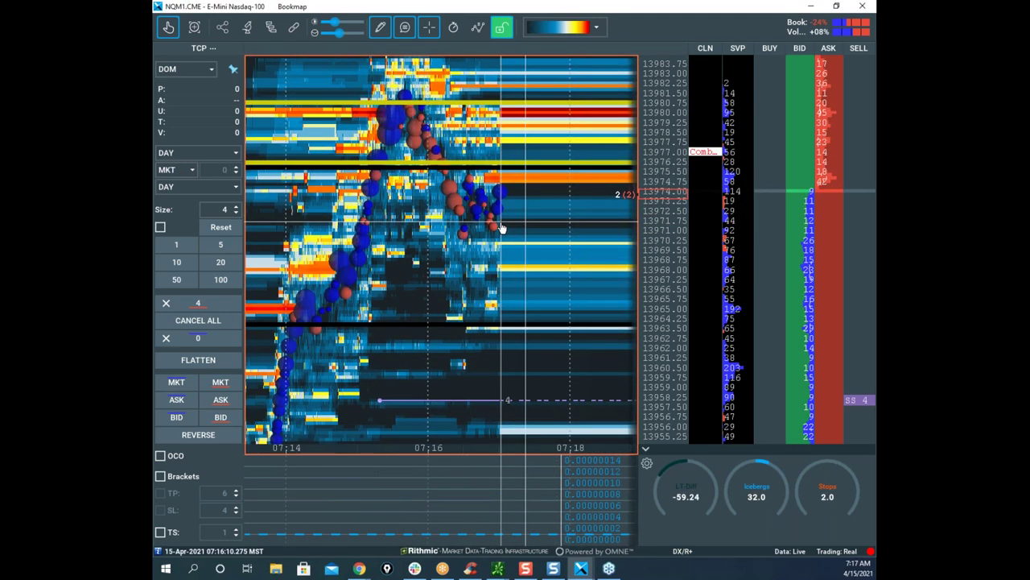
key(Escape)
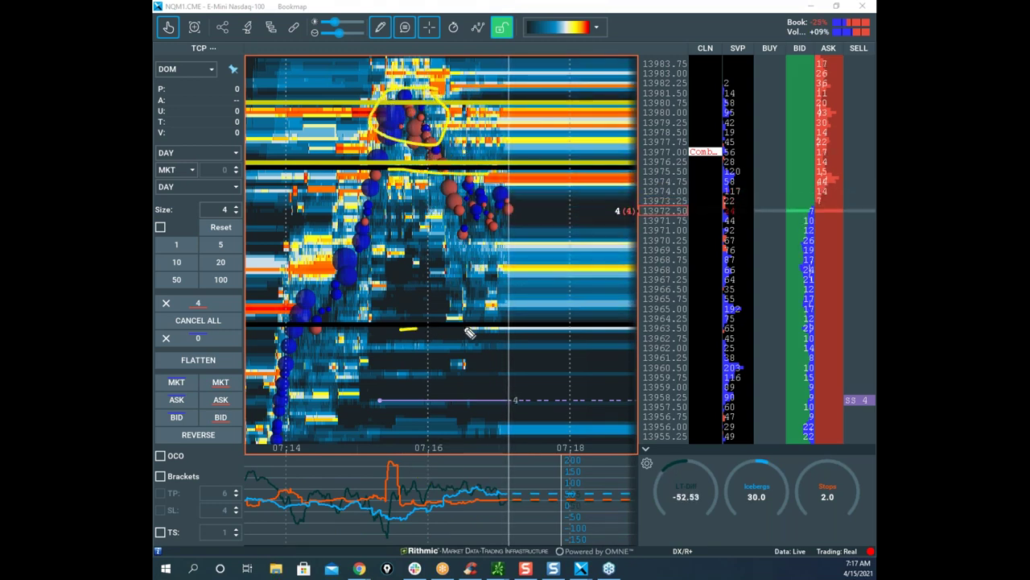
drag(400, 329, 495, 328)
mouse_move(529, 374)
mouse_down()
mouse_move(547, 404)
mouse_move(548, 394)
mouse_up()
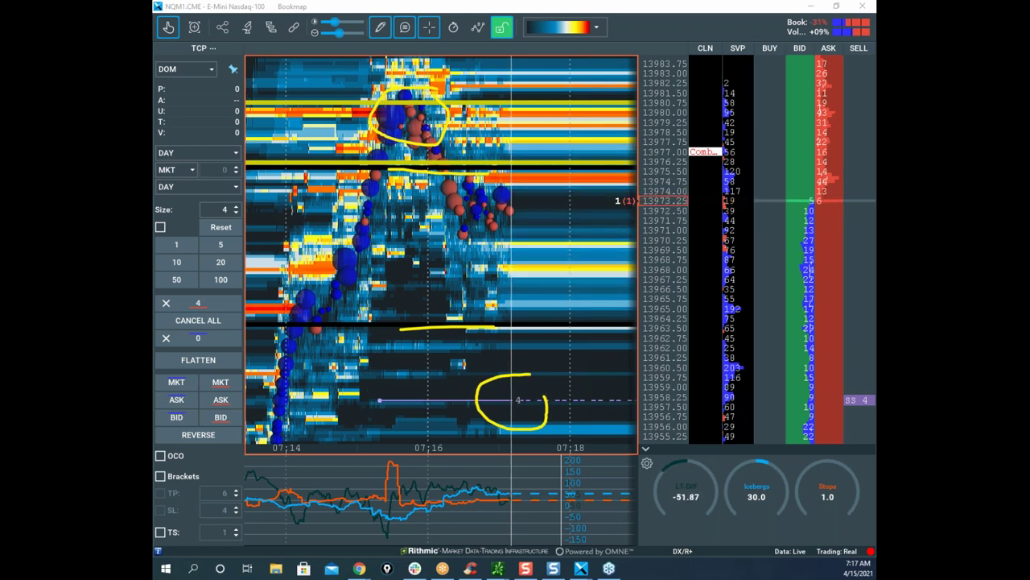
key(Escape)
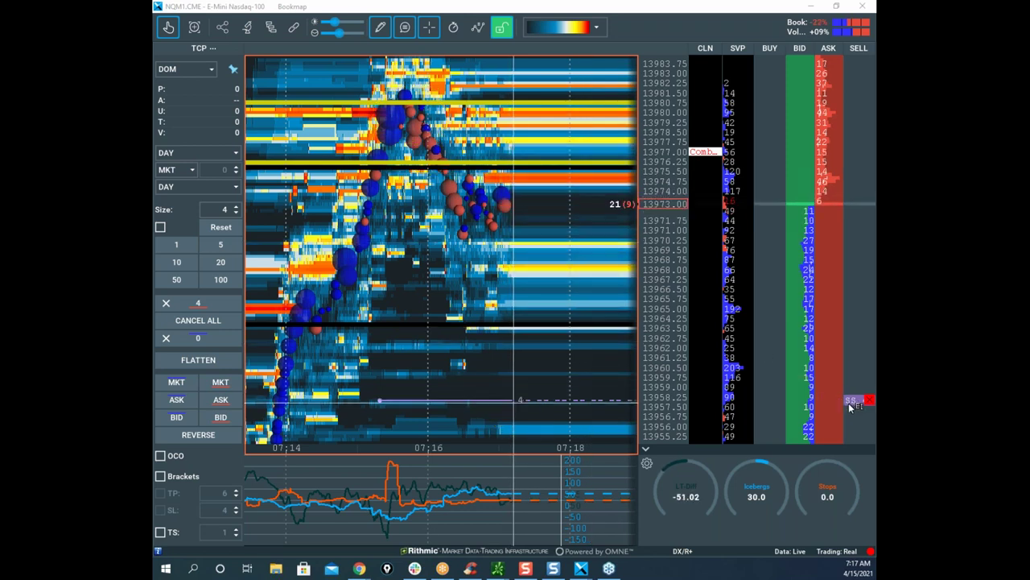
Step: Raise the Nasdaq sell stop for 4 contracts to about 13962.50 and mark the rebound near 13976 on the chart
click(844, 341)
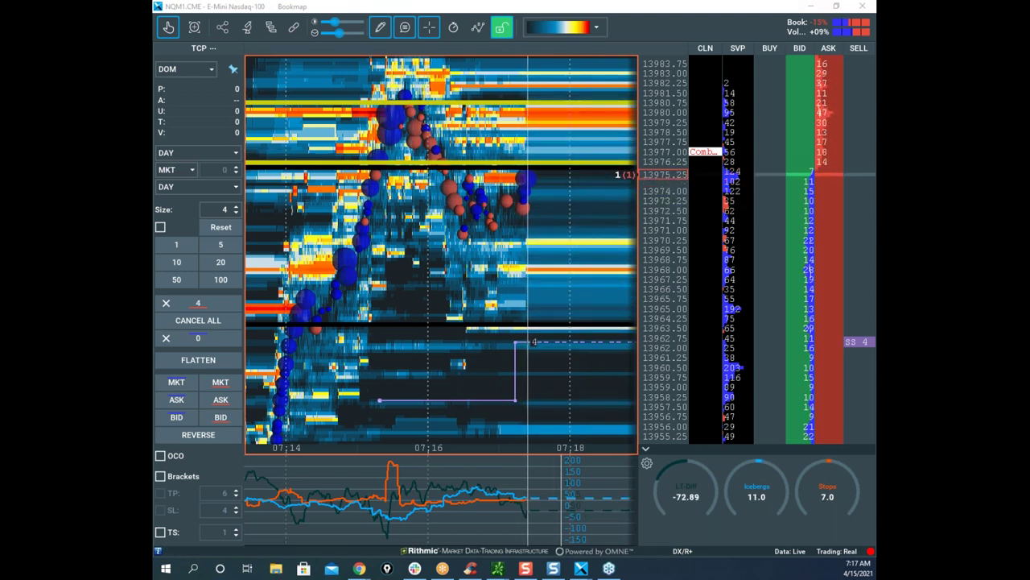
drag(523, 182, 540, 159)
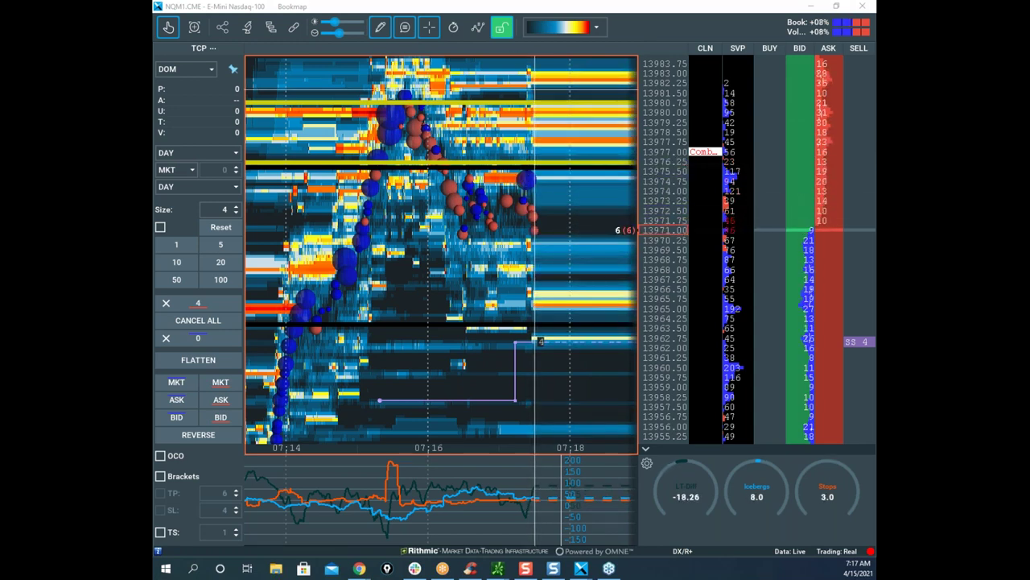
Step: Turn off drawing edit mode and cancel the Nasdaq sell stop for 4 contracts
click(385, 27)
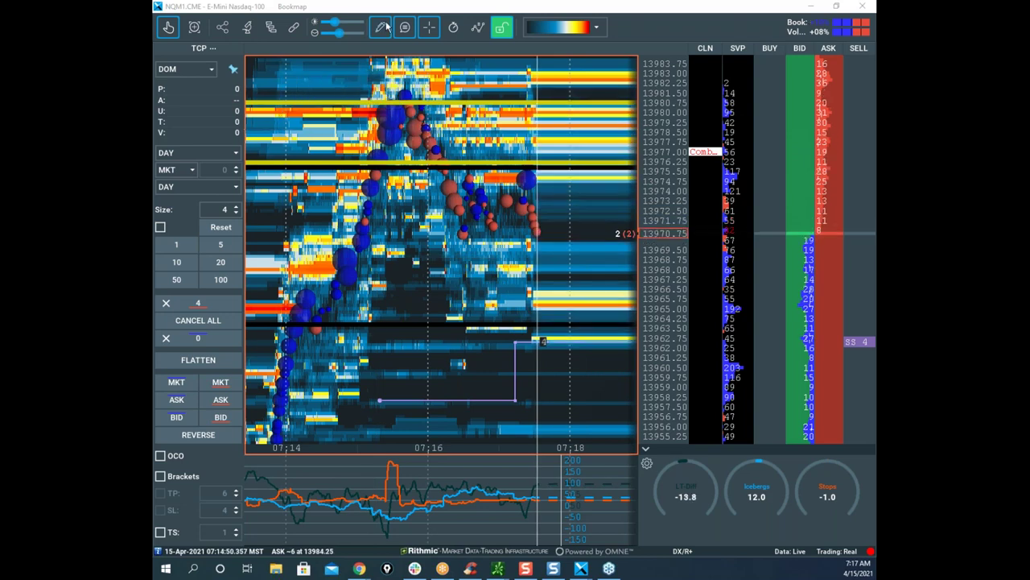
click(386, 28)
click(399, 55)
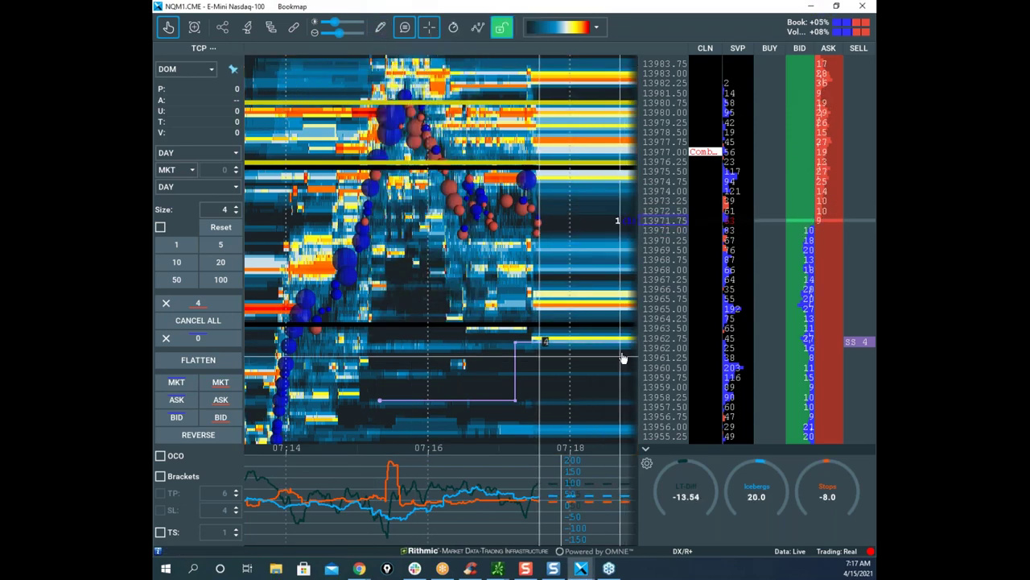
click(862, 342)
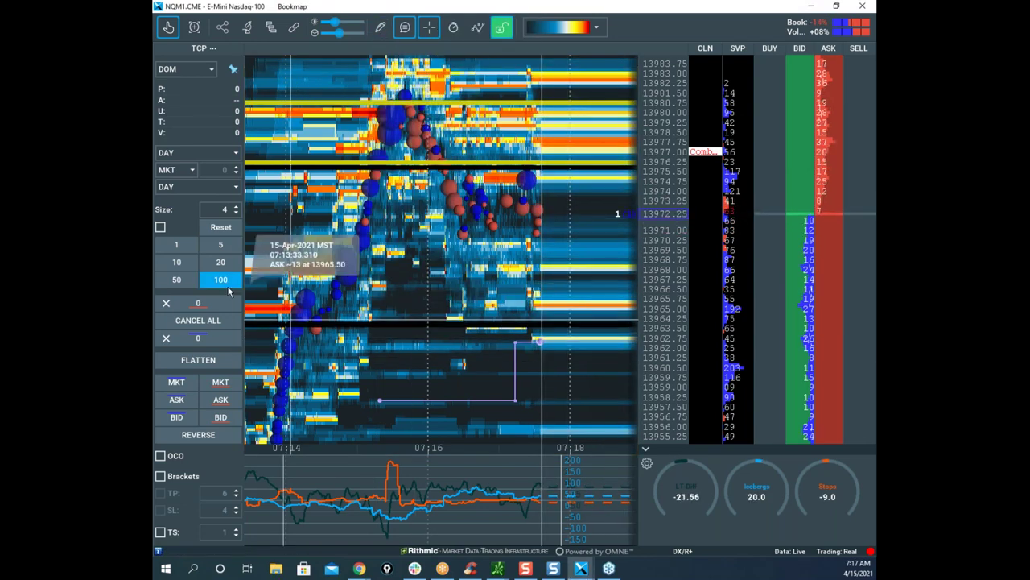
Step: Sell 4 Nasdaq contracts at market and protect the short with a buy stop for 4 at about 13982
click(220, 381)
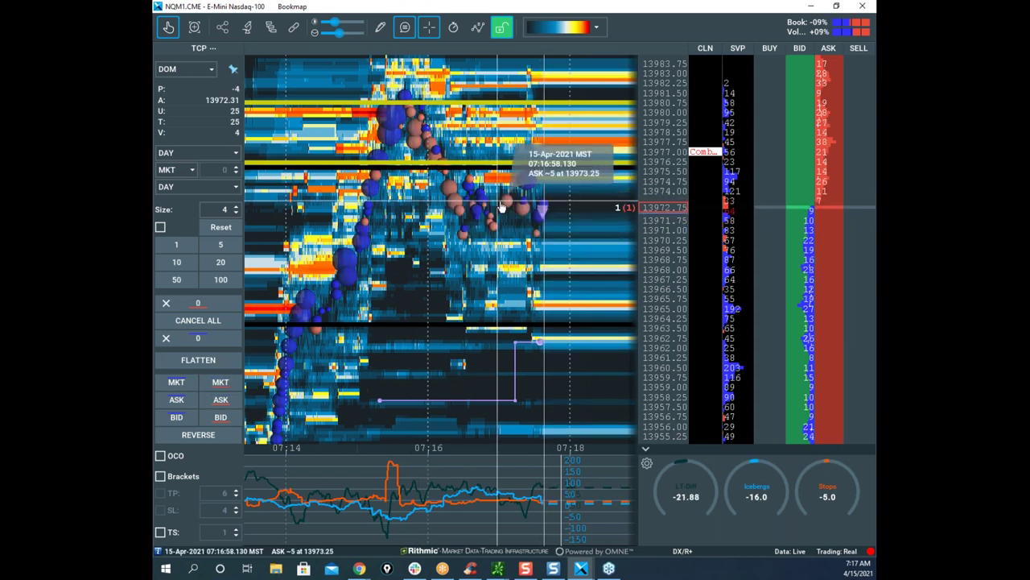
click(803, 89)
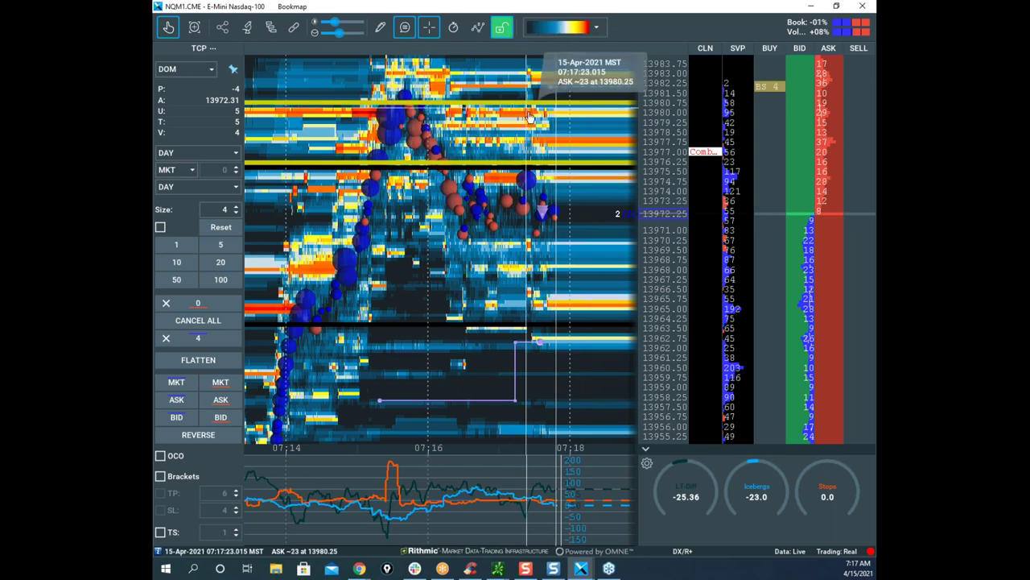
scroll(529, 129, down, 1)
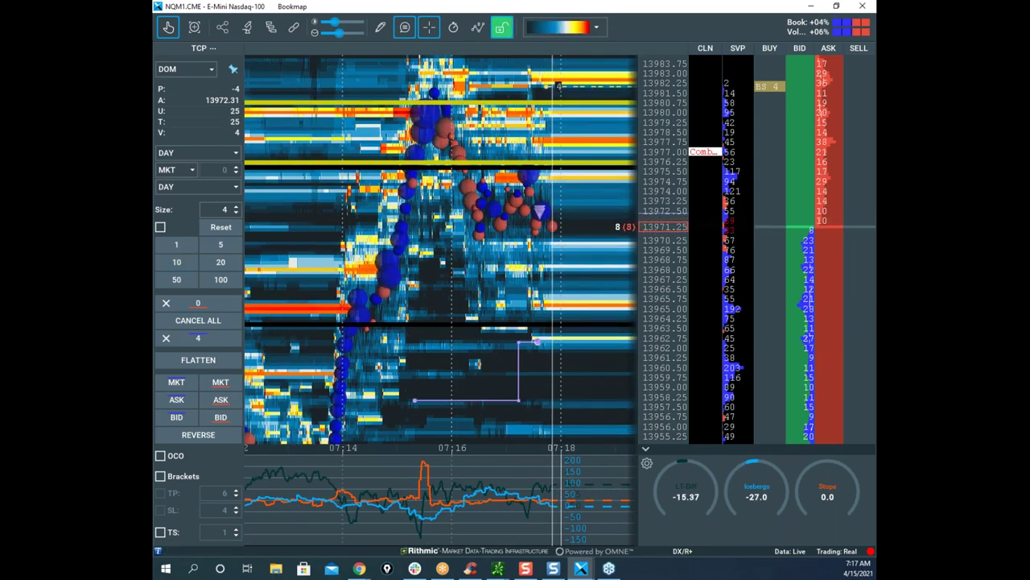
Step: Restore the Nasdaq window to a smaller size, bring the gold futures chart forward, and maximize it with a wider time range
click(498, 568)
drag(592, 354, 155, 225)
click(553, 6)
drag(553, 9, 545, 42)
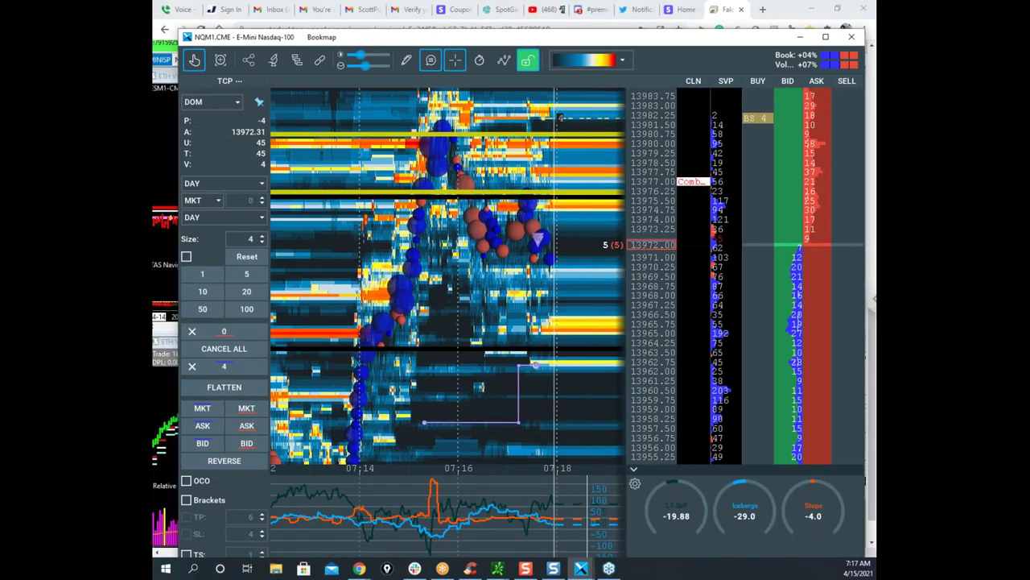
drag(874, 129, 709, 60)
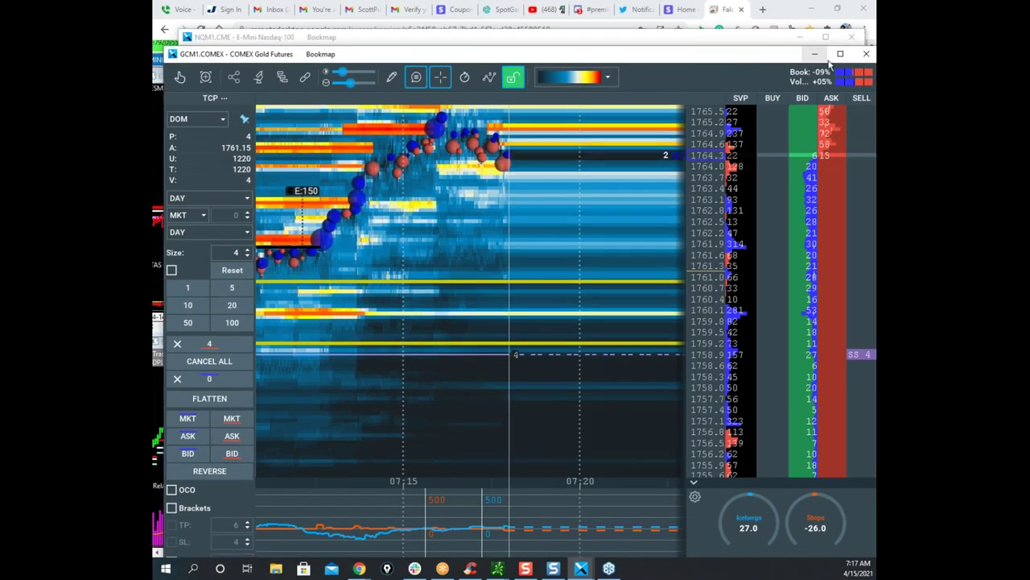
click(842, 57)
scroll(541, 172, down, 1)
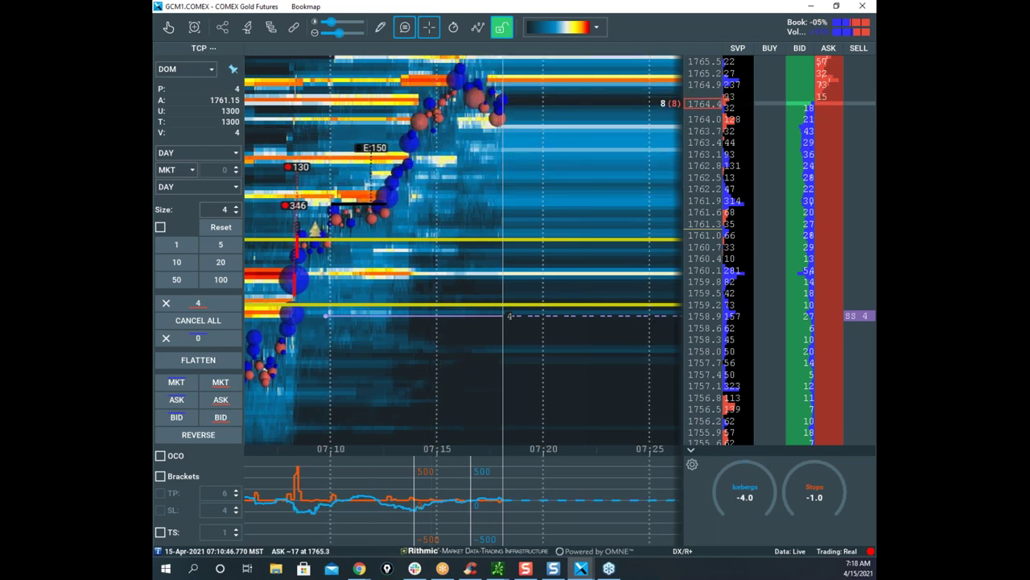
Step: Sketch a gold dip to about 1760.5 with a rally, clear it, and draw repeated swings between about 1761.5 and 1764.7
mouse_move(523, 185)
mouse_down()
mouse_move(575, 177)
mouse_move(624, 211)
mouse_move(684, 26)
mouse_up()
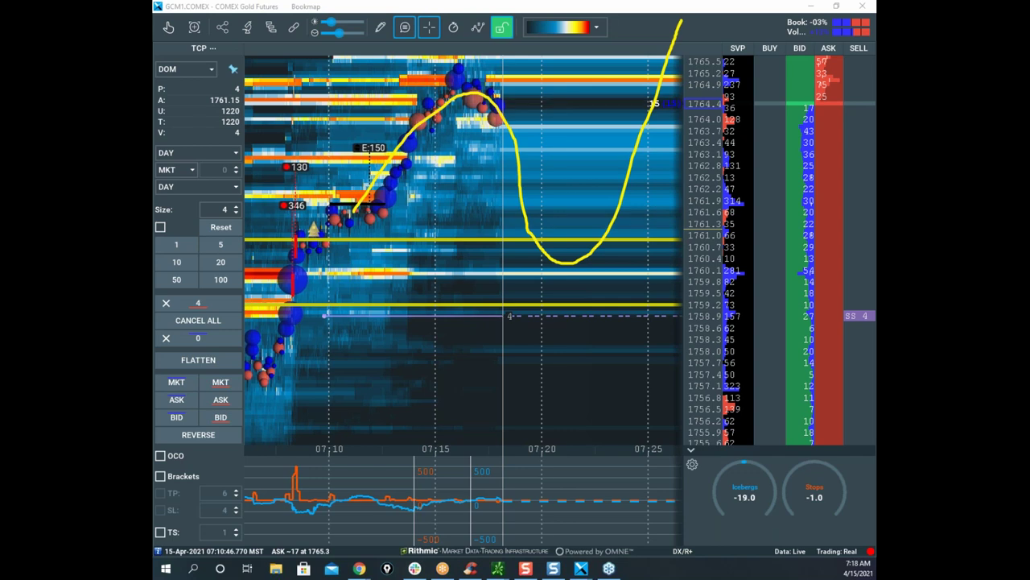
key(Escape)
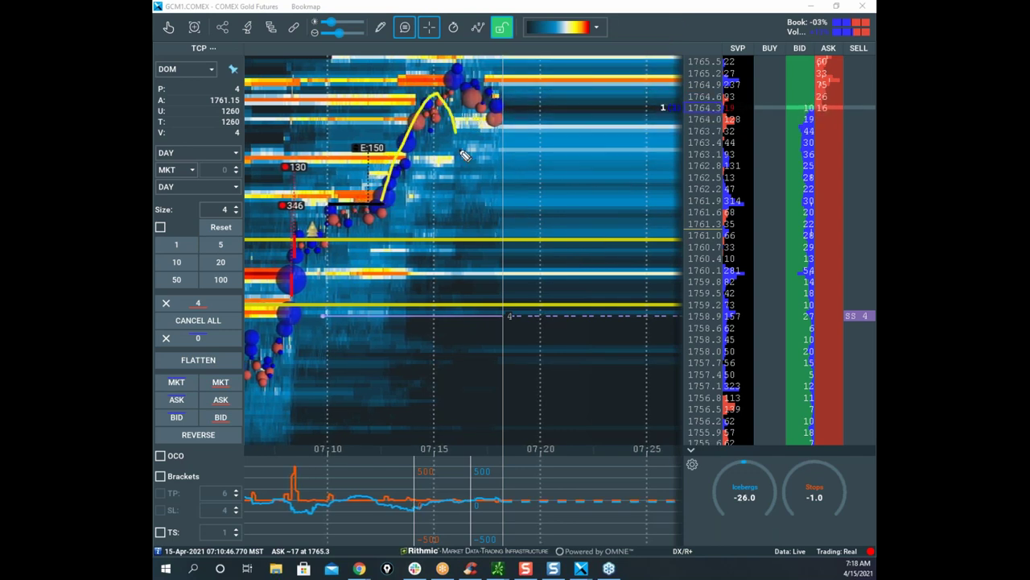
drag(462, 150, 515, 93)
drag(563, 185, 685, 233)
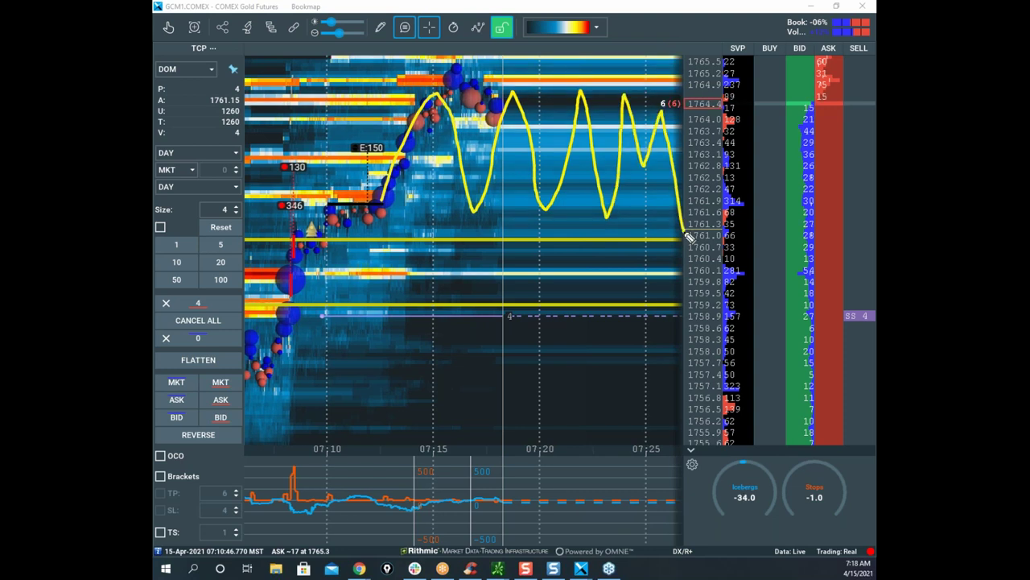
Step: Circle the indicator pane from about 07:11 onward, mark the gold peak and the run leading to it, and clear the strokes
drag(359, 538, 509, 457)
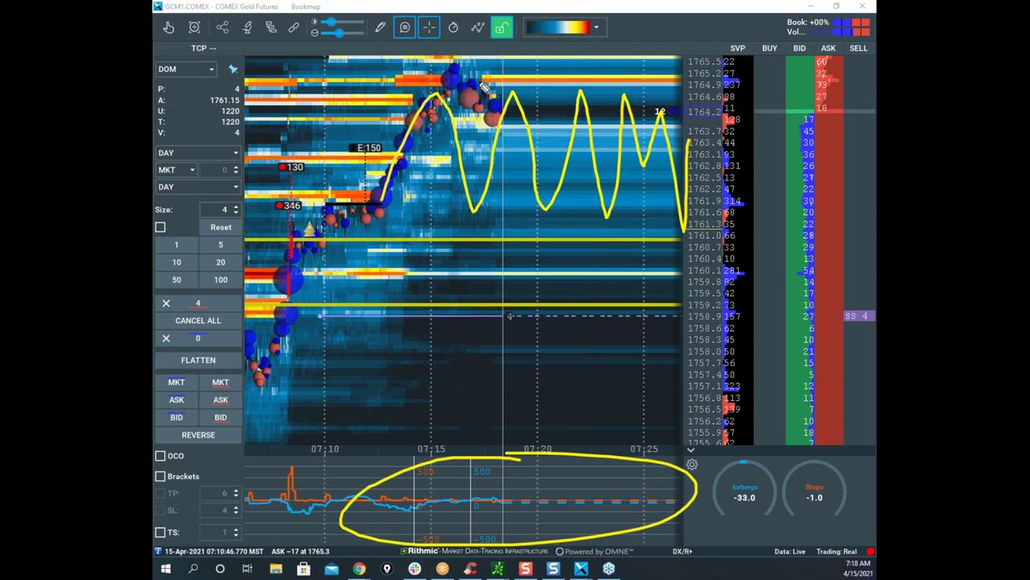
drag(473, 71, 425, 90)
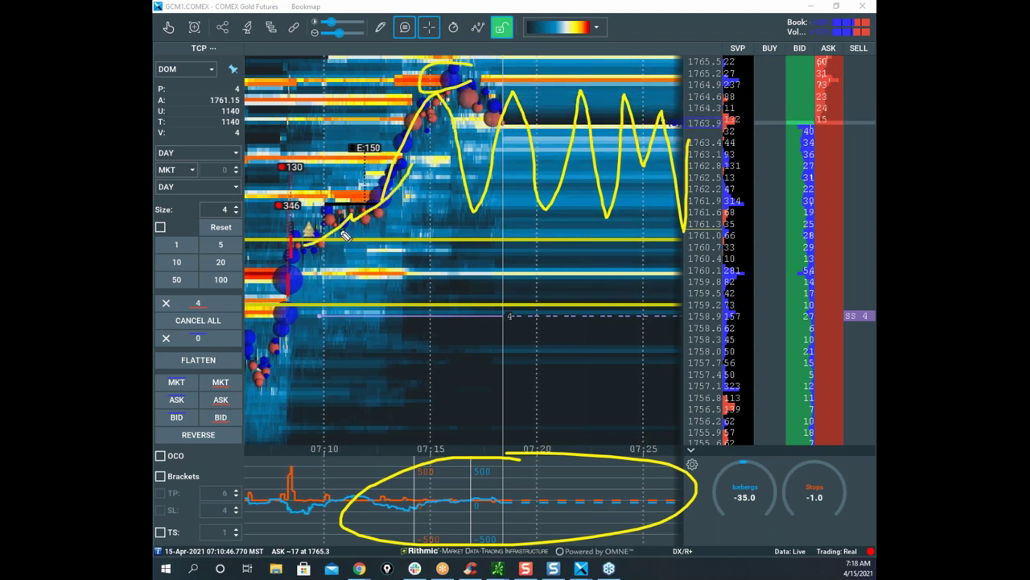
key(Escape)
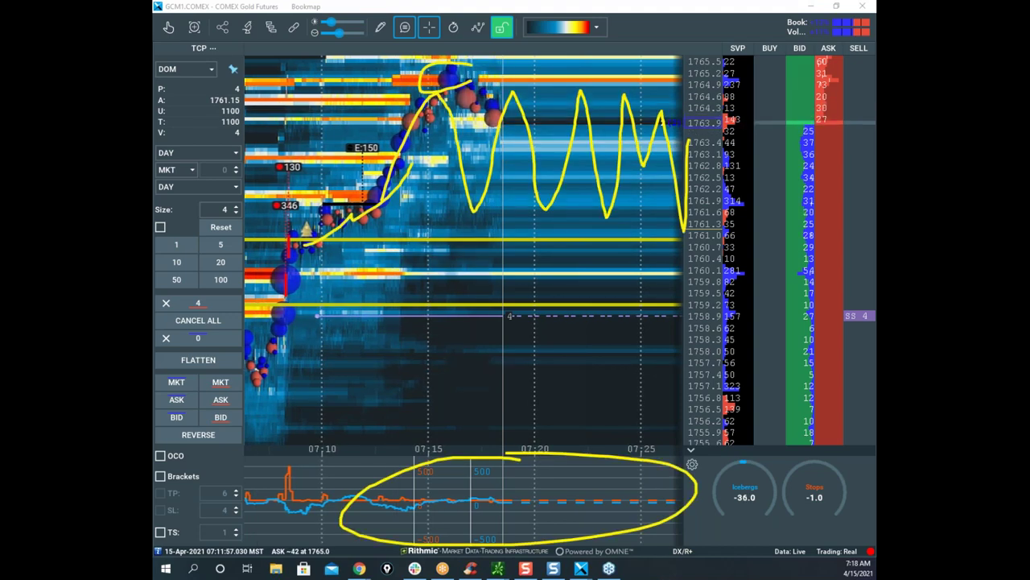
Step: Trace gold's rollover from the peak, circle the position's profit figures, and sketch choppy swings between about 1762.2 and 1765
mouse_move(420, 134)
mouse_down()
mouse_move(486, 106)
mouse_move(515, 149)
mouse_up()
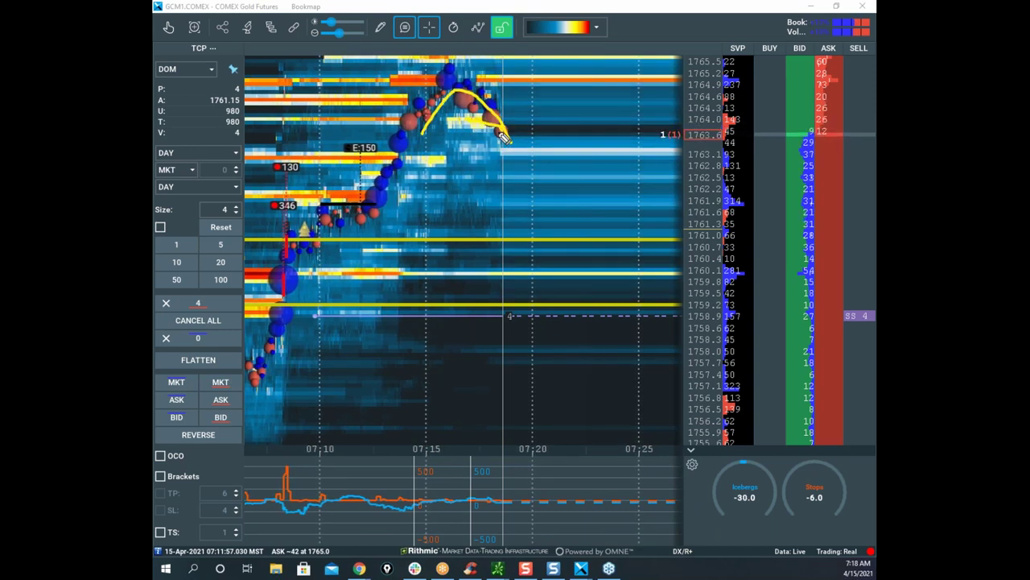
drag(261, 106, 254, 129)
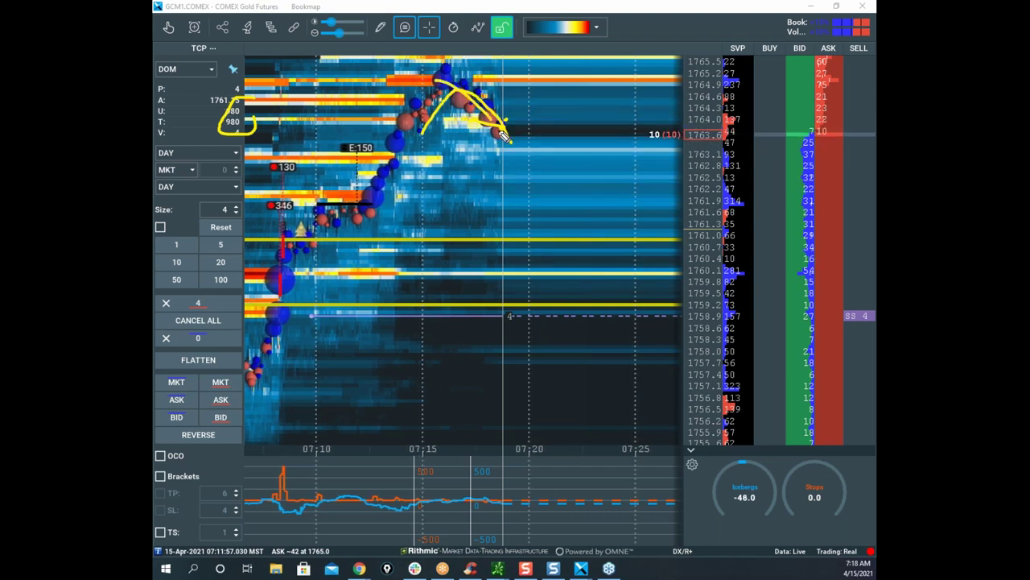
drag(503, 137, 561, 80)
mouse_move(566, 175)
mouse_down()
mouse_move(646, 127)
mouse_move(661, 89)
mouse_up()
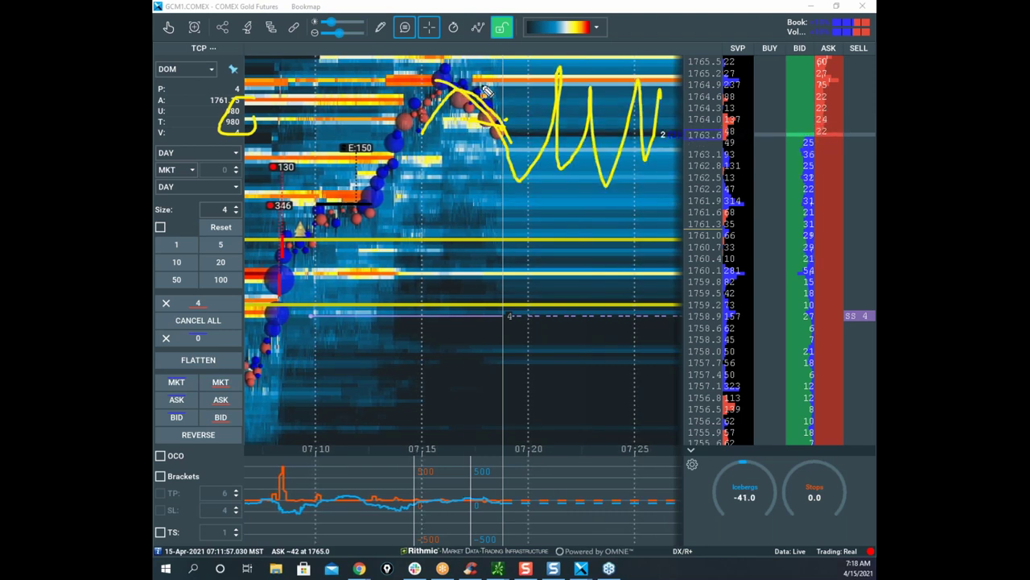
Step: Circle the zone around the two yellow lines, sketch wider swings above it, circle the latest indicator section, and clear the strokes
mouse_move(525, 231)
mouse_down()
mouse_move(452, 227)
mouse_move(603, 241)
mouse_move(542, 220)
mouse_up()
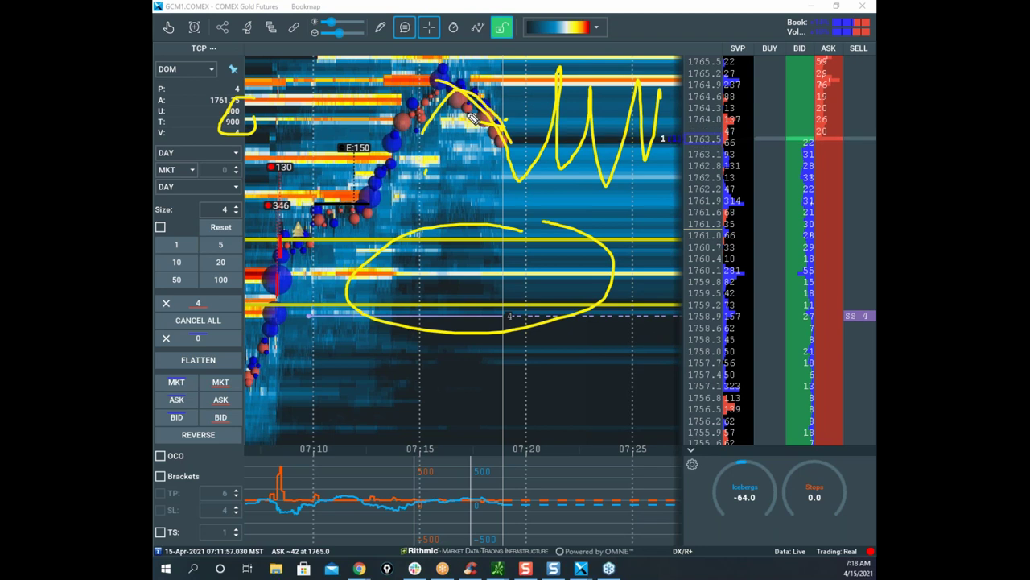
mouse_move(434, 172)
mouse_down()
mouse_move(411, 219)
mouse_move(475, 219)
mouse_move(592, 101)
mouse_move(692, 112)
mouse_up()
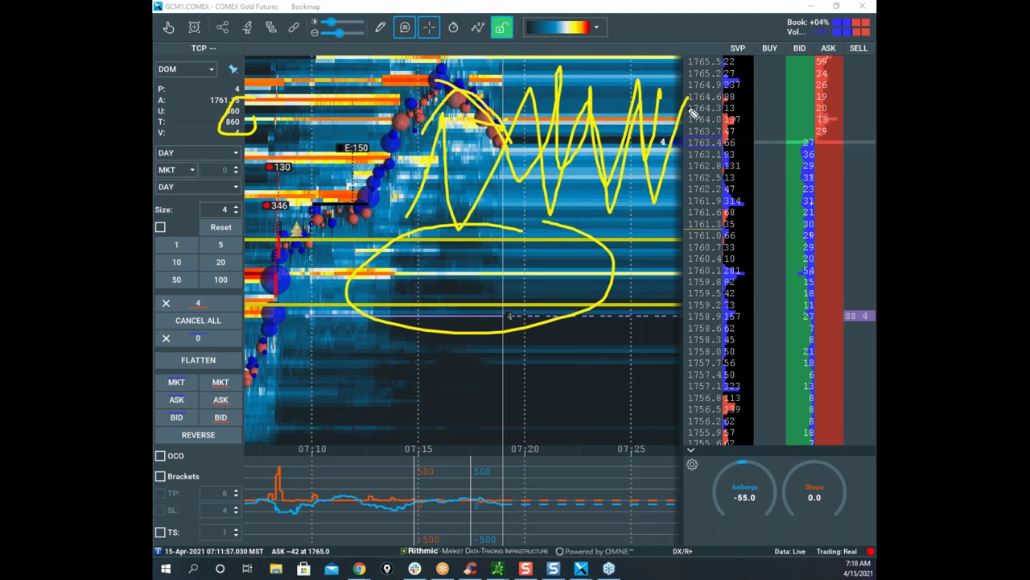
mouse_move(636, 458)
mouse_down()
mouse_move(460, 478)
mouse_move(679, 525)
mouse_move(673, 456)
mouse_up()
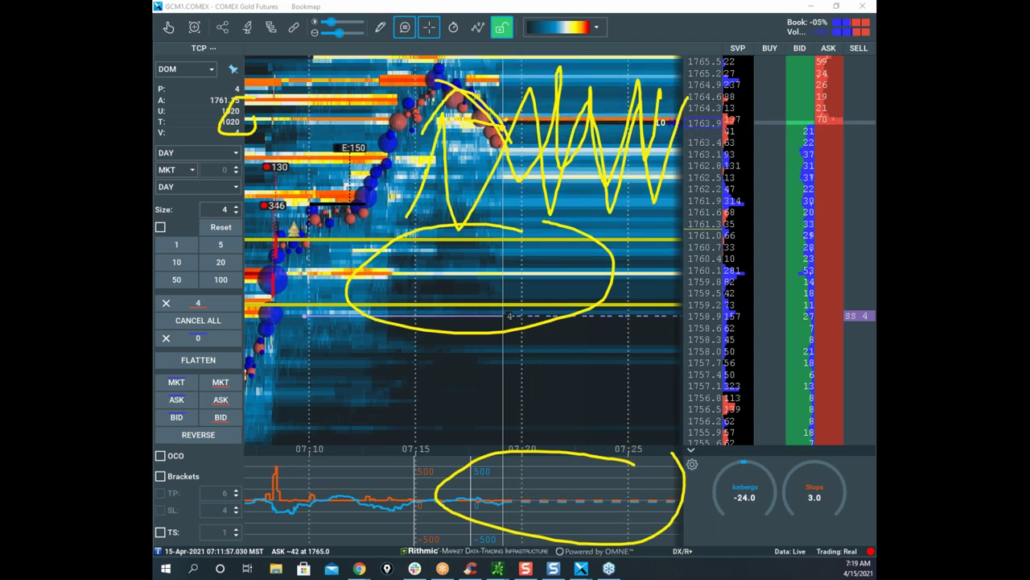
key(e)
Step: Sketch gold swings above about 1762, circle the yellow-line zone, underline the sell stop at about 1758.9, and clear the strokes
drag(451, 87, 702, 113)
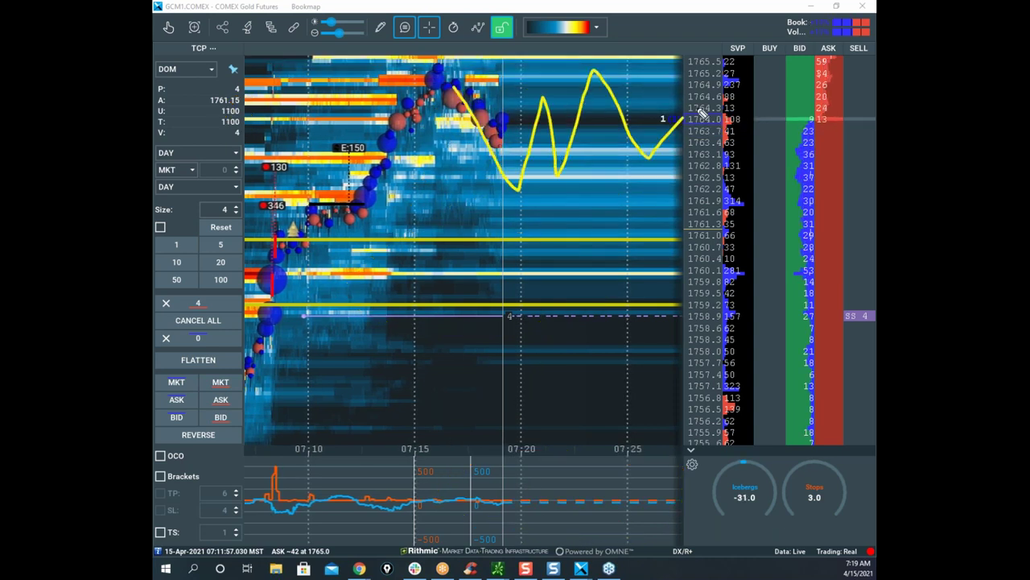
mouse_move(450, 214)
mouse_down()
mouse_move(282, 290)
mouse_move(505, 228)
mouse_up()
mouse_move(545, 320)
mouse_down()
mouse_move(811, 316)
mouse_move(815, 331)
mouse_up()
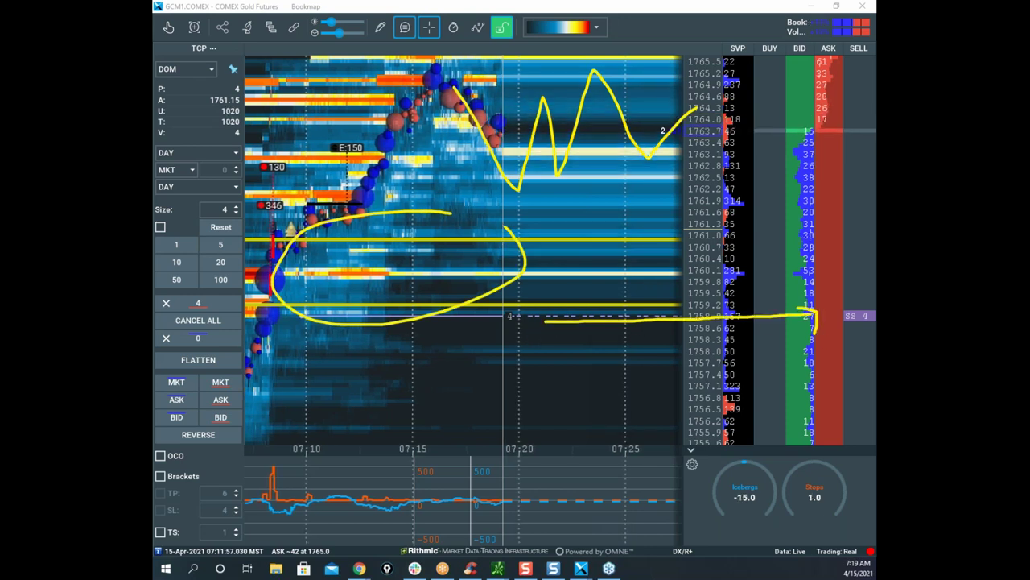
key(Escape)
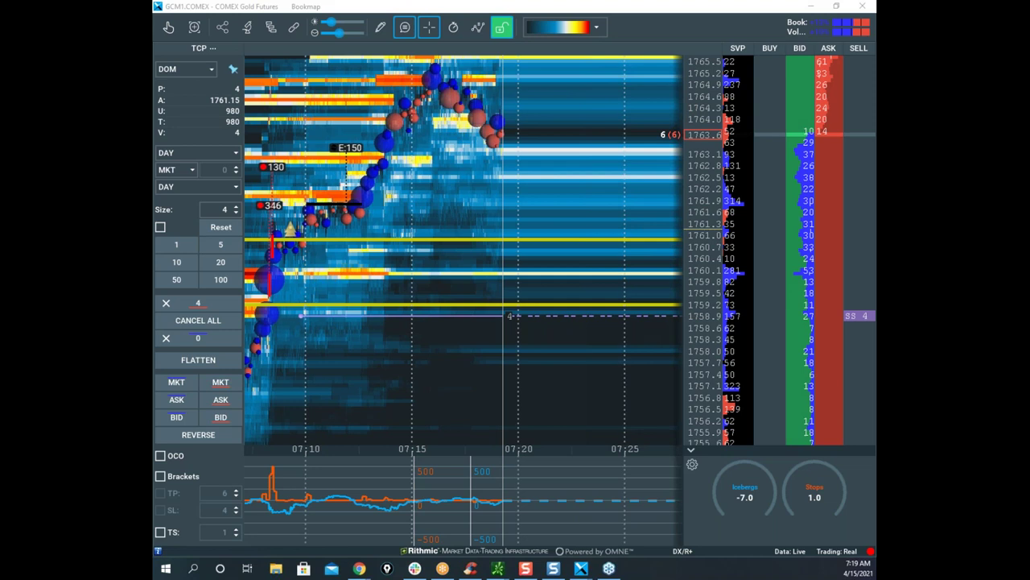
key(ctrl+z)
key(Escape)
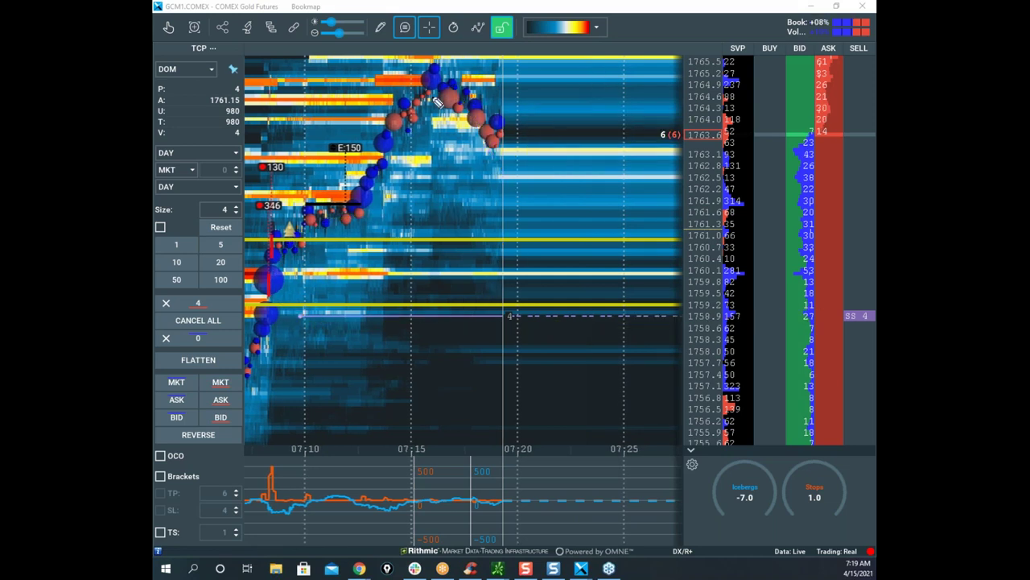
Step: Draw two arrowed gold paths dipping to about 1760.7 and rallying above the recent high, and clear them
mouse_move(495, 135)
mouse_down()
mouse_move(540, 252)
mouse_move(577, 229)
mouse_move(640, 13)
mouse_move(660, 32)
mouse_up()
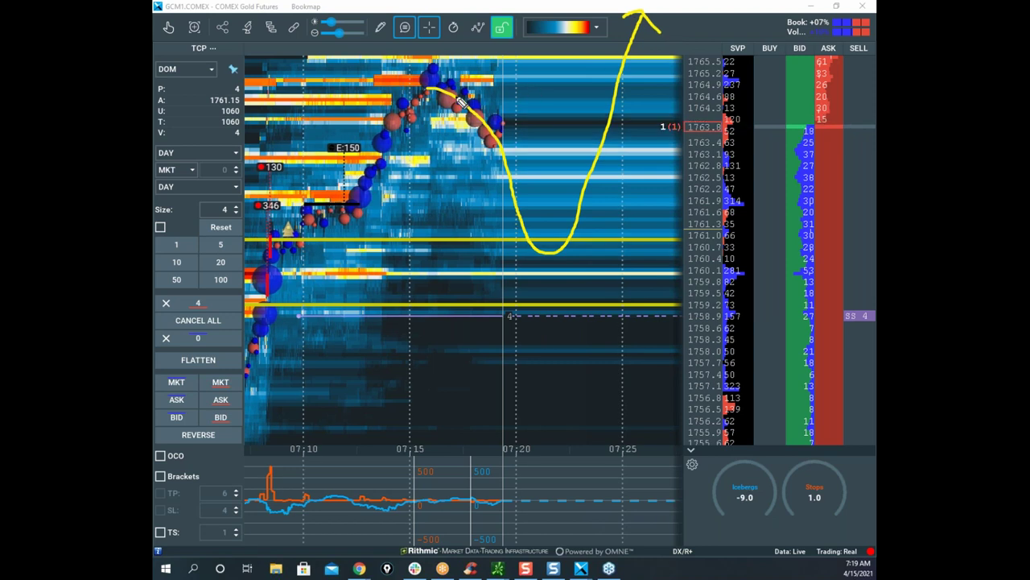
mouse_move(544, 243)
mouse_down()
mouse_move(570, 257)
mouse_move(678, 2)
mouse_move(689, 41)
mouse_up()
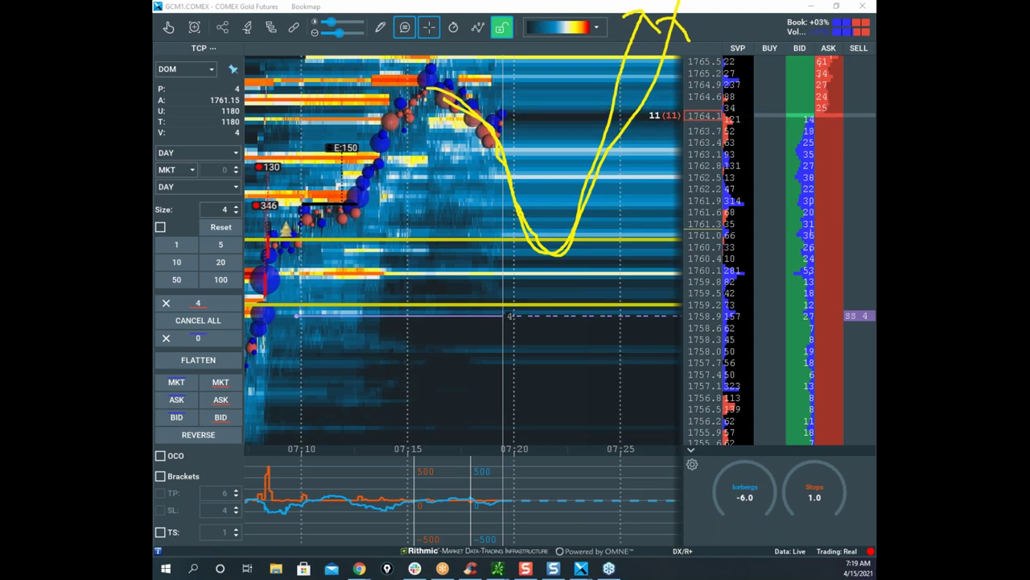
key(Escape)
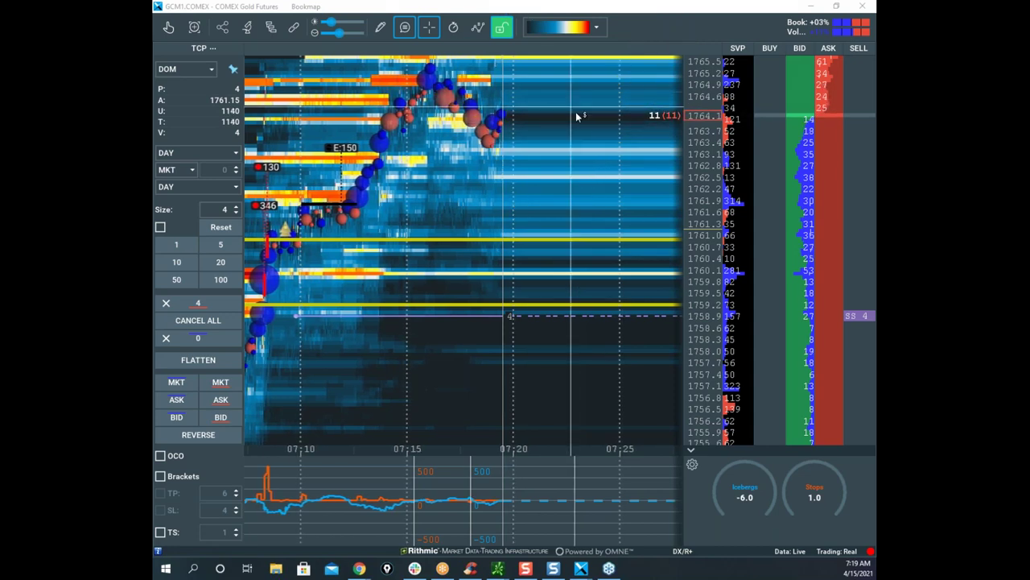
Step: Move the gold chart aside and maximize the Nasdaq chart, showing a longer stretch of recent price action
drag(546, 13, 586, 0)
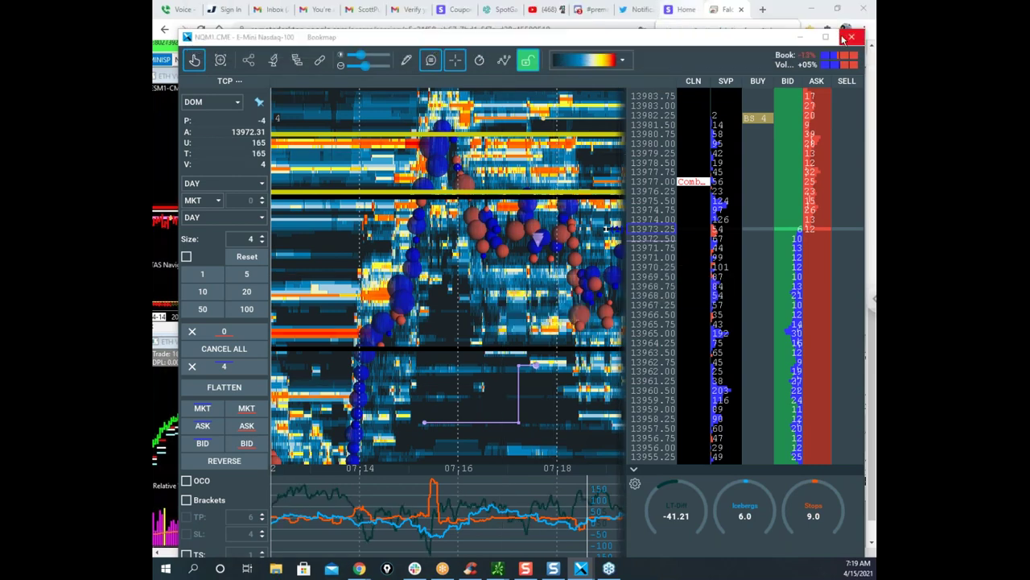
click(826, 38)
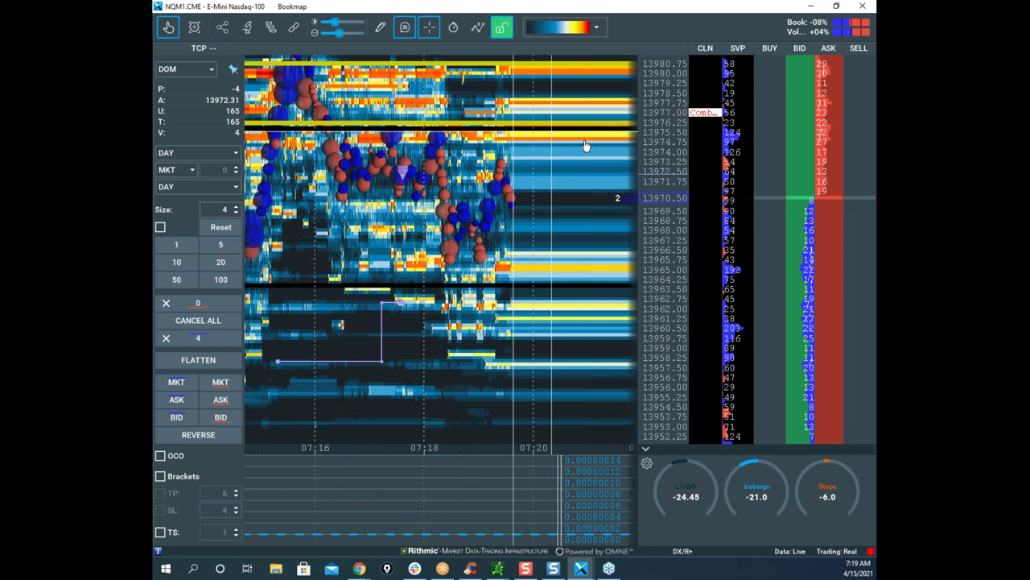
scroll(656, 153, down, 3)
scroll(548, 165, down, 2)
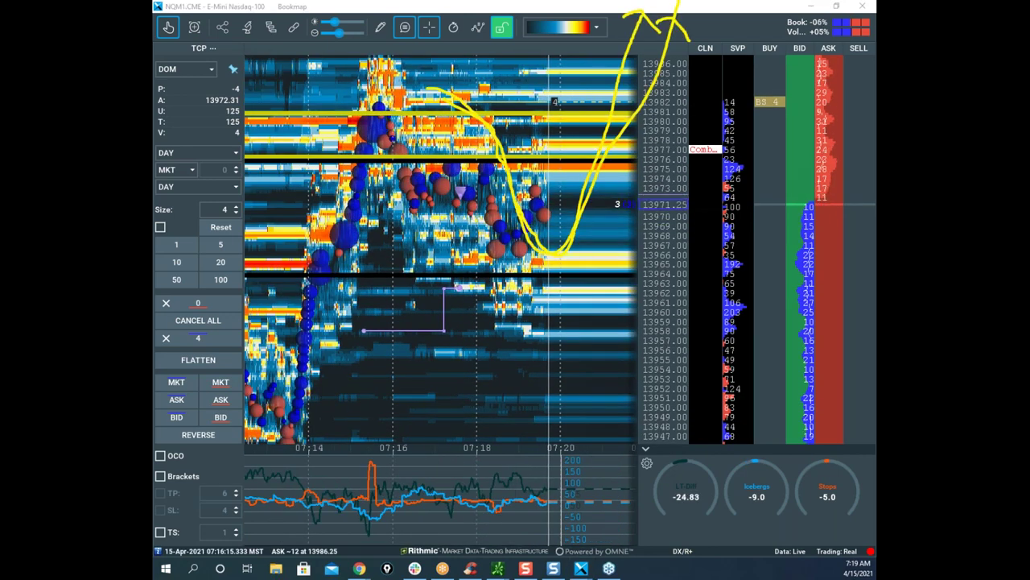
Step: Circle Nasdaq's peak and the stops spike, trace the rally, mark the zone just below the lower black line, and clear the strokes
mouse_move(407, 113)
mouse_down()
mouse_move(349, 120)
mouse_move(407, 118)
mouse_up()
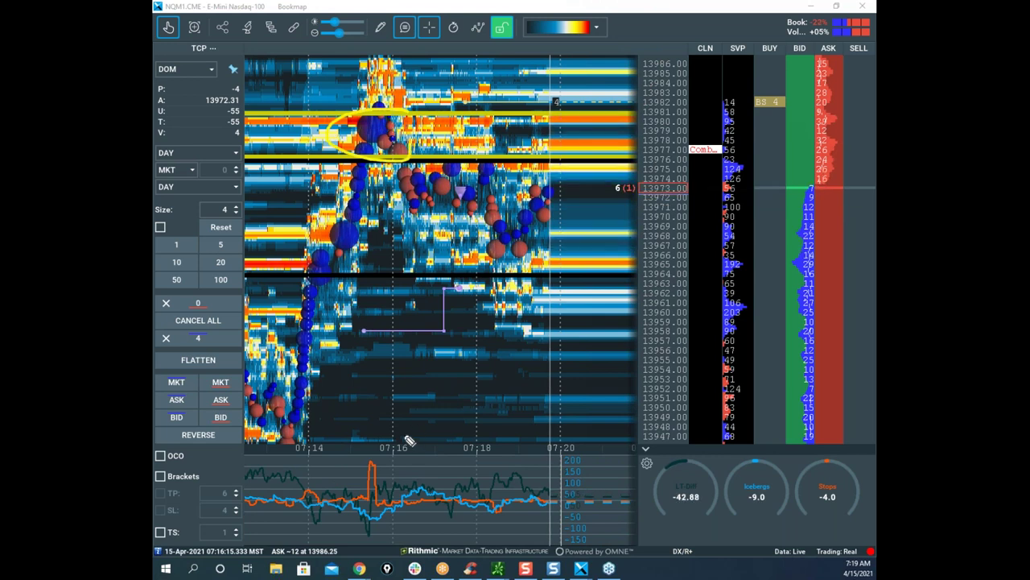
drag(378, 434, 400, 460)
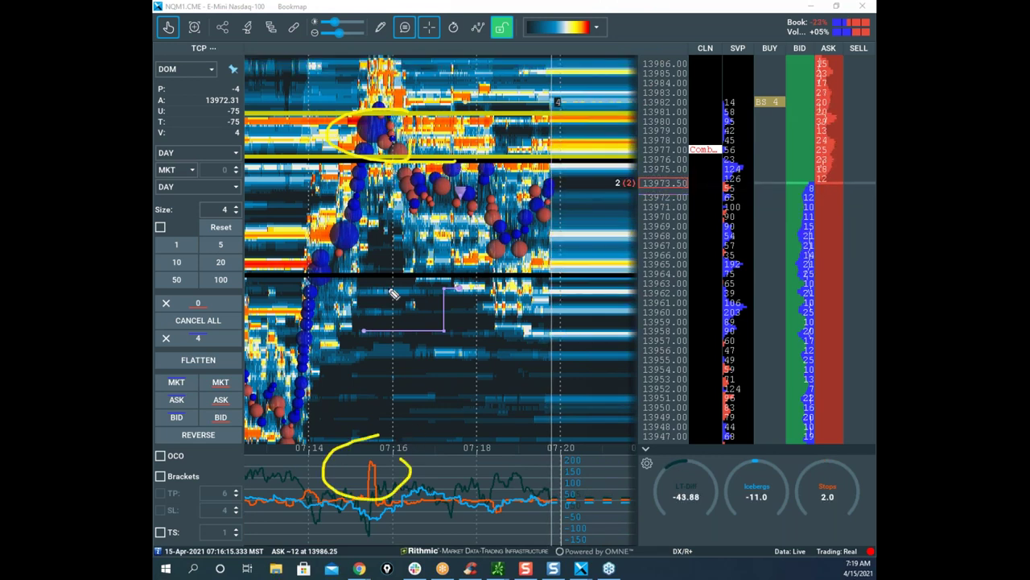
drag(398, 279, 475, 281)
drag(279, 440, 390, 155)
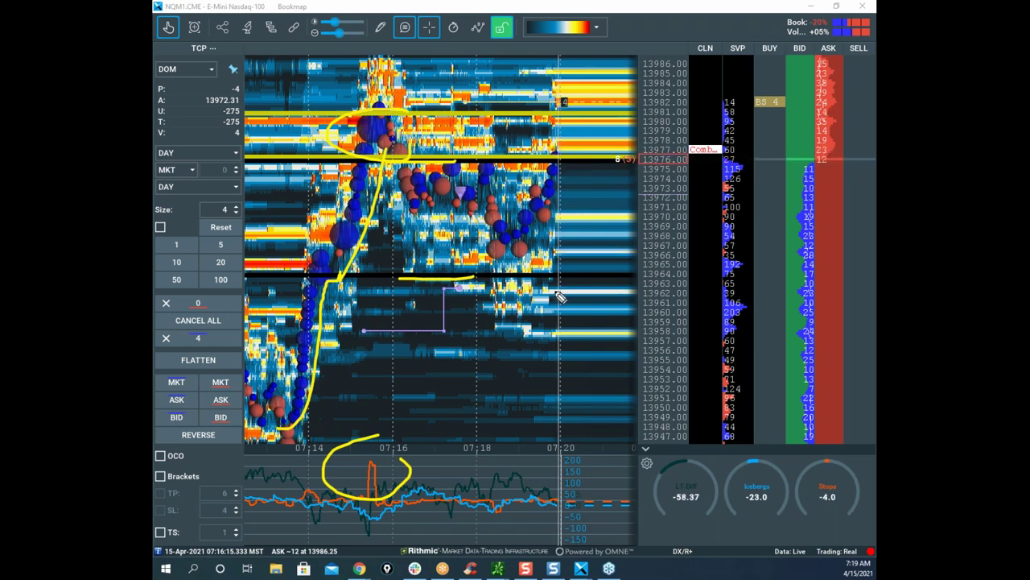
mouse_move(573, 285)
mouse_down()
mouse_move(548, 303)
mouse_move(573, 323)
mouse_up()
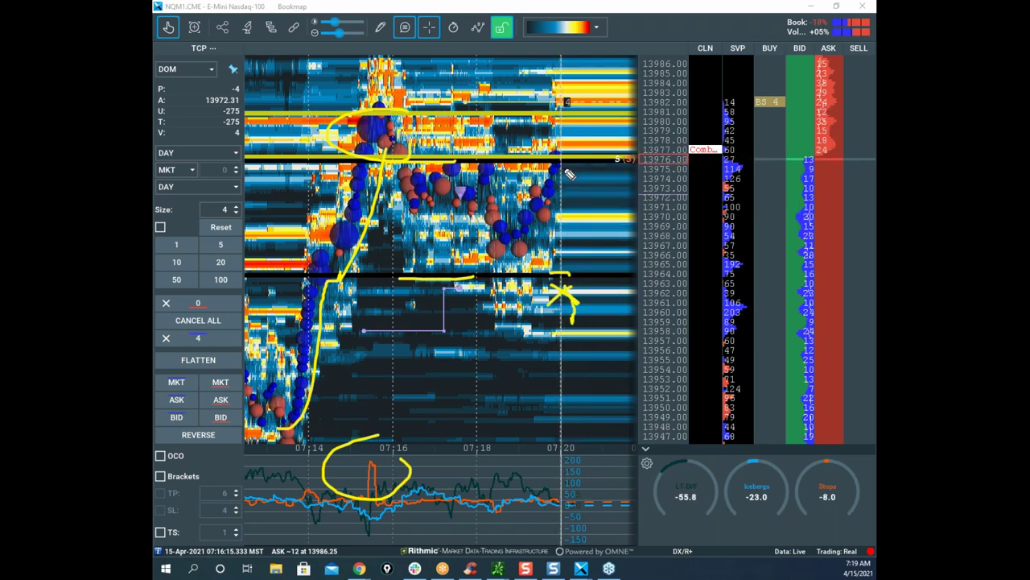
click(580, 148)
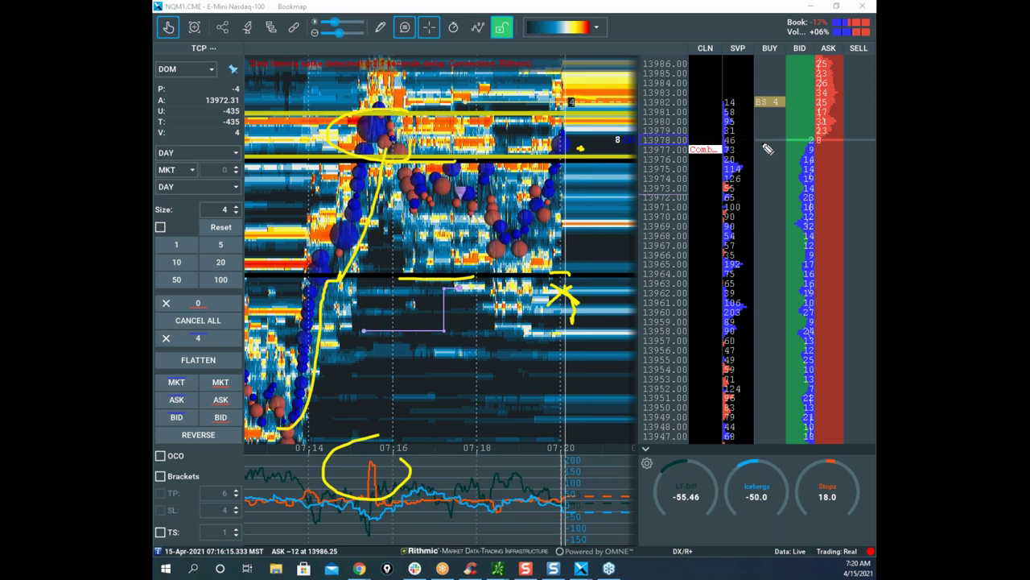
click(546, 9)
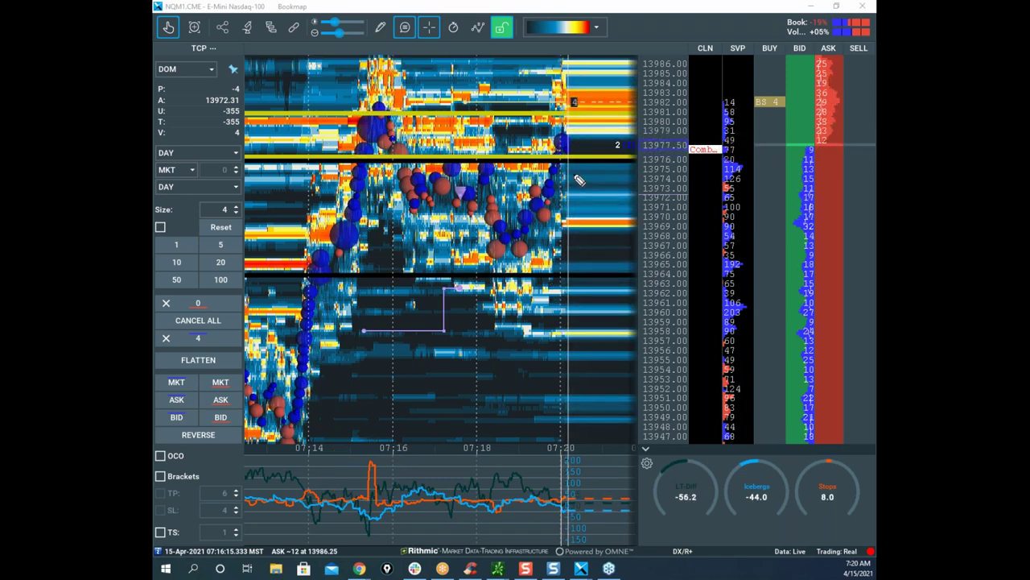
Step: Mark a target near 13962 below the lower black line, circle the peak around the yellow lines, and clear the strokes
drag(585, 279, 611, 305)
drag(569, 291, 601, 280)
mouse_move(406, 115)
mouse_down()
mouse_move(326, 132)
mouse_move(411, 161)
mouse_up()
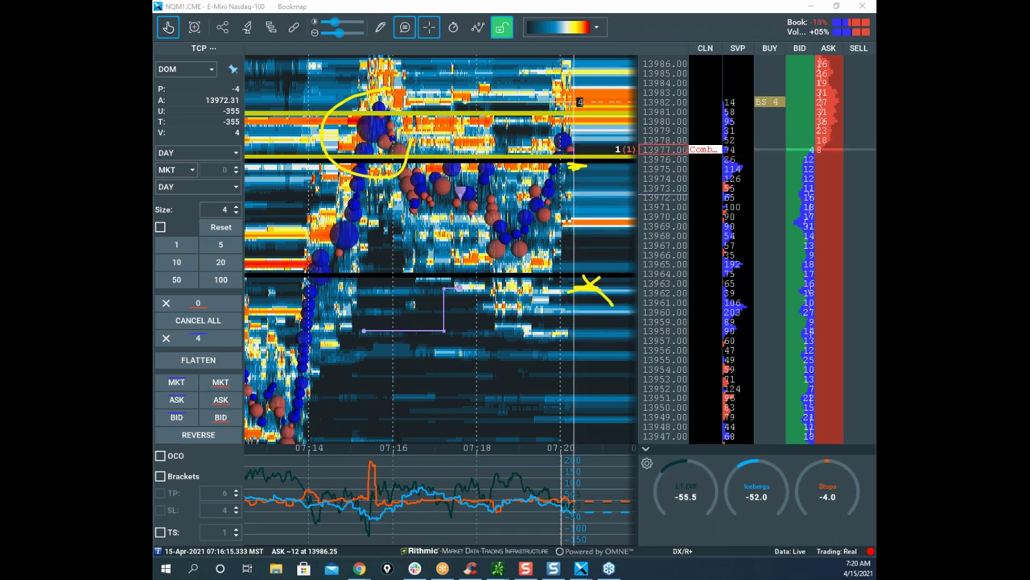
key(Escape)
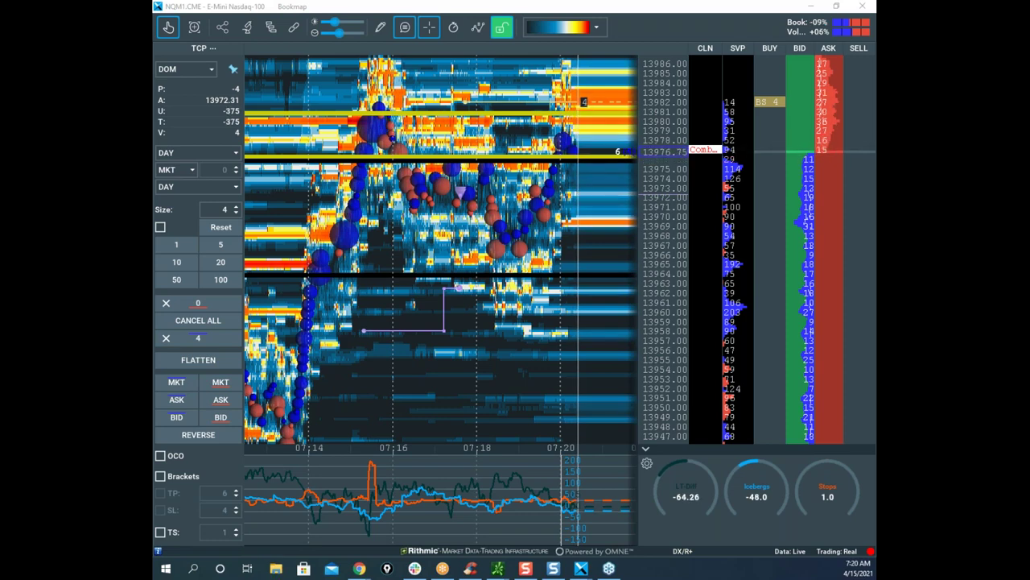
Step: Switch to thinkorswim's 30-minute /NQ chart and adjust its price scale to show a wider range
drag(205, 225, 474, 216)
click(534, 211)
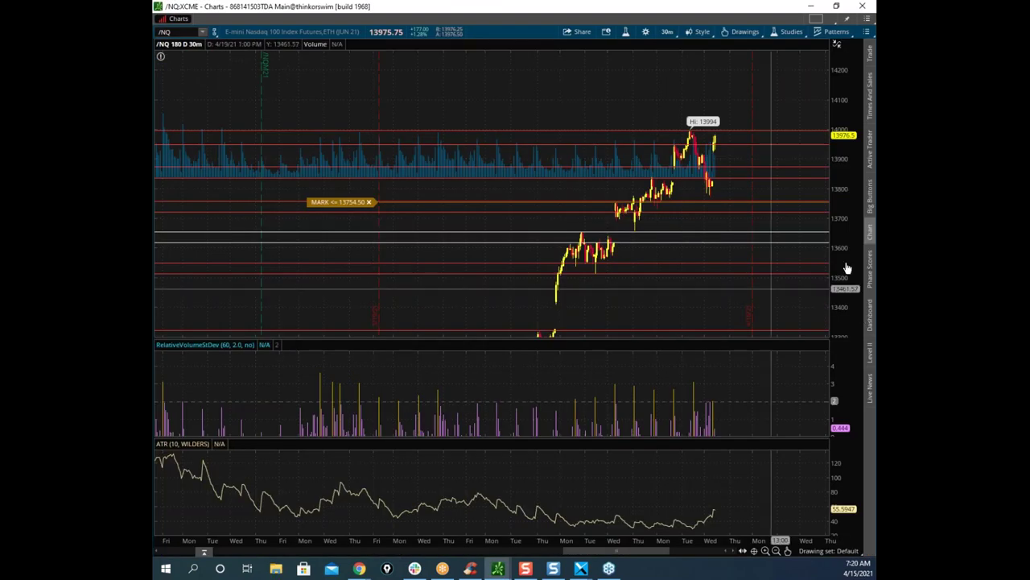
drag(845, 227, 823, 279)
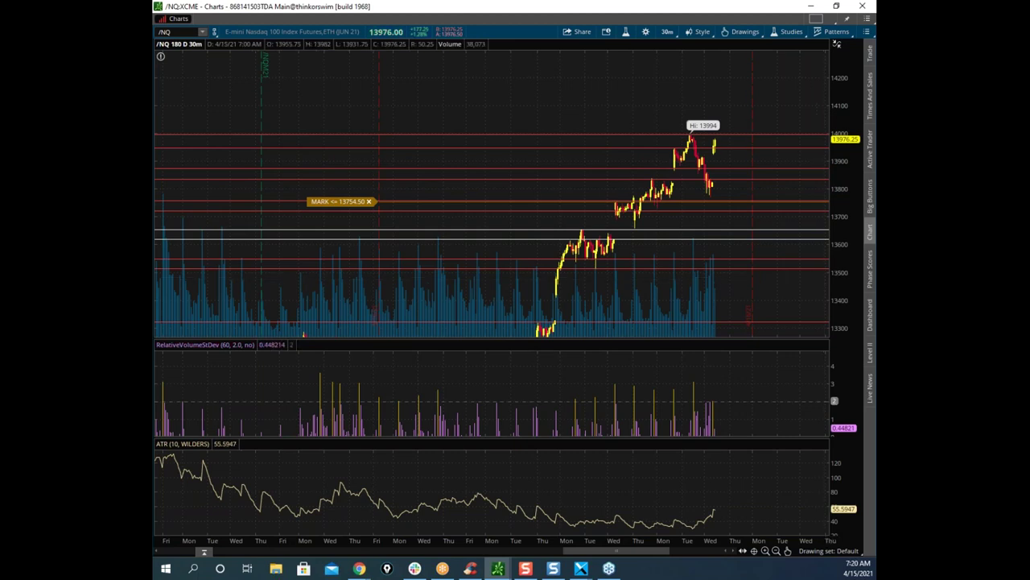
Step: Trace Nasdaq's drop from the 13994 high, circle that high, draw the arrowed rebound towards it, and clear the strokes
key(e)
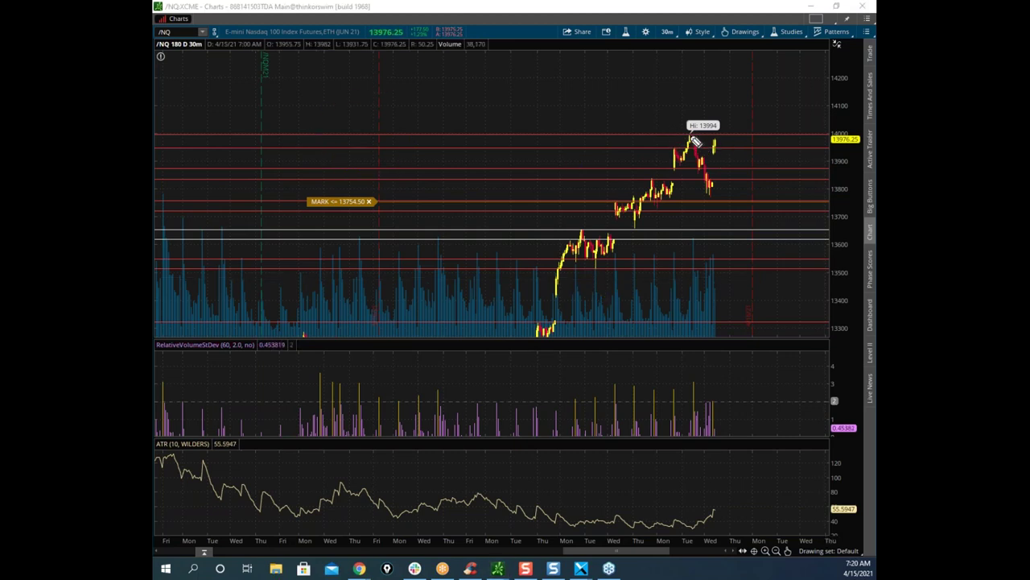
drag(705, 146, 712, 196)
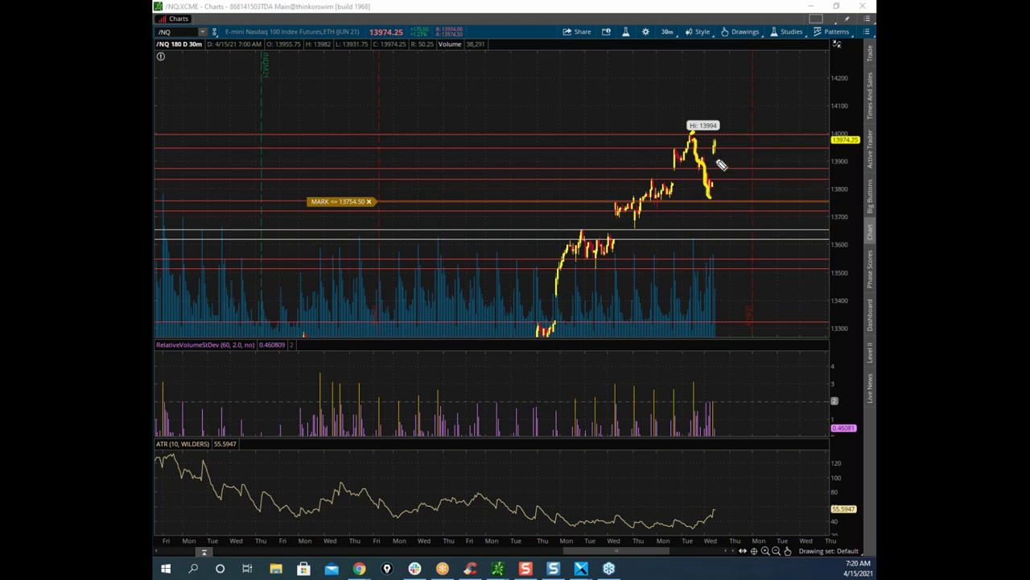
drag(719, 189, 728, 161)
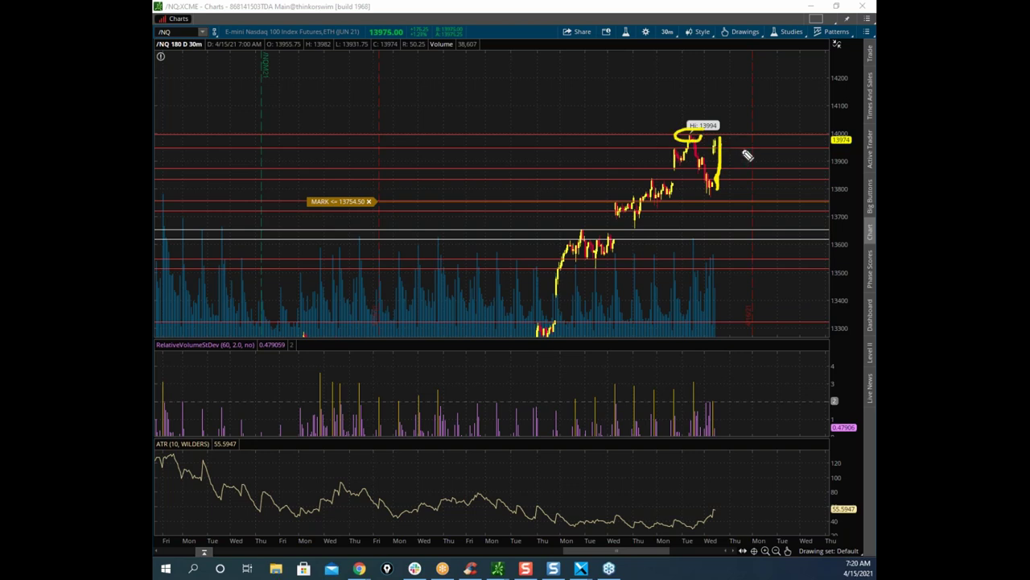
drag(722, 172, 722, 148)
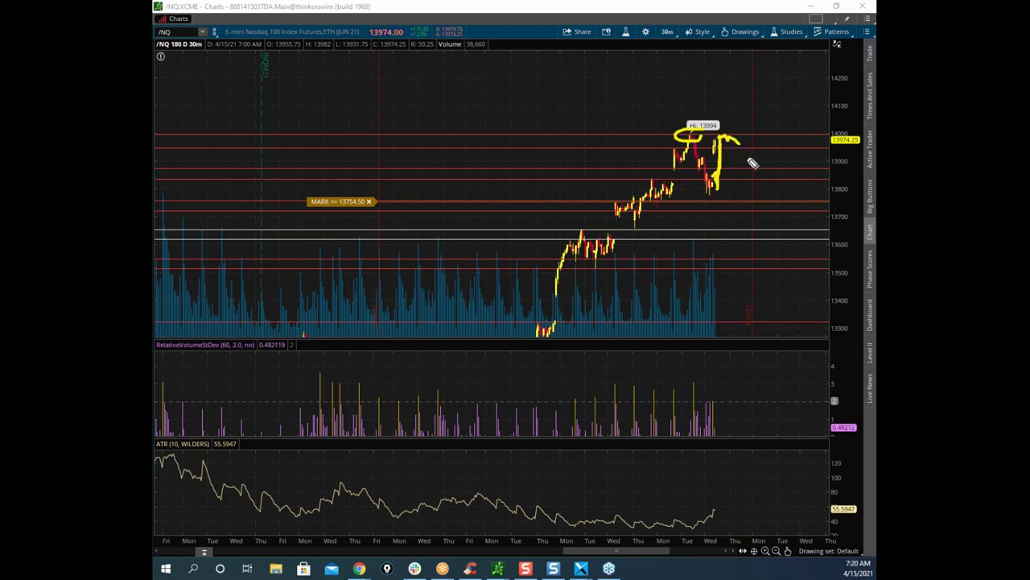
key(e)
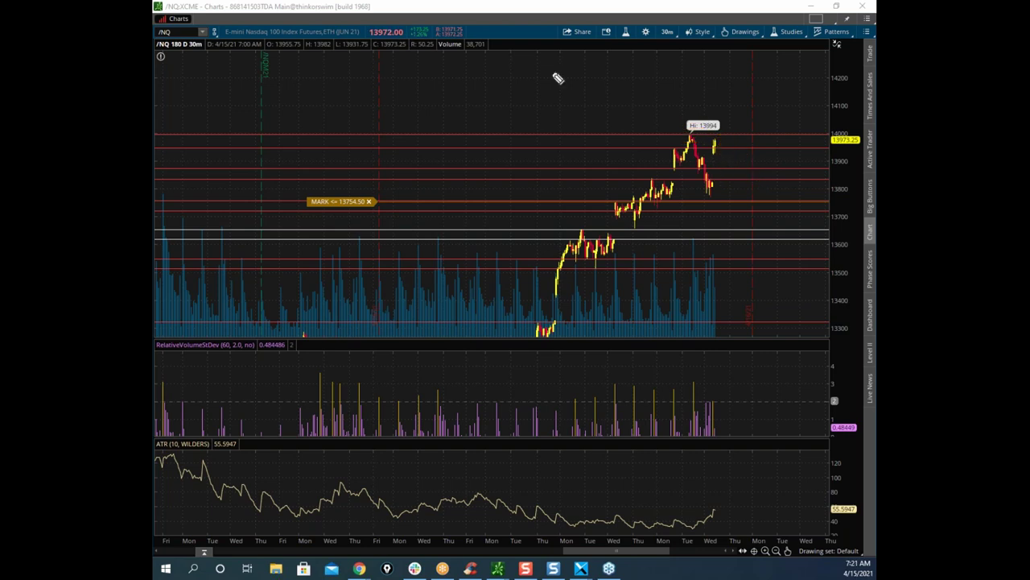
Step: Sketch Nasdaq rejection and breakout paths from the 13994 high, trace the rally from about 13300 into the circled high, and clear them
drag(755, 226, 749, 157)
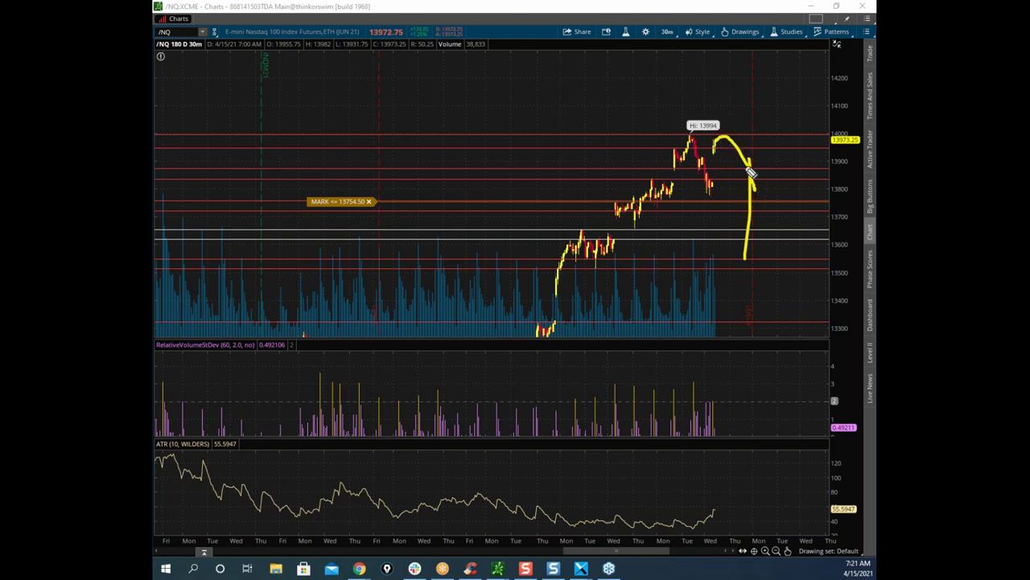
key(e)
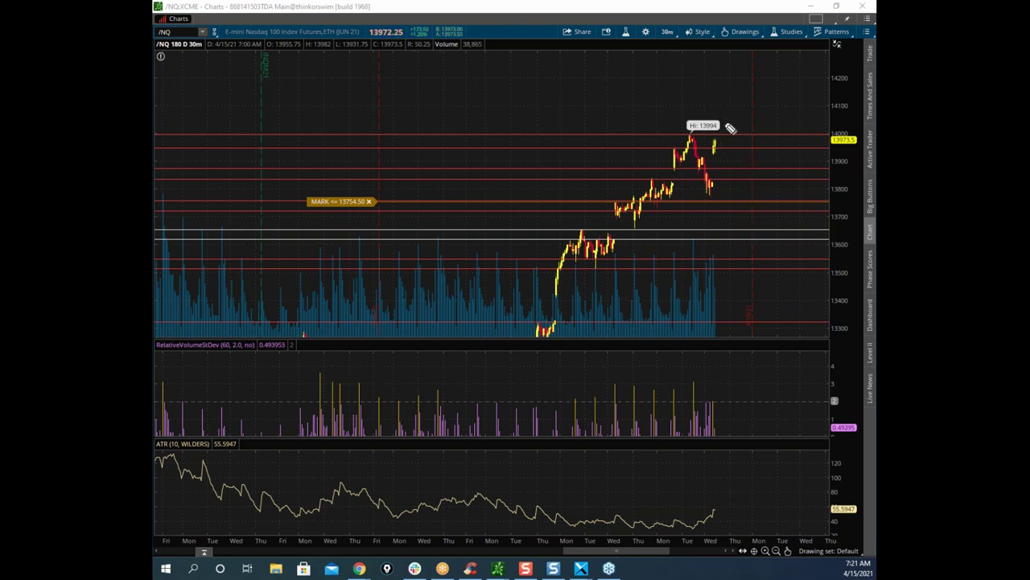
mouse_move(713, 139)
mouse_down()
mouse_move(734, 131)
mouse_move(748, 77)
mouse_up()
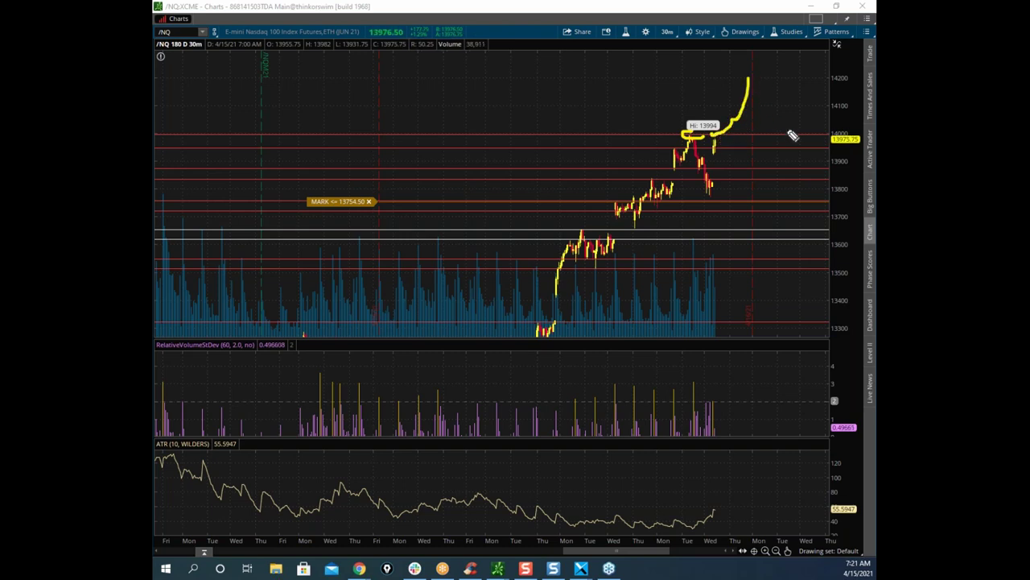
drag(734, 148, 739, 165)
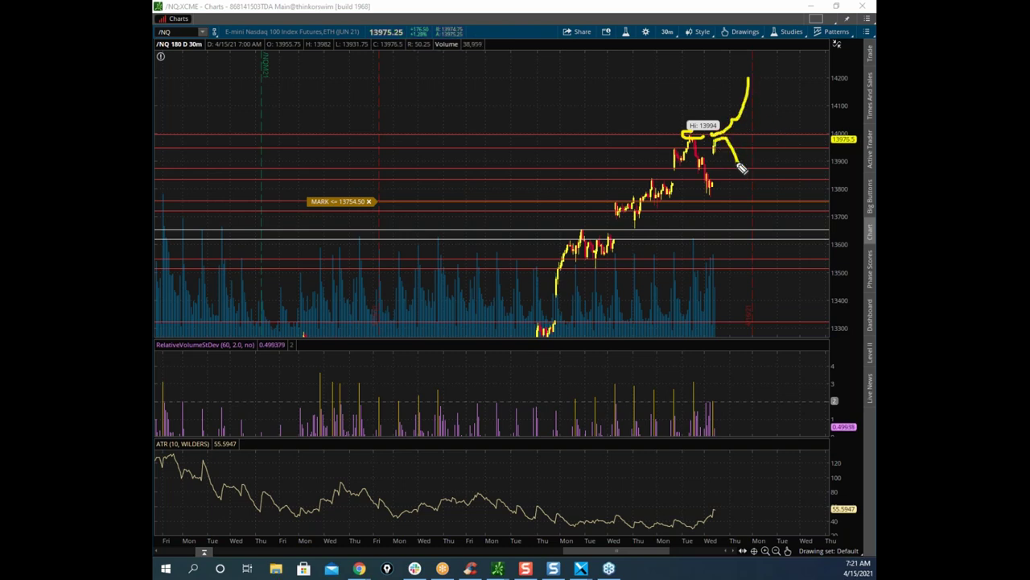
mouse_move(548, 324)
mouse_down()
mouse_move(699, 121)
mouse_move(747, 147)
mouse_up()
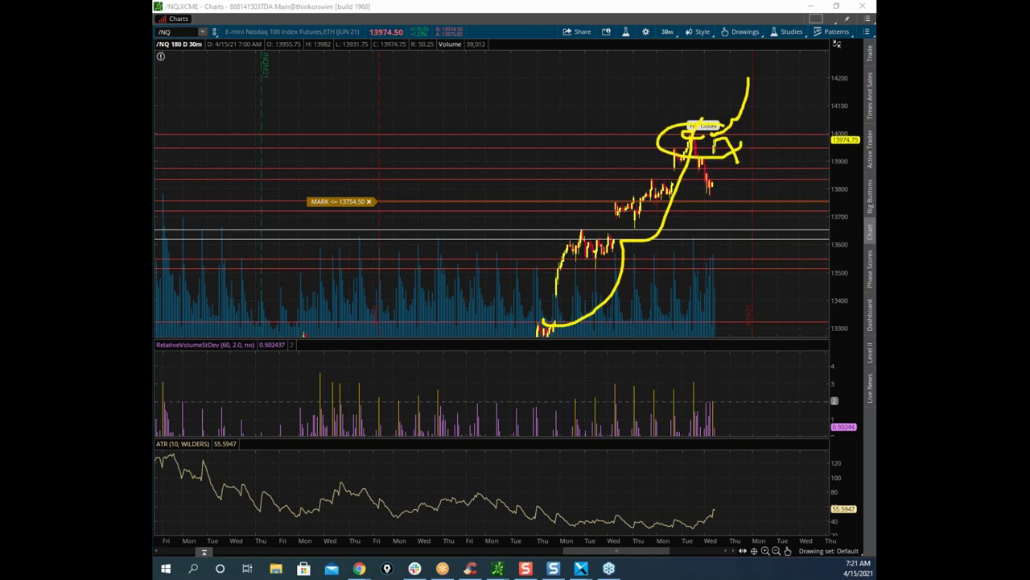
key(Escape)
Step: Switch back to Bookmap's Nasdaq chart and widen its visible time and price ranges
mouse_move(668, 10)
mouse_down()
mouse_move(548, 108)
mouse_move(153, 133)
mouse_up()
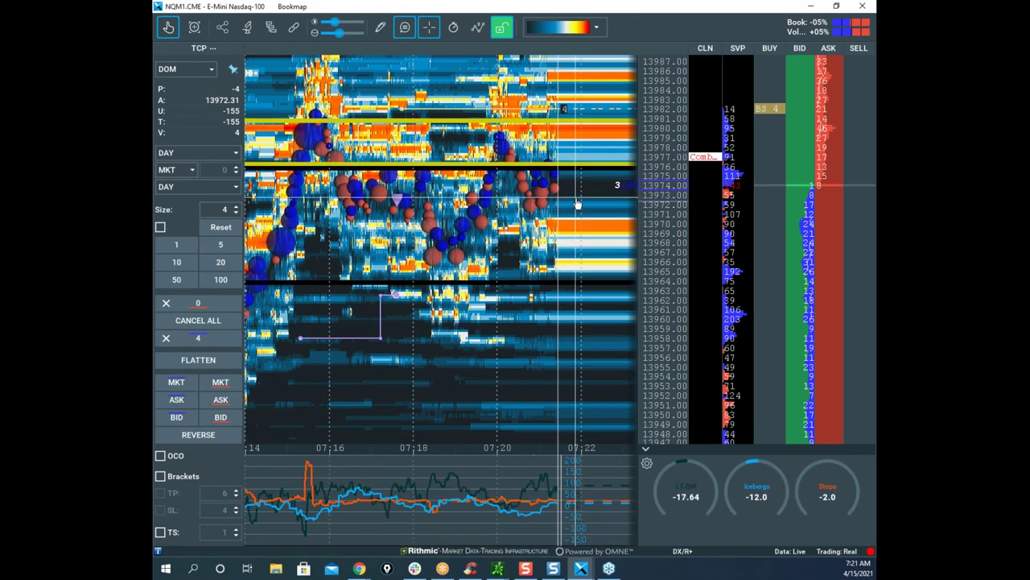
scroll(576, 198, down, 2)
drag(660, 97, 659, 115)
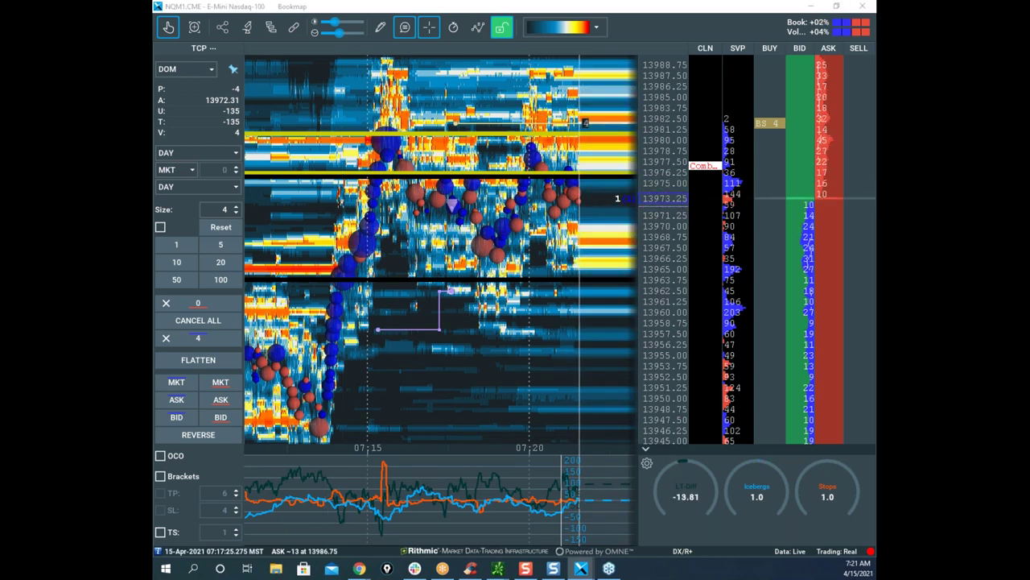
Step: Bring the gold futures chart to the front and show its newest high together with the earlier rally
drag(459, 0, 427, 9)
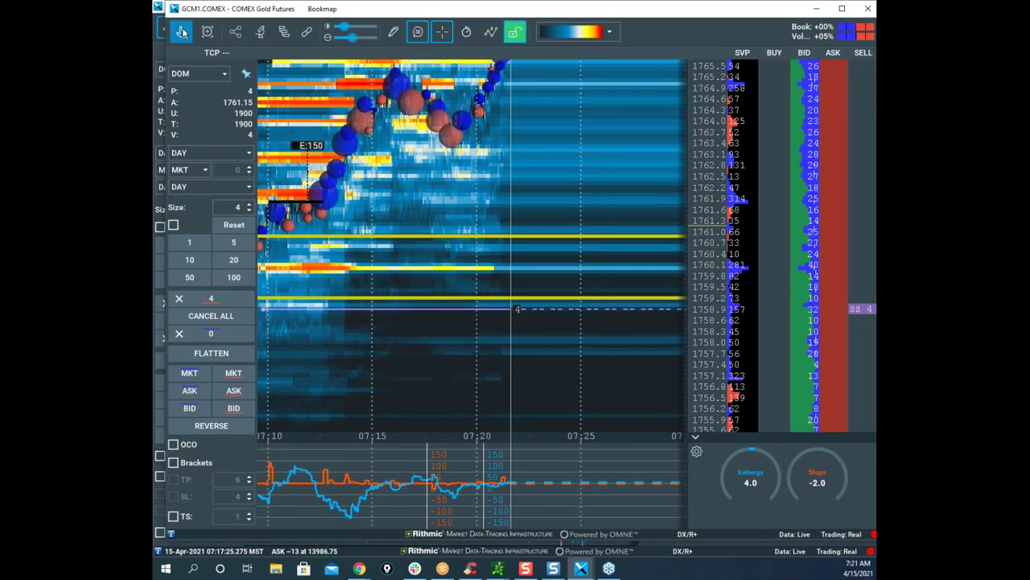
drag(568, 128, 568, 249)
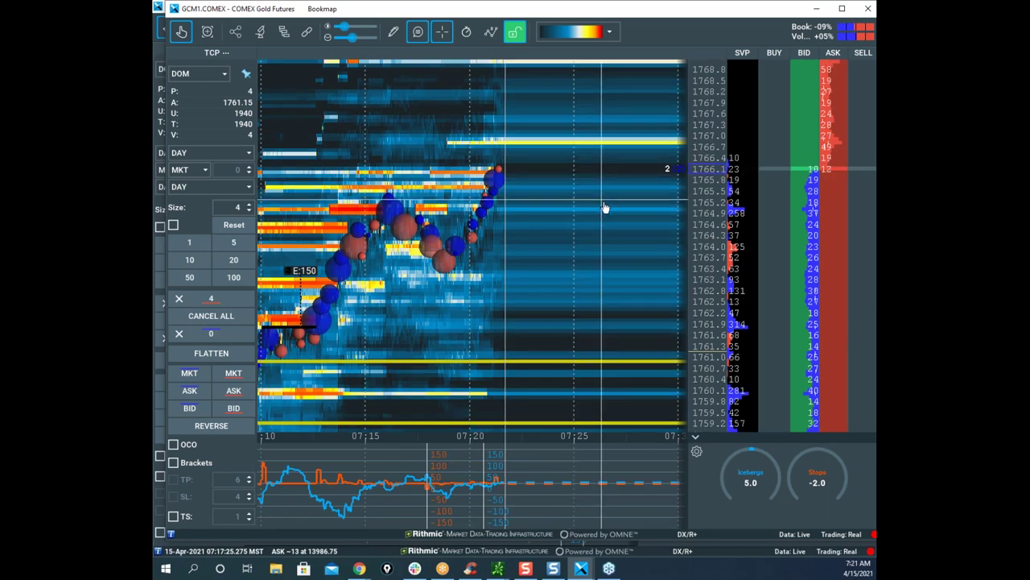
scroll(605, 207, down, 3)
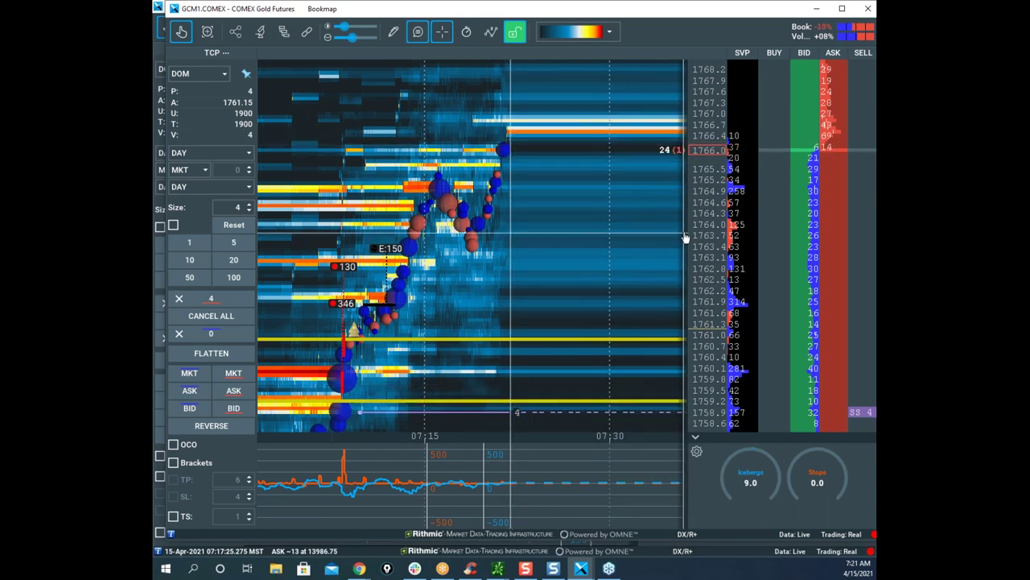
Step: Circle gold's position figures, bracket about 1759 to 1764, sketch choppy swings inside a large ellipse, add an arrow, and clear everything
key(Escape)
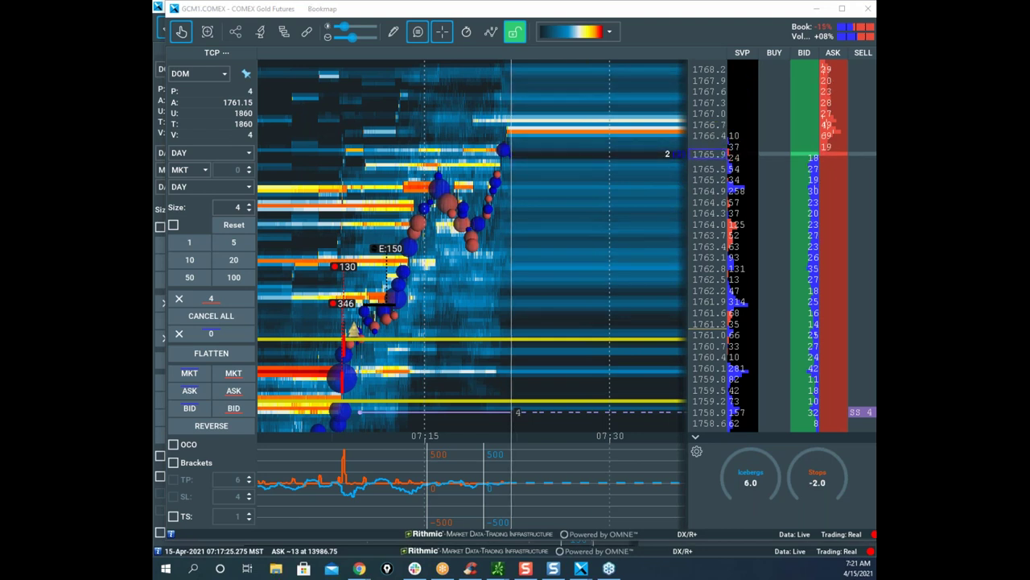
mouse_move(265, 85)
mouse_down()
mouse_move(233, 88)
mouse_move(277, 87)
mouse_up()
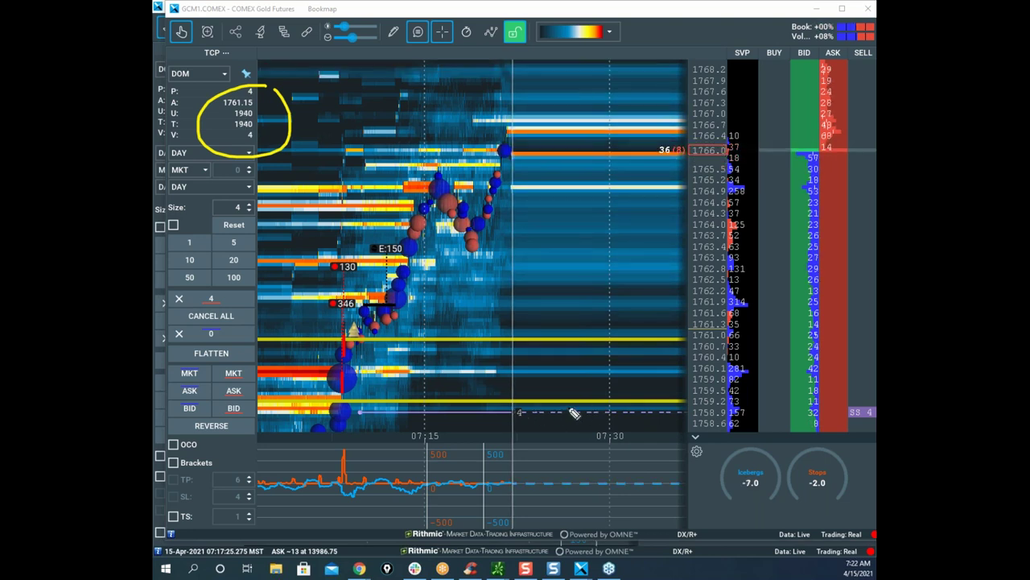
mouse_move(750, 408)
mouse_down()
mouse_move(673, 238)
mouse_move(690, 239)
mouse_up()
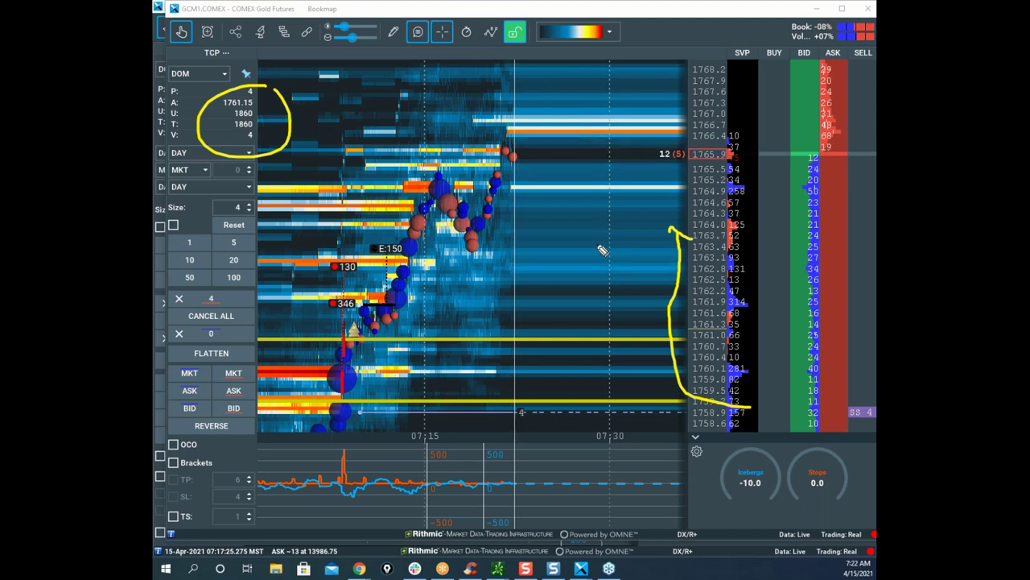
mouse_move(501, 187)
mouse_down()
mouse_move(582, 260)
mouse_move(667, 225)
mouse_move(698, 238)
mouse_move(793, 164)
mouse_move(354, 157)
mouse_move(873, 245)
mouse_up()
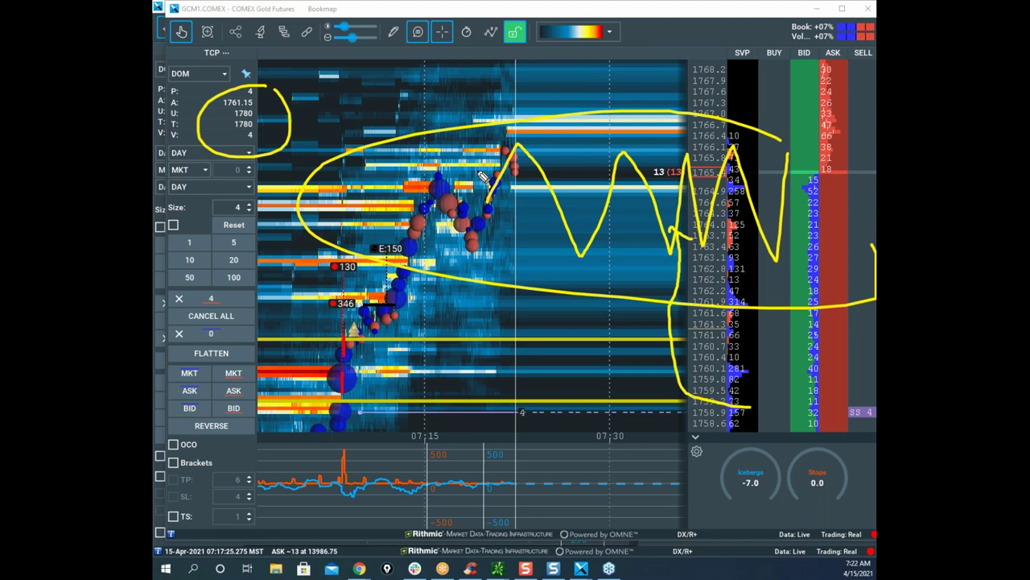
mouse_move(591, 443)
mouse_down()
mouse_move(675, 225)
mouse_move(666, 287)
mouse_move(679, 292)
mouse_up()
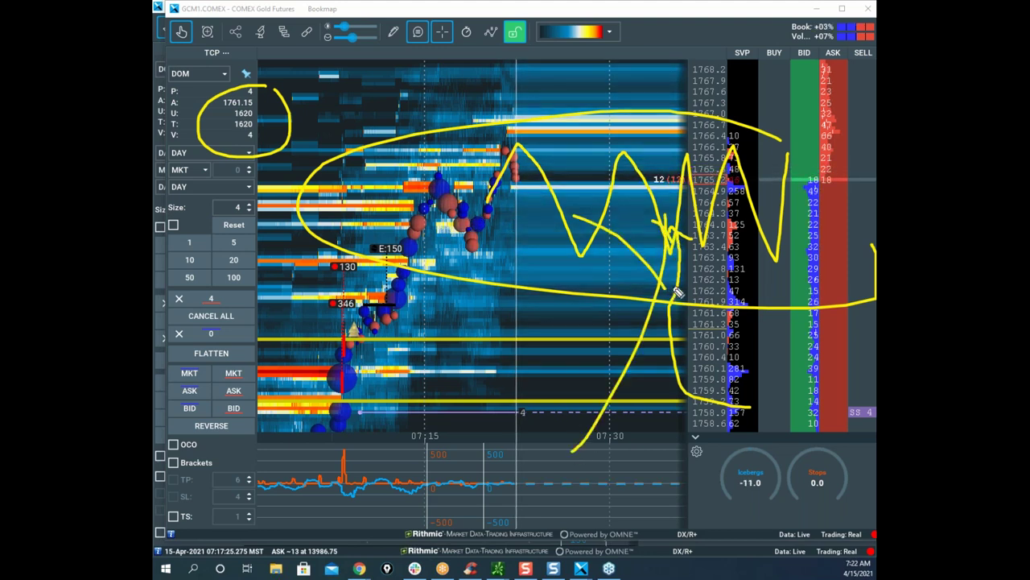
key(e)
Step: Circle the latest indicator section, draw an arrowed gold drop from the peak to about 1759.3, and circle the indicator's upcoming section
mouse_move(510, 429)
mouse_down()
mouse_move(346, 459)
mouse_move(437, 481)
mouse_up()
key(e)
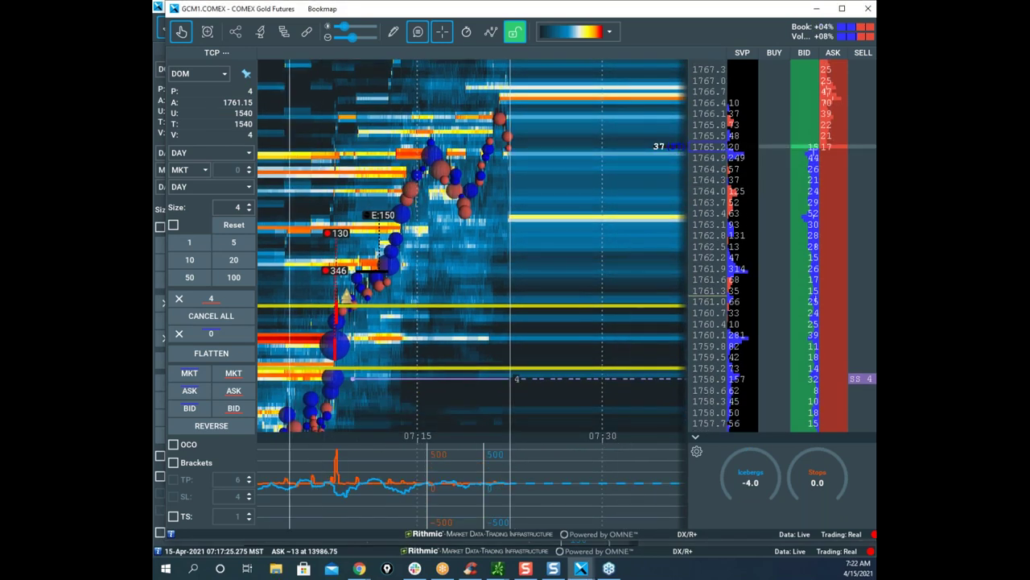
drag(510, 427, 460, 488)
key(e)
mouse_move(499, 118)
mouse_down()
mouse_move(573, 194)
mouse_move(604, 328)
mouse_up()
mouse_move(604, 455)
mouse_down()
mouse_move(487, 477)
mouse_move(684, 459)
mouse_up()
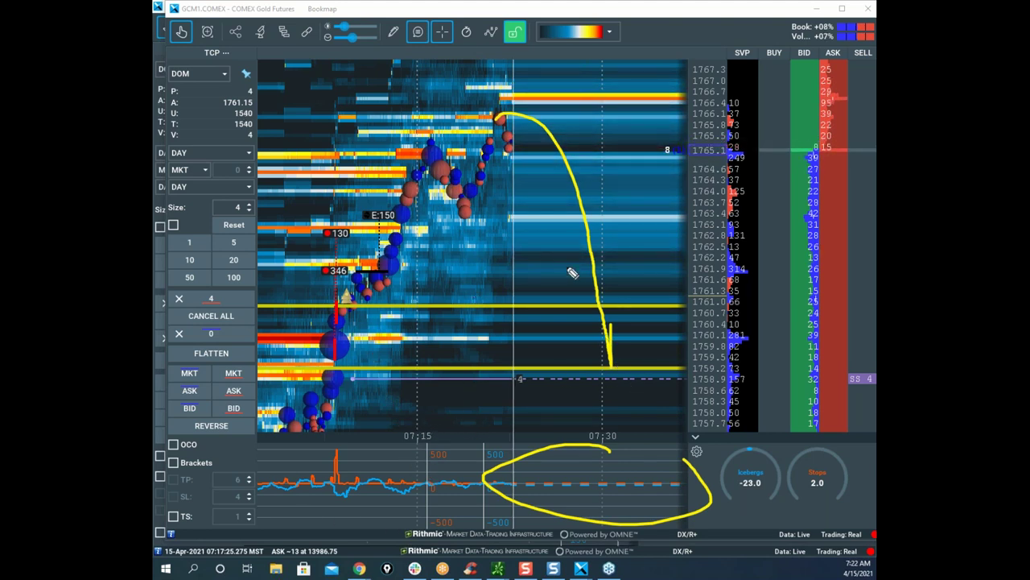
Step: Sketch choppy gold swings between about 1761 and 1766, circle the sell stop and earlier indicator spike, underline the upper yellow level, and clear everything
drag(515, 203, 600, 191)
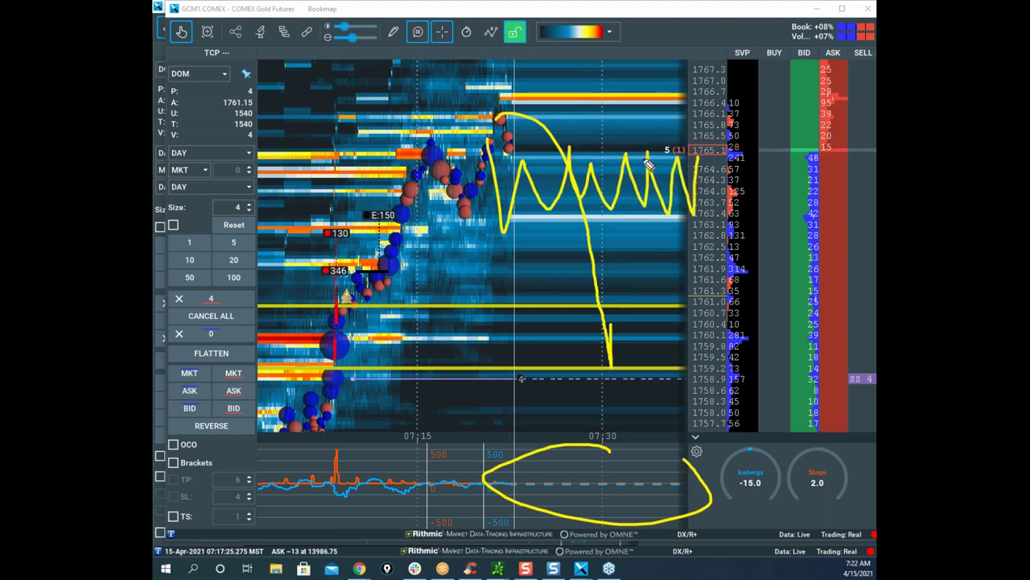
mouse_move(505, 121)
mouse_down()
mouse_move(624, 149)
mouse_move(708, 291)
mouse_up()
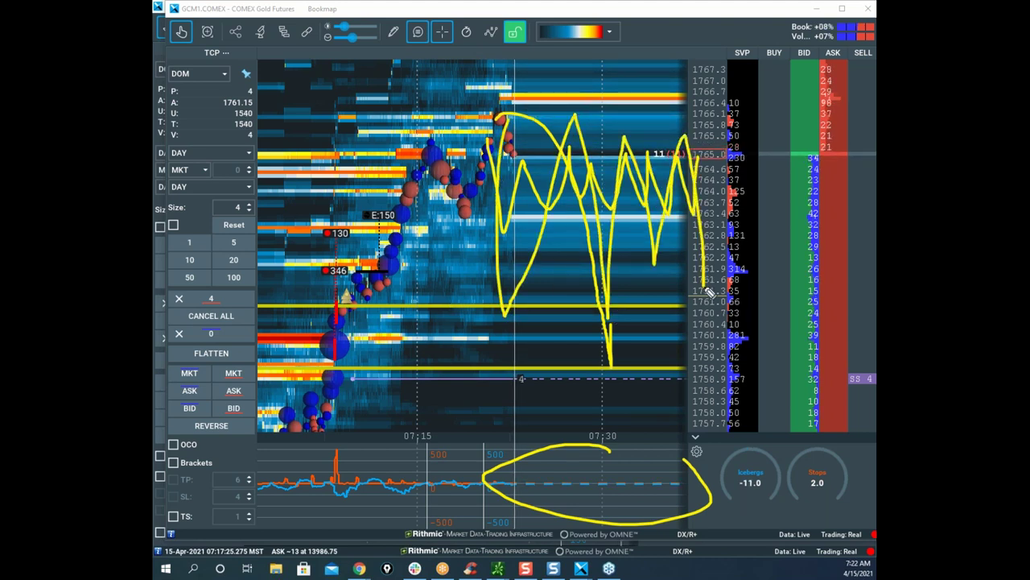
drag(613, 375, 609, 368)
drag(309, 298, 443, 300)
mouse_move(352, 440)
mouse_down()
mouse_move(306, 454)
mouse_move(378, 441)
mouse_up()
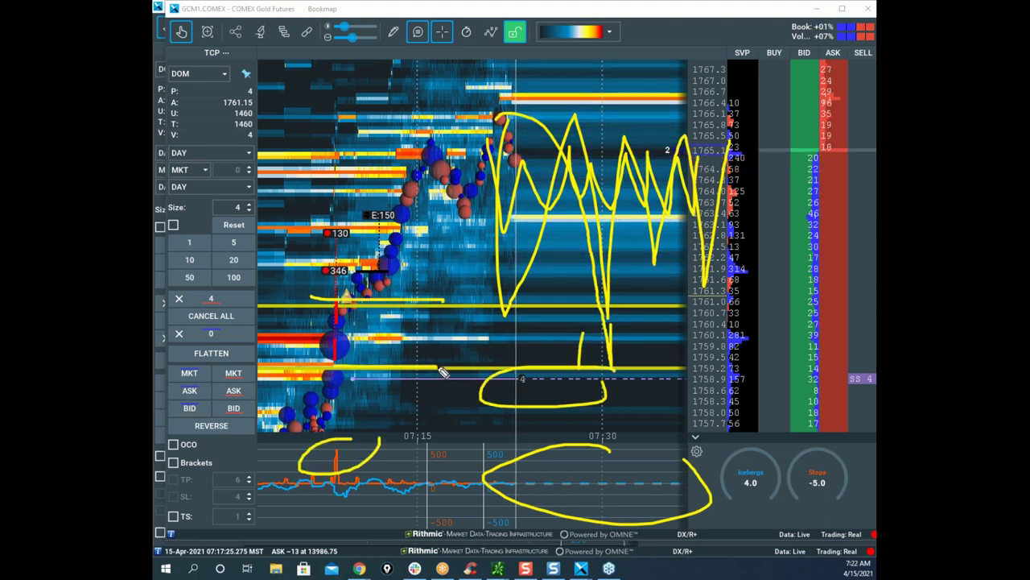
key(Escape)
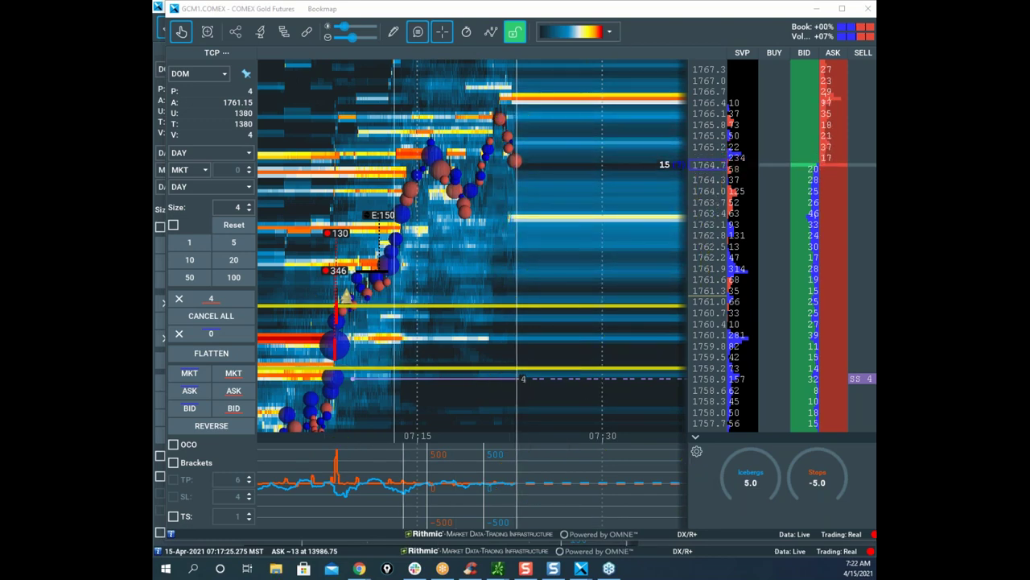
Step: Bring the Nasdaq chart to the front and widen its time and price ranges around the latest trades and buy stop
drag(464, 11, 481, 0)
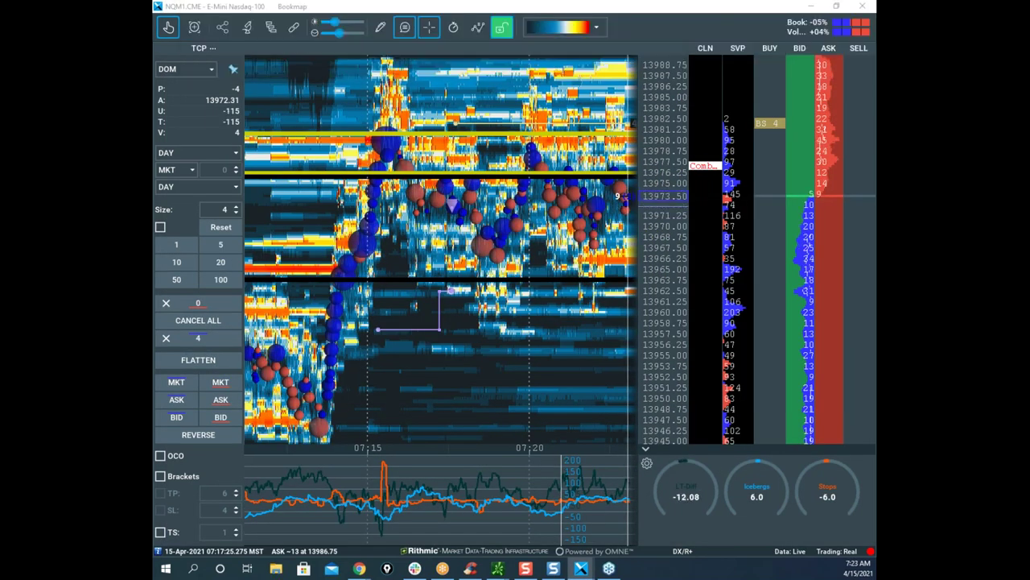
drag(595, 122, 501, 94)
scroll(624, 92, down, 2)
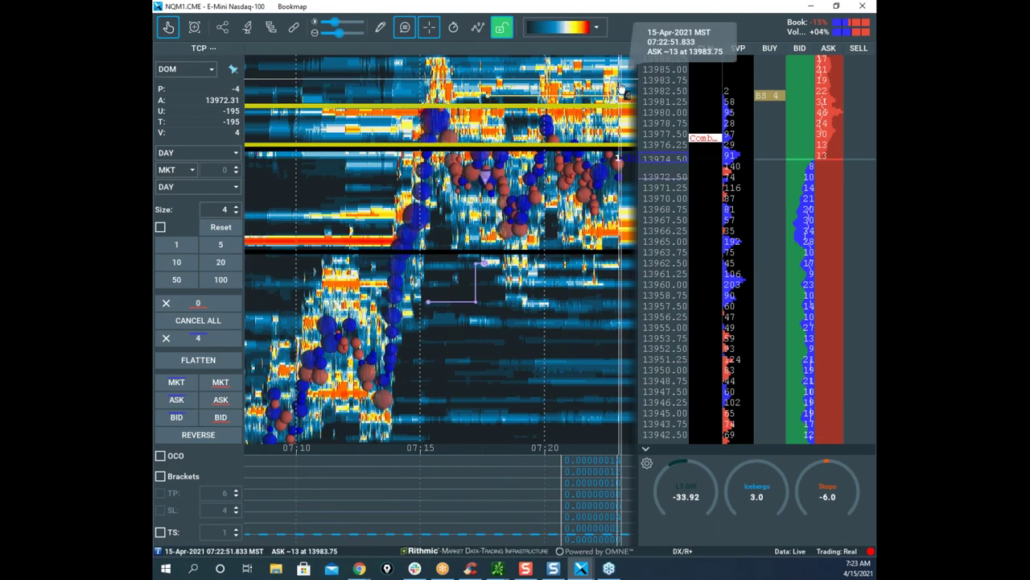
scroll(665, 126, down, 1)
drag(587, 116, 561, 105)
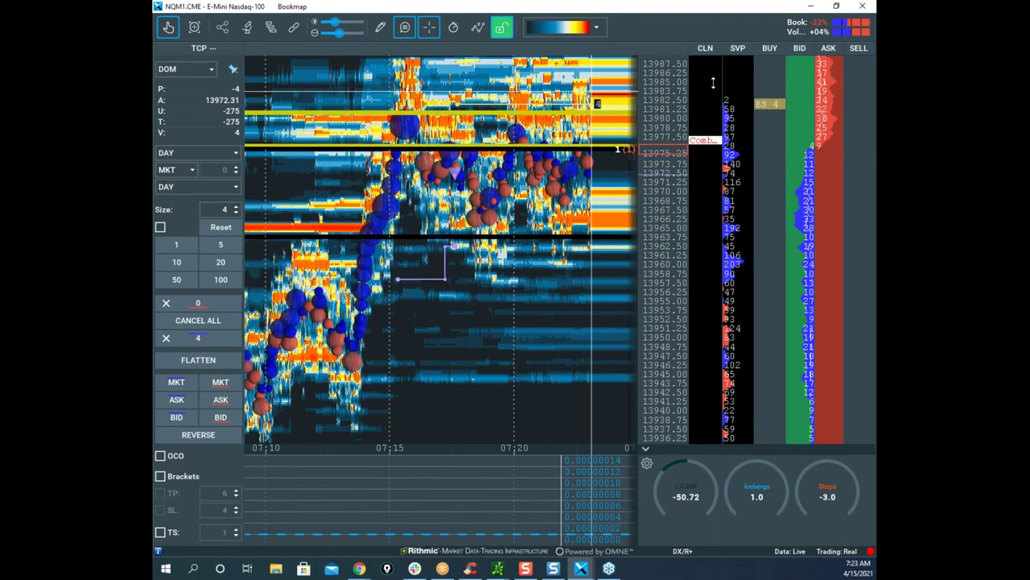
drag(616, 144, 601, 160)
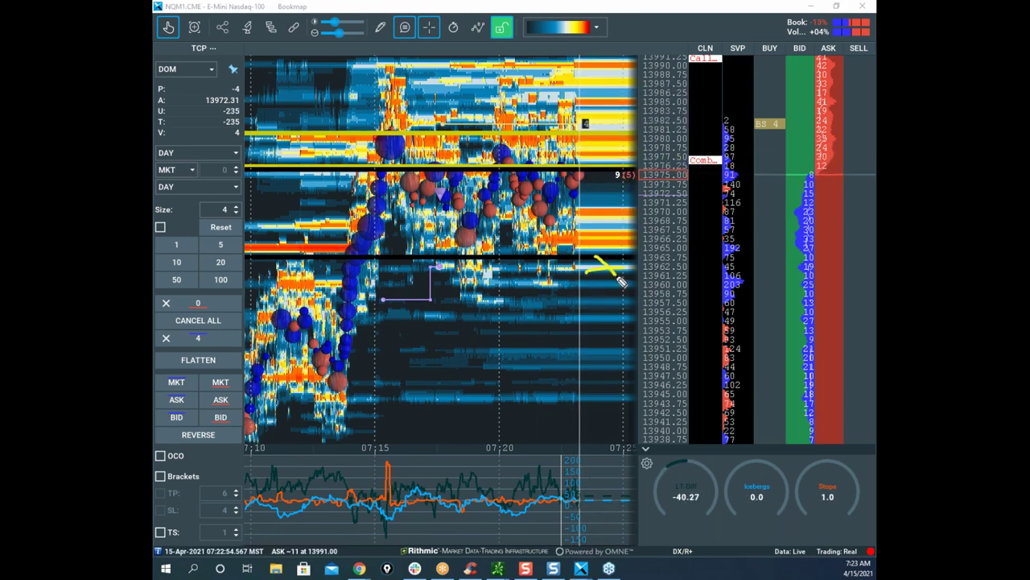
Step: Mark crosses on Nasdaq near 13976 and 13962.50, a line near 13981, and an arrowed drop to about 13947, and clear all marks
mouse_move(589, 161)
mouse_down()
mouse_move(605, 176)
mouse_move(586, 175)
mouse_up()
drag(470, 131, 535, 125)
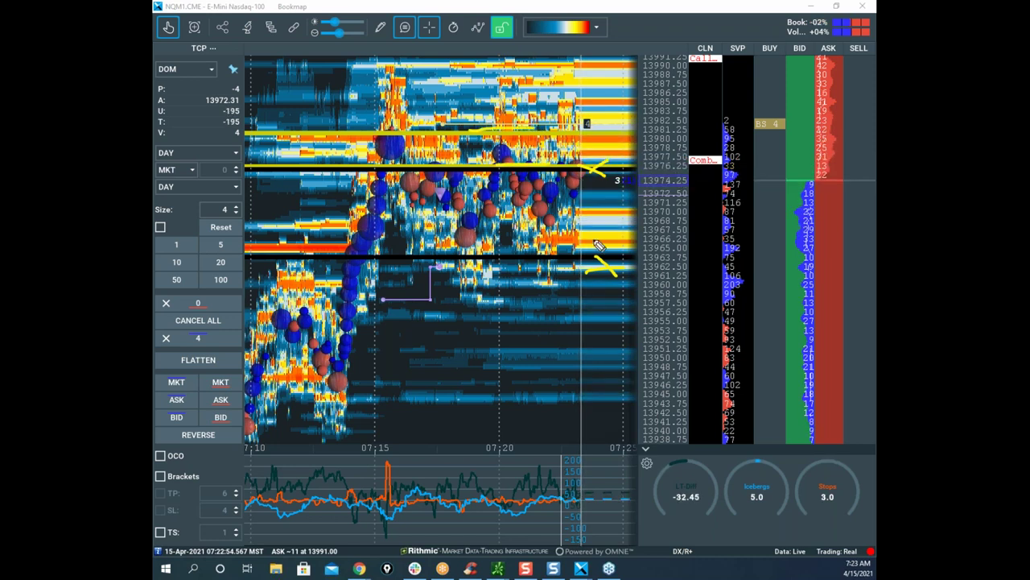
drag(609, 256, 626, 379)
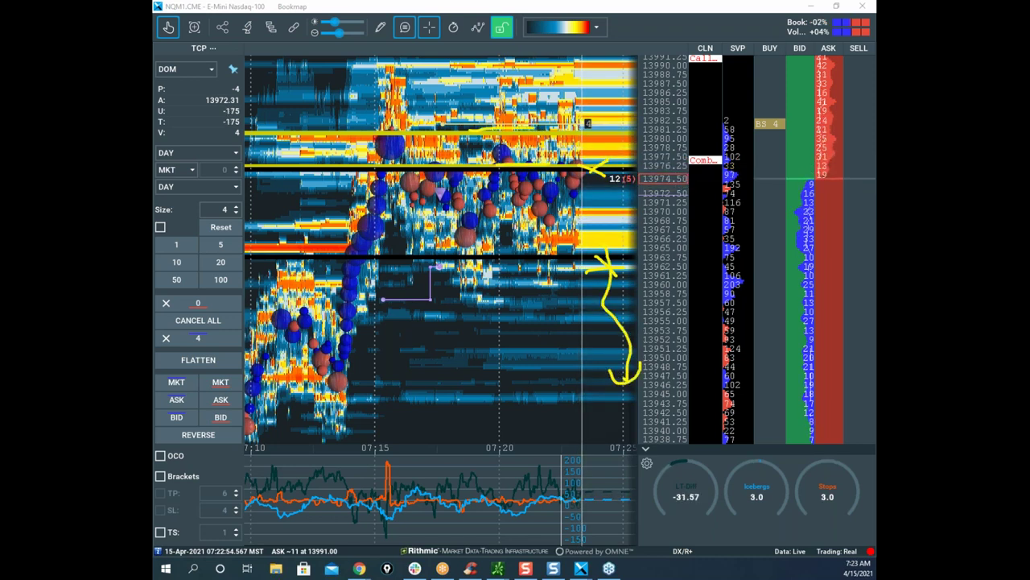
key(Escape)
Step: Trace Nasdaq's earlier decline around 07:00 from about 13965 to 13932, circle and underline the low, and clear the drawing
scroll(507, 237, down, 2)
drag(415, 229, 543, 215)
scroll(537, 216, down, 1)
drag(474, 211, 531, 161)
drag(573, 216, 590, 178)
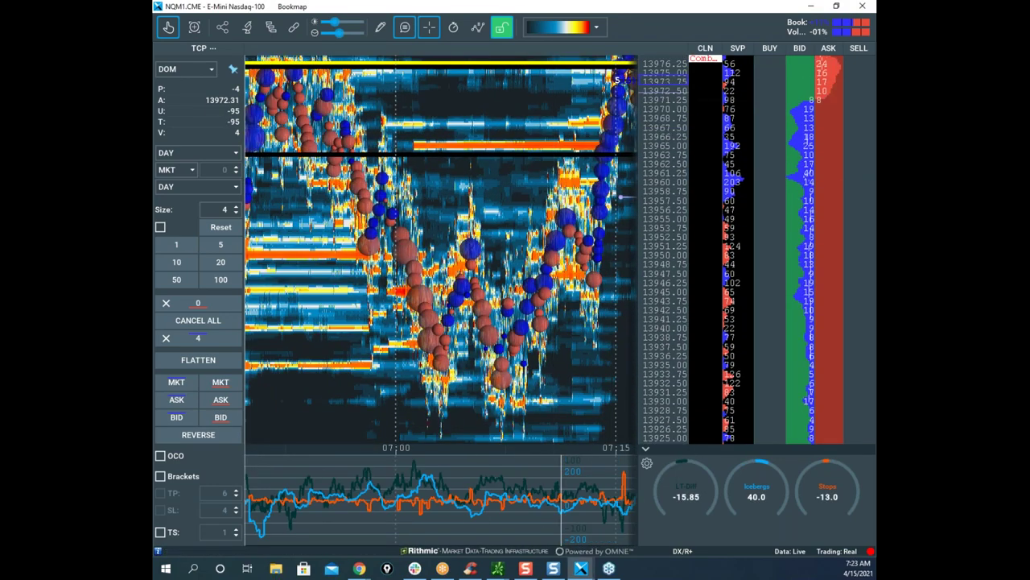
key(ctrl+2)
key(e)
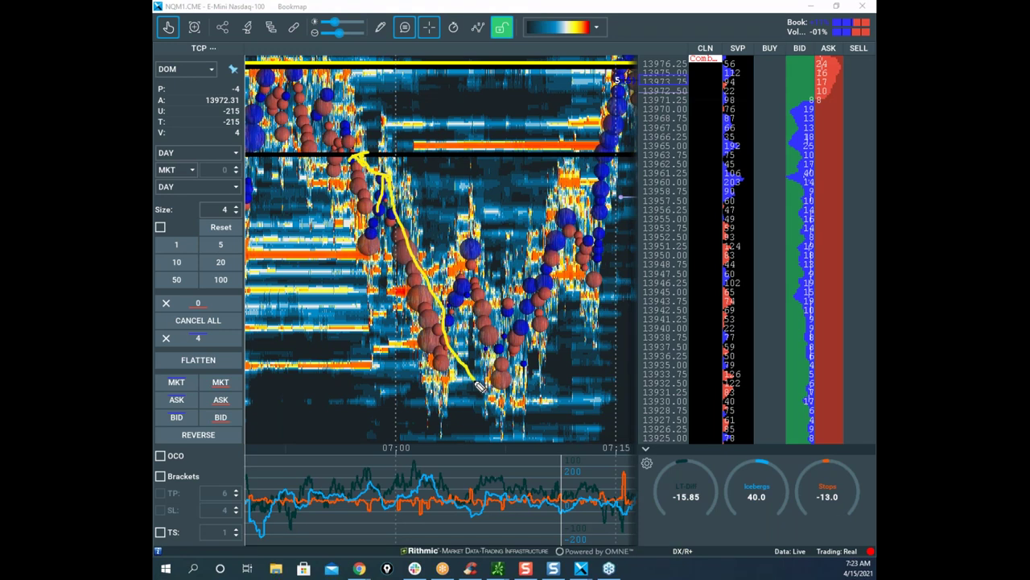
drag(505, 391, 560, 395)
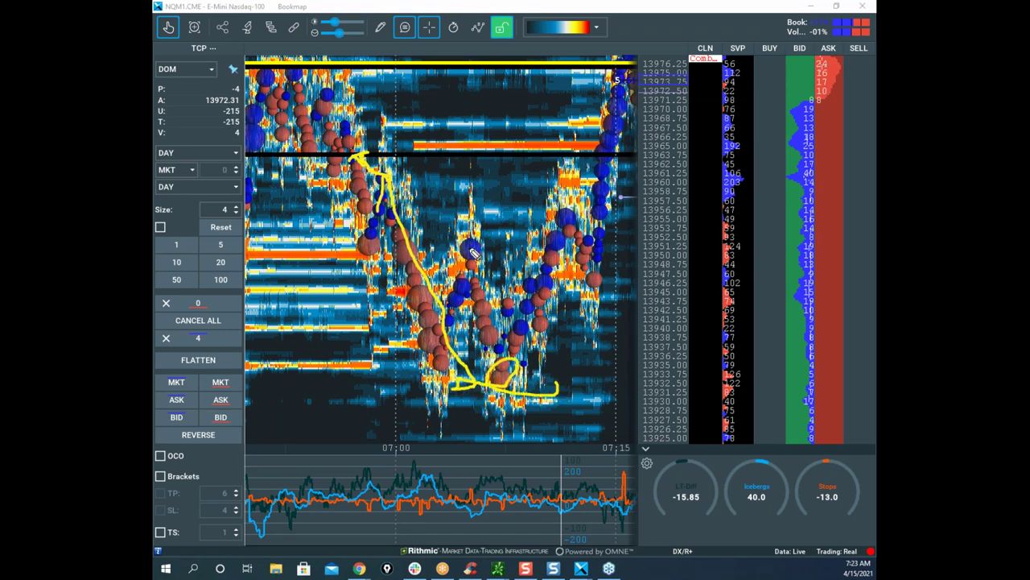
key(Escape)
Step: Show Nasdaq's latest trades again, move its window aside, and bring the gold futures chart up at full size
scroll(575, 99, down, 2)
drag(575, 99, 401, 161)
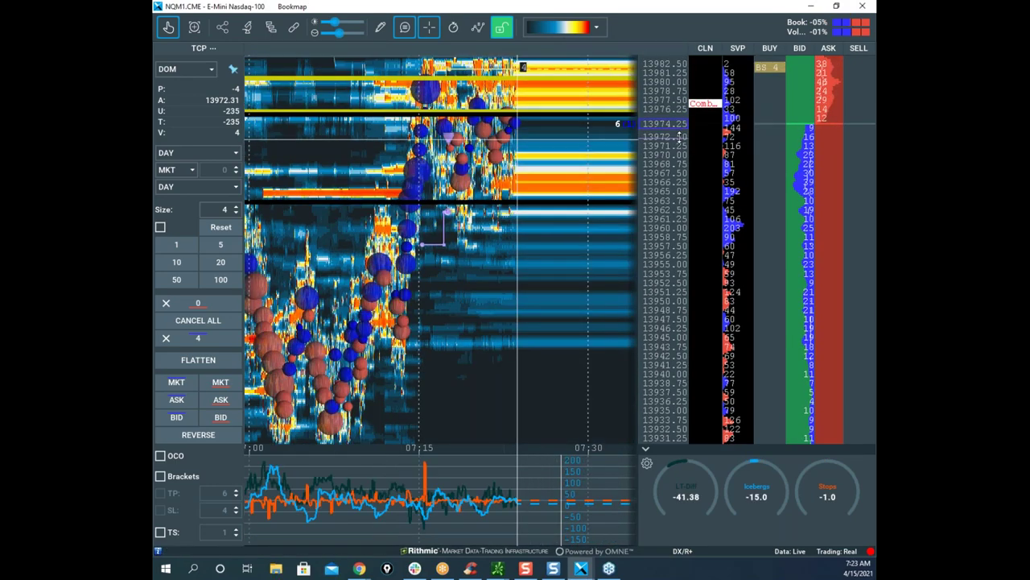
drag(624, 13, 153, 79)
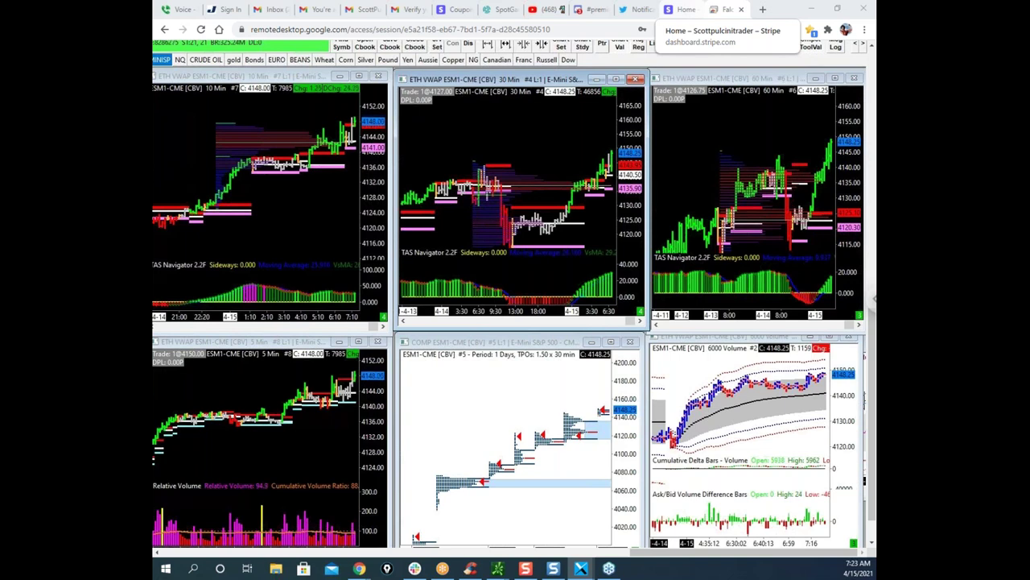
drag(660, 0, 545, 78)
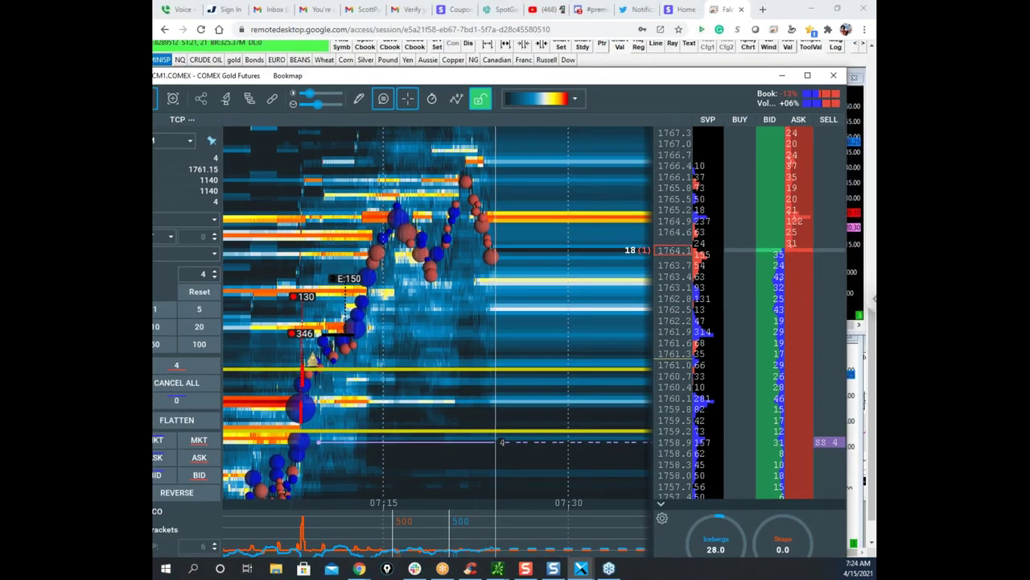
click(807, 75)
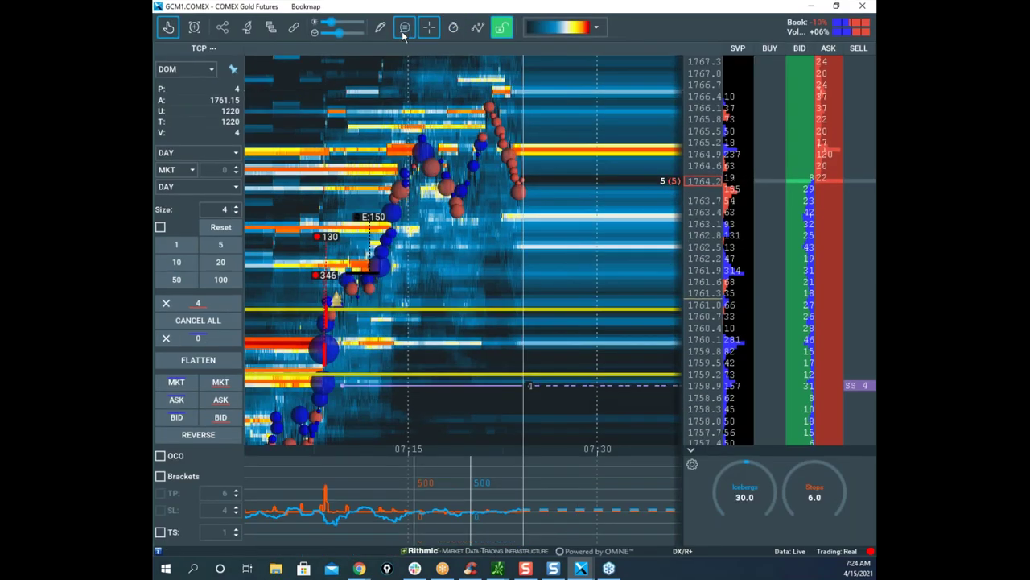
Step: Examine gold's stop and iceberg alert settings in the Stops&Icebergs tracker add-on and close the configuration
click(272, 31)
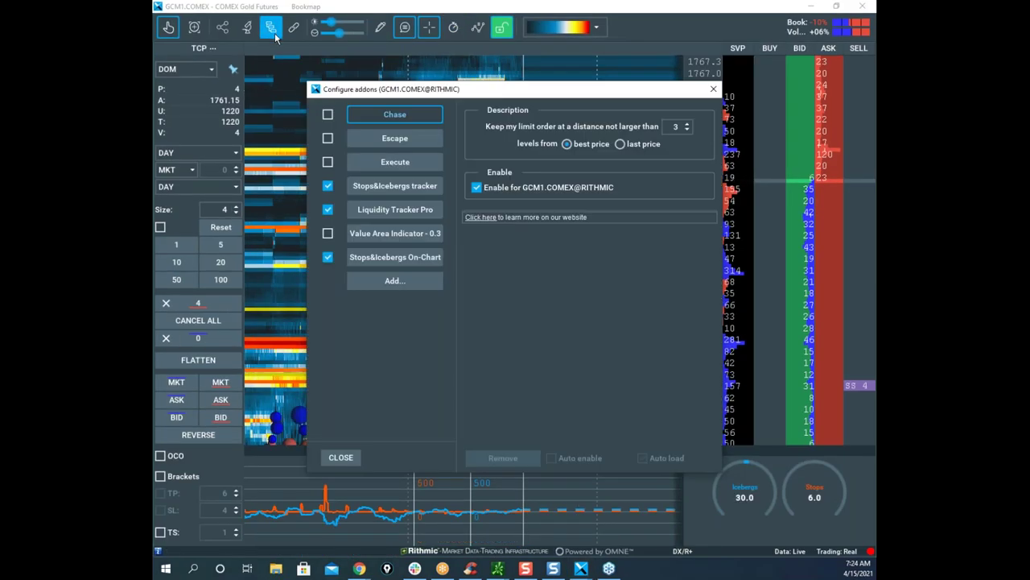
click(402, 186)
scroll(651, 319, down, 5)
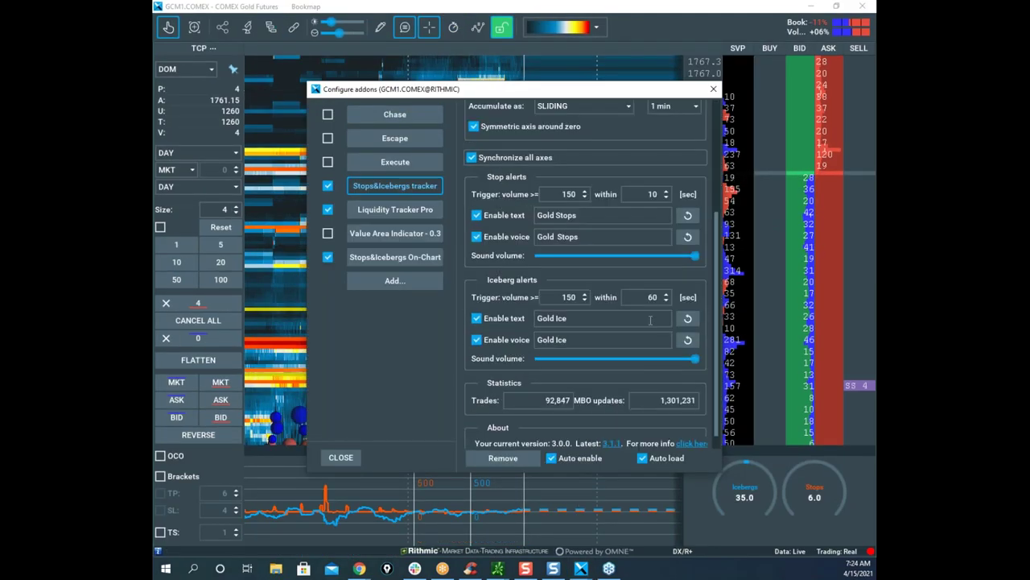
scroll(648, 272, up, 2)
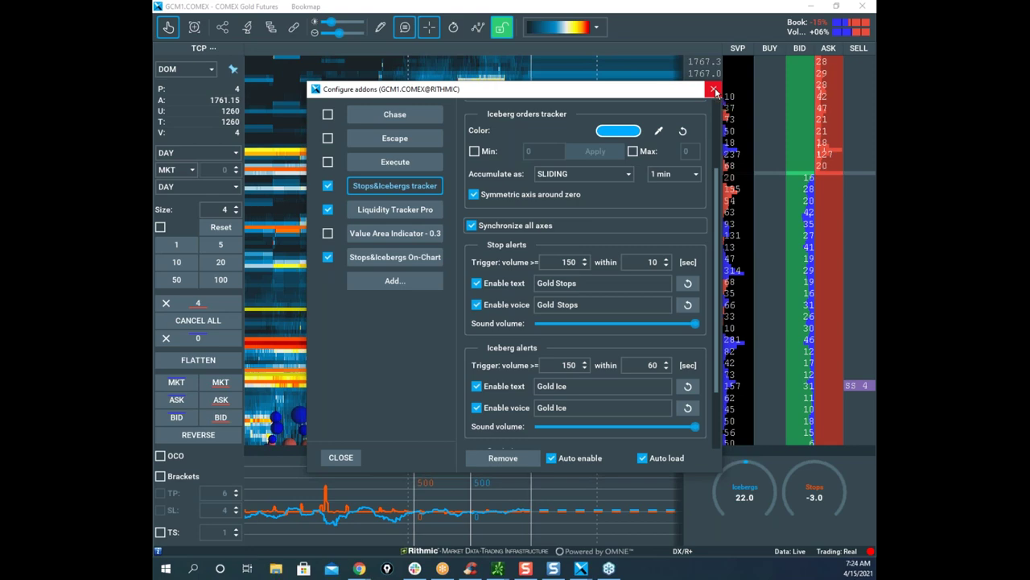
click(714, 89)
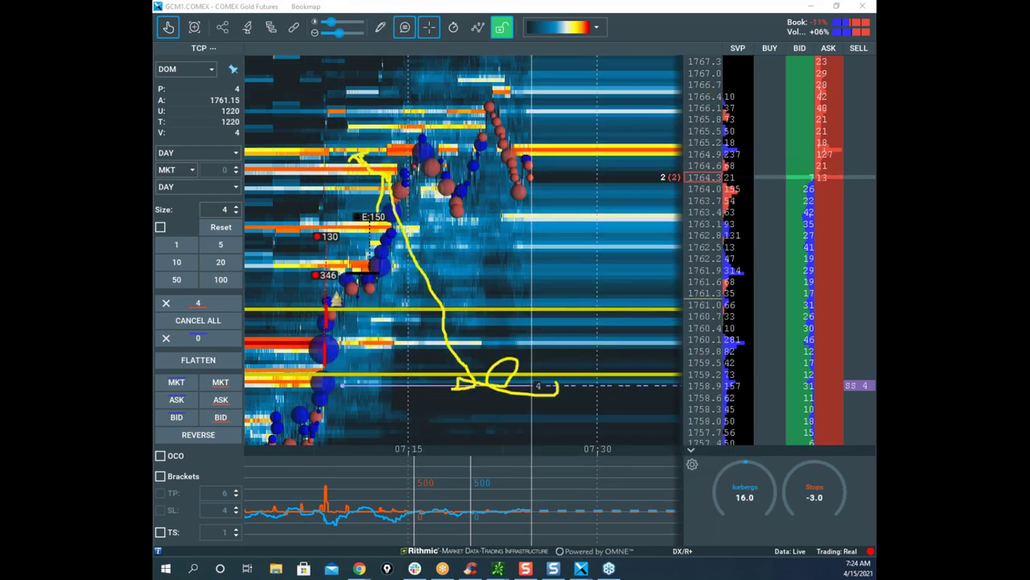
Step: Sketch rising indicator peaks beneath a horizontal line and circle them, replace them with three peaks beside the circled gold spike, and clear everything
key(Escape)
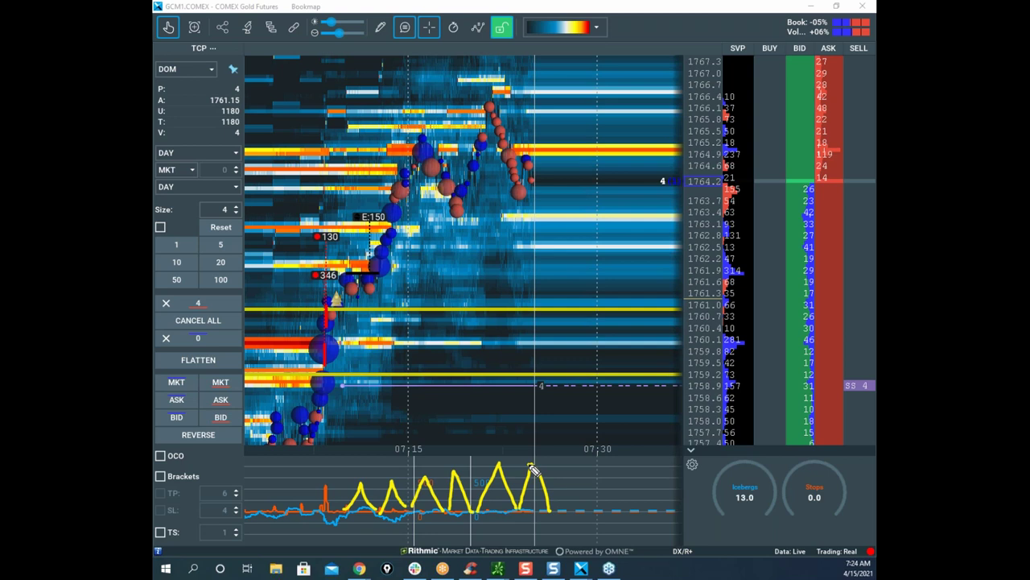
drag(372, 466, 649, 465)
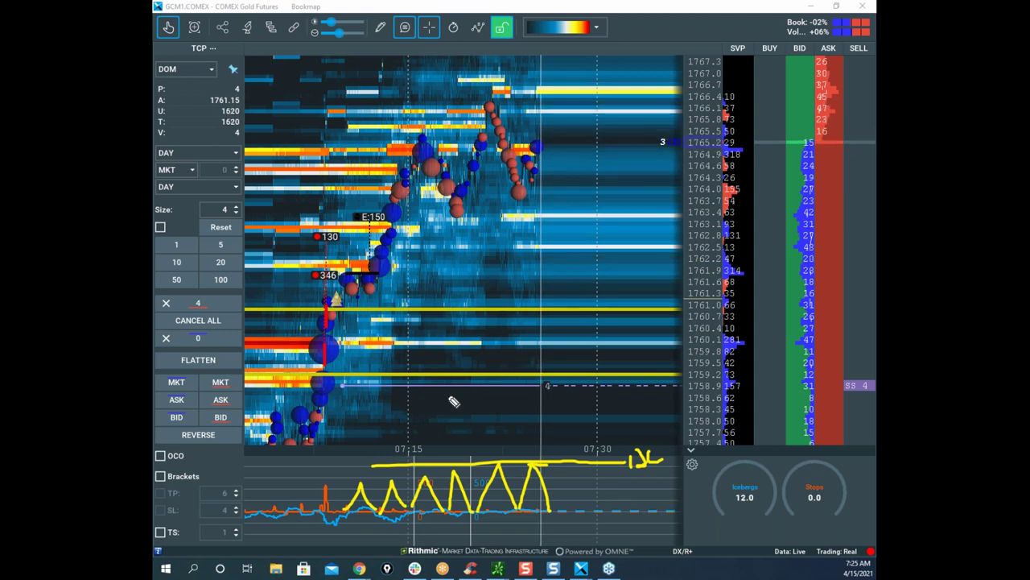
mouse_move(594, 448)
mouse_down()
mouse_move(460, 428)
mouse_move(576, 501)
mouse_up()
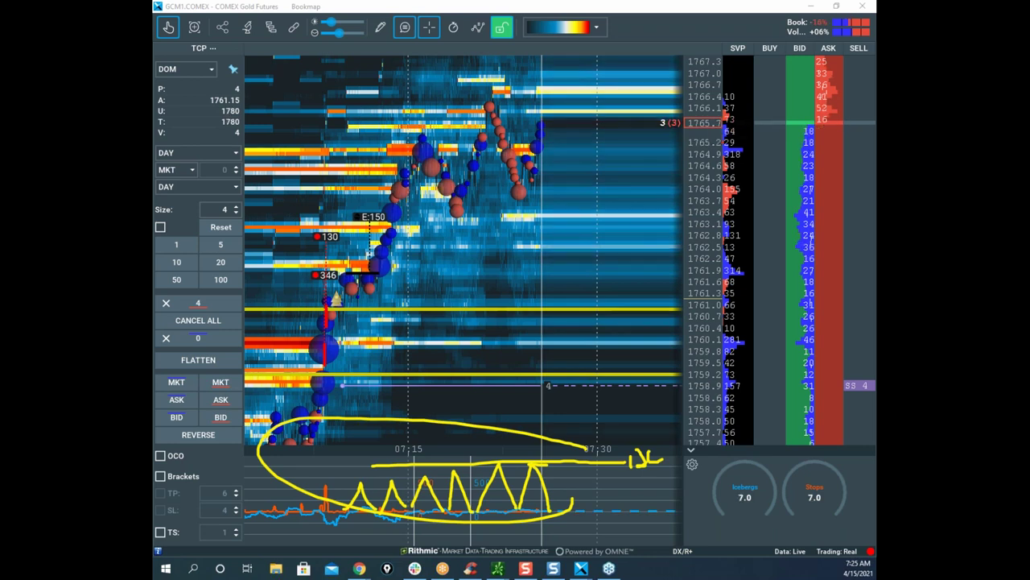
key(Escape)
mouse_move(370, 469)
mouse_down()
mouse_move(334, 464)
mouse_move(355, 493)
mouse_move(488, 521)
mouse_move(556, 515)
mouse_up()
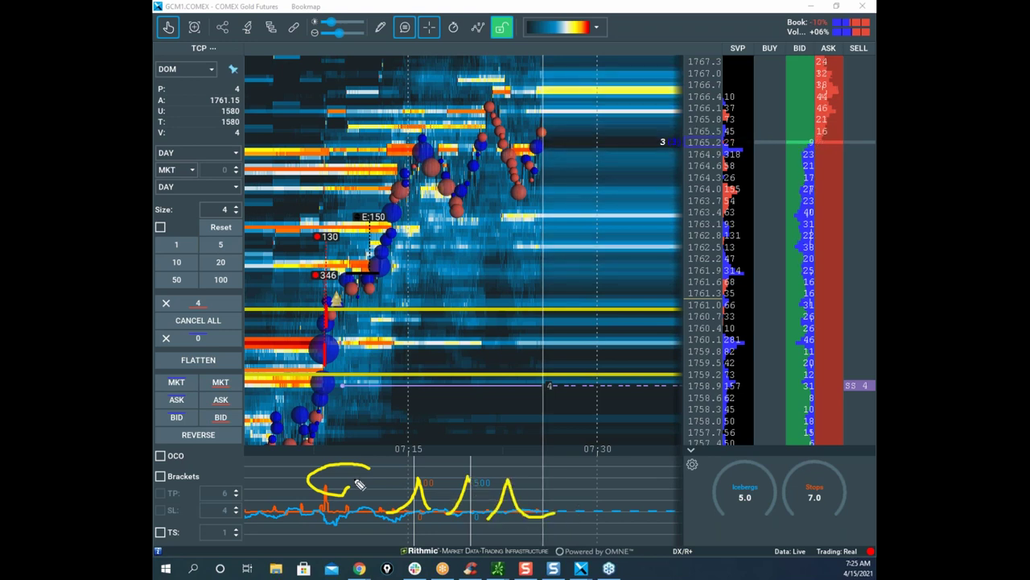
key(Escape)
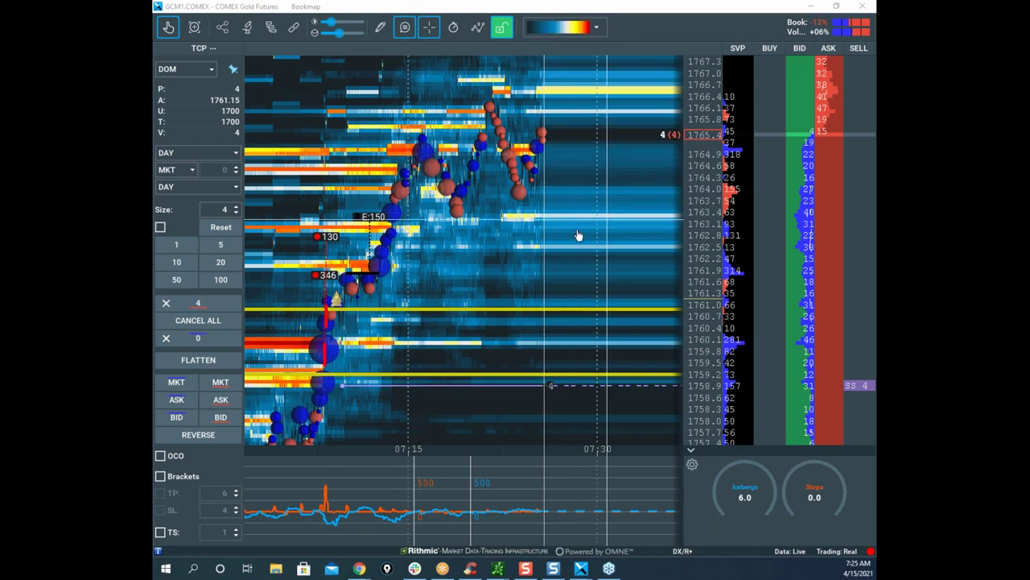
Step: Circle gold's earlier indicator spike, sketch a price rise to about 1769, mark strokes near 1769 and 1761, and clear the annotations
drag(515, 233, 556, 234)
scroll(556, 235, down, 2)
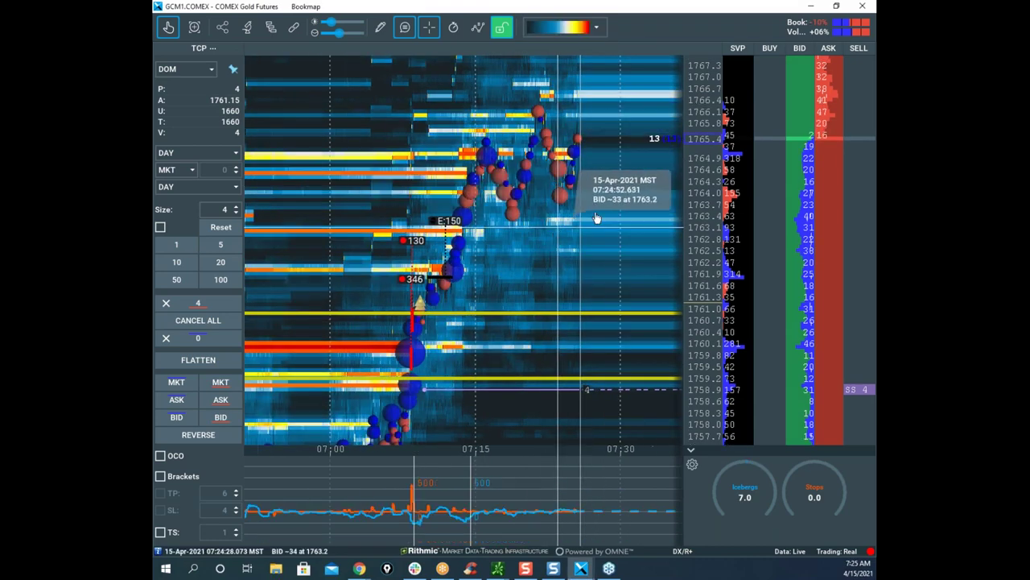
drag(708, 150, 707, 198)
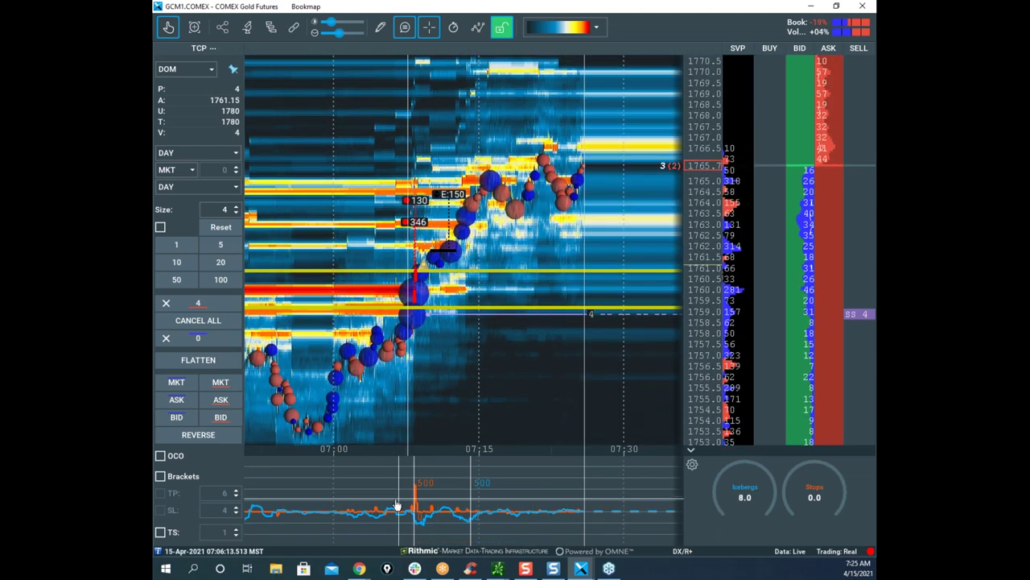
mouse_move(424, 532)
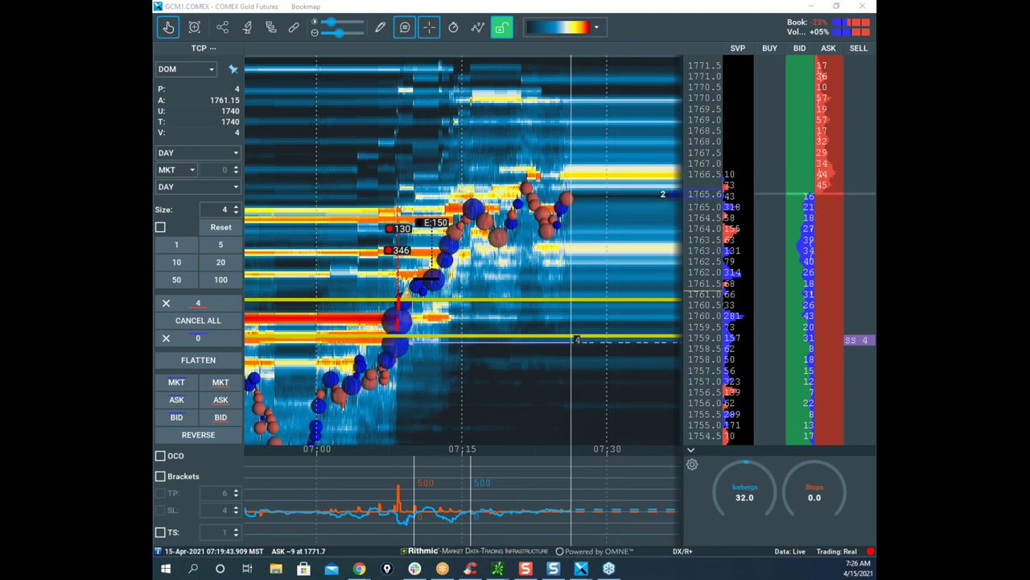
mouse_move(400, 474)
mouse_down()
mouse_move(391, 505)
mouse_move(408, 471)
mouse_up()
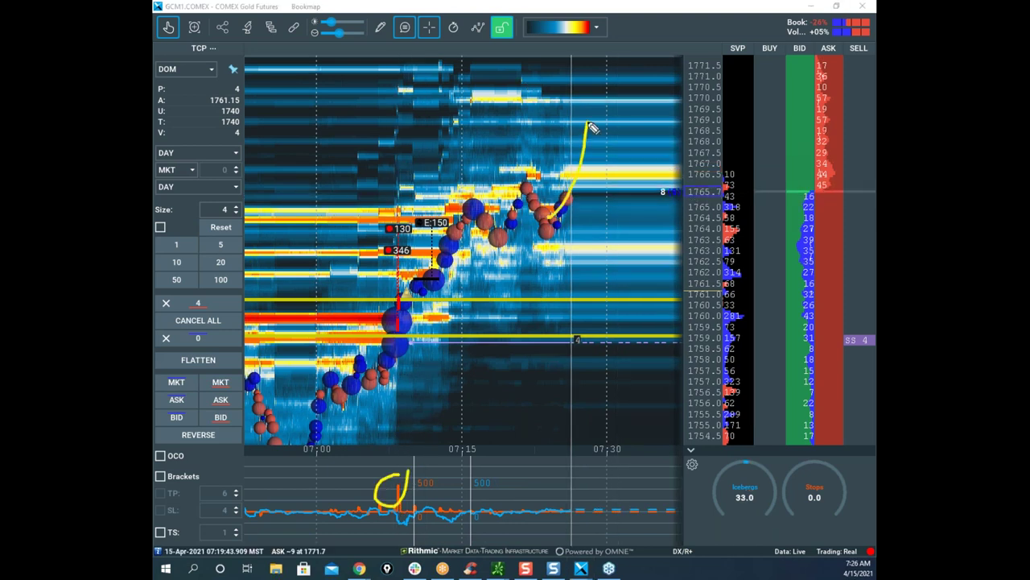
drag(628, 348, 665, 240)
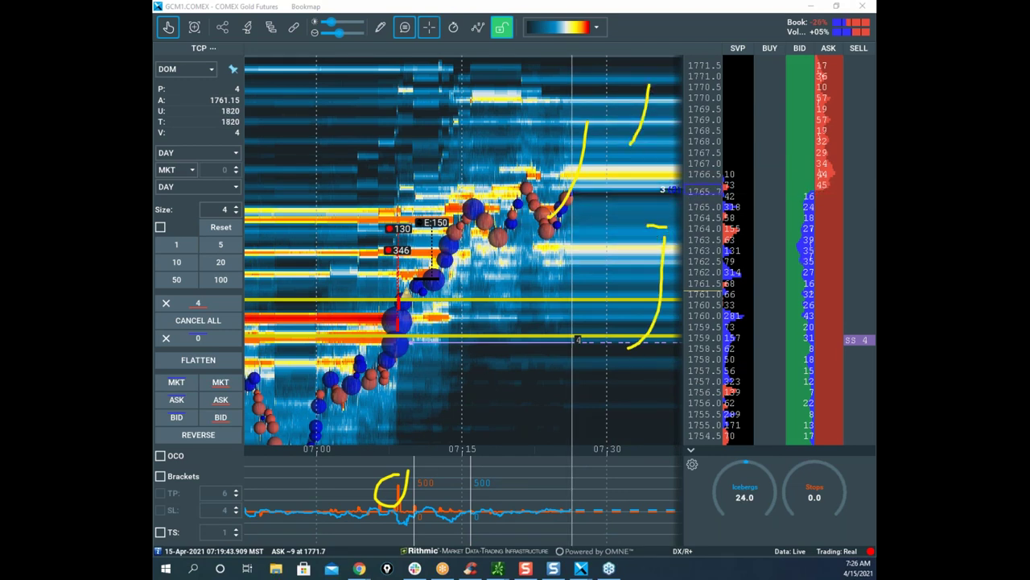
key(Escape)
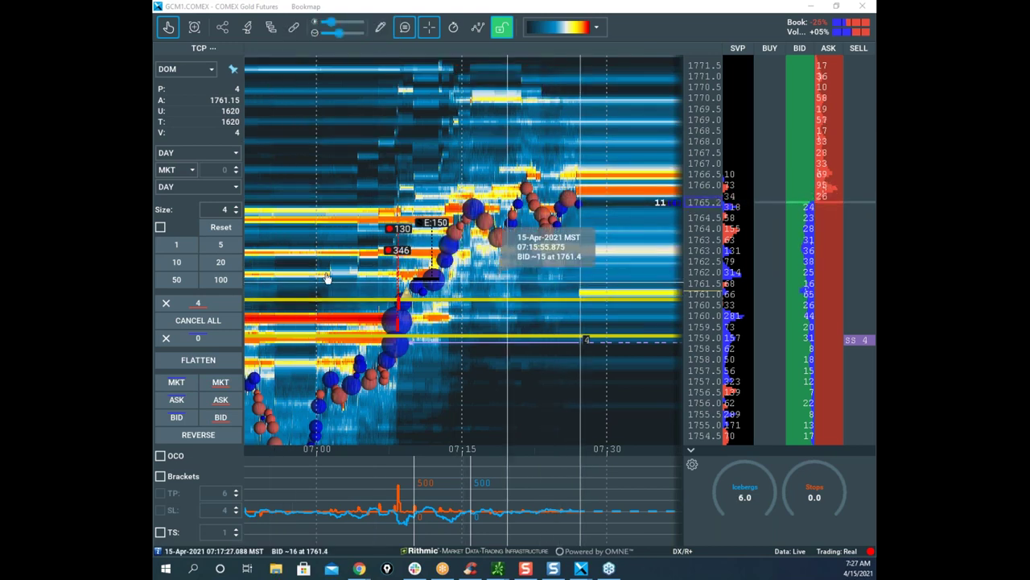
Step: Bring up the Nasdaq chart at full size and place a four-contract sell stop at about 13961.50
drag(153, 362, 677, 84)
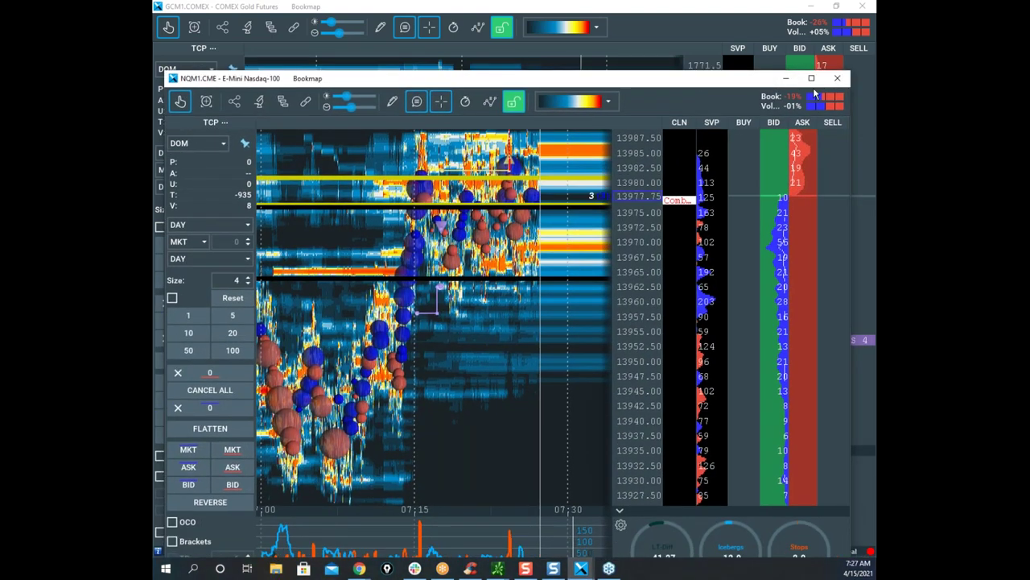
click(812, 79)
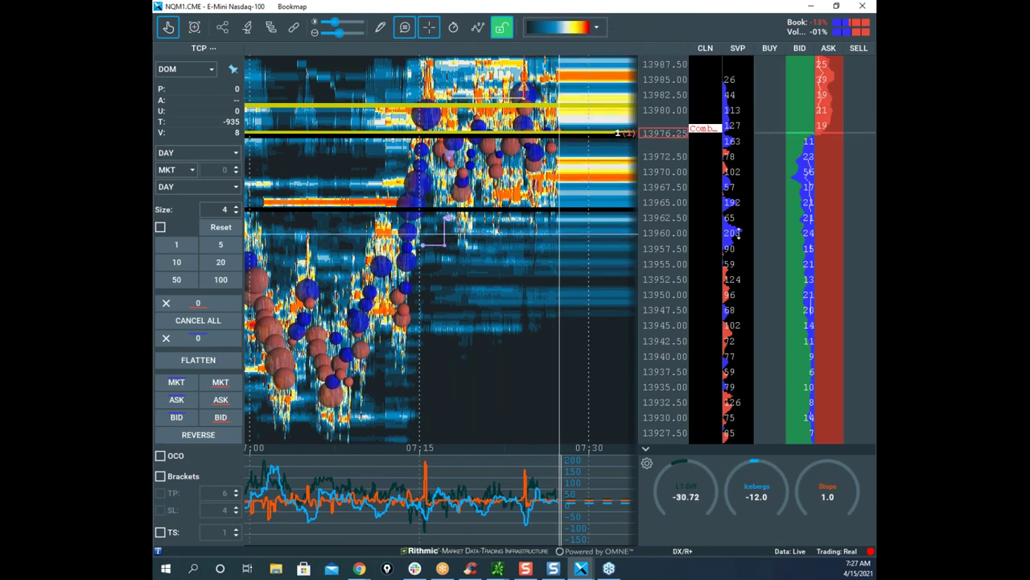
click(823, 223)
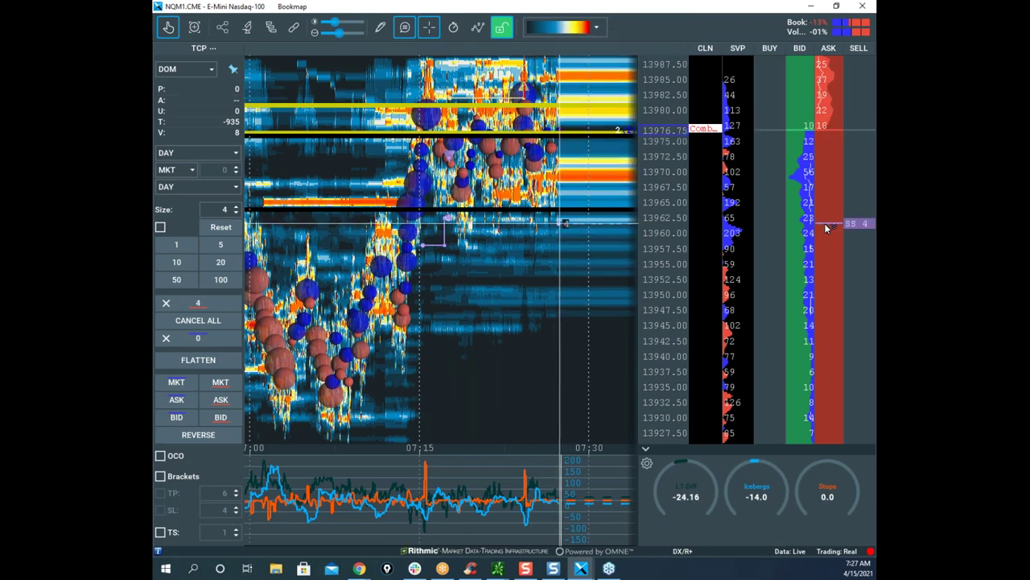
Step: Restore the Nasdaq window to a smaller size and examine the 118 stop marker around 07:24:15 at close range
double_click(652, 8)
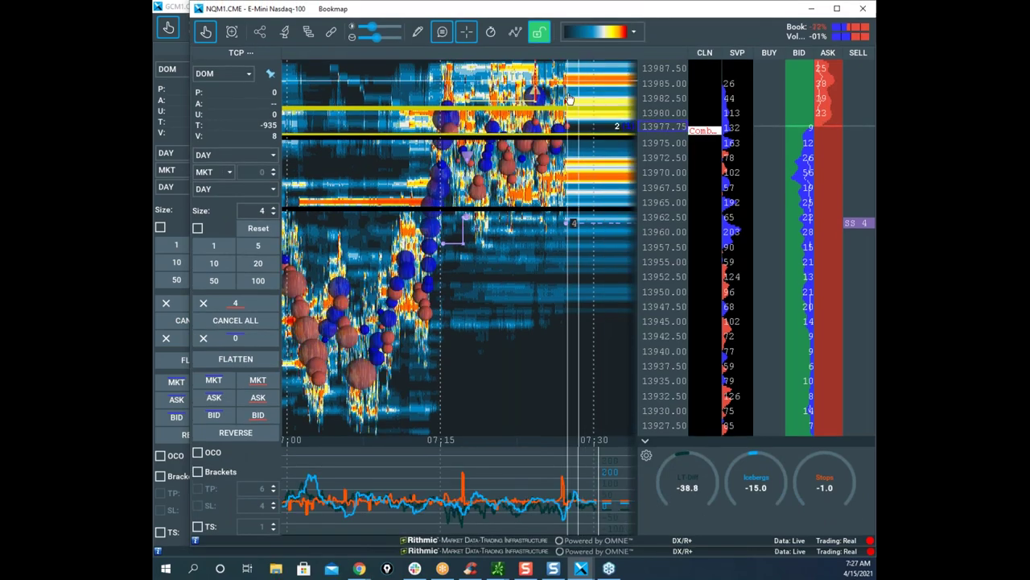
scroll(550, 141, up, 1)
drag(566, 140, 567, 242)
scroll(567, 242, up, 2)
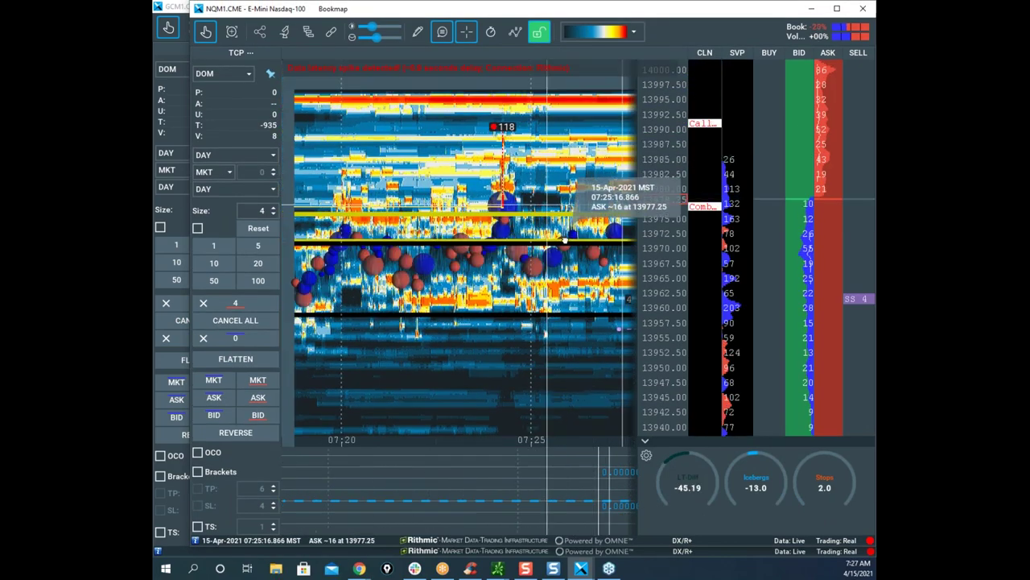
scroll(658, 200, up, 3)
scroll(547, 178, up, 3)
drag(489, 177, 553, 192)
scroll(552, 191, up, 5)
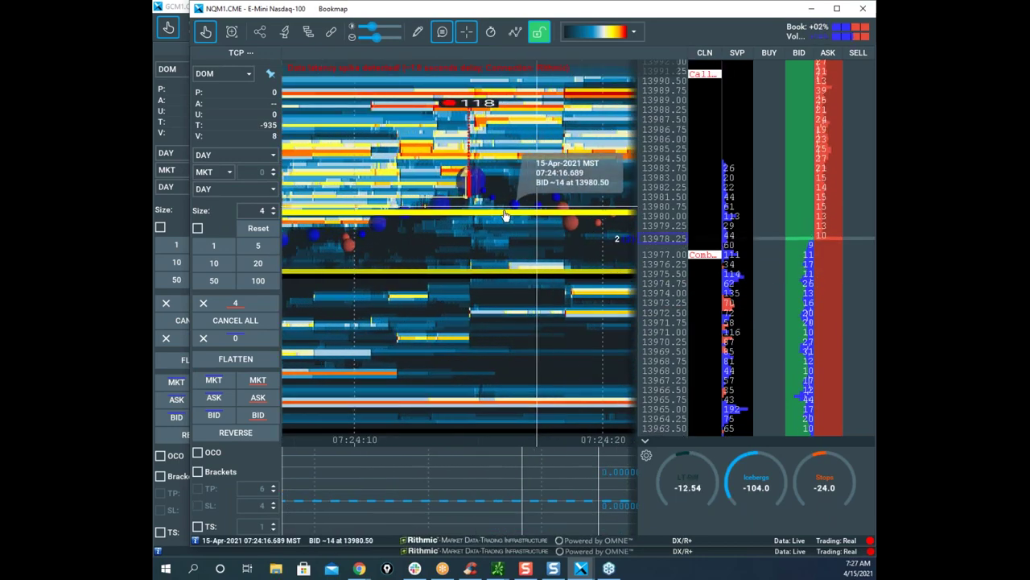
drag(448, 232, 467, 266)
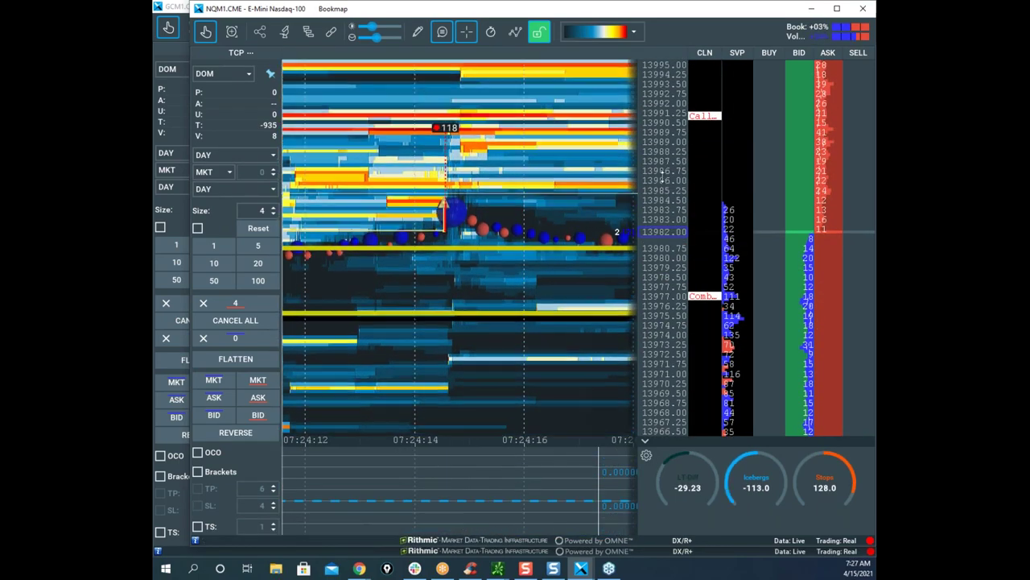
scroll(640, 154, up, 2)
scroll(511, 172, up, 2)
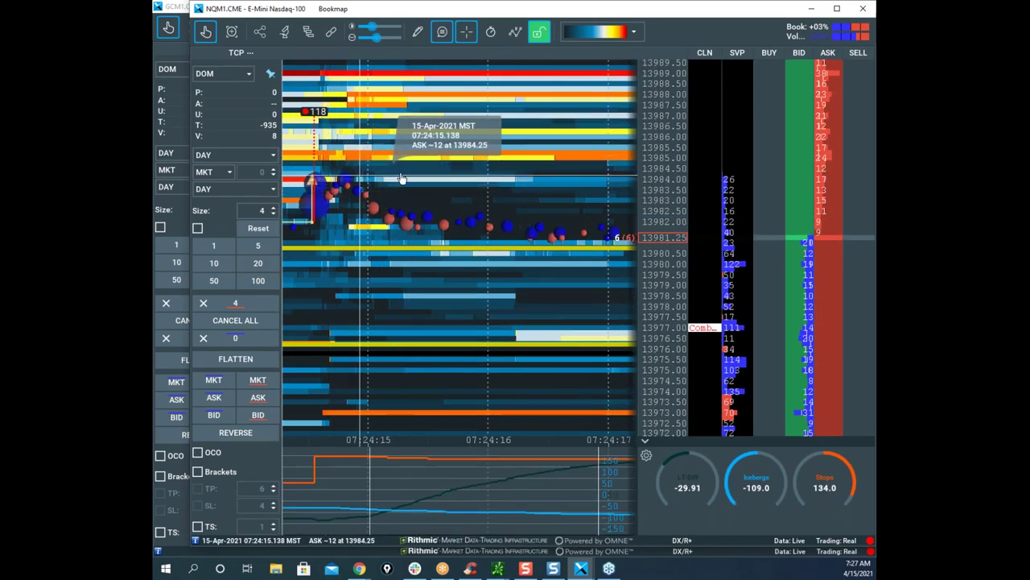
Step: Sketch a Nasdaq price drop from about 13981 to the four-contract sell stop, circle the stop, and clear the annotations
scroll(461, 187, down, 7)
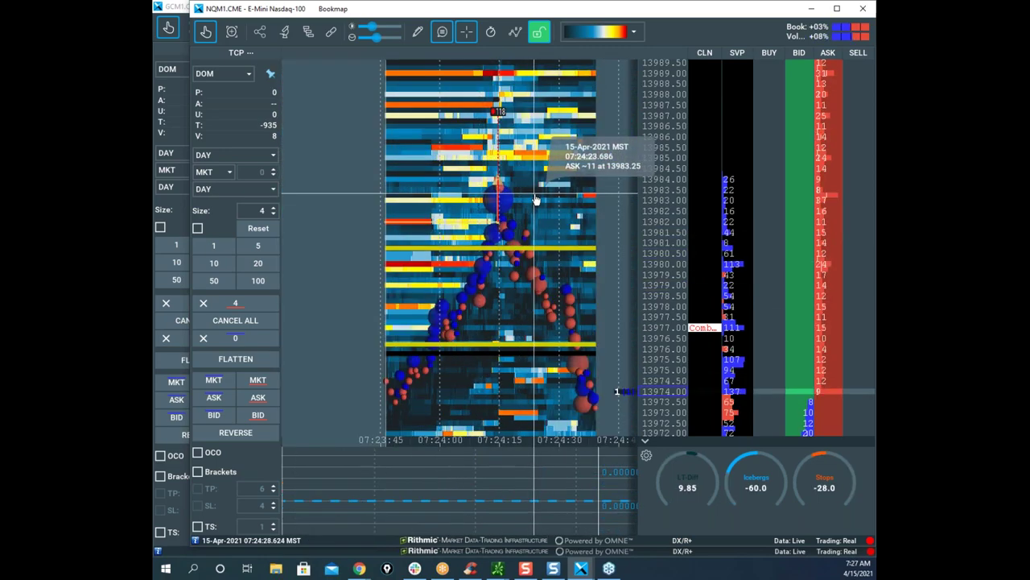
scroll(513, 159, down, 3)
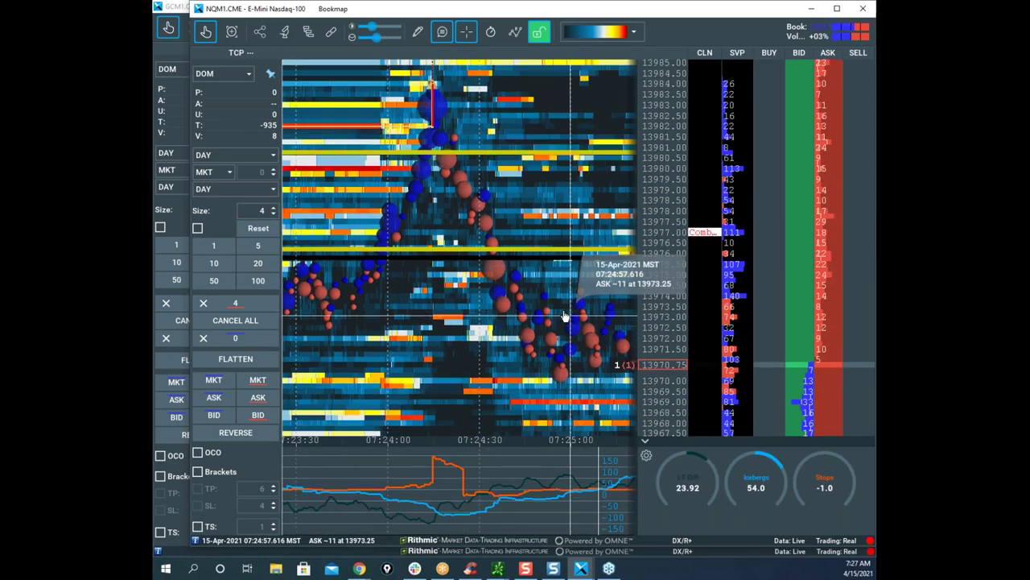
scroll(524, 226, down, 4)
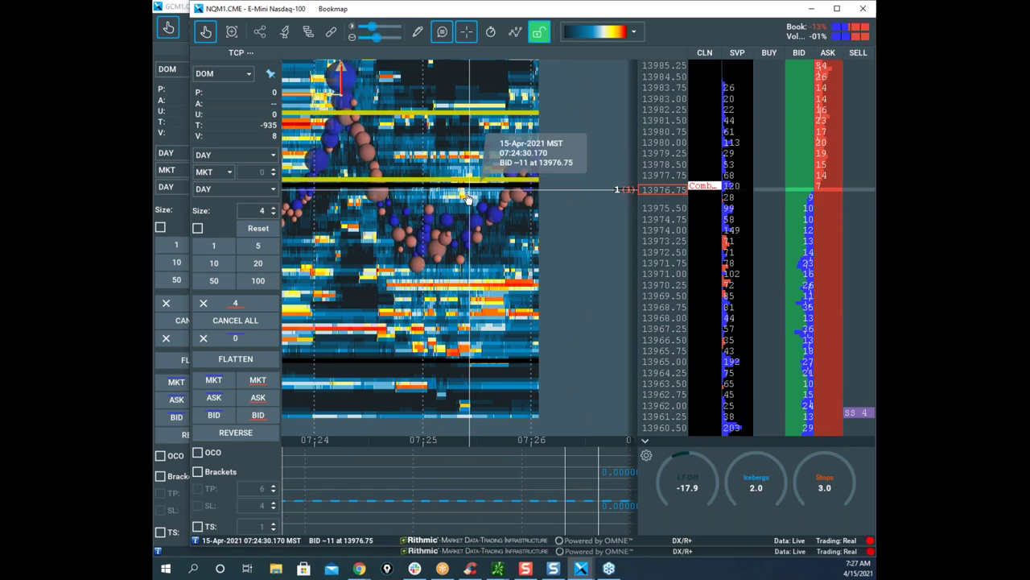
scroll(647, 184, down, 2)
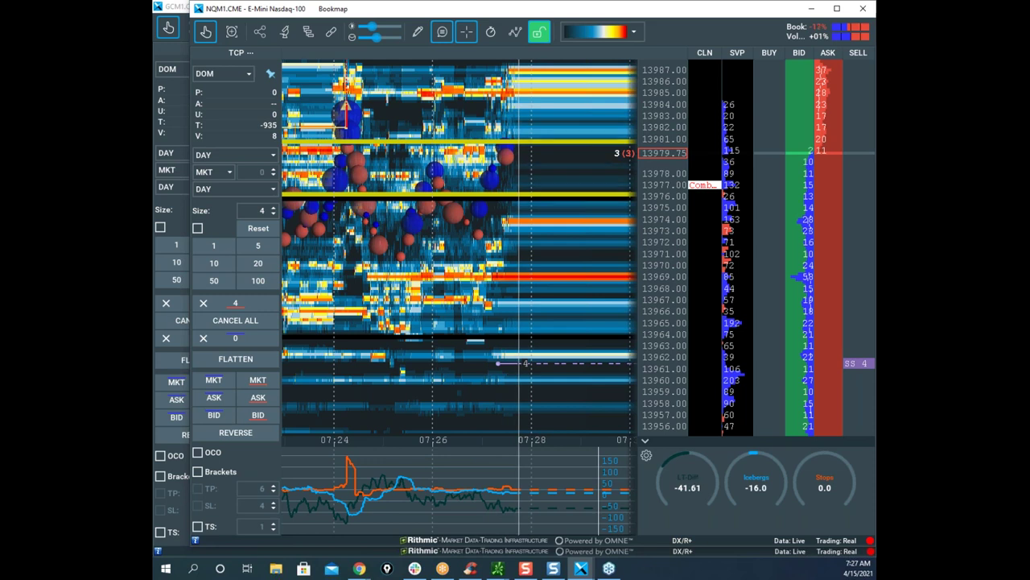
key(e)
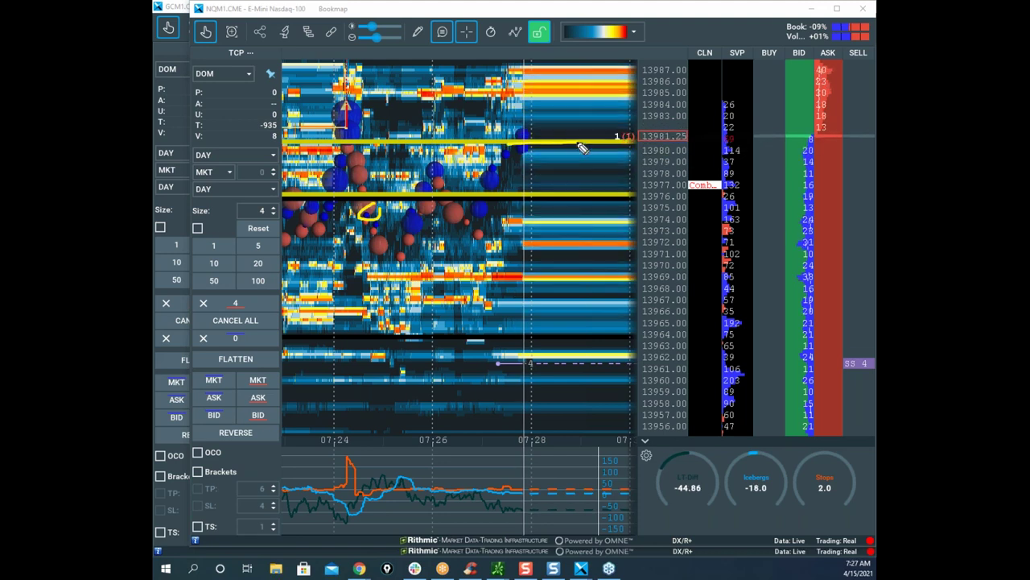
mouse_move(556, 138)
mouse_down()
mouse_move(577, 352)
mouse_move(527, 334)
mouse_move(538, 359)
mouse_up()
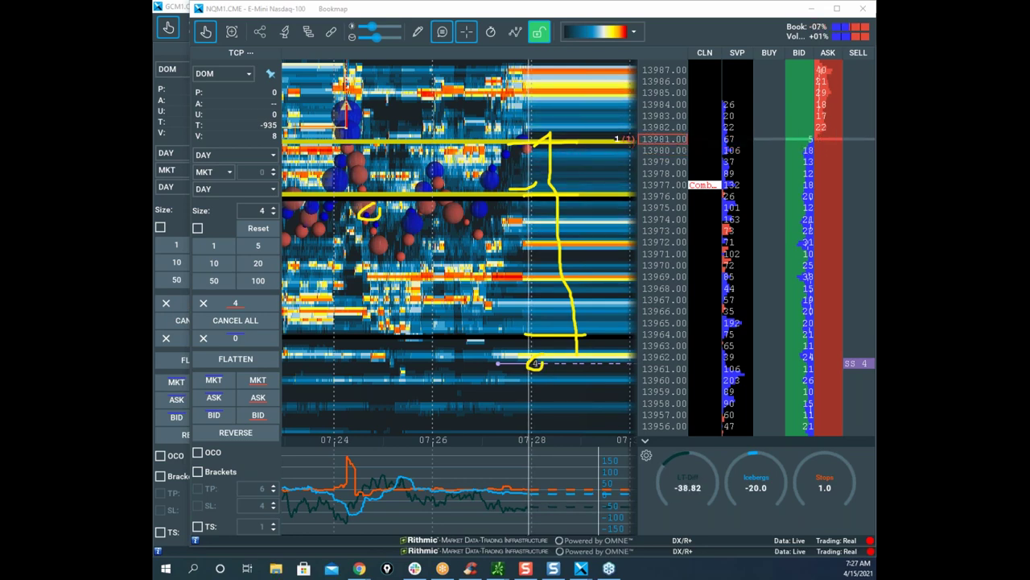
key(Escape)
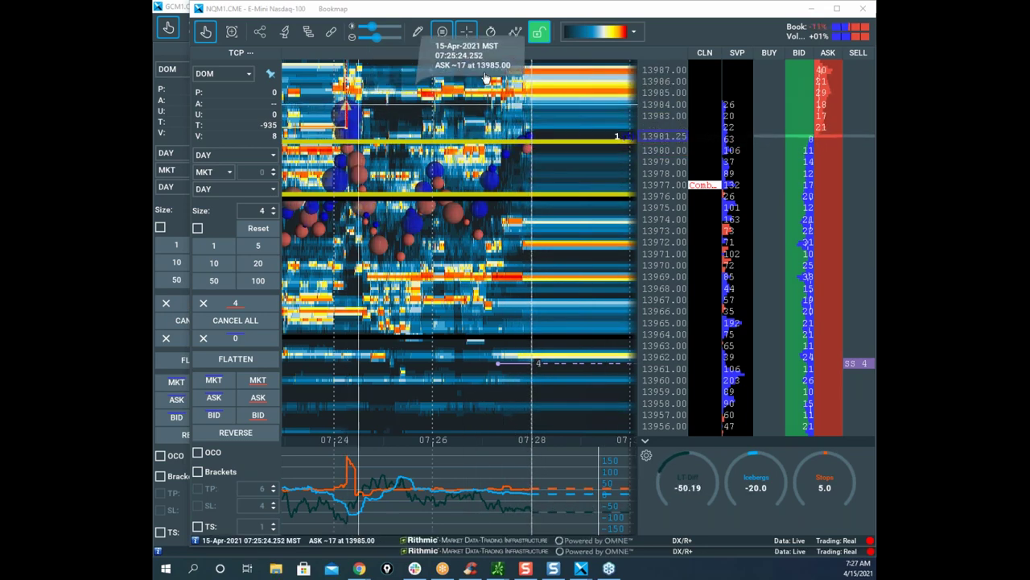
Step: Move the Nasdaq window away to reveal gold, trace gold's rise from about 1758 to 1766, and circle its indicator spike
drag(619, 11, 875, 50)
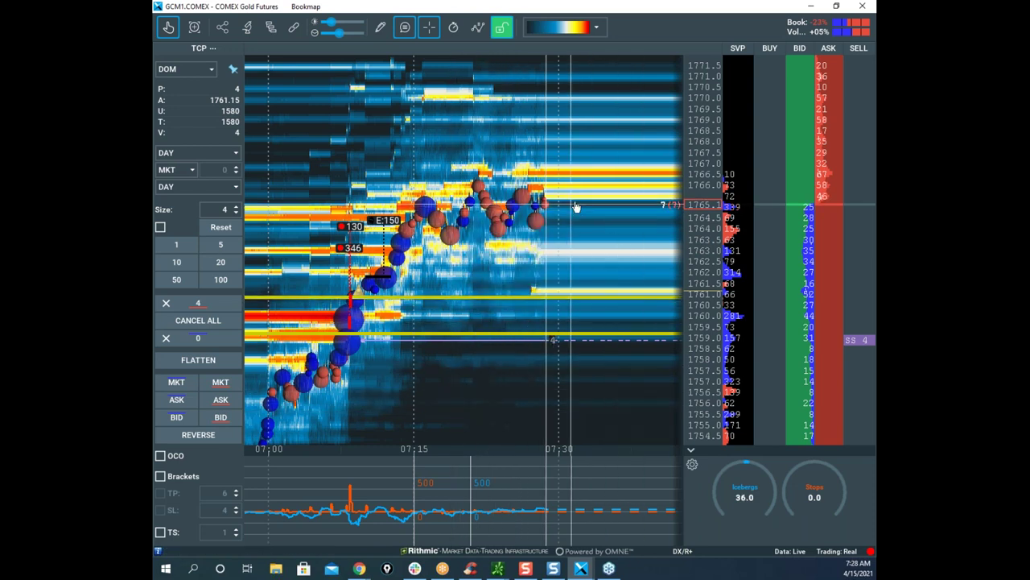
drag(590, 222, 586, 248)
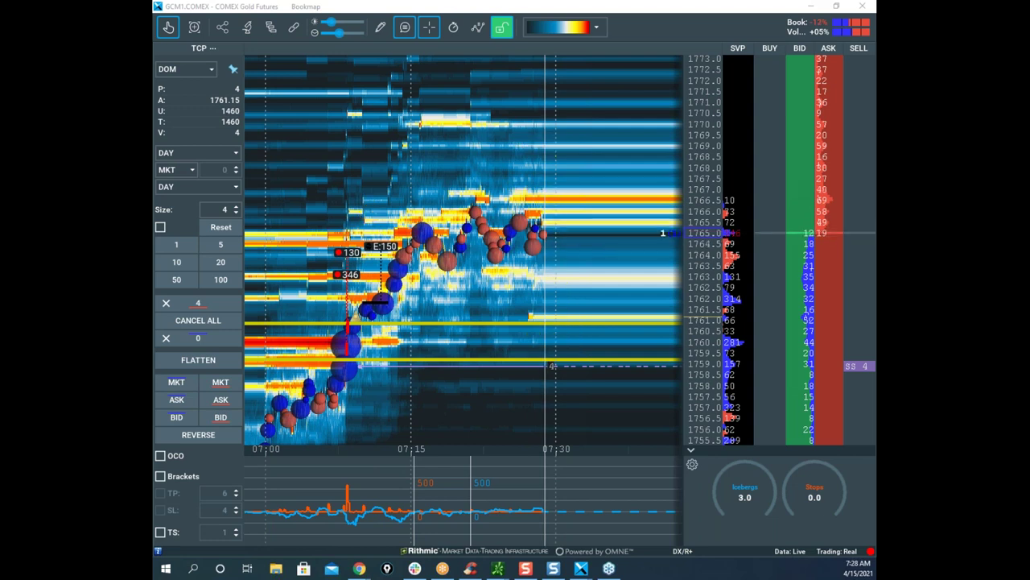
mouse_move(328, 379)
mouse_down()
mouse_move(419, 330)
mouse_move(533, 209)
mouse_up()
drag(363, 465, 372, 501)
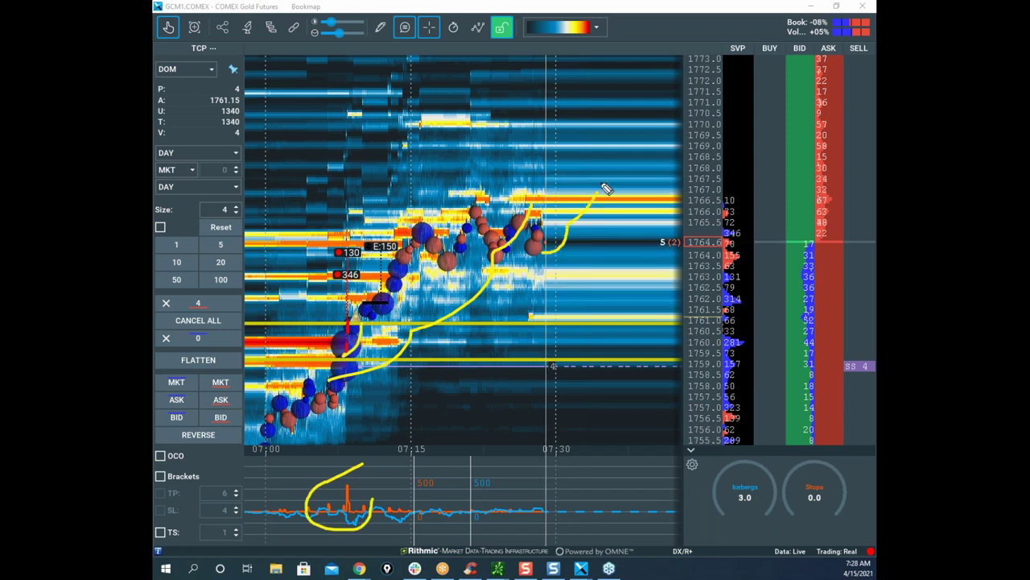
Step: Sketch a new indicator peak with gold climbing to about 1769, and mark strokes near 1771.5 and 1771
drag(547, 507, 595, 485)
drag(609, 191, 633, 149)
drag(659, 442, 649, 285)
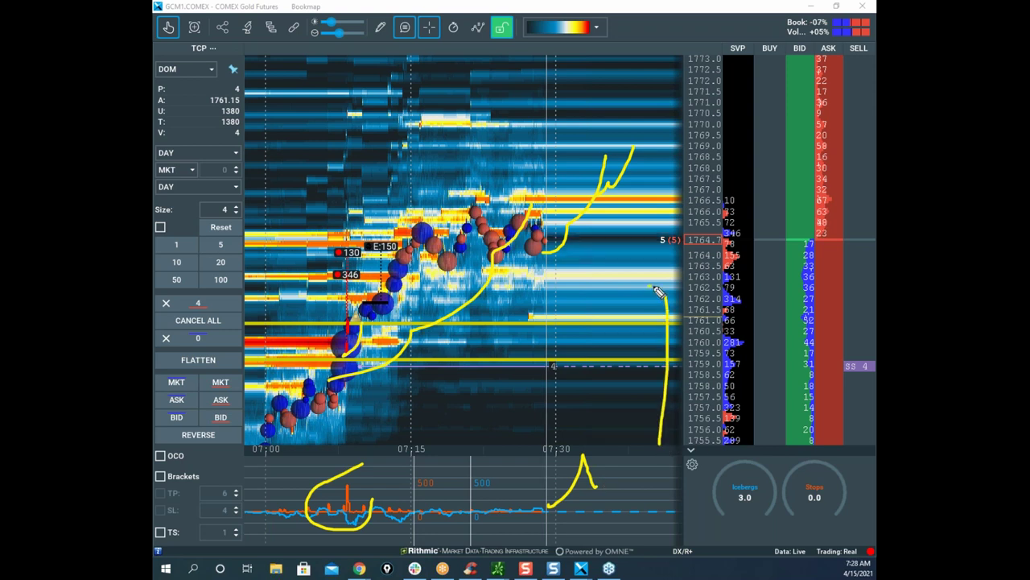
drag(651, 96, 693, 91)
drag(661, 109, 693, 103)
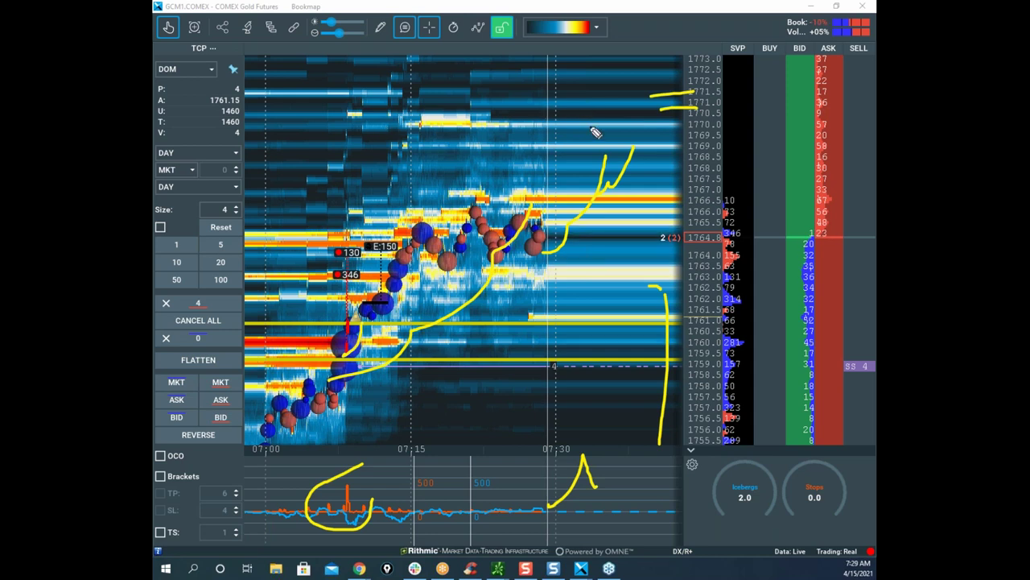
Step: Circle the whole gold price area, mark the sketched rise near 1768 and its indicator peak, and clear all annotations
mouse_move(571, 53)
mouse_down()
mouse_move(425, 107)
mouse_move(787, 297)
mouse_up()
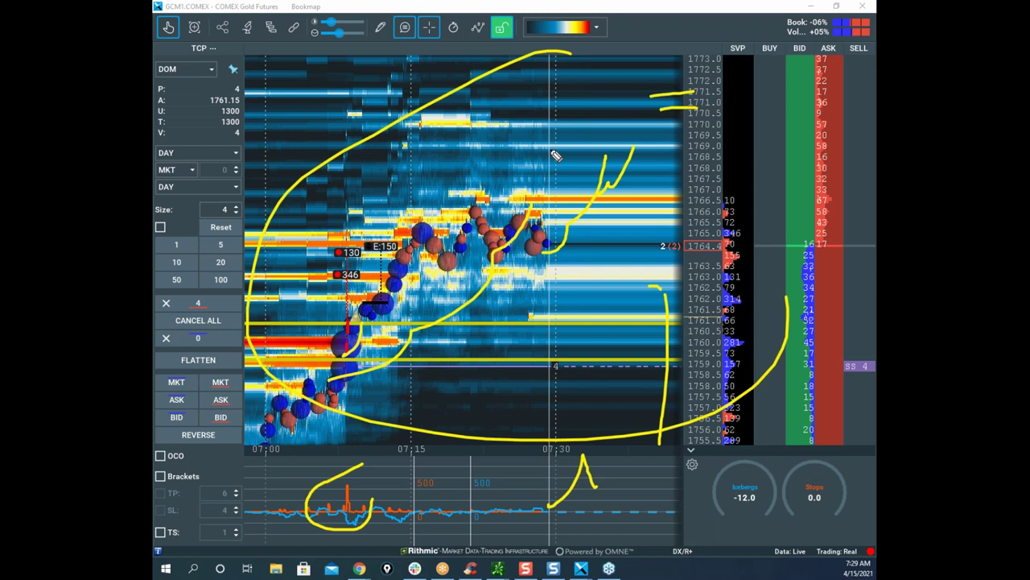
drag(593, 162, 654, 159)
drag(597, 476, 561, 450)
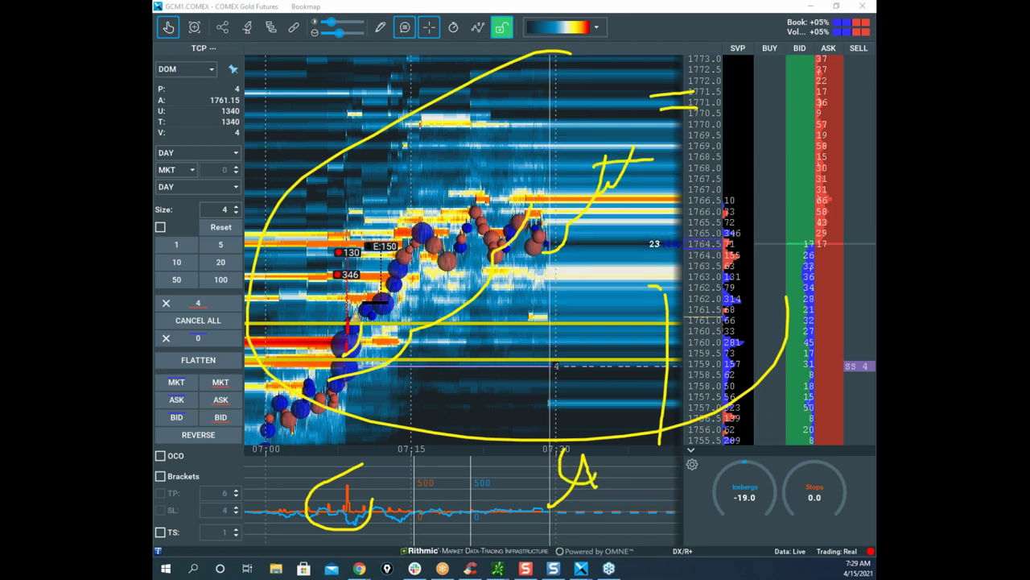
key(e)
Step: Circle gold's indicator spike, underline the price levels near 1761 and 1759, and clear the annotations
mouse_move(375, 475)
mouse_down()
mouse_move(477, 527)
mouse_move(447, 492)
mouse_up()
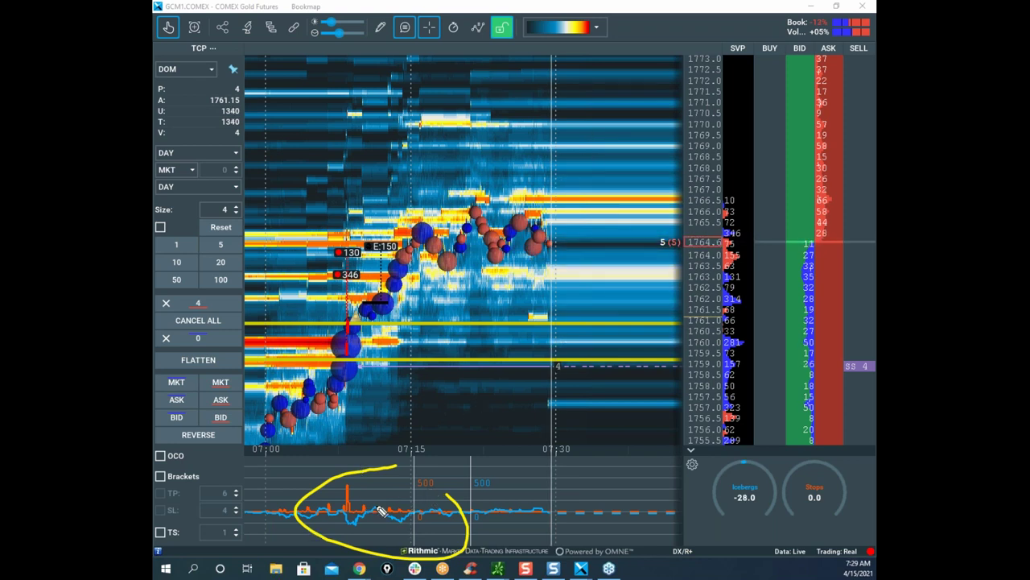
drag(353, 316, 428, 328)
drag(374, 371, 449, 373)
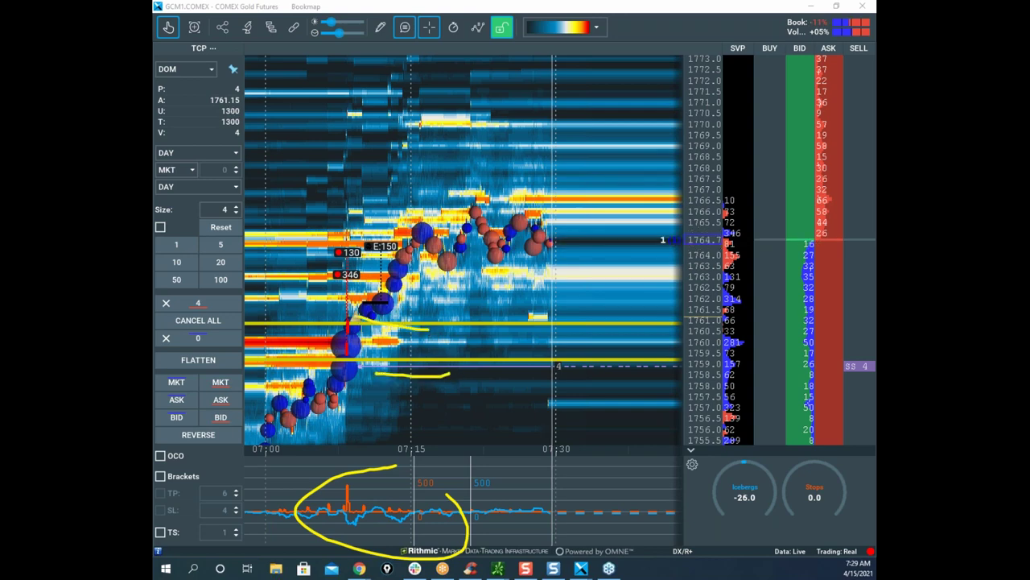
key(Escape)
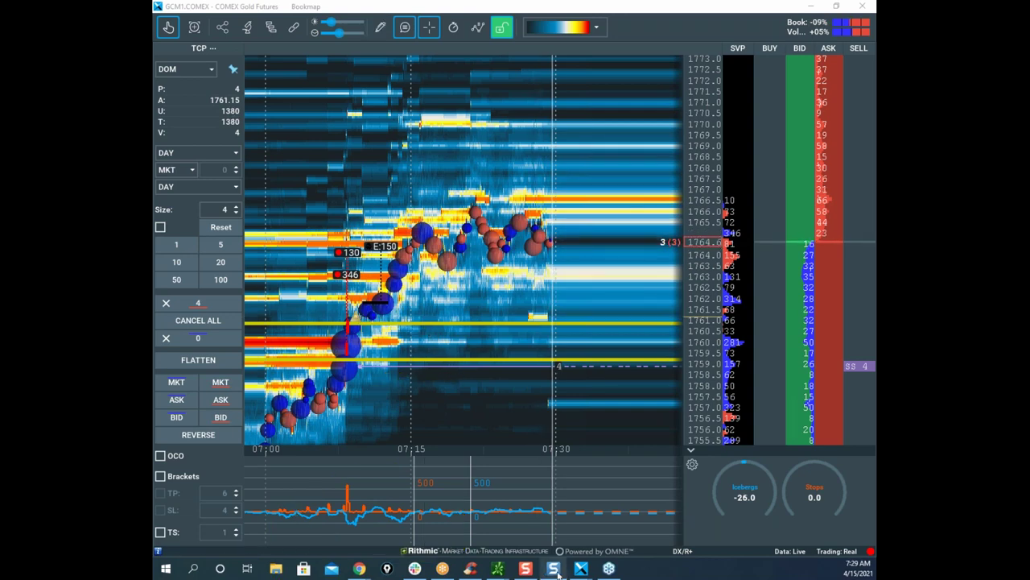
Step: Switch to thinkorswim's hourly /GC chart, maximize it with prices from about 1680 to 1820 in view, and clear the leftover annotations
click(499, 569)
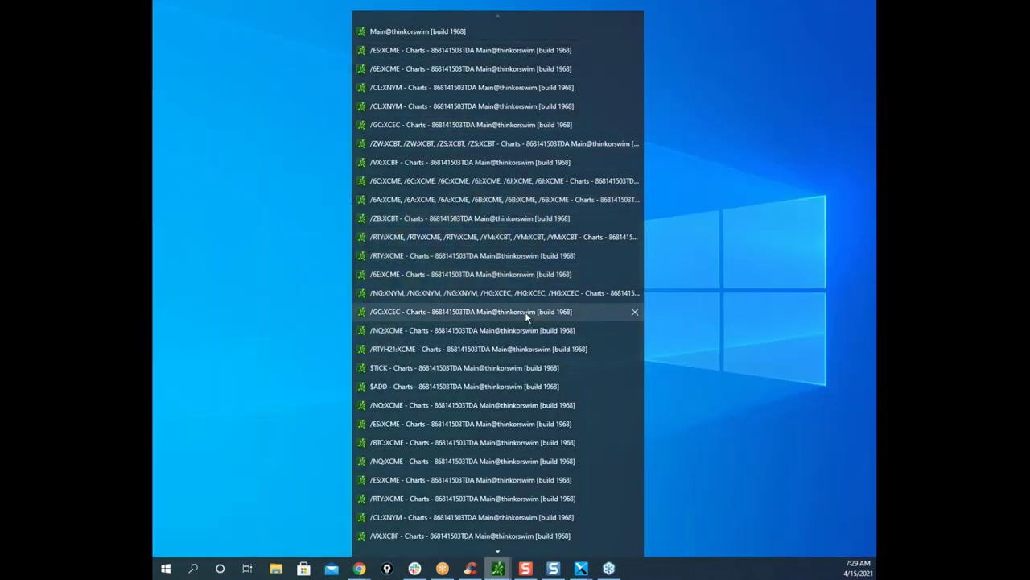
click(527, 317)
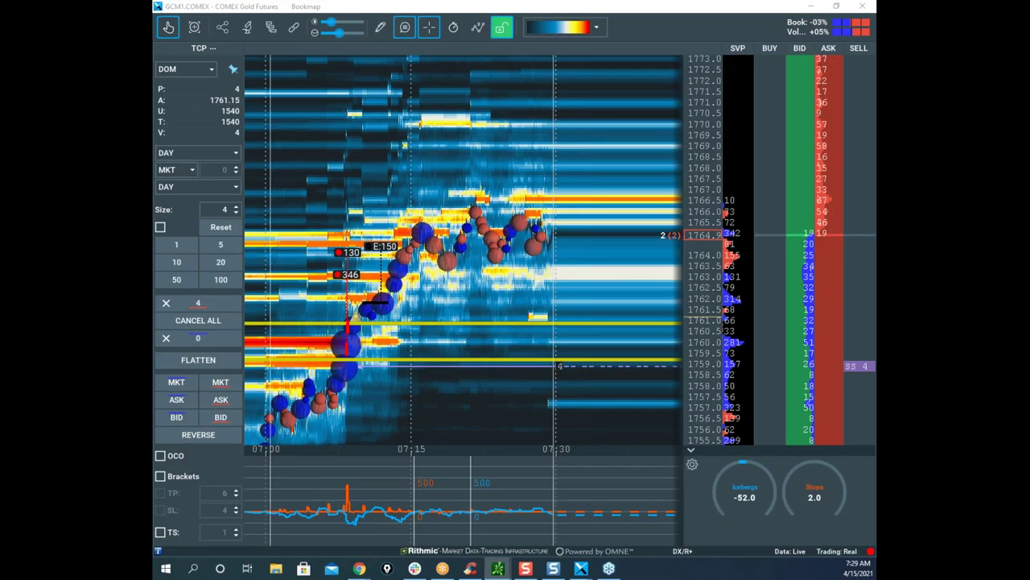
drag(230, 158, 545, 120)
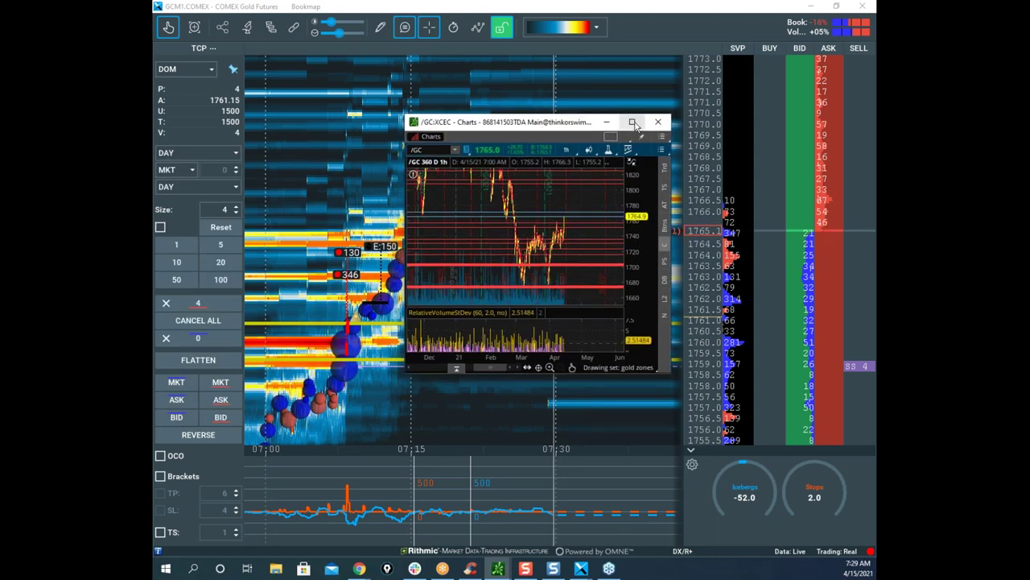
click(632, 121)
drag(839, 150, 839, 169)
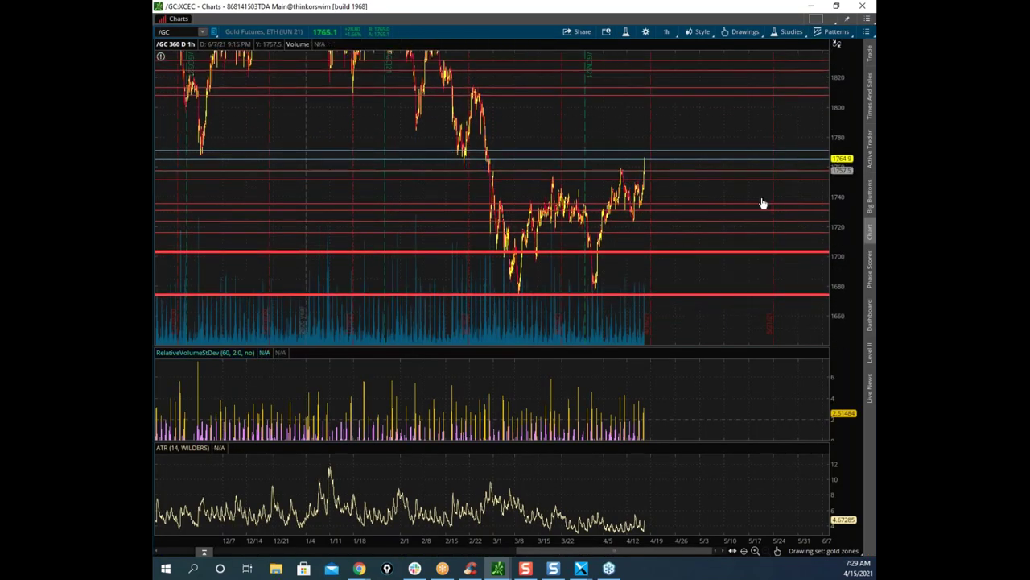
drag(731, 206, 843, 129)
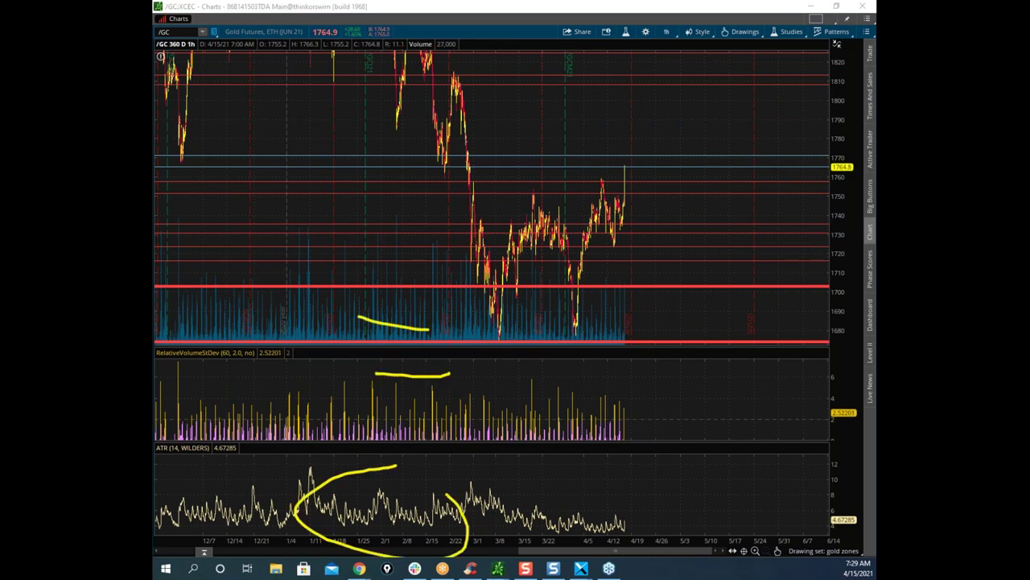
key(Escape)
Step: Box gold's range between about 1675 and 1760 and its latest swing, circle part of the ATR plot, and clear the annotations
mouse_move(471, 189)
mouse_down()
mouse_move(585, 185)
mouse_move(589, 339)
mouse_up()
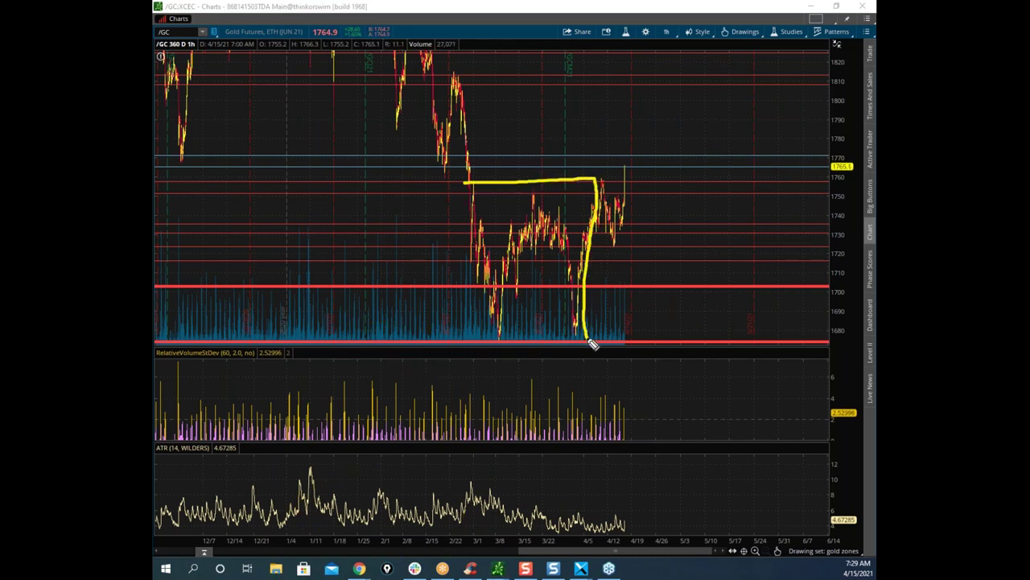
key(Escape)
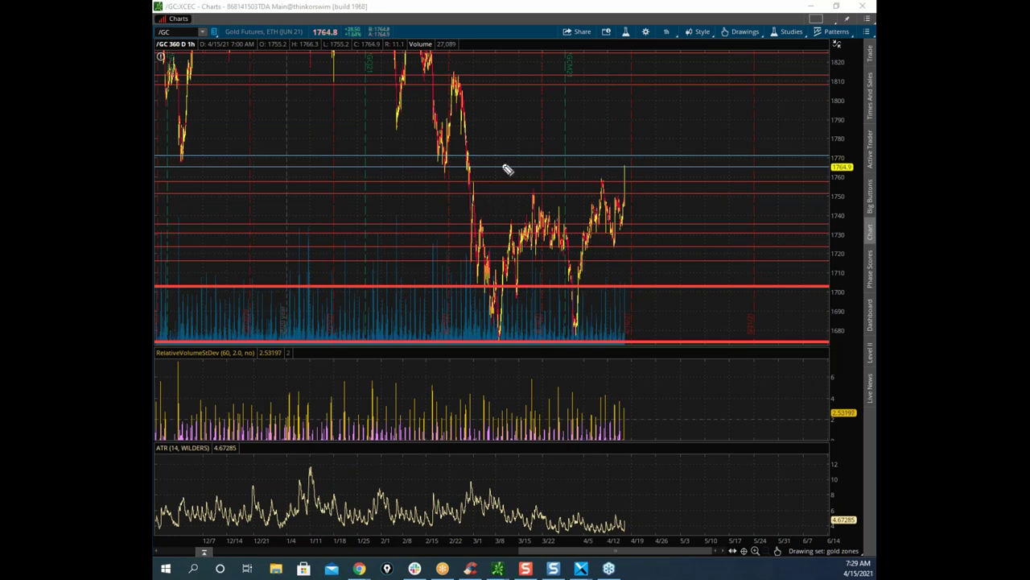
mouse_move(467, 180)
mouse_down()
mouse_move(622, 186)
mouse_move(624, 304)
mouse_move(600, 341)
mouse_move(479, 338)
mouse_move(486, 202)
mouse_up()
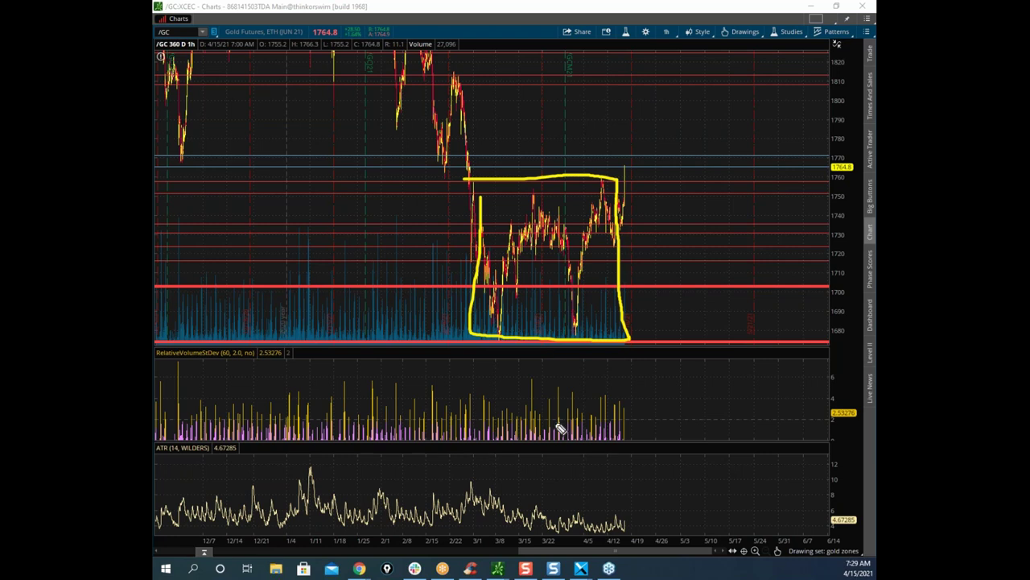
drag(494, 512, 527, 520)
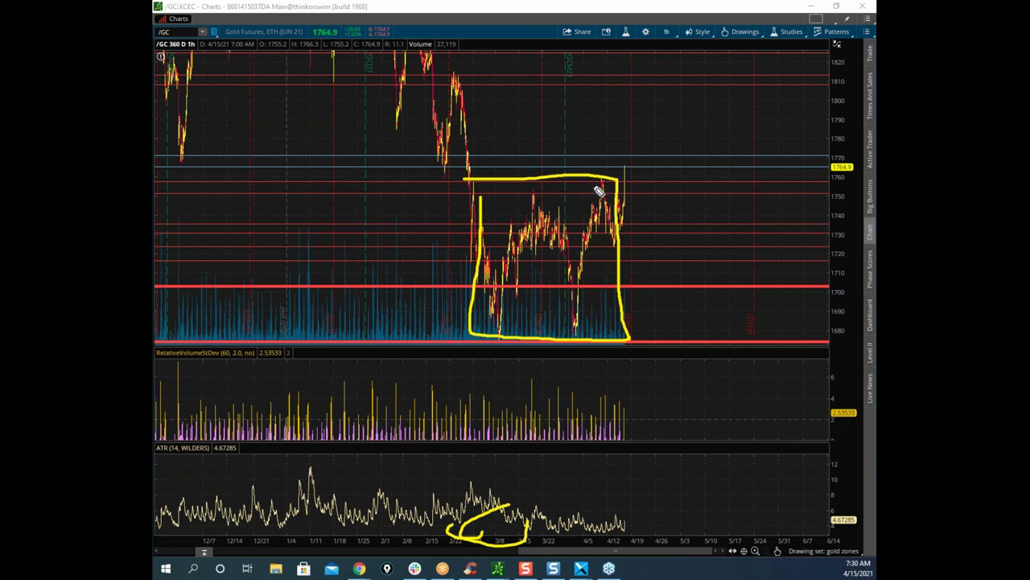
mouse_move(624, 187)
mouse_down()
mouse_move(620, 242)
mouse_move(593, 193)
mouse_move(613, 241)
mouse_up()
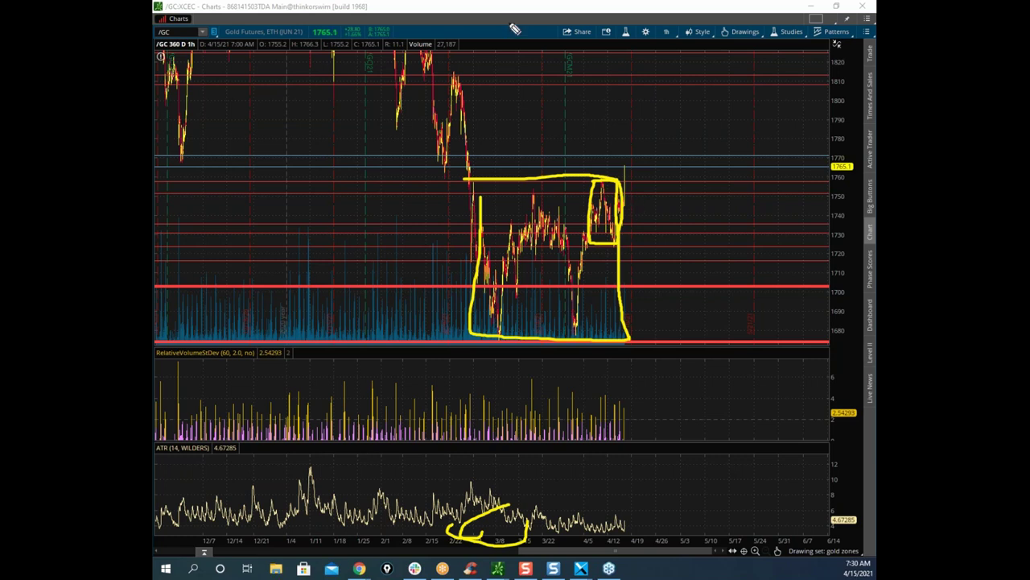
key(Escape)
Step: Circle gold's latest swing below 1760, extend a line near 1742, and sketch a price rise to about 1812
key(e)
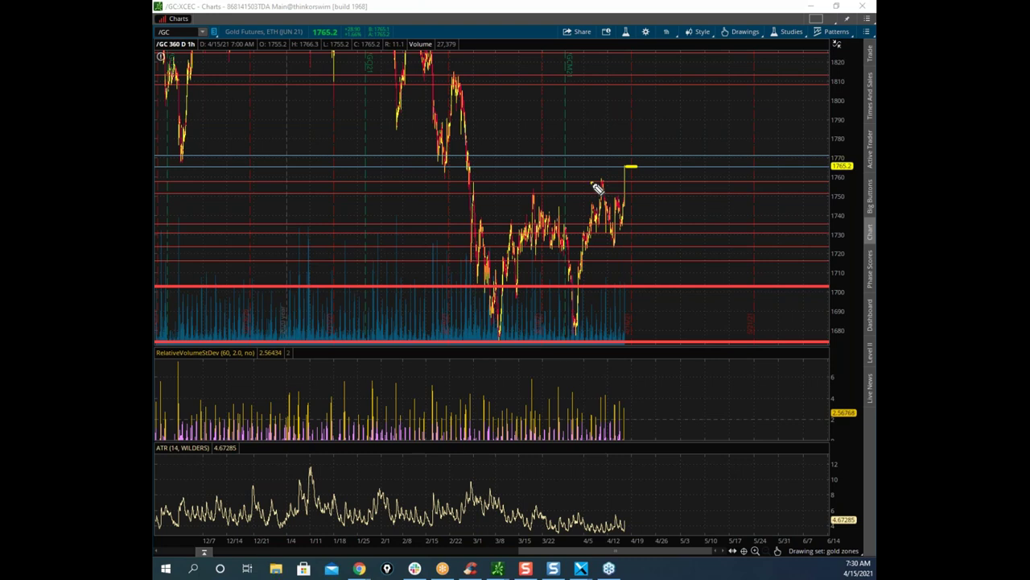
mouse_move(592, 184)
mouse_down()
mouse_move(585, 240)
mouse_move(640, 214)
mouse_move(817, 210)
mouse_up()
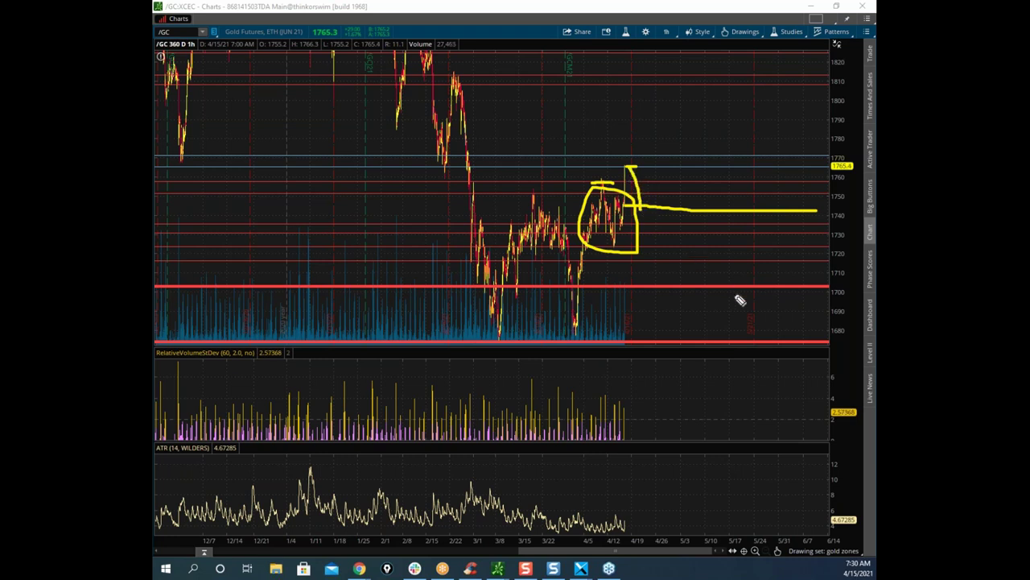
mouse_move(618, 172)
mouse_down()
mouse_move(637, 165)
mouse_move(664, 84)
mouse_up()
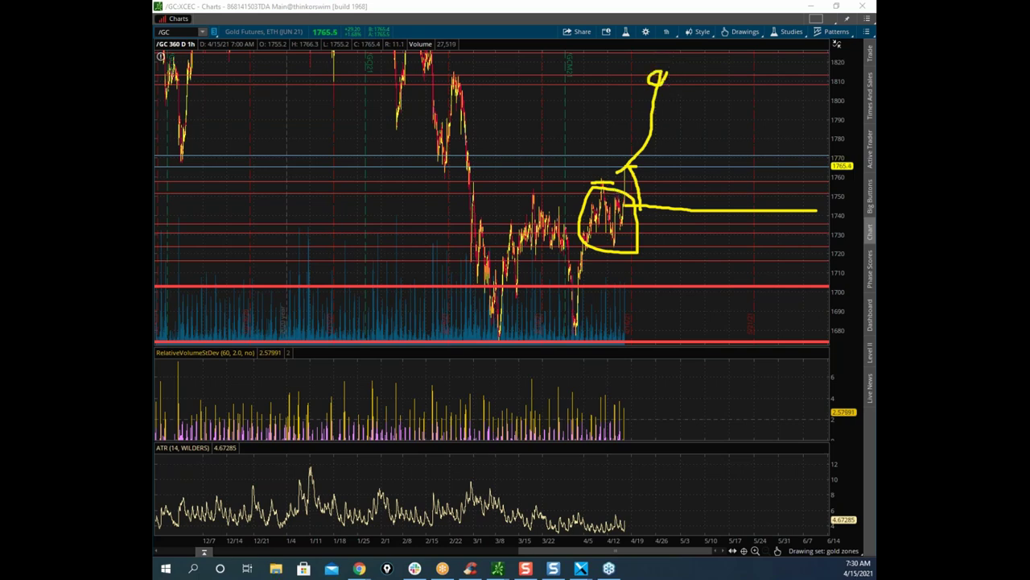
Step: Switch to Bookmap's gold futures chart, clear the leftover annotations, and frame the advance from the 1759 level since about 07:00
key(Escape)
key(alt+Tab)
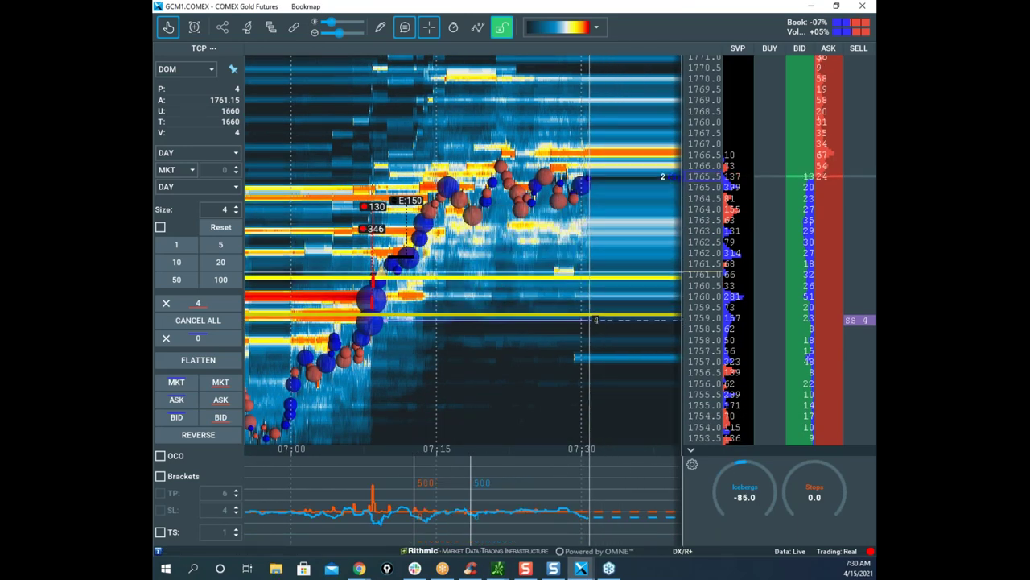
scroll(374, 274, up, 3)
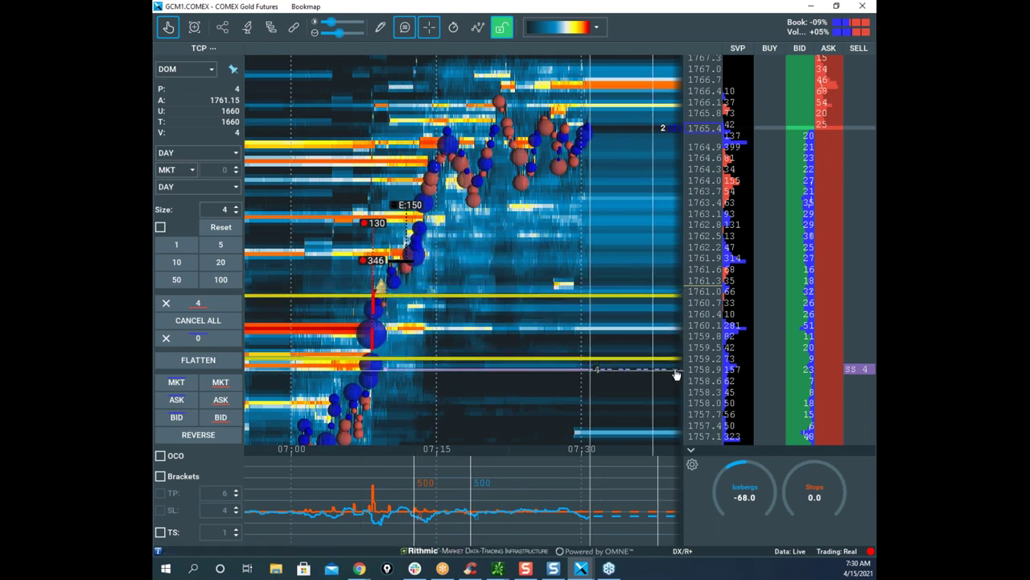
scroll(636, 221, down, 2)
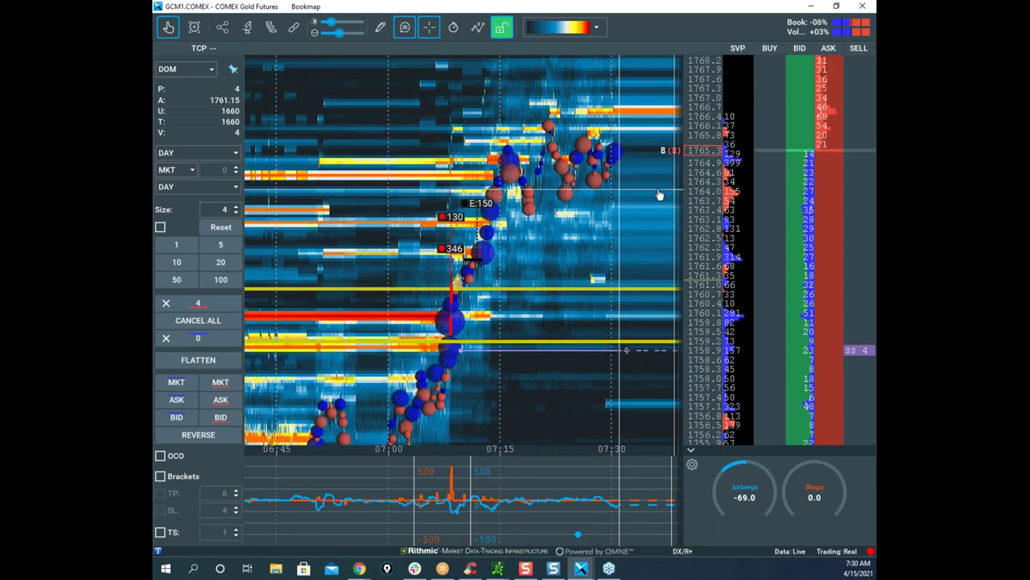
drag(621, 224, 580, 246)
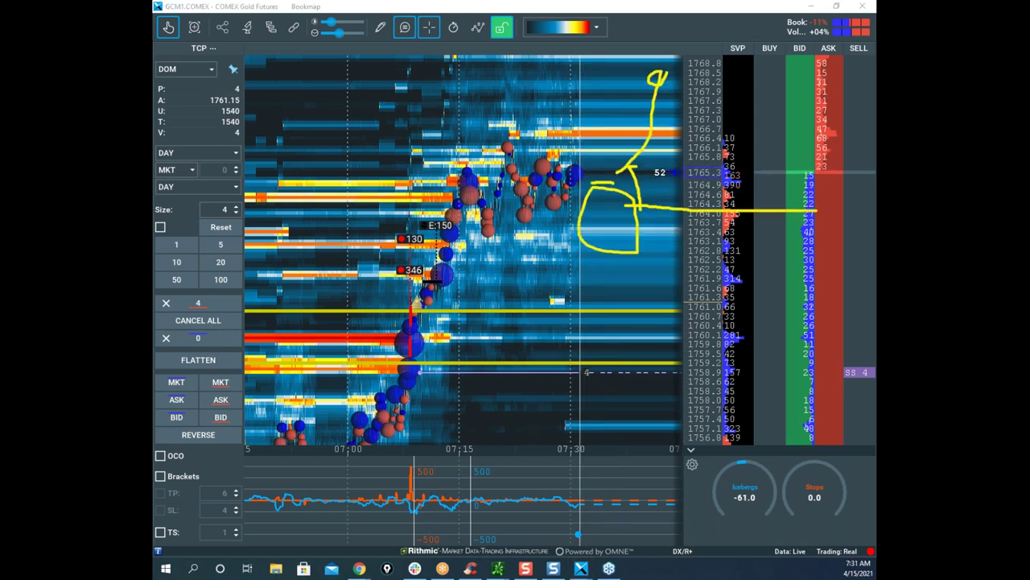
key(Escape)
Step: Circle the price ladder beside the sell-stop order near 1758.9, sketch a double arrow between about 1761.5 and 1759, and clear the annotations
drag(831, 345, 810, 365)
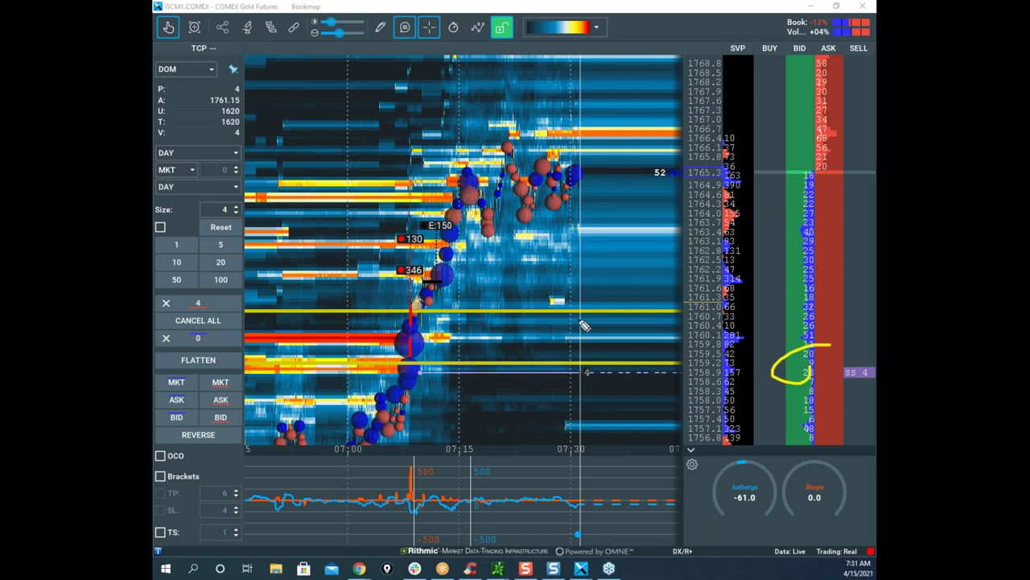
drag(582, 293, 570, 357)
mouse_move(561, 347)
mouse_down()
mouse_move(593, 349)
mouse_move(600, 325)
mouse_up()
drag(572, 290, 595, 307)
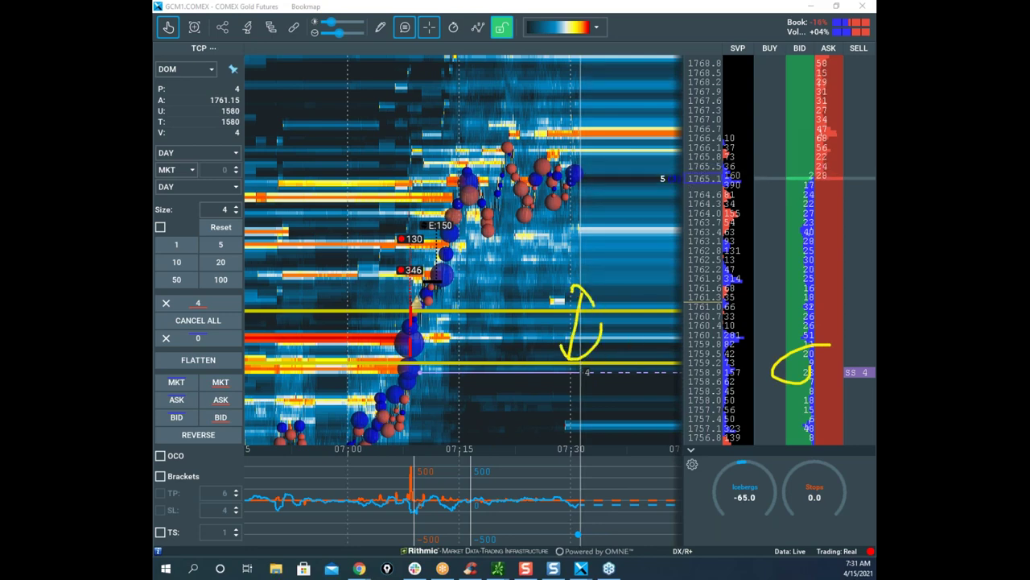
key(Escape)
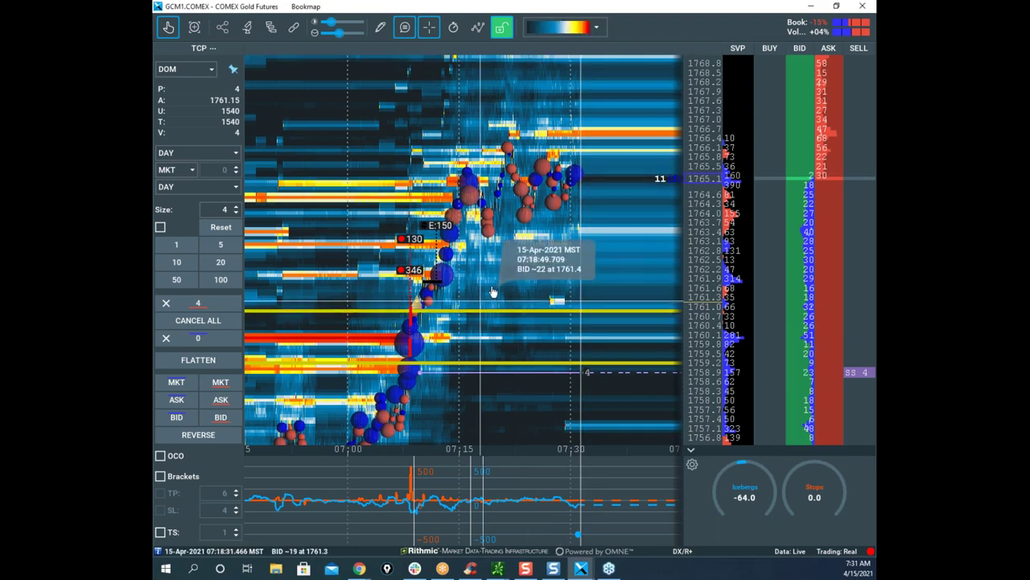
Step: Switch to thinkorswim's hourly /GC chart and maximize its window
drag(556, 7, 573, 67)
click(820, 66)
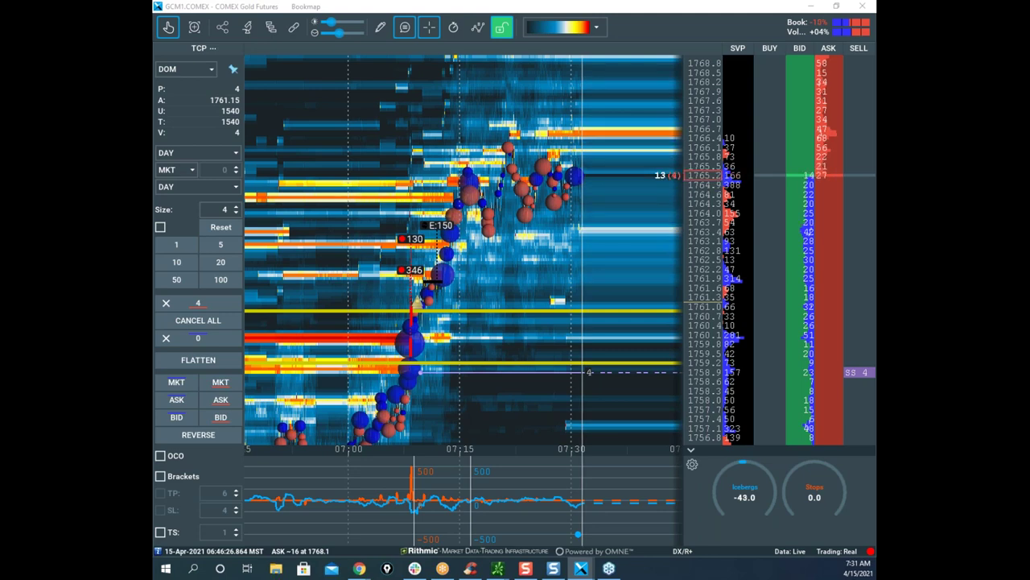
drag(153, 128, 463, 125)
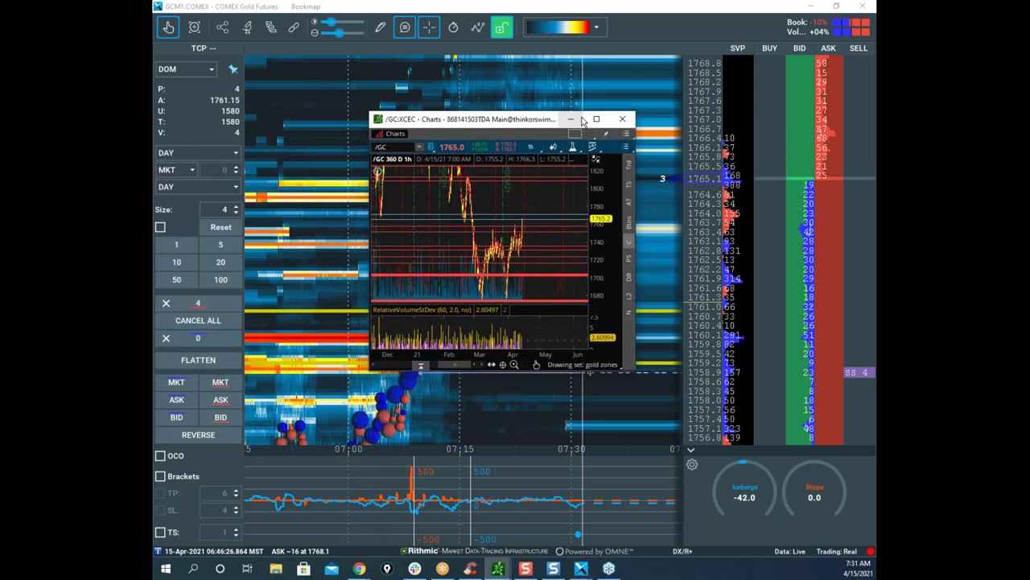
click(597, 122)
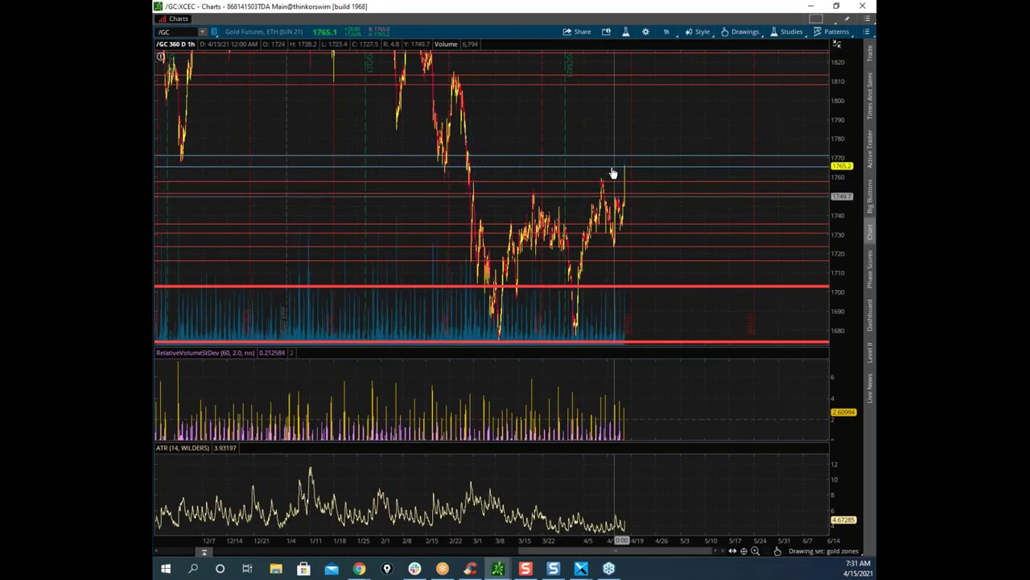
Step: Circle gold's latest high, sketch a pullback to about 1746 followed by a rise to about 1793, and clear the annotations
key(e)
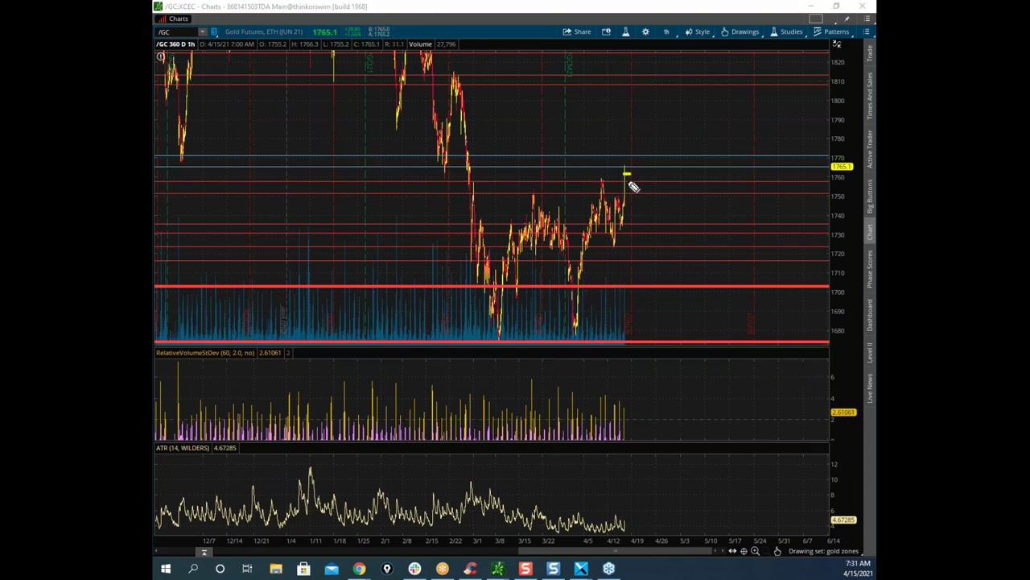
drag(623, 171, 636, 177)
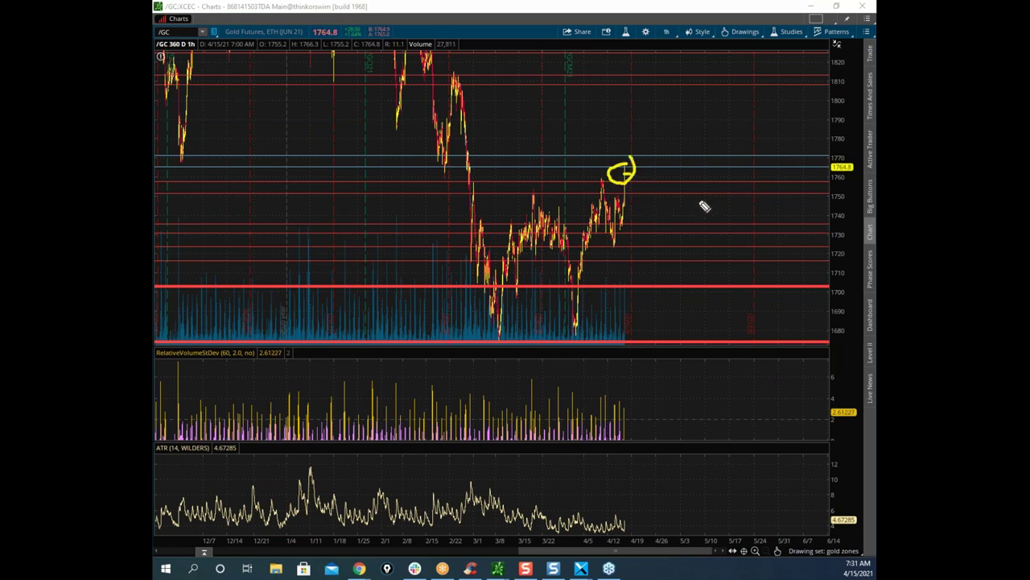
drag(622, 167, 628, 174)
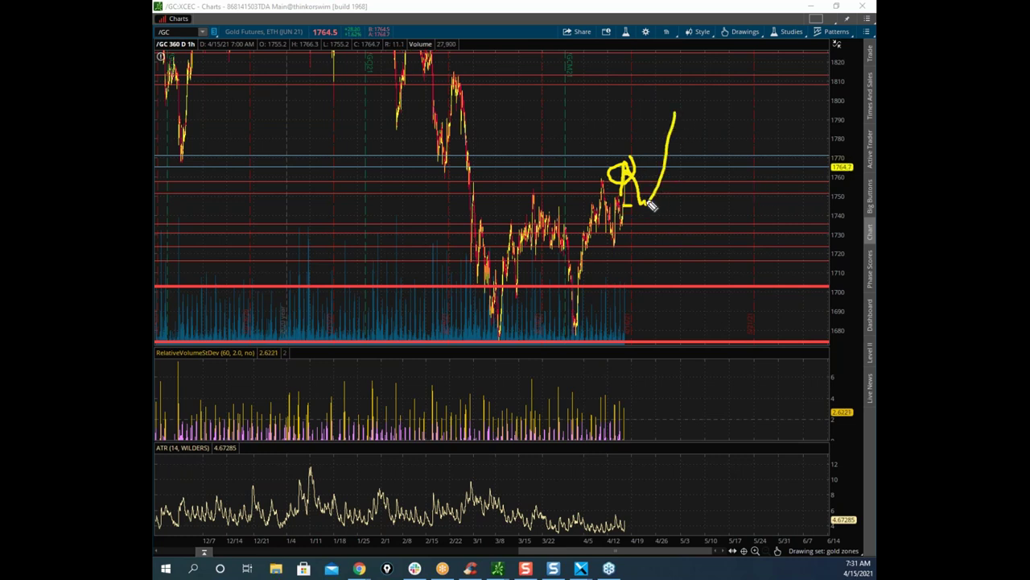
key(Escape)
Step: Switch to Bookmap's E-mini S&P 500 chart and examine the stop spike and price move at 07:30
mouse_move(635, 11)
mouse_down()
mouse_move(659, 37)
mouse_move(382, 82)
mouse_up()
drag(154, 11, 722, 1)
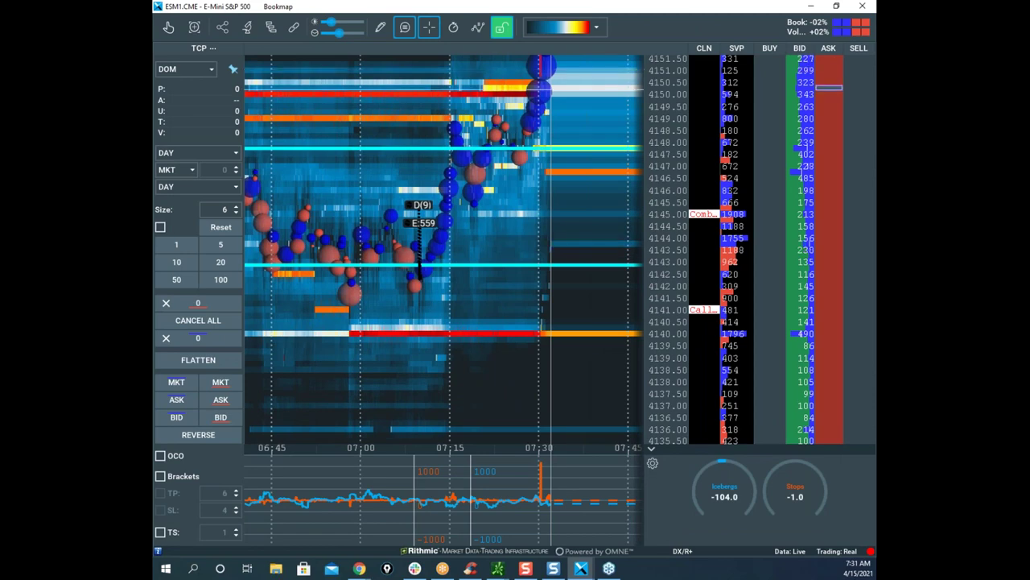
click(168, 29)
drag(552, 139, 541, 246)
scroll(532, 236, up, 5)
scroll(531, 237, down, 5)
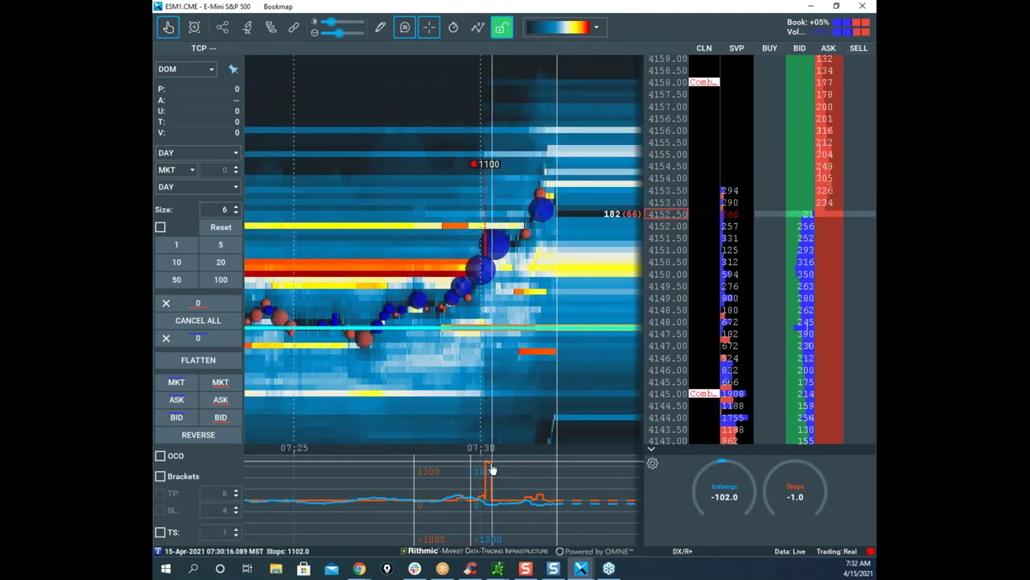
scroll(483, 277, up, 3)
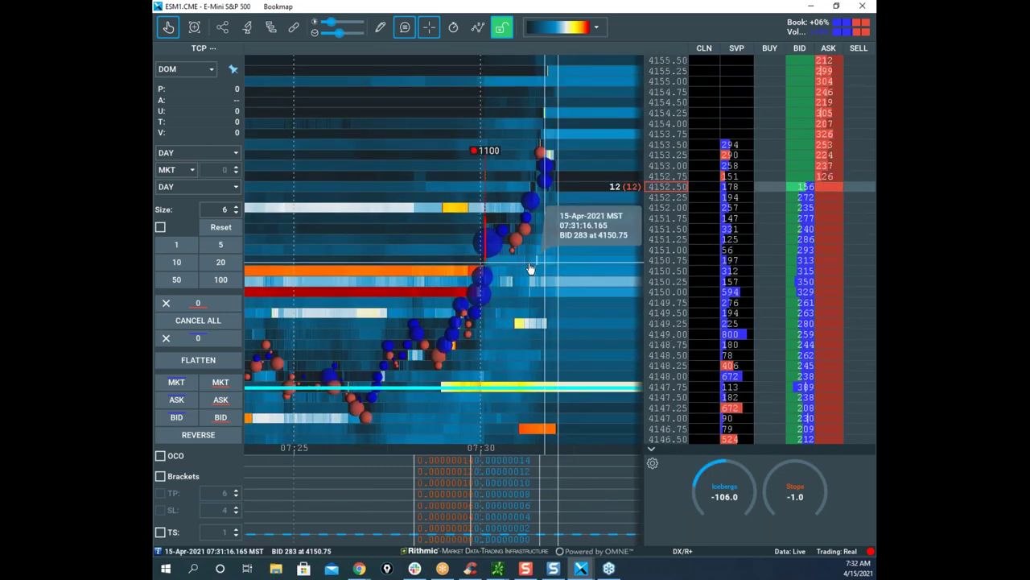
scroll(491, 265, up, 2)
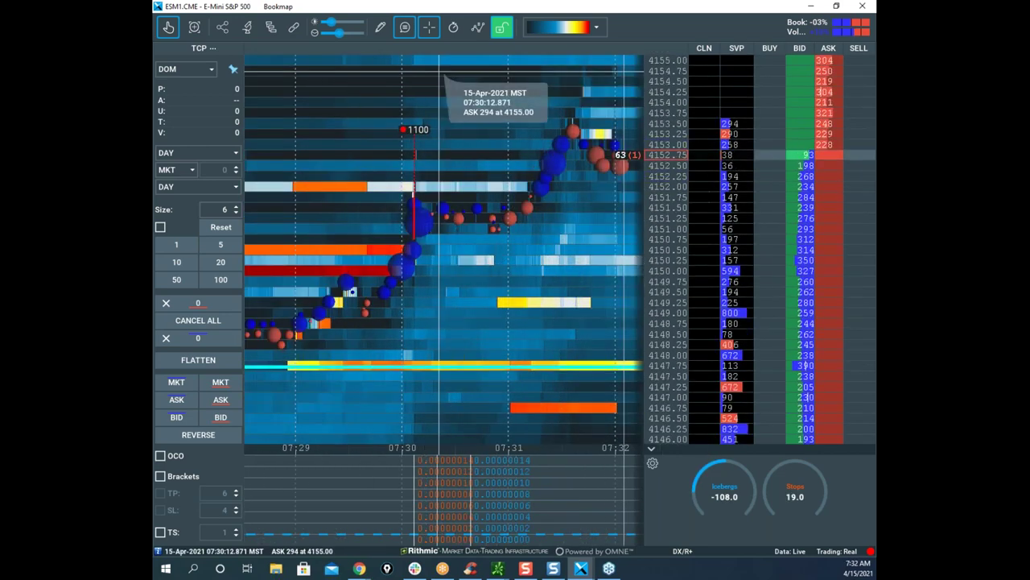
Step: Draw horizontal lines at about 4149.75 and 4152 around the 07:30 stop run on the E-mini S&P 500 chart
click(380, 27)
click(417, 169)
scroll(435, 177, up, 2)
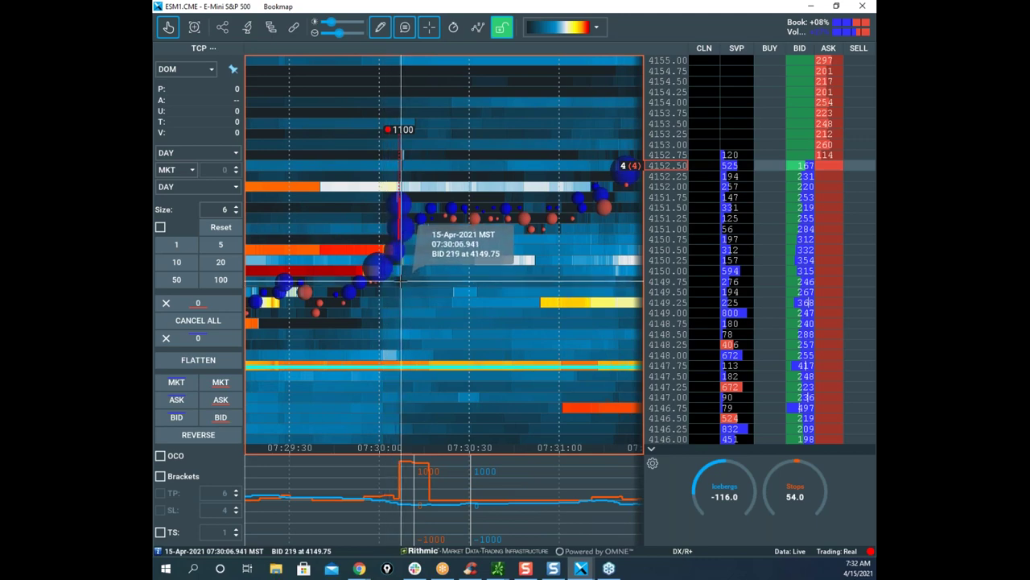
scroll(404, 165, up, 2)
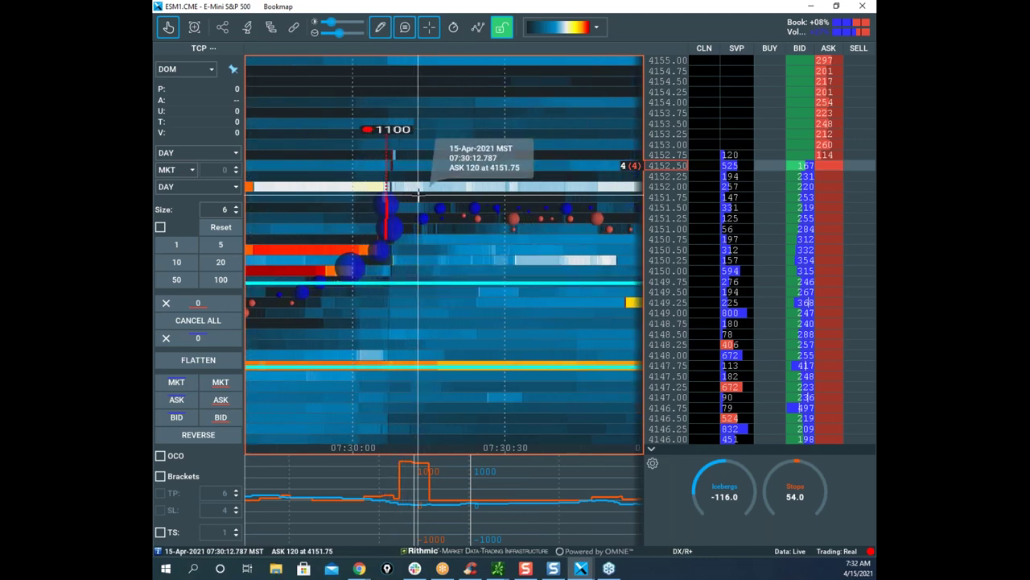
scroll(412, 190, up, 2)
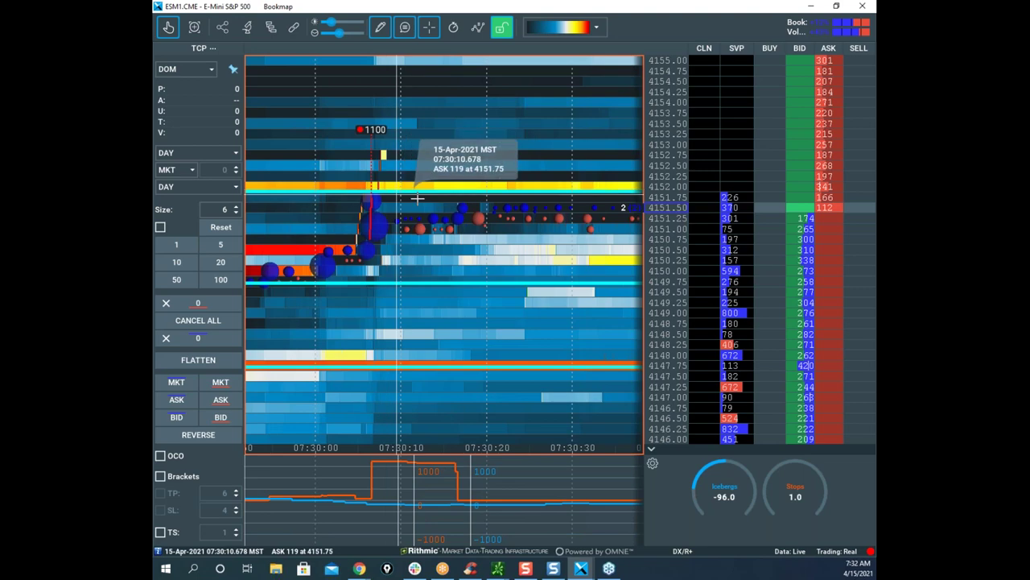
scroll(499, 235, down, 1)
scroll(497, 129, down, 3)
click(381, 28)
click(401, 57)
scroll(552, 173, down, 3)
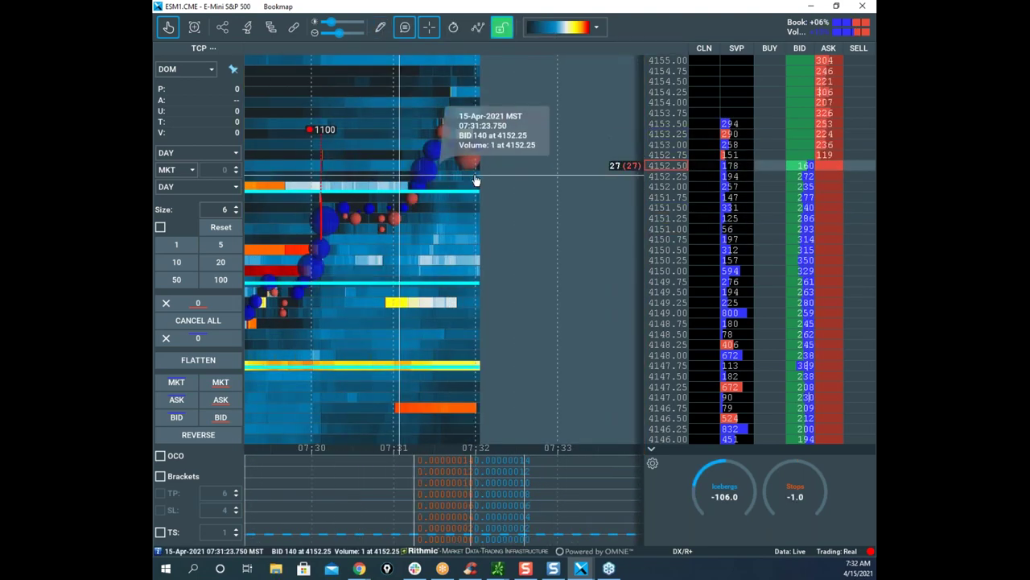
scroll(531, 181, up, 3)
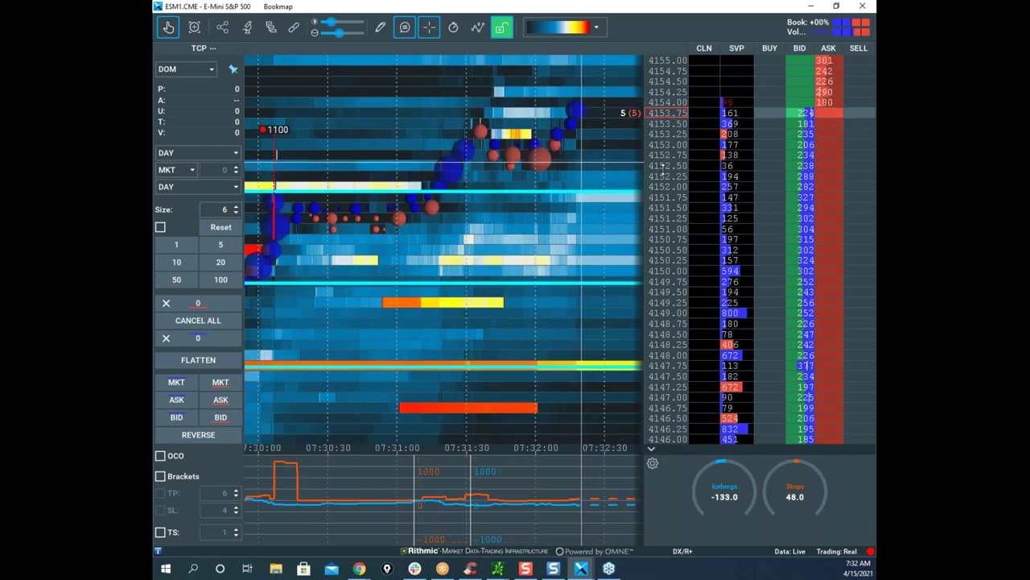
scroll(533, 198, down, 3)
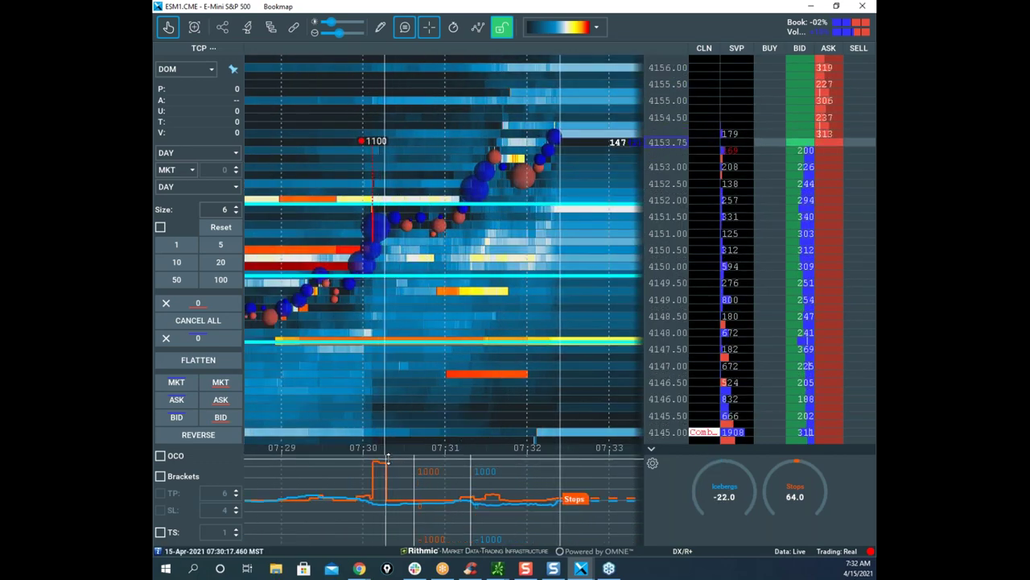
Step: Switch to thinkorswim's hourly /ES chart, outline the swings between about 4106 and 4142, sketch a rise above 4200, and clear the annotations
click(498, 568)
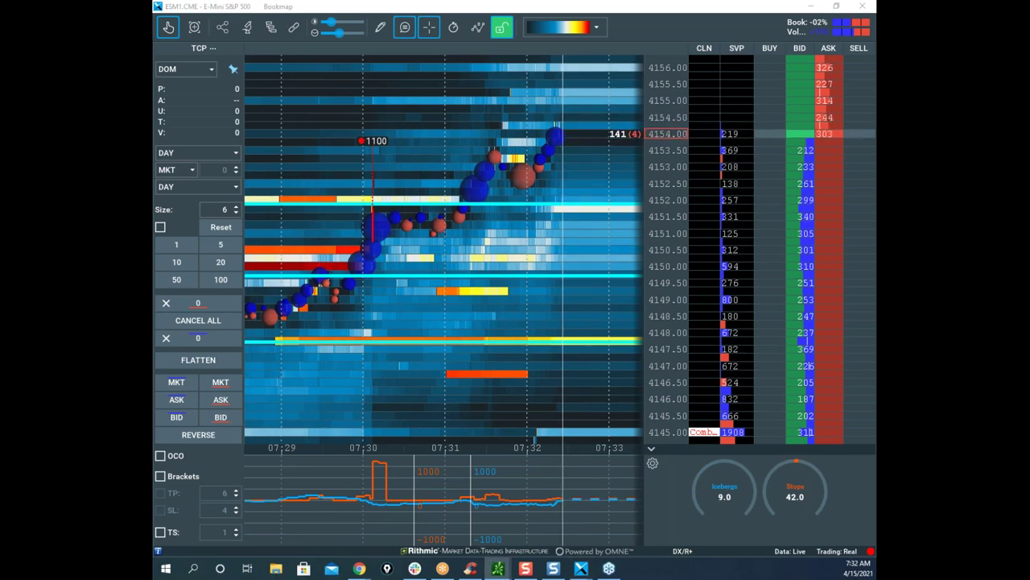
click(711, 206)
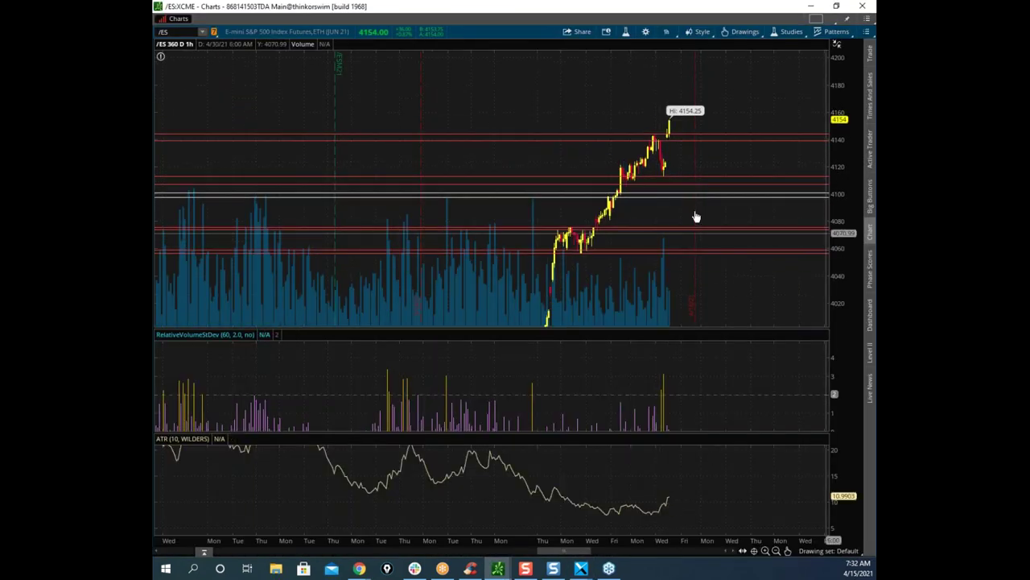
drag(718, 104, 643, 127)
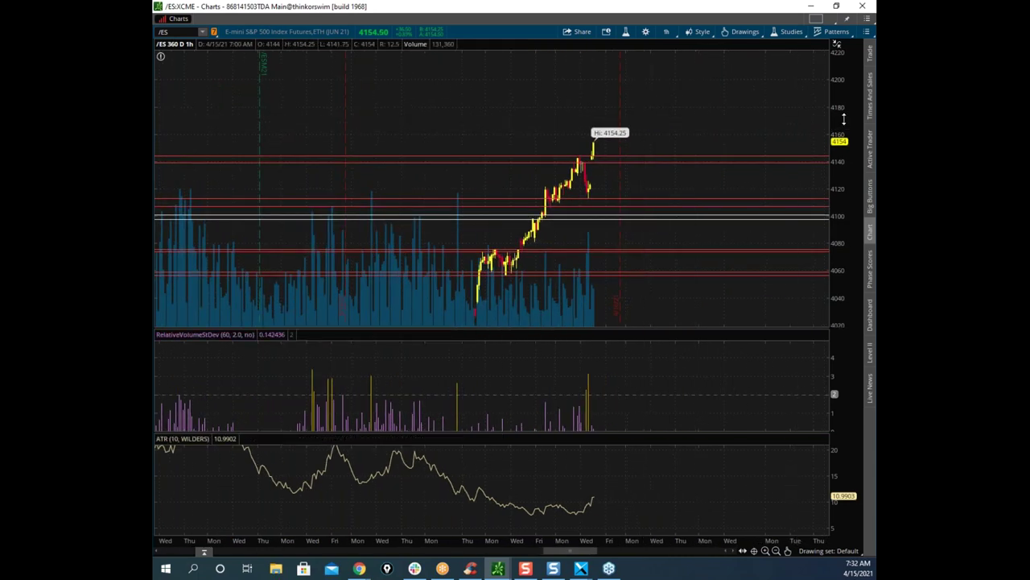
drag(843, 120, 842, 97)
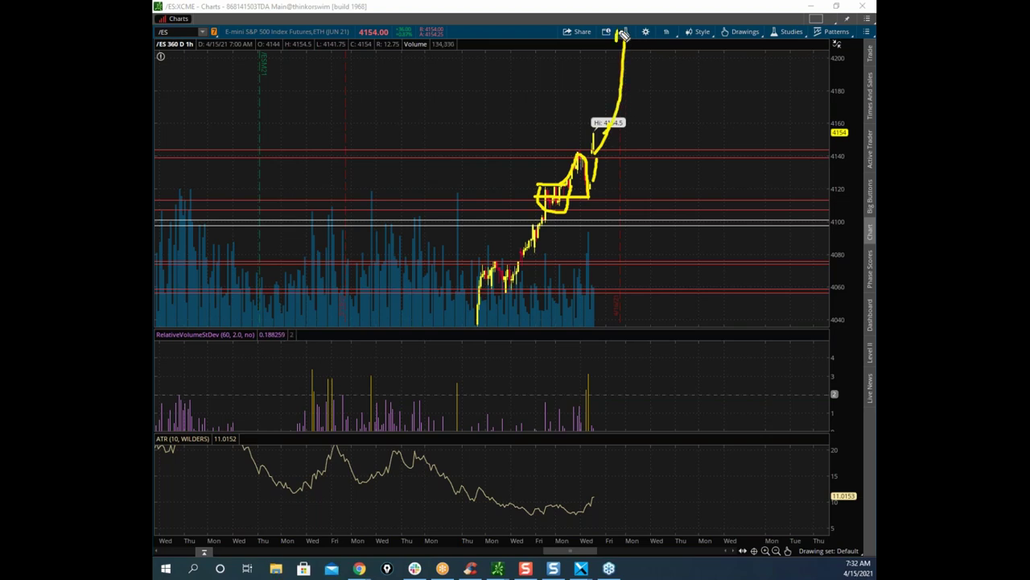
key(Escape)
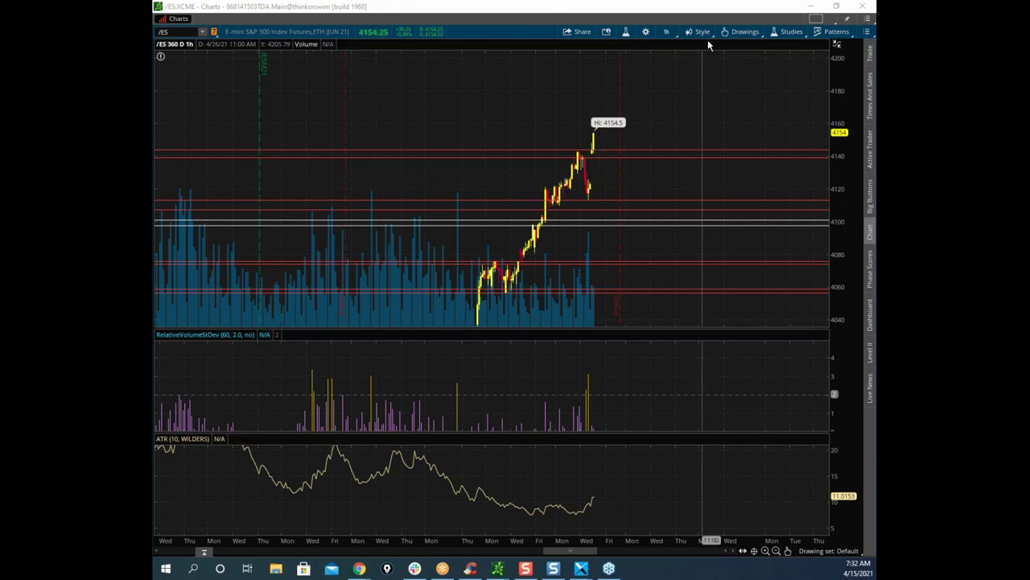
Step: Widen the /ES chart's price range to about 3960 to 4220 to examine the longer rally
mouse_move(689, 9)
mouse_down()
mouse_move(673, 19)
mouse_move(720, 45)
mouse_move(650, 100)
mouse_move(596, 98)
mouse_up()
click(657, 91)
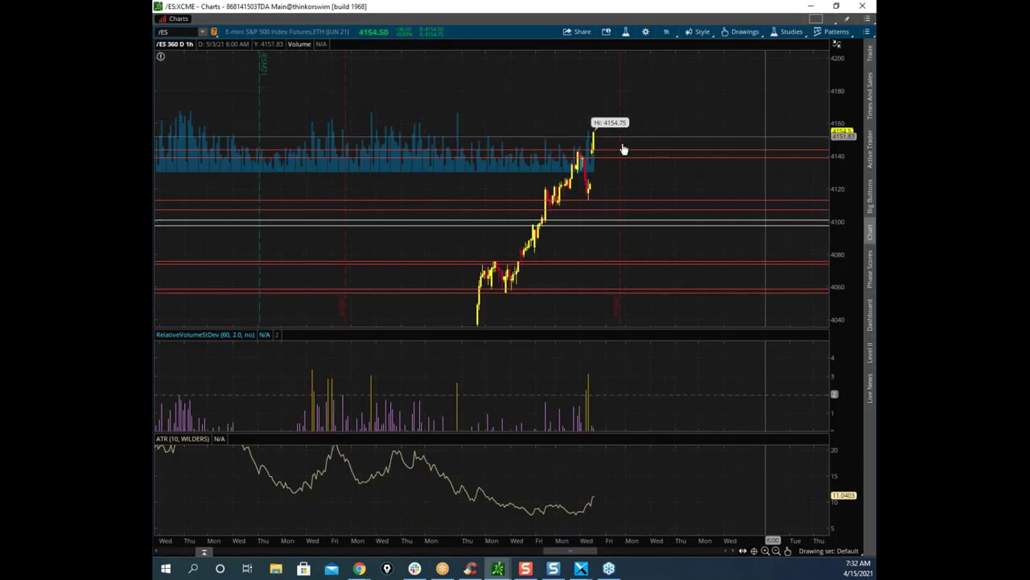
key(ctrl+2)
key(e)
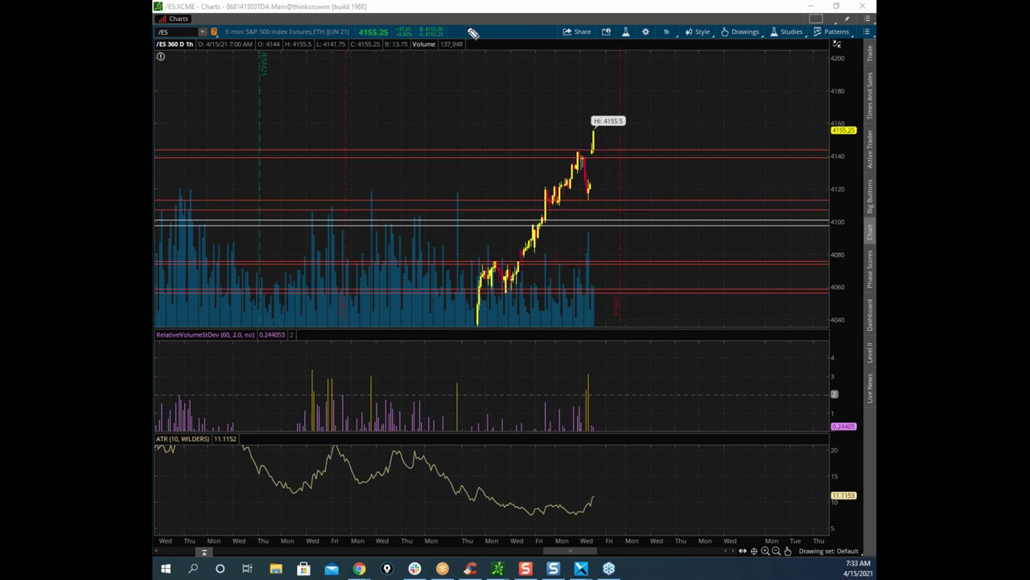
drag(837, 121, 837, 225)
drag(694, 262, 696, 233)
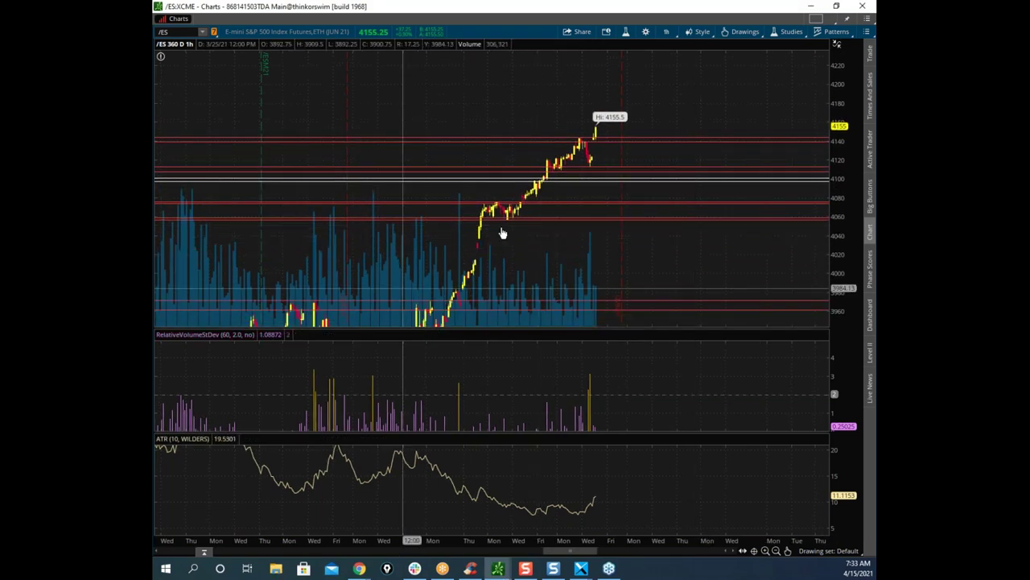
Step: Return to Bookmap's E-mini S&P 500 chart and frame the price action from 07:30 onward
drag(637, 9, 154, 181)
drag(594, 191, 467, 216)
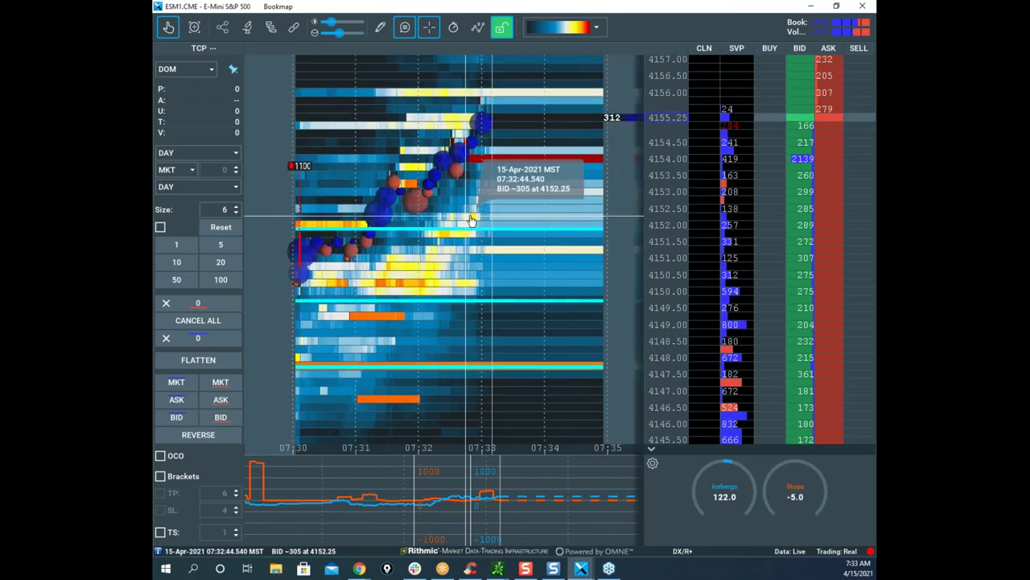
scroll(472, 215, down, 1)
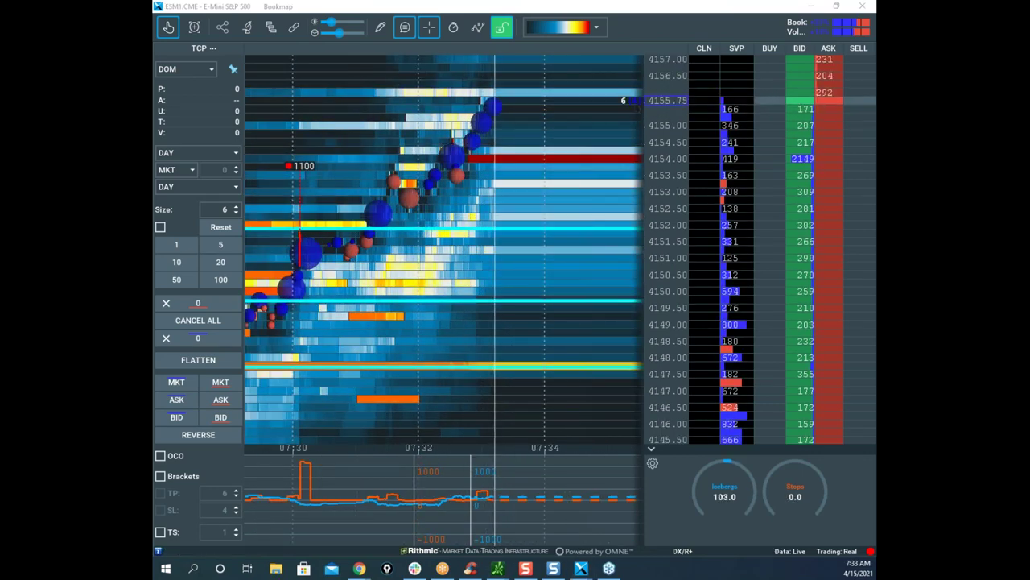
Step: Circle price at the 4152 line, underline the levels near 4152 and 4149.75, circle the 07:30 stop spike, and clear the annotations
drag(406, 218, 465, 238)
drag(329, 297, 395, 300)
mouse_move(285, 459)
mouse_down()
mouse_move(341, 486)
mouse_move(335, 450)
mouse_up()
drag(396, 319, 412, 315)
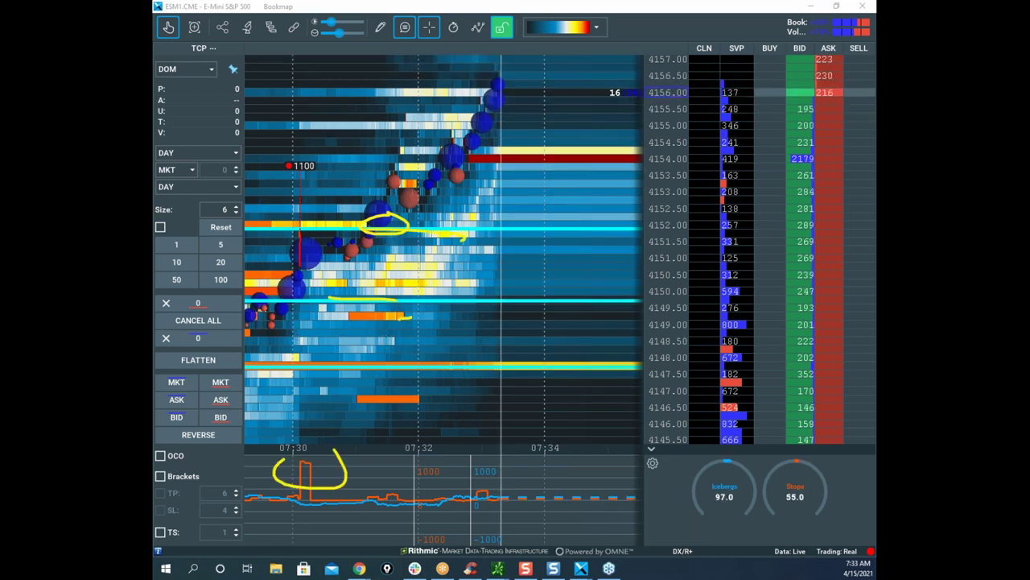
key(Escape)
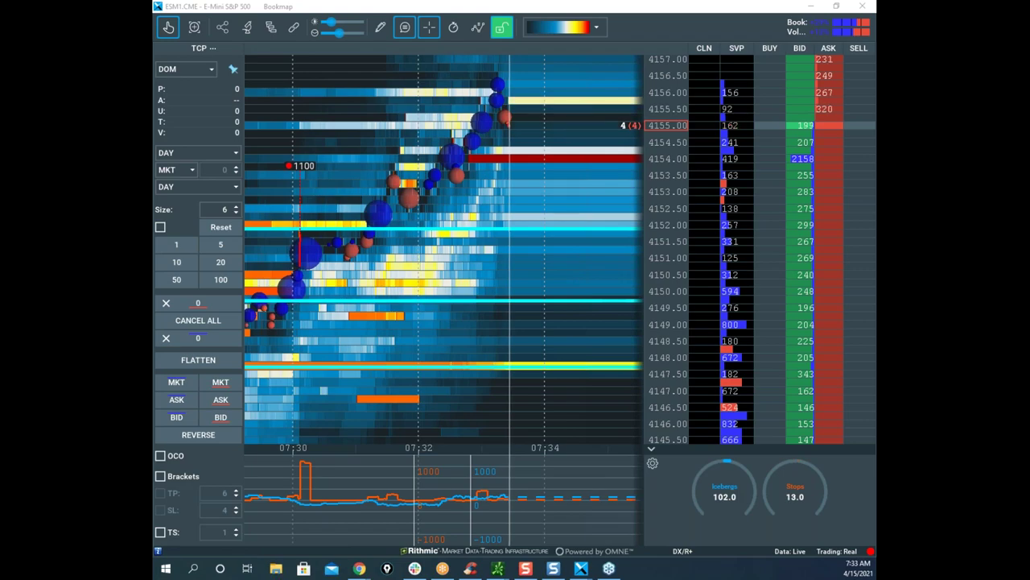
Step: Bring up Bookmap's E-mini Nasdaq-100 chart full size and frame the price action around the 07:33 stop spike
drag(153, 121, 749, 74)
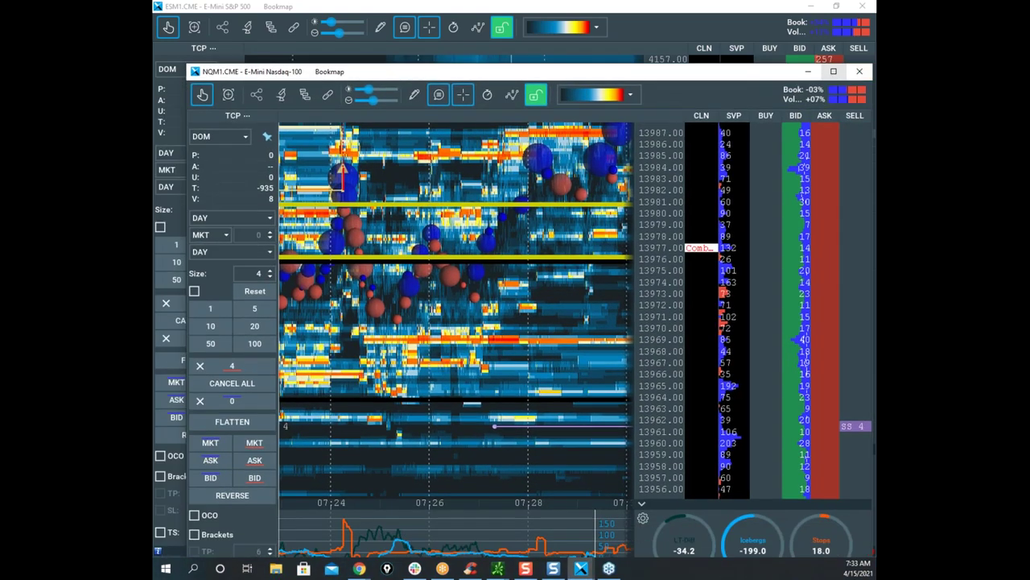
click(833, 71)
drag(589, 173, 508, 268)
scroll(534, 201, down, 2)
scroll(534, 201, down, 1)
drag(534, 202, 533, 264)
scroll(540, 270, down, 1)
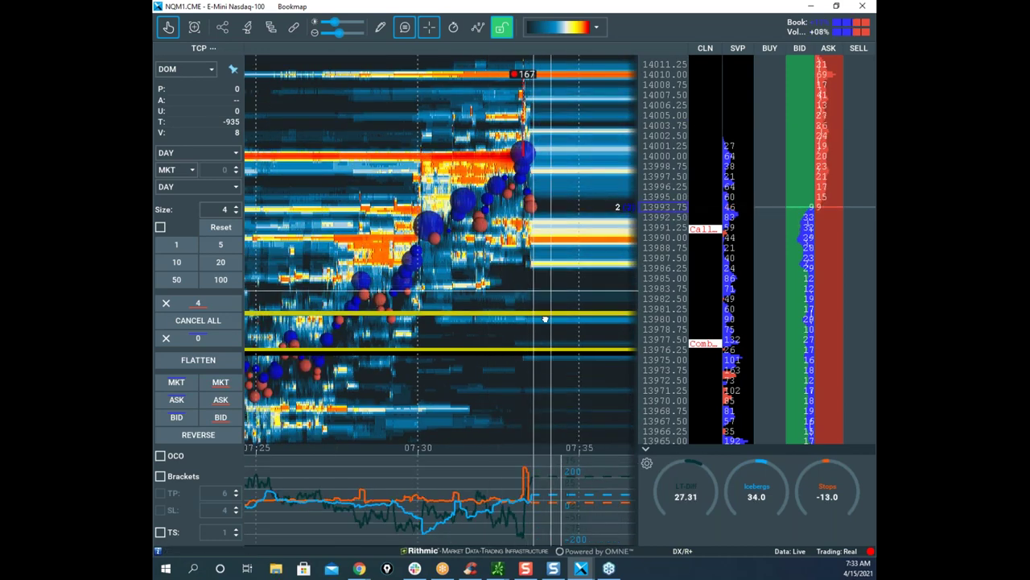
scroll(545, 319, up, 5)
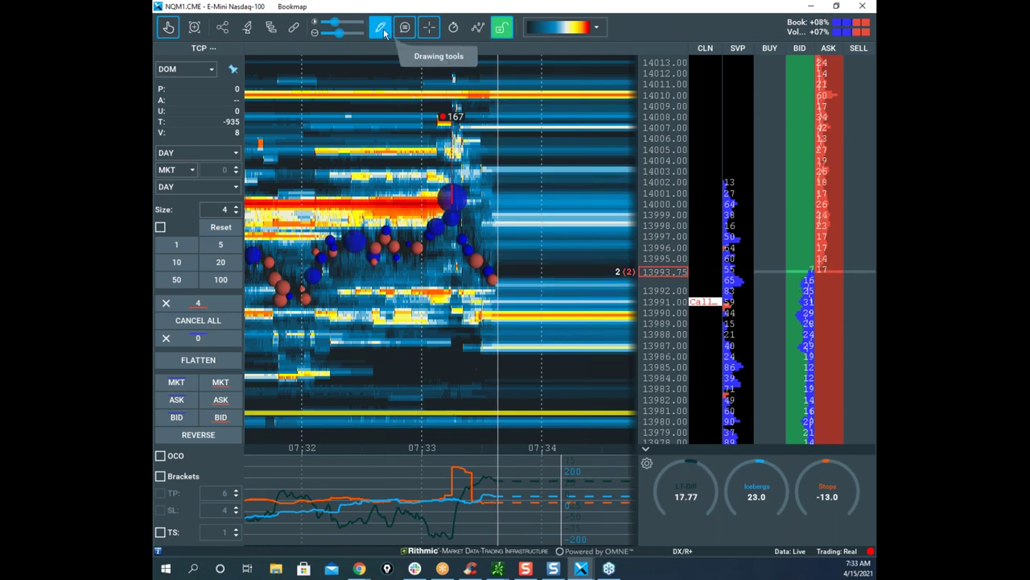
Step: Draw yellow horizontal lines at 14002 and about 13993 on the Nasdaq-100 chart
click(384, 32)
click(464, 173)
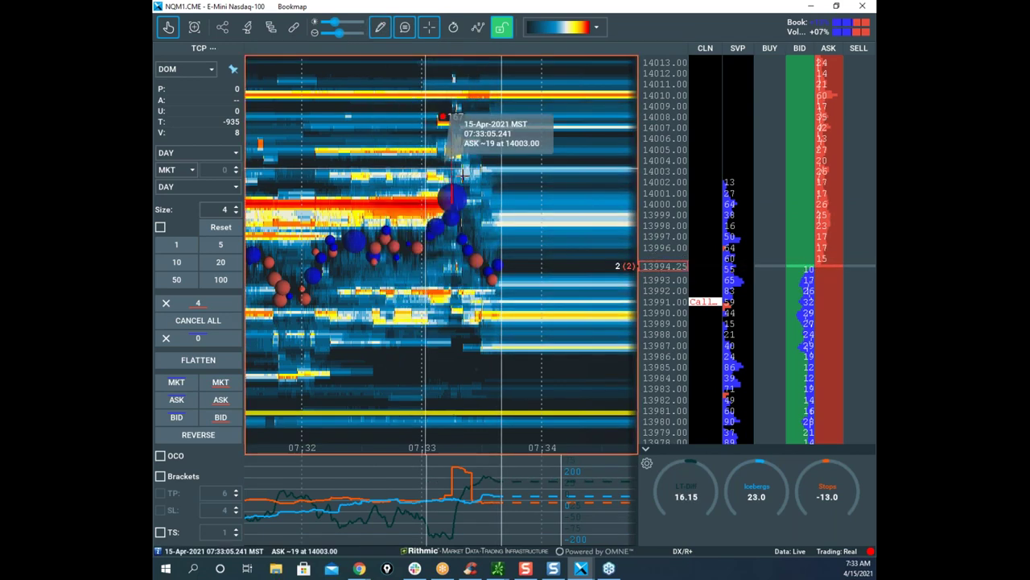
scroll(464, 176, up, 3)
click(415, 182)
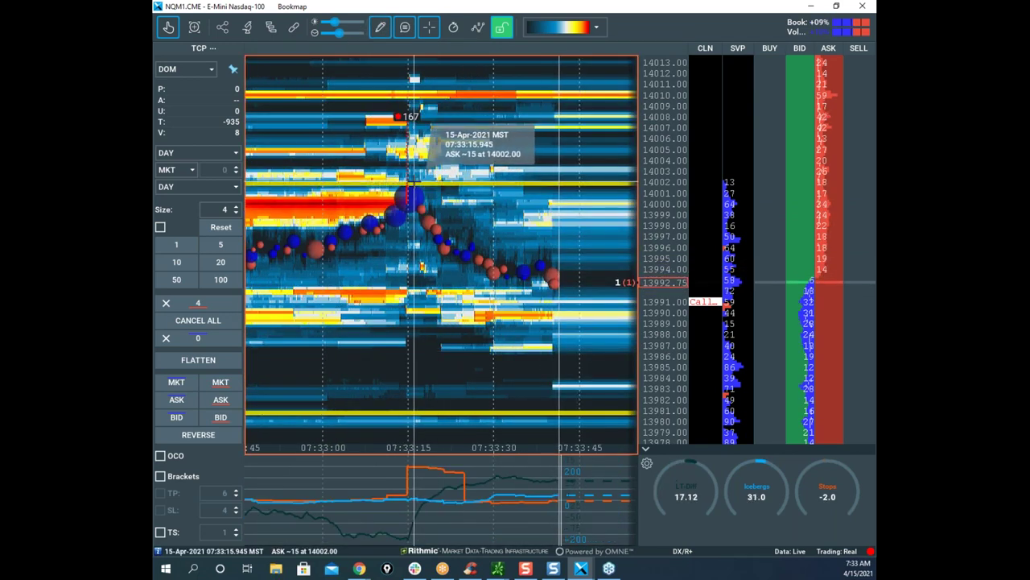
scroll(413, 277, up, 2)
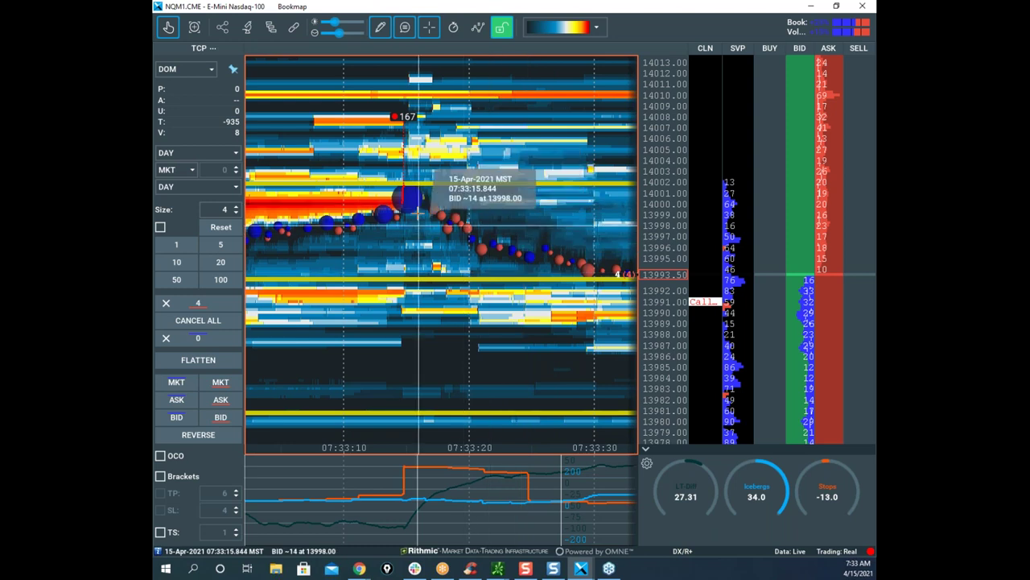
Step: Circle price just before the 07:33 stop spike, mark the level near 13990, and clear the annotations
key(ctrl+z)
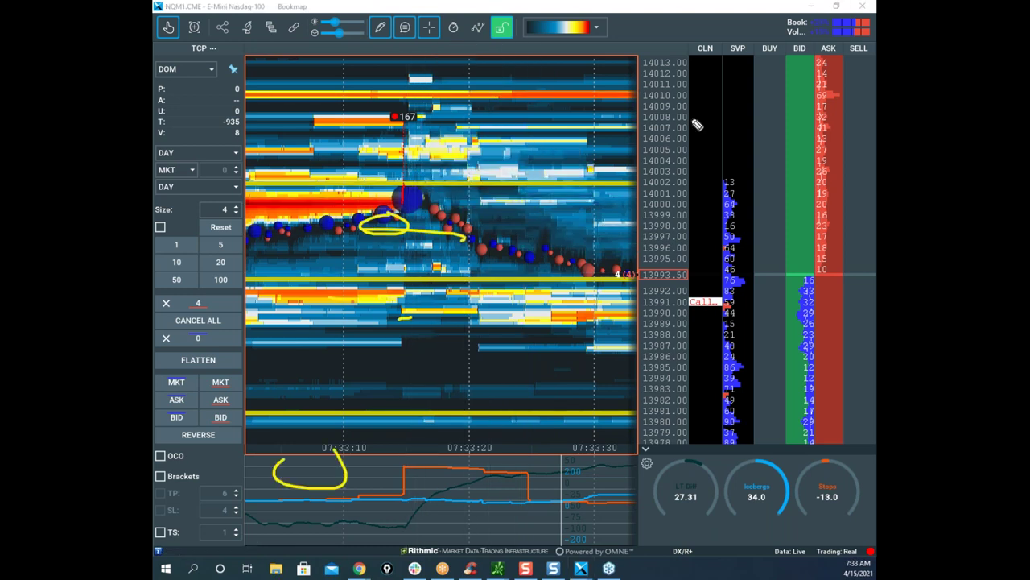
key(Escape)
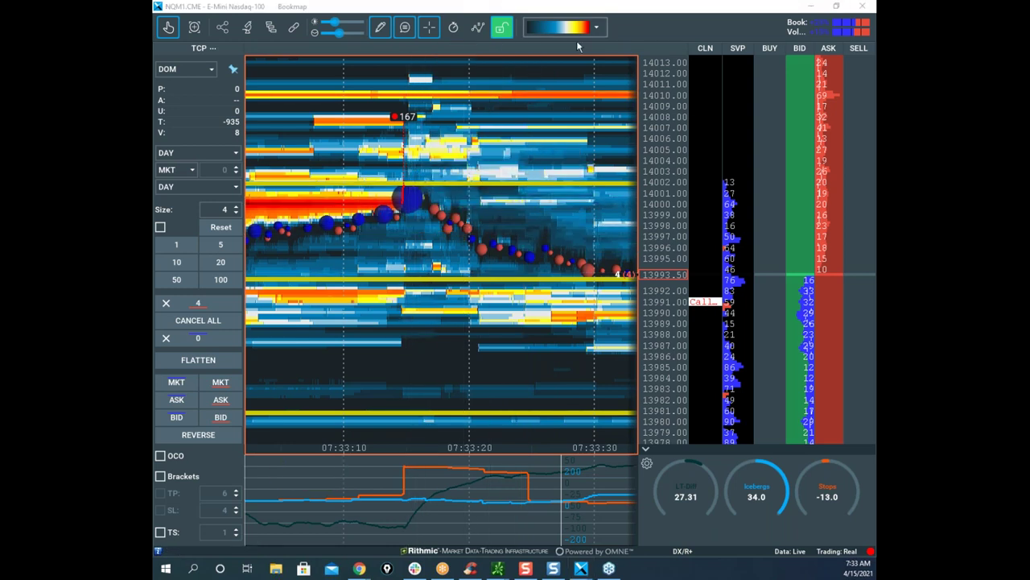
click(378, 31)
click(417, 57)
Step: Examine the 167-contract stop run at 07:33:14 in detail, including the price action before and after it
drag(520, 249, 537, 348)
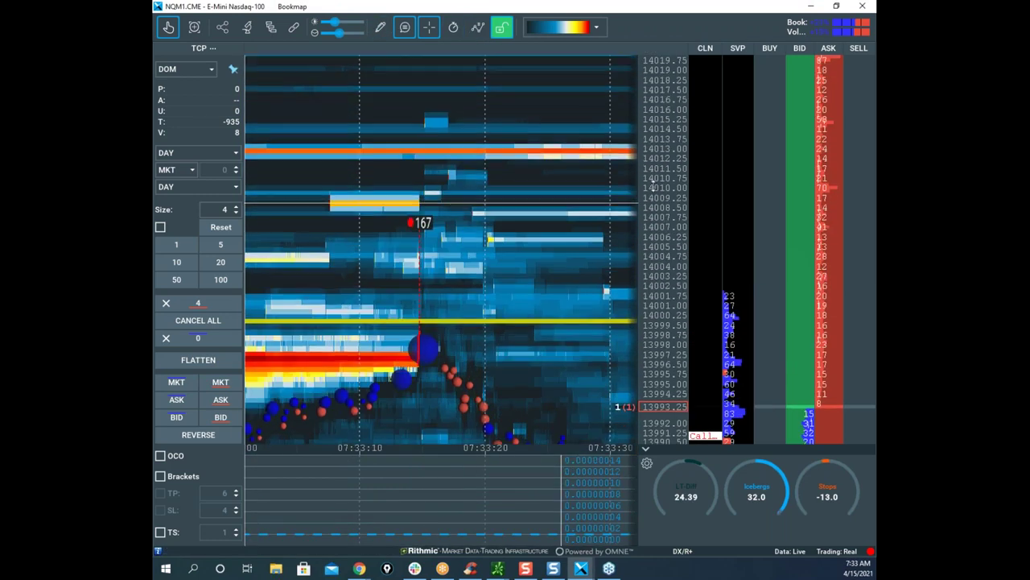
scroll(407, 213, up, 5)
scroll(481, 195, up, 3)
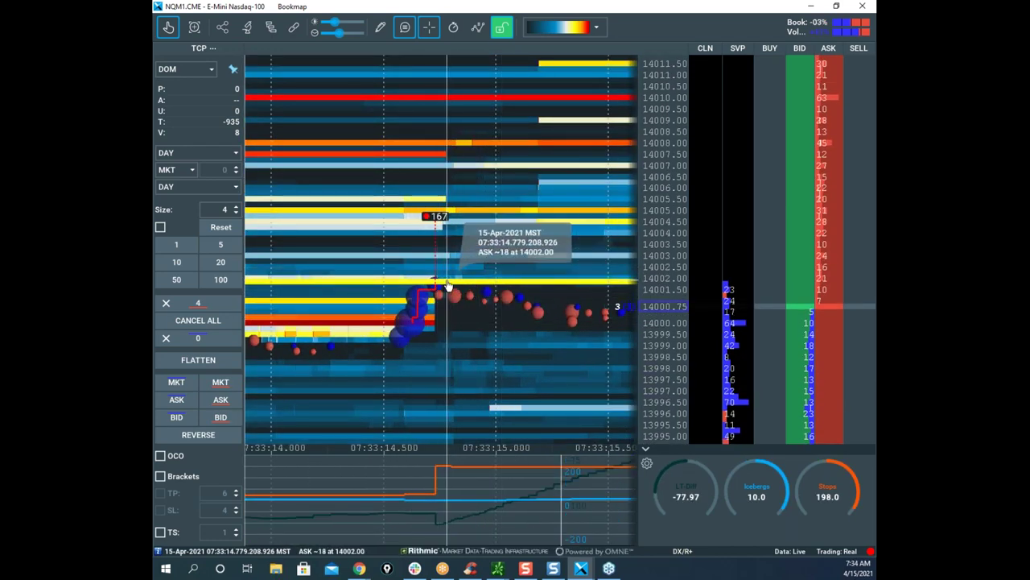
scroll(524, 230, down, 5)
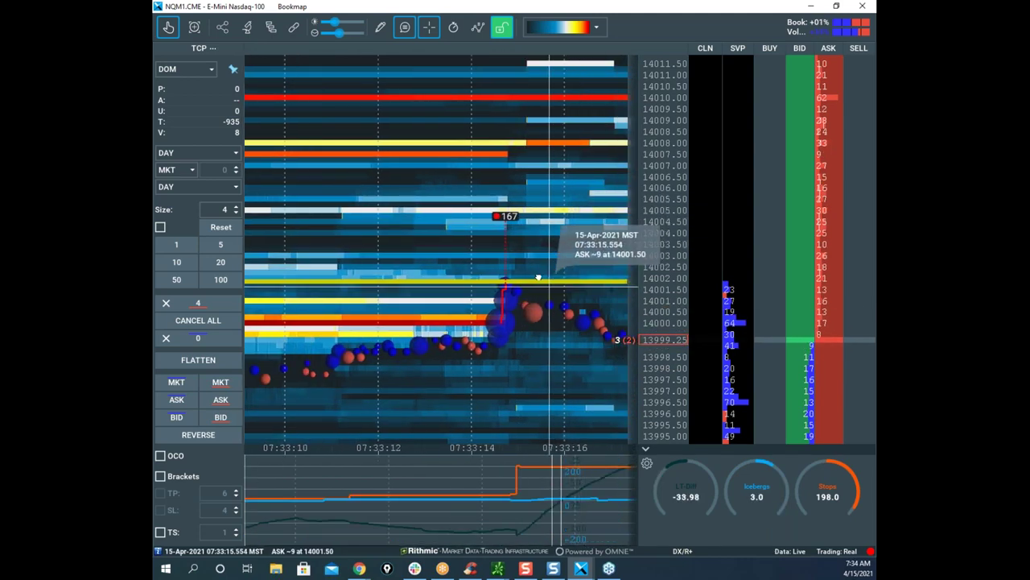
scroll(552, 256, down, 8)
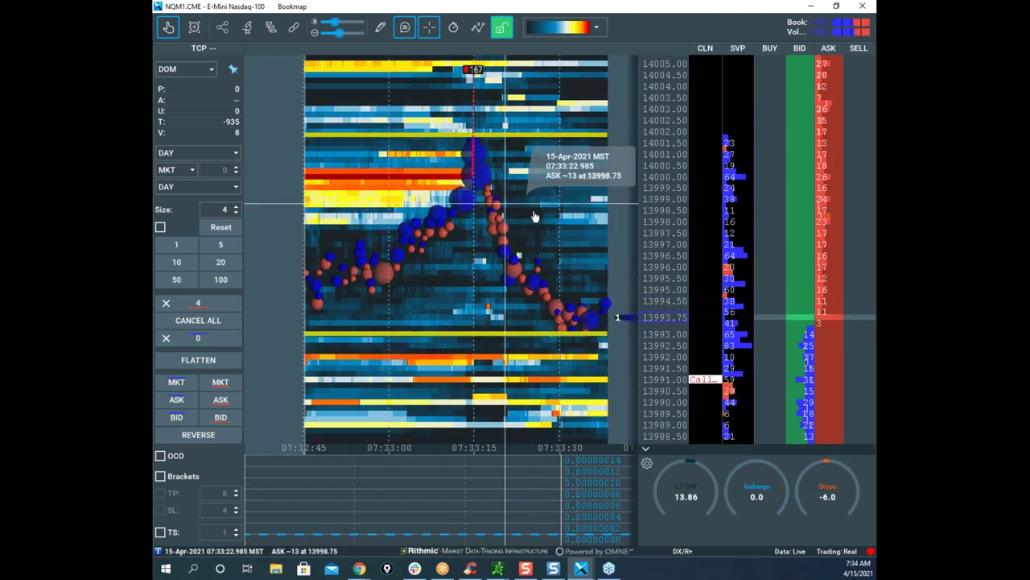
scroll(532, 222, down, 8)
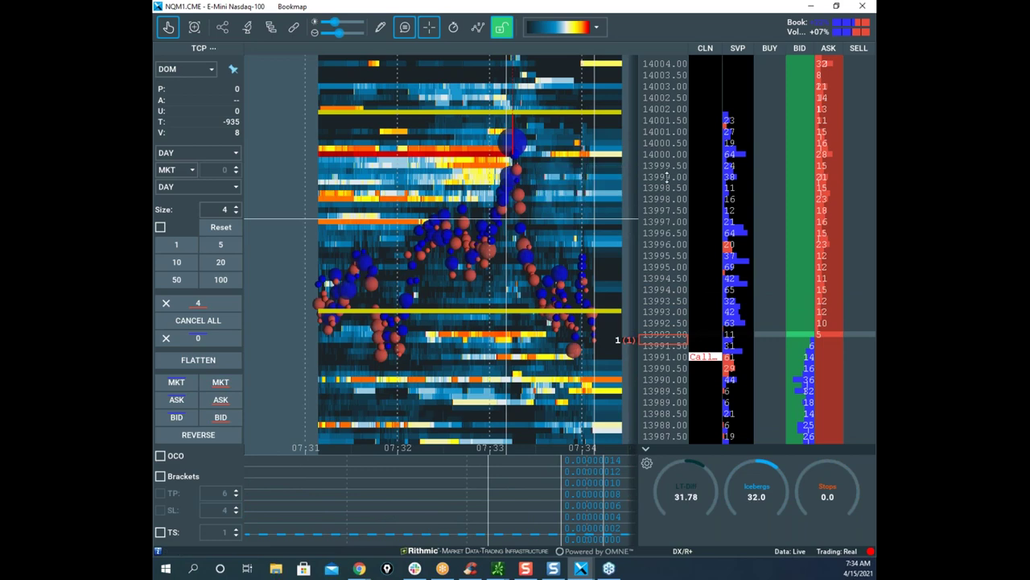
Step: Sketch price swings between the 13993 and 14002 lines, circle the lows and nearby bids, and clear the annotations
drag(564, 249, 502, 229)
scroll(665, 227, down, 3)
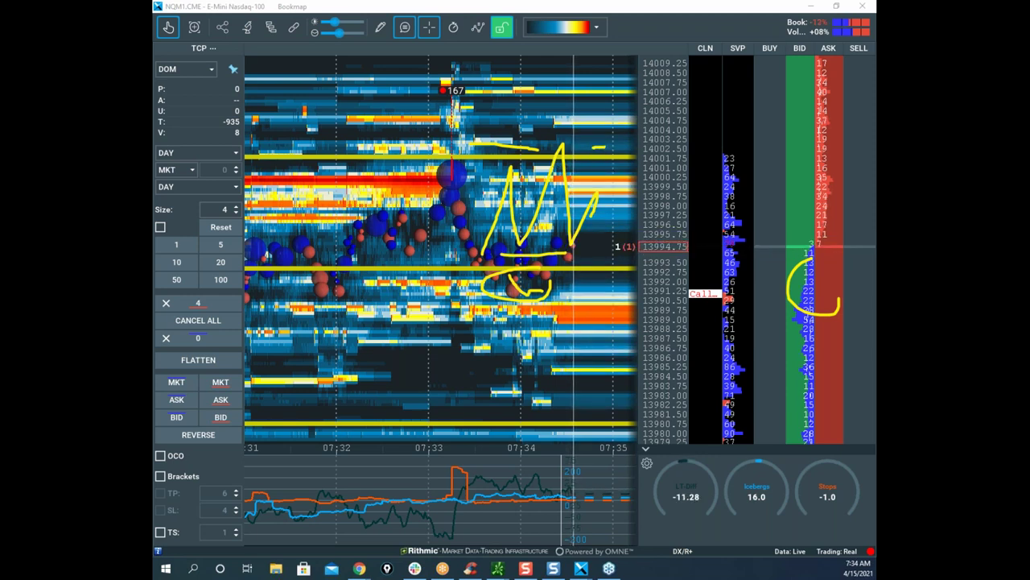
key(Escape)
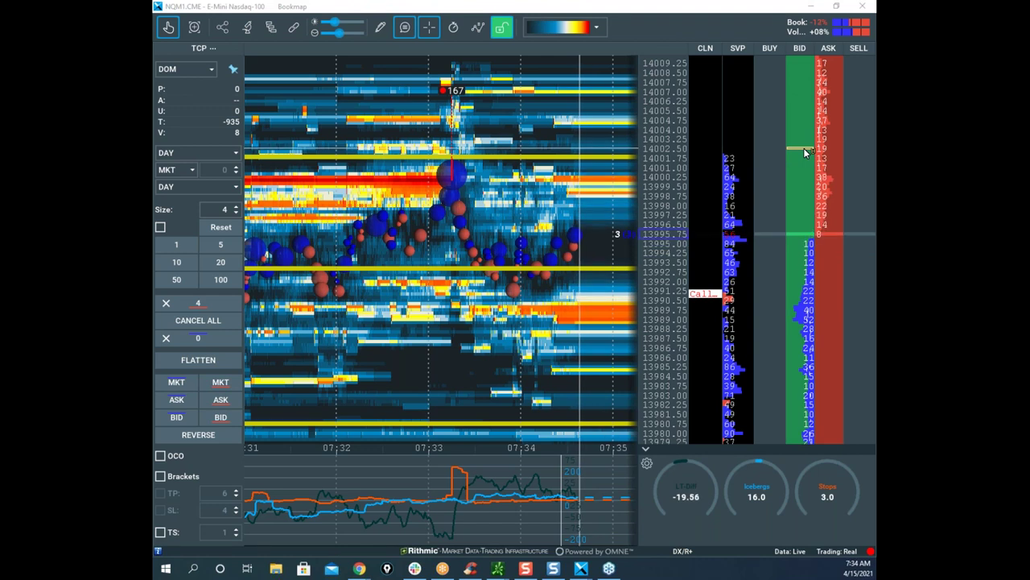
Step: Place a 4-contract buy stop order at 14002.50, just above the 14002 line
click(805, 153)
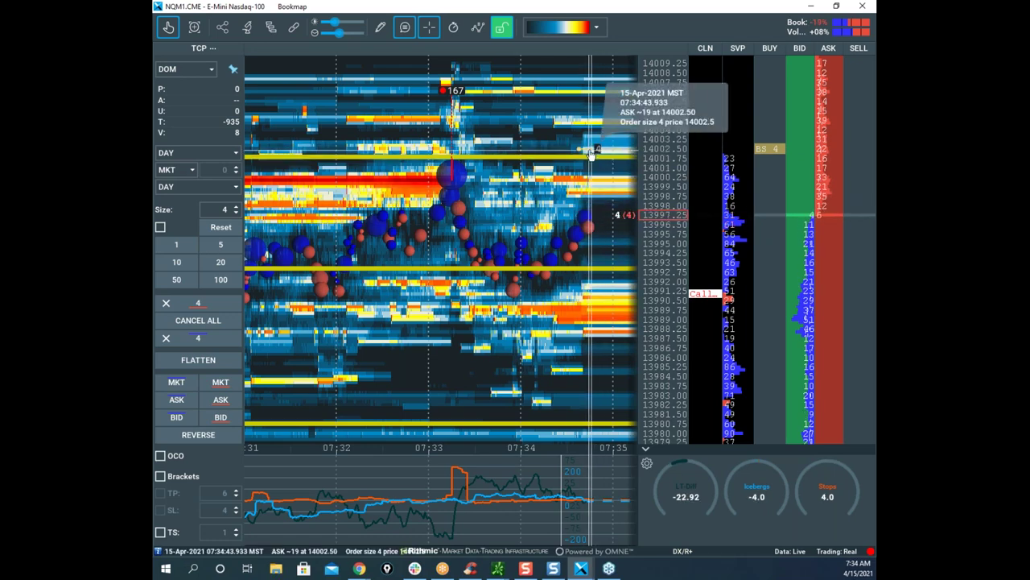
drag(600, 183, 553, 198)
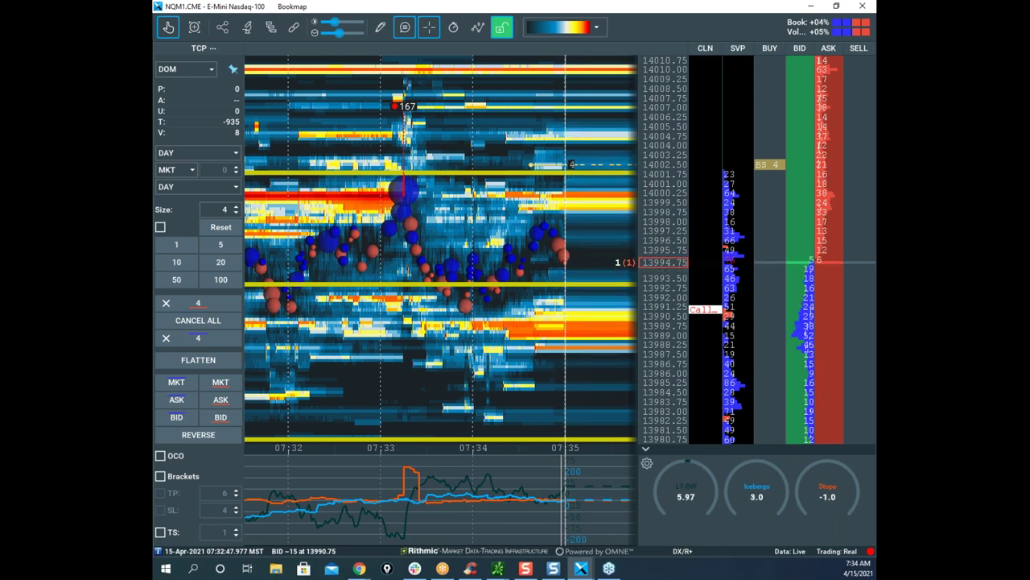
Step: Switch to thinkorswim's /NQ chart, enlarge it, and set its time frame to 360 days hourly
click(498, 569)
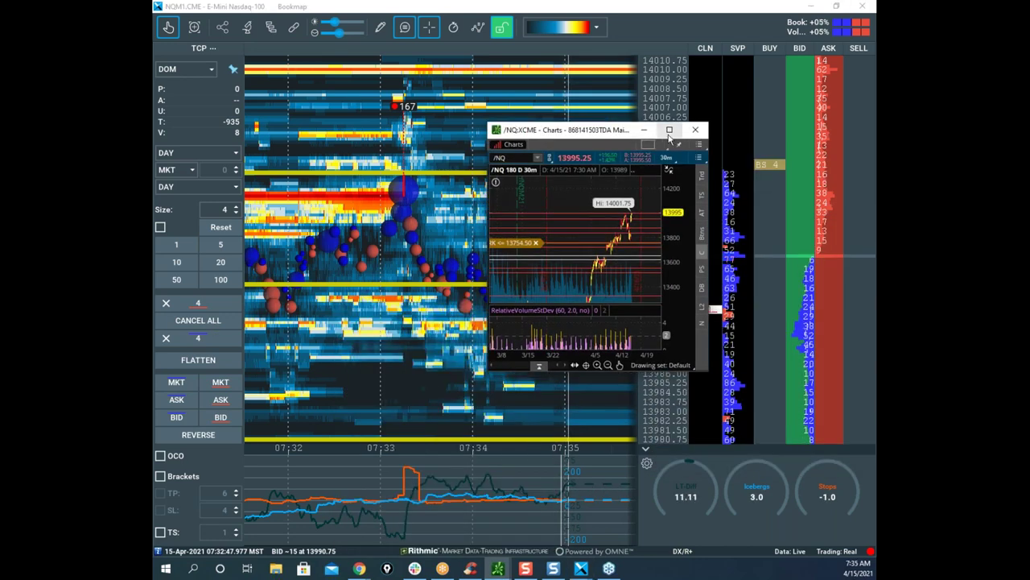
click(674, 131)
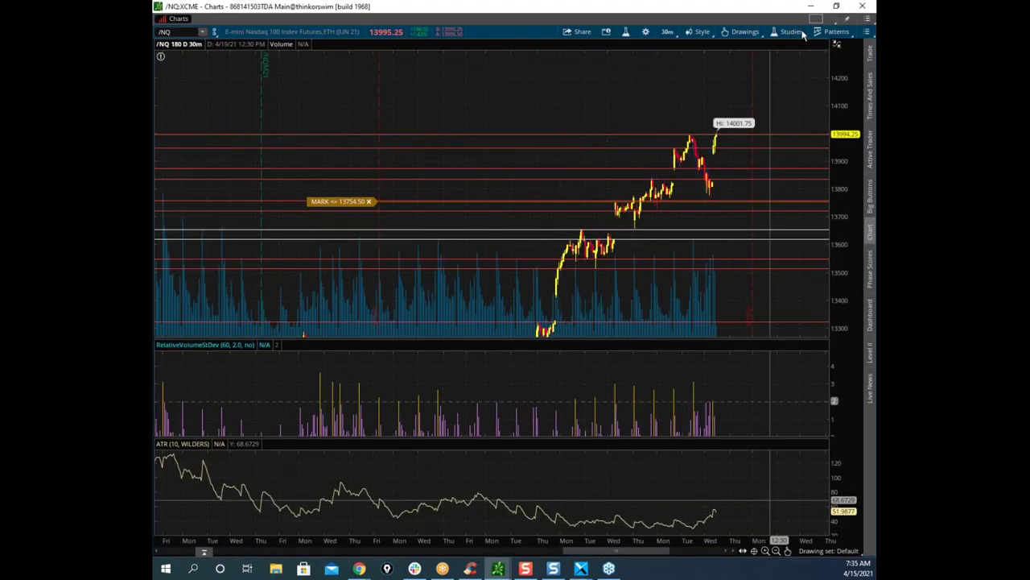
click(667, 31)
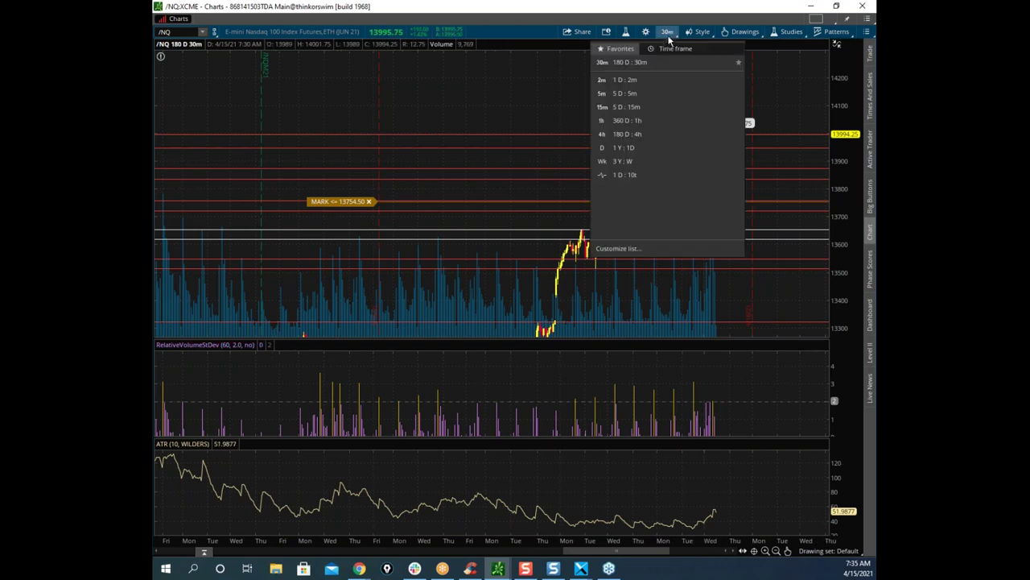
click(645, 122)
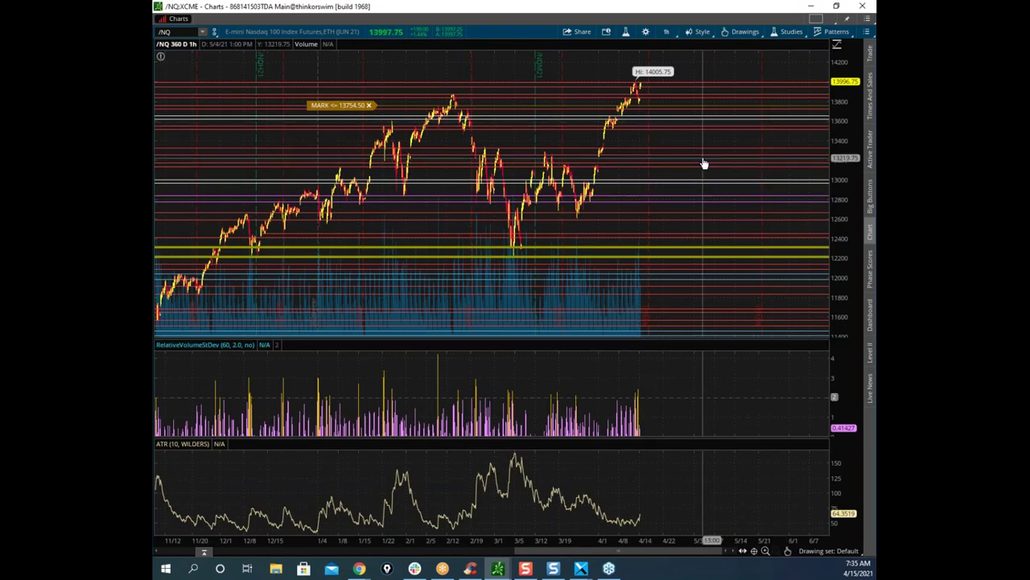
Step: Adjust the /NQ chart's price range to about 13050 to 14350 to examine the rally and the space above it
drag(835, 108, 834, 61)
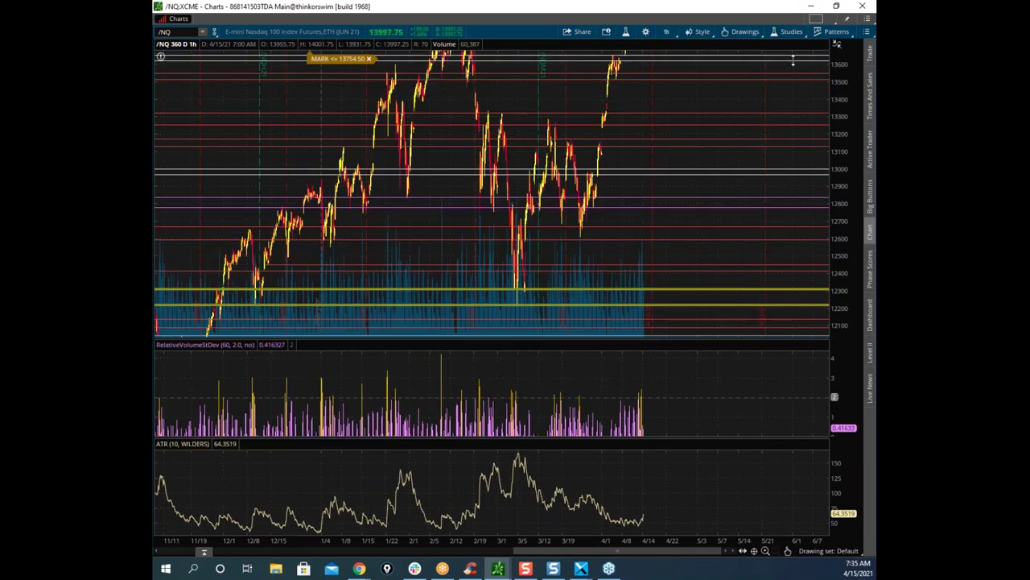
drag(765, 77, 765, 212)
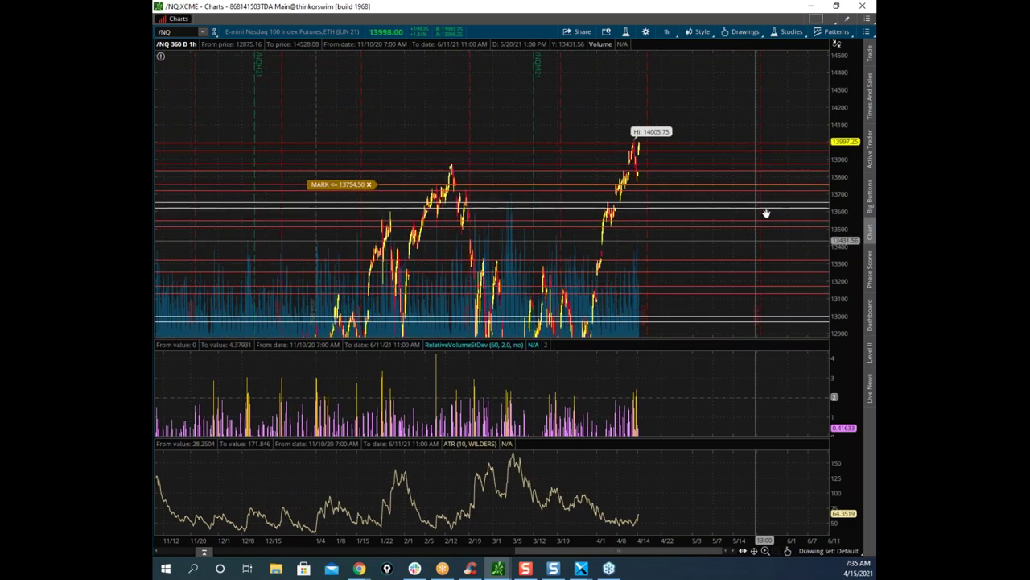
drag(846, 92, 846, 76)
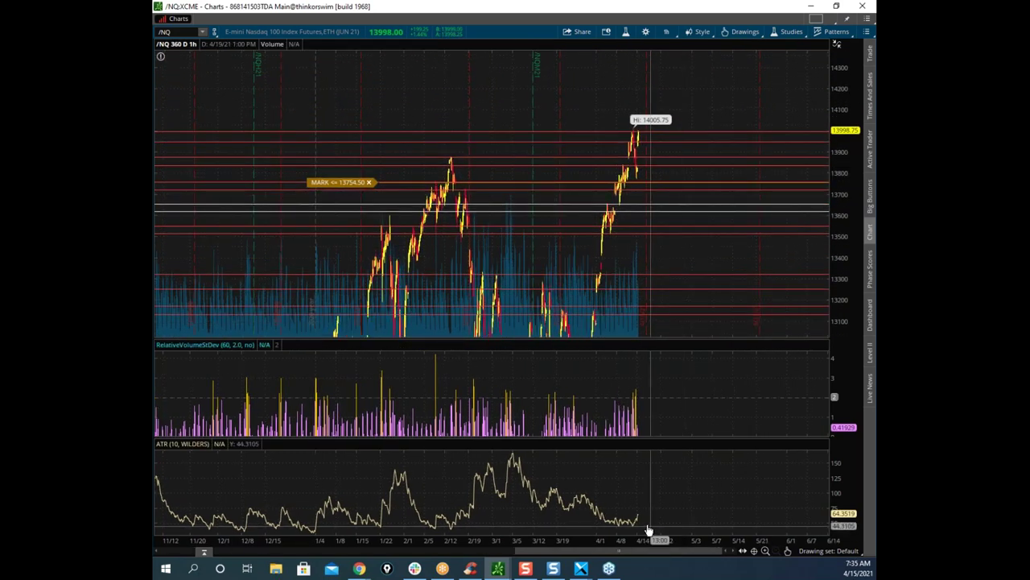
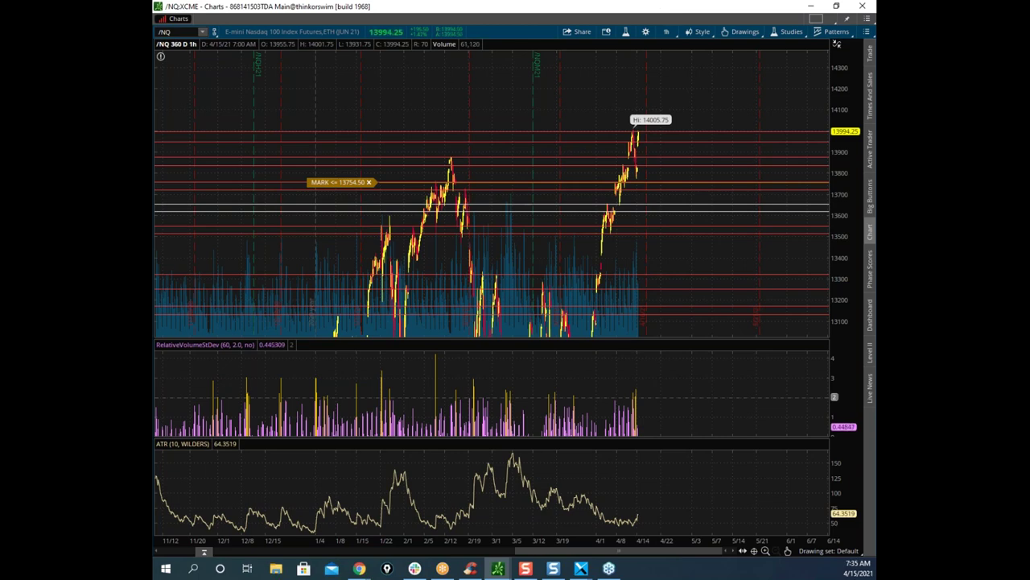
Step: Return to Bookmap's Nasdaq-100 chart and frame the price action and buy stop order from 07:34 onward
drag(605, 10, 153, 144)
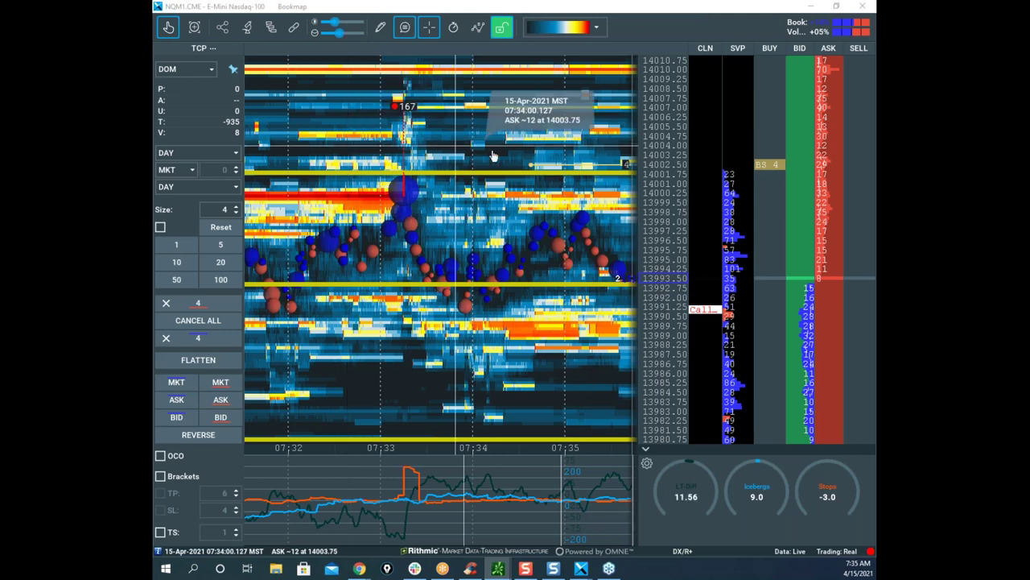
scroll(523, 161, down, 1)
drag(537, 165, 398, 167)
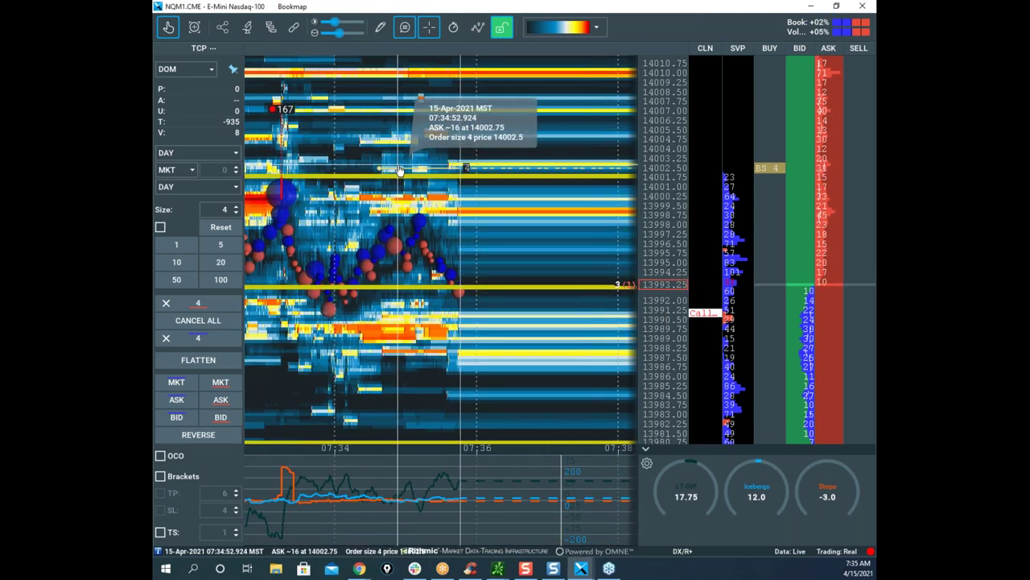
drag(579, 154, 579, 181)
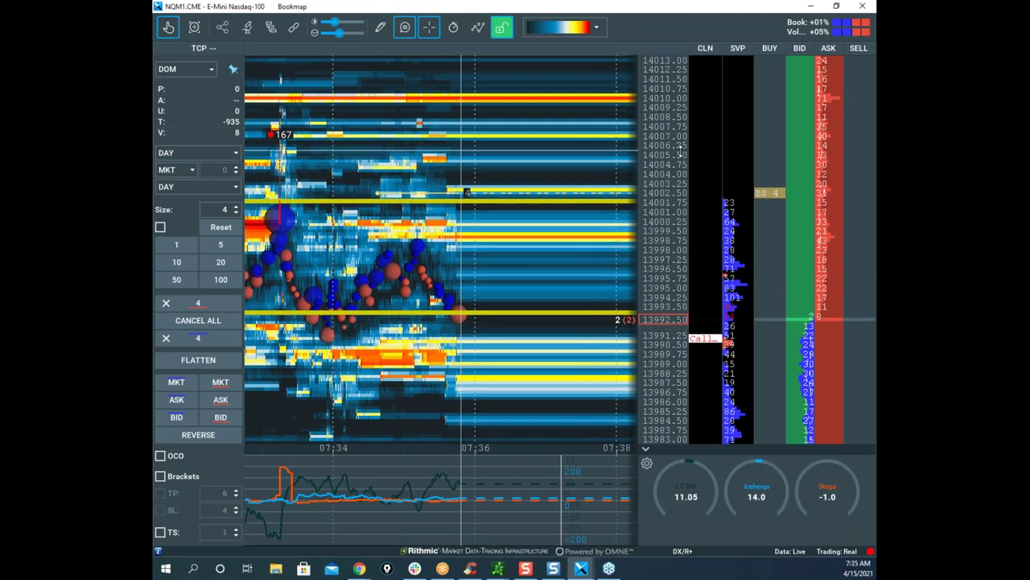
scroll(734, 181, down, 1)
Step: Move the 4-contract buy stop order well above the market and back to just above the 14002 line
mouse_move(761, 201)
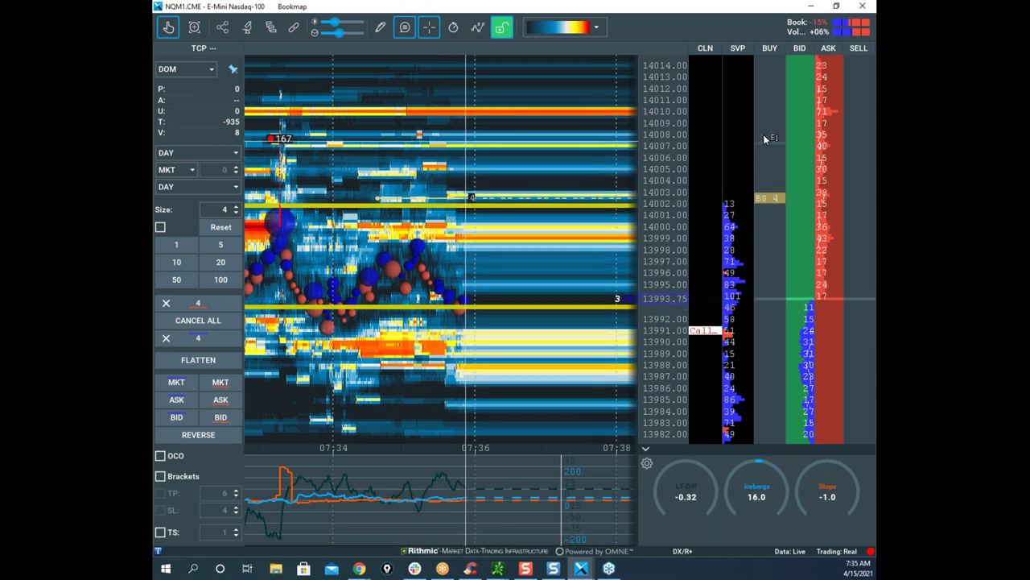
drag(767, 91, 767, 91)
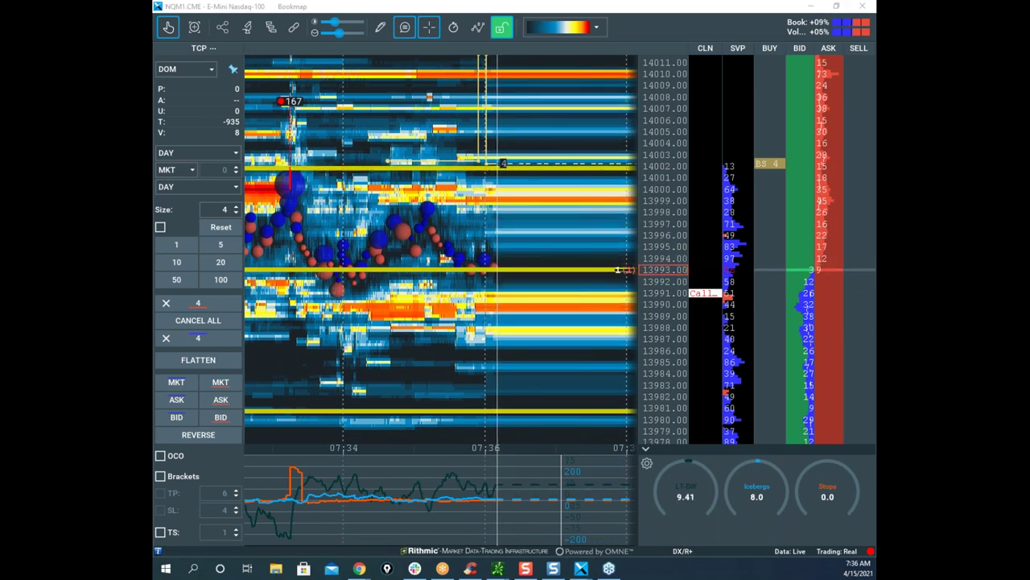
Step: Circle the buy stop, sketch a drop from about 13993 to 13982, clear the annotations, and circle the buy stop again
key(Escape)
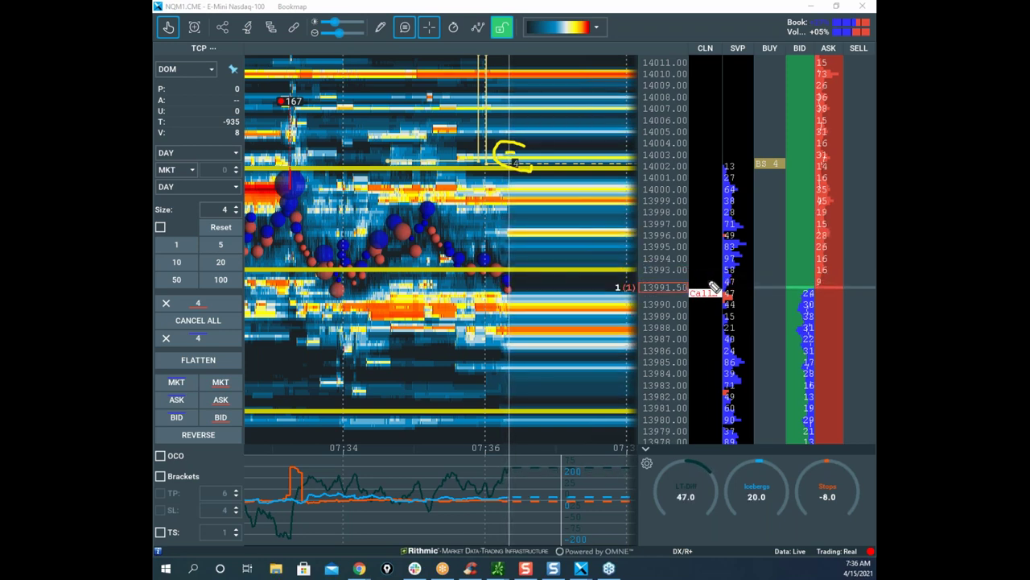
drag(568, 274, 571, 367)
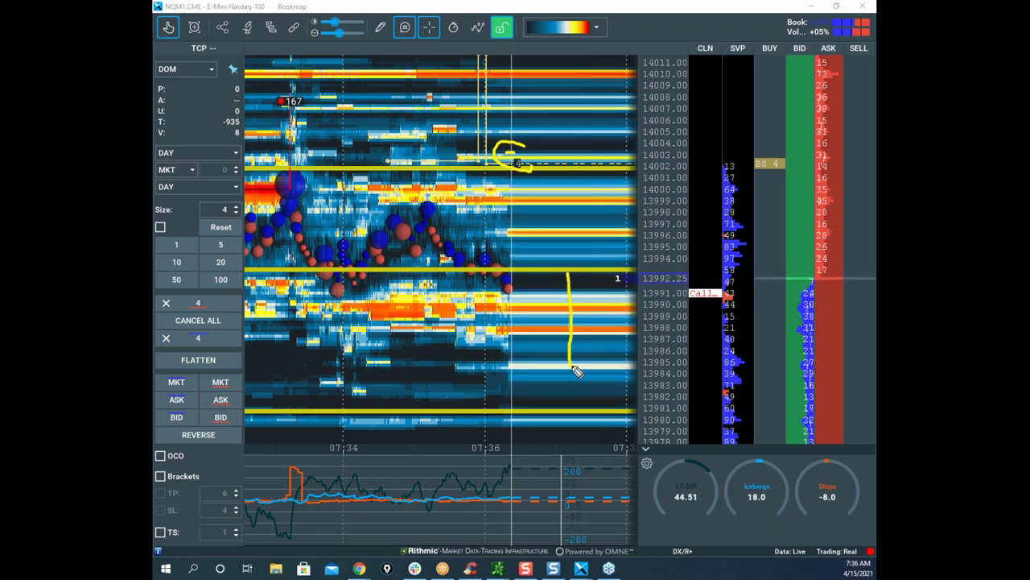
drag(640, 395, 651, 408)
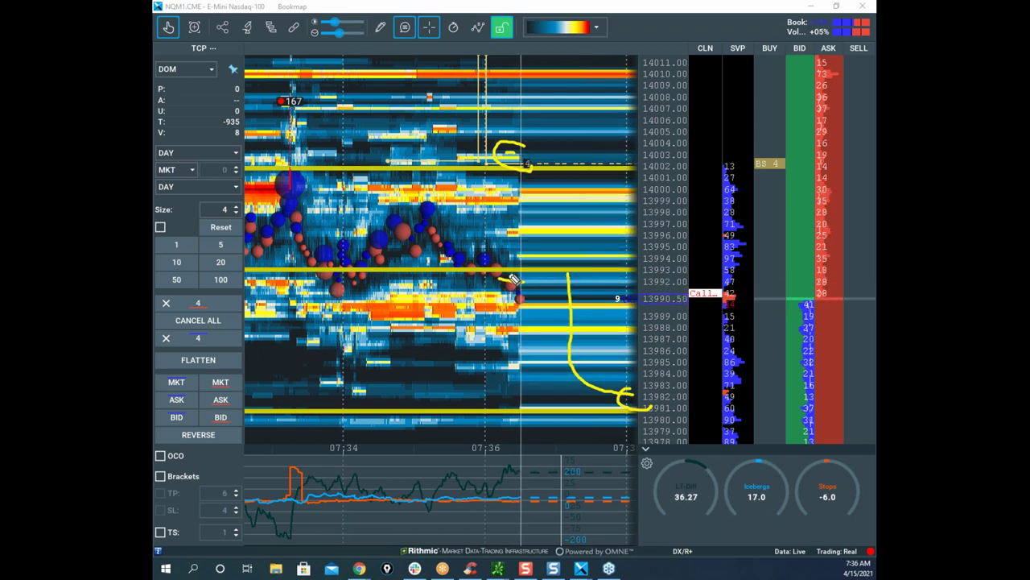
mouse_move(508, 275)
mouse_down()
mouse_move(522, 280)
mouse_move(555, 257)
mouse_move(545, 267)
mouse_up()
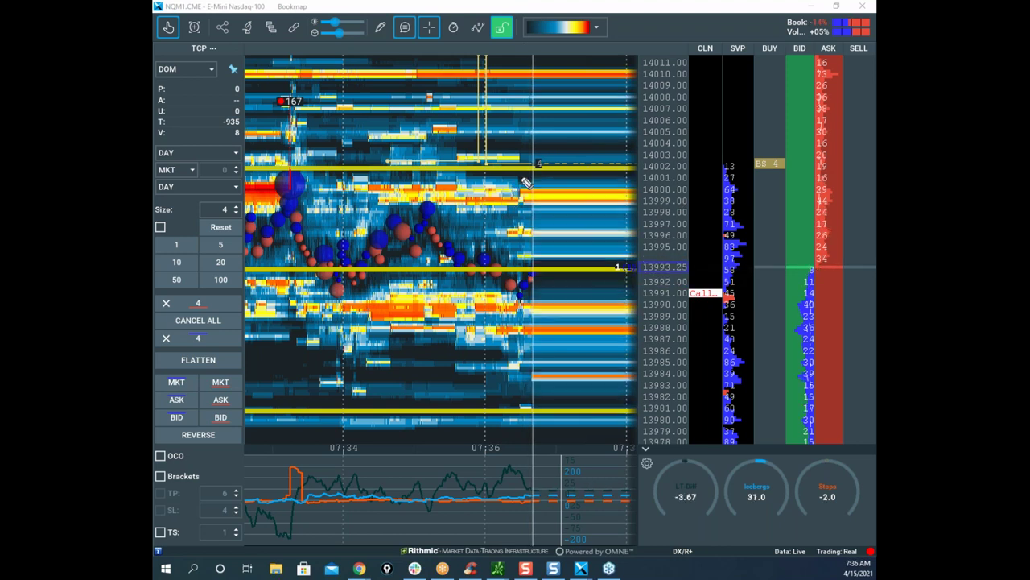
drag(539, 148, 564, 162)
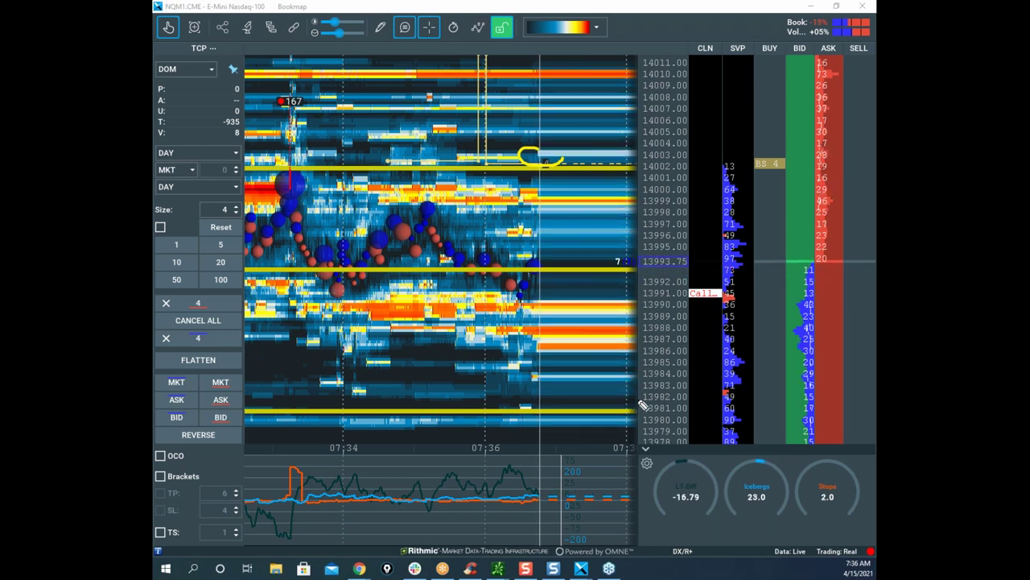
Step: Circle the area around 13982 on the Nasdaq-100 chart, clear the annotations, and widen the view back to about 07:30
drag(651, 382, 628, 390)
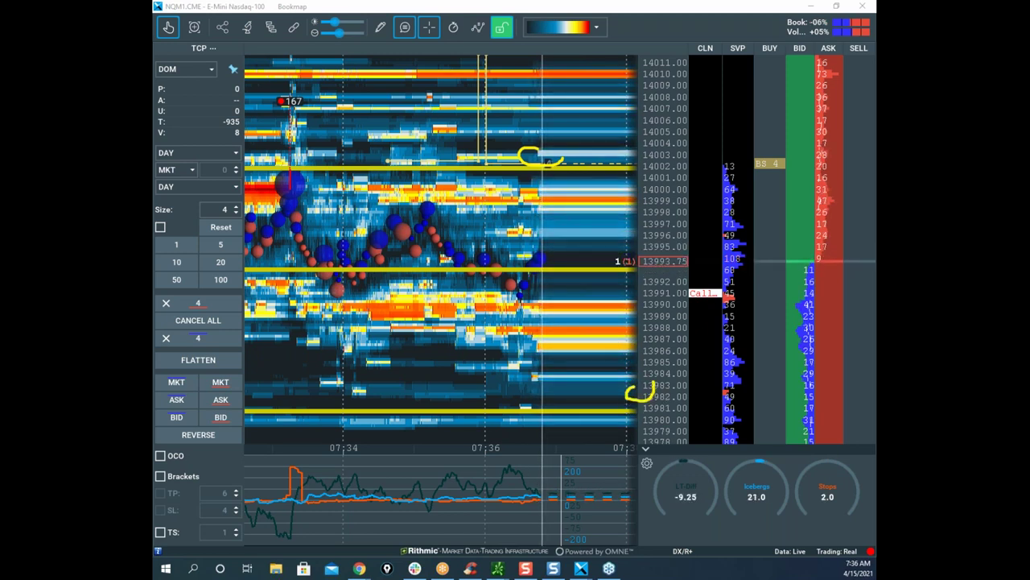
key(Escape)
scroll(543, 113, down, 2)
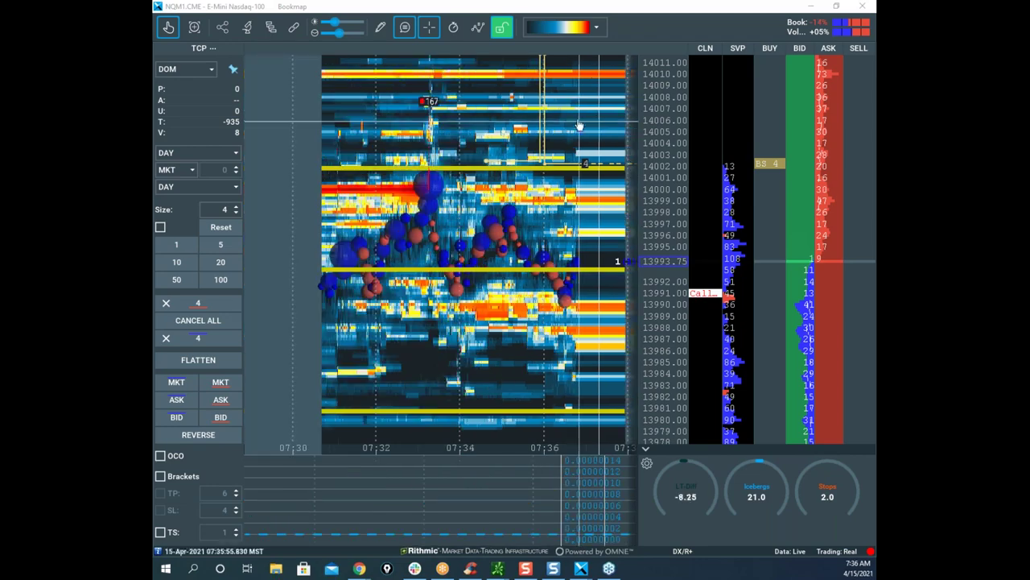
Step: Bring up the S&P 500 chart, sketch a rise, drop and rebound curve over the price action since 07:32, and clear it
click(811, 7)
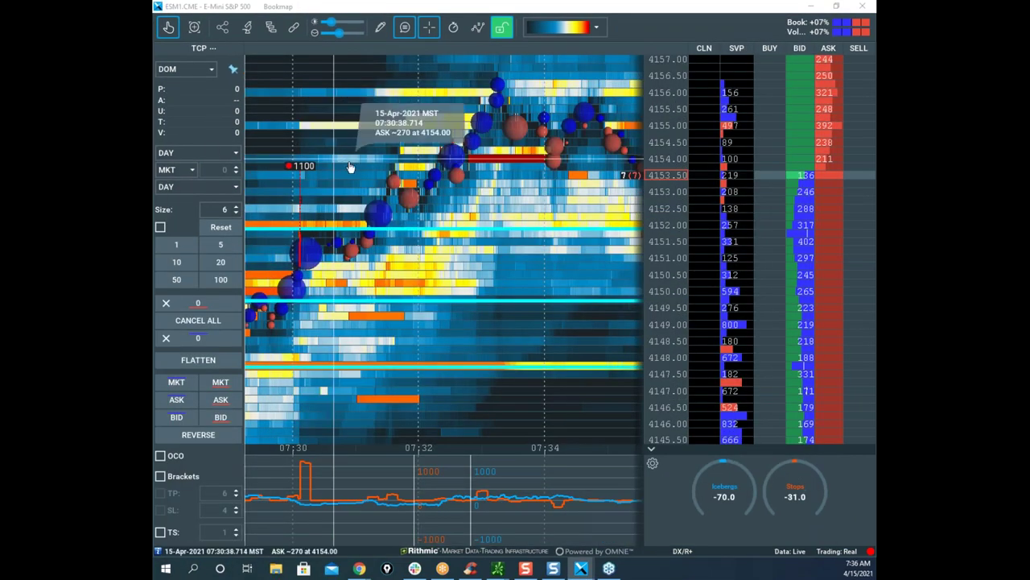
drag(624, 173, 558, 175)
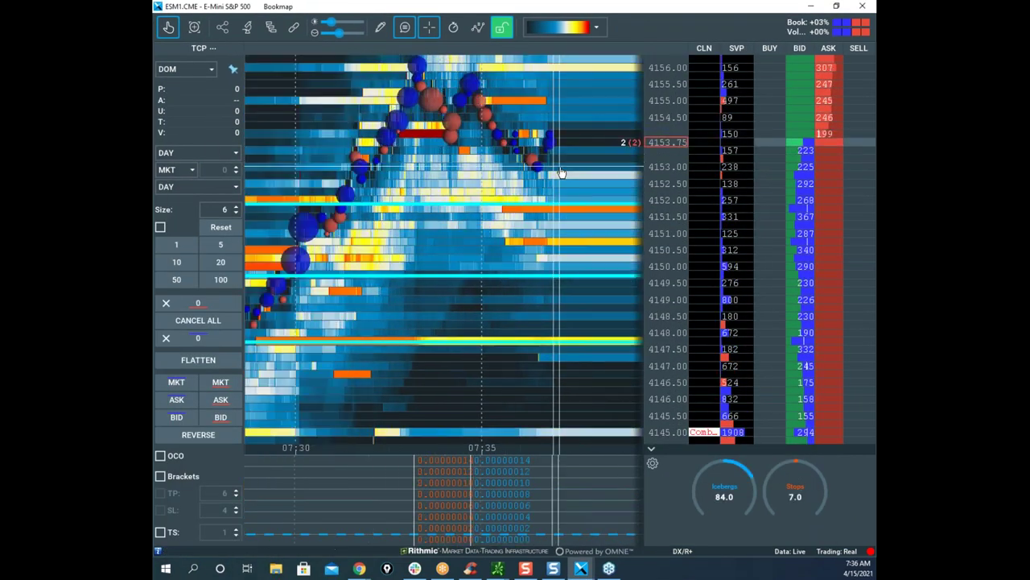
scroll(604, 165, down, 1)
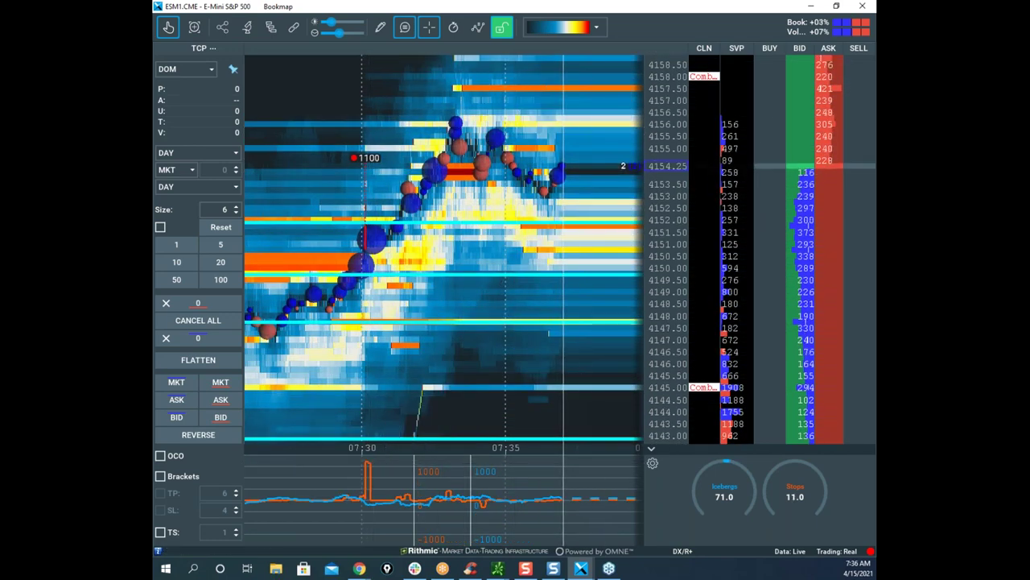
drag(420, 198, 545, 224)
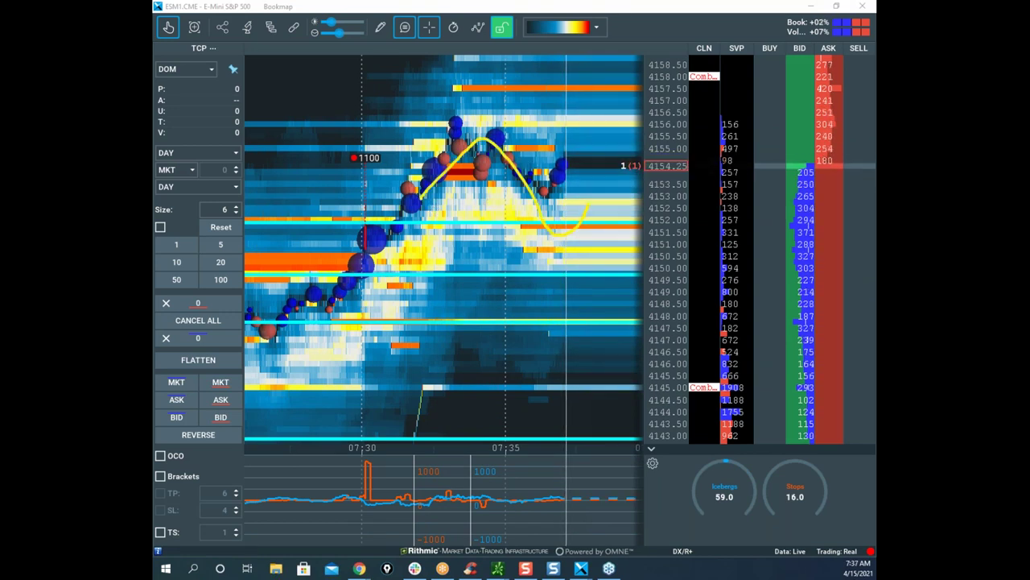
key(Escape)
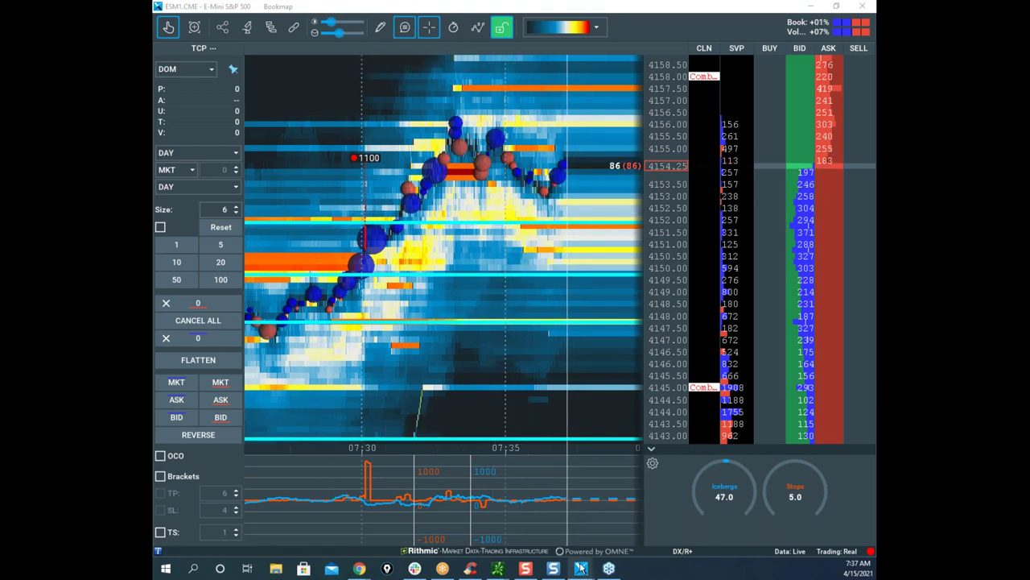
Step: Switch to the gold futures chart and frame the price action around the E:170 iceberg marker from about 07:26 onward
mouse_move(582, 568)
click(282, 511)
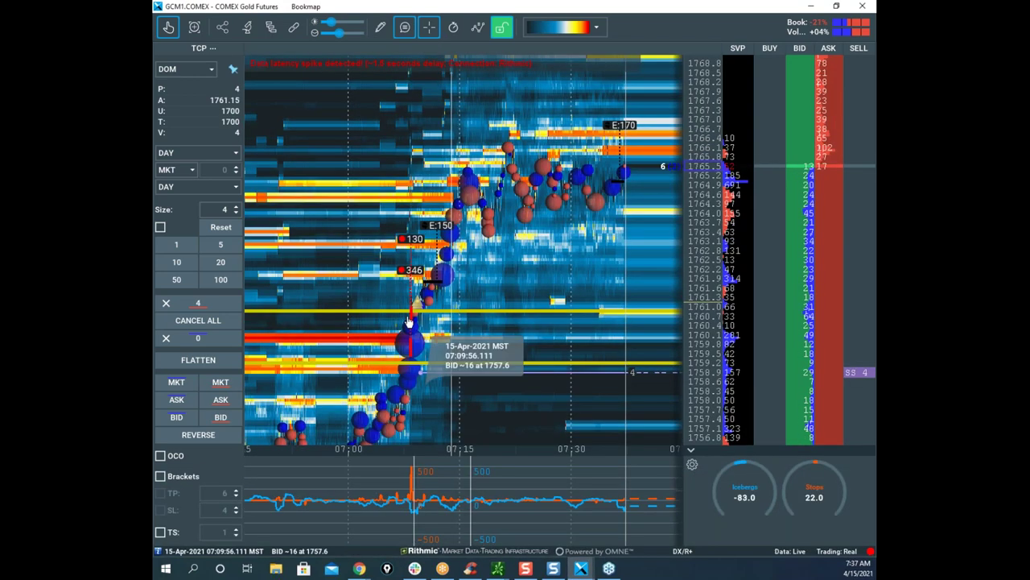
drag(647, 206, 617, 203)
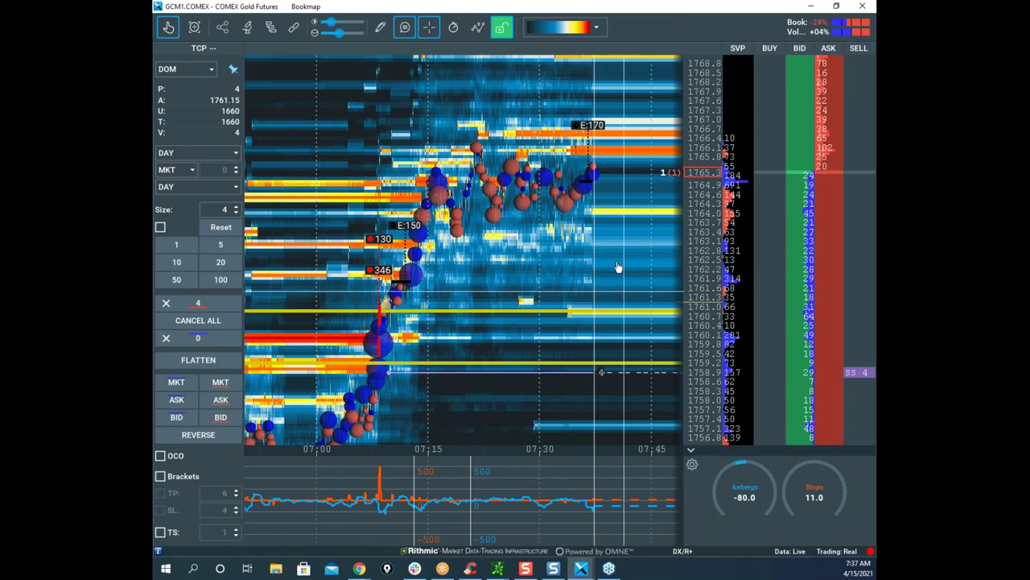
scroll(619, 267, up, 3)
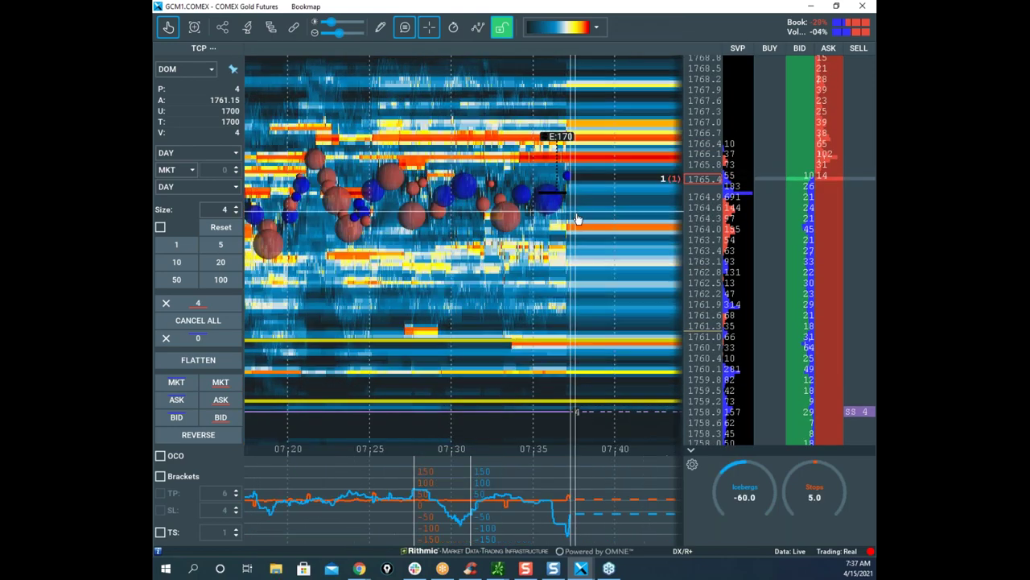
scroll(595, 230, up, 2)
scroll(612, 238, up, 2)
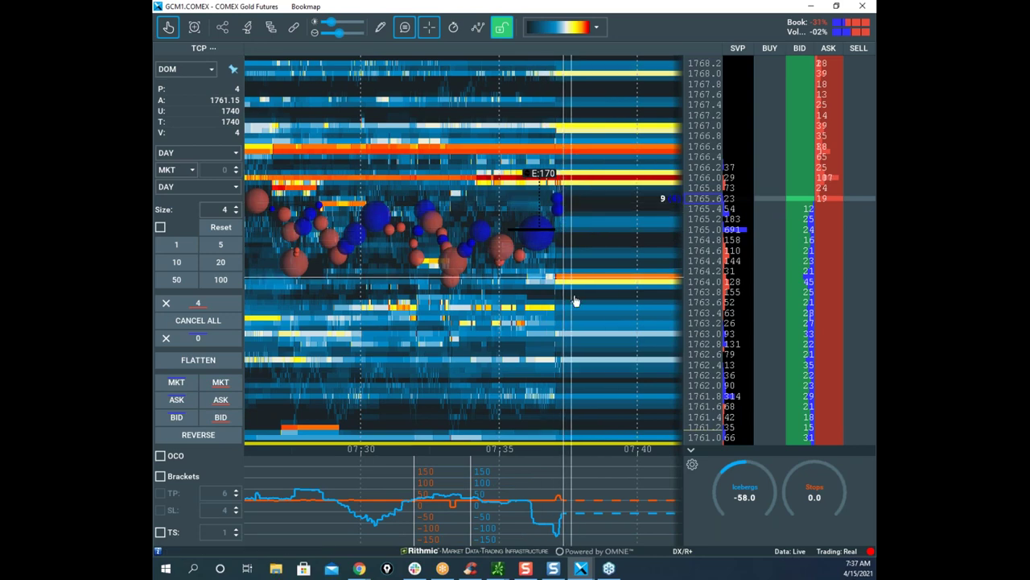
Step: Circle the icebergs line's dip near 07:37 and sketch paths from the current gold price up to about 1766 and down to about 1764.2
mouse_move(559, 539)
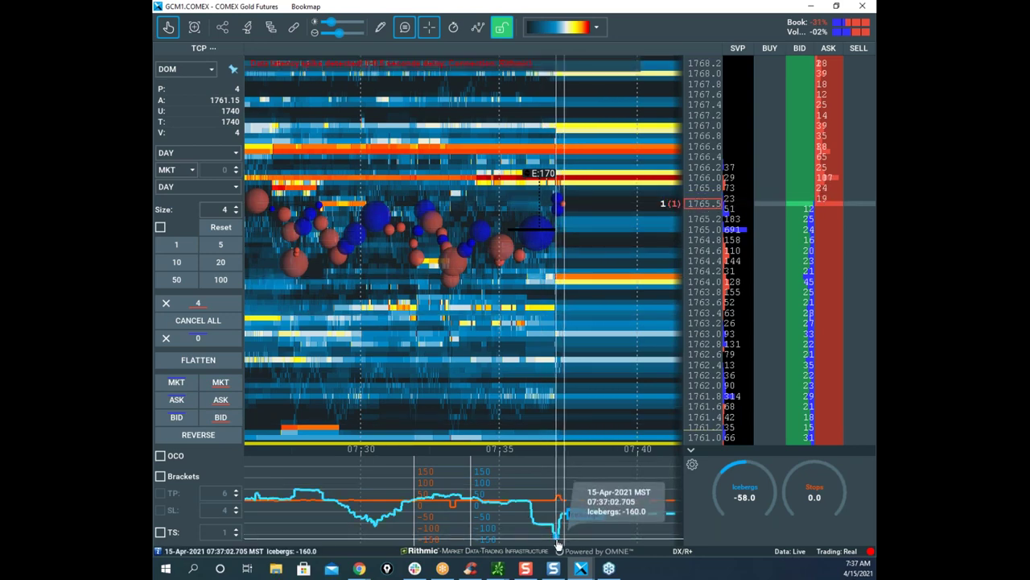
drag(633, 199, 600, 205)
drag(707, 198, 707, 187)
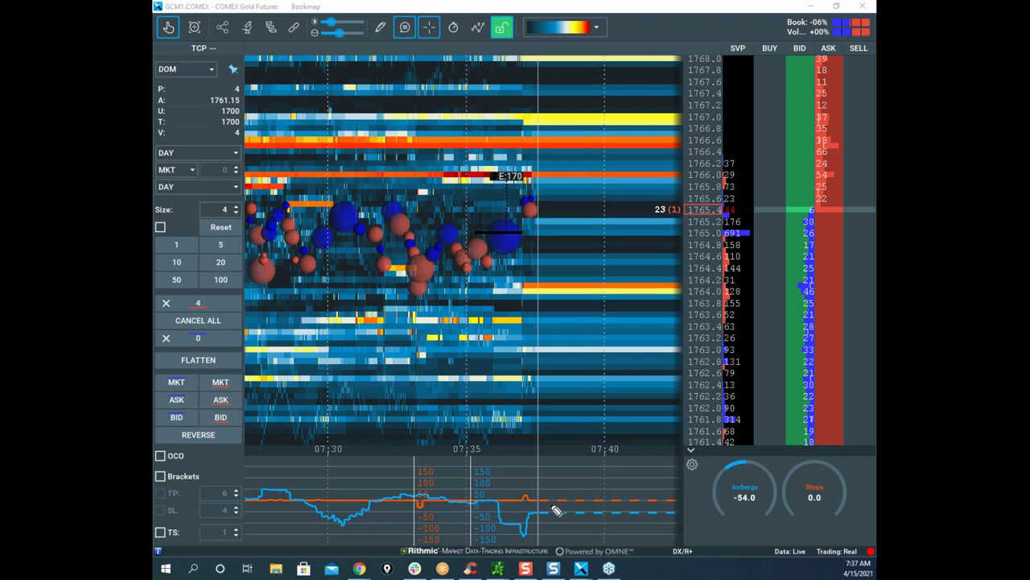
mouse_move(555, 488)
mouse_down()
mouse_move(532, 550)
mouse_move(599, 494)
mouse_up()
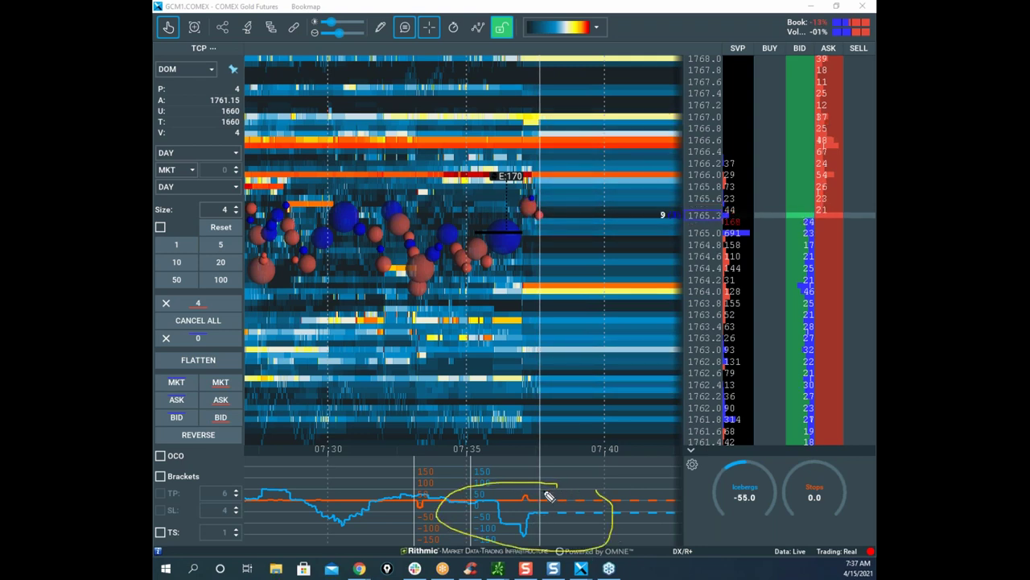
mouse_move(531, 199)
mouse_down()
mouse_move(656, 170)
mouse_move(645, 282)
mouse_up()
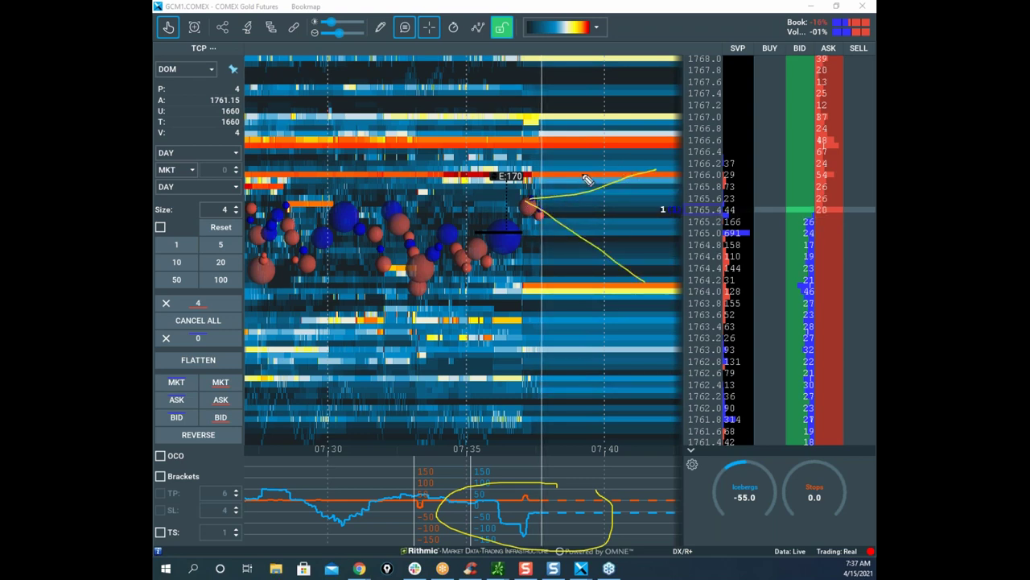
drag(625, 180, 656, 171)
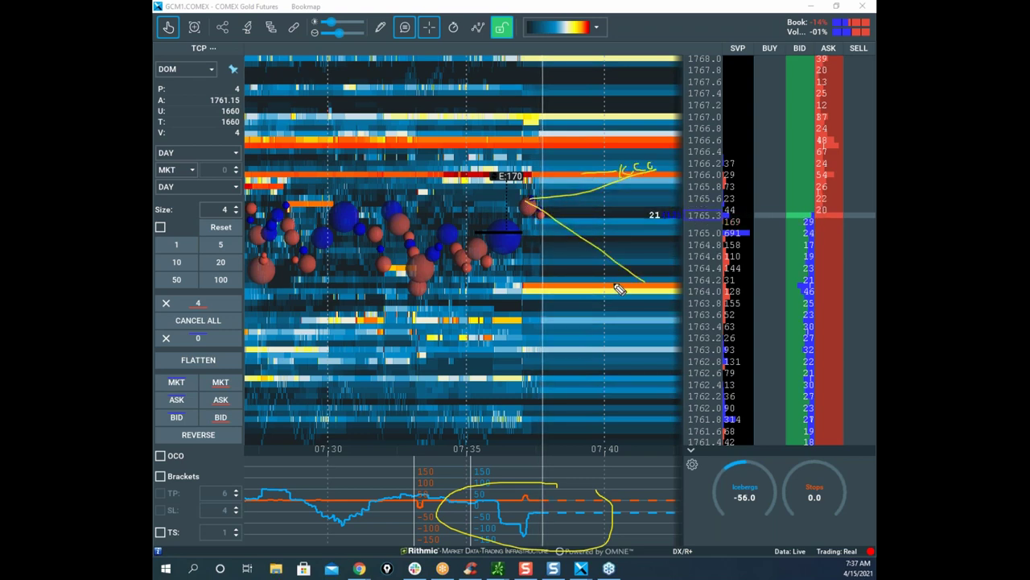
Step: Annotate the heatmap freehand around the target levels, the iceberg execution area and the order book, and clear the markings
drag(605, 283, 667, 276)
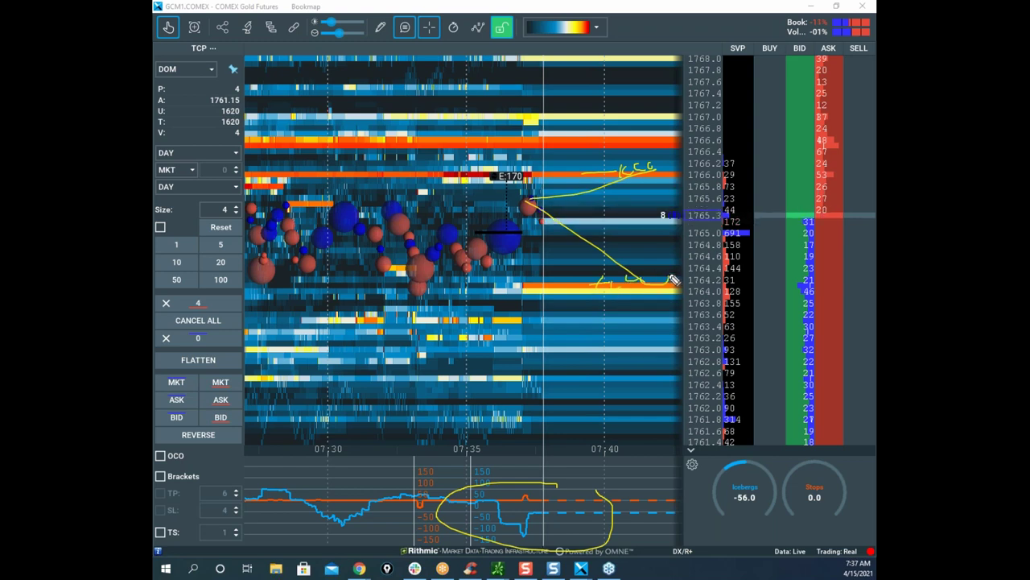
drag(556, 502, 668, 499)
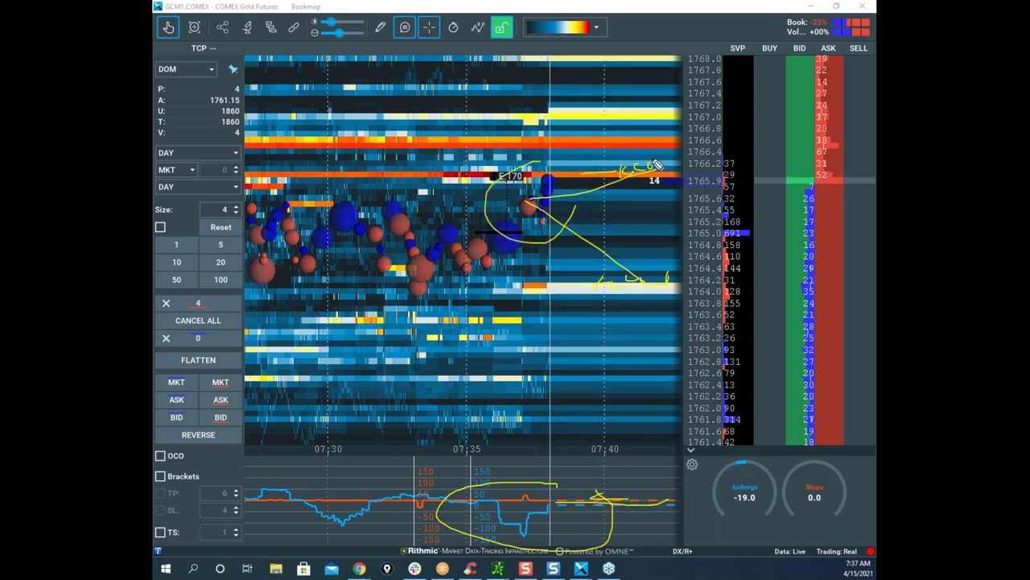
drag(590, 186, 679, 187)
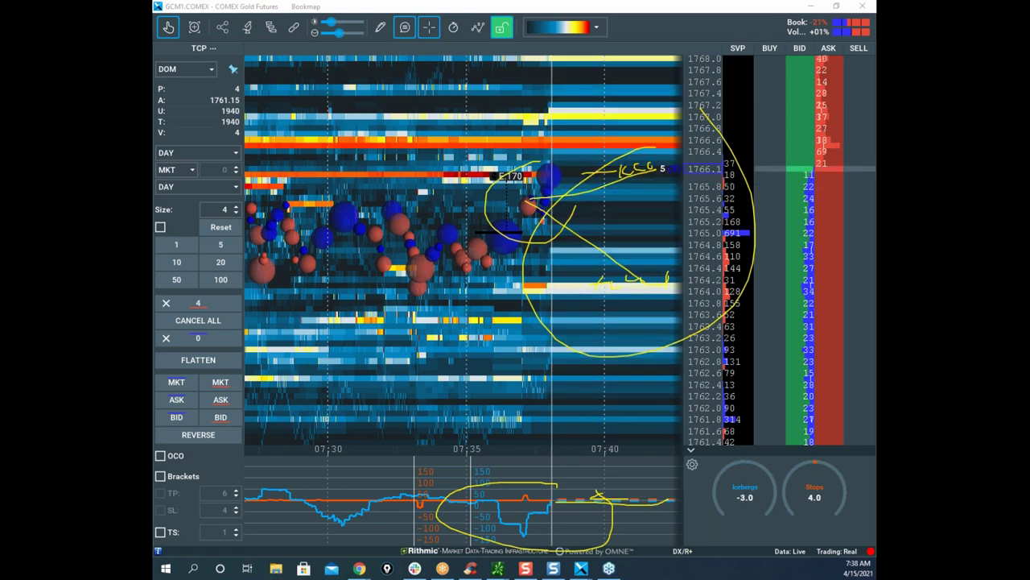
key(Escape)
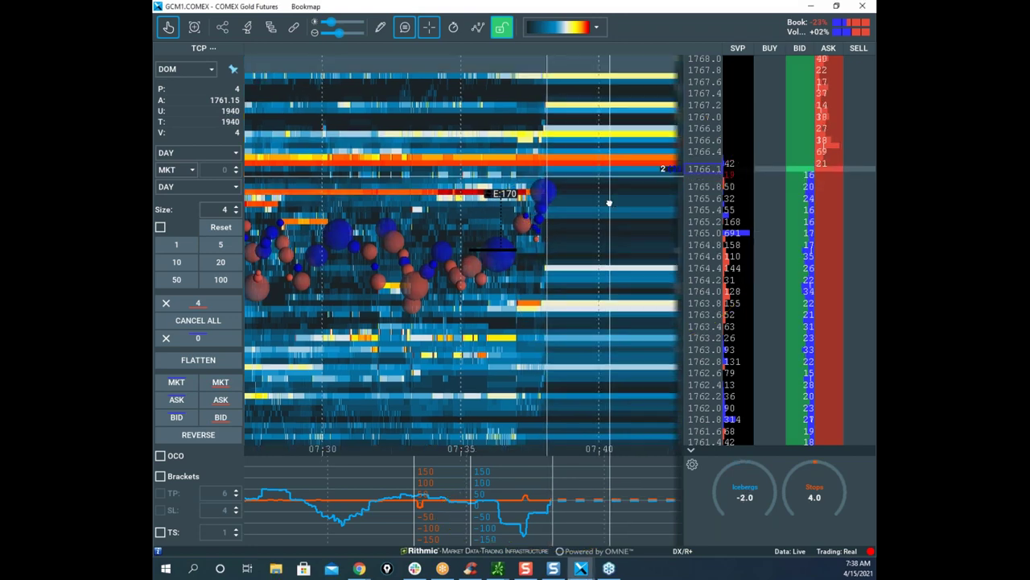
Step: Draw two horizontal lines on the price chart at about 1765.65 and 1764.65, and leave drawing mode
scroll(610, 203, down, 4)
scroll(593, 226, up, 6)
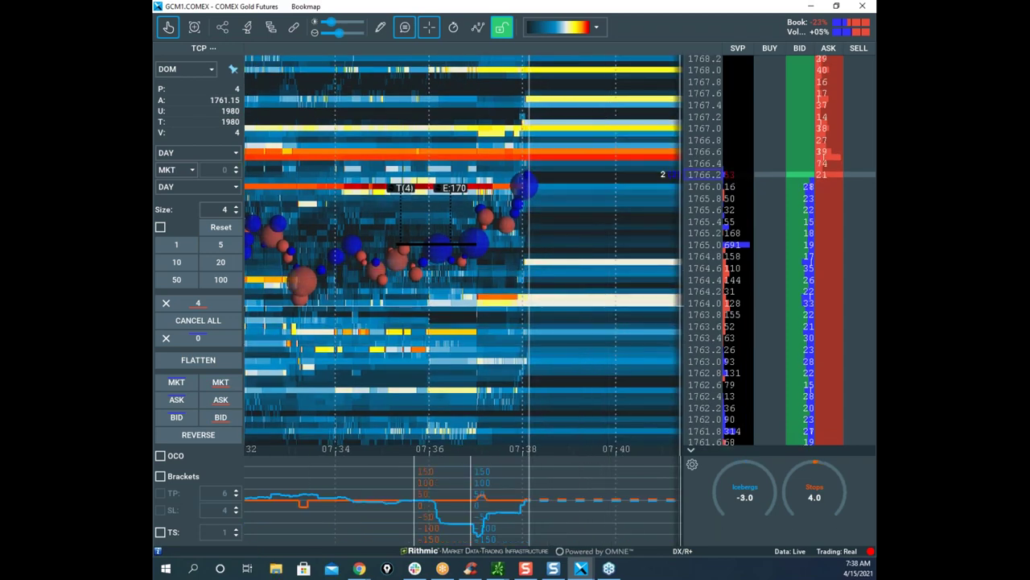
scroll(592, 226, up, 3)
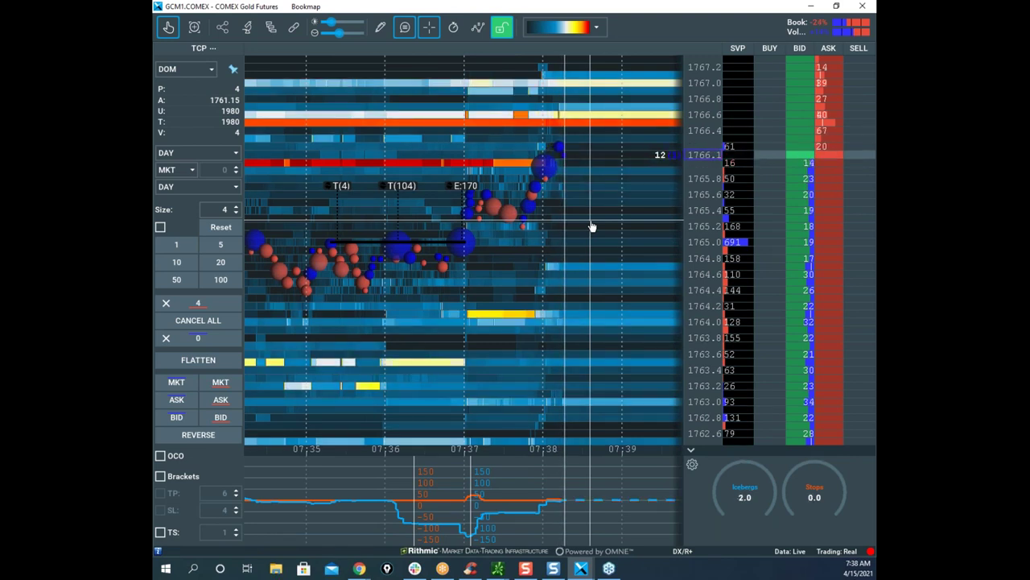
mouse_move(402, 524)
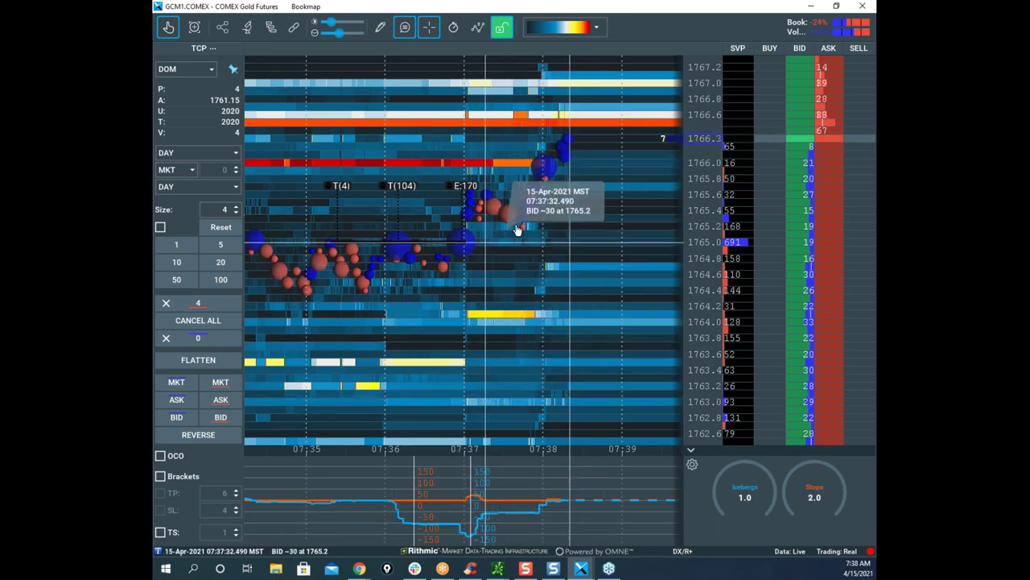
scroll(703, 219, up, 2)
scroll(582, 228, down, 1)
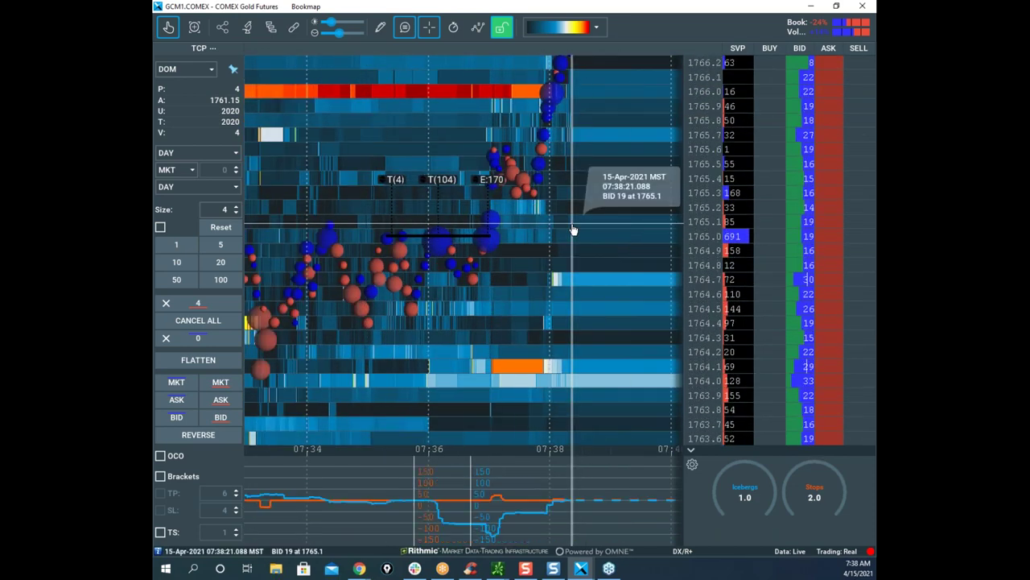
click(381, 30)
click(427, 168)
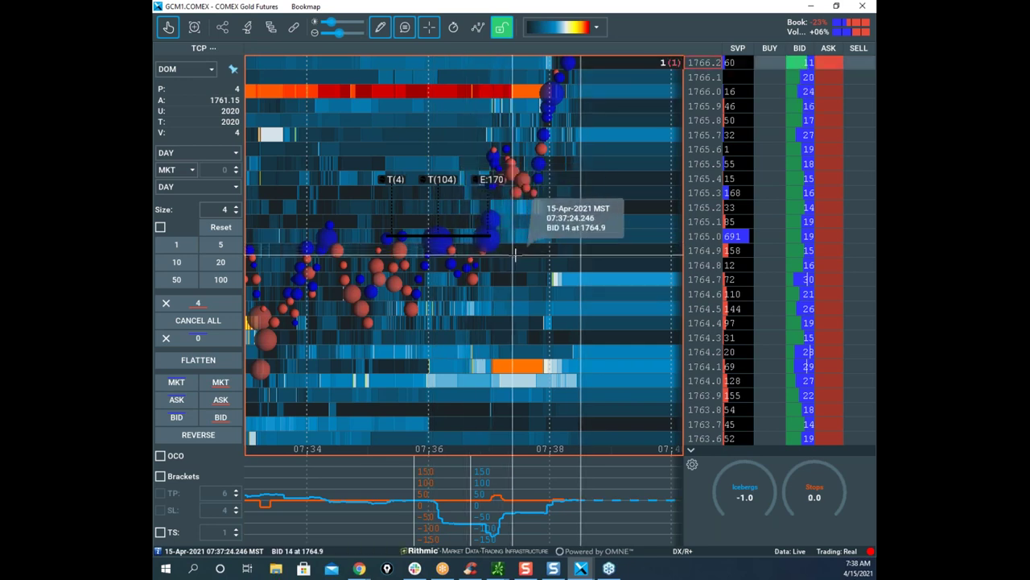
click(552, 145)
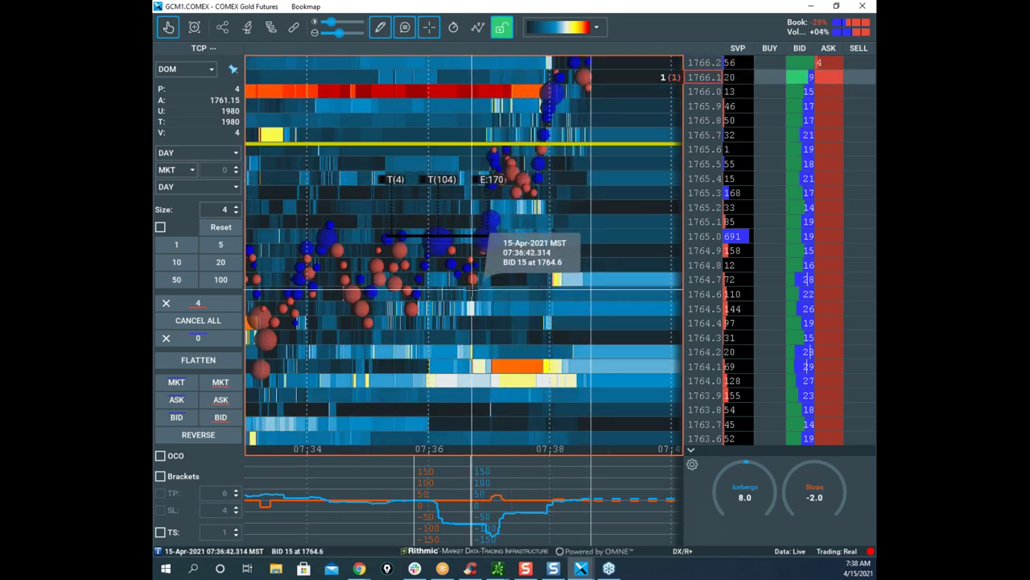
click(427, 280)
click(383, 30)
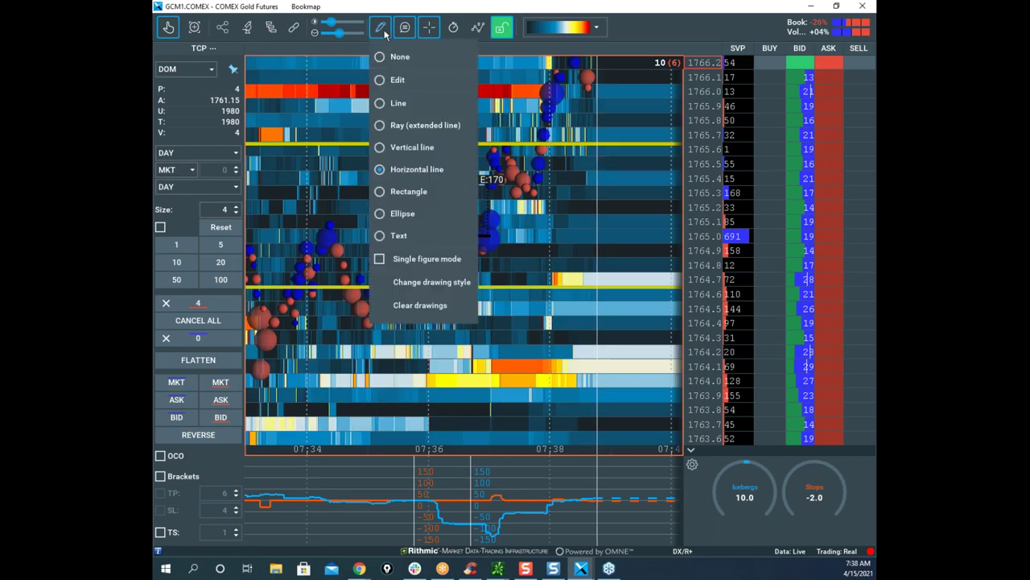
click(399, 57)
Step: Enter drawing edit mode and recolour the upper horizontal line near 1765.65 black
right_click(506, 146)
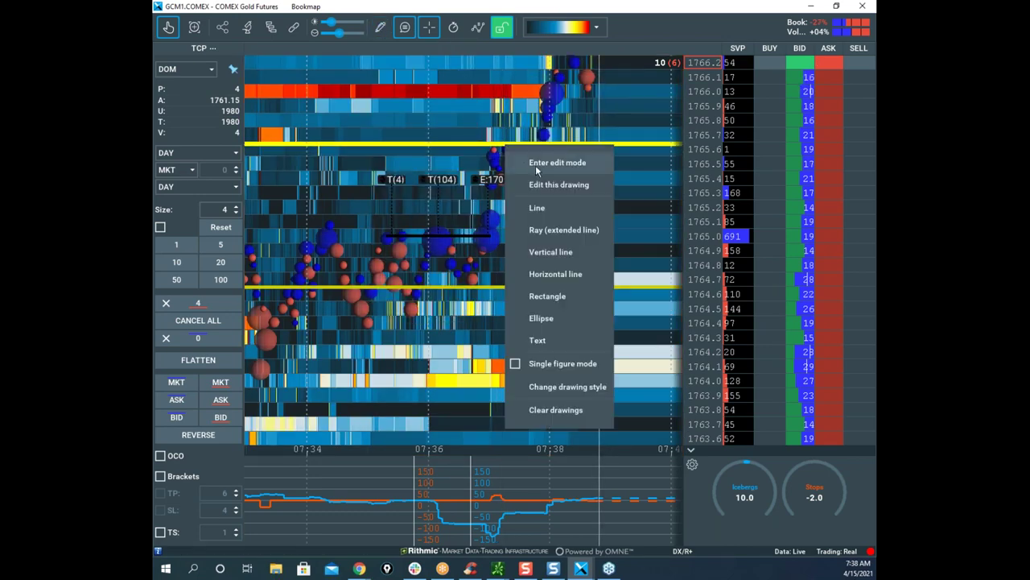
click(537, 163)
right_click(522, 147)
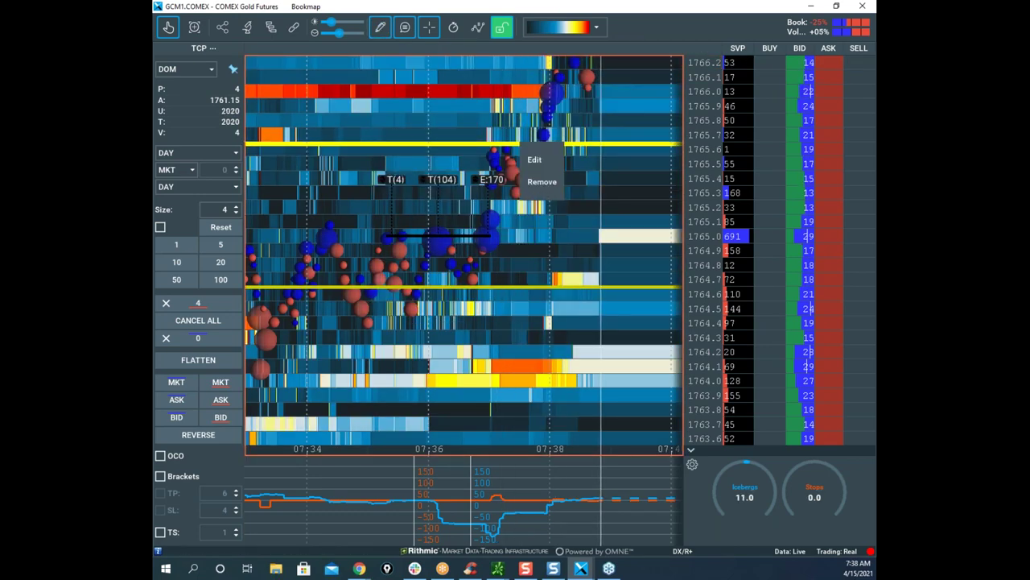
click(534, 160)
click(512, 255)
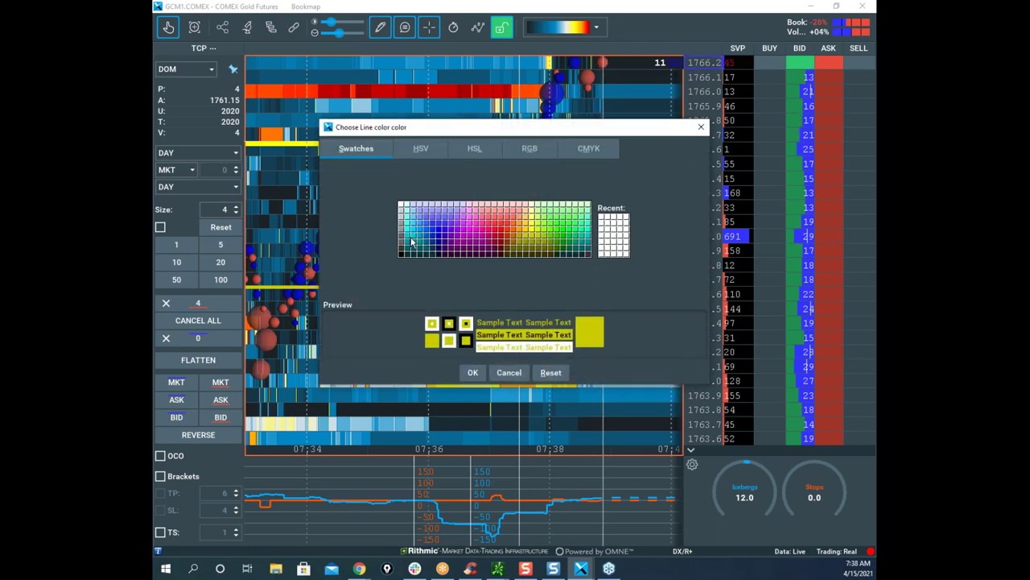
click(475, 375)
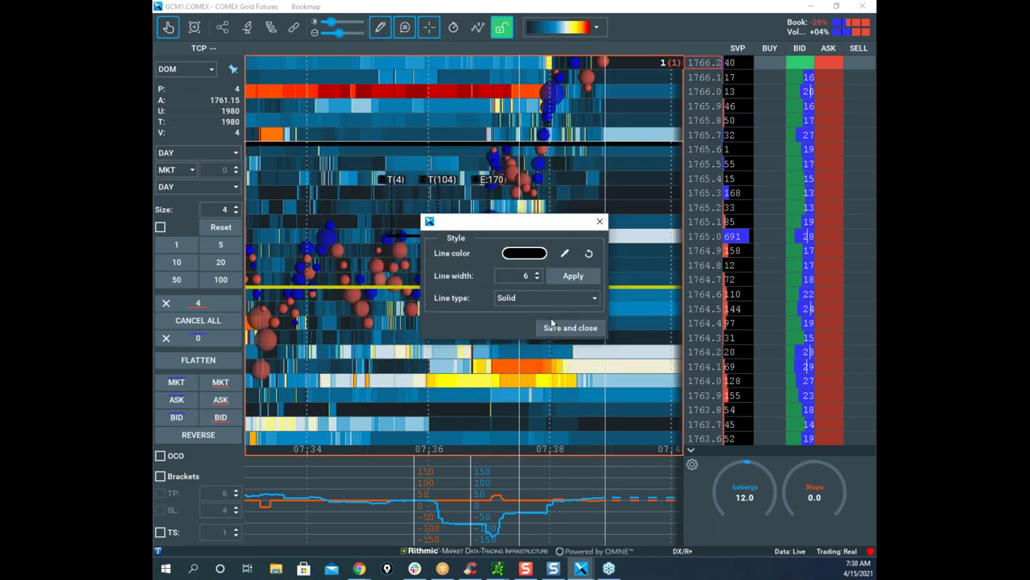
click(578, 277)
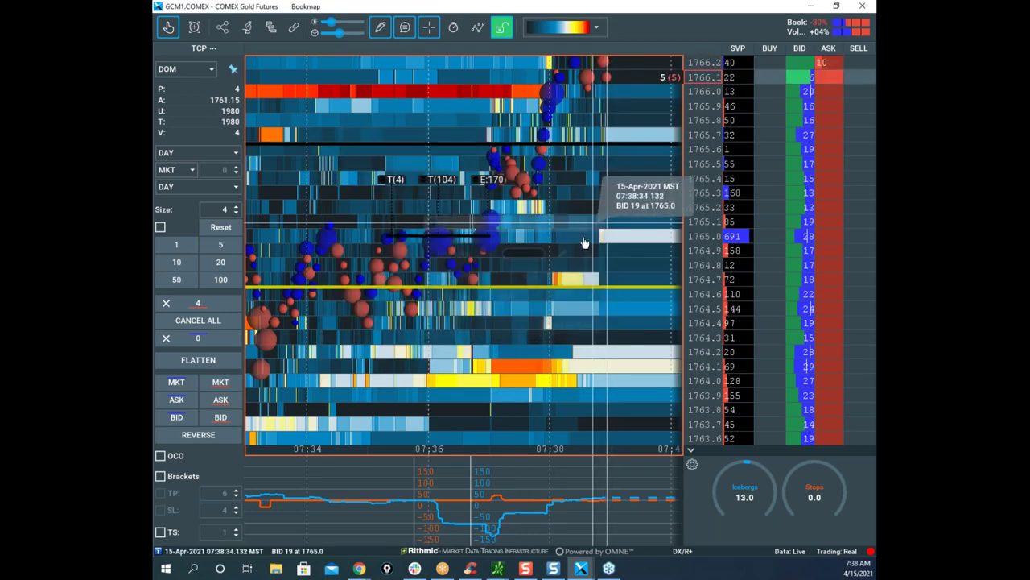
Step: Recolour the lower horizontal line near 1764.65 black
right_click(553, 287)
click(566, 305)
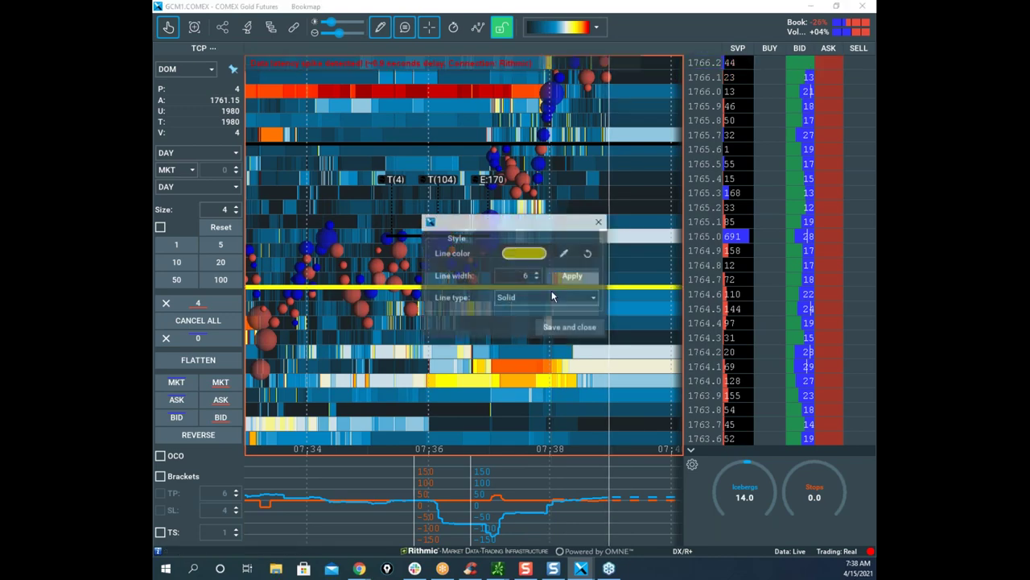
click(521, 254)
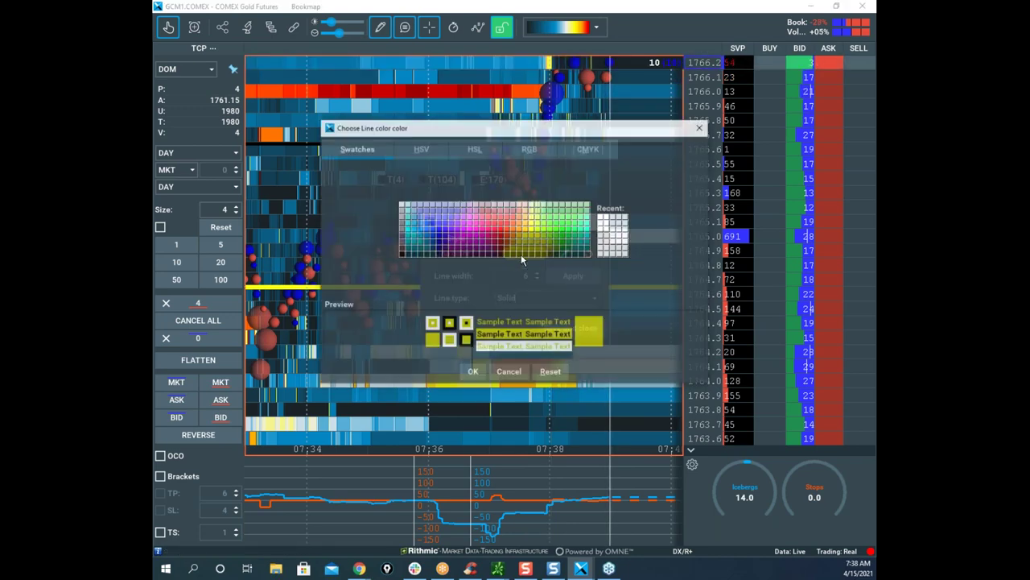
click(402, 256)
click(472, 372)
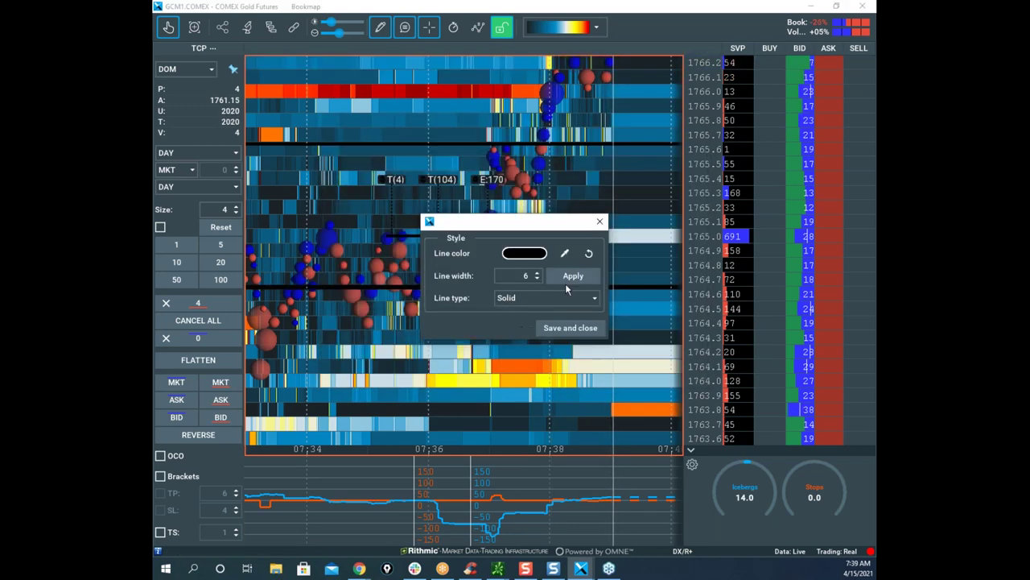
click(599, 222)
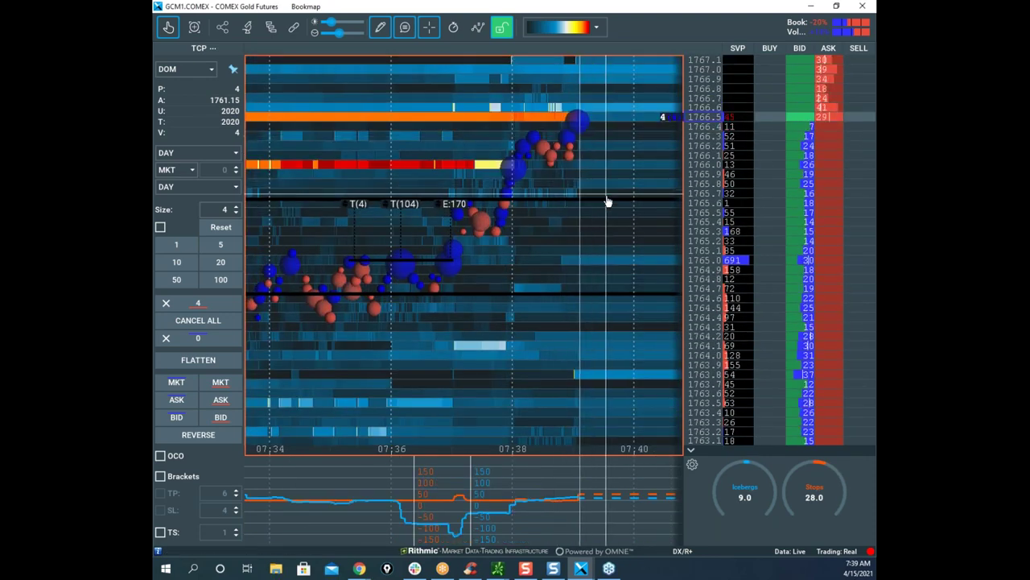
Step: Sketch freehand price paths over the recent rise and circle the iceberg dip in the indicator, and clear the markings
scroll(607, 198, down, 2)
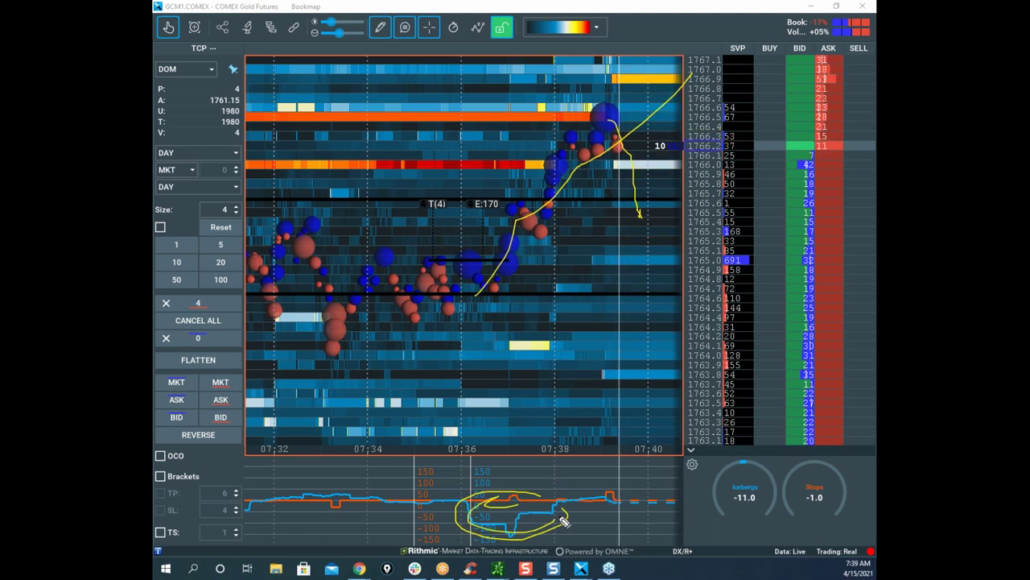
mouse_move(638, 197)
mouse_down()
mouse_move(723, 65)
mouse_move(744, 51)
mouse_up()
key(Escape)
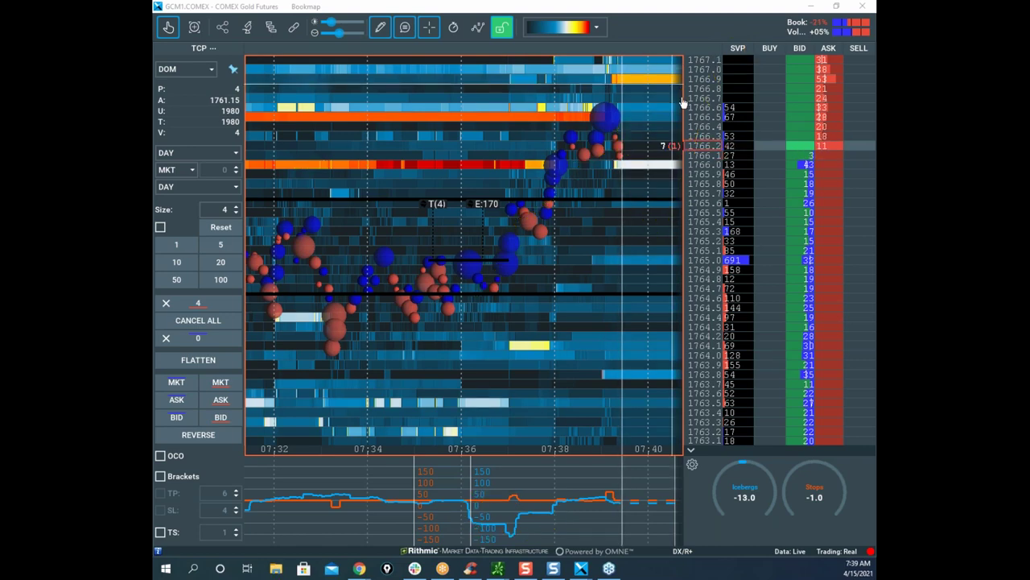
Step: Move the 4-contract sell stop order up to about 1763.9, below the lower black line
drag(702, 135, 701, 161)
drag(651, 207, 645, 171)
drag(634, 245, 625, 178)
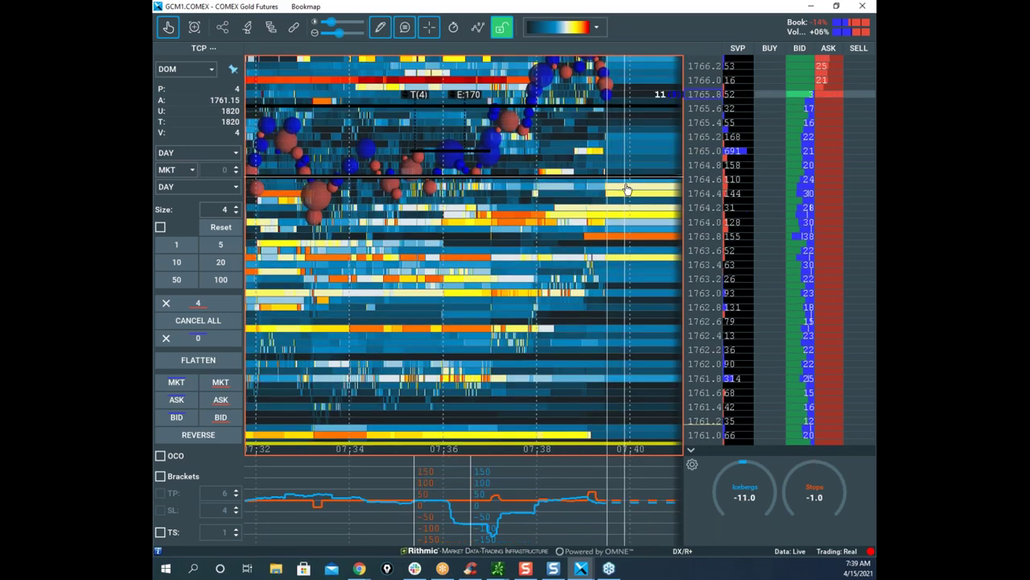
drag(701, 169, 701, 193)
scroll(591, 179, down, 3)
scroll(590, 183, down, 3)
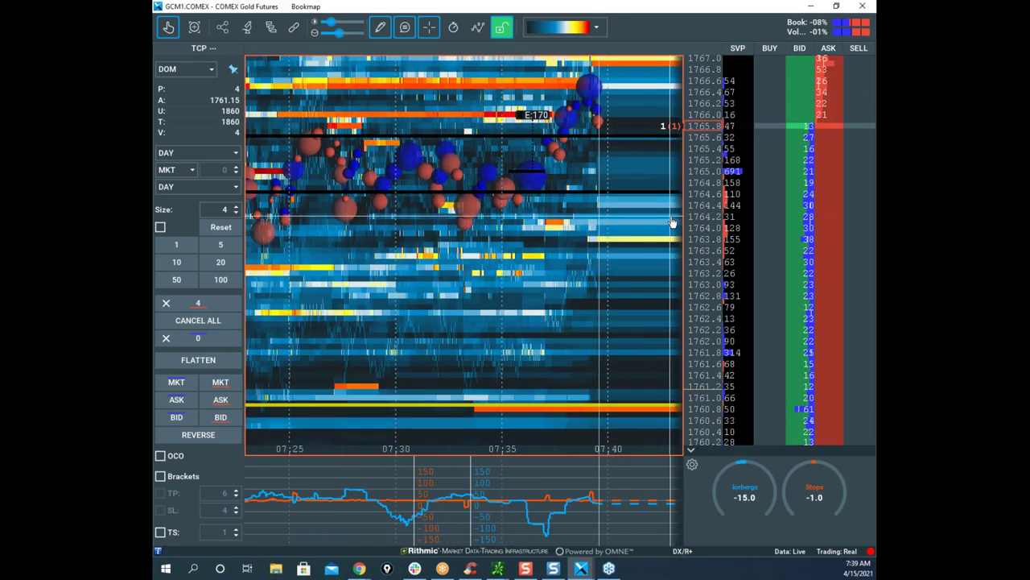
scroll(705, 280, down, 1)
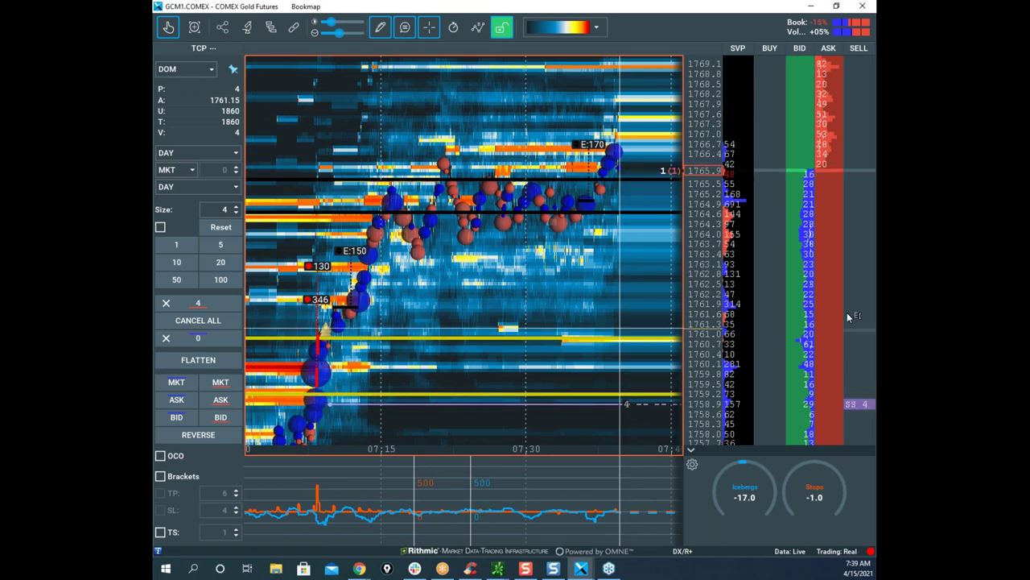
click(846, 234)
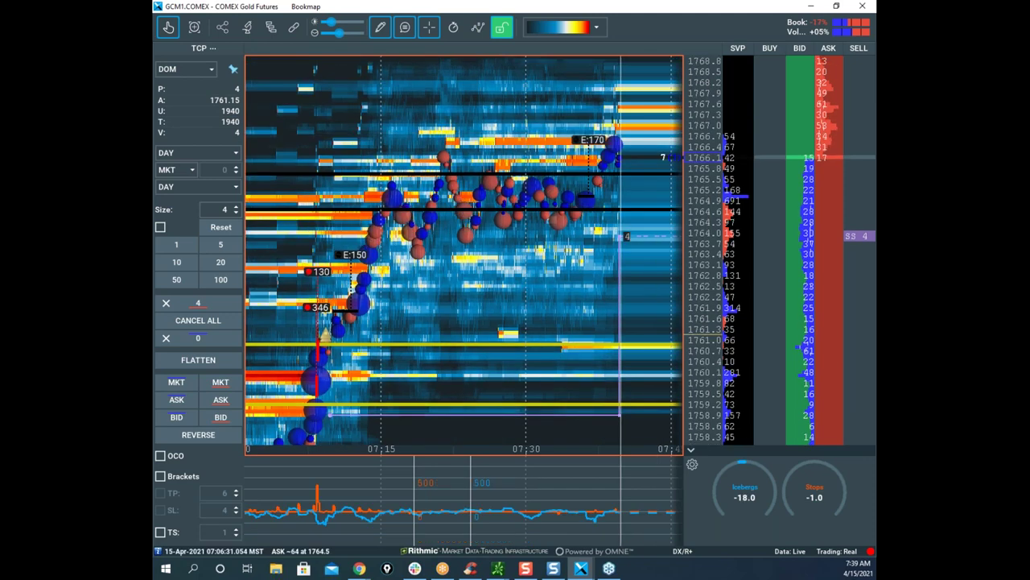
Step: Switch to the hourly /GC chart in thinkorswim, examine gold's price levels and ATR scale, and return to Bookmap
click(498, 569)
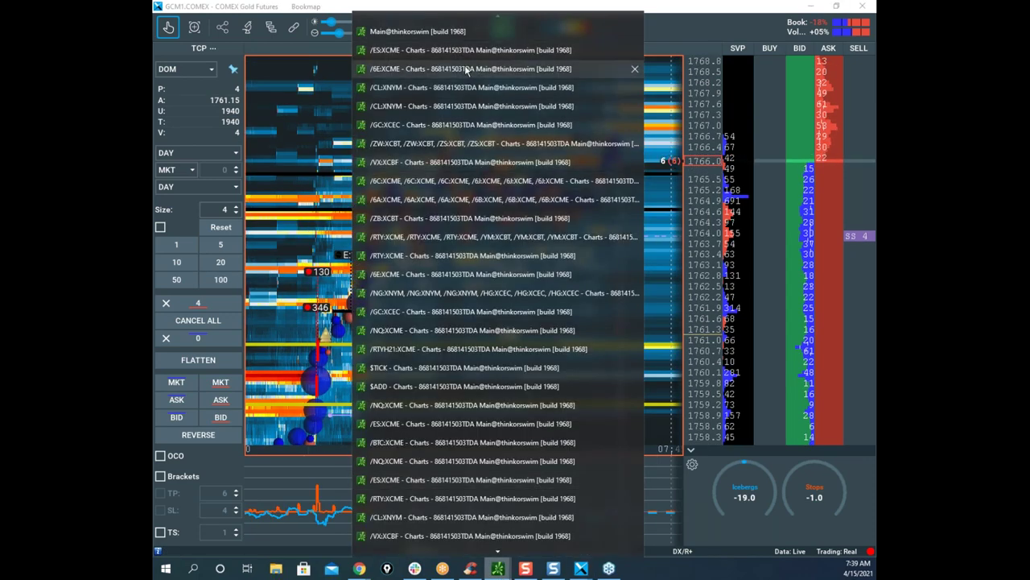
mouse_move(459, 126)
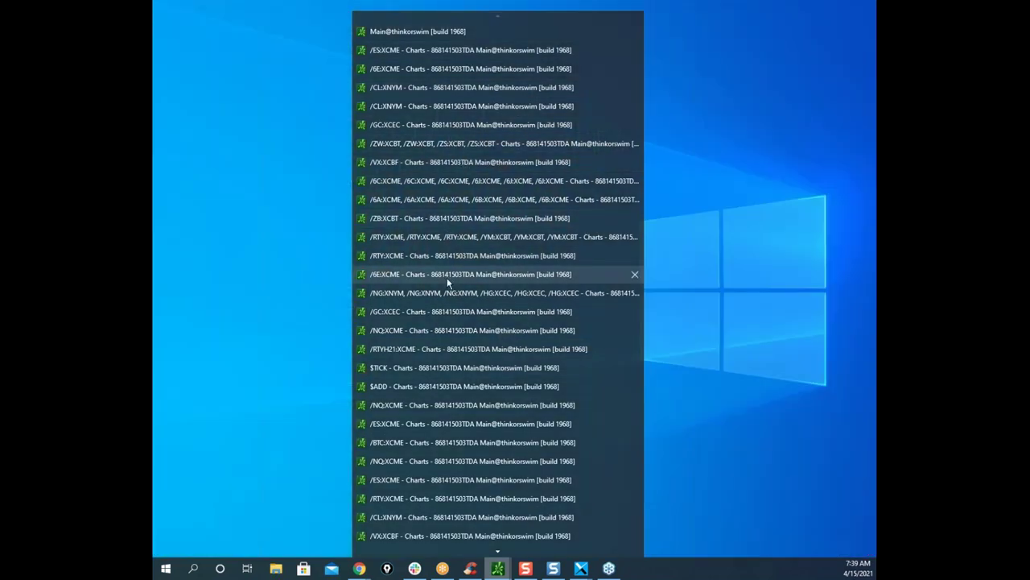
click(444, 311)
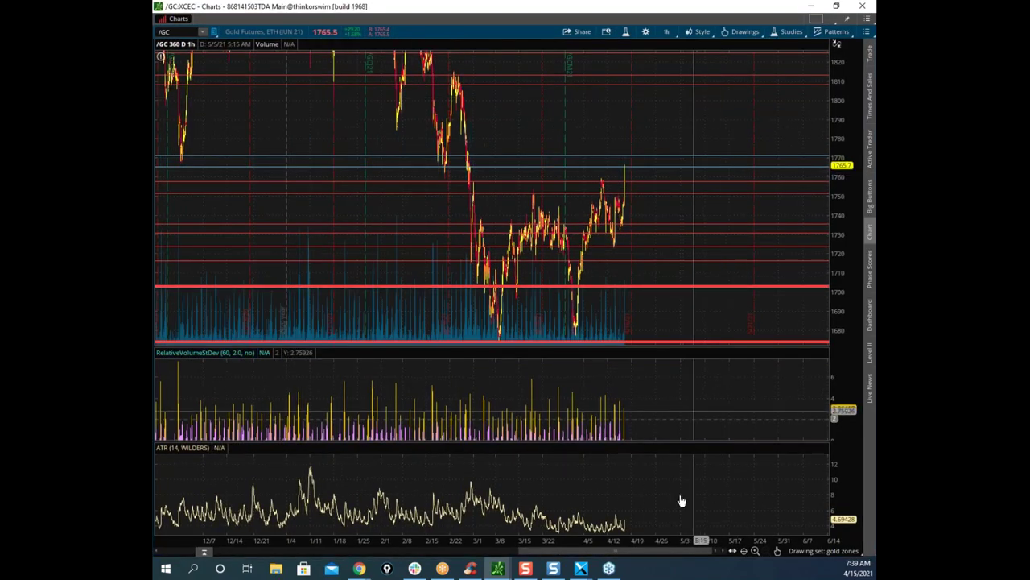
drag(769, 501, 759, 466)
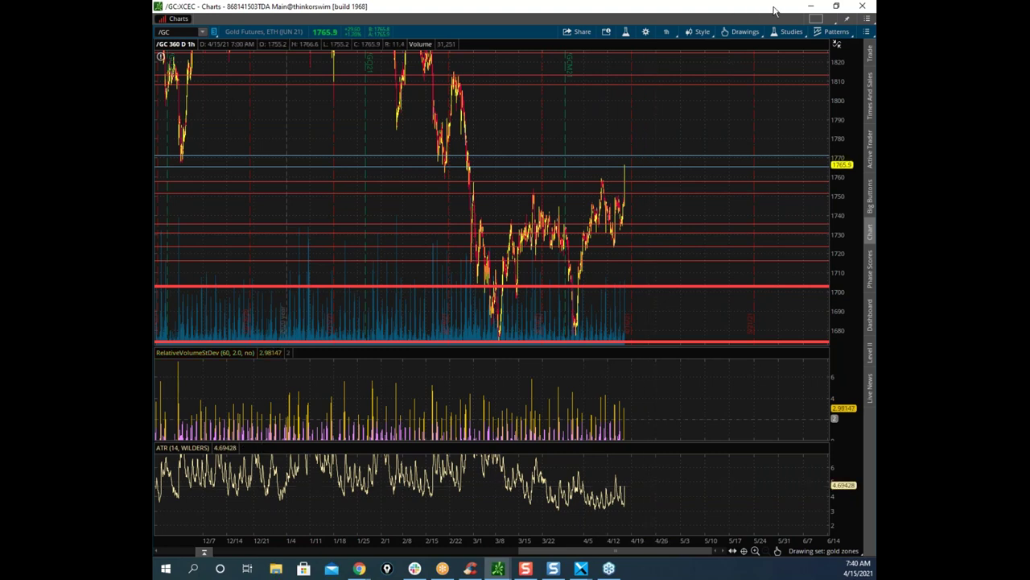
click(810, 6)
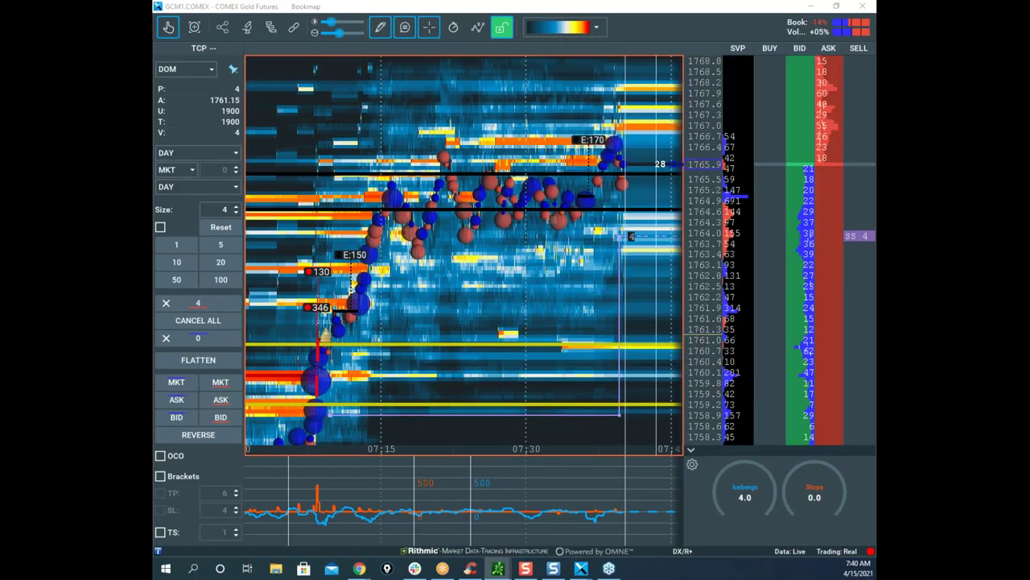
Step: Lower the 4-contract sell stop order to 1763.6
drag(701, 165, 702, 113)
scroll(702, 115, up, 2)
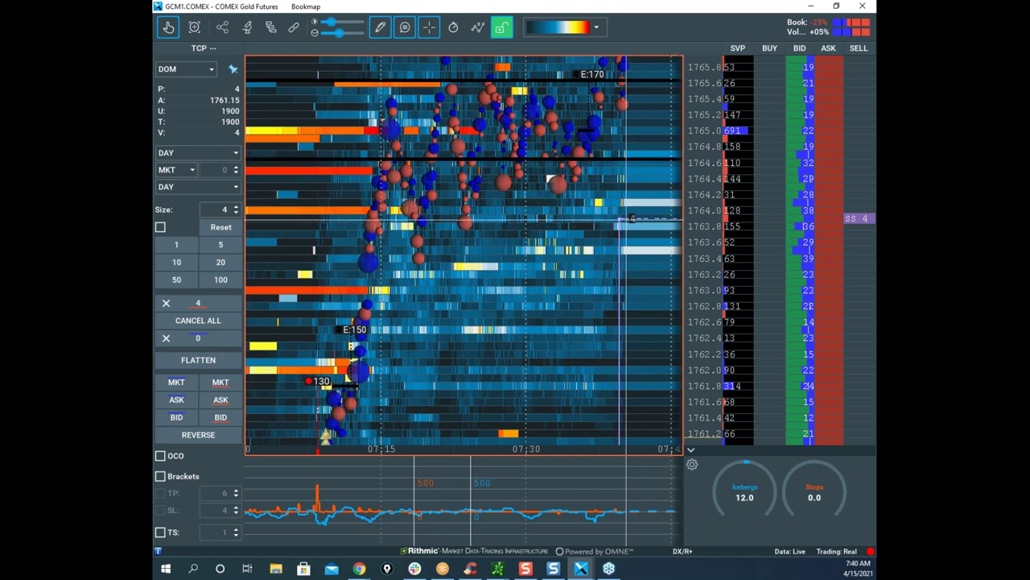
mouse_move(851, 224)
drag(852, 224, 851, 247)
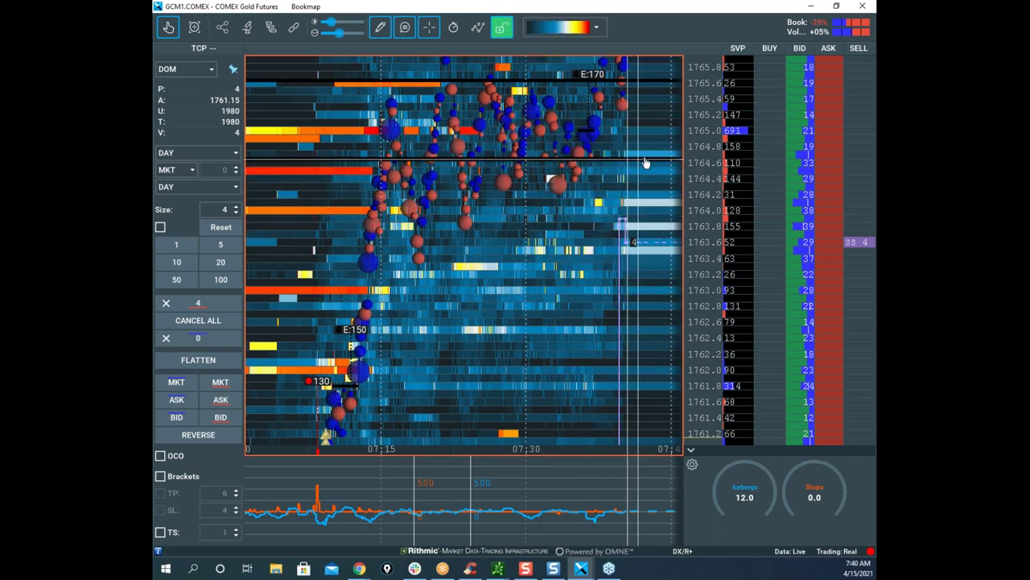
Step: Turn off the drawing mode on the gold chart and buy 4 more contracts at market
drag(630, 210, 549, 234)
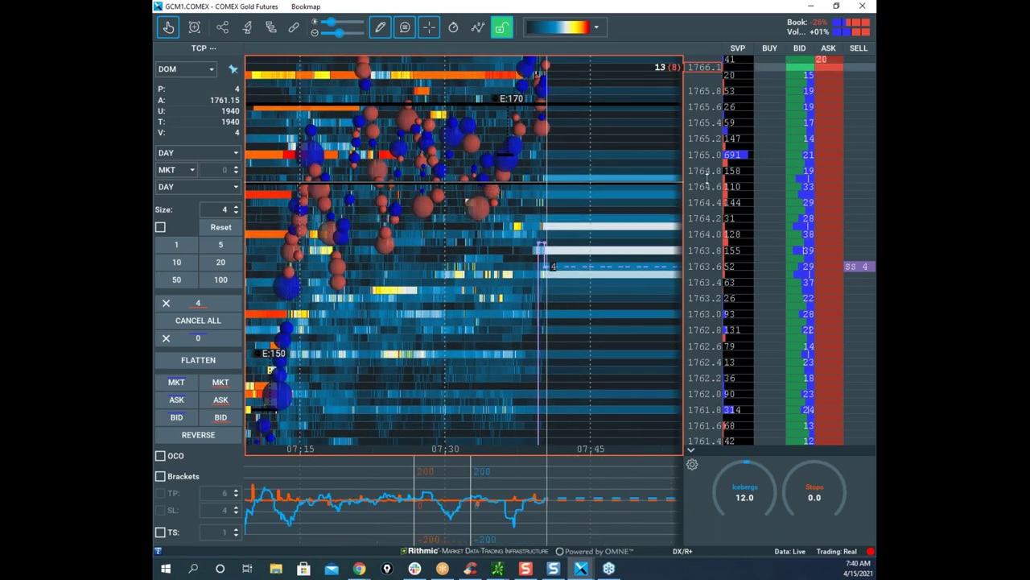
drag(705, 176, 705, 200)
click(380, 28)
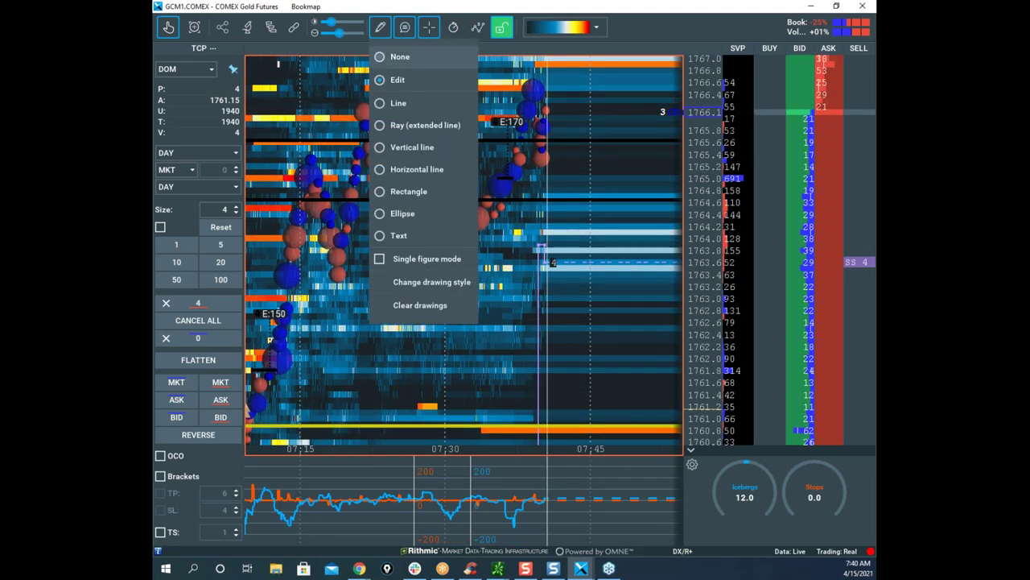
click(400, 56)
scroll(526, 127, up, 4)
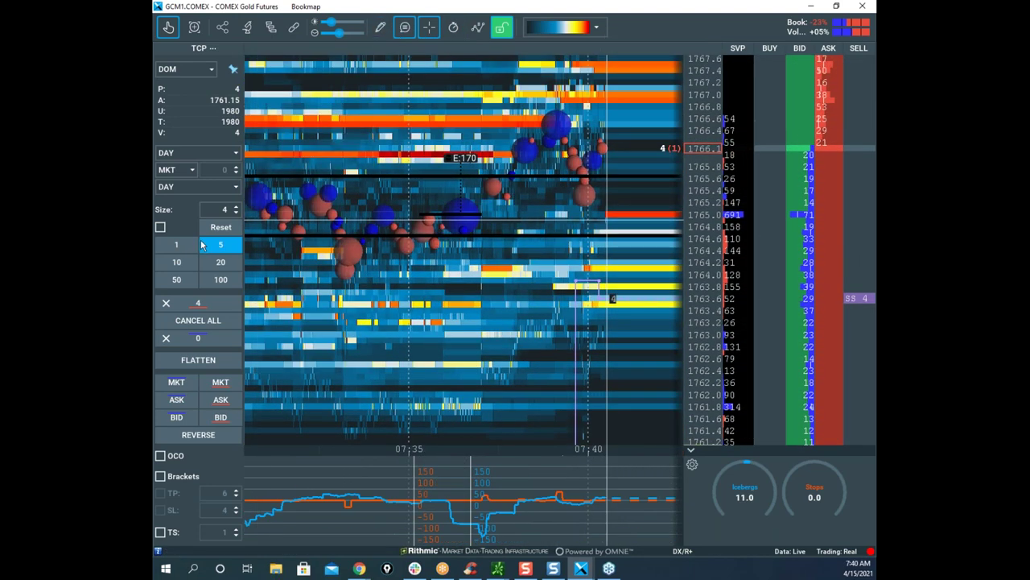
click(177, 381)
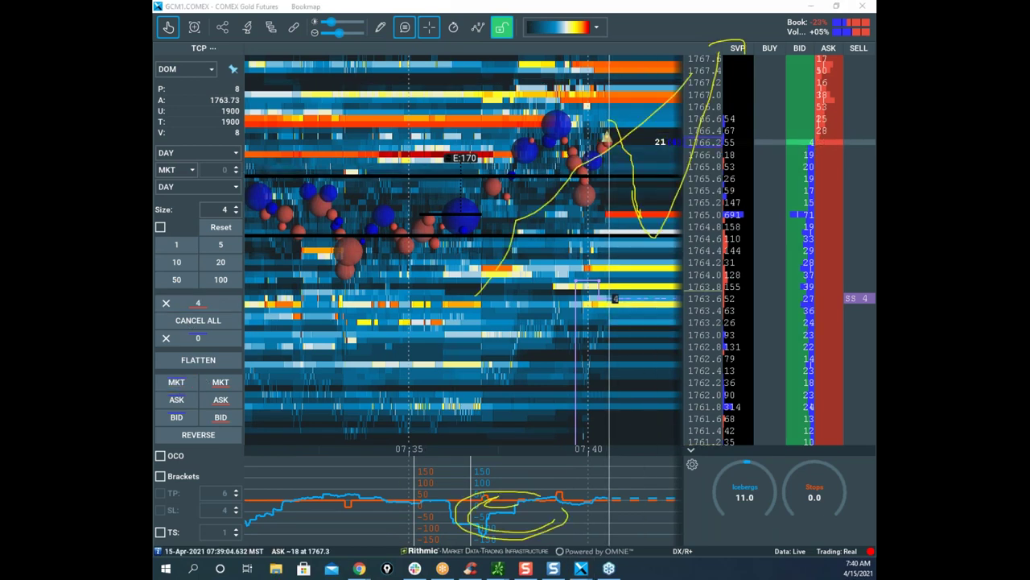
Step: Place a second 4-contract sell stop order at about 1764.5, just below the lower black line
mouse_move(467, 197)
mouse_down()
mouse_move(485, 191)
mouse_move(555, 94)
mouse_move(590, 192)
mouse_up()
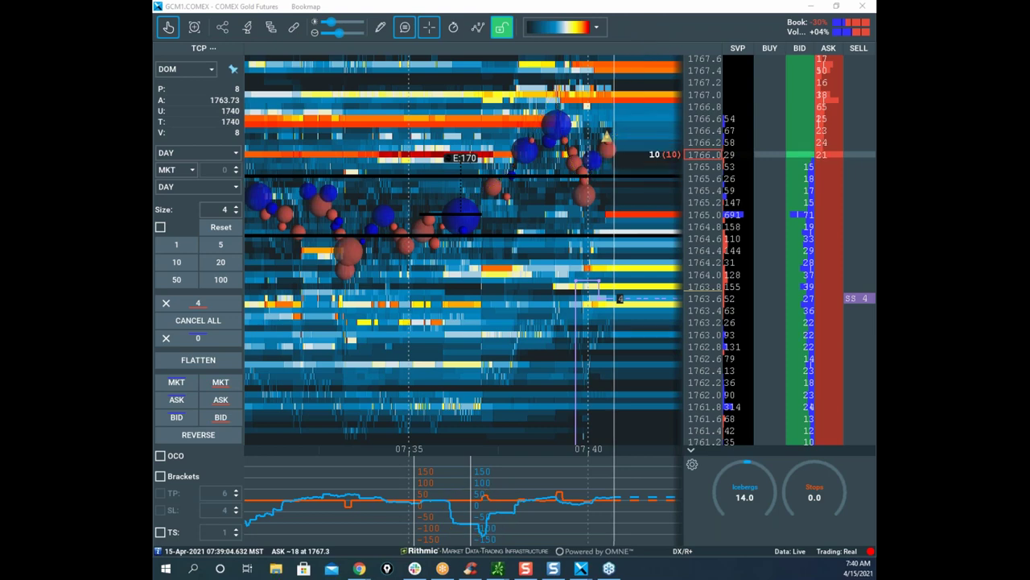
click(168, 29)
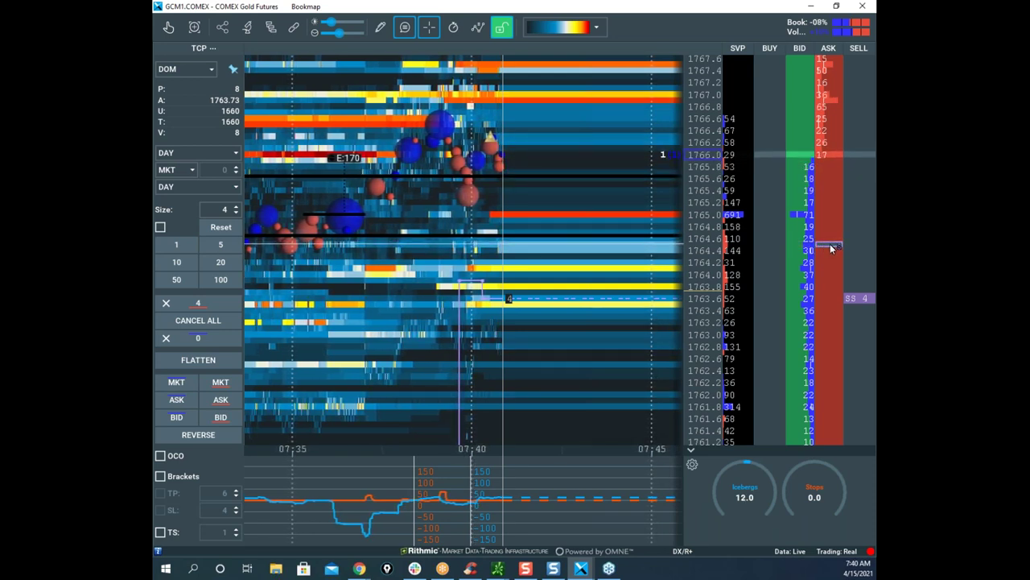
click(830, 245)
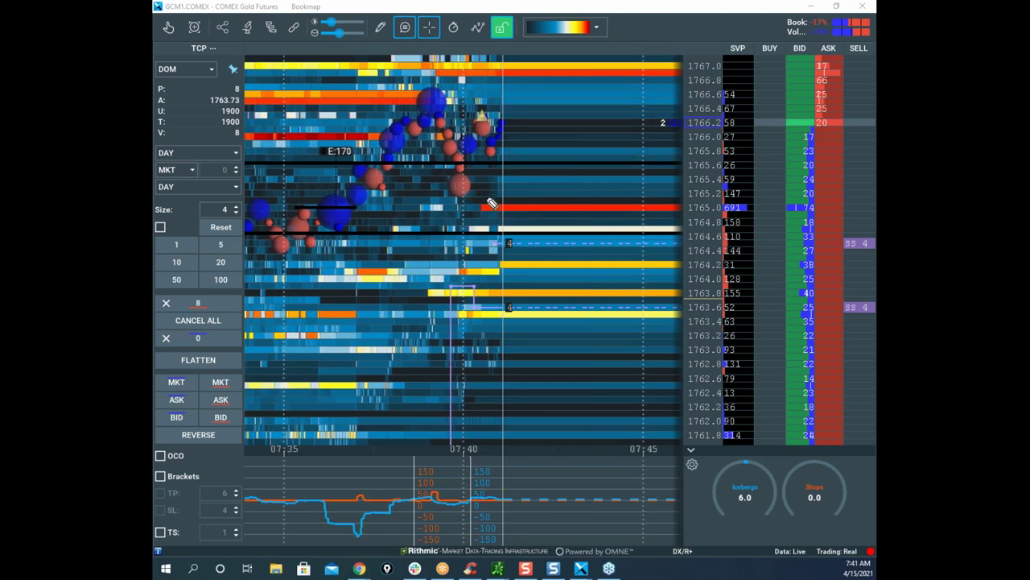
Step: Sketch freehand price paths dipping to the upper sell stop and rebounding past the upper black line, and clear the markings
drag(510, 235, 517, 239)
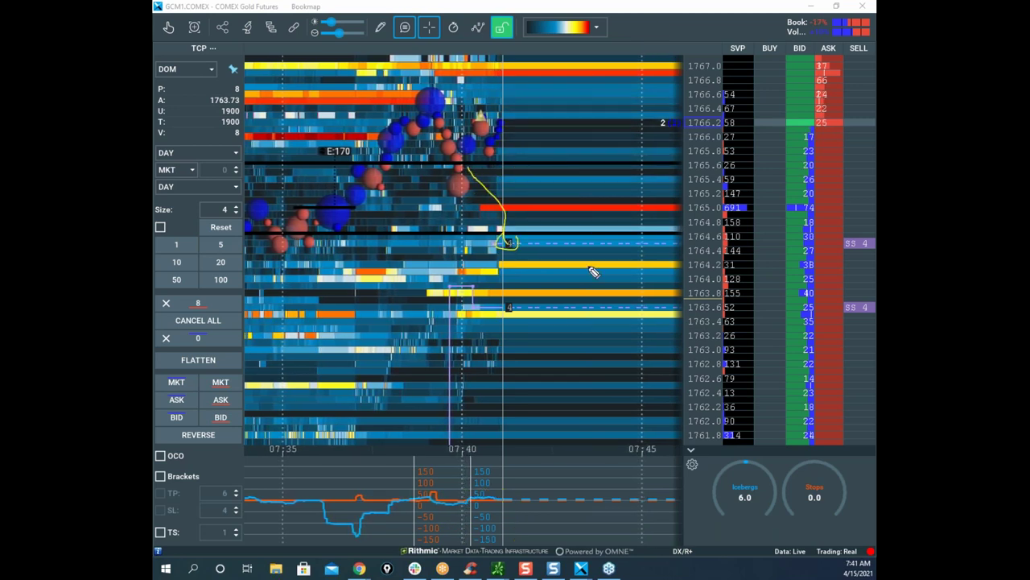
mouse_move(511, 244)
mouse_down()
mouse_move(529, 234)
mouse_move(547, 246)
mouse_up()
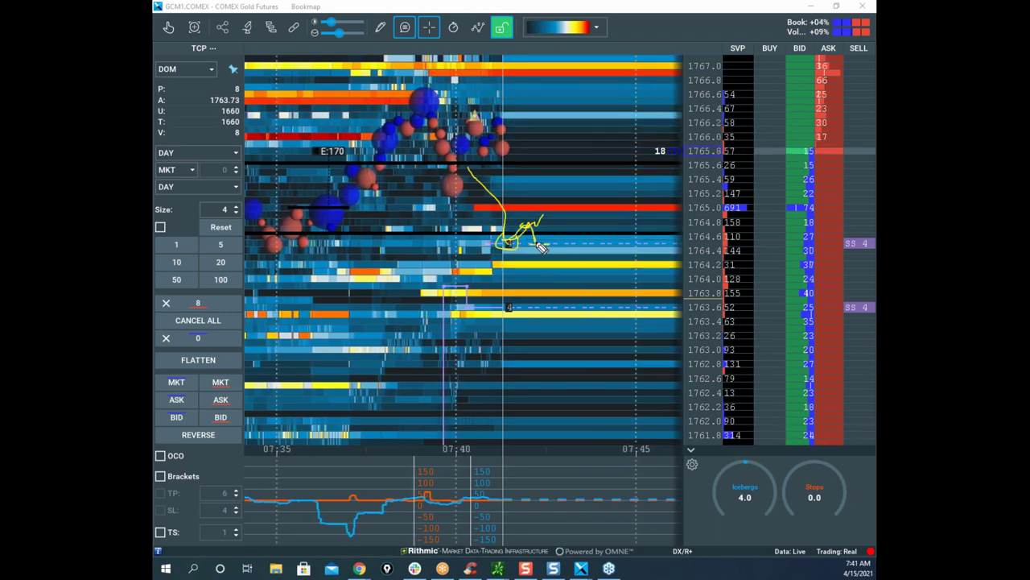
drag(531, 240, 578, 230)
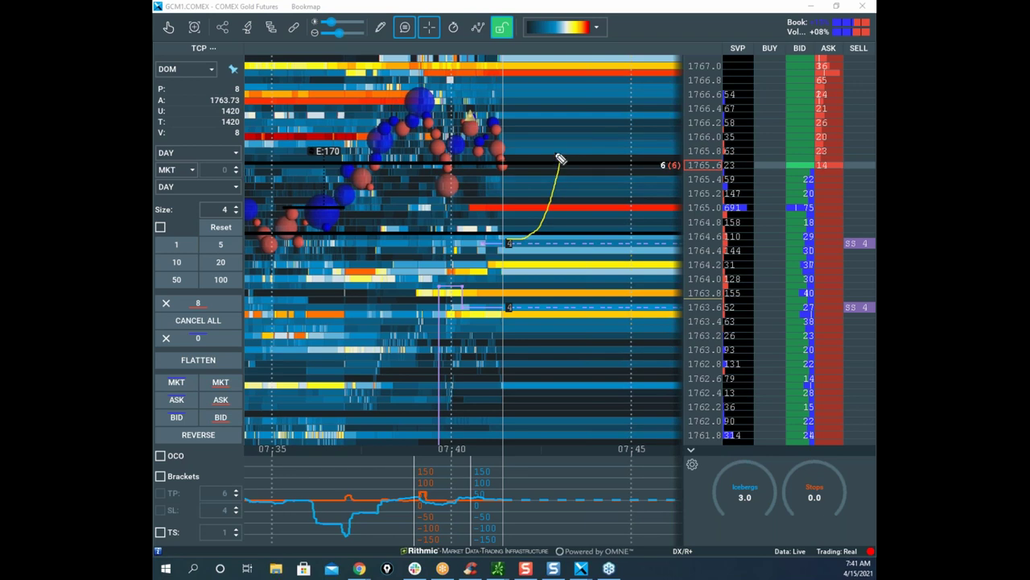
drag(561, 159, 577, 155)
drag(503, 161, 514, 243)
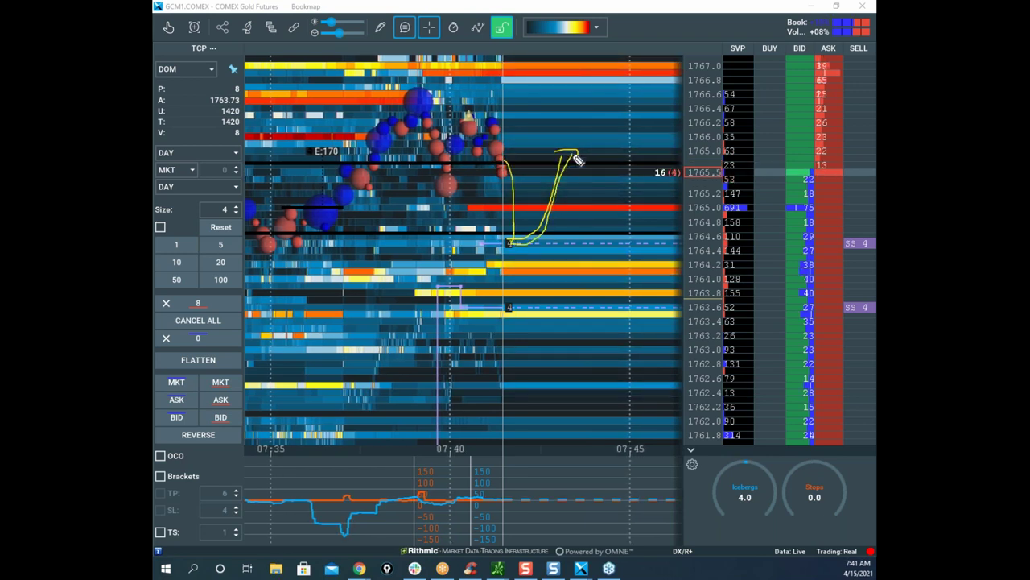
mouse_move(557, 159)
mouse_down()
mouse_move(573, 153)
mouse_move(593, 86)
mouse_move(612, 85)
mouse_up()
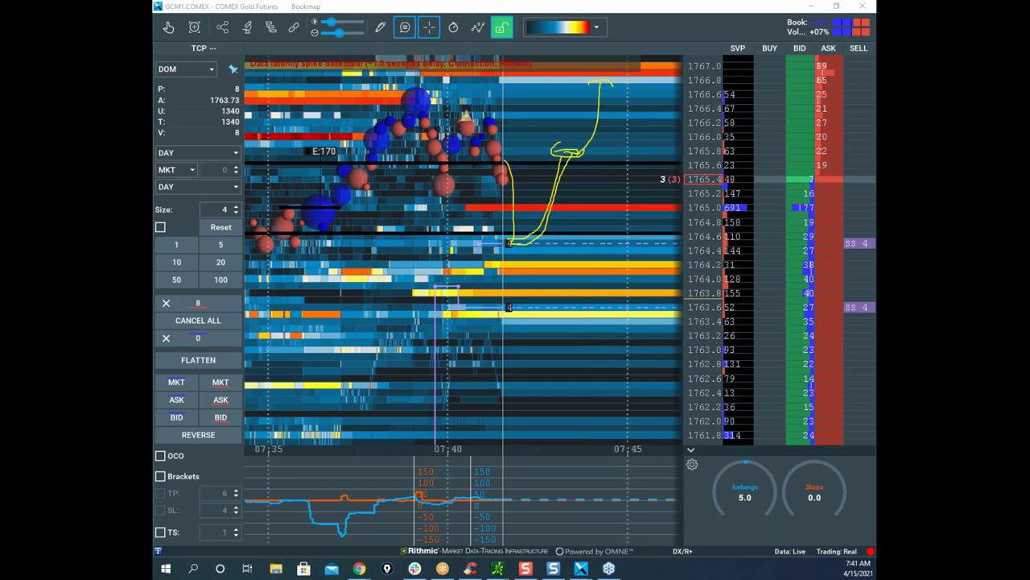
key(Escape)
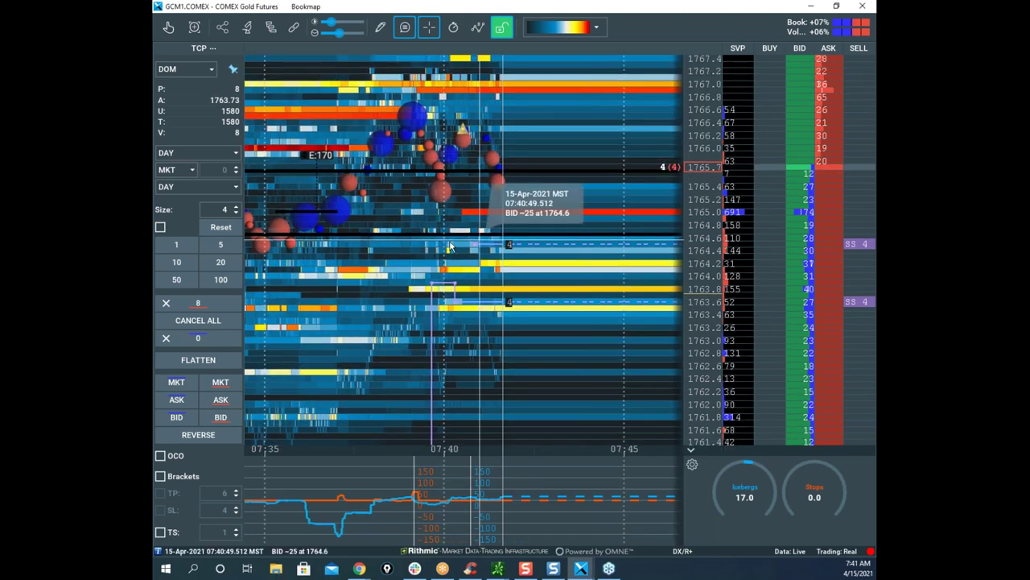
Step: Show the higher prices on the gold chart and take its window out of full size, leaving it over the E-Mini S&P 500 window
scroll(438, 210, down, 1)
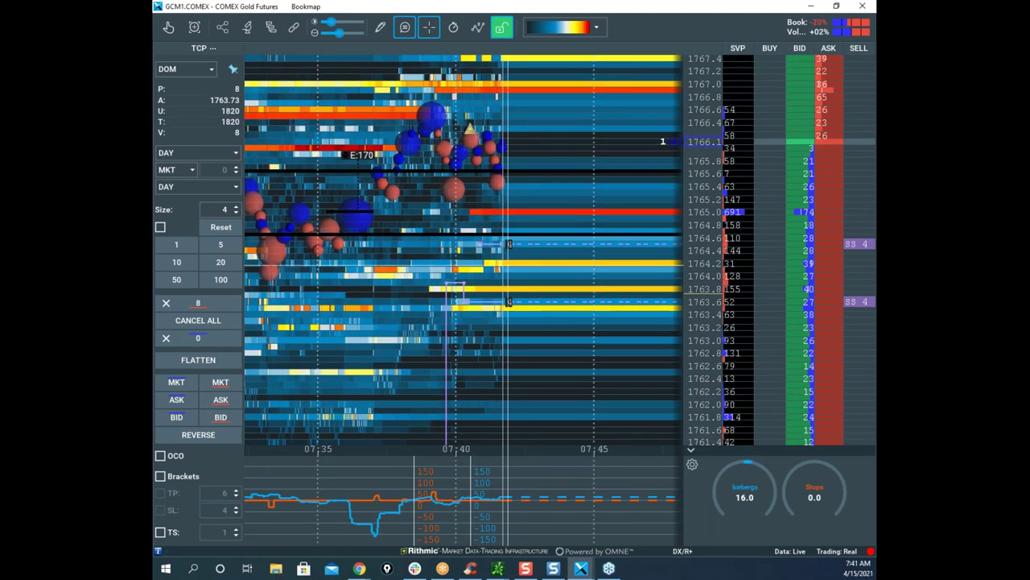
drag(699, 131, 693, 183)
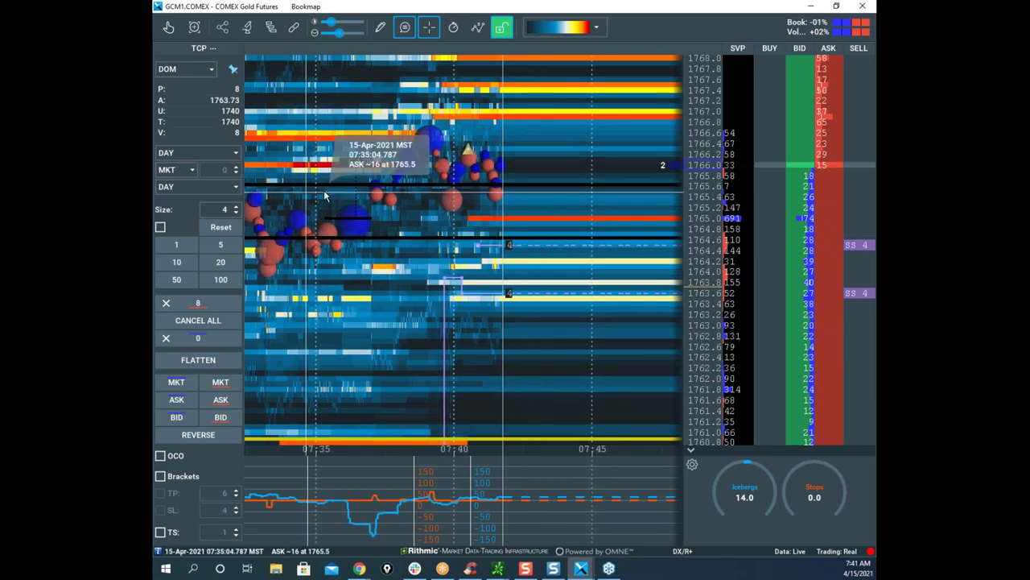
key(alt+Tab)
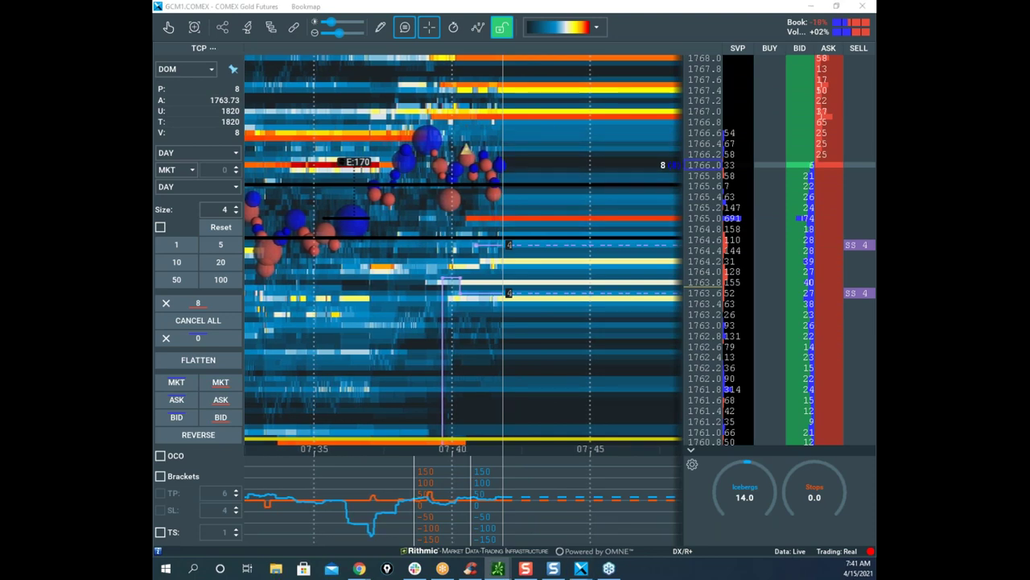
drag(632, 9, 627, 42)
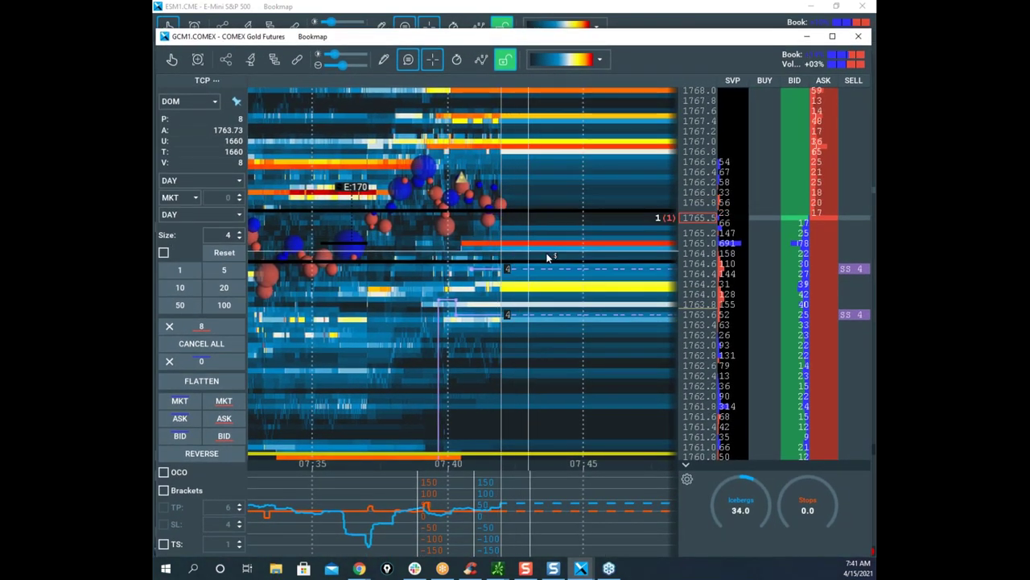
drag(579, 42, 577, 18)
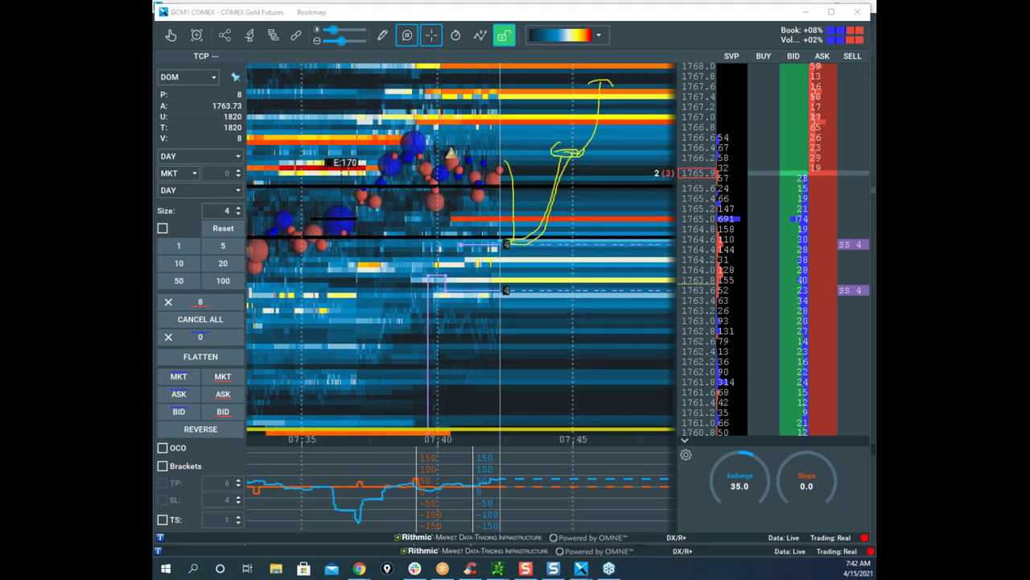
Step: Sketch a rise, a pullback above the upper sell stop and a renewed rise from the current gold price, and clear the markings
key(Escape)
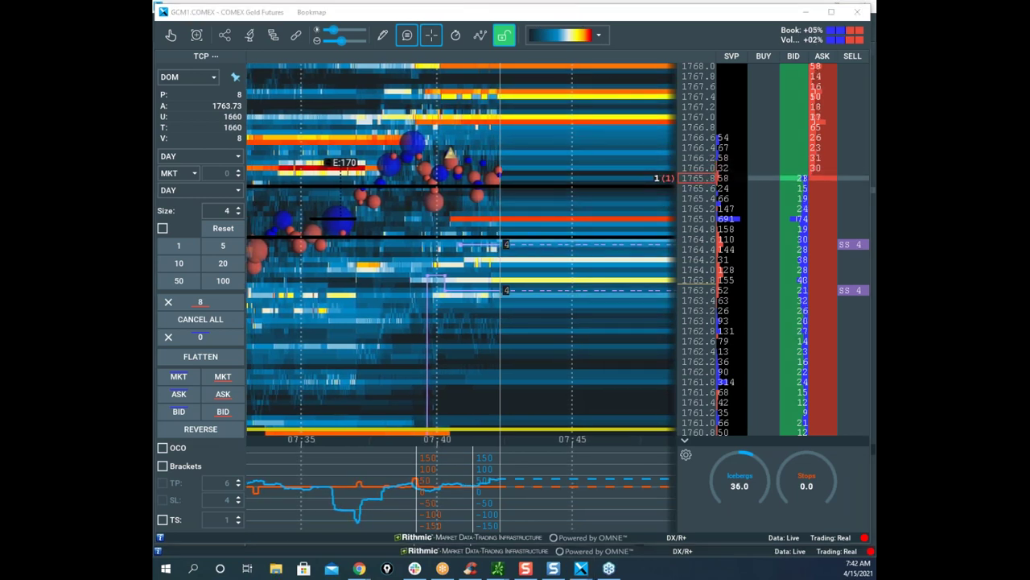
mouse_move(501, 179)
mouse_down()
mouse_move(527, 165)
mouse_move(548, 127)
mouse_up()
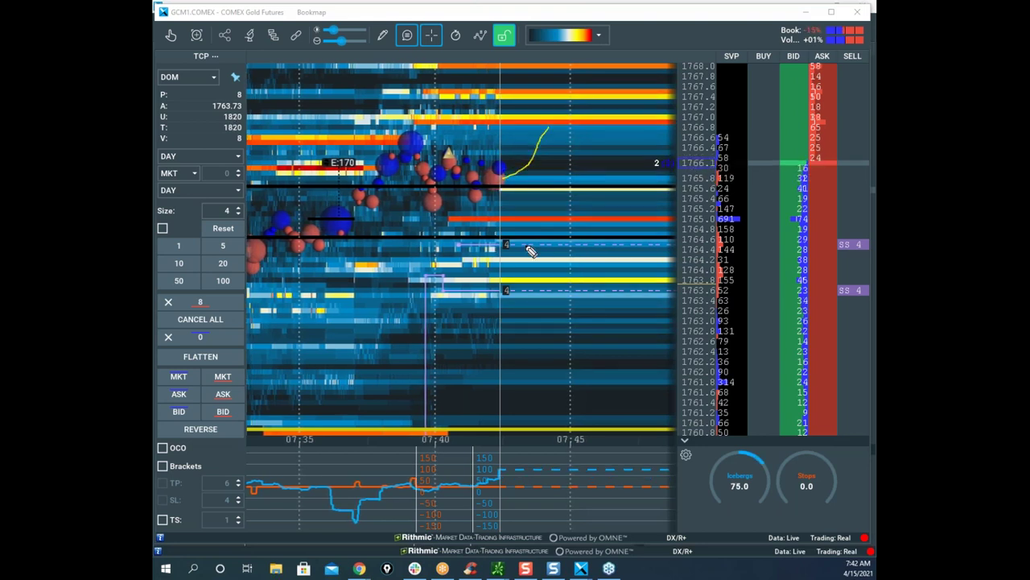
drag(517, 244, 554, 243)
mouse_move(511, 155)
mouse_down()
mouse_move(553, 158)
mouse_move(560, 208)
mouse_up()
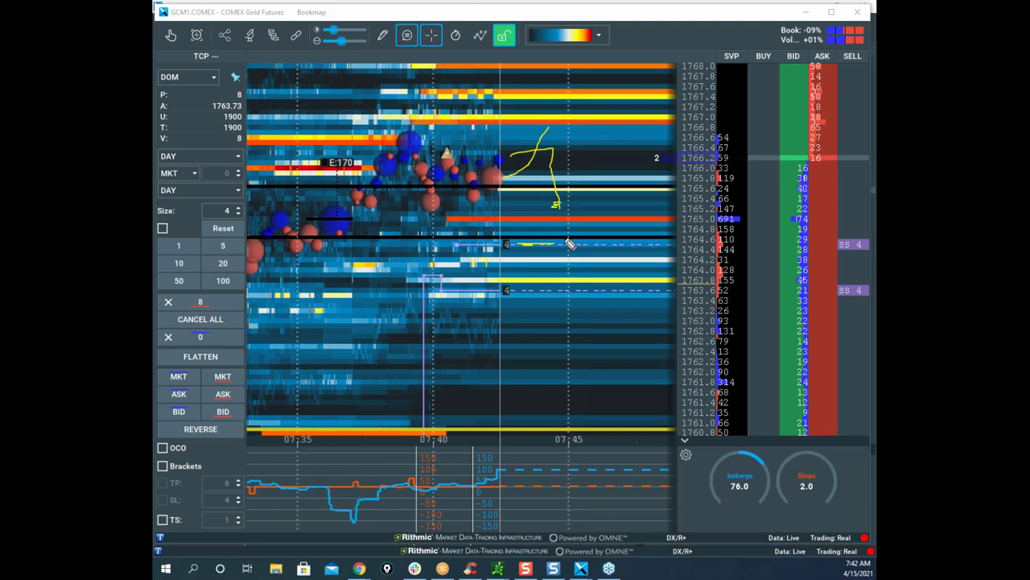
drag(557, 208, 622, 148)
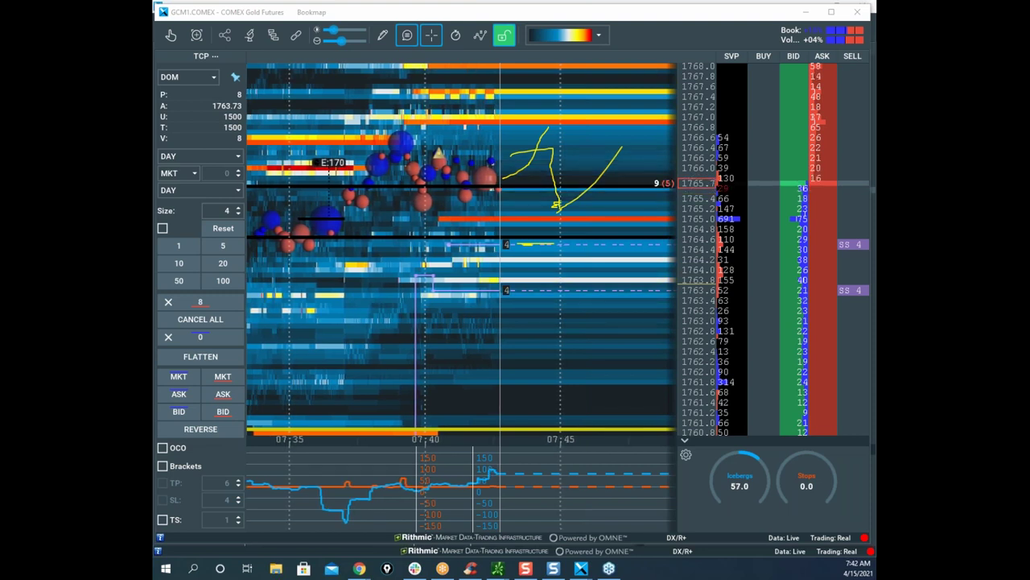
key(Escape)
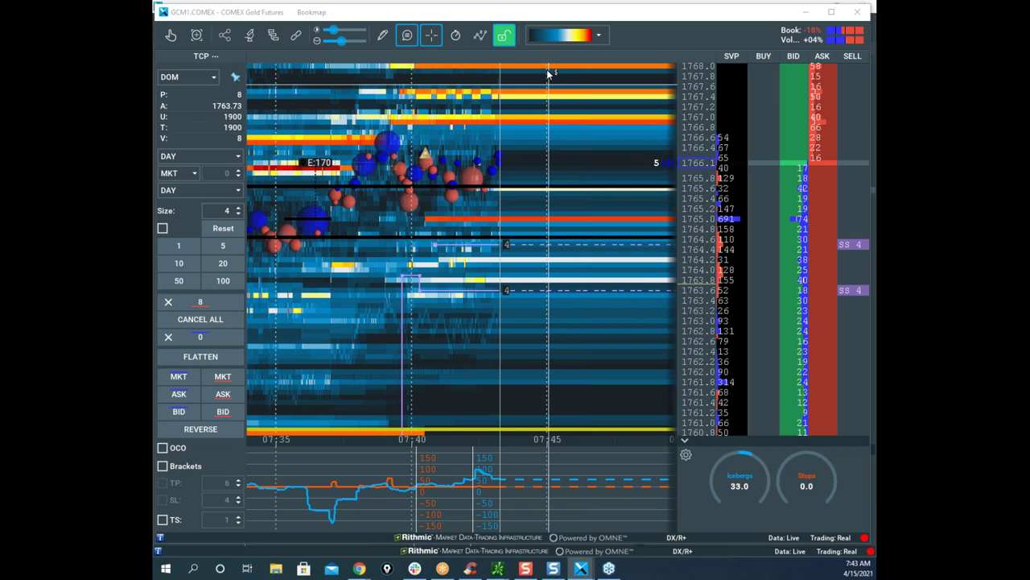
Step: Bring the hourly /GC chart from thinkorswim over the gold window, examine gold's price levels, and return to Bookmap
drag(153, 262, 578, 143)
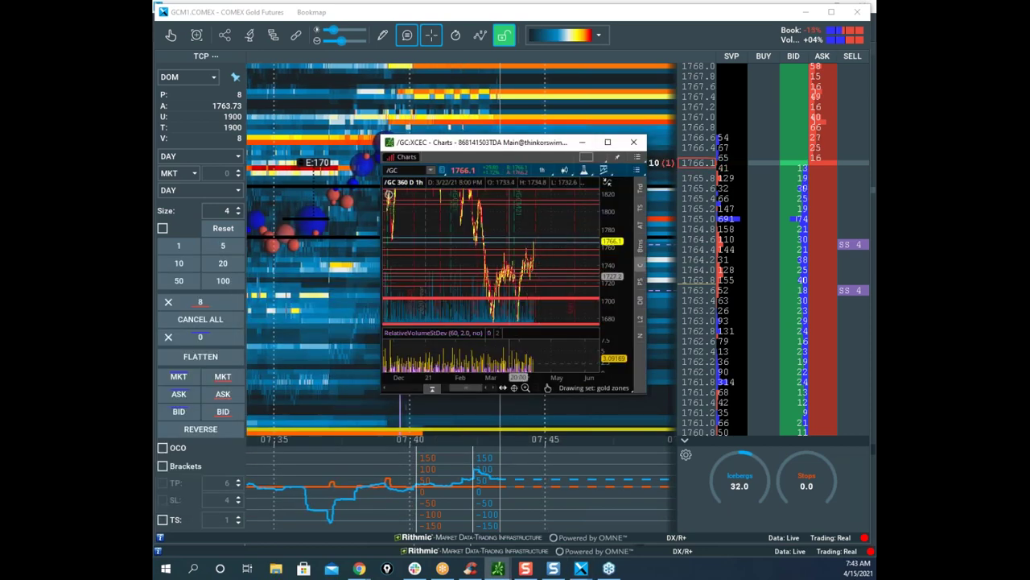
mouse_move(515, 135)
mouse_down()
mouse_move(515, 149)
mouse_move(515, 125)
mouse_up()
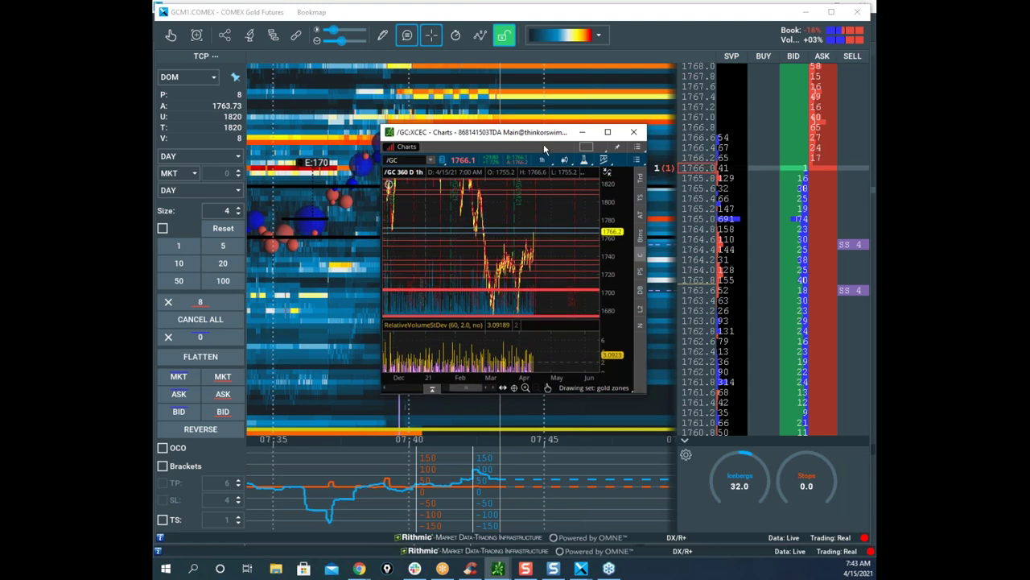
key(alt+Tab)
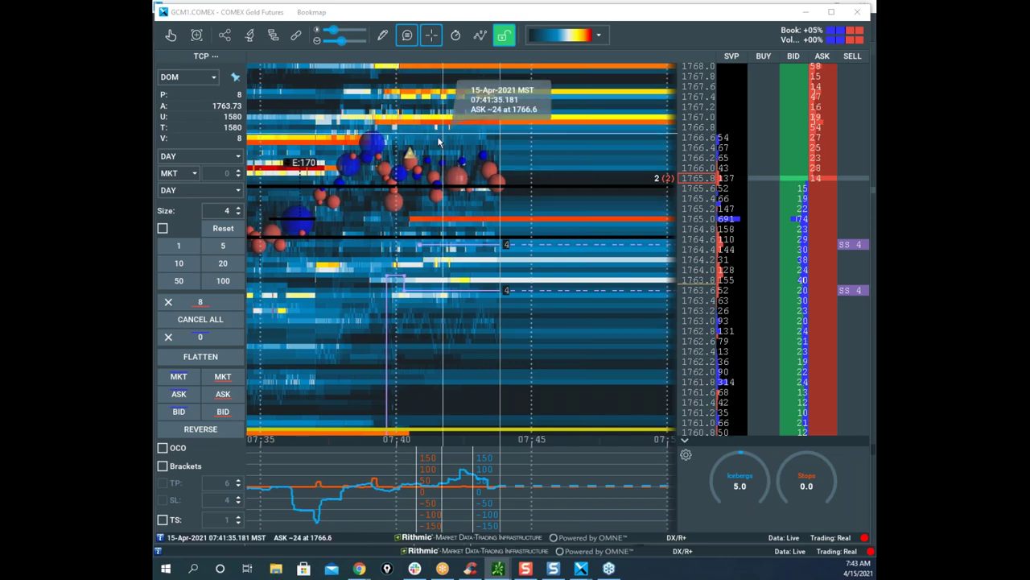
Step: Move the gold window off this screen and examine the recent rise in the E-Mini S&P 500 heatmap
drag(445, 15, 582, 63)
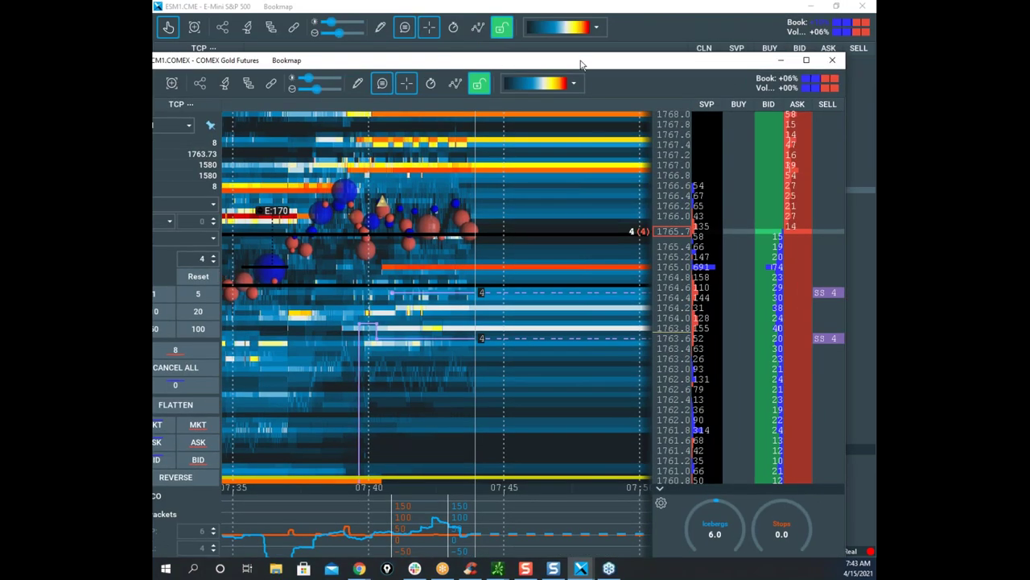
drag(731, 62, 0, 62)
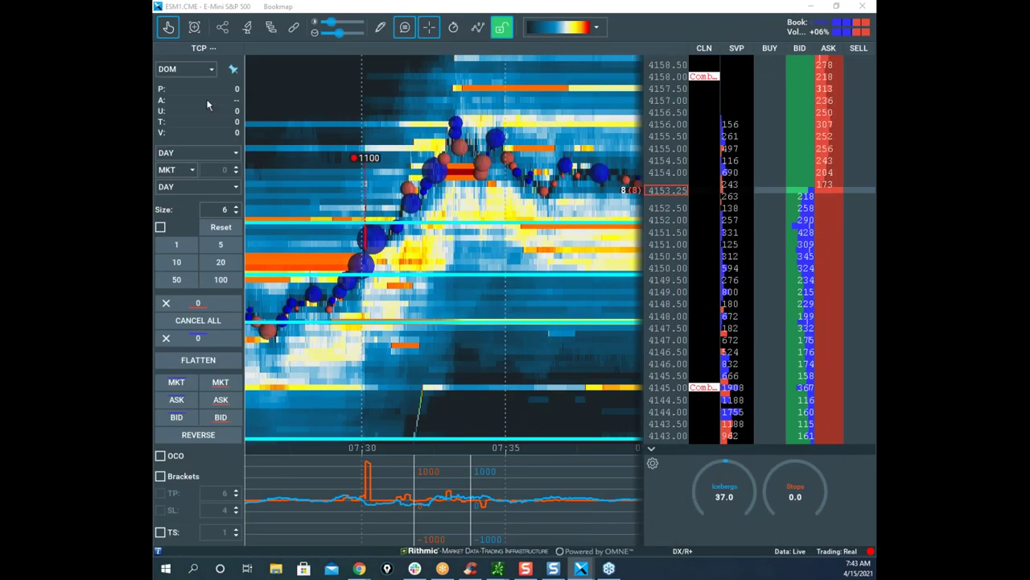
scroll(505, 126, down, 3)
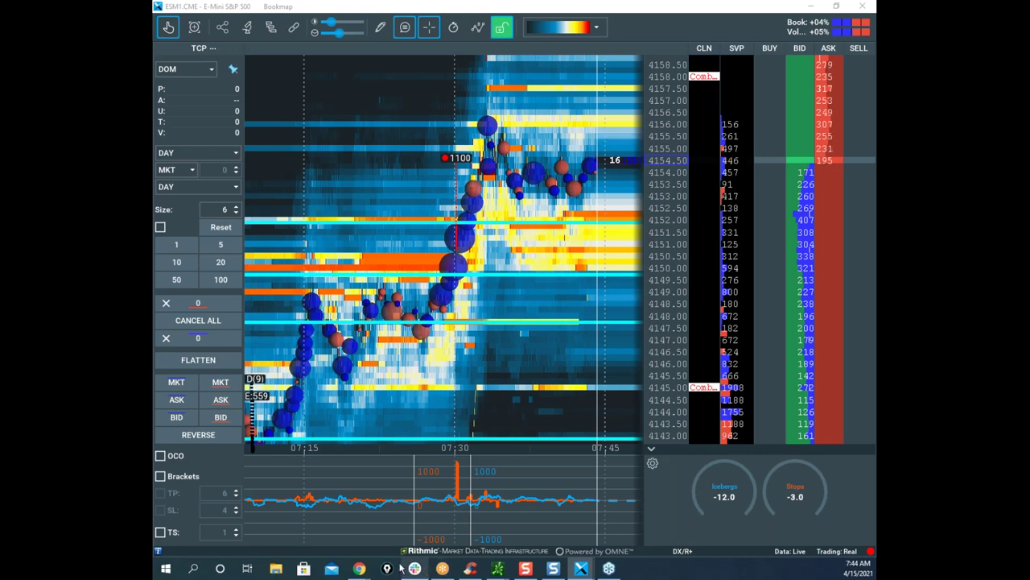
Step: Switch to Discord in Chrome, view the Bookmap server's general-chat channel, and return to the premium channel of the Trader Order Flow Room server
mouse_move(359, 568)
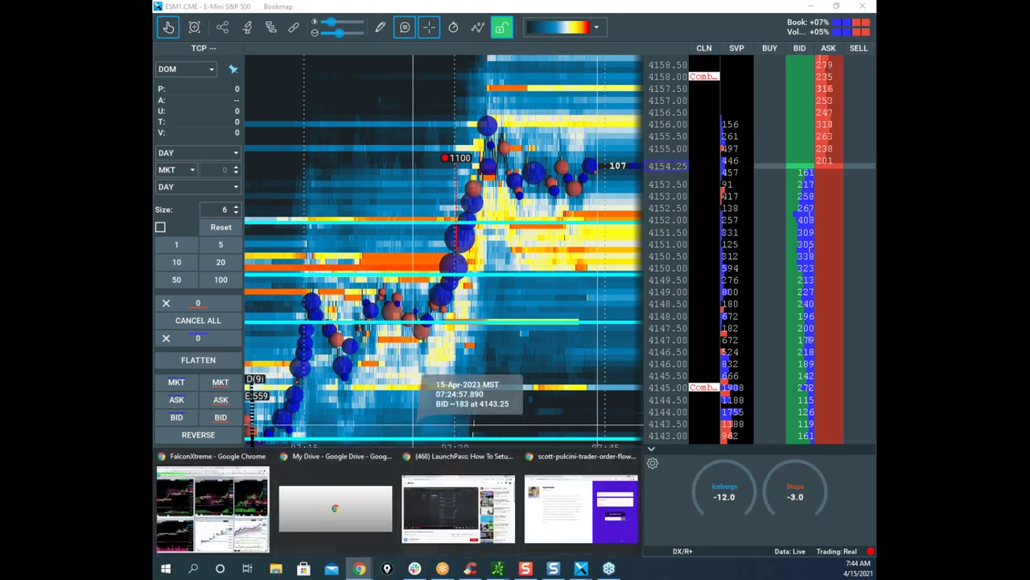
click(212, 509)
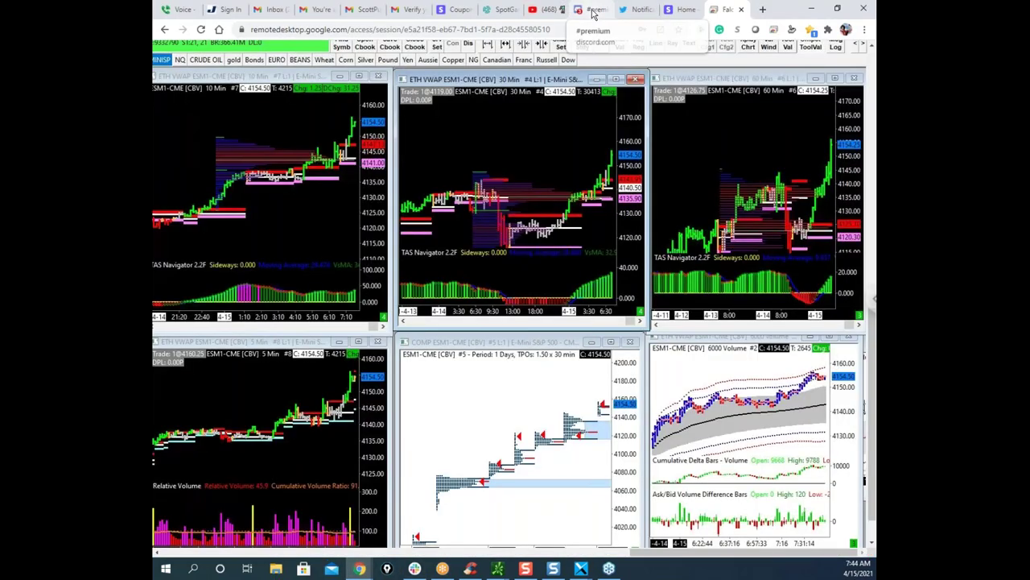
click(593, 10)
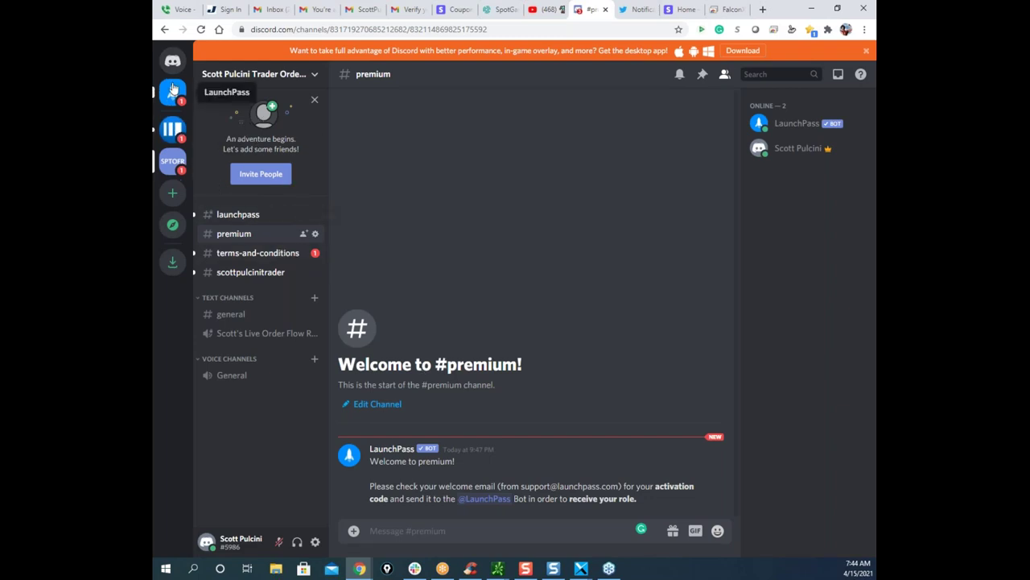
click(170, 131)
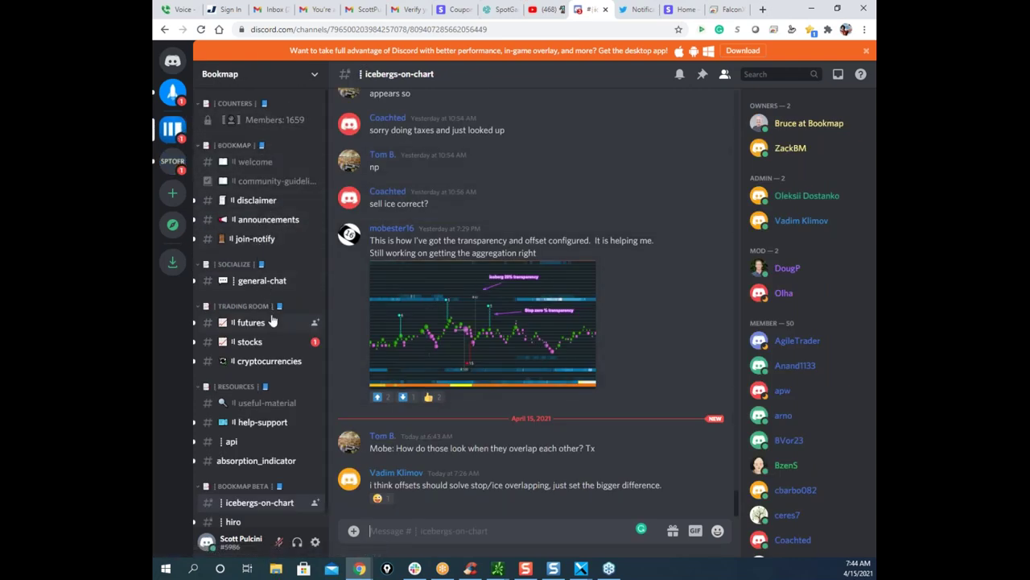
click(261, 280)
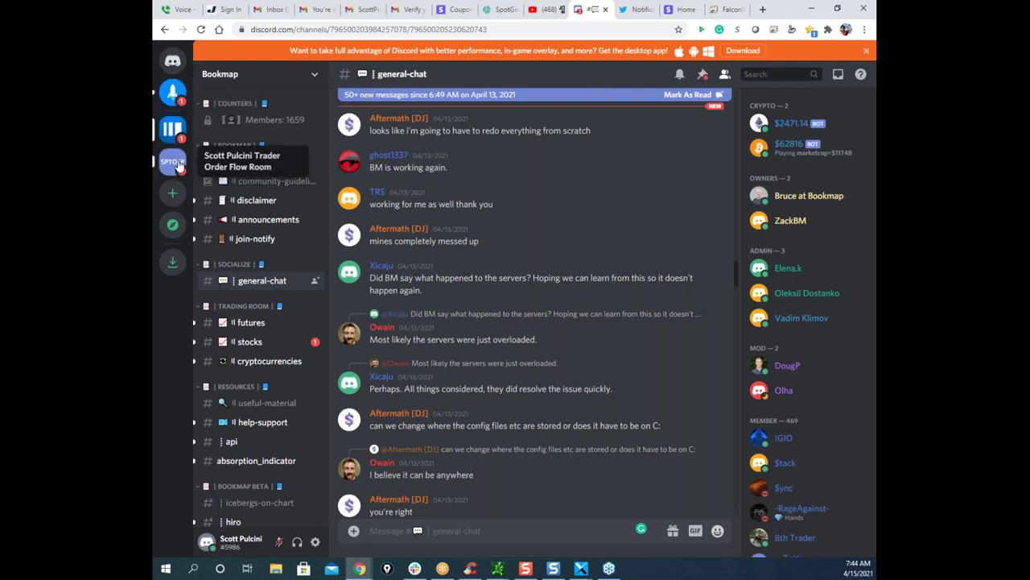
click(172, 161)
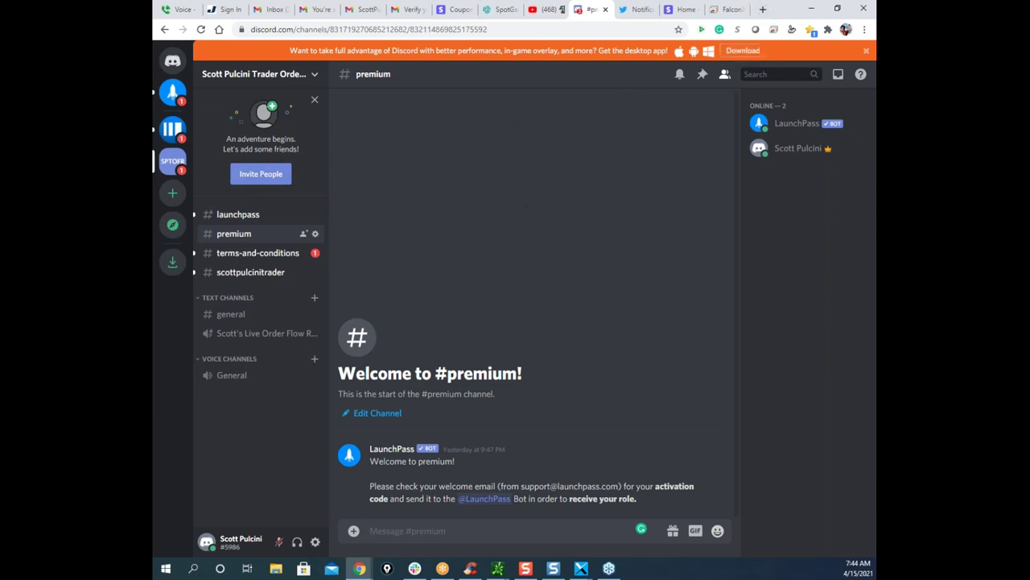
Step: Mark the premium channel in the Discord channel list with the drawing pen and clear the marking
key(Escape)
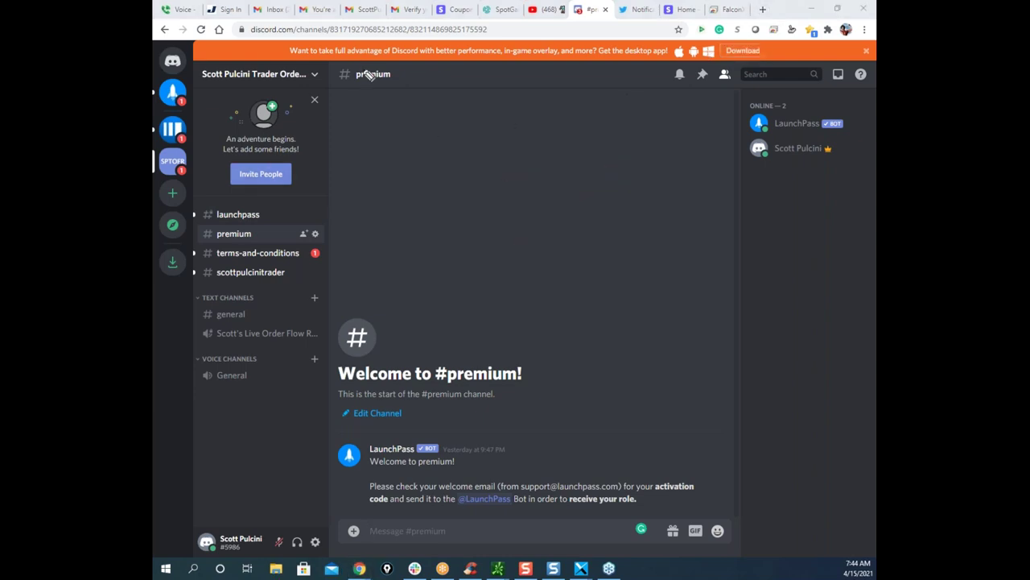
drag(262, 214, 283, 248)
key(Escape)
Step: Bring the Bookmap gold futures window over Discord, maximize it to examine the position and sell stops, and move it off this screen
drag(153, 96, 694, 87)
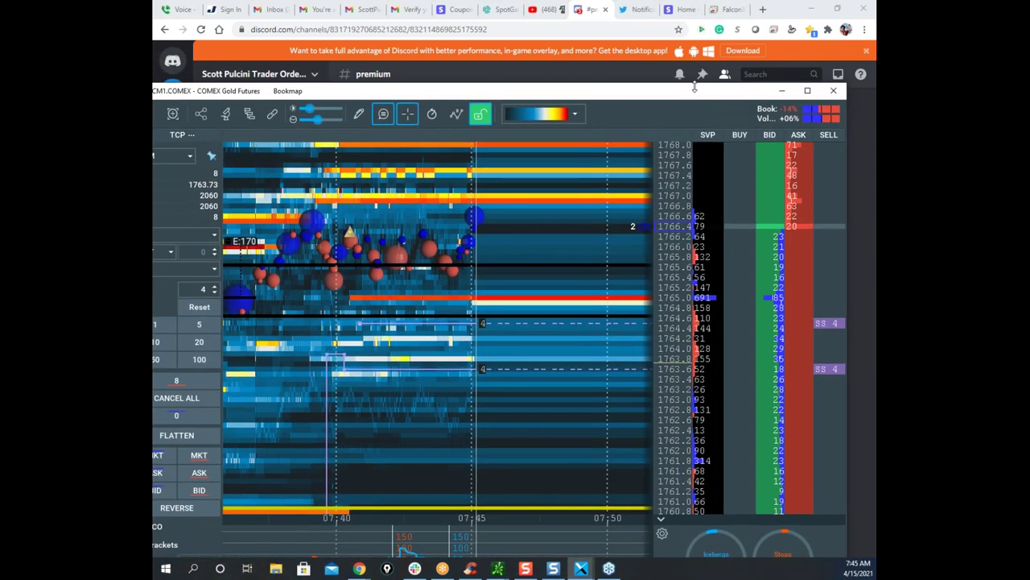
double_click(734, 95)
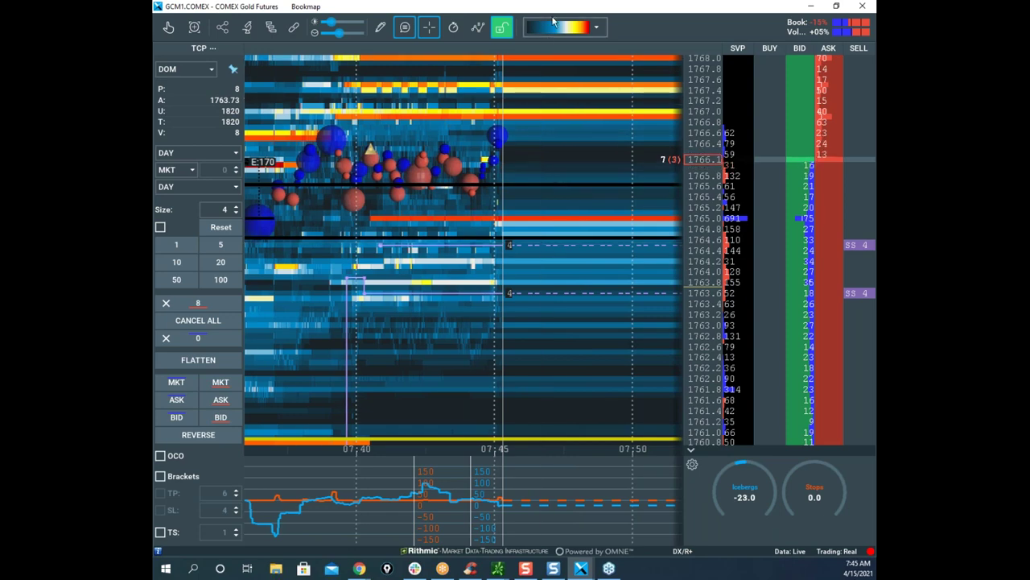
drag(557, 7, 153, 58)
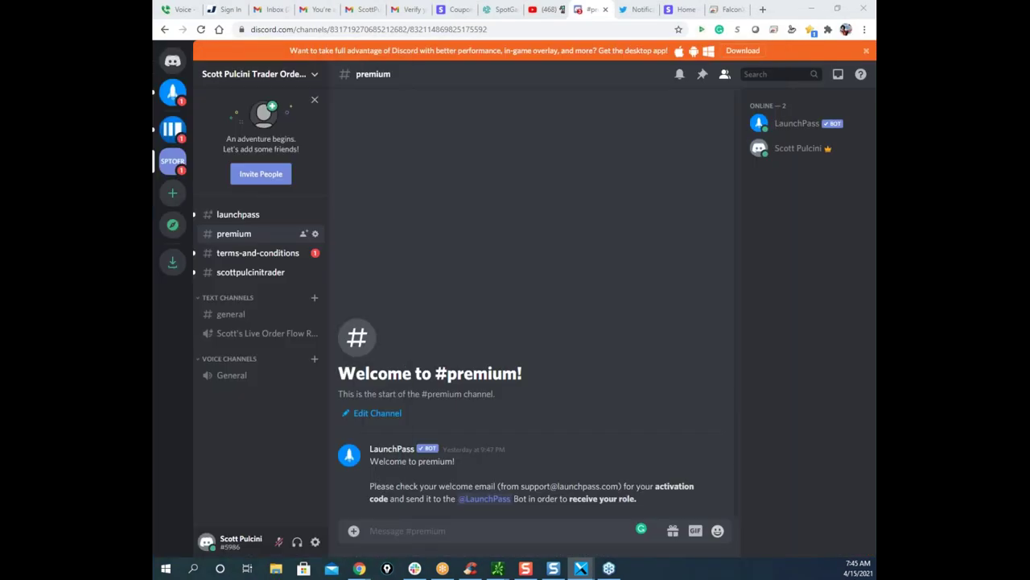
Step: Circle the premium channel name again and erase the drawn loop
drag(261, 216, 265, 244)
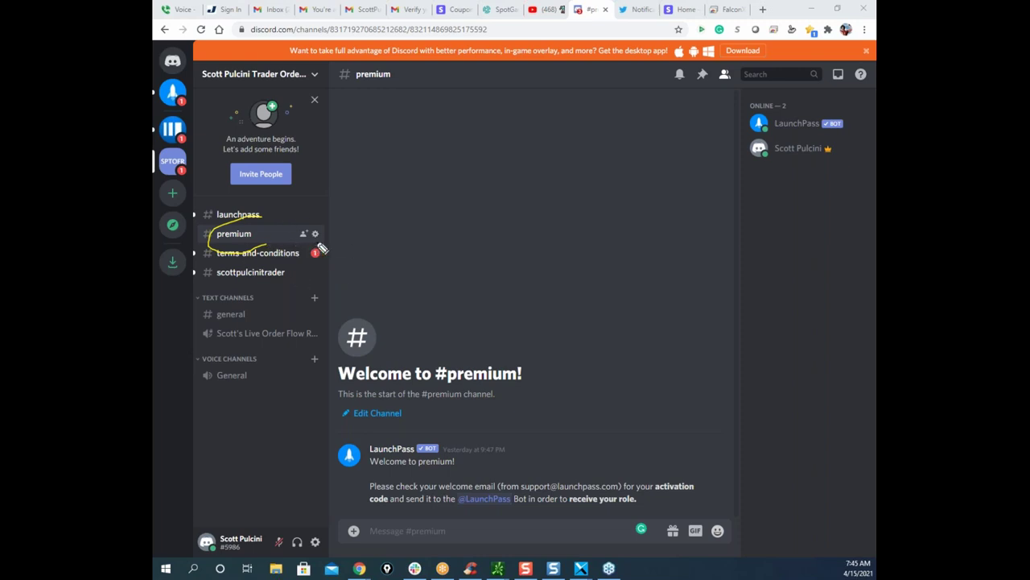
key(Escape)
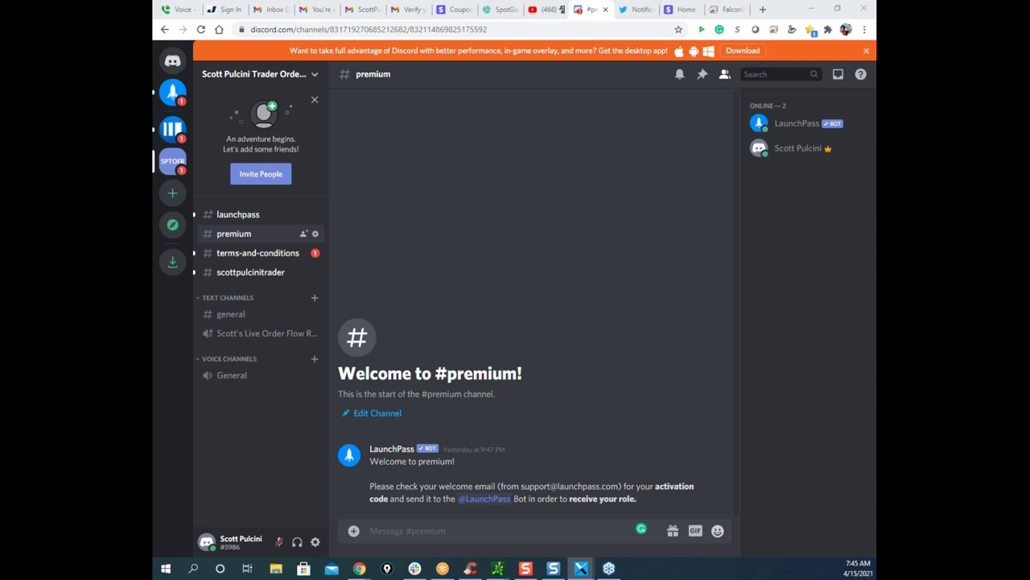
Step: Bring the gold futures window back onto this screen, maximize it, and examine price relative to the two sell stops
drag(153, 16, 611, 61)
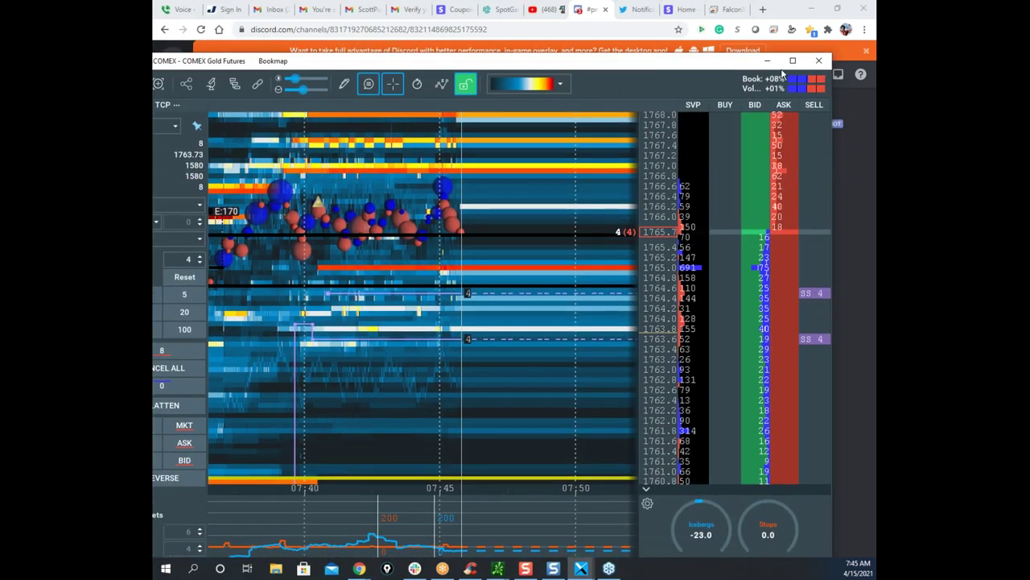
click(793, 61)
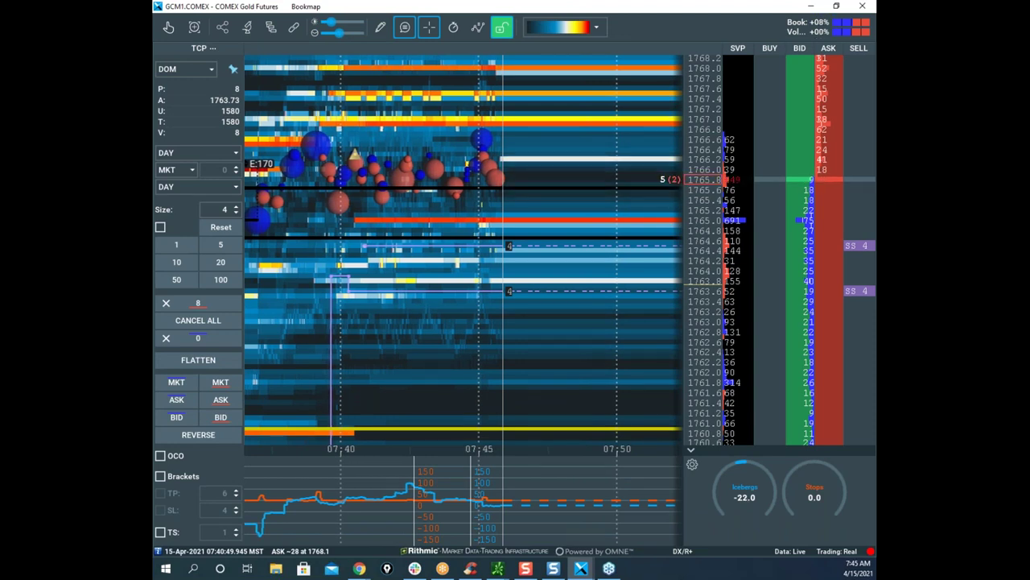
scroll(552, 138, down, 2)
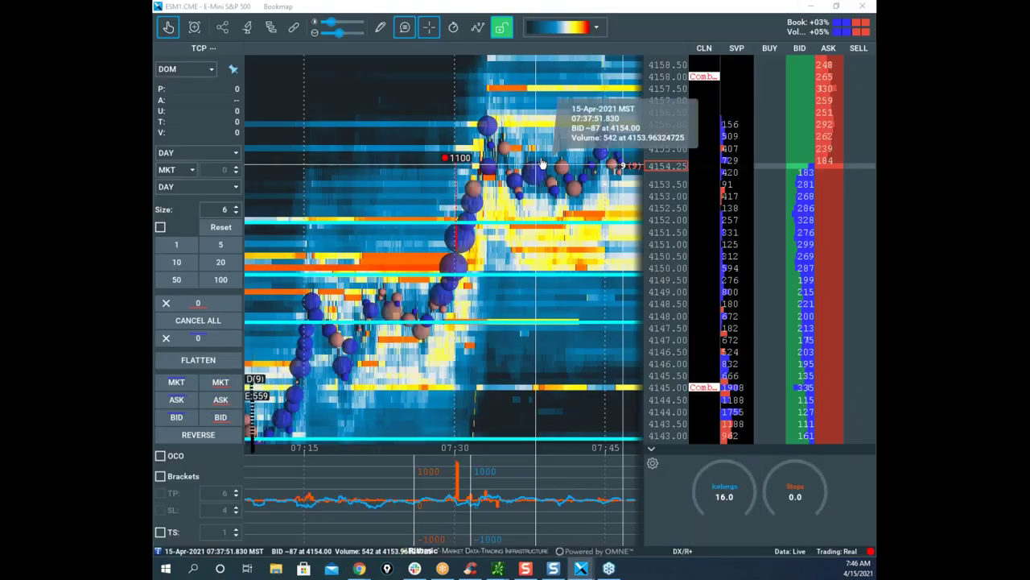
Step: Examine the E-Mini S&P 500 heatmap from the 07:15 rise to the current price, with more price levels in view
drag(545, 171, 440, 174)
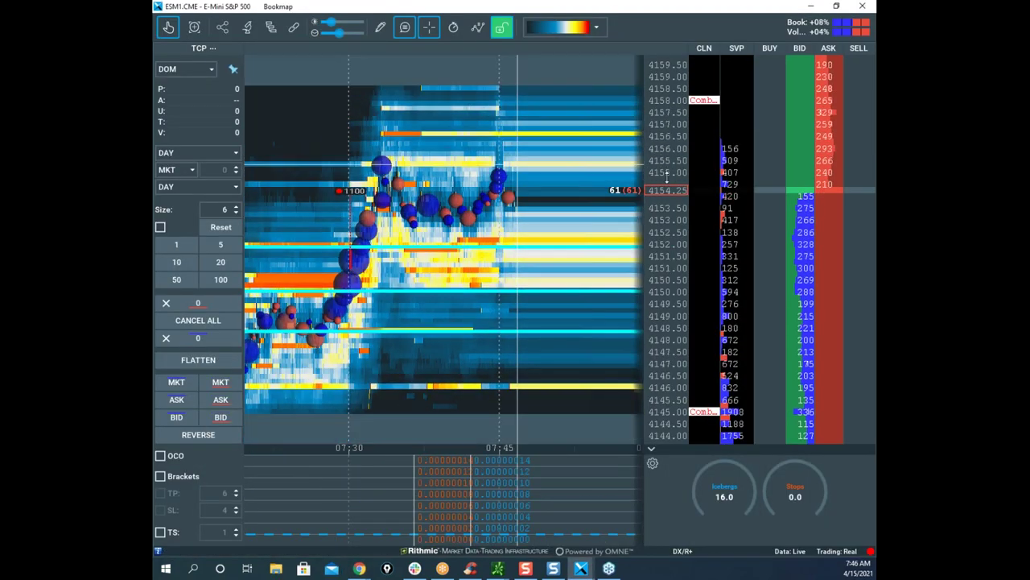
scroll(499, 186, down, 1)
drag(526, 231, 556, 187)
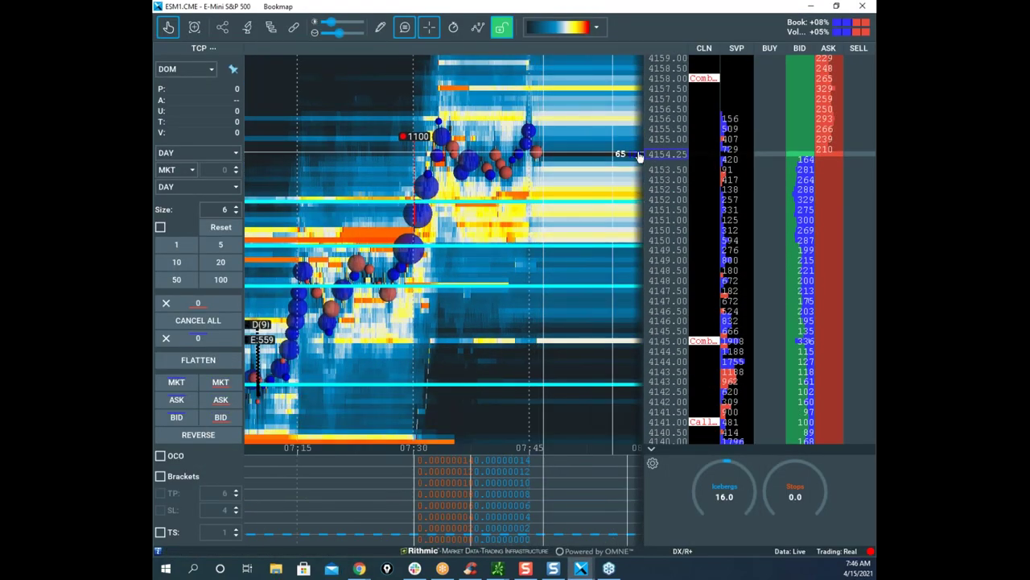
drag(656, 149, 656, 172)
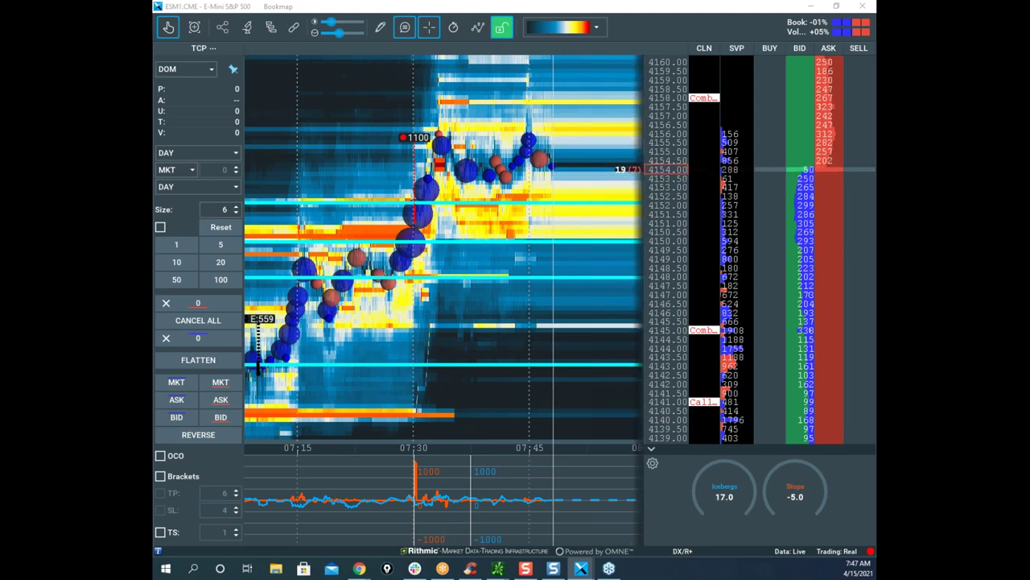
Step: Bring in and maximize the E-Mini Nasdaq-100 window, and cancel the 4-contract buy stop just above 14002
drag(800, 579, 676, 55)
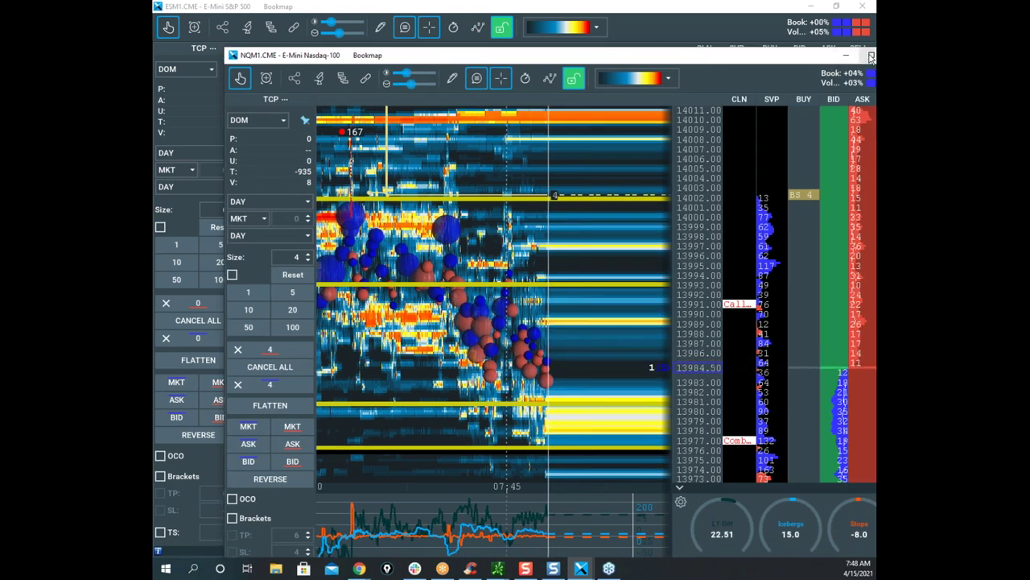
click(871, 55)
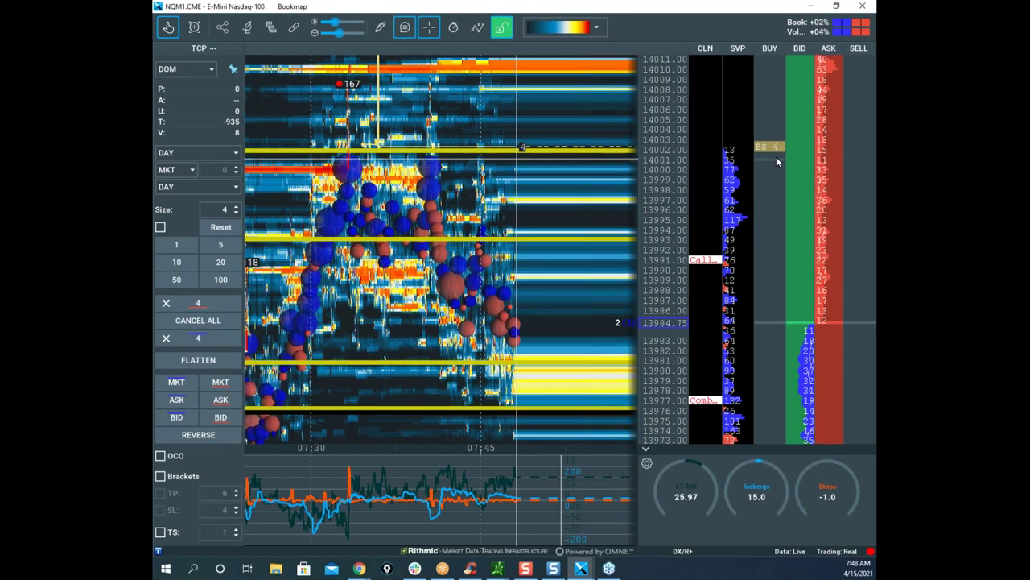
click(781, 147)
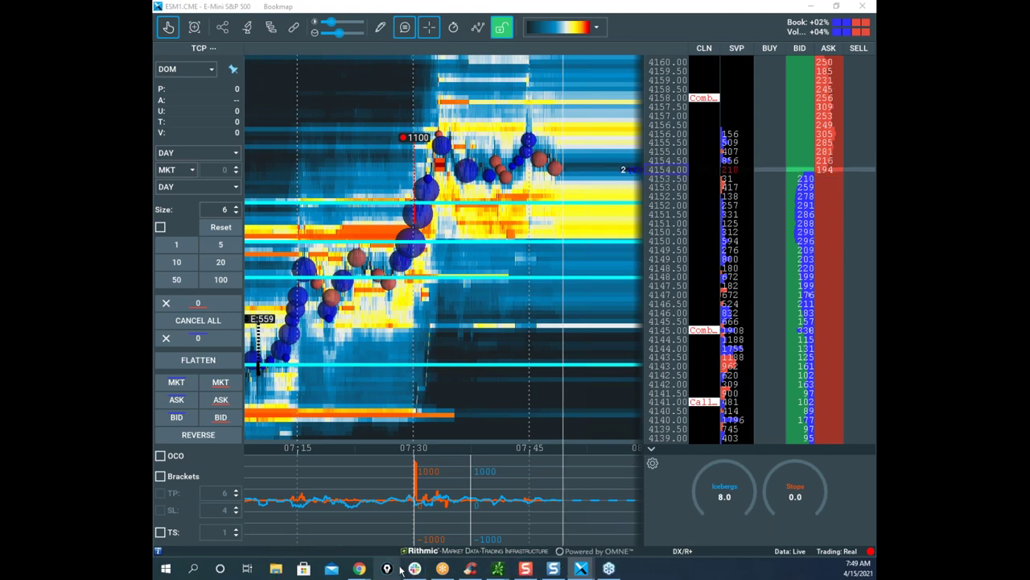
Step: Switch to Discord in Chrome, look through the Bookmap server's general-chat messages, and return to the premium channel of the Trader Order Flow Room server
mouse_move(359, 568)
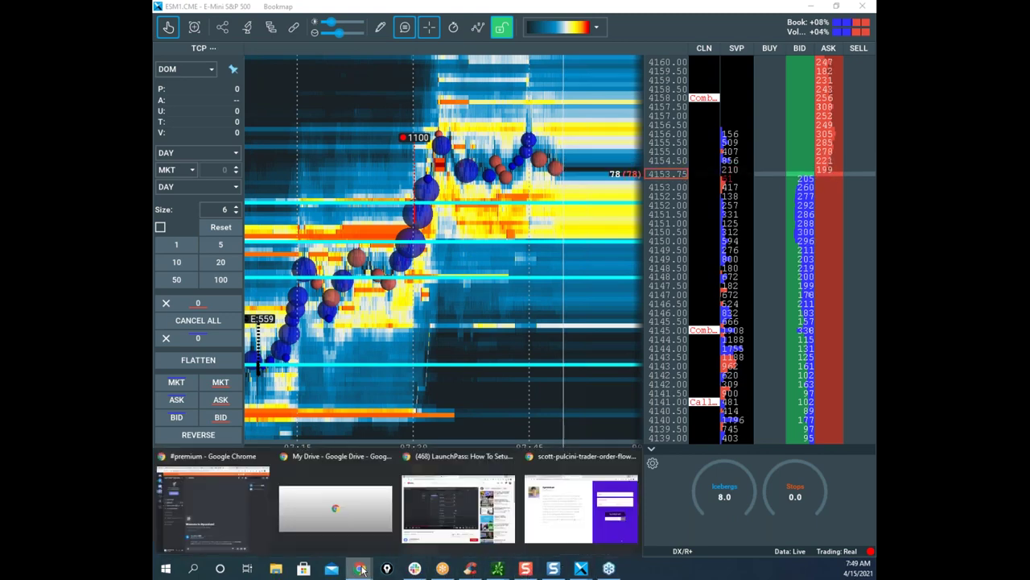
click(241, 507)
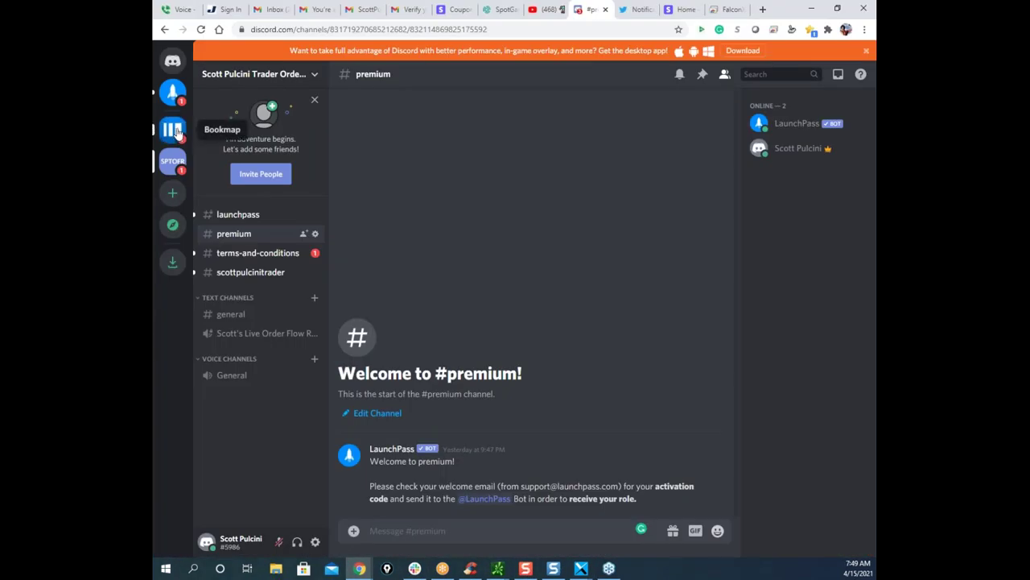
click(174, 128)
scroll(550, 313, up, 10)
scroll(524, 313, down, 15)
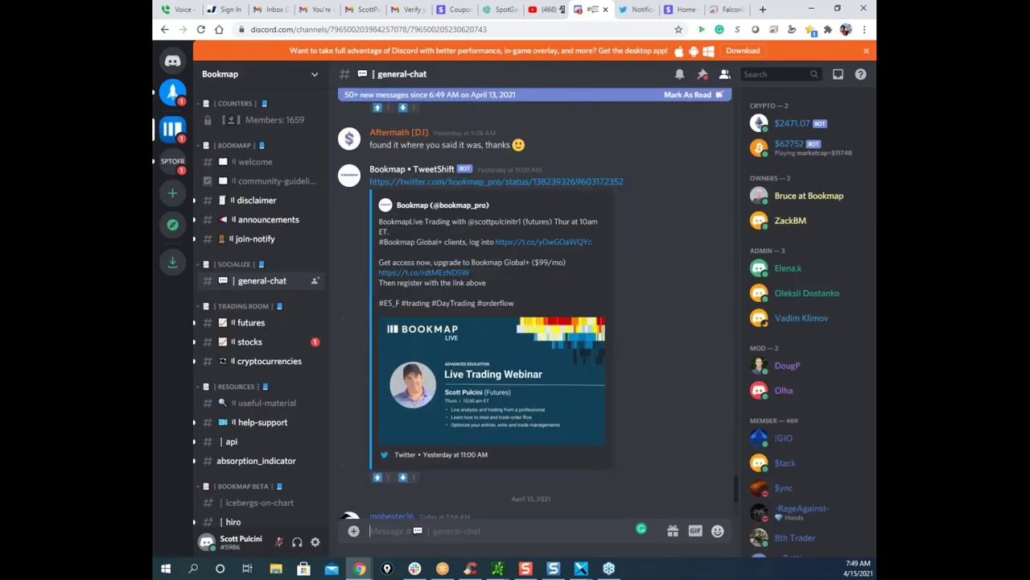
click(172, 161)
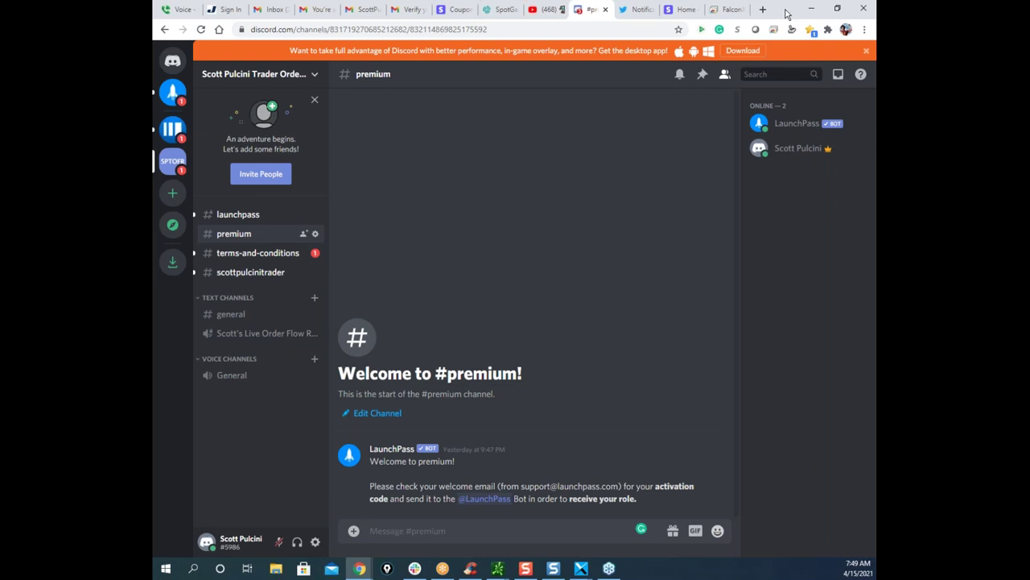
Step: Open the FalconXtreme remote desktop, circle the recent E-Mini S&P rises on the 30- and 60-minute charts and the daily profiles, and clear the markings
click(727, 9)
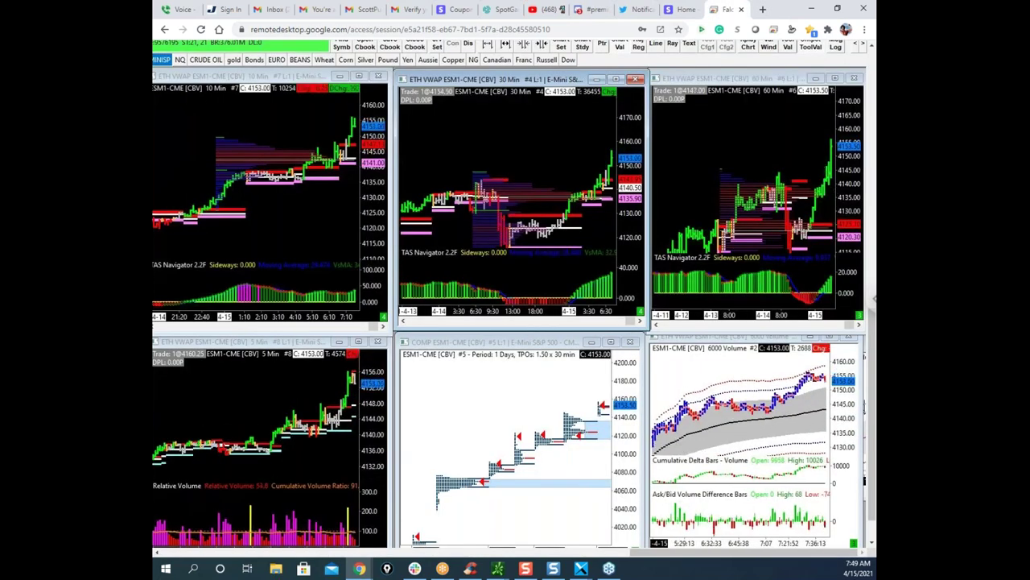
mouse_move(607, 153)
mouse_down()
mouse_move(581, 172)
mouse_move(615, 169)
mouse_up()
drag(827, 177, 837, 254)
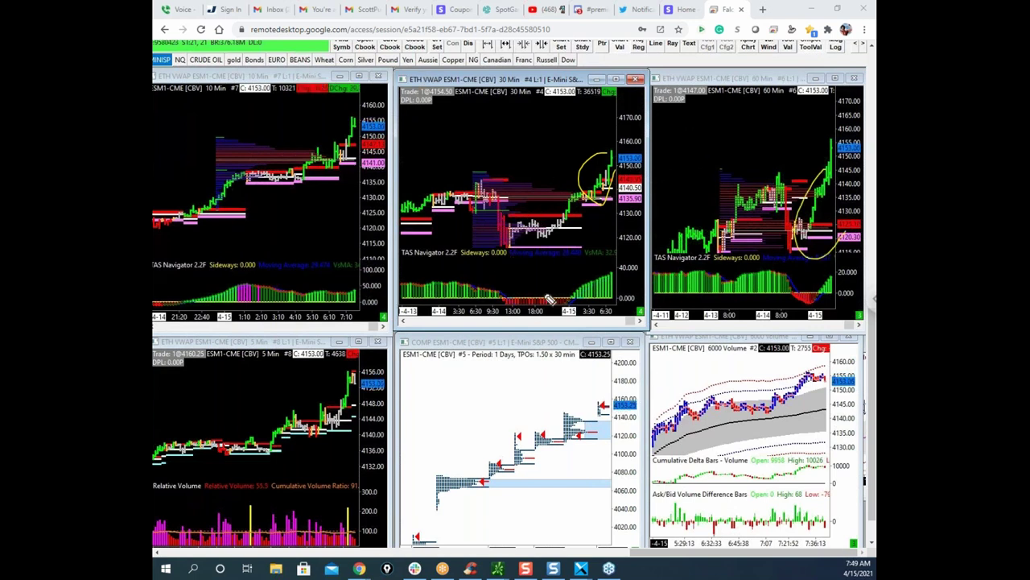
mouse_move(599, 378)
mouse_down()
mouse_move(487, 515)
mouse_move(632, 463)
mouse_up()
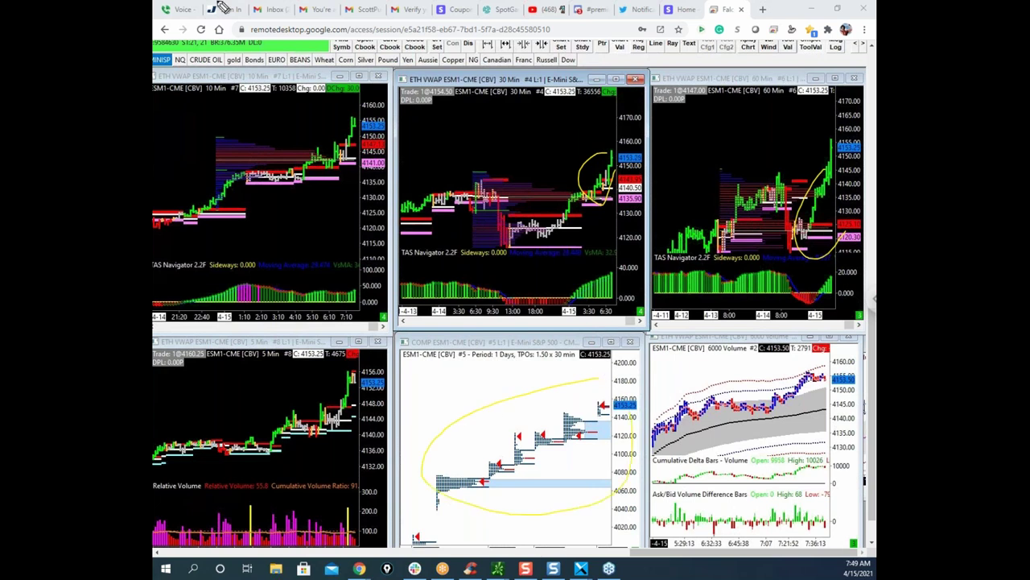
key(Escape)
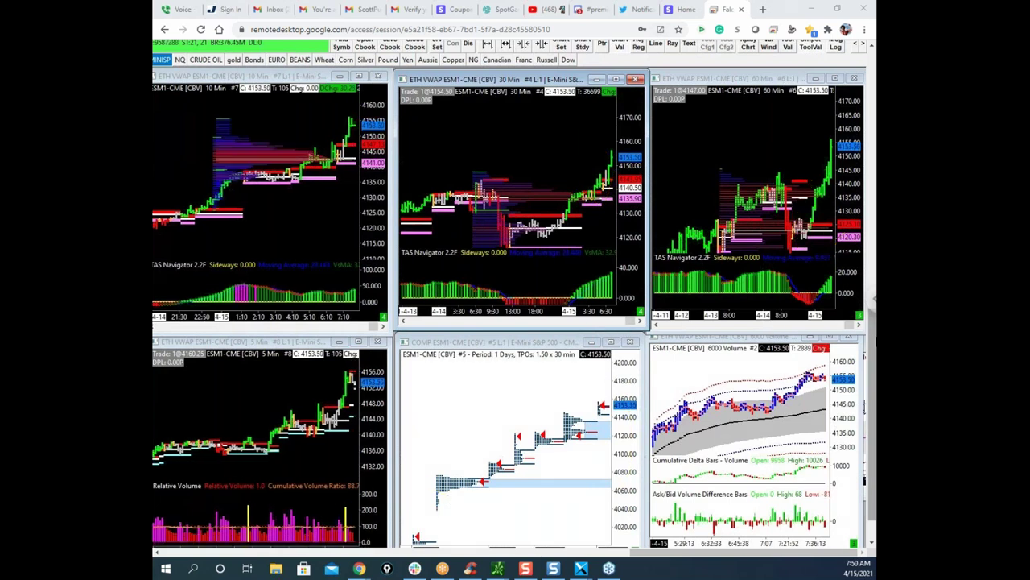
Step: Examine the lower row of E-Mini S&P charts in the remote session, and minimize Chrome to return to Bookmap
click(872, 339)
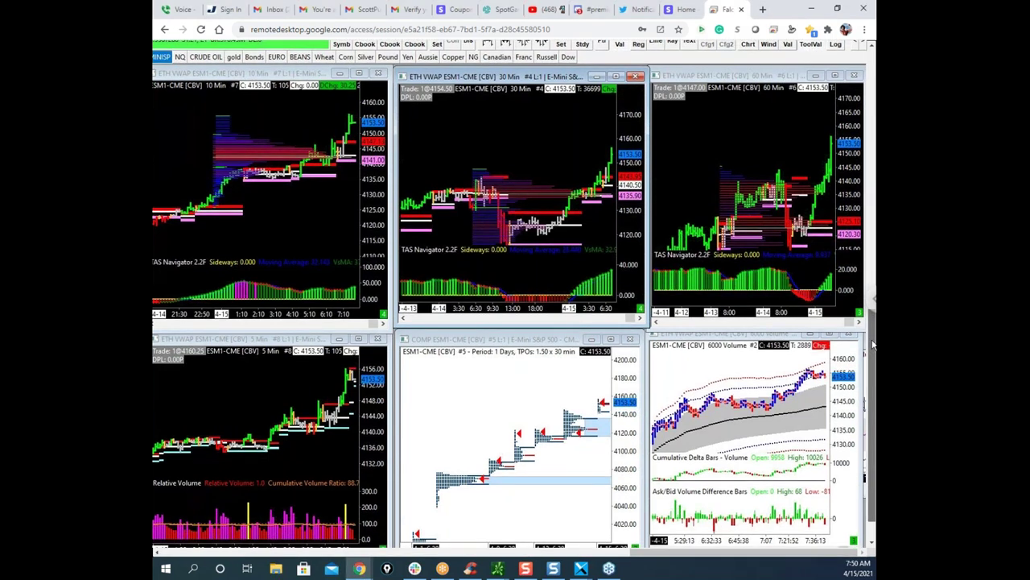
scroll(668, 98, down, 1)
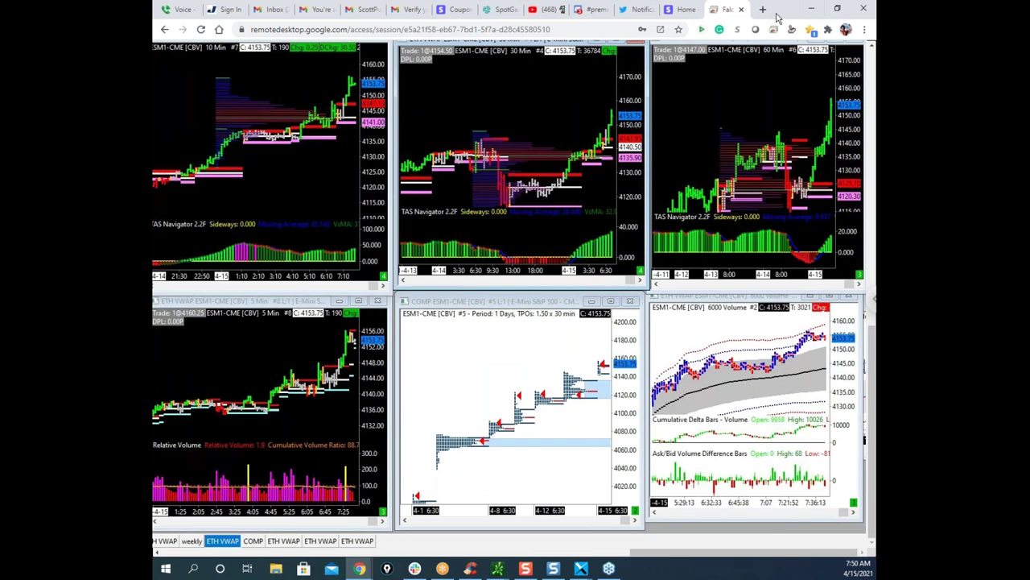
drag(776, 18, 802, 3)
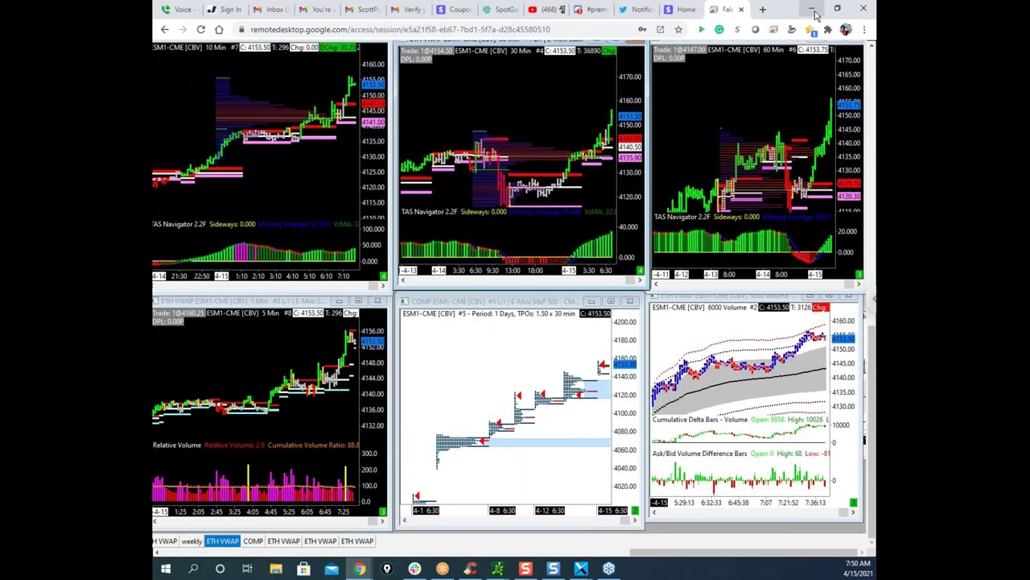
click(813, 11)
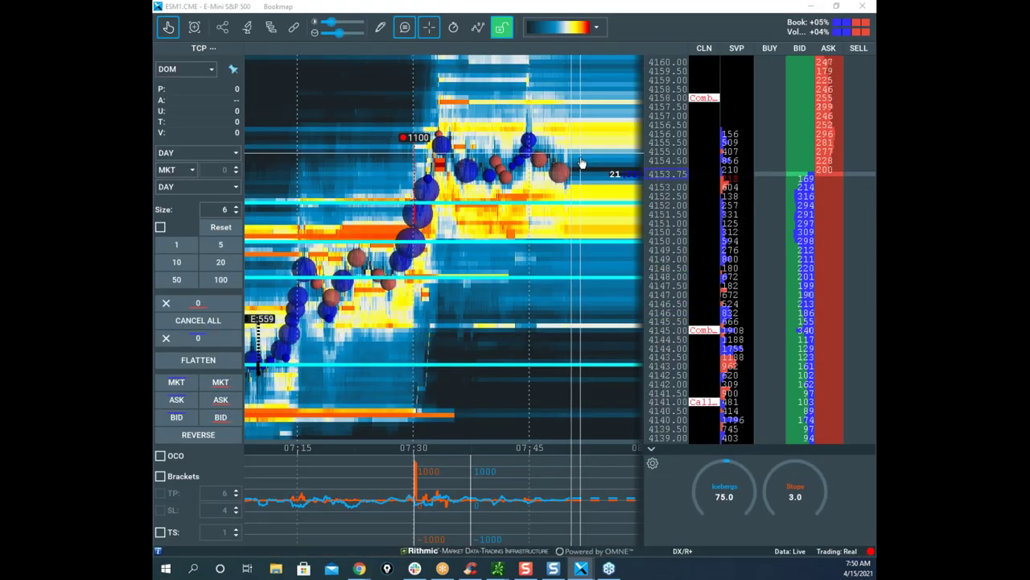
mouse_move(558, 213)
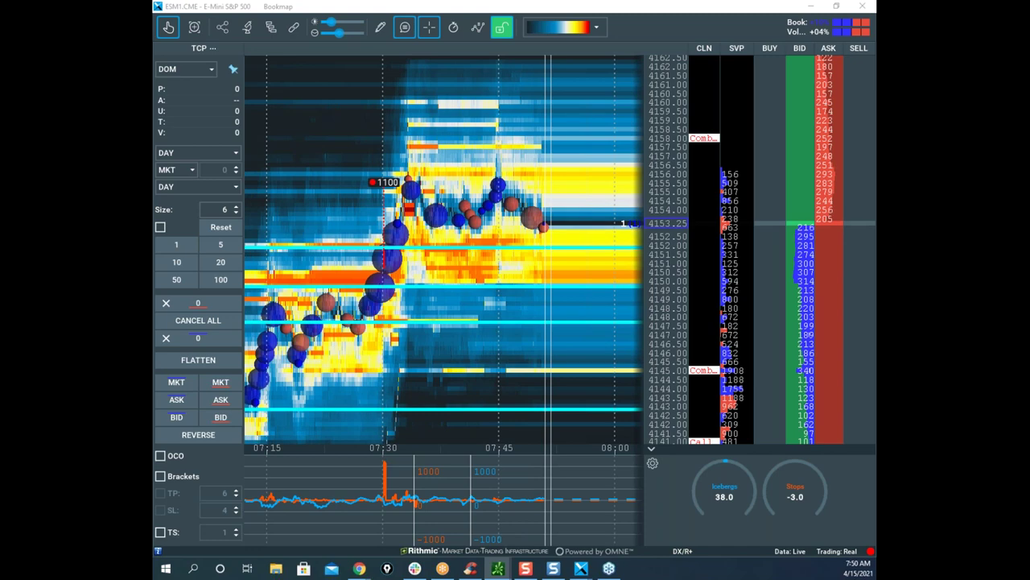
drag(584, 9, 708, 118)
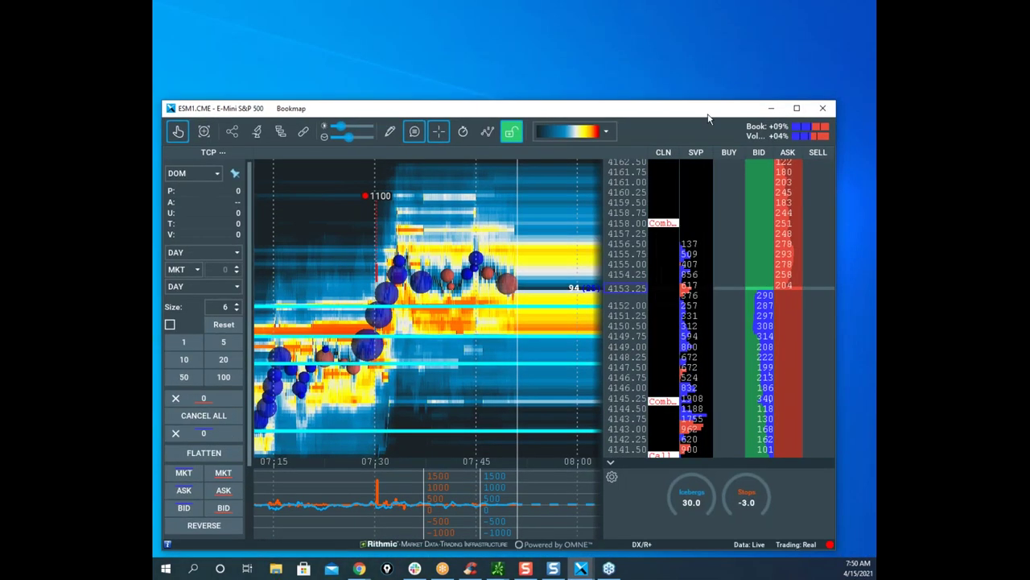
double_click(707, 112)
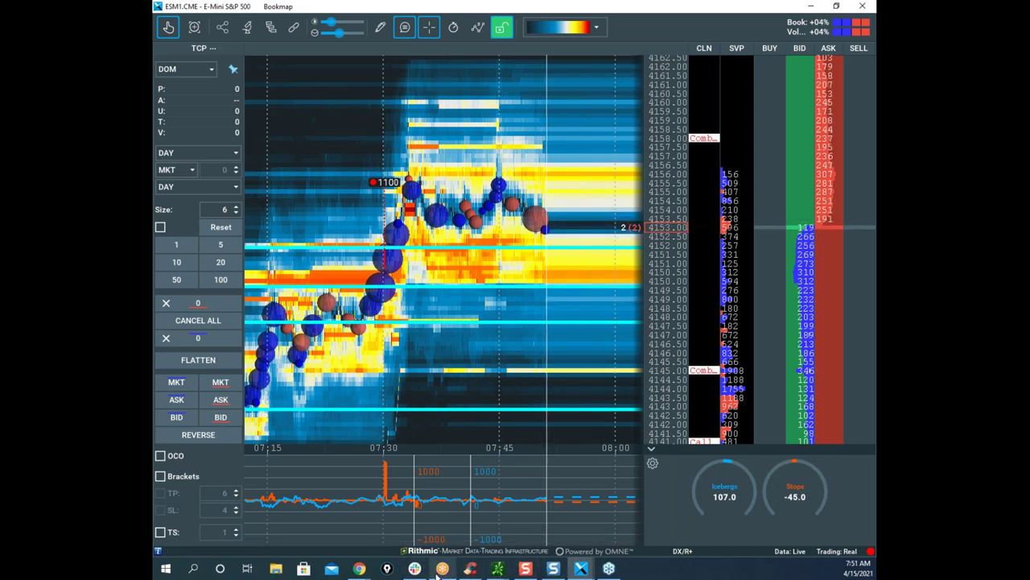
Step: Switch to the FalconXtreme Chrome window and move the Discord tab to the end of the tab row
mouse_move(362, 570)
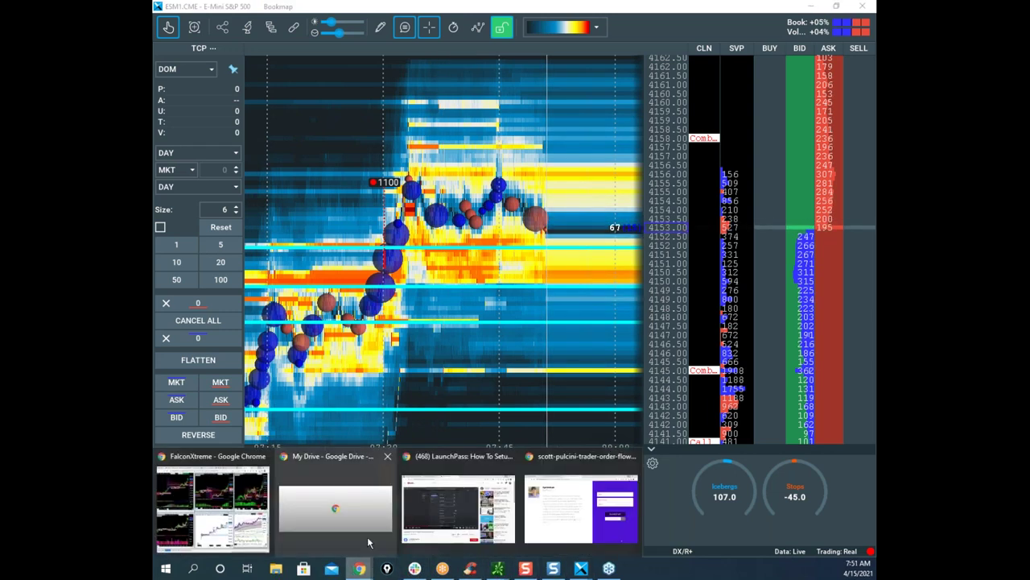
click(211, 515)
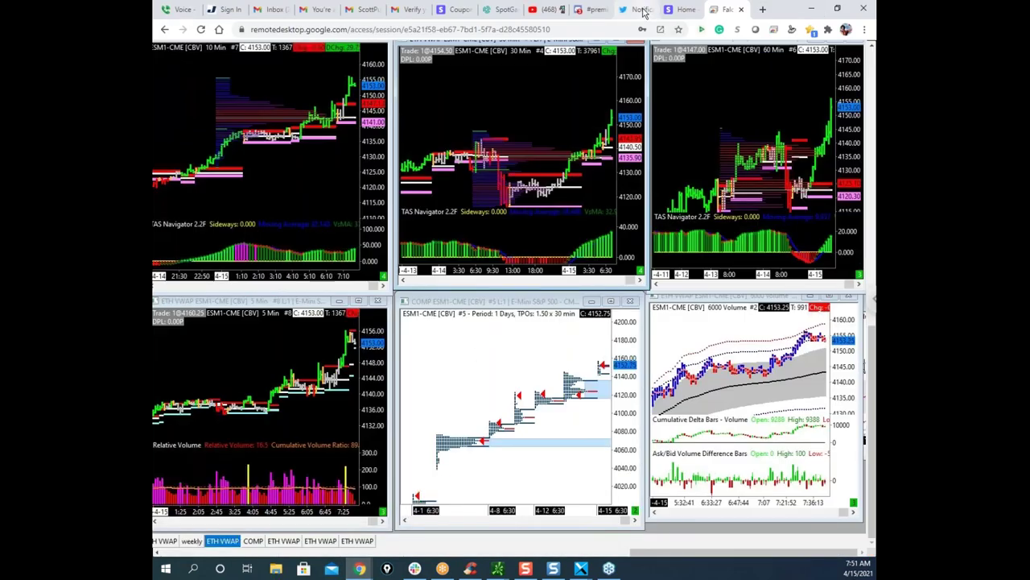
drag(588, 11, 722, 13)
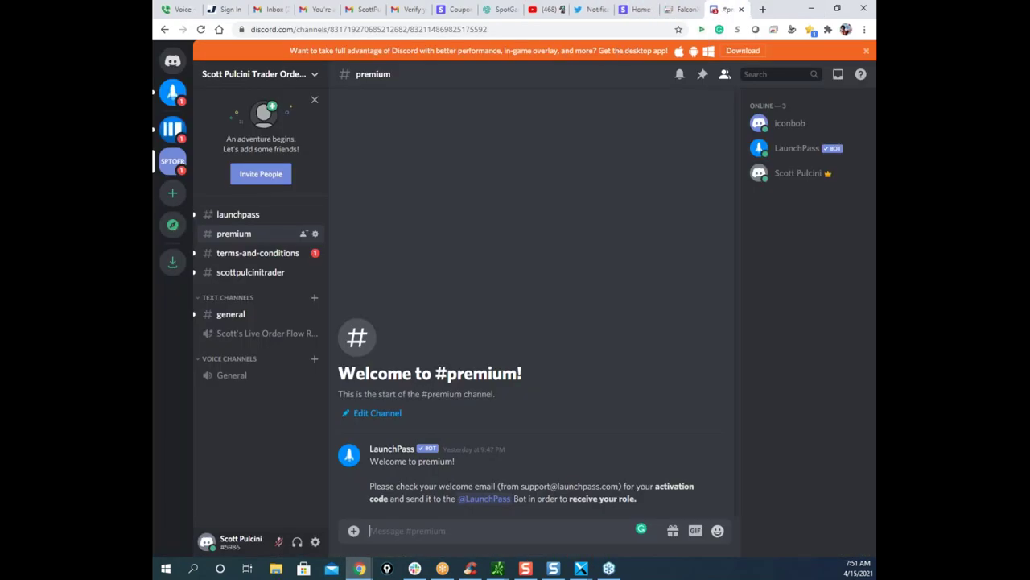
Step: Return to Bookmap, bring the E-Mini Nasdaq-100 window over Discord, and maximize it to examine the recent decline and the sell stop
key(alt+Tab)
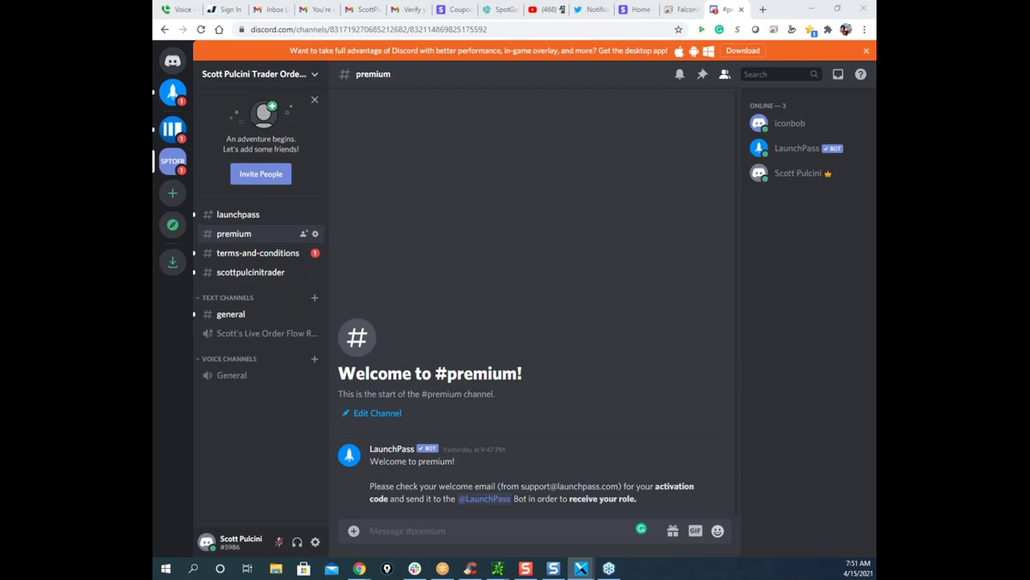
drag(153, 113, 666, 70)
click(722, 69)
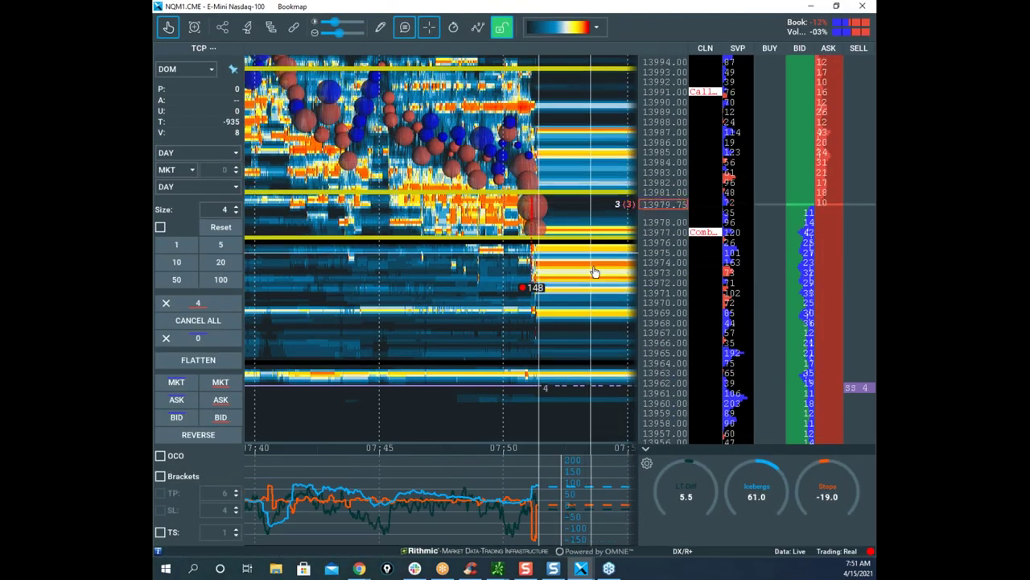
Step: Examine the E-Mini Nasdaq-100 heatmap from the 07:30 rise through the double top to the latest decline
scroll(595, 249, up, 3)
scroll(543, 209, down, 5)
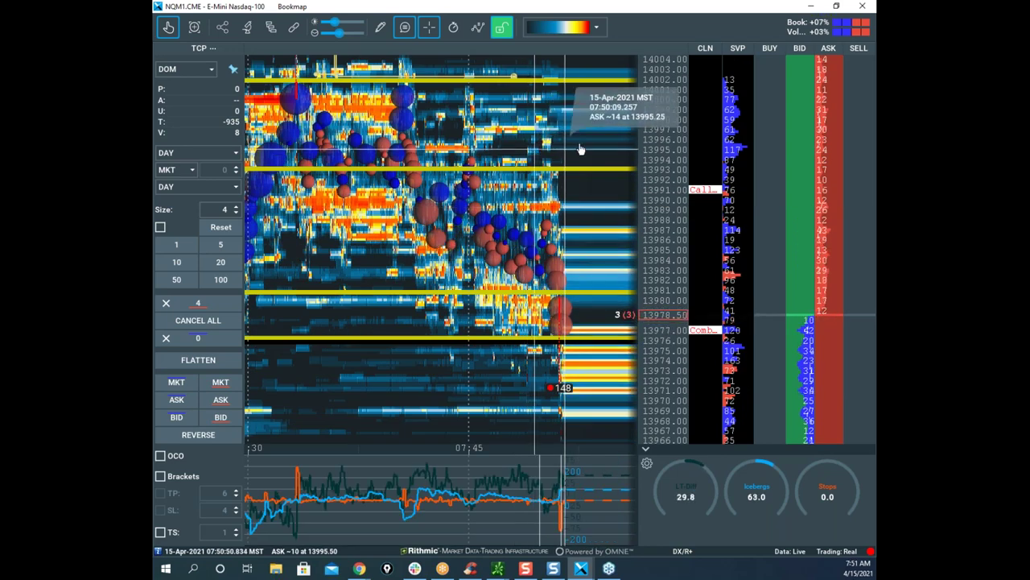
drag(532, 99, 557, 217)
mouse_move(503, 170)
mouse_down()
mouse_move(534, 156)
mouse_move(552, 166)
mouse_up()
scroll(552, 166, down, 2)
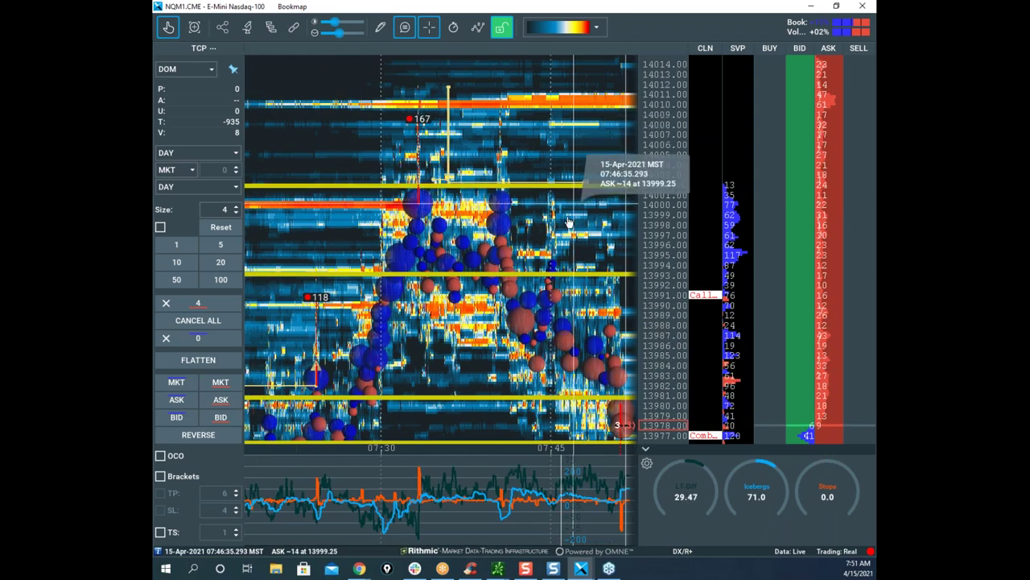
scroll(541, 211, up, 2)
drag(474, 201, 569, 198)
scroll(524, 198, up, 2)
scroll(541, 205, down, 3)
drag(635, 211, 409, 167)
scroll(409, 167, down, 3)
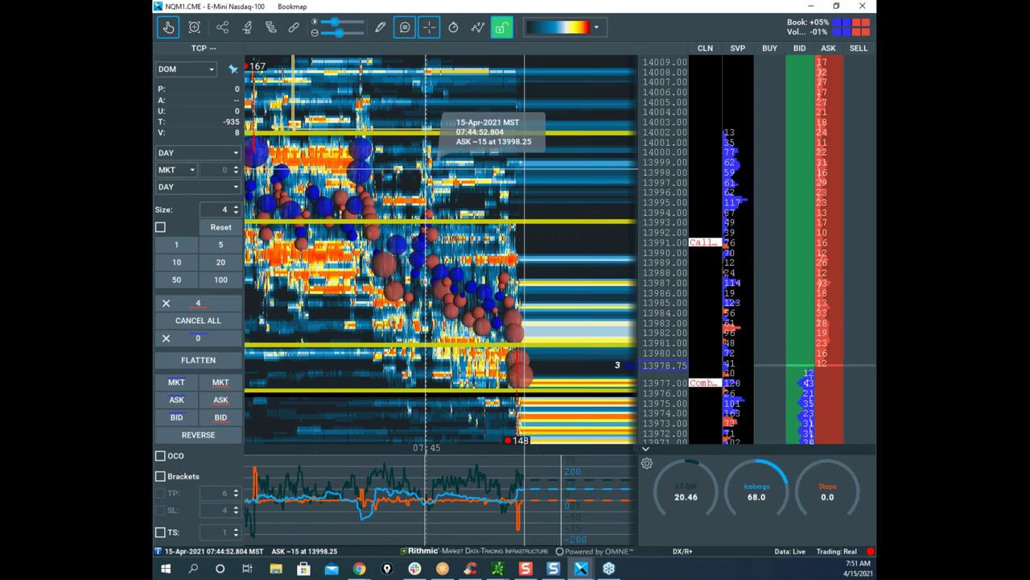
Step: Inspect the 07:33 stops spike on the Nasdaq indicator pane and the price rise leading up to it
scroll(555, 266, up, 5)
scroll(554, 296, up, 4)
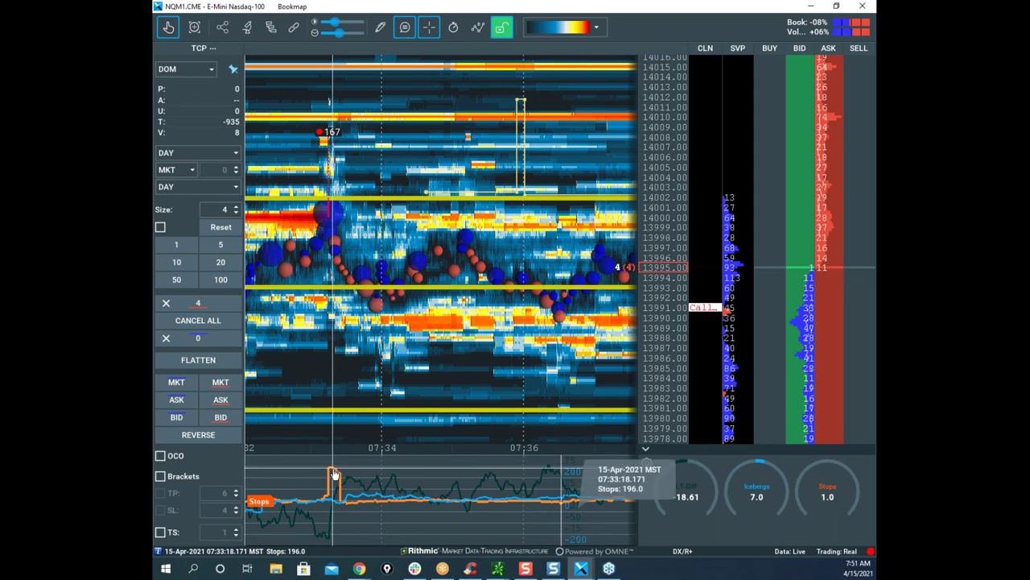
scroll(620, 177, down, 3)
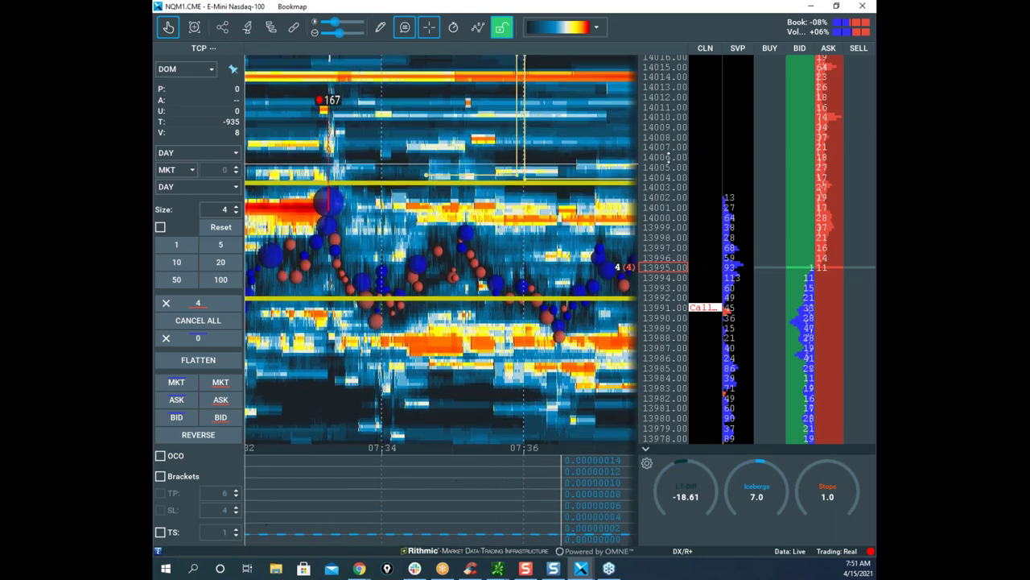
drag(454, 316, 515, 207)
scroll(515, 207, down, 2)
scroll(491, 297, down, 3)
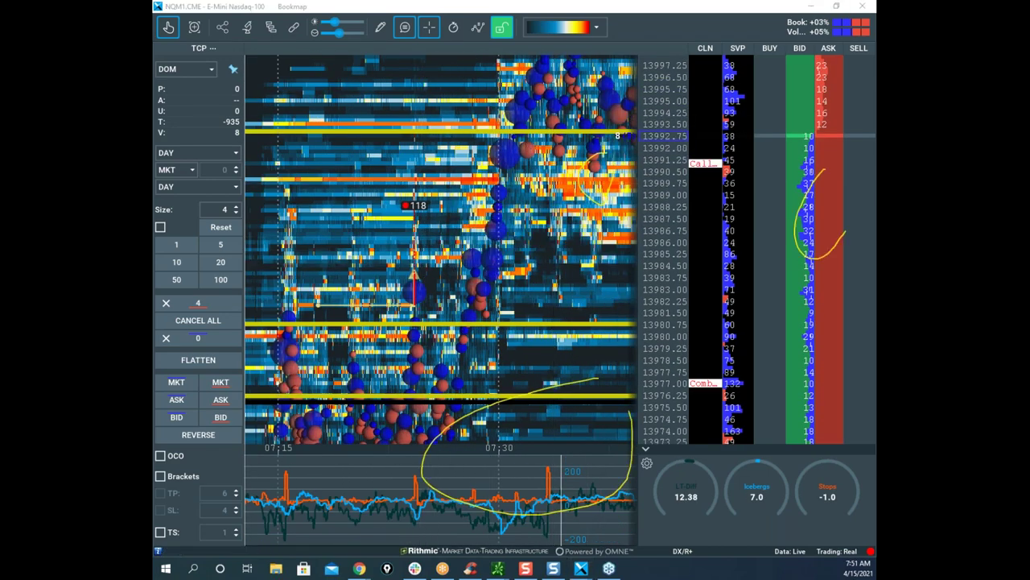
Step: Mark the earlier stop run and the 07:30 to 07:45 trading area on the Nasdaq heatmap, and clear the markings
mouse_move(414, 256)
mouse_down()
mouse_move(412, 298)
mouse_move(438, 314)
mouse_move(496, 460)
mouse_move(464, 471)
mouse_up()
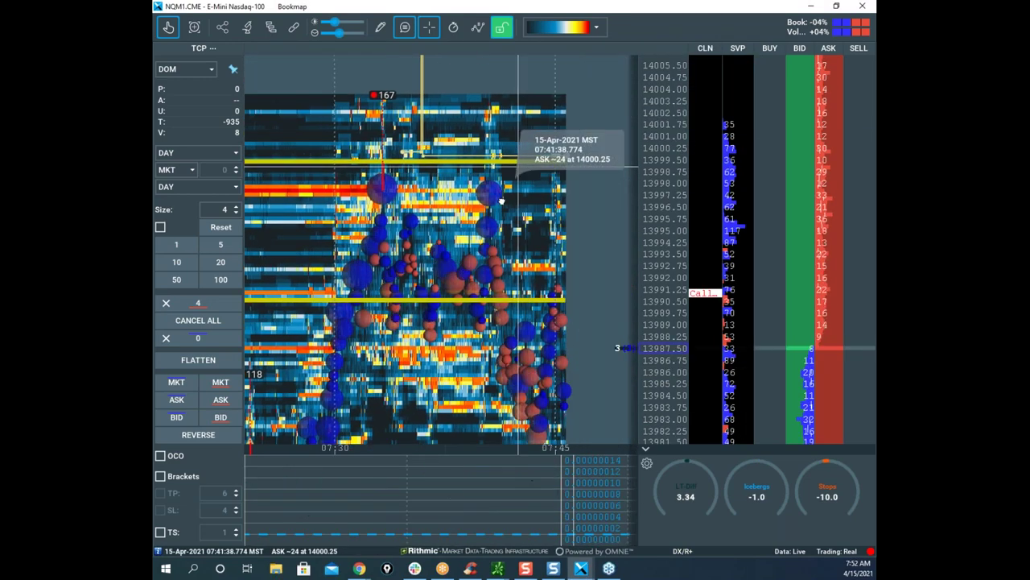
drag(578, 191, 575, 155)
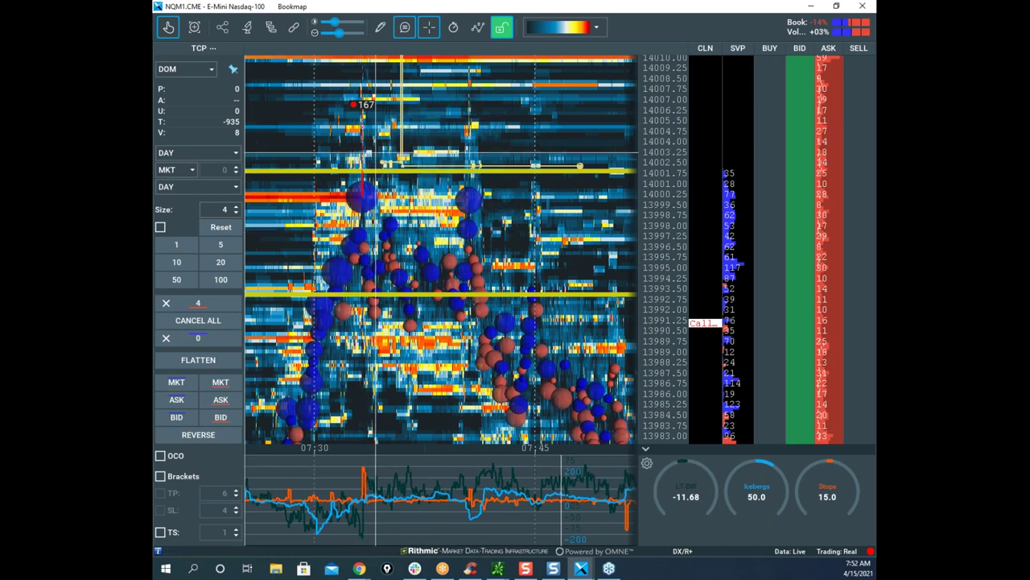
mouse_move(323, 282)
mouse_down()
mouse_move(364, 183)
mouse_move(385, 274)
mouse_move(435, 282)
mouse_move(468, 185)
mouse_move(507, 265)
mouse_move(530, 378)
mouse_move(623, 470)
mouse_move(586, 469)
mouse_move(475, 259)
mouse_up()
key(Escape)
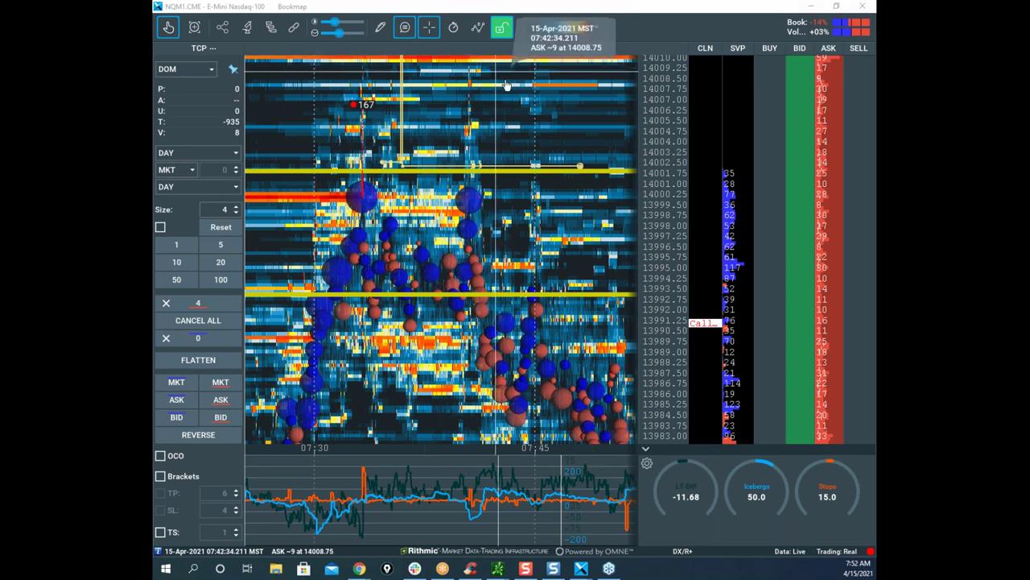
Step: Bring the Nasdaq heatmap back to current prices and examine the stops plunge at 07:51 and the trading after it
drag(624, 296, 522, 102)
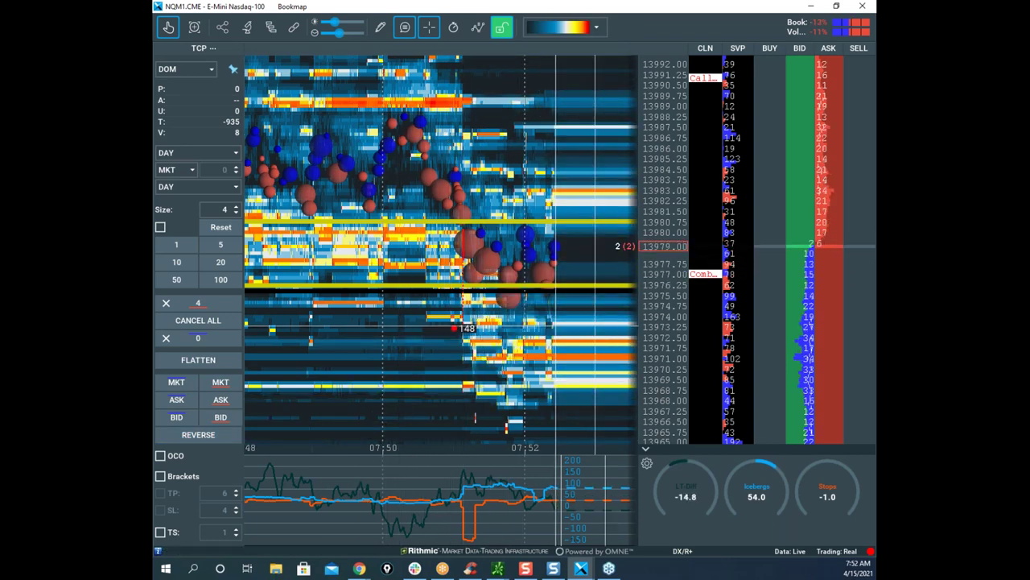
scroll(667, 291, up, 1)
scroll(559, 325, up, 3)
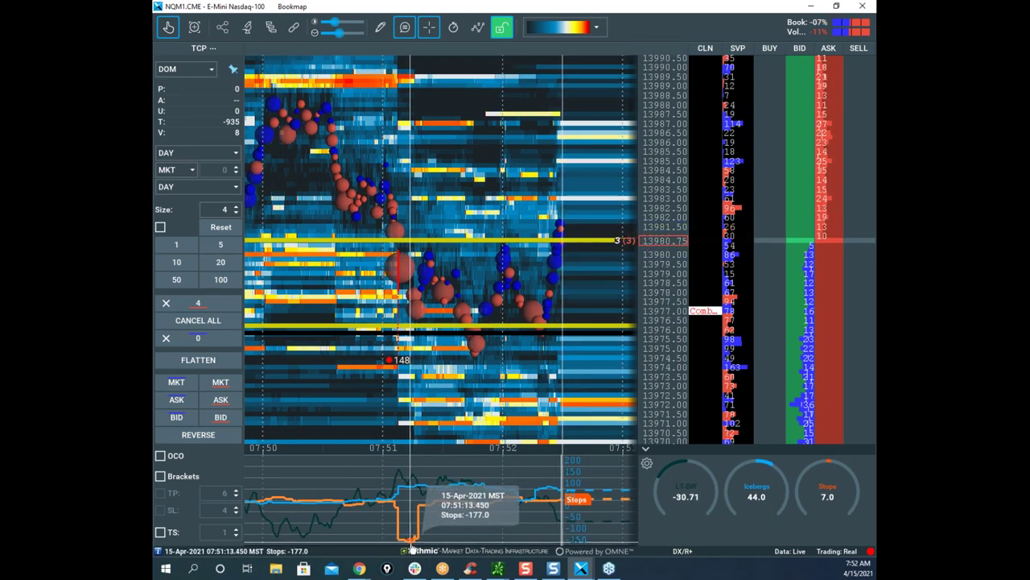
scroll(639, 251, up, 1)
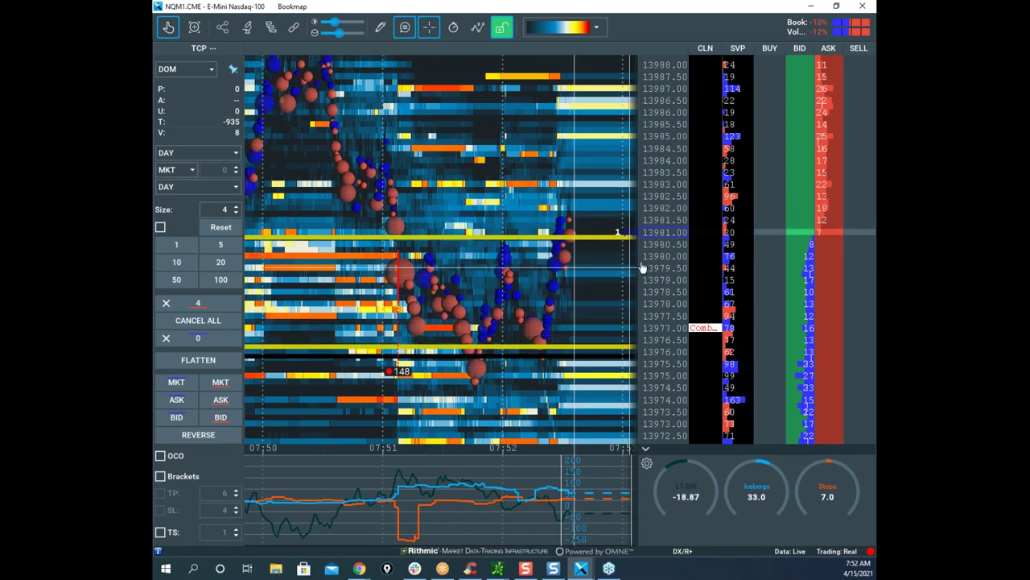
drag(585, 305, 589, 273)
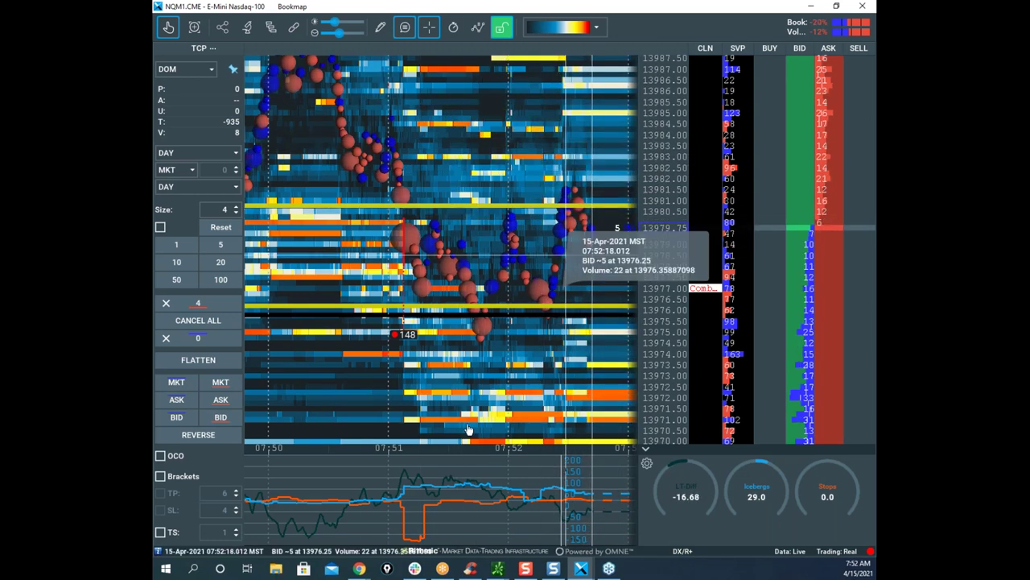
Step: Switch to the thinkorswim /NQ hourly chart, maximize it, and rescale its time axis to focus on February through April
click(503, 567)
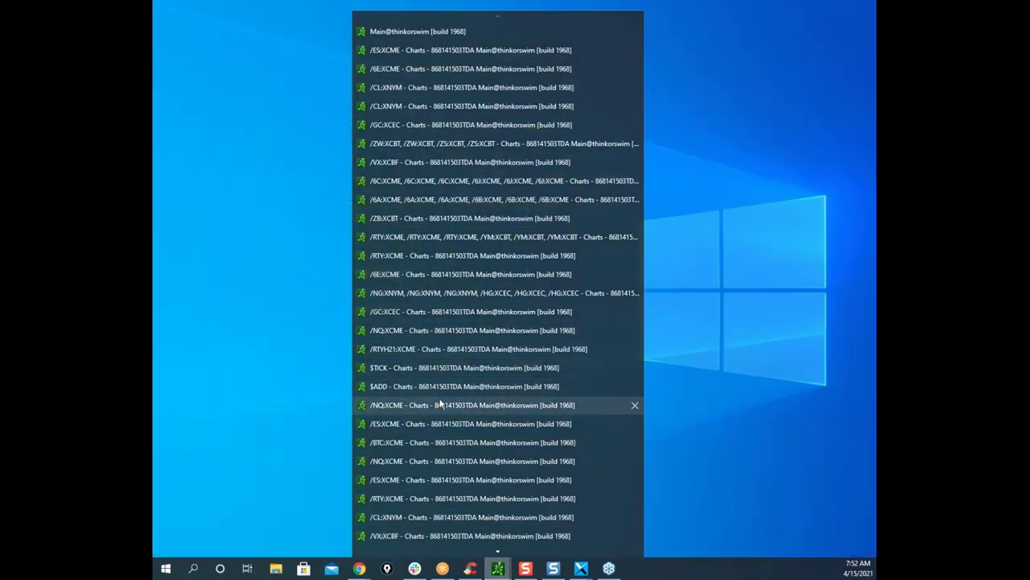
click(441, 404)
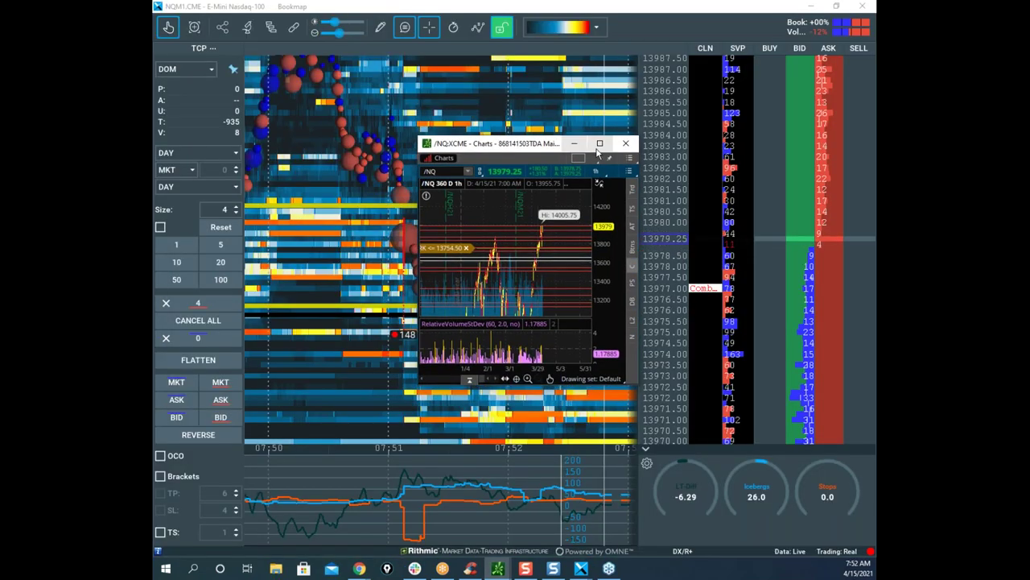
click(598, 146)
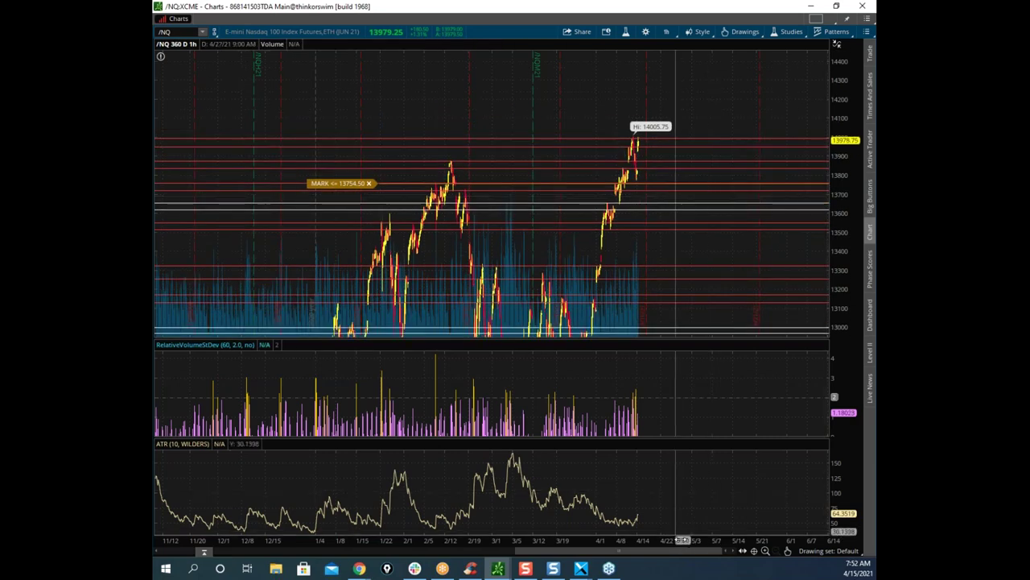
drag(549, 541, 280, 540)
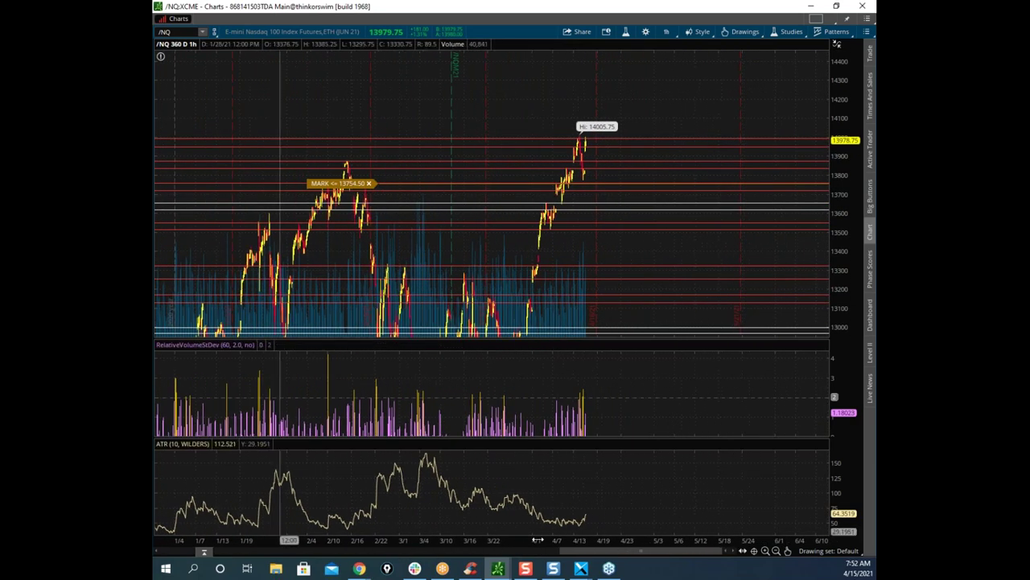
drag(367, 538, 270, 538)
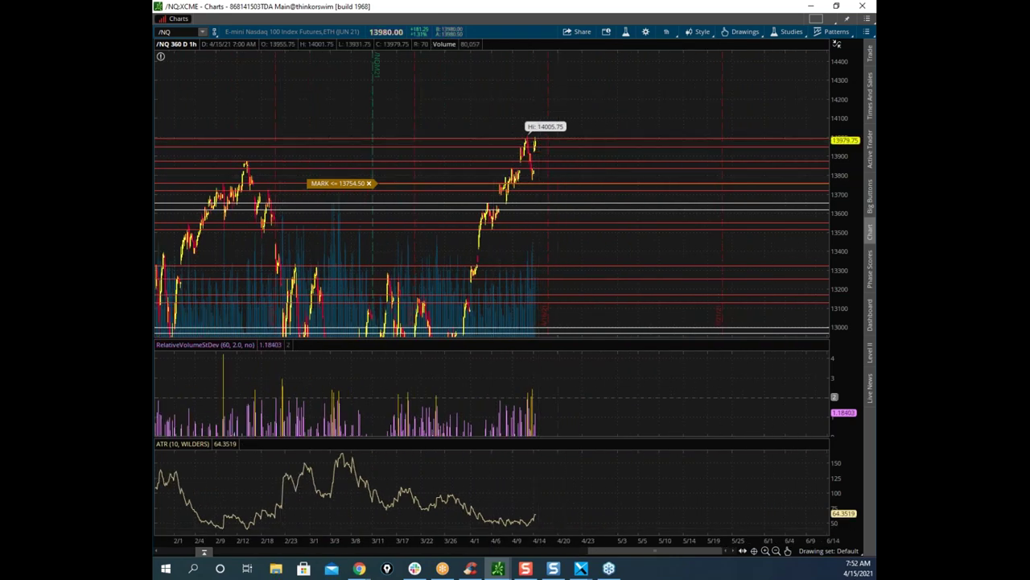
Step: Sketch a rising price projection beyond the latest /NQ high, mark the area just below it, and clear the drawings
key(Escape)
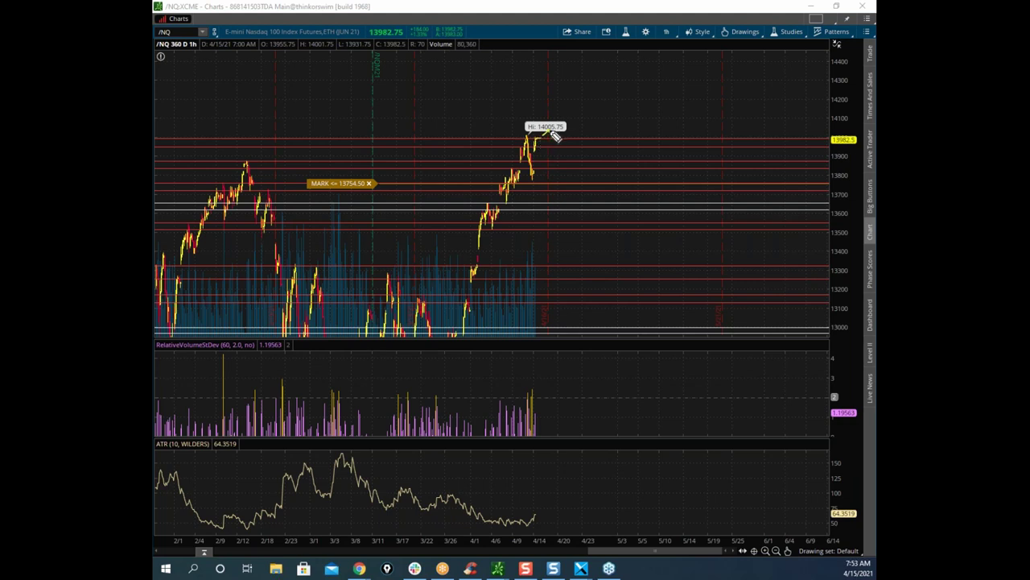
drag(549, 132, 565, 94)
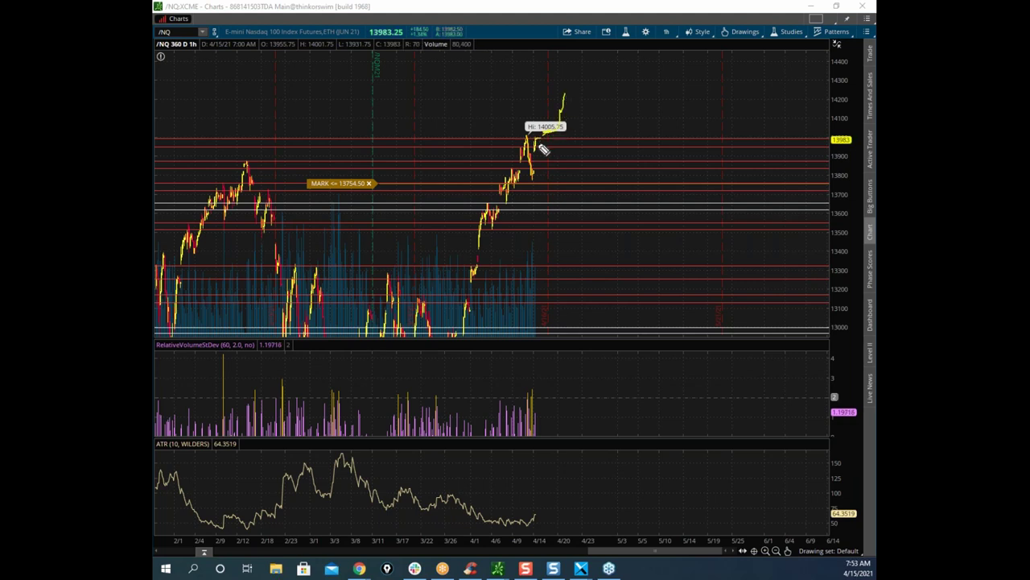
mouse_move(539, 146)
mouse_down()
mouse_move(545, 175)
mouse_move(547, 140)
mouse_up()
key(Escape)
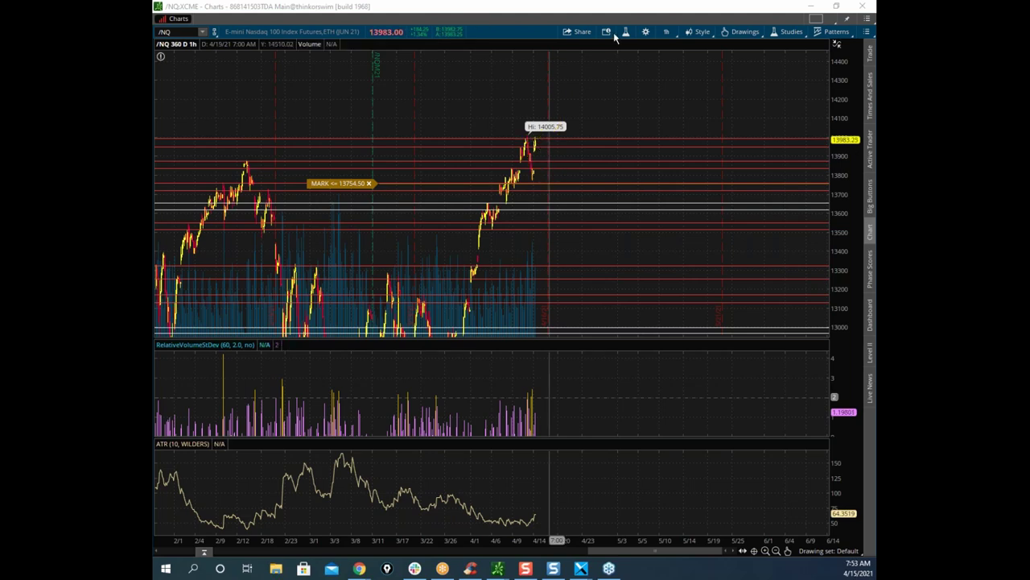
Step: Move the thinkorswim chart off the screen to return to Bookmap, and examine the Nasdaq rebound after the 07:51 stop run
mouse_move(628, 8)
mouse_down()
mouse_move(628, 156)
mouse_move(1029, 156)
mouse_up()
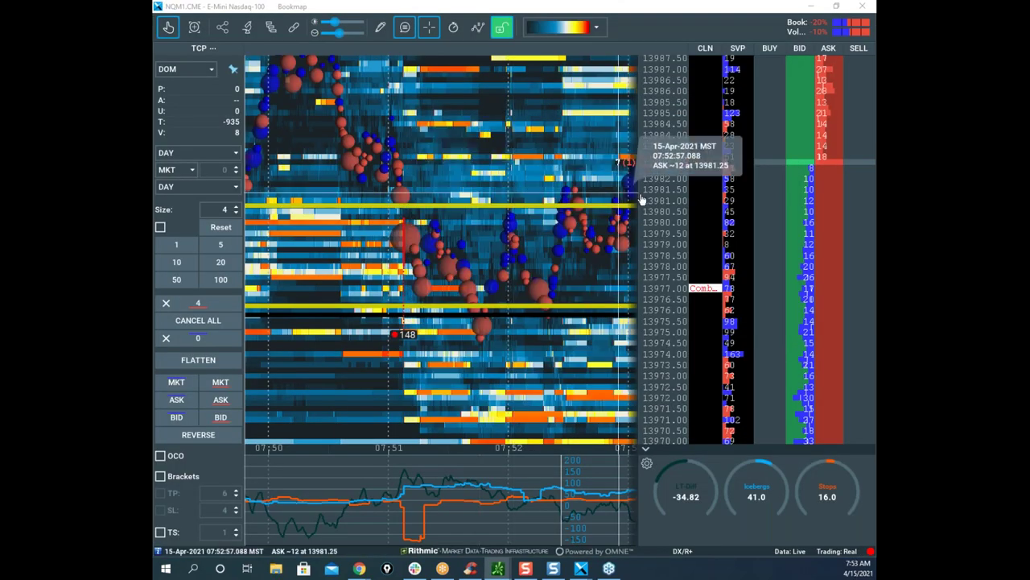
drag(615, 162, 387, 128)
scroll(483, 138, down, 3)
scroll(652, 144, down, 2)
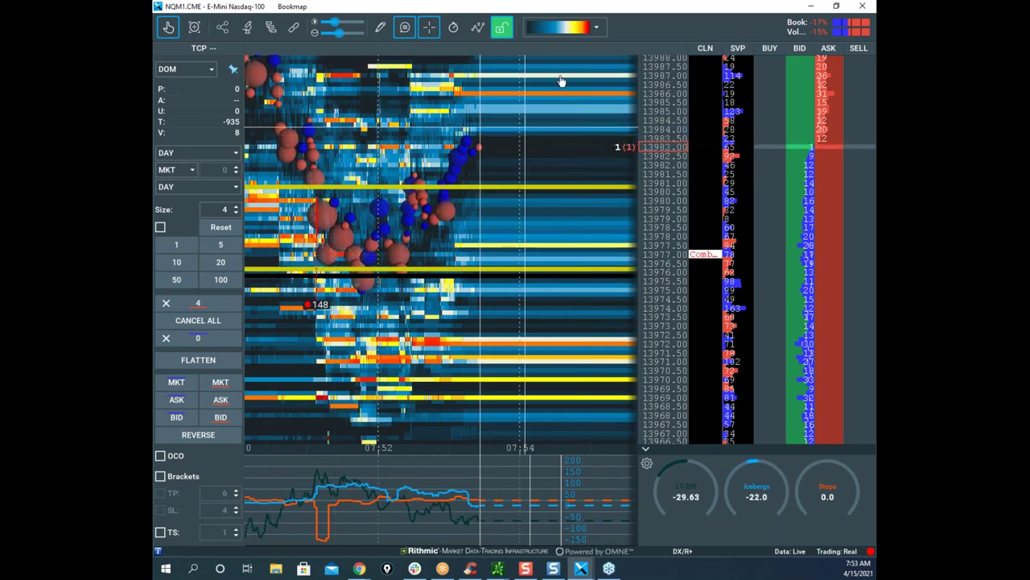
Step: Move the Nasdaq window off the screen to uncover Chrome, and show the FalconXtreme remote desktop tab
drag(633, 6, 4, 84)
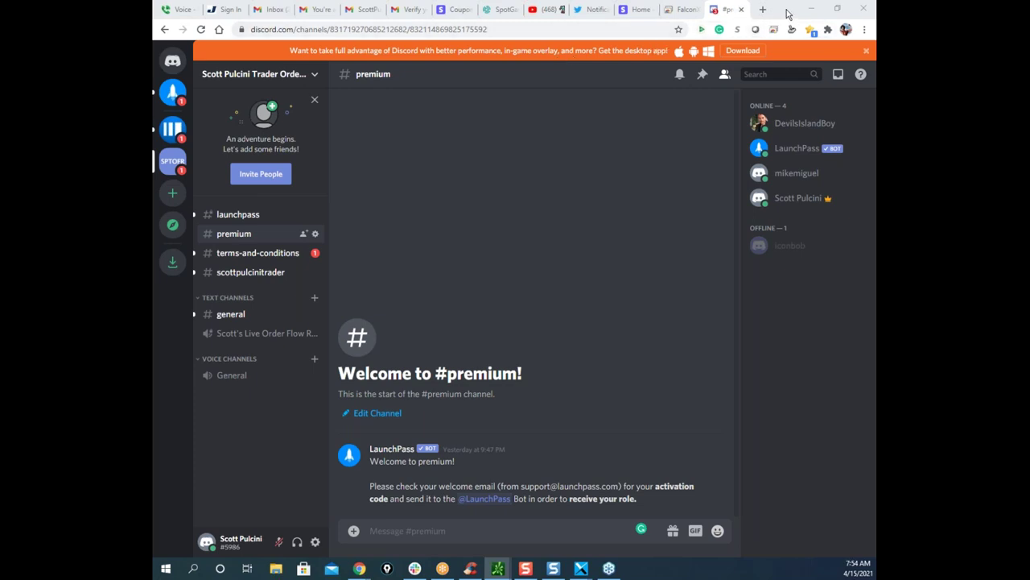
click(683, 10)
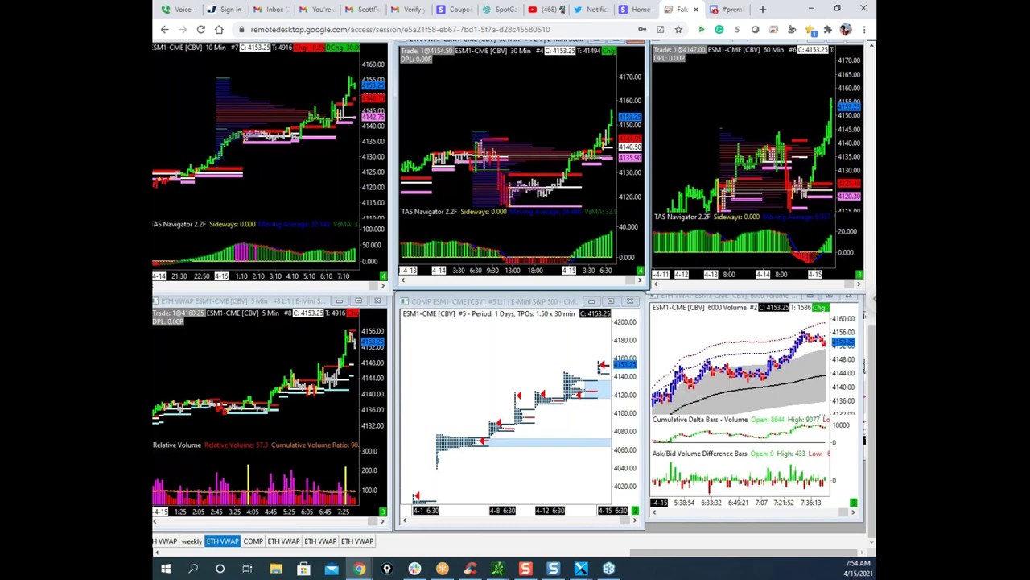
Step: Return to Bookmap, maximize the gold futures window, and bring the E-Mini Nasdaq-100 window over it maximized
click(580, 569)
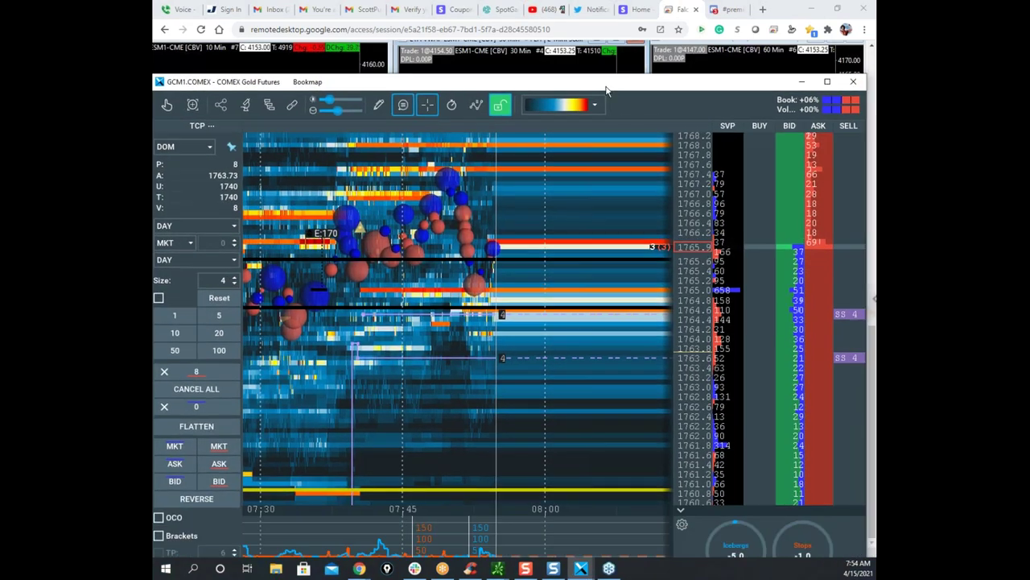
click(827, 78)
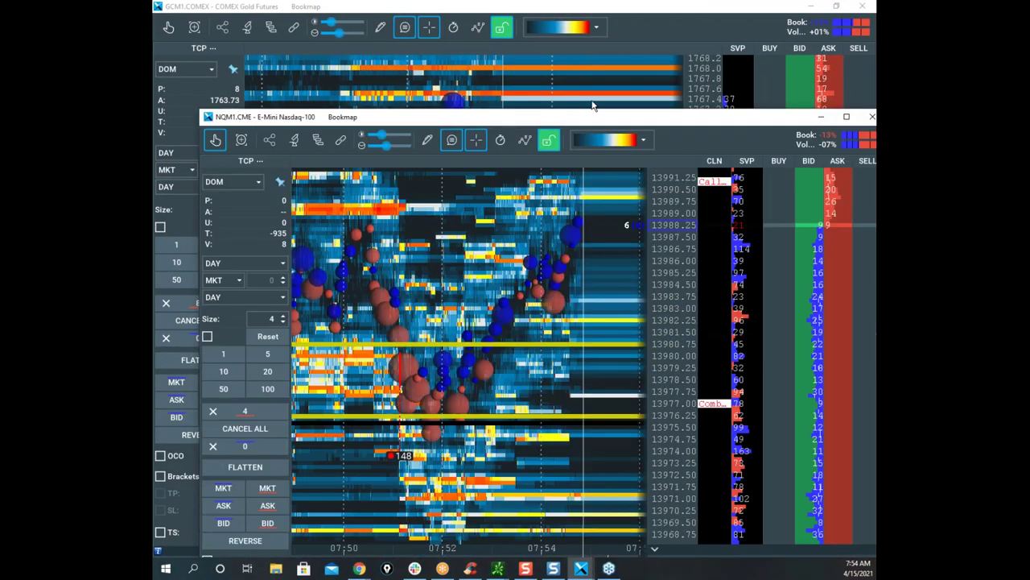
drag(592, 114, 562, 43)
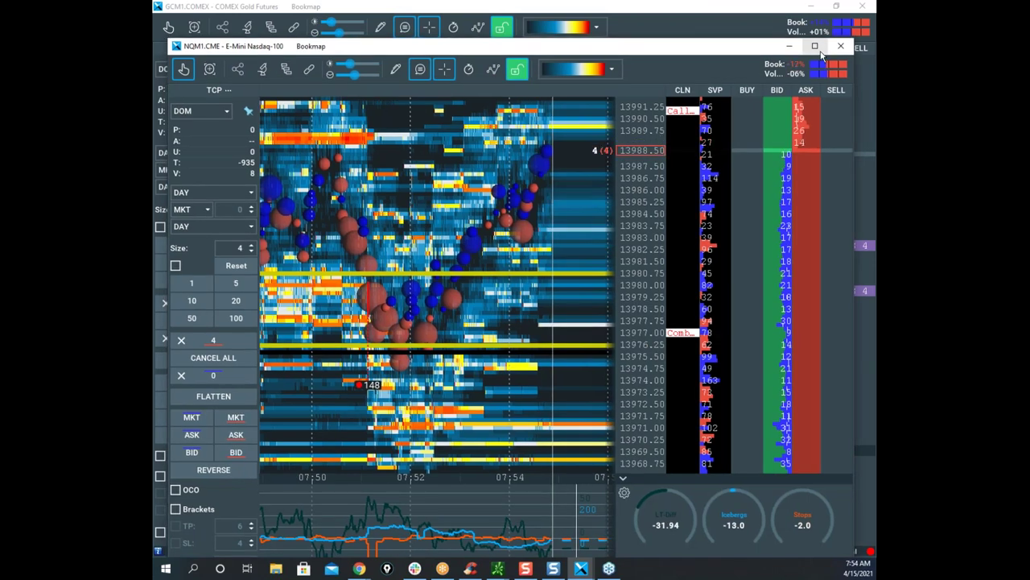
click(818, 46)
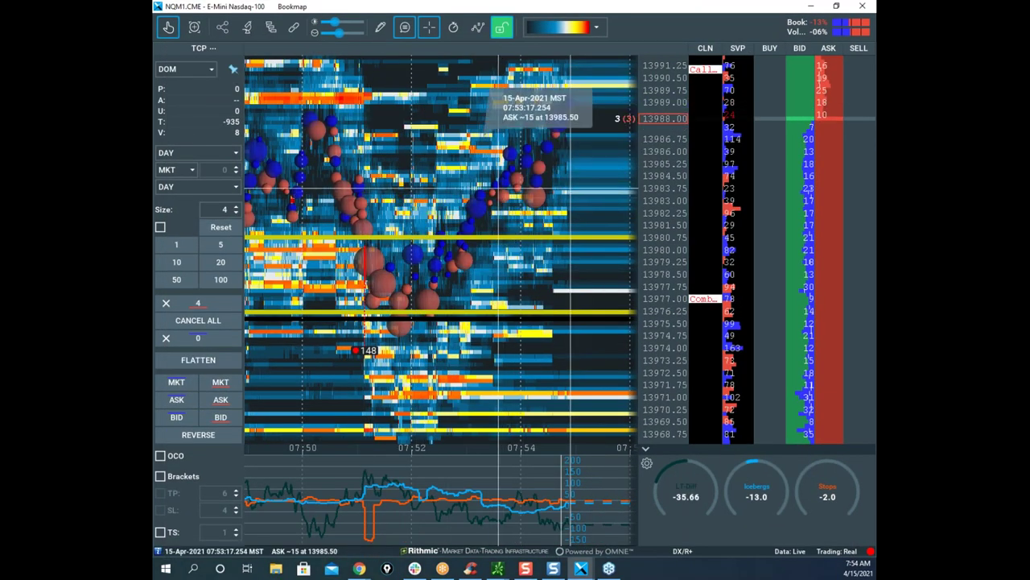
Step: Show the Nasdaq heatmap from 07:30, circle the topping area and both main stops spikes, and trace the rise and decline
scroll(467, 109, down, 3)
scroll(457, 206, down, 6)
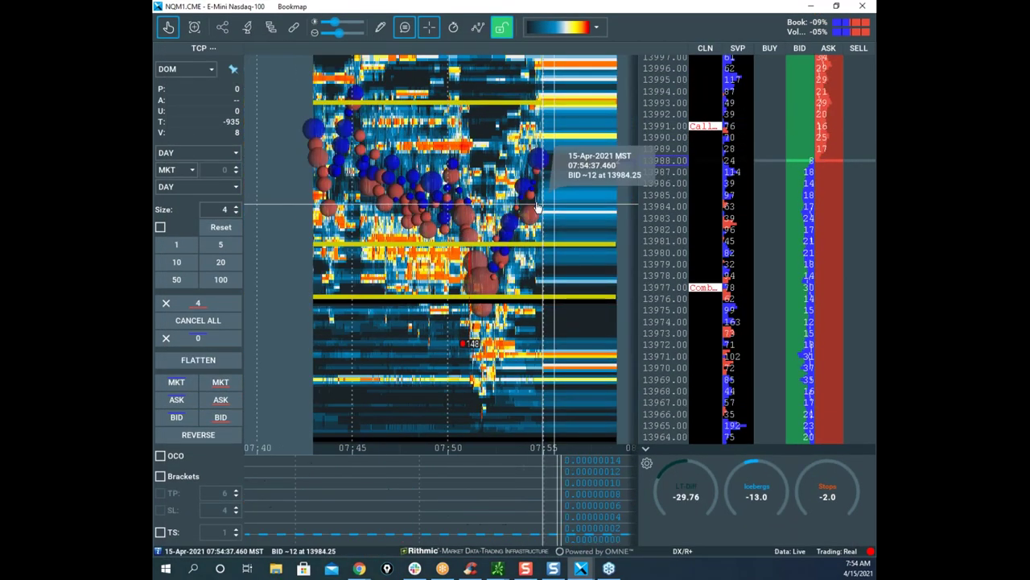
drag(457, 207, 460, 247)
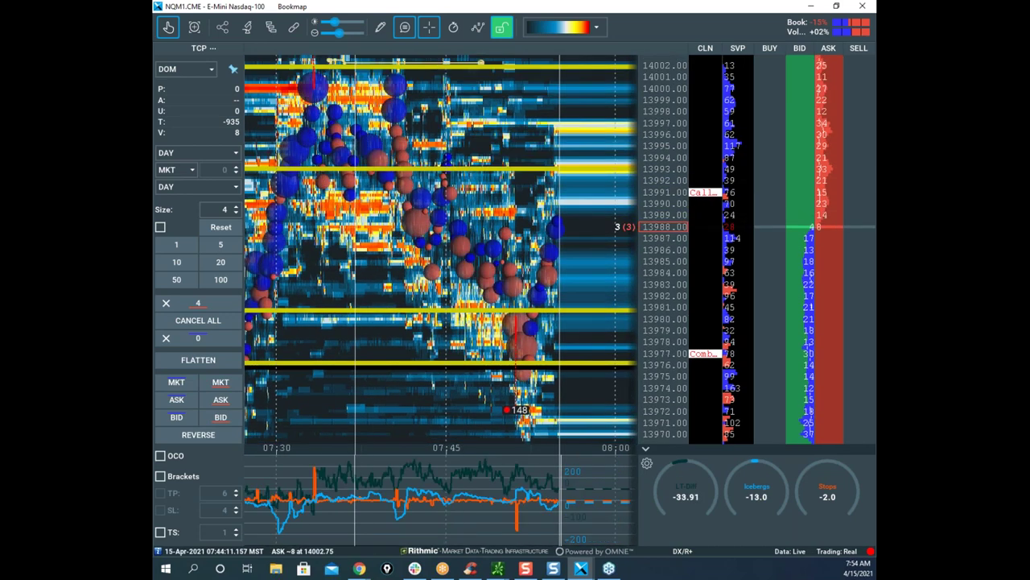
mouse_move(378, 74)
mouse_down()
mouse_move(270, 148)
mouse_move(434, 251)
mouse_move(525, 364)
mouse_up()
mouse_move(515, 474)
mouse_down()
mouse_move(544, 545)
mouse_move(547, 532)
mouse_up()
drag(281, 237, 314, 88)
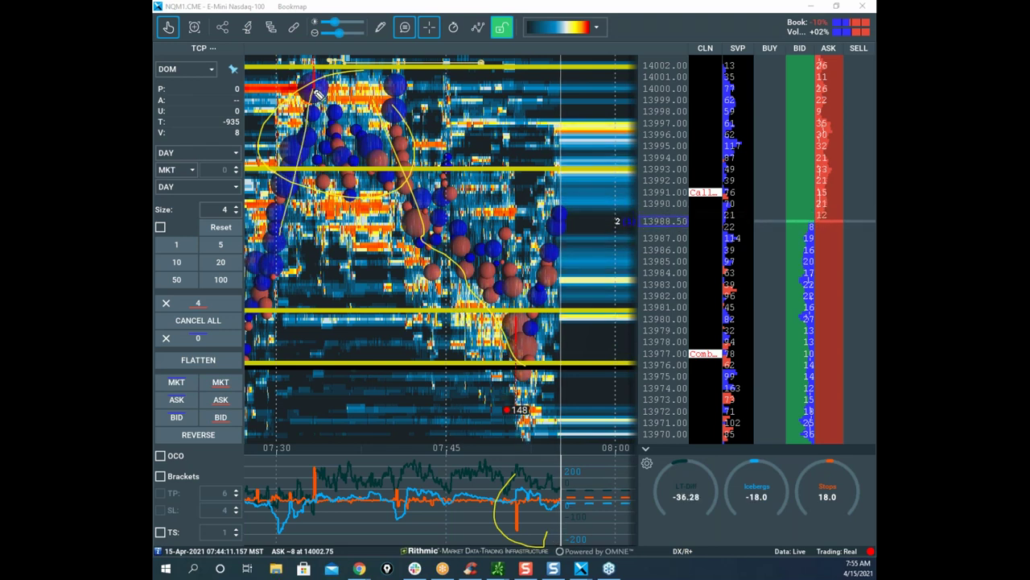
drag(322, 464, 330, 465)
Step: Retrace the Nasdaq double top and sell-off, re-mark the 07:51 stops spike, and add a large loop and upward strokes near 14002
mouse_move(296, 209)
mouse_down()
mouse_move(290, 184)
mouse_move(323, 89)
mouse_move(379, 113)
mouse_move(463, 273)
mouse_move(546, 344)
mouse_up()
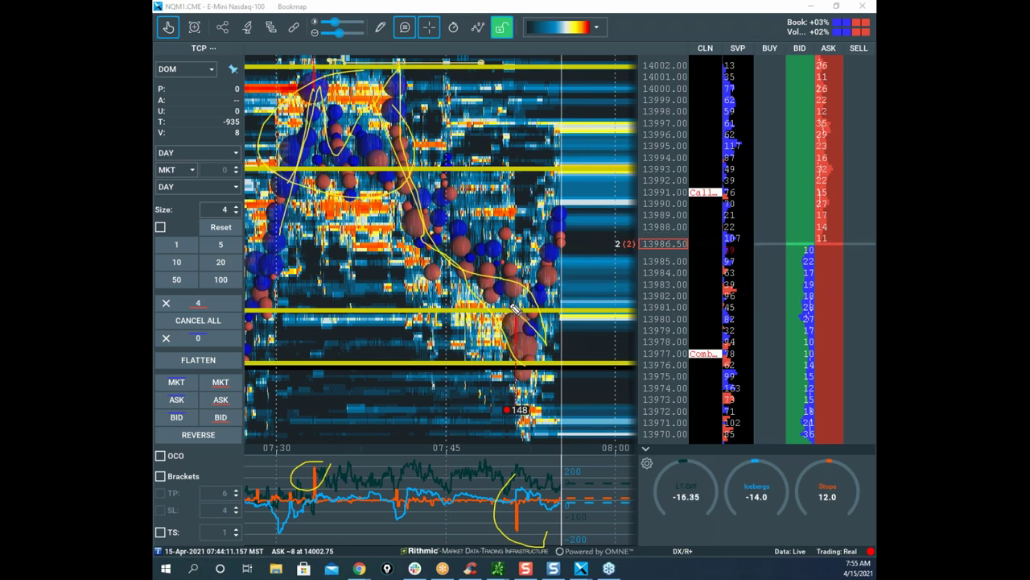
drag(504, 280, 528, 377)
drag(505, 501, 519, 536)
mouse_move(522, 372)
mouse_down()
mouse_move(555, 318)
mouse_move(591, 197)
mouse_up()
mouse_move(479, 62)
mouse_down()
mouse_move(259, 167)
mouse_move(581, 1)
mouse_up()
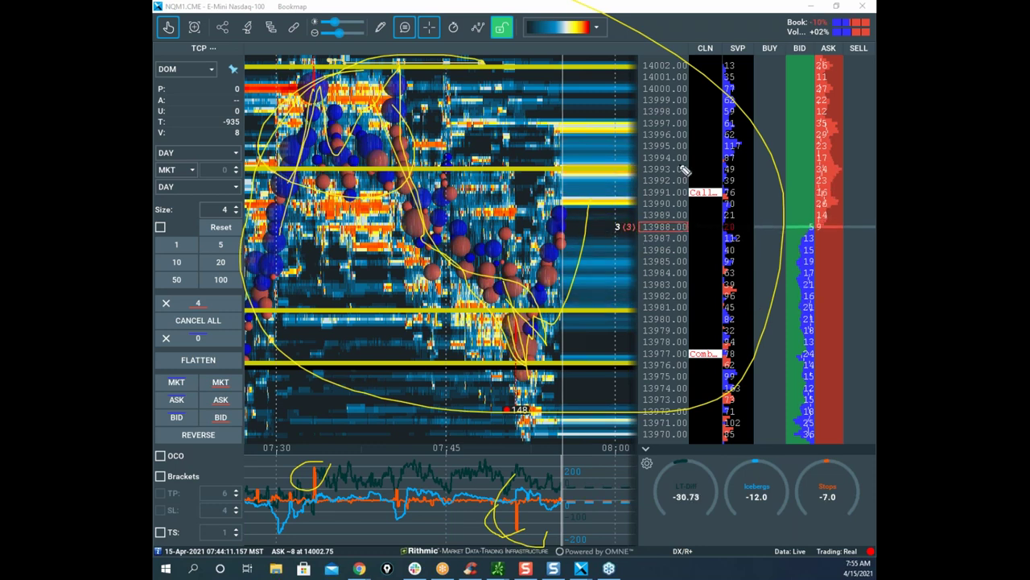
mouse_move(598, 103)
mouse_down()
mouse_move(640, 26)
mouse_move(673, 63)
mouse_up()
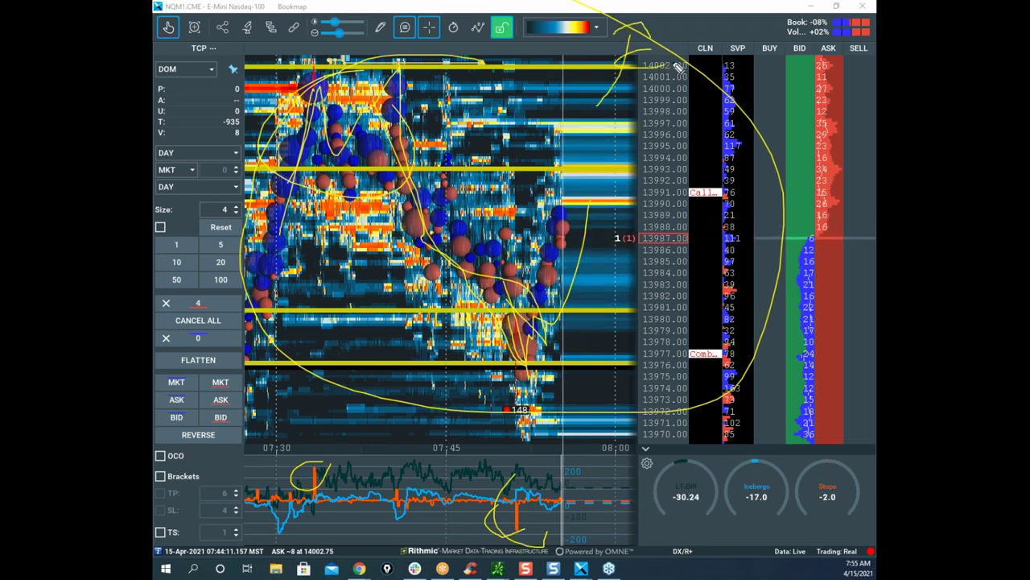
Step: Clear the Nasdaq drawings, show lower prices on the heatmap, and cancel the 4-lot sell stop order at 13961.25
drag(569, 369, 587, 431)
key(Escape)
scroll(600, 253, down, 3)
drag(601, 253, 572, 174)
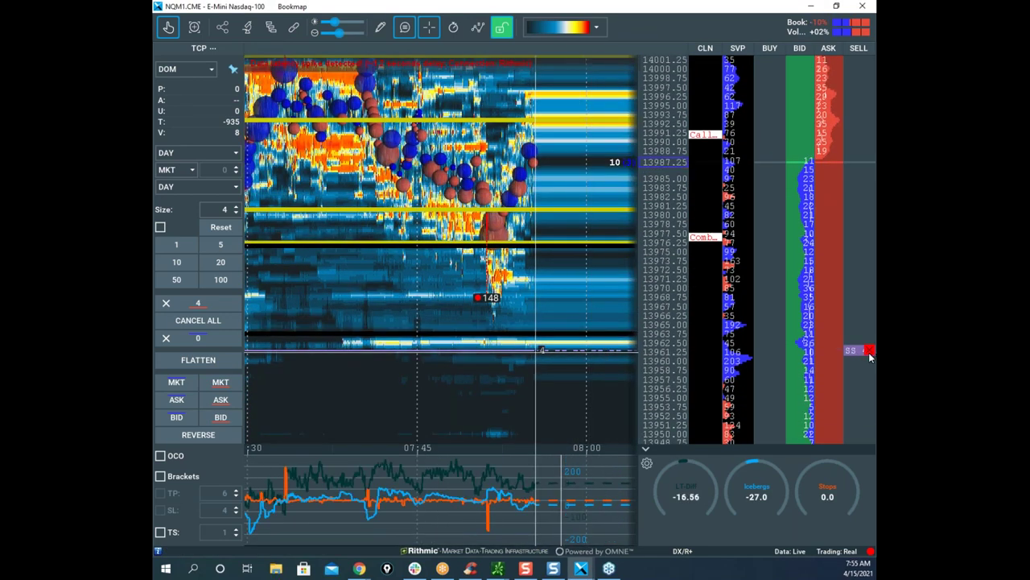
click(870, 351)
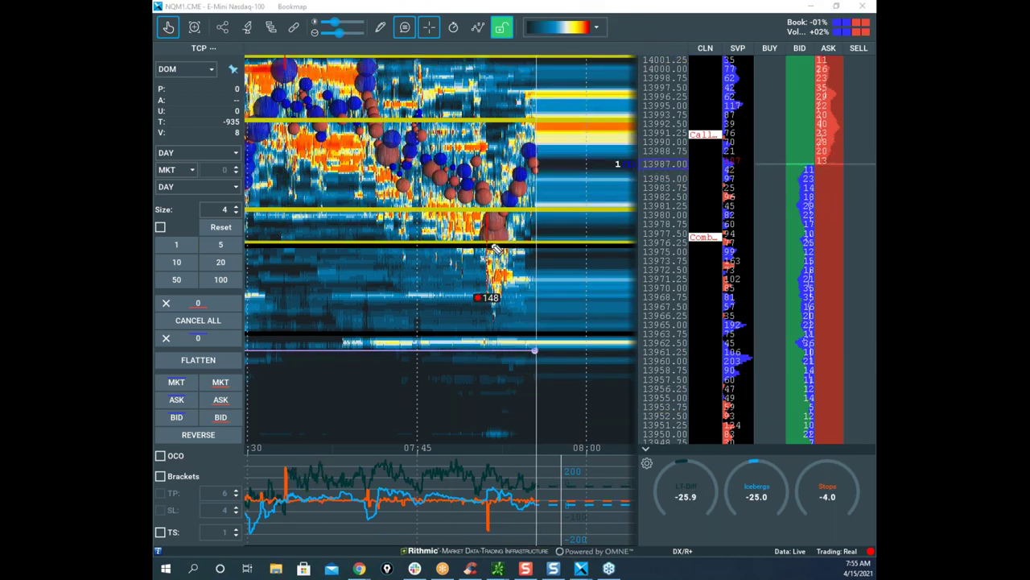
Step: Mark the levels near 13976 and 13963 on the Nasdaq heatmap, sketch a rollover and stepped decline below them, and clear the drawings
drag(478, 336, 546, 335)
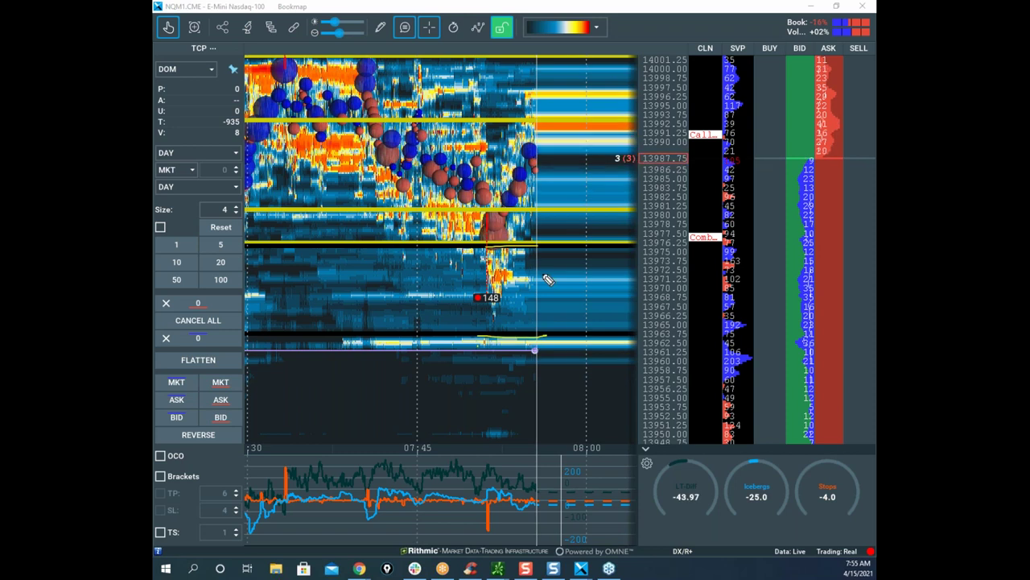
mouse_move(520, 193)
mouse_down()
mouse_move(542, 160)
mouse_move(600, 380)
mouse_up()
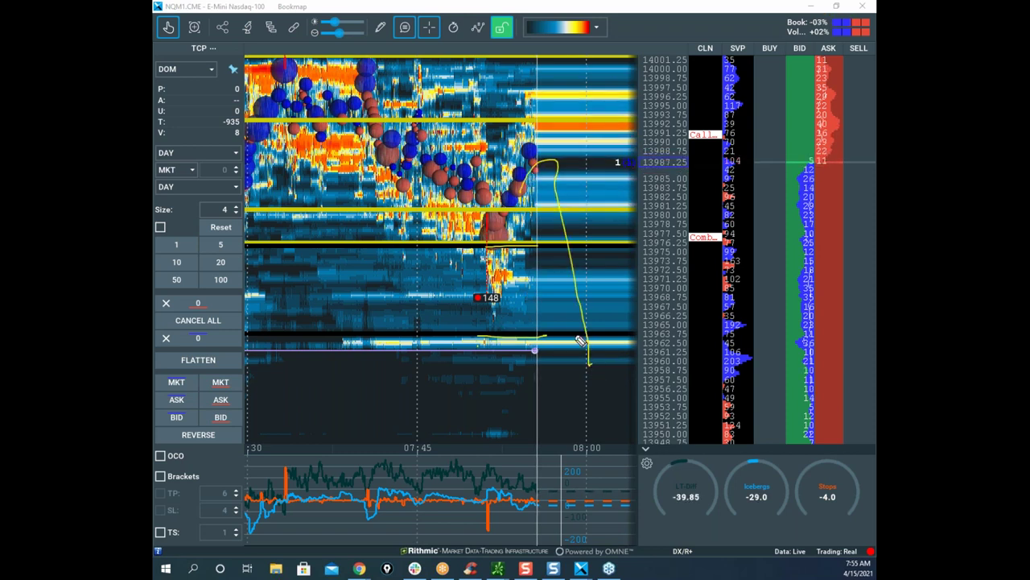
drag(586, 531, 605, 511)
drag(592, 346, 675, 527)
key(Escape)
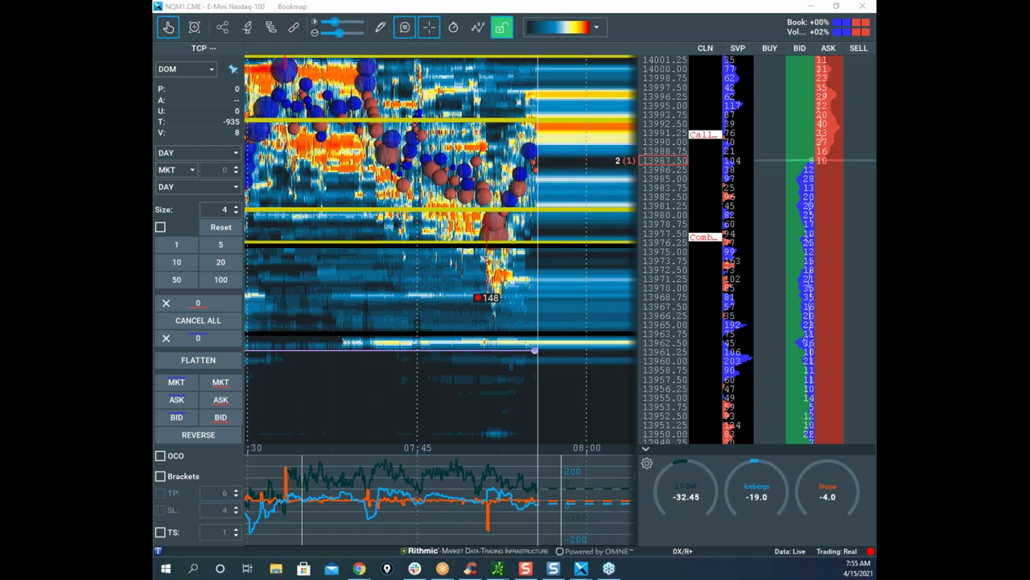
Step: Bring the thinkorswim /NQ 5-minute chart over Bookmap maximized, stretch its time axis, and compress its price scale
drag(154, 221, 593, 119)
click(625, 120)
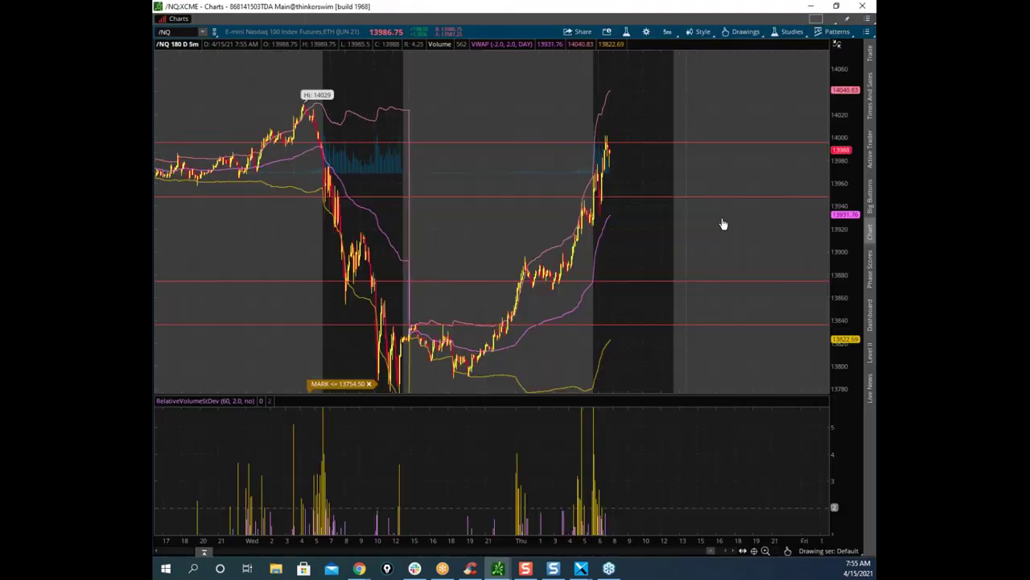
drag(494, 540, 340, 541)
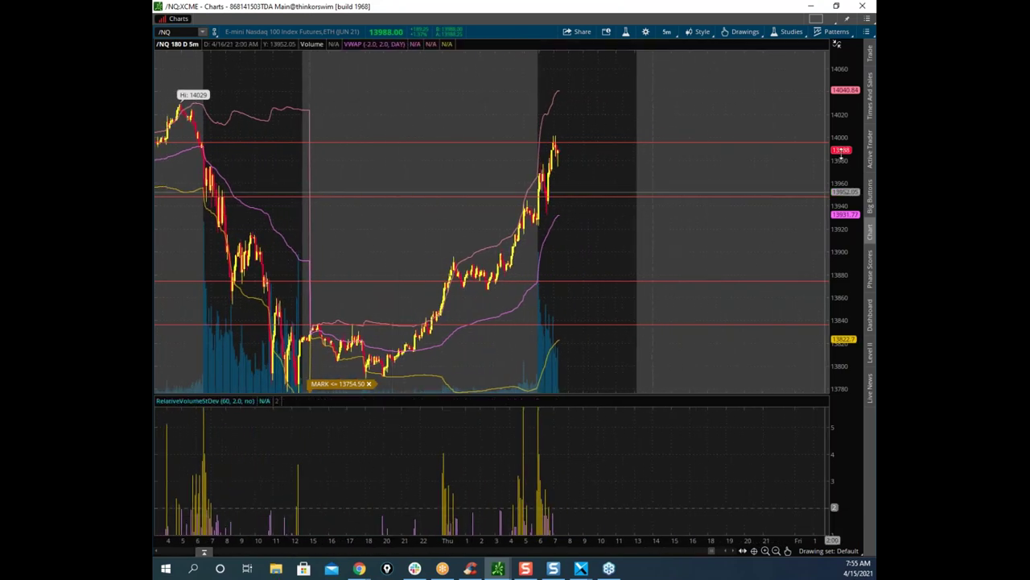
drag(842, 161, 842, 198)
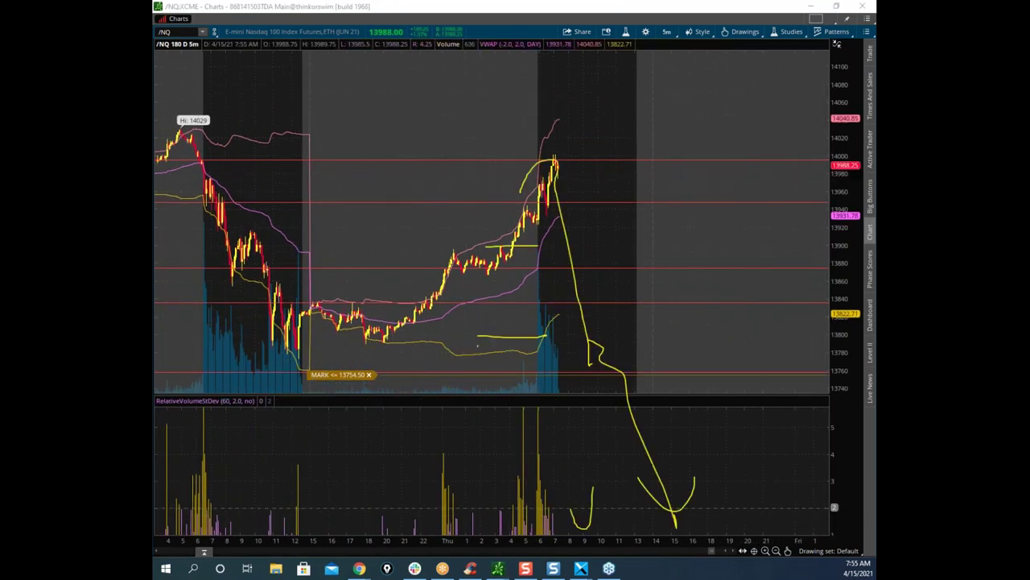
Step: Erase the old drawings and sketch upward, downward and sideways zigzag paths from the current /NQ price
key(e)
mouse_move(556, 160)
mouse_down()
mouse_move(602, 60)
mouse_move(620, 109)
mouse_up()
mouse_move(555, 172)
mouse_down()
mouse_move(593, 329)
mouse_move(616, 302)
mouse_up()
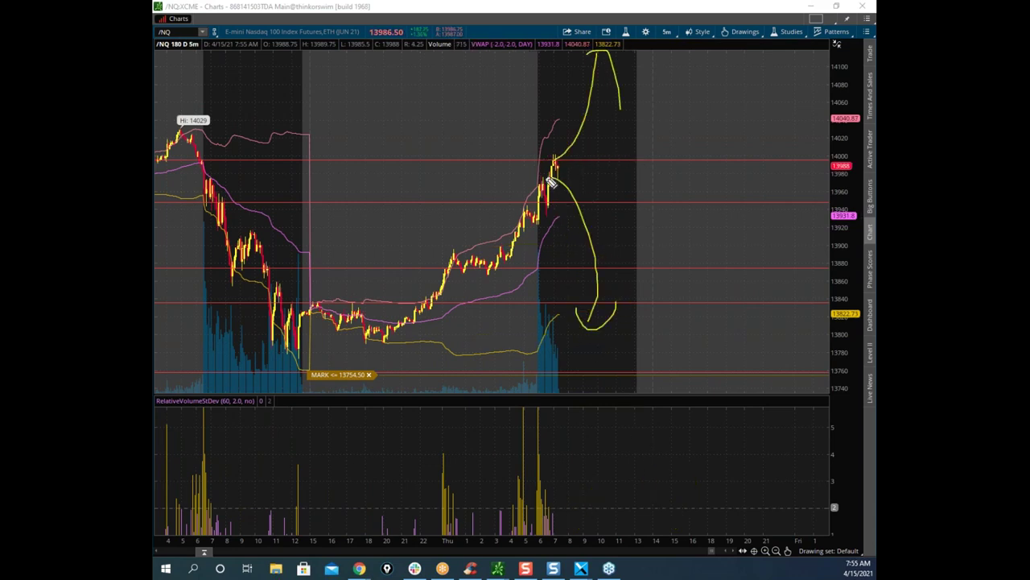
drag(553, 177, 586, 184)
drag(597, 191, 613, 241)
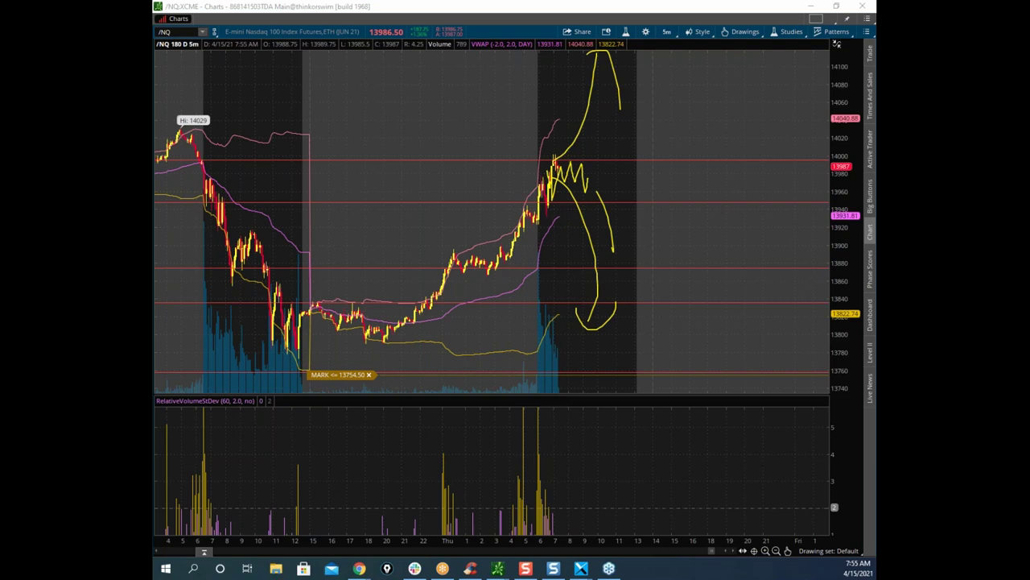
Step: Move the /NQ chart and Nasdaq heatmap off the screen, clear the drawings, and show gold futures from about 07:40 in Bookmap
key(e)
drag(580, 13, 153, 11)
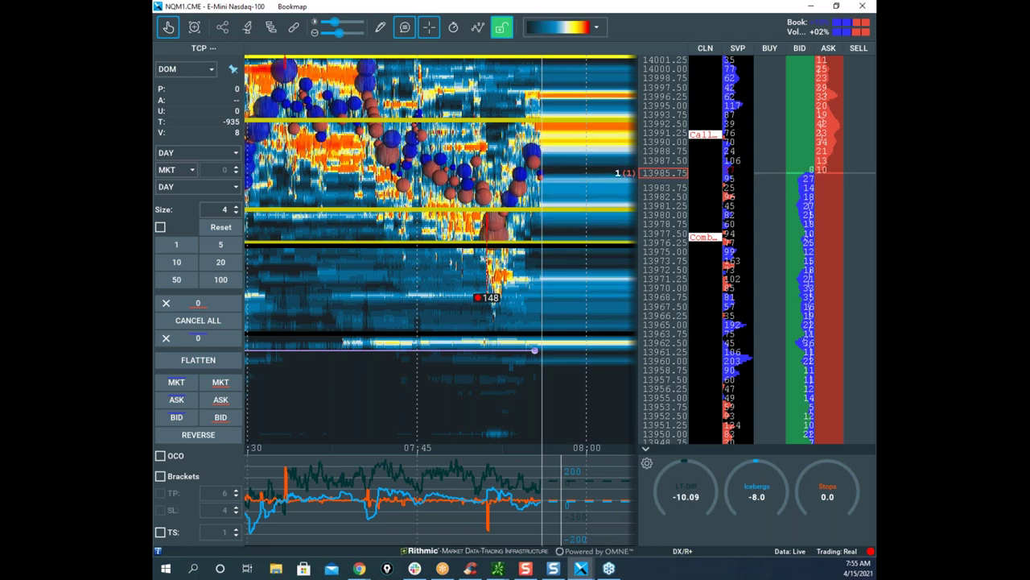
drag(490, 8, 152, 8)
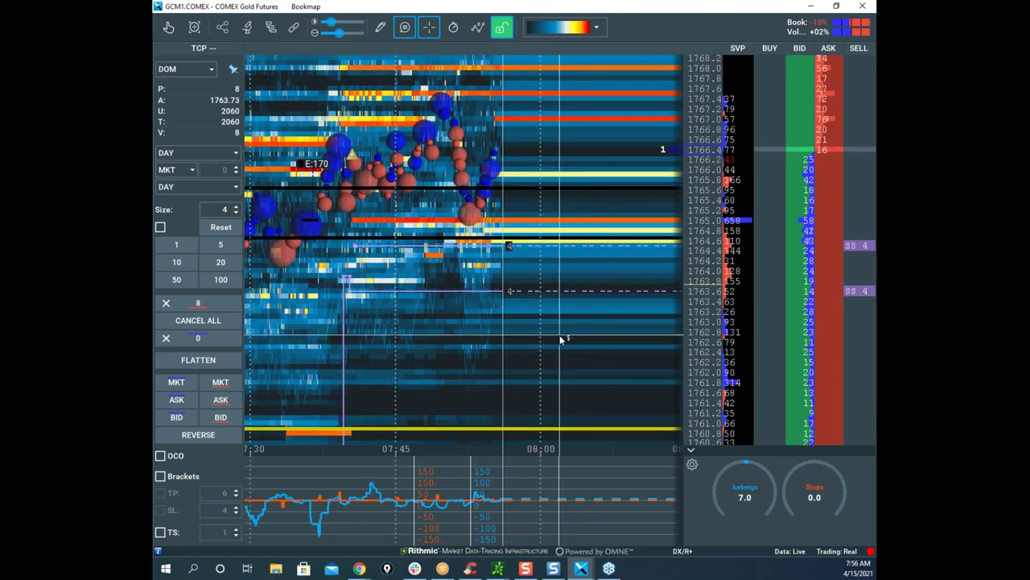
scroll(561, 339, down, 2)
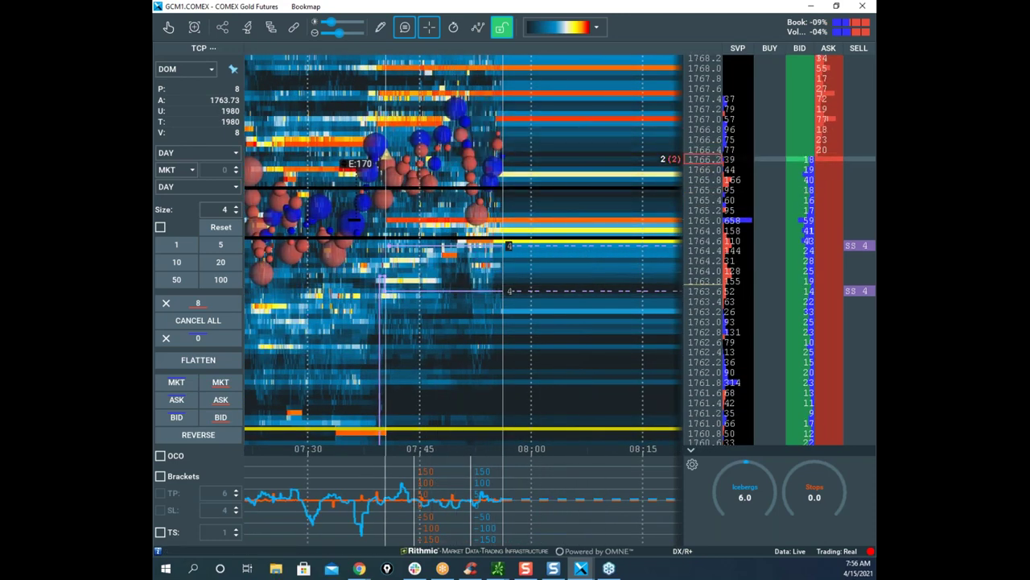
click(168, 27)
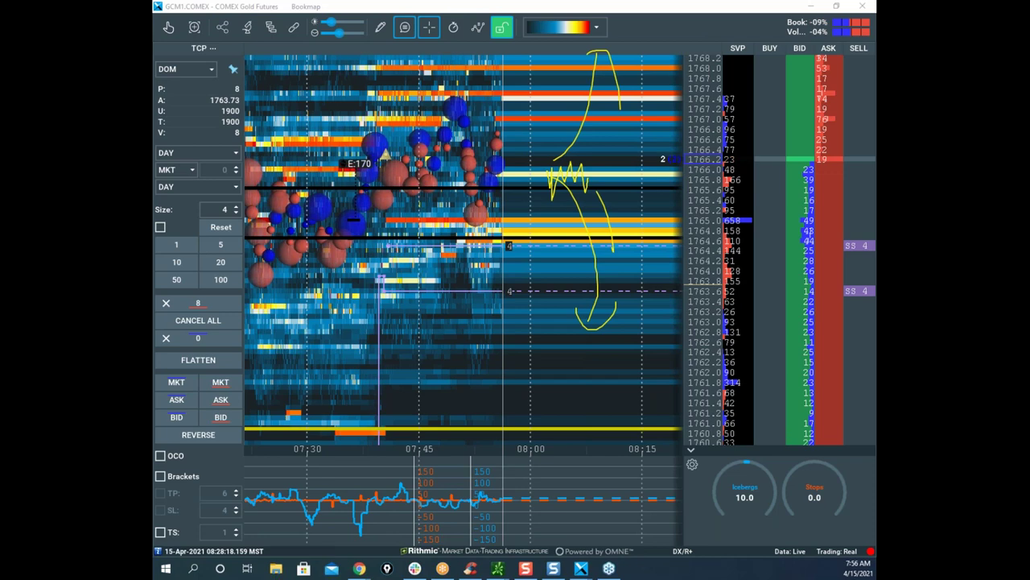
key(Escape)
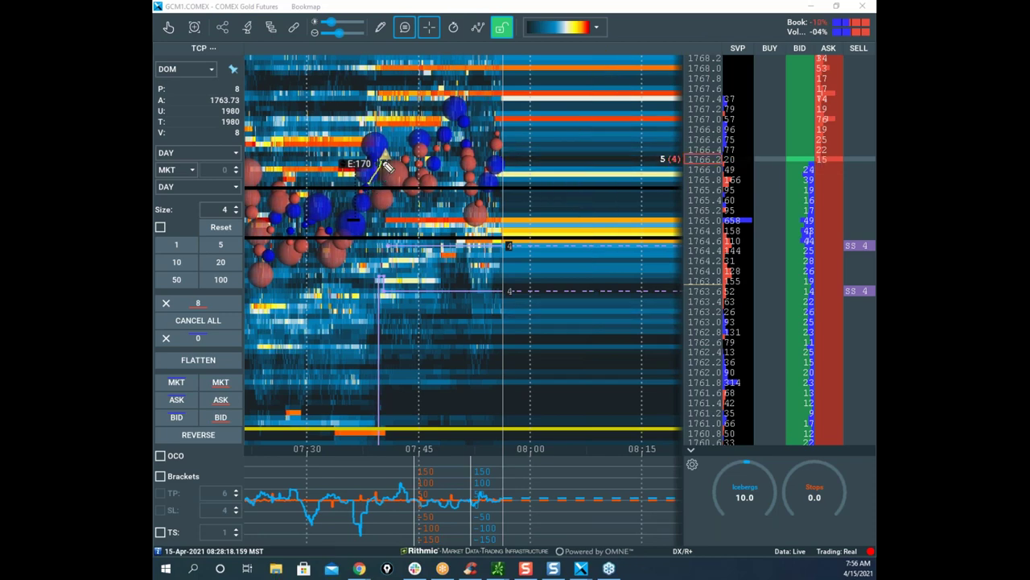
scroll(398, 80, up, 3)
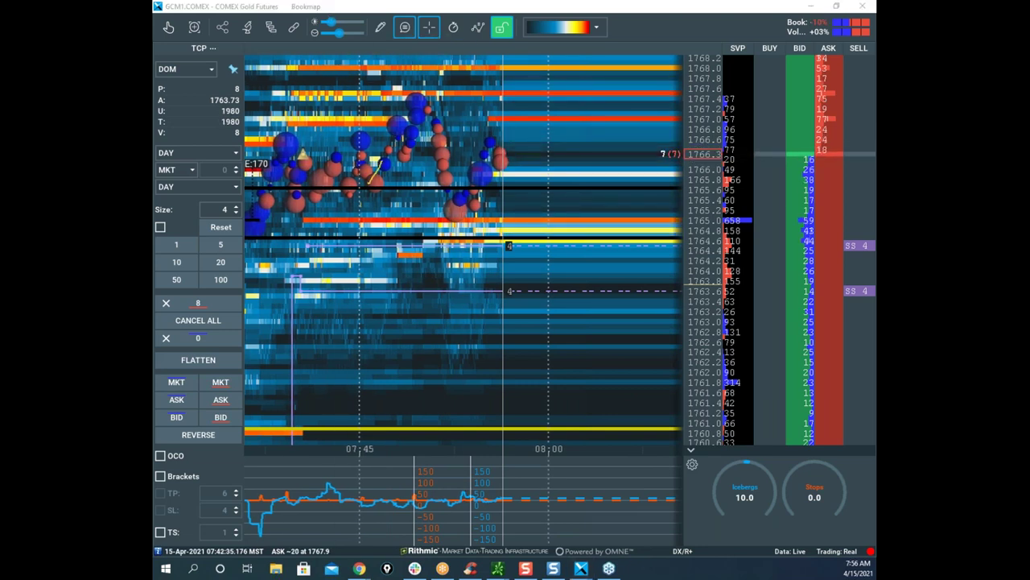
Step: Annotate gold's support levels, indicator swings, rally, pullback and projected rise, stroke toward both sell stops, and clear the drawings
mouse_move(259, 198)
mouse_down()
mouse_move(281, 165)
mouse_move(328, 191)
mouse_up()
drag(273, 242, 335, 245)
mouse_move(270, 500)
mouse_down()
mouse_move(273, 545)
mouse_move(268, 501)
mouse_up()
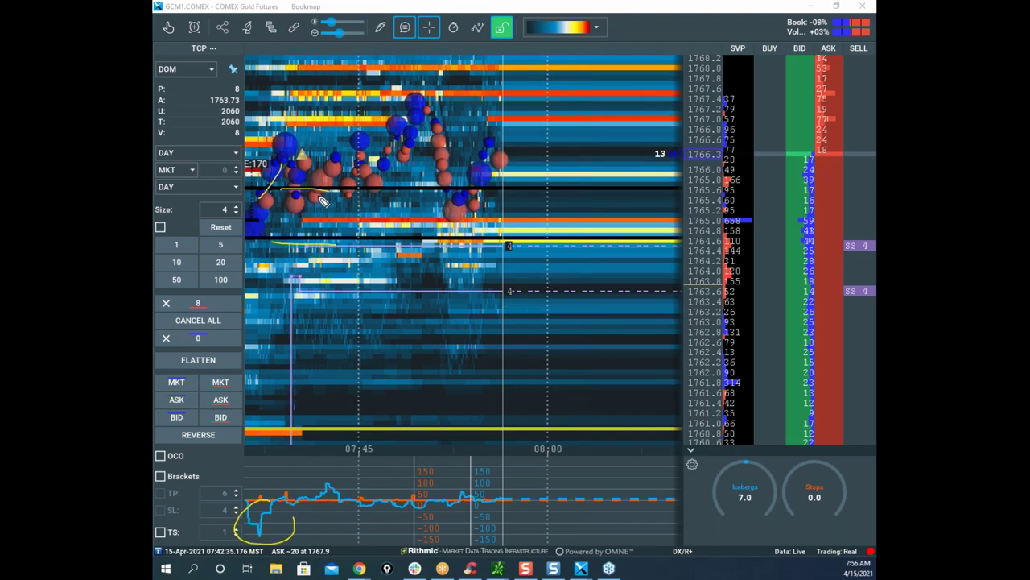
mouse_move(283, 145)
mouse_down()
mouse_move(302, 208)
mouse_move(328, 185)
mouse_move(310, 159)
mouse_move(316, 167)
mouse_move(421, 105)
mouse_move(448, 215)
mouse_move(495, 161)
mouse_move(533, 84)
mouse_up()
drag(592, 475, 577, 489)
drag(515, 503, 652, 478)
mouse_move(499, 137)
mouse_down()
mouse_move(541, 114)
mouse_move(576, 44)
mouse_up()
mouse_move(841, 298)
mouse_down()
mouse_move(847, 246)
mouse_move(817, 205)
mouse_up()
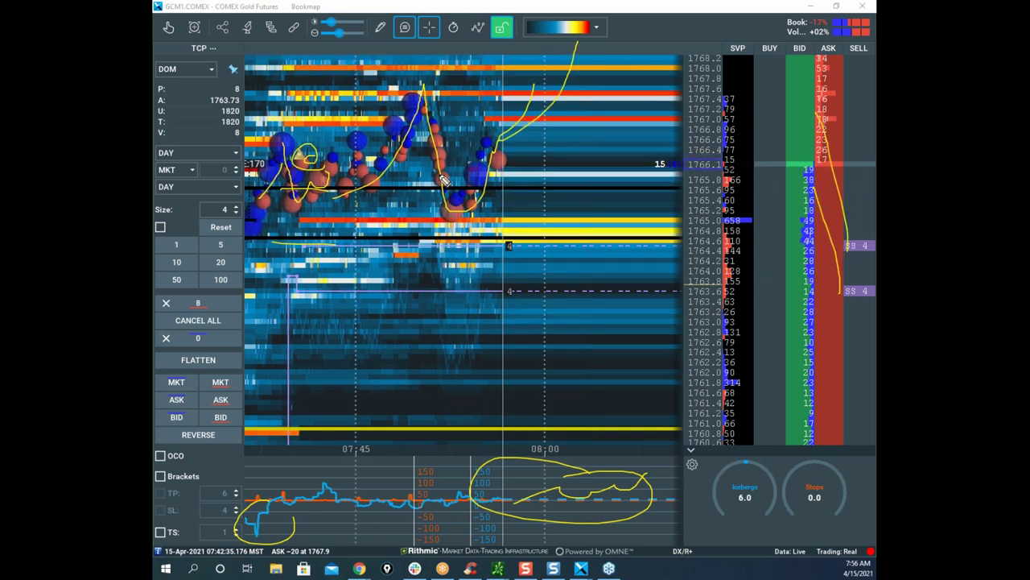
key(Escape)
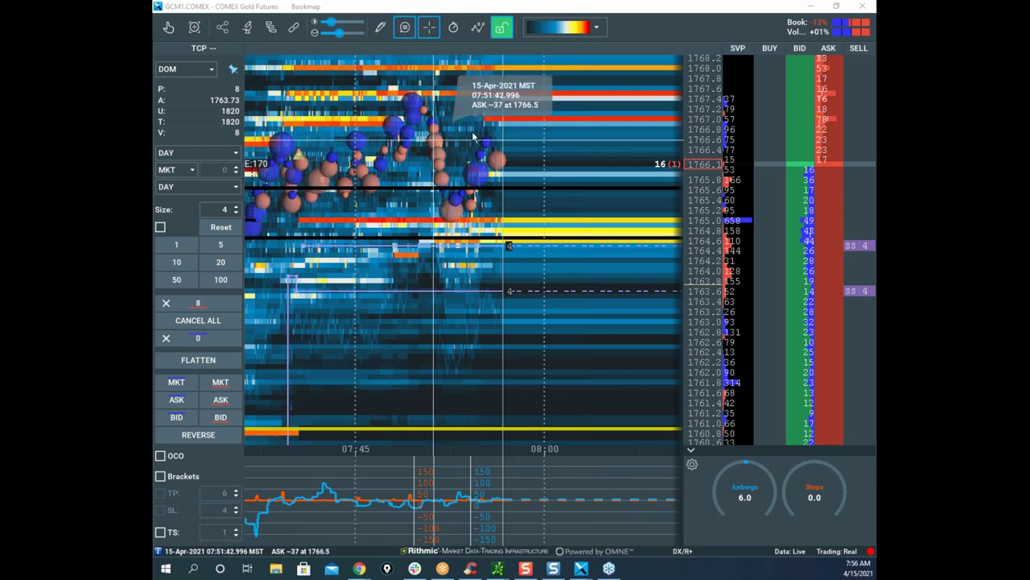
Step: Move the gold window off the screen and bring in the thinkorswim /CL crude oil chart maximized
drag(554, 9, 875, 56)
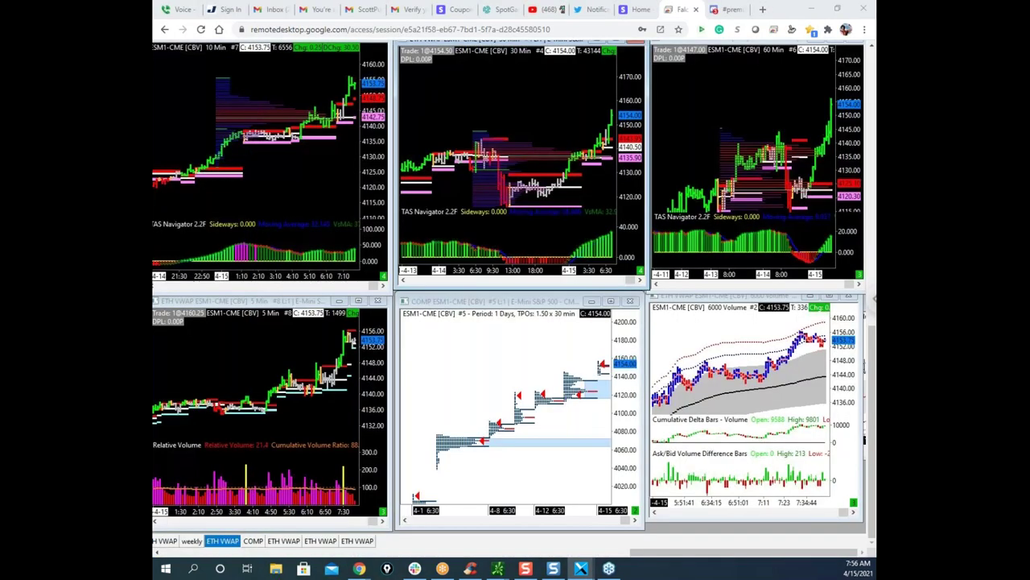
drag(152, 113, 642, 0)
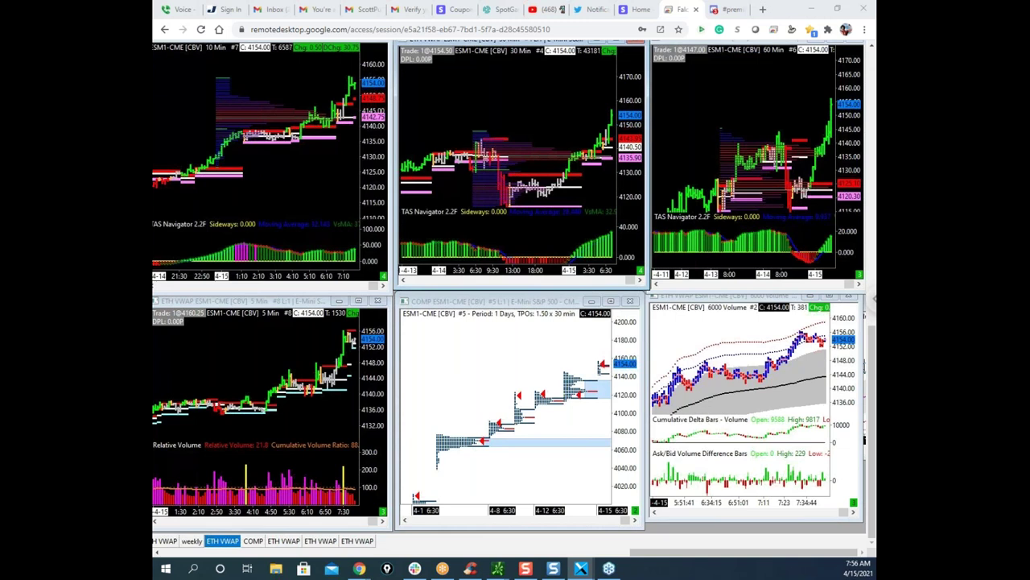
drag(152, 105, 472, 128)
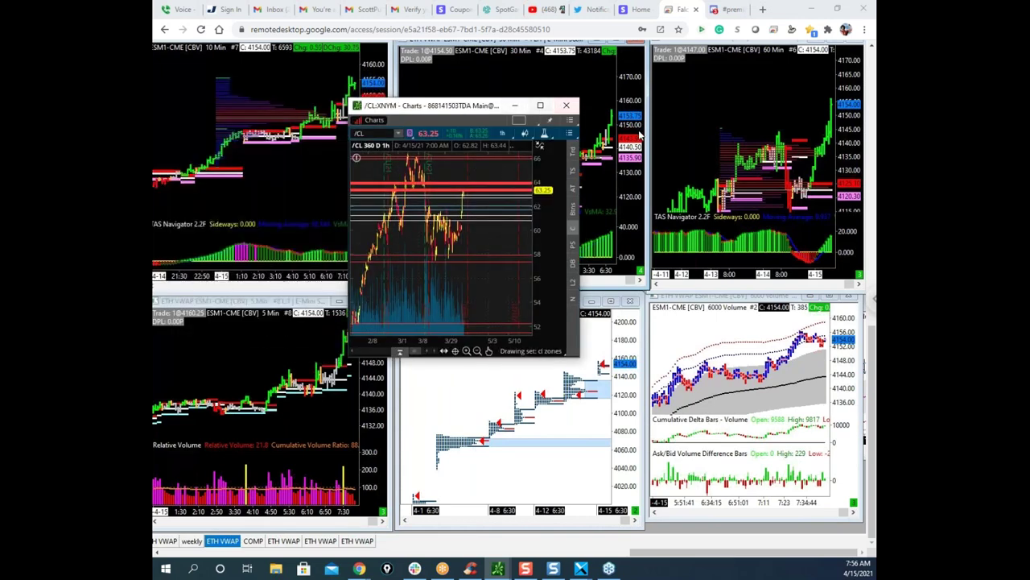
click(540, 104)
mouse_move(834, 147)
mouse_down()
mouse_move(845, 193)
mouse_move(846, 158)
mouse_up()
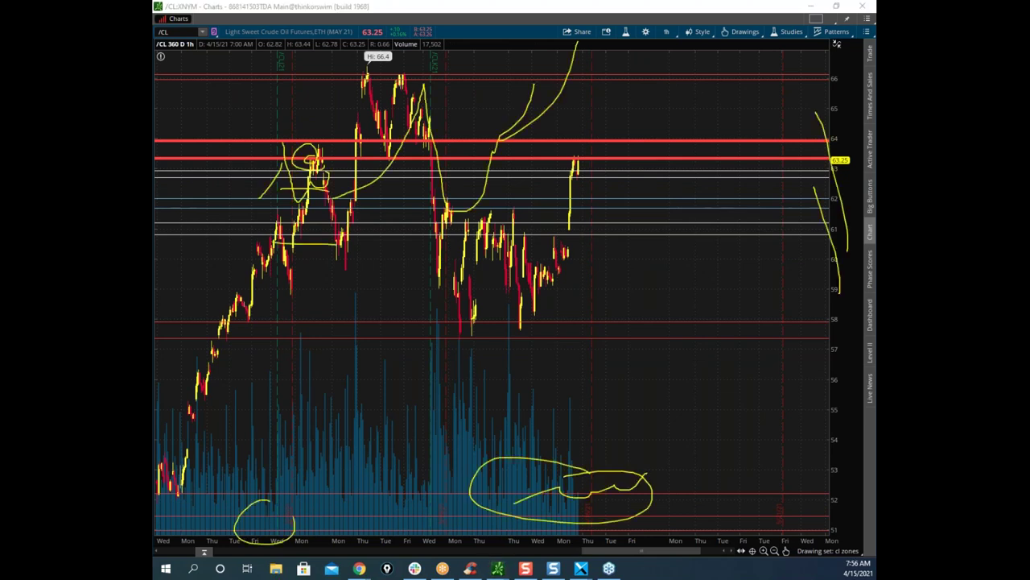
Step: Clear the drawings, box the /CL range between about 57.5 and 62, and add horizontal strokes through its middle
key(Escape)
drag(433, 199, 548, 208)
mouse_move(438, 204)
mouse_down()
mouse_move(437, 340)
mouse_move(557, 341)
mouse_move(573, 252)
mouse_move(539, 207)
mouse_up()
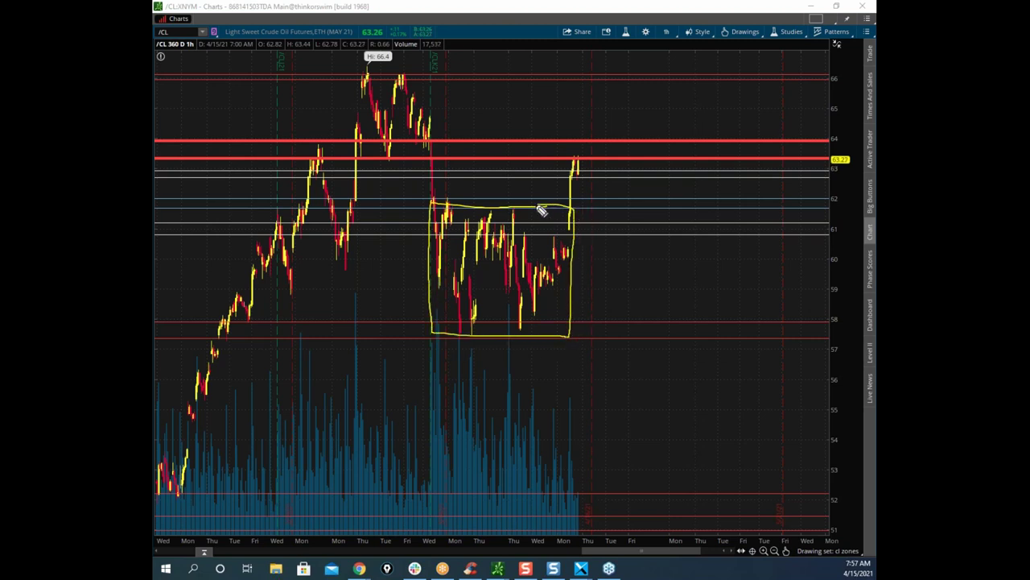
drag(429, 262, 544, 261)
drag(429, 280, 568, 282)
Step: Redraw the box around the /CL range, outline the small consolidations near 60, and trace the breakout above 62
key(e)
mouse_move(428, 198)
mouse_down()
mouse_move(542, 206)
mouse_move(593, 324)
mouse_move(452, 349)
mouse_move(431, 205)
mouse_up()
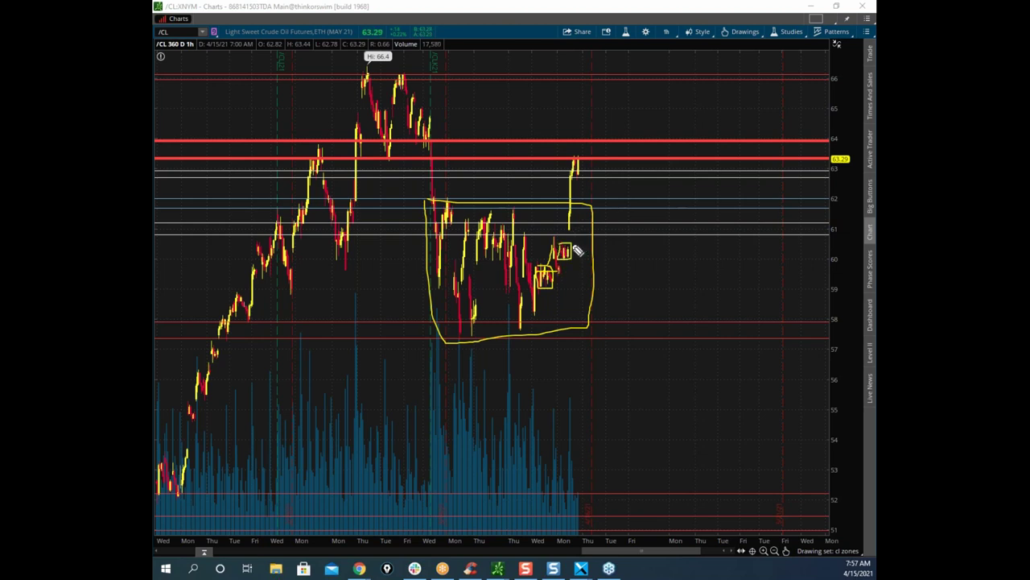
key(e)
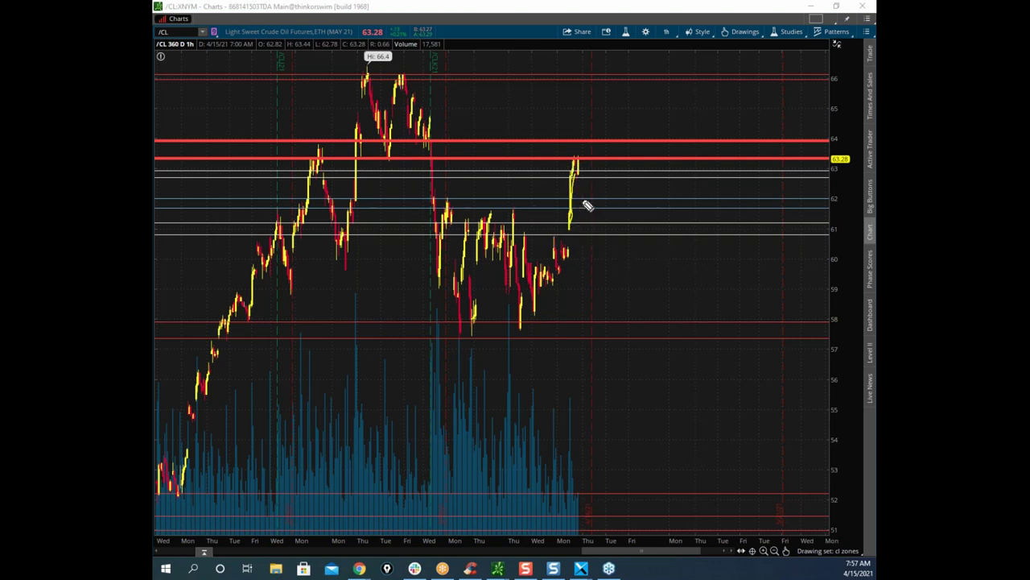
mouse_move(447, 208)
mouse_down()
mouse_move(467, 209)
mouse_move(472, 341)
mouse_move(581, 304)
mouse_move(591, 230)
mouse_move(563, 209)
mouse_move(512, 208)
mouse_up()
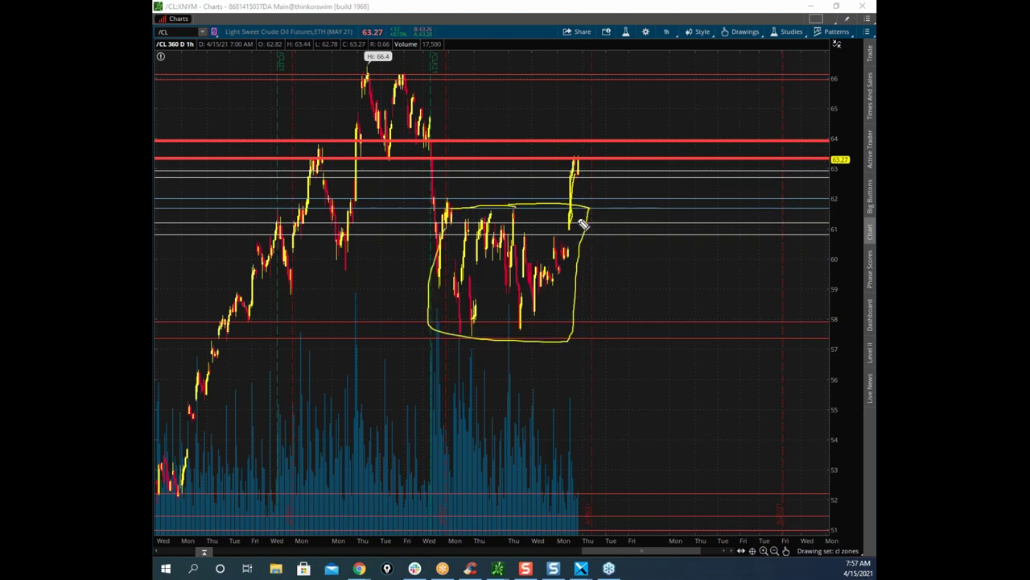
drag(579, 207, 583, 130)
Step: Show the crude oil heatmap capture in Snagit Editor, circle the 07:30 indicator spikes, and trace the rise, pullback and continuation
click(553, 569)
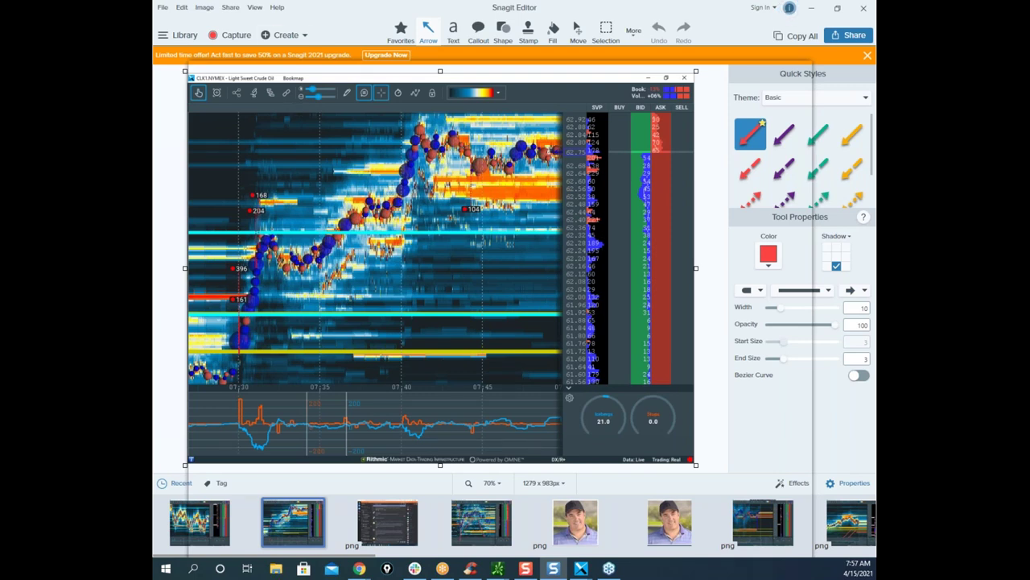
drag(252, 395, 277, 409)
drag(251, 443, 278, 460)
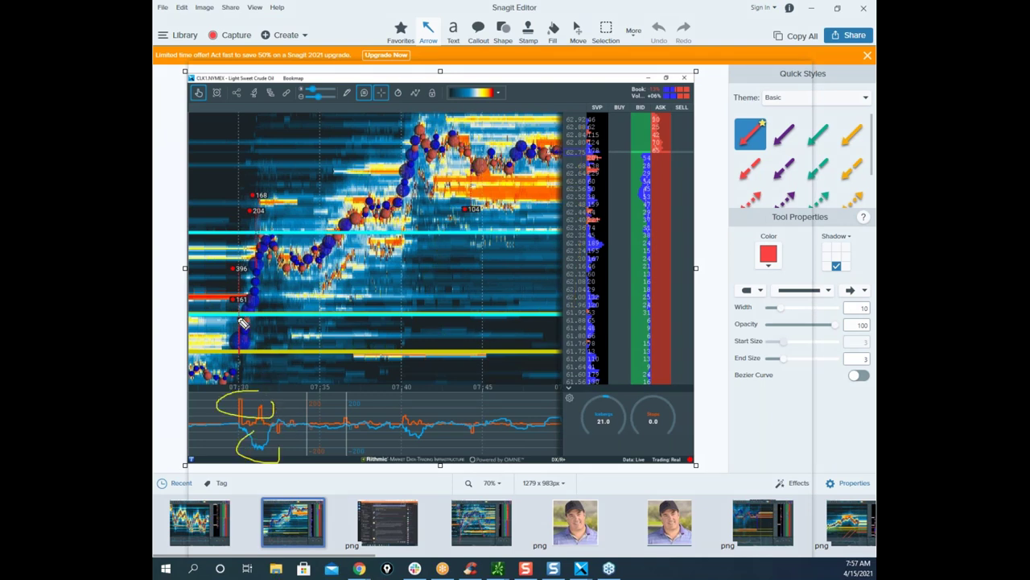
drag(278, 237, 303, 226)
drag(243, 322, 278, 242)
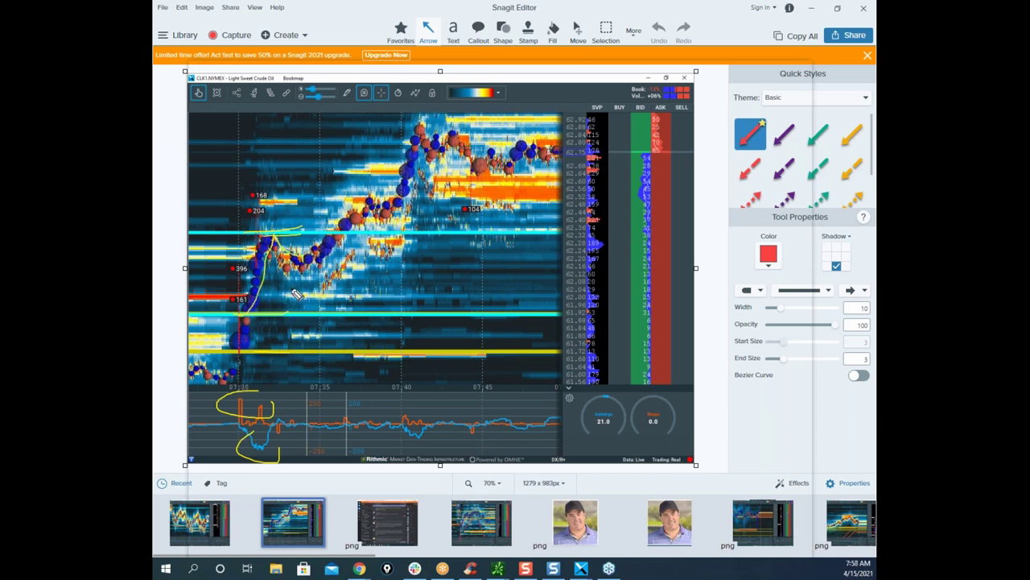
drag(306, 258, 680, 60)
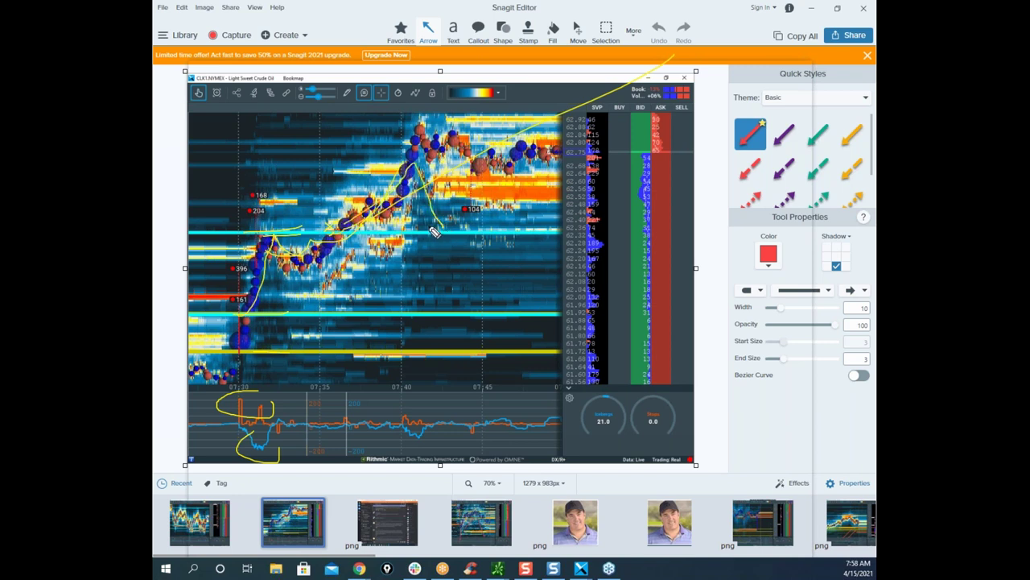
mouse_move(422, 209)
mouse_down()
mouse_move(455, 235)
mouse_move(554, 134)
mouse_up()
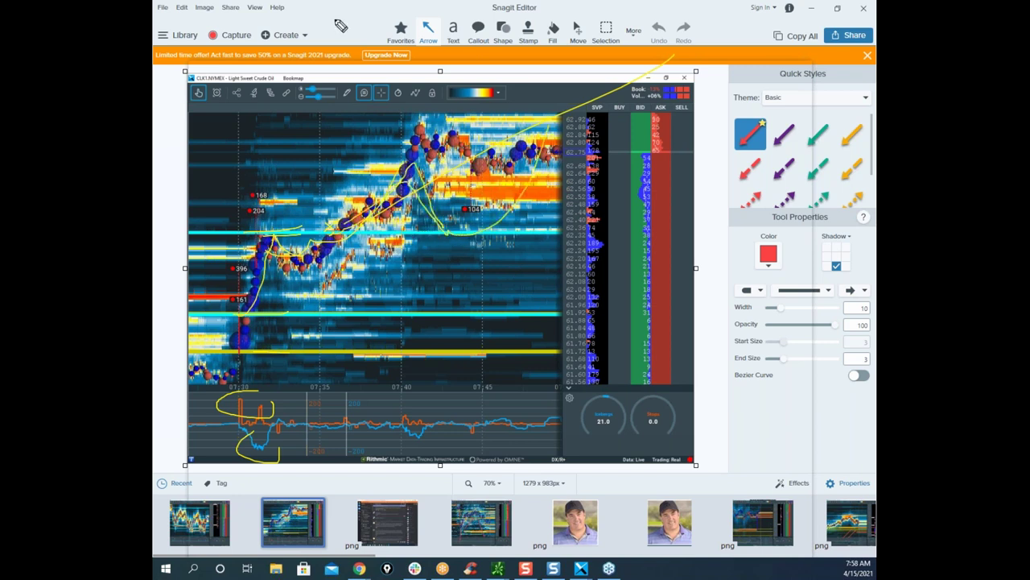
Step: Move Snagit Editor off the screen, clear the drawings, box the /CL range again, and loop the volume area beneath it
key(Escape)
mouse_move(692, 16)
mouse_down()
mouse_move(467, 108)
mouse_move(153, 121)
mouse_up()
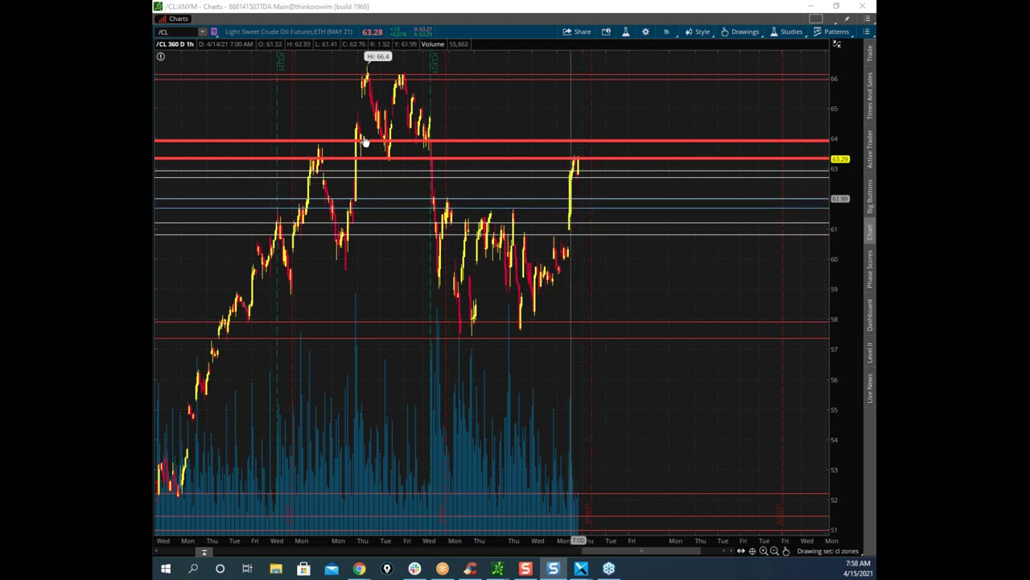
click(552, 568)
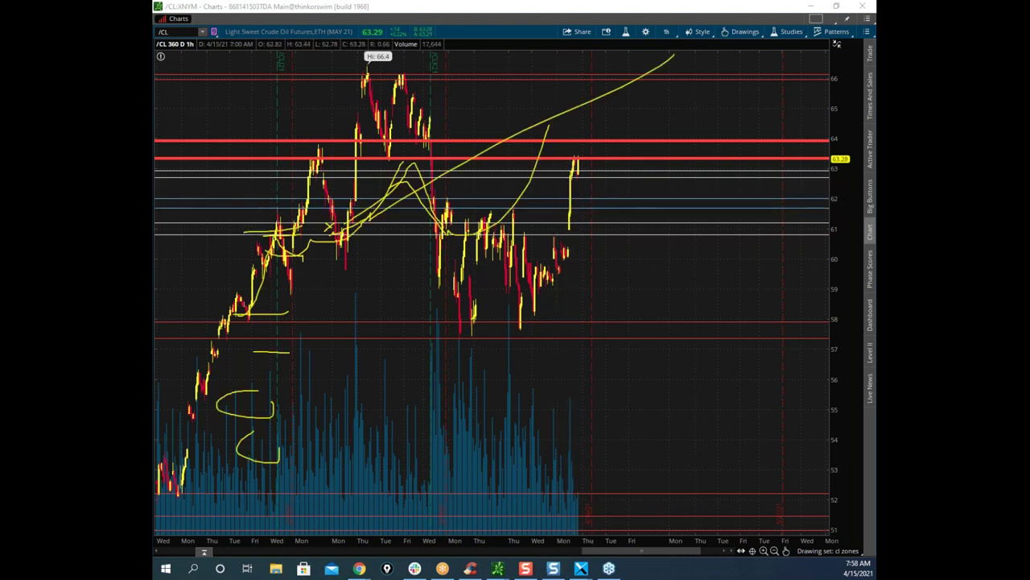
key(e)
mouse_move(434, 199)
mouse_down()
mouse_move(484, 196)
mouse_move(432, 291)
mouse_move(548, 336)
mouse_move(571, 214)
mouse_move(483, 191)
mouse_up()
mouse_move(555, 495)
mouse_down()
mouse_move(422, 524)
mouse_move(616, 529)
mouse_move(514, 509)
mouse_up()
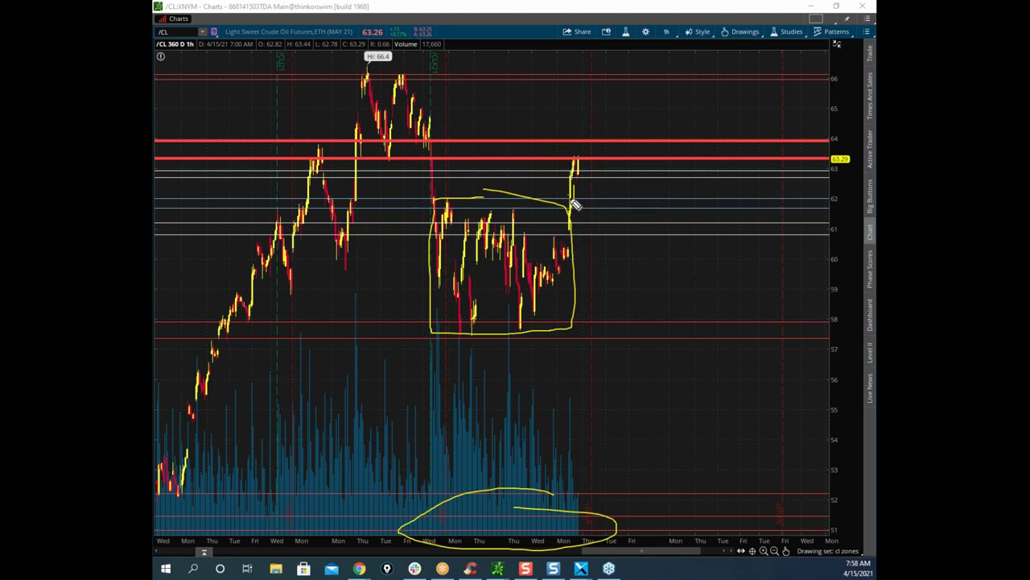
Step: Clear the drawings, redraw the box around the /CL range, and mark its middle with horizontal strokes near 60 and 59.5
key(e)
mouse_move(436, 200)
mouse_down()
mouse_move(552, 333)
mouse_move(435, 232)
mouse_up()
drag(562, 216, 586, 191)
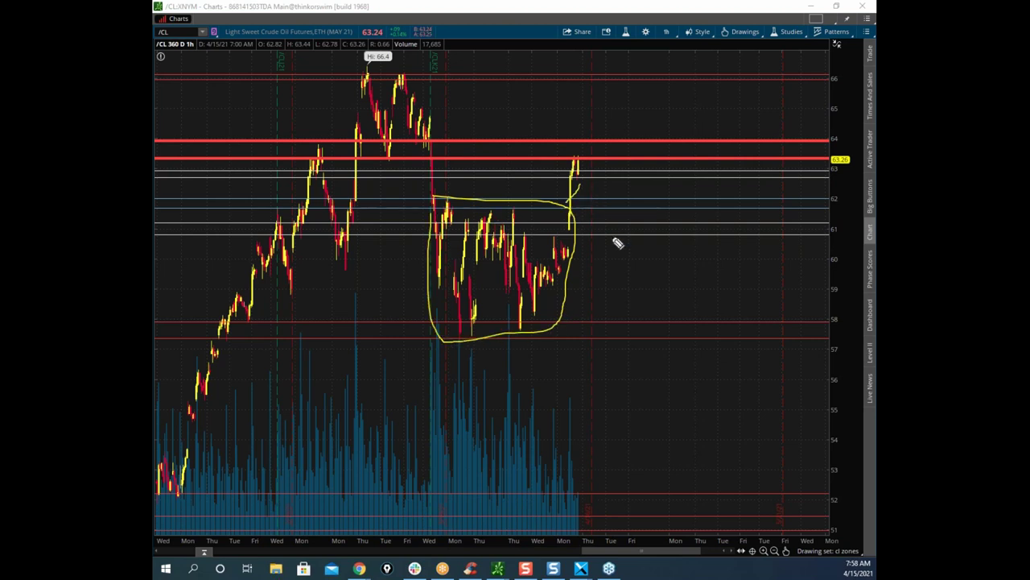
drag(432, 261, 571, 260)
drag(432, 274, 587, 279)
drag(574, 212, 597, 246)
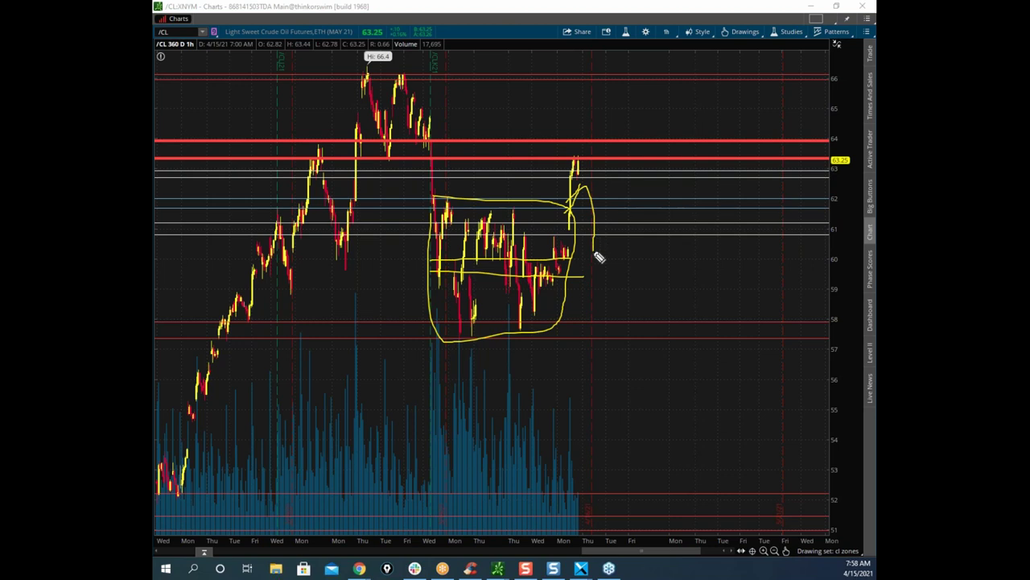
Step: Sketch projected /CL pullbacks into the range followed by rallies toward about 65 to 66, and clear the drawings
mouse_move(583, 197)
mouse_down()
mouse_move(604, 239)
mouse_move(603, 266)
mouse_move(700, 108)
mouse_up()
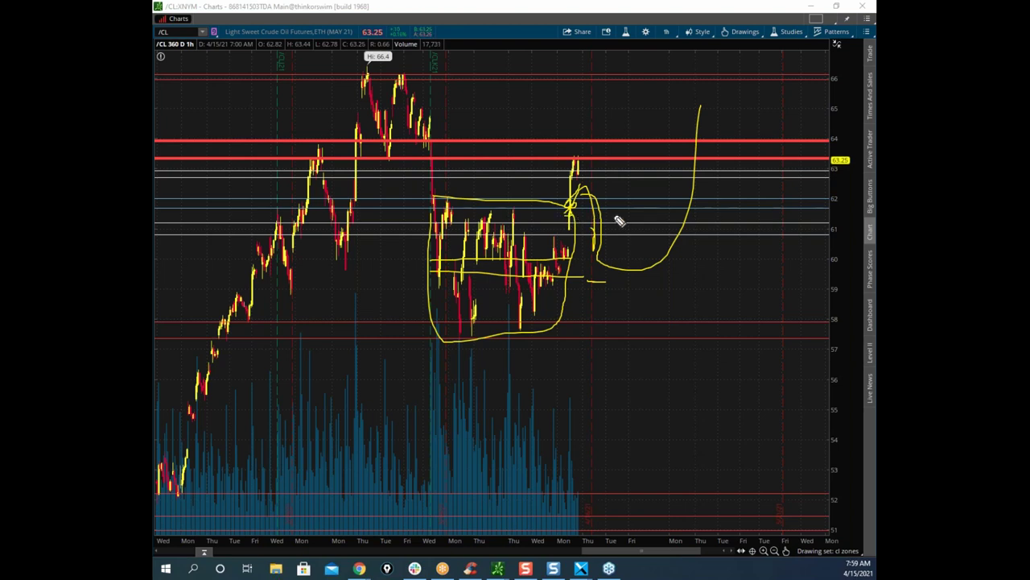
mouse_move(575, 163)
mouse_down()
mouse_move(609, 255)
mouse_move(650, 269)
mouse_move(712, 121)
mouse_up()
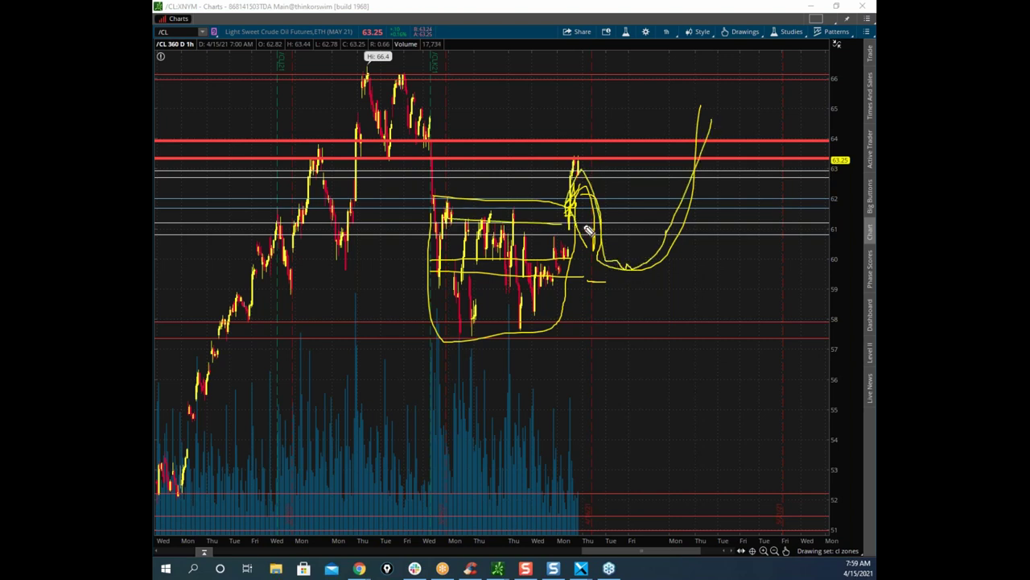
mouse_move(532, 205)
mouse_down()
mouse_move(592, 233)
mouse_move(689, 77)
mouse_up()
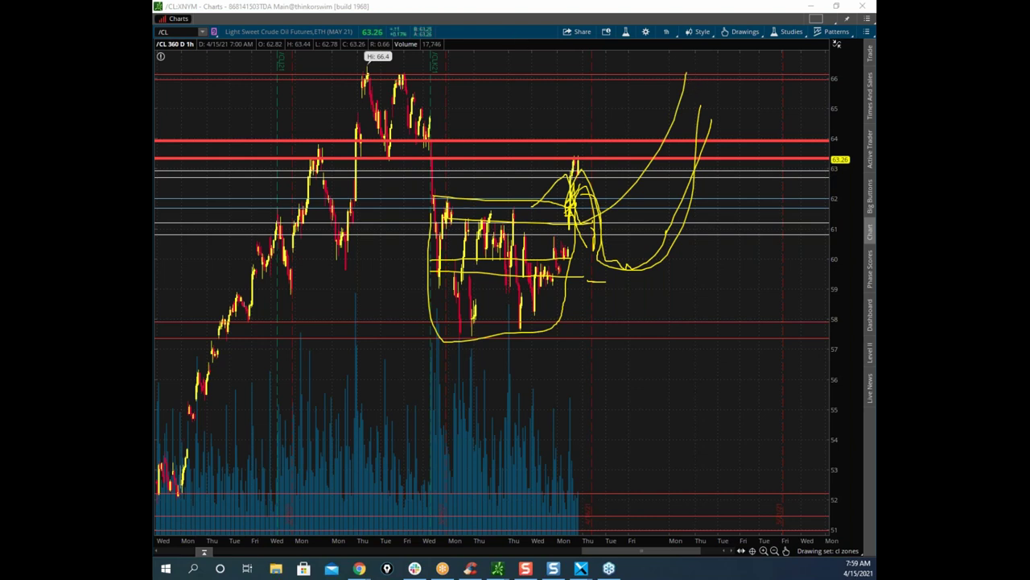
key(Escape)
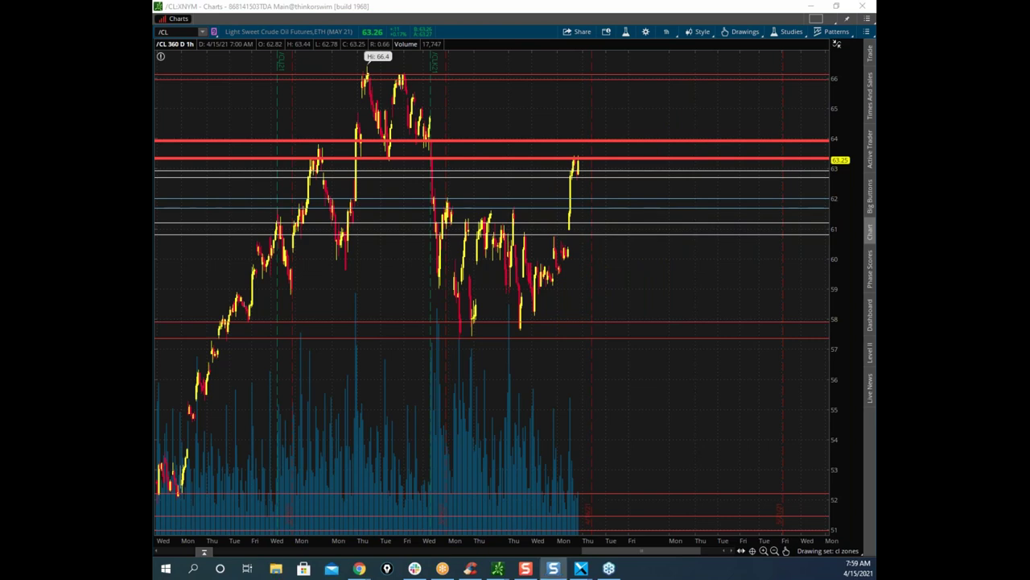
Step: Minimize Snagit Editor and show the COMEX gold futures heatmap maximized in Bookmap
drag(873, 88, 717, 56)
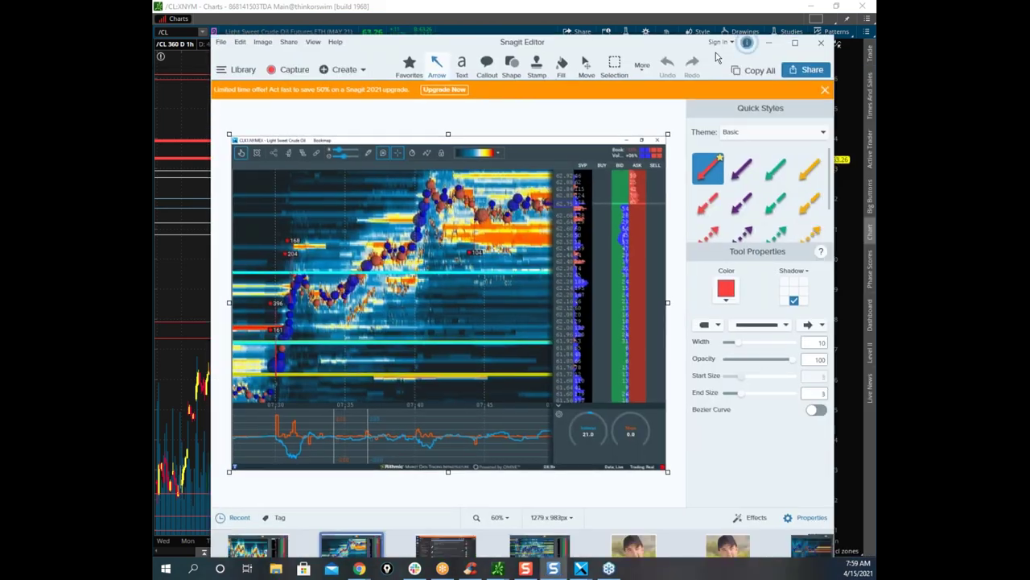
click(769, 43)
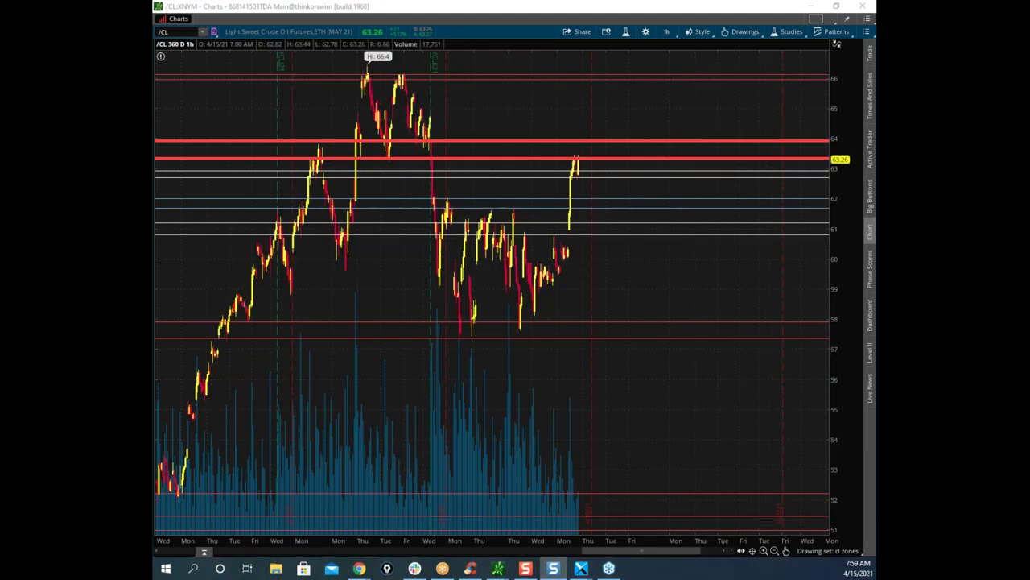
click(581, 568)
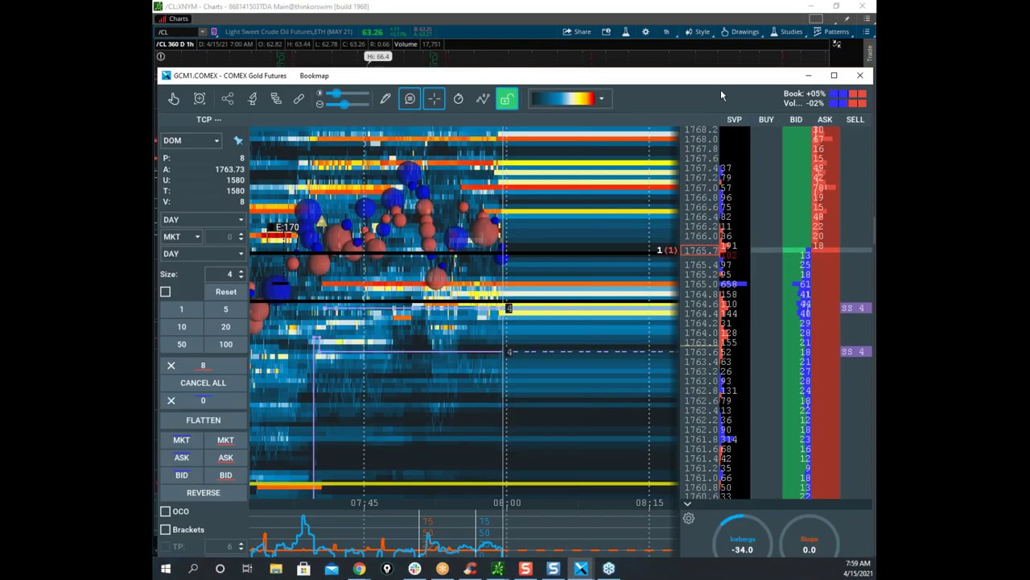
click(834, 75)
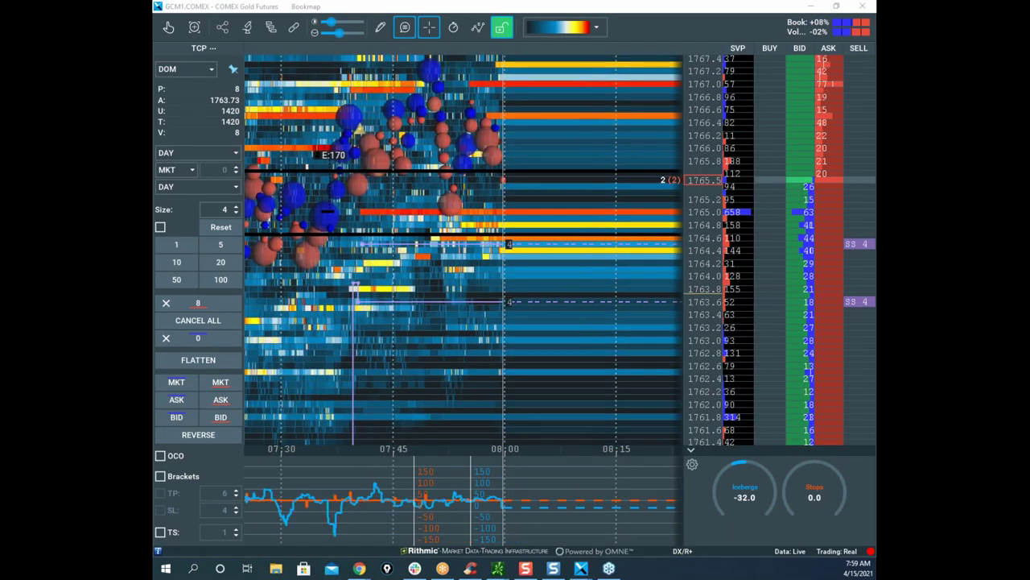
Step: Circle the 4-lot sell stop near 1764.5, sketch a rise and a dip with recovery from it, and clear the drawings
mouse_move(535, 236)
mouse_down()
mouse_move(508, 239)
mouse_move(552, 161)
mouse_move(555, 173)
mouse_move(566, 158)
mouse_up()
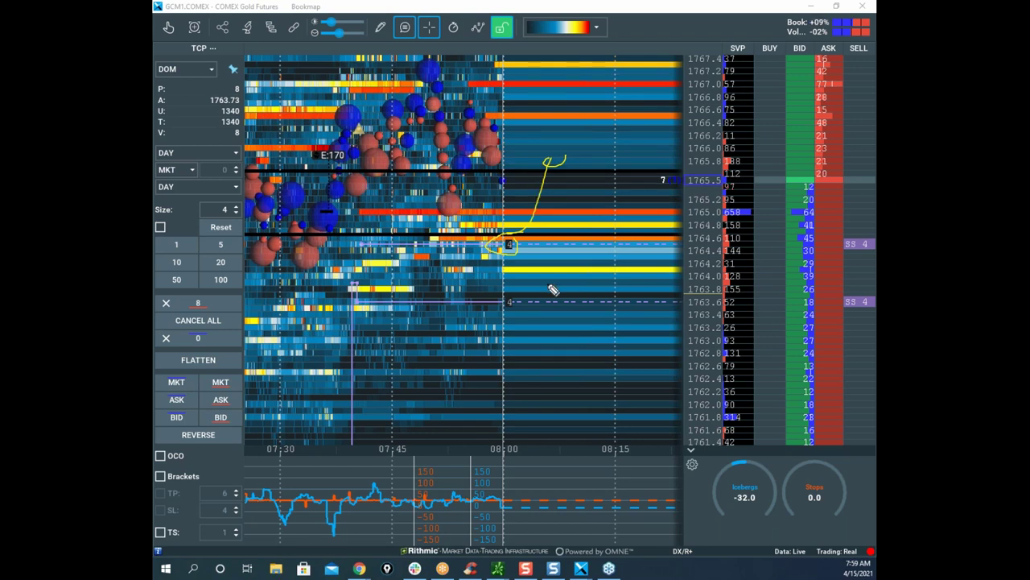
drag(501, 246, 549, 275)
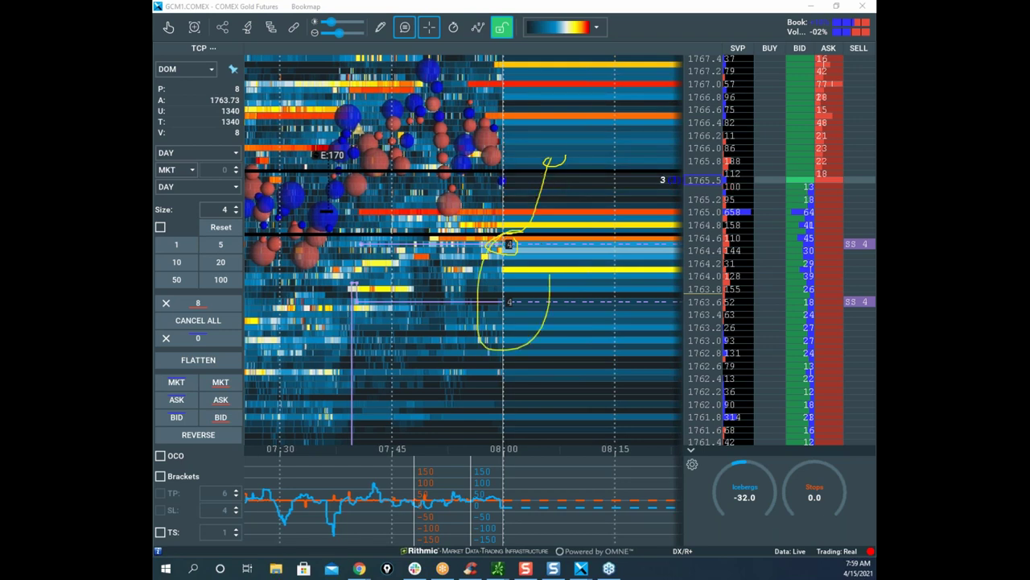
key(Escape)
Step: Switch to the hourly /GC chart in thinkorswim and compress its price scale to show roughly 1640 to 1820
click(499, 568)
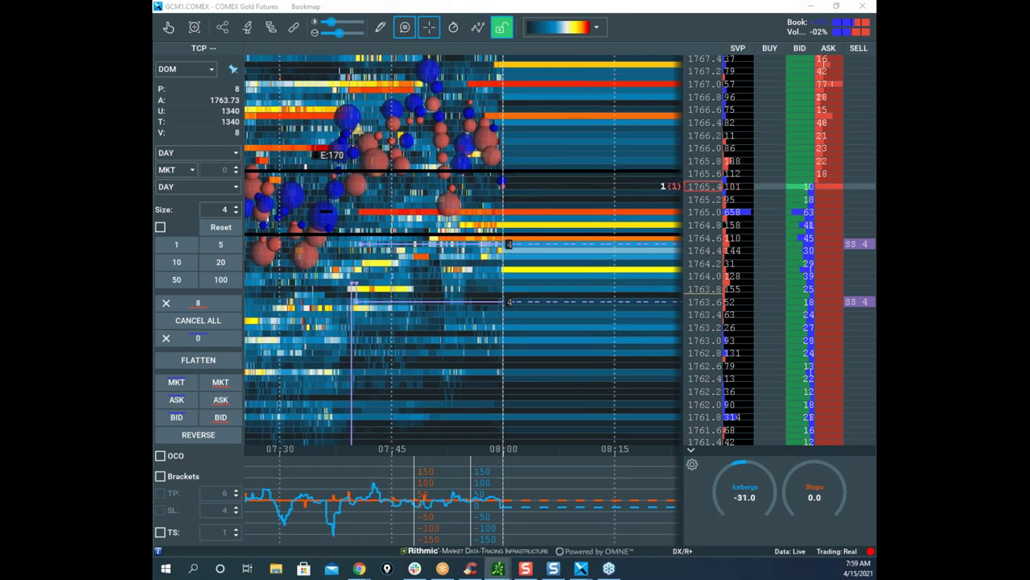
drag(509, 59, 551, 67)
click(626, 61)
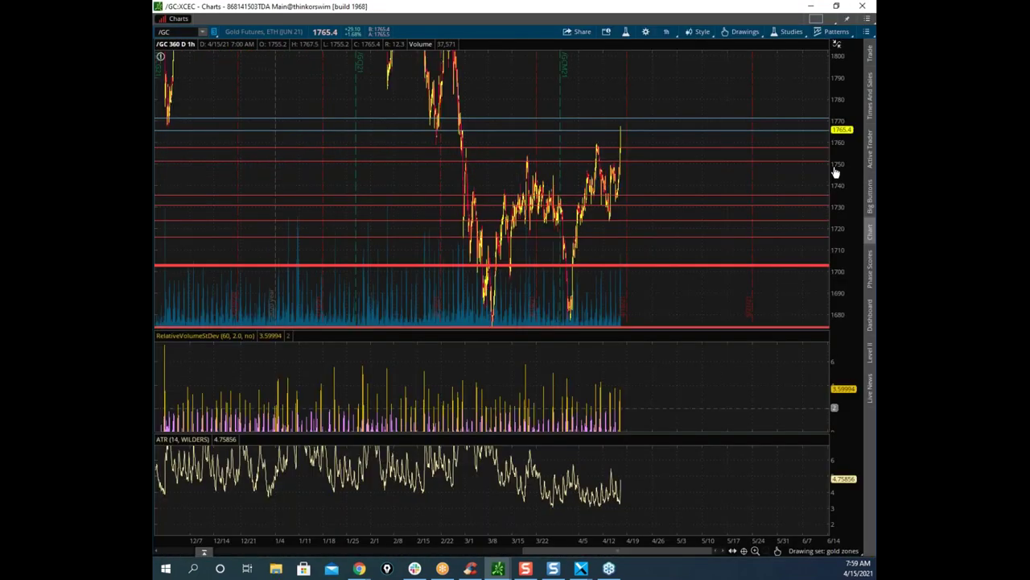
drag(846, 151, 848, 208)
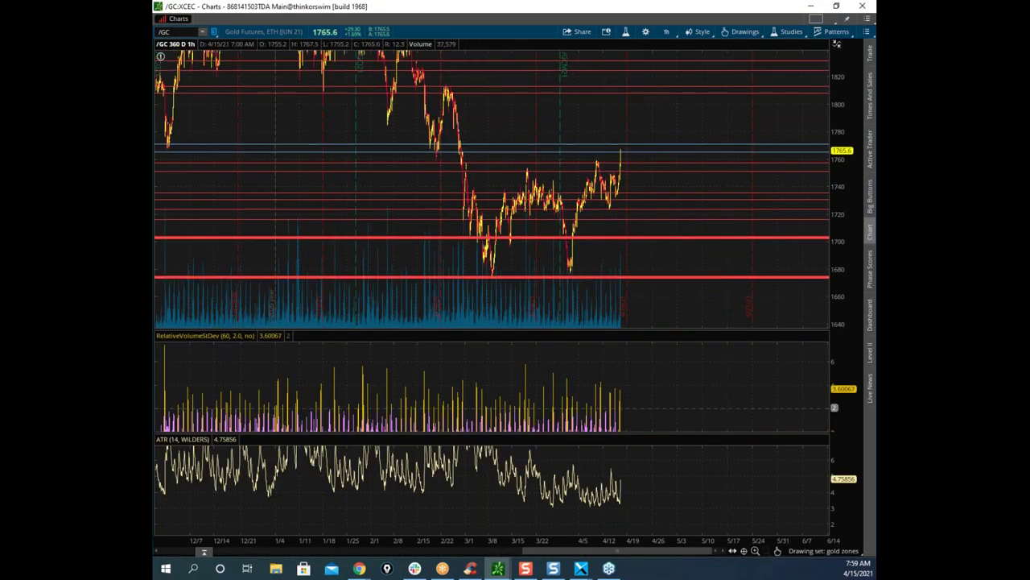
Step: Mark the /GC swing highs near 1760 and trace the selloff that follows each of them
key(ctrl+2)
key(e)
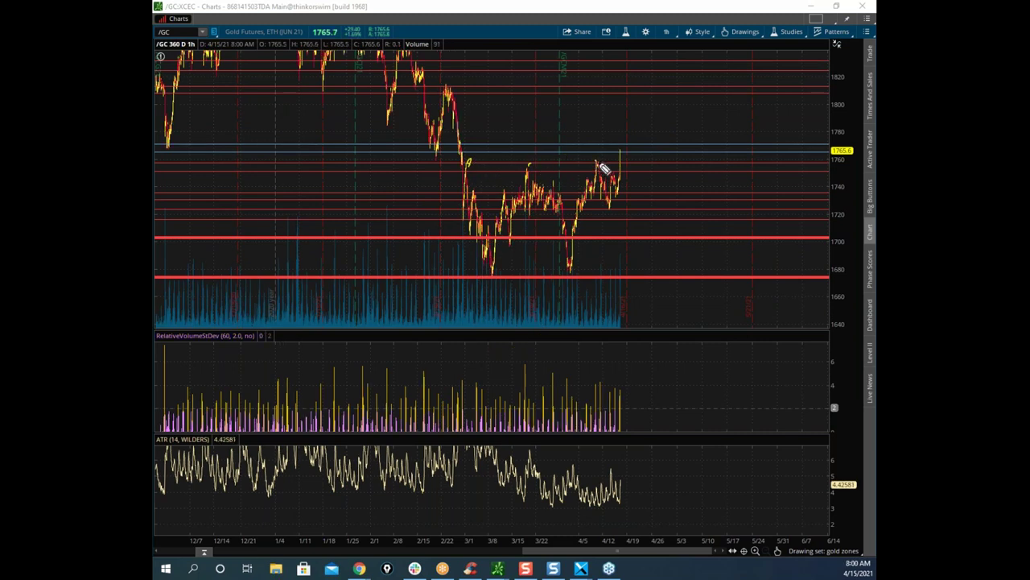
drag(467, 178, 488, 246)
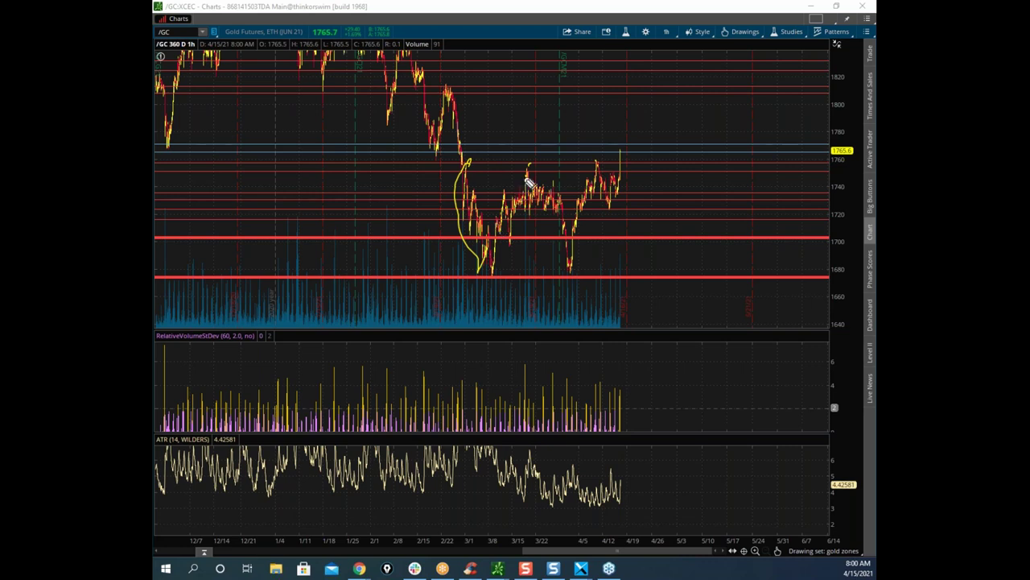
drag(529, 171, 581, 255)
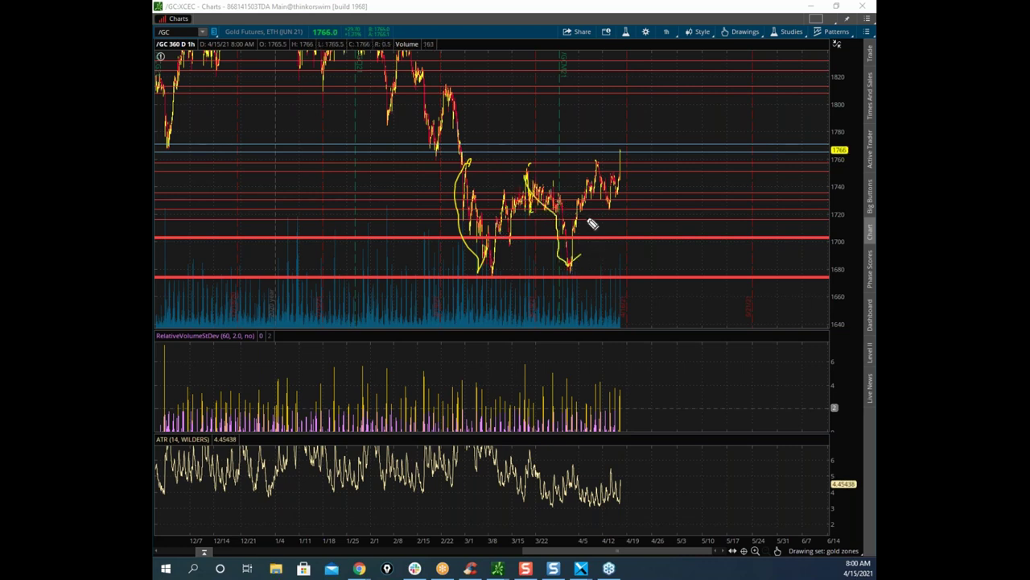
drag(597, 162, 626, 218)
Step: Trace the late-February /GC drop, box the high near 1810, sketch a projected rise toward it, and clear the drawings
drag(451, 97, 465, 157)
mouse_move(442, 86)
mouse_down()
mouse_move(467, 112)
mouse_move(447, 91)
mouse_up()
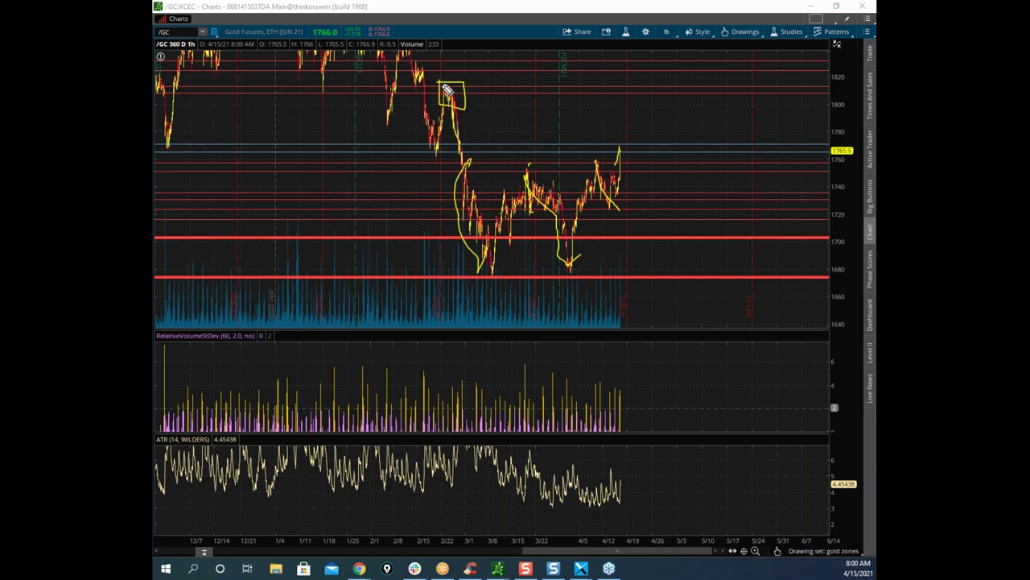
drag(636, 153, 662, 98)
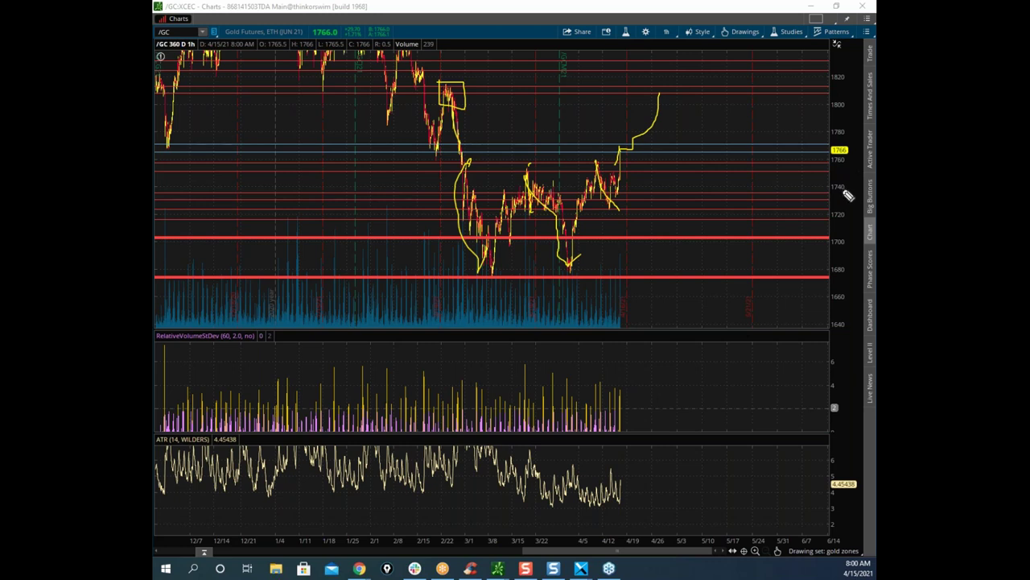
key(Escape)
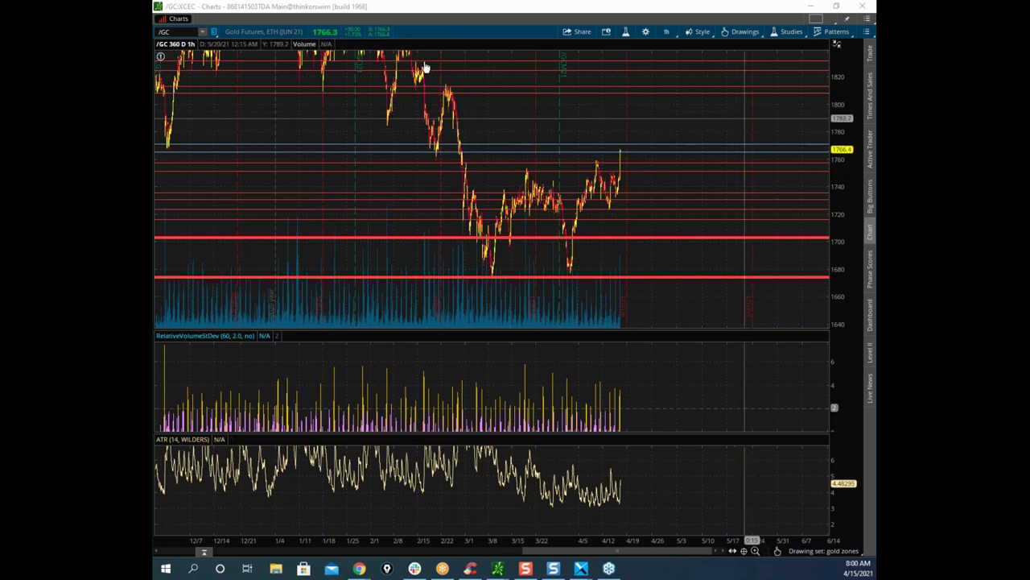
Step: Move the /GC chart off the screen, show the E-Mini S&P 500 heatmap in Bookmap, and enlarge its price scale
drag(400, 8, 876, 225)
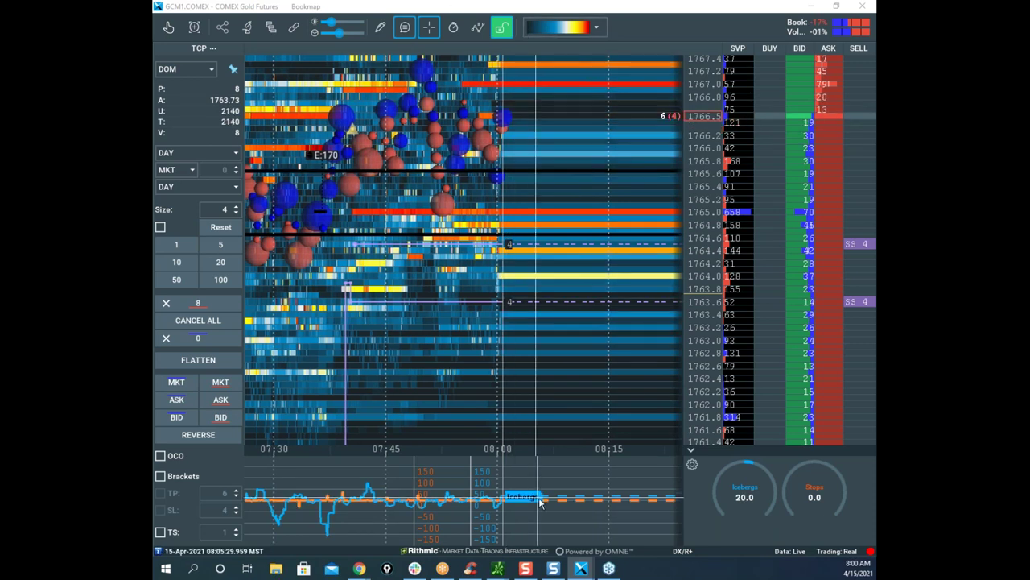
mouse_move(581, 569)
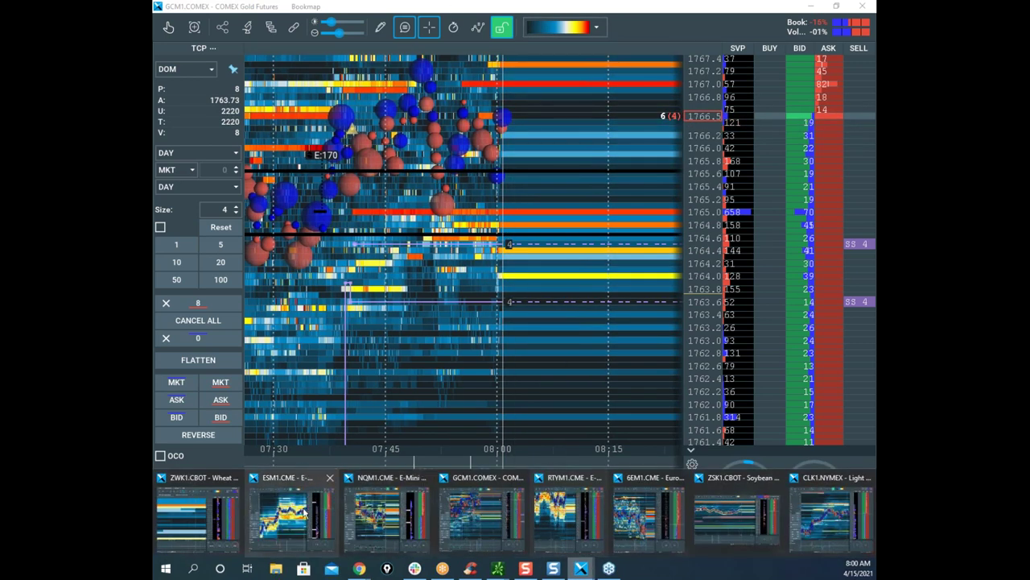
click(305, 513)
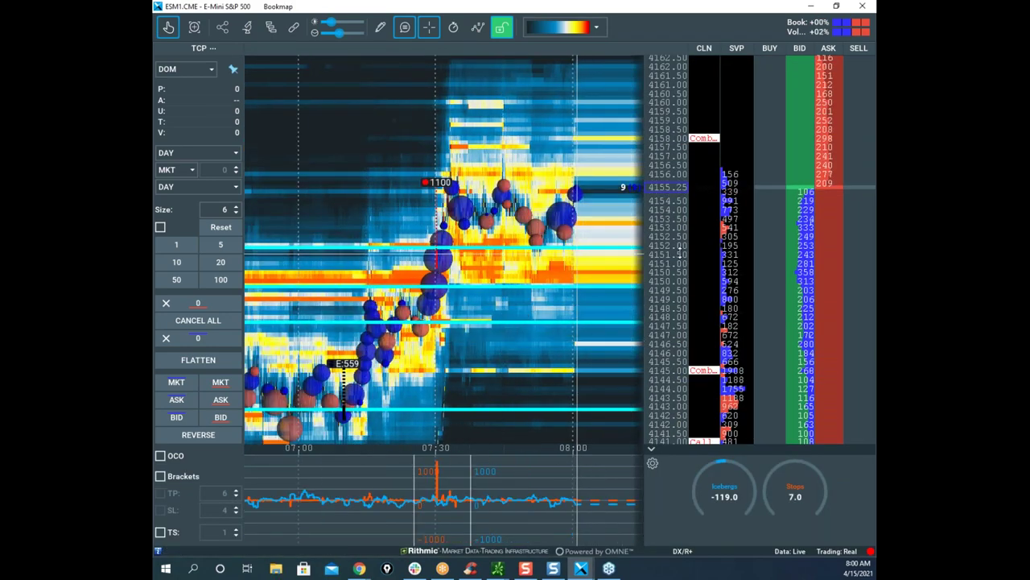
scroll(680, 253, up, 3)
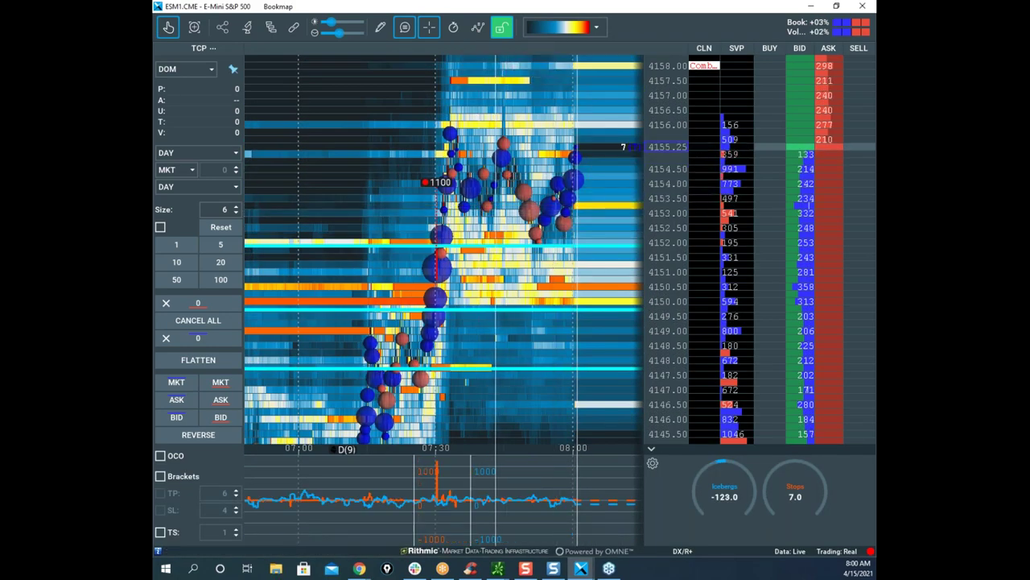
Step: Underline about 4151.50 and 4149.50, circle the 07:30 stops spike, and trace the rally, pullback and bounce on the heatmap
key(Escape)
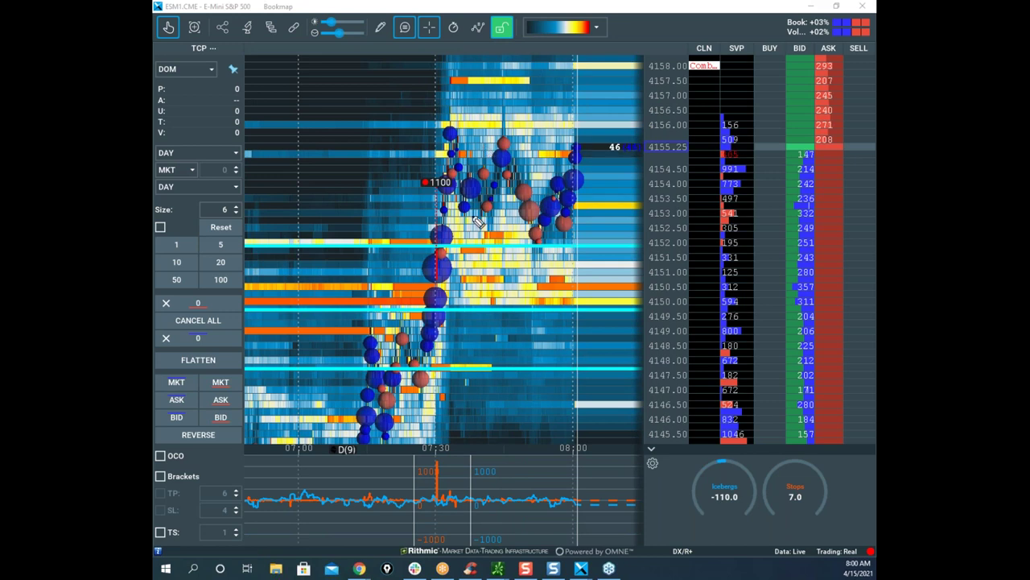
drag(427, 253, 483, 248)
drag(411, 316, 495, 316)
mouse_move(433, 442)
mouse_down()
mouse_move(396, 471)
mouse_move(449, 472)
mouse_up()
mouse_move(426, 317)
mouse_down()
mouse_move(469, 122)
mouse_move(511, 129)
mouse_move(539, 243)
mouse_move(547, 221)
mouse_up()
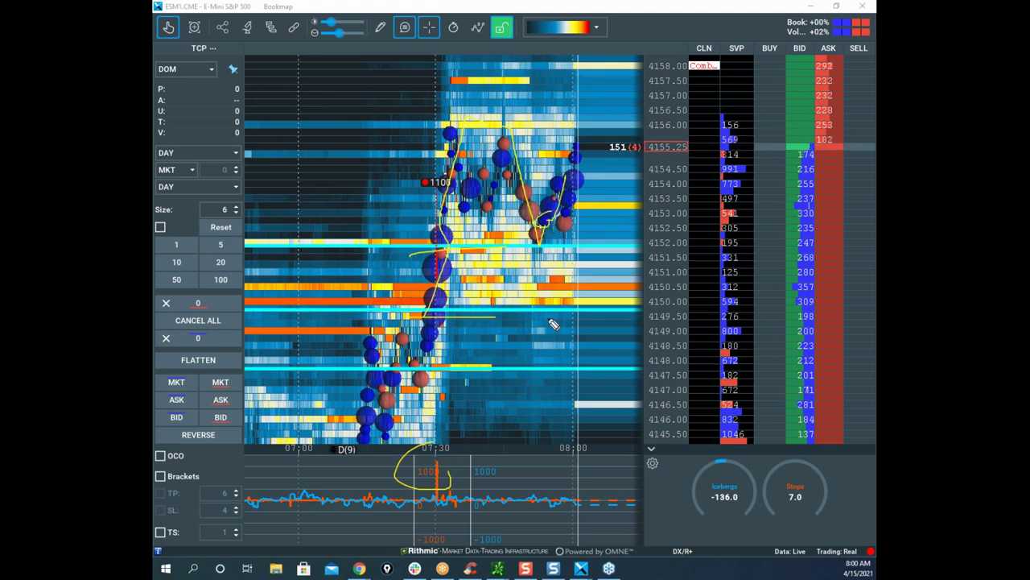
Step: Extend strokes near 4149.50 and 4152.50 to the price column, sketch a rise toward 4158, and clear the drawings
drag(573, 322, 581, 319)
mouse_move(551, 229)
mouse_down()
mouse_move(656, 227)
mouse_move(630, 231)
mouse_up()
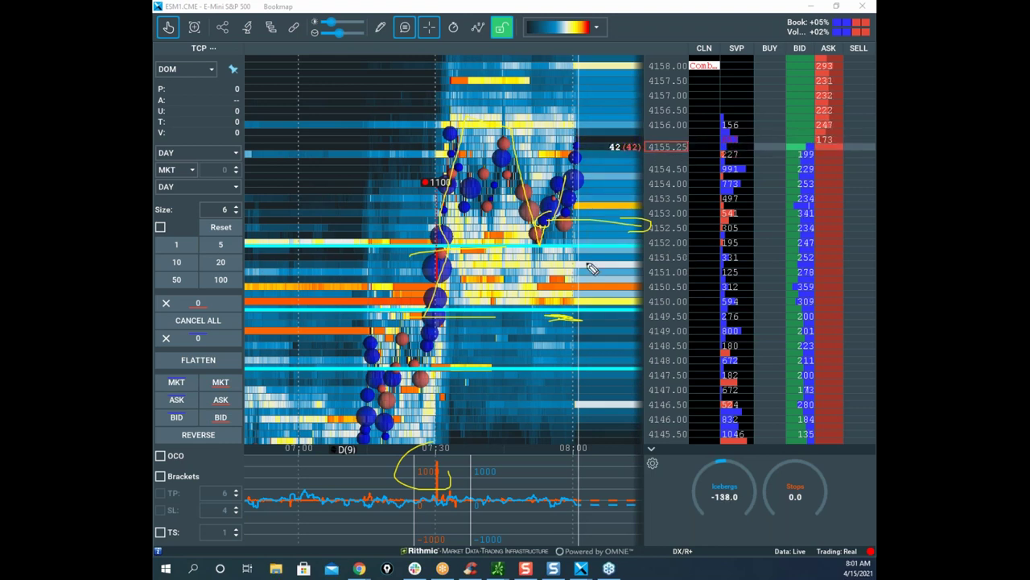
mouse_move(579, 321)
mouse_down()
mouse_move(642, 323)
mouse_move(619, 338)
mouse_up()
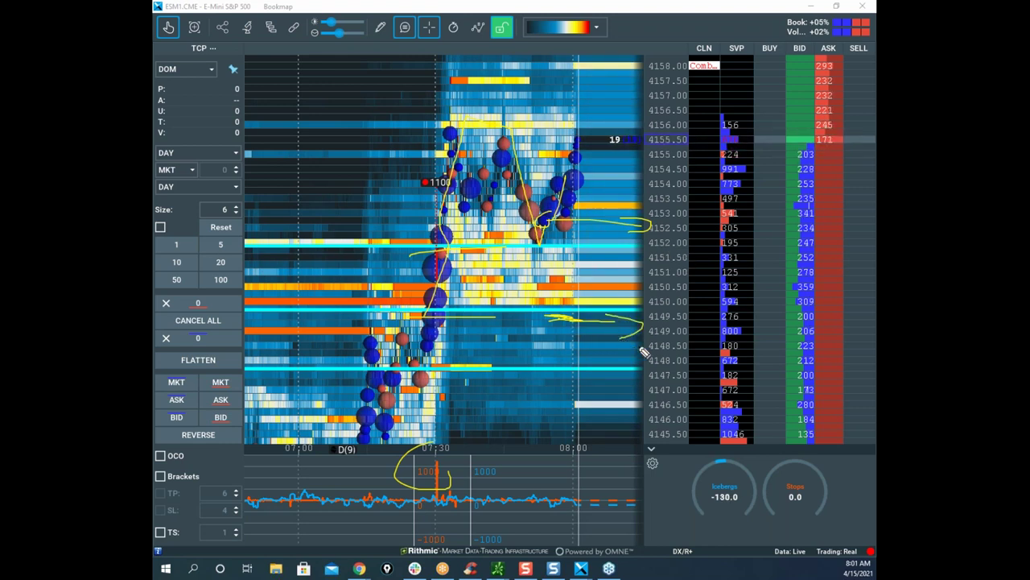
mouse_move(568, 205)
mouse_down()
mouse_move(627, 64)
mouse_move(656, 80)
mouse_up()
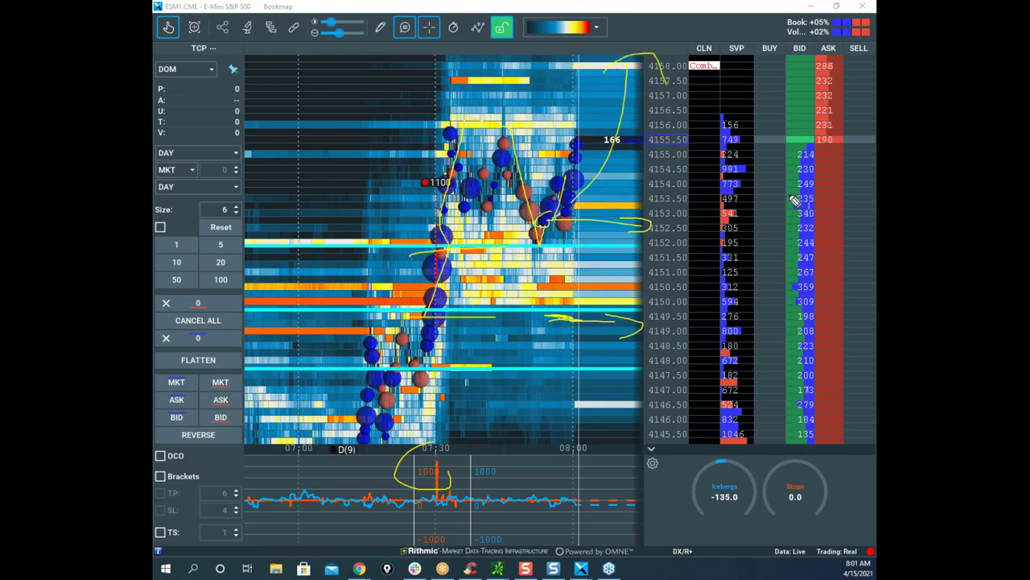
key(Escape)
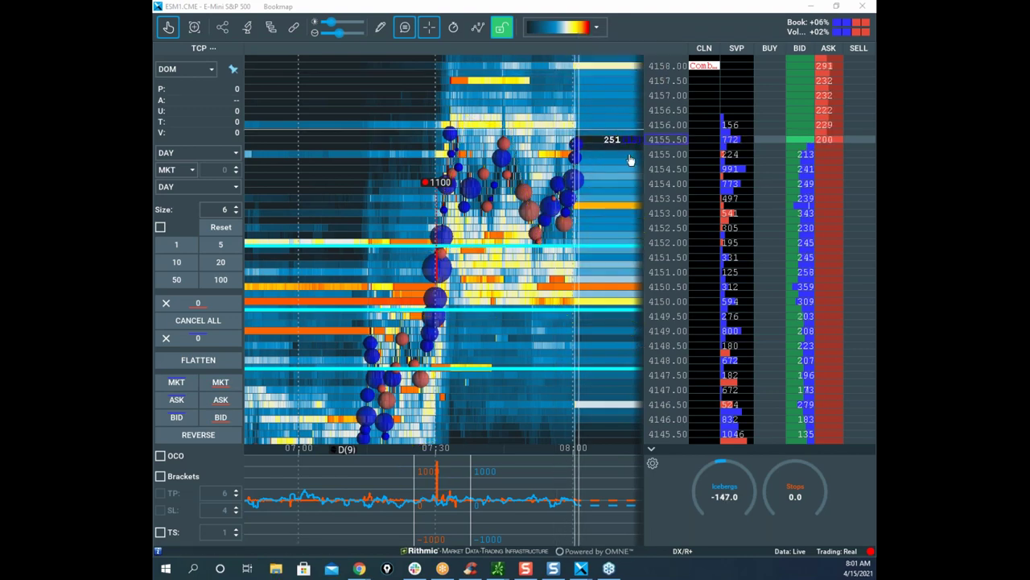
Step: Compress the E-Mini price scale, circle the Comb label at 4158, mark about 4152.75, and sketch a rise toward 4158
scroll(619, 161, down, 3)
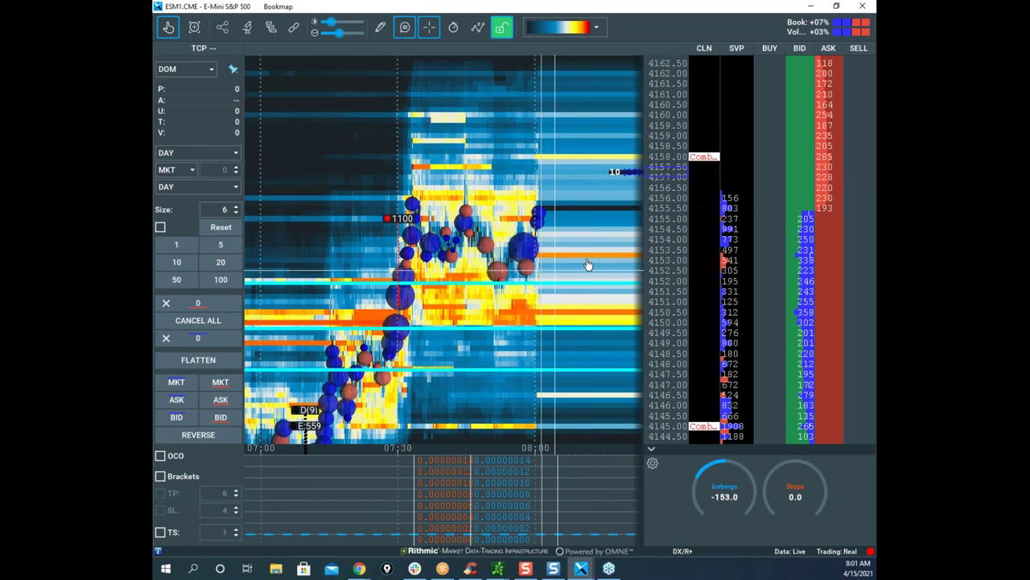
drag(672, 183, 654, 220)
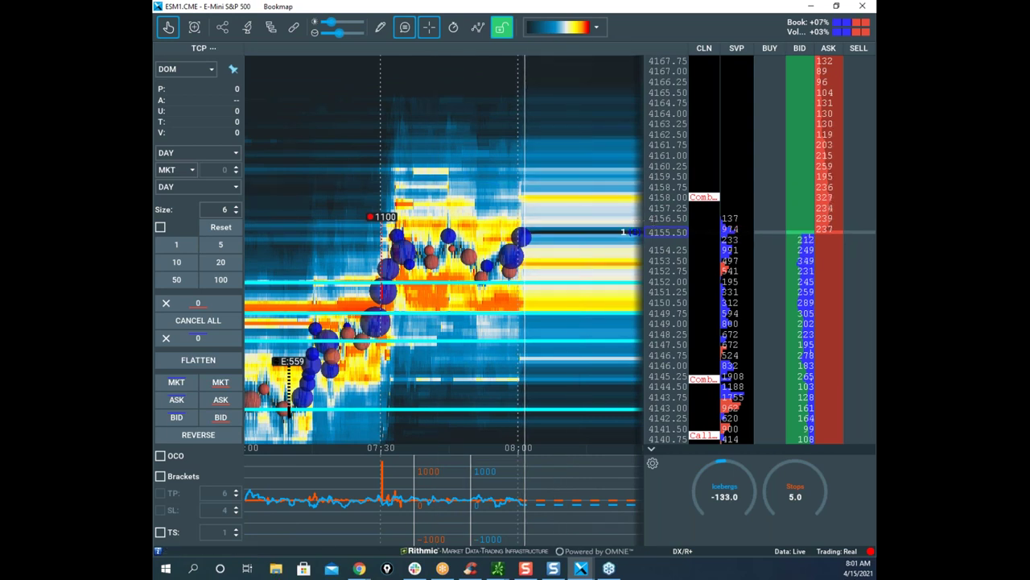
mouse_move(729, 183)
mouse_down()
mouse_move(659, 205)
mouse_move(732, 180)
mouse_up()
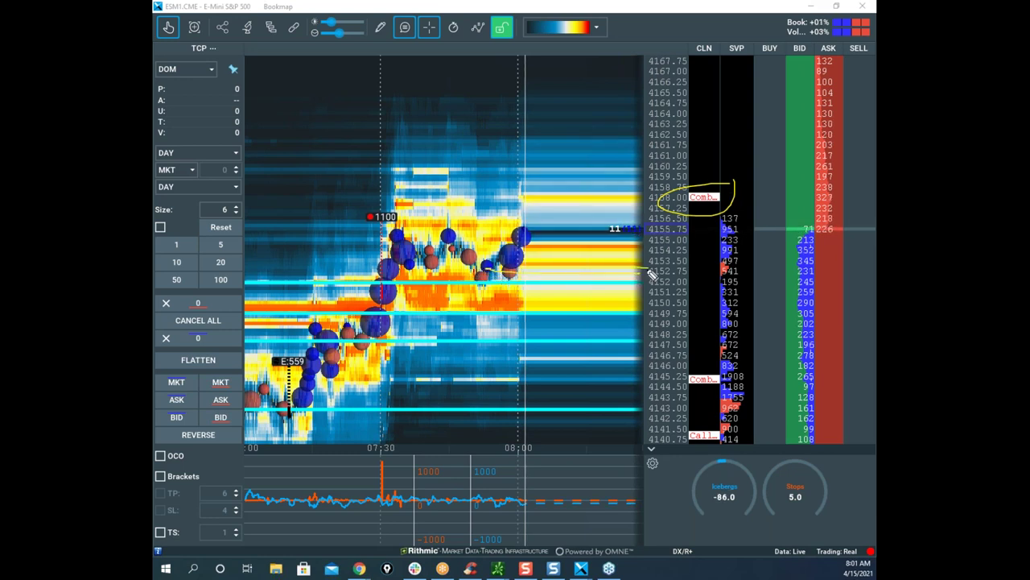
mouse_move(527, 243)
mouse_down()
mouse_move(571, 202)
mouse_move(589, 200)
mouse_up()
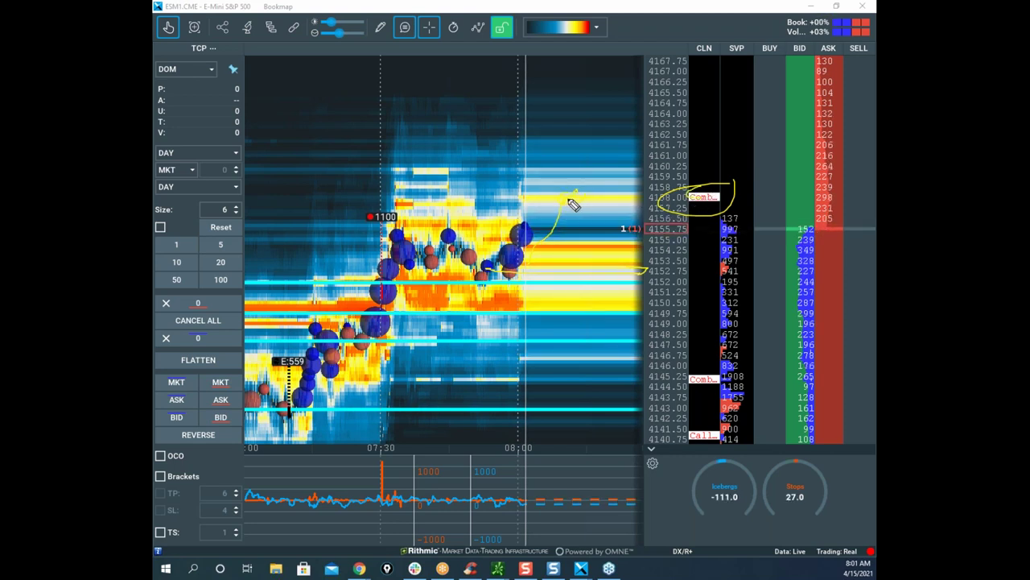
Step: Sketch a drop from 4158, spikes rising above that level, and a stroke over the Comb label, and clear the drawings
drag(589, 202, 625, 258)
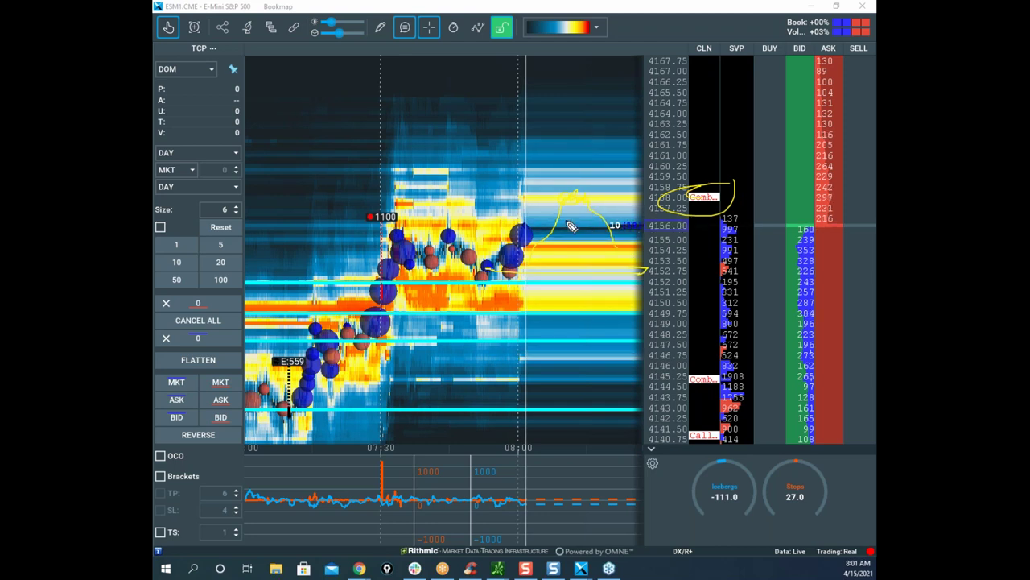
drag(574, 193, 581, 100)
mouse_move(688, 190)
mouse_down()
mouse_move(663, 199)
mouse_move(702, 193)
mouse_up()
mouse_move(566, 193)
mouse_down()
mouse_move(588, 181)
mouse_move(643, 24)
mouse_move(691, 70)
mouse_up()
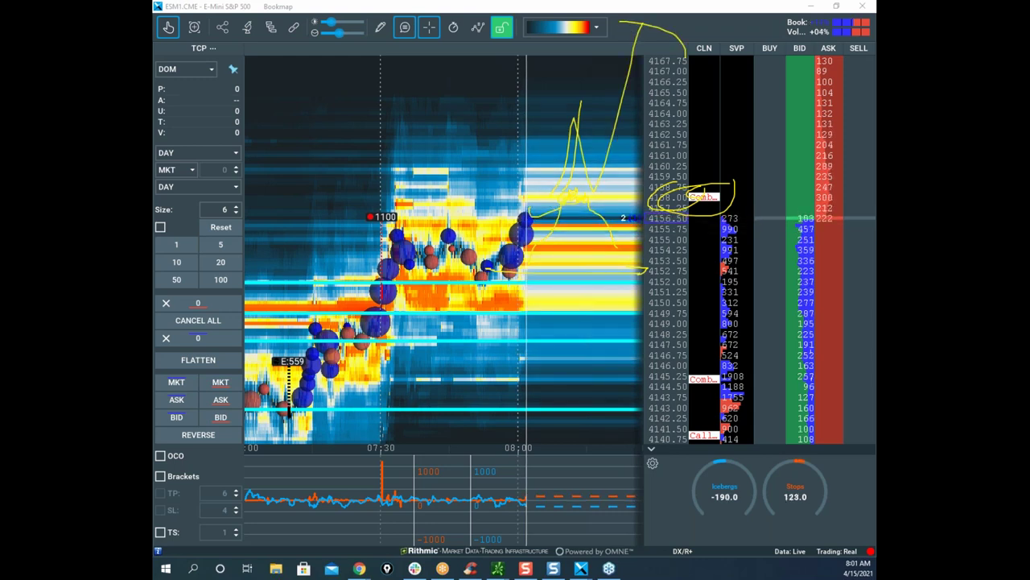
key(e)
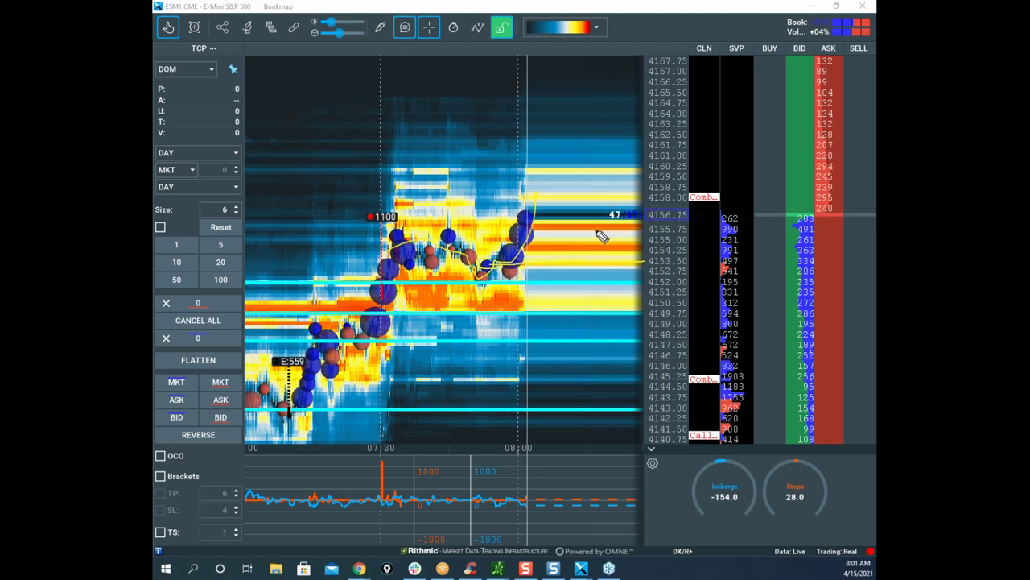
Step: Circle the Comb label at 4158, underline the heatmap near 4149 at about 08:00, and clear the drawings
mouse_move(720, 191)
mouse_down()
mouse_move(706, 182)
mouse_move(724, 195)
mouse_up()
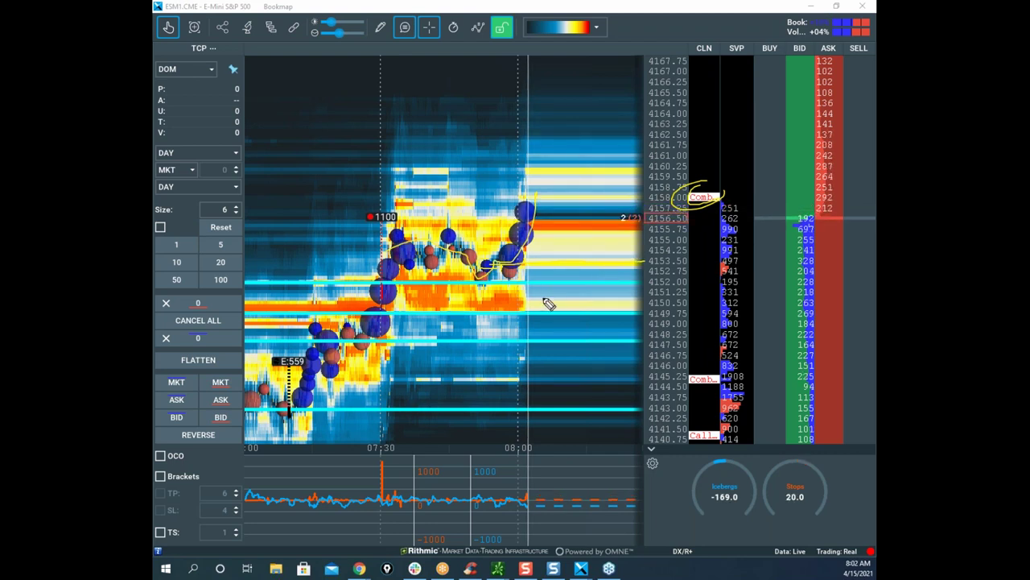
drag(516, 320, 548, 320)
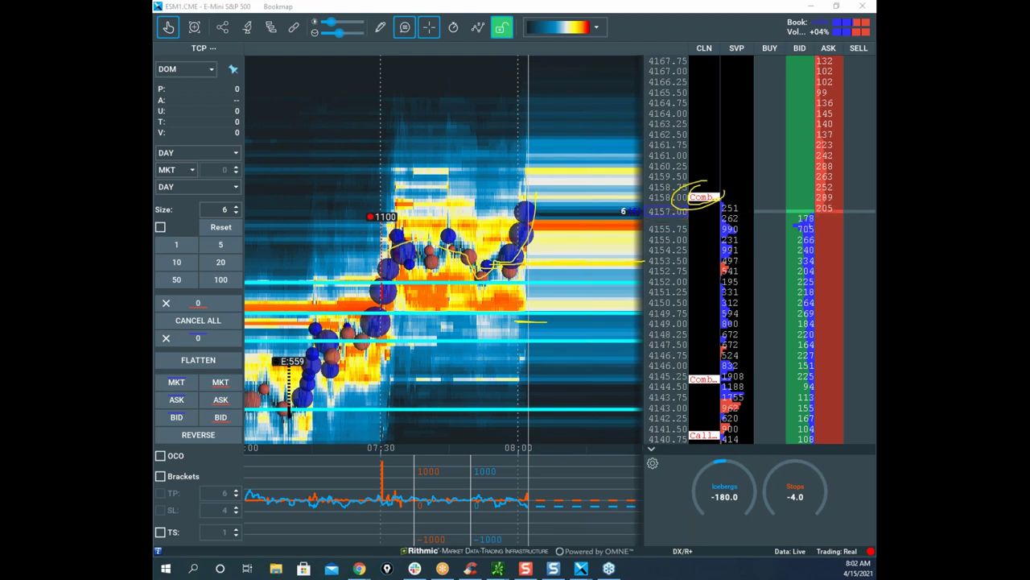
key(Escape)
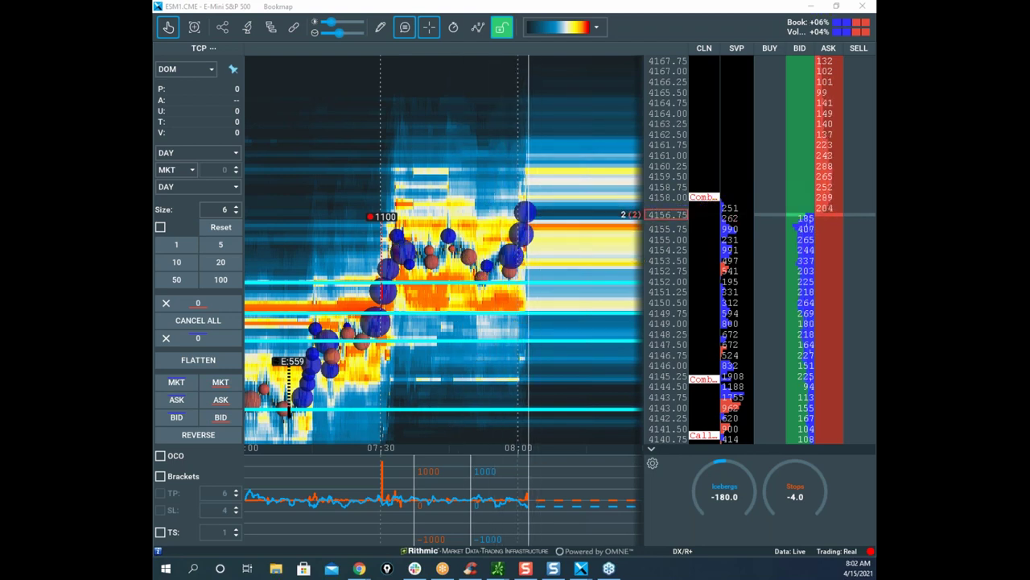
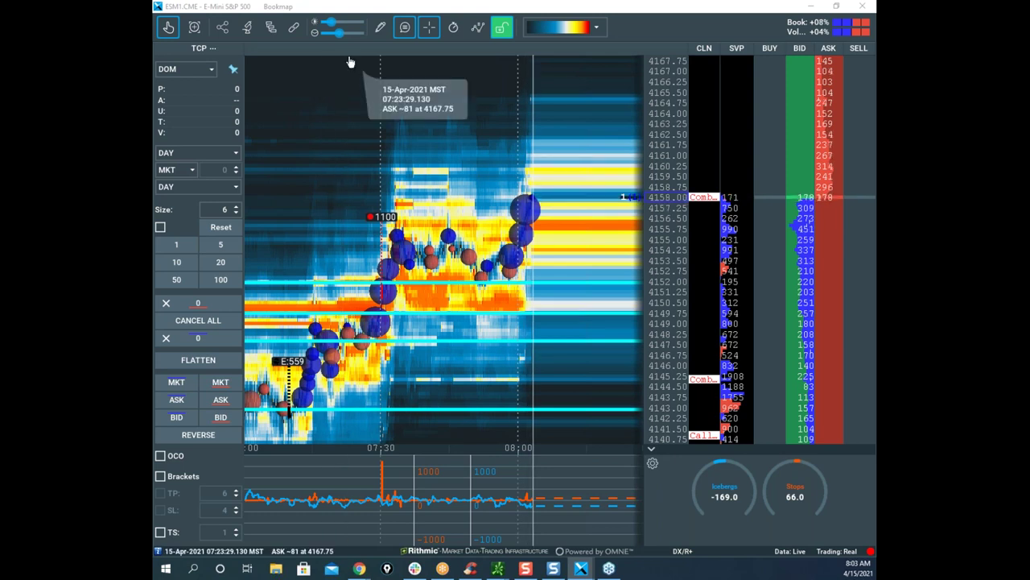
Step: Open the Stops&Icebergs tracker addon settings for the E-Mini S&P 500 and show the stop and iceberg alert options
click(294, 30)
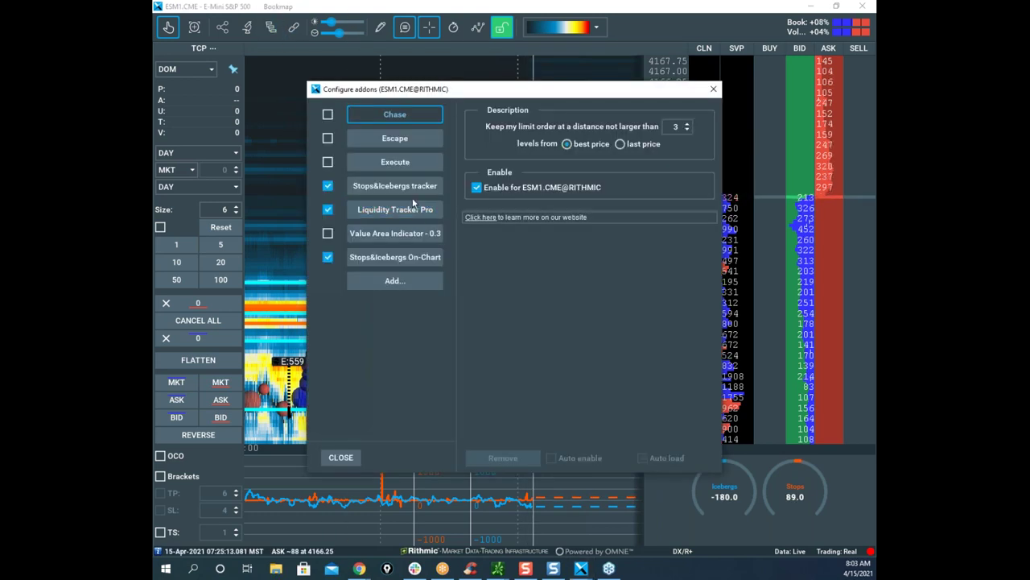
click(406, 187)
scroll(584, 239, down, 3)
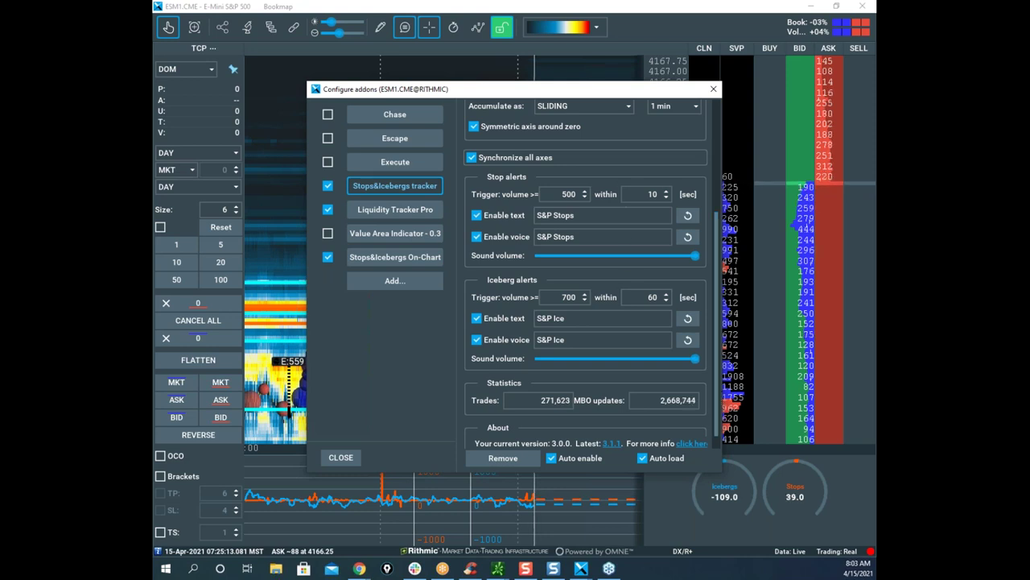
scroll(687, 239, up, 2)
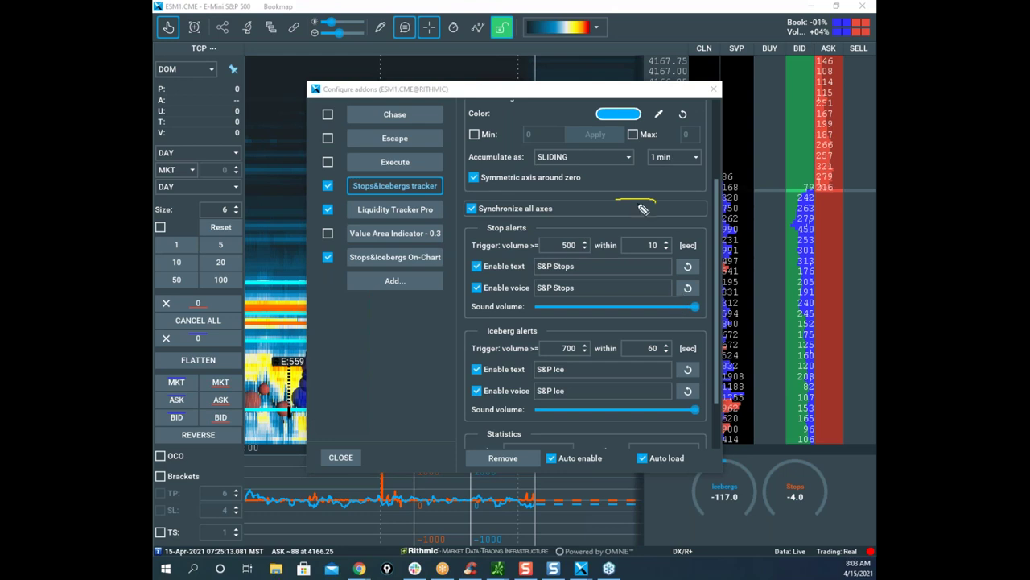
Step: Circle the stops and icebergs subchart and the alert settings, mark both trigger volumes, clear the drawings, and close the addon settings
drag(464, 477, 631, 520)
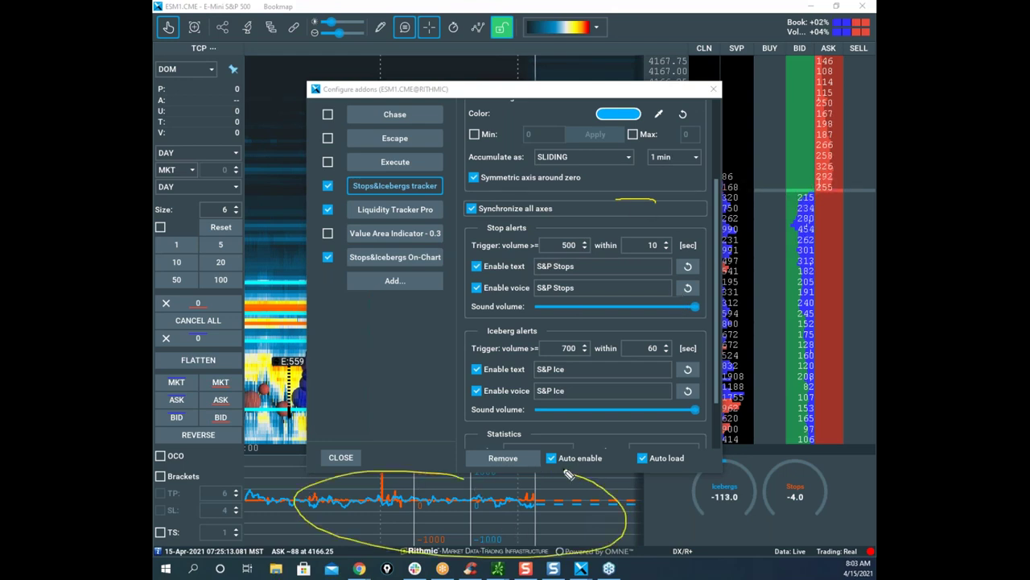
mouse_move(644, 213)
mouse_down()
mouse_move(609, 392)
mouse_move(673, 296)
mouse_up()
drag(554, 233, 517, 355)
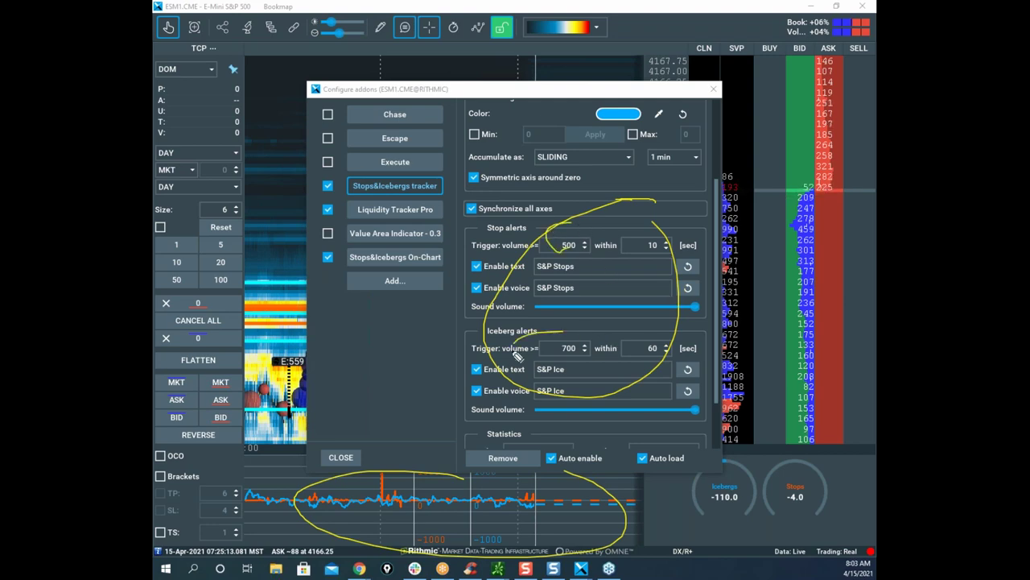
key(Escape)
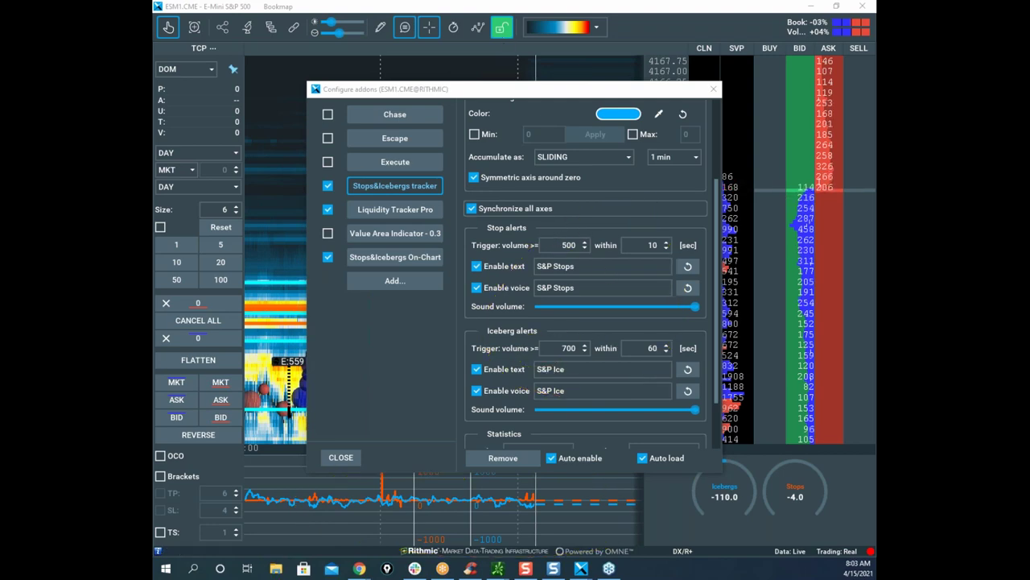
click(713, 89)
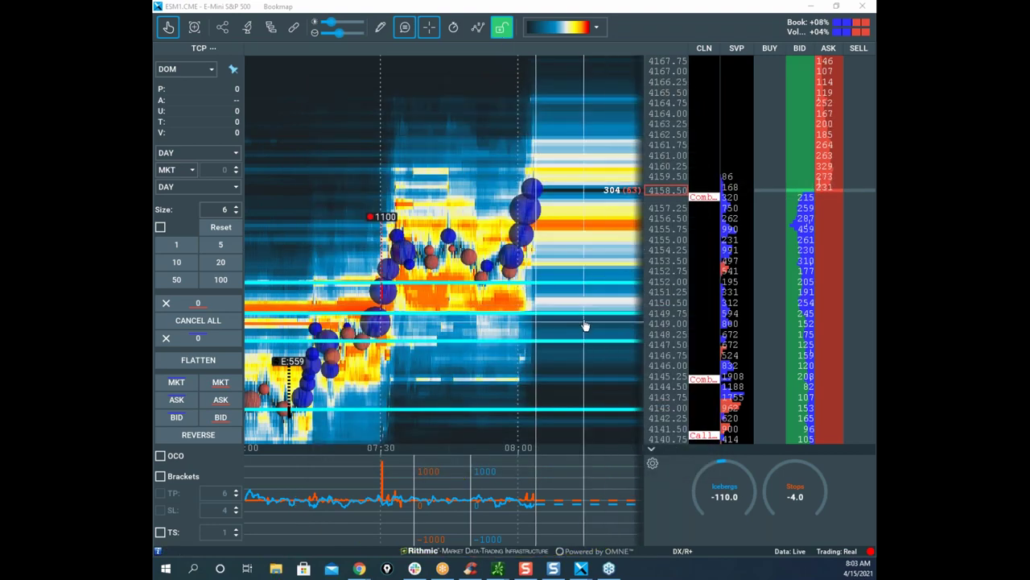
Step: Reposition the E-Mini heatmap, trace the price path from the 07:30 rally through the pullback and rise, and circle the Comb label near 4158
scroll(568, 274, up, 1)
drag(579, 270, 535, 299)
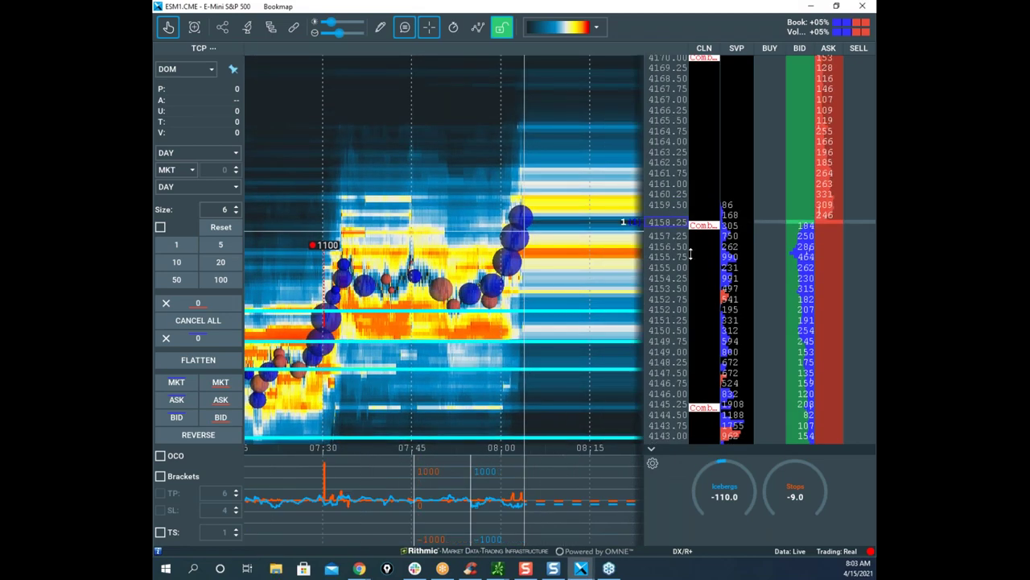
key(ctrl+2)
key(e)
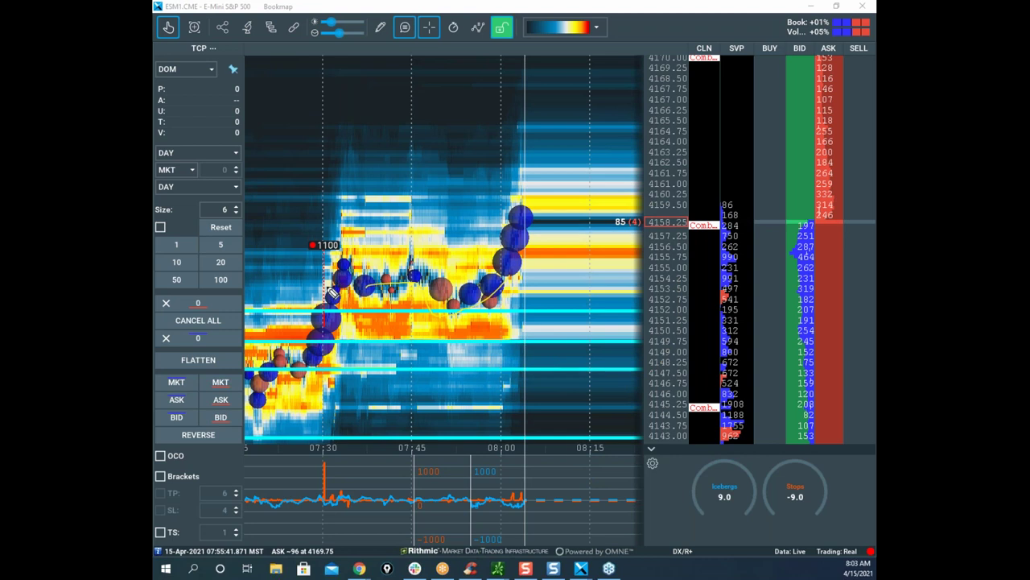
drag(488, 285, 541, 220)
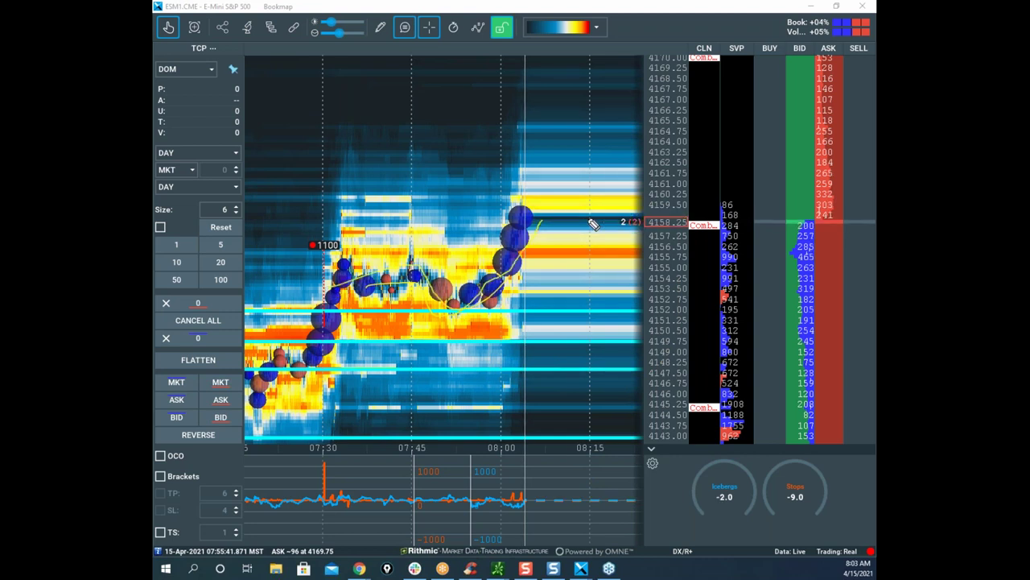
drag(712, 218, 744, 235)
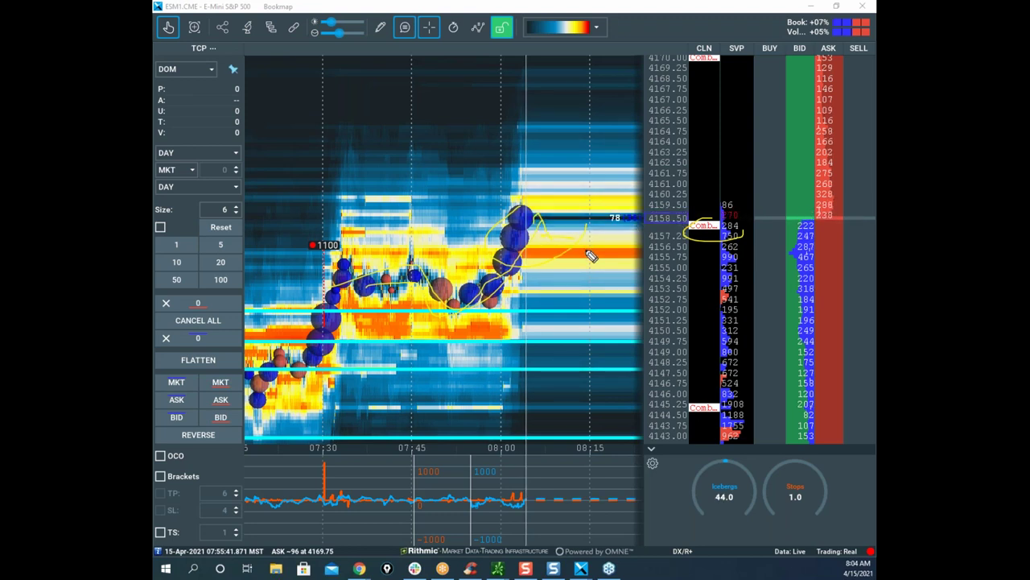
Step: Sketch a rise from about 4158 toward 4167 and a spike on the stops subchart, and clear the drawings
drag(526, 221, 578, 93)
mouse_move(539, 501)
mouse_down()
mouse_move(568, 472)
mouse_move(584, 480)
mouse_up()
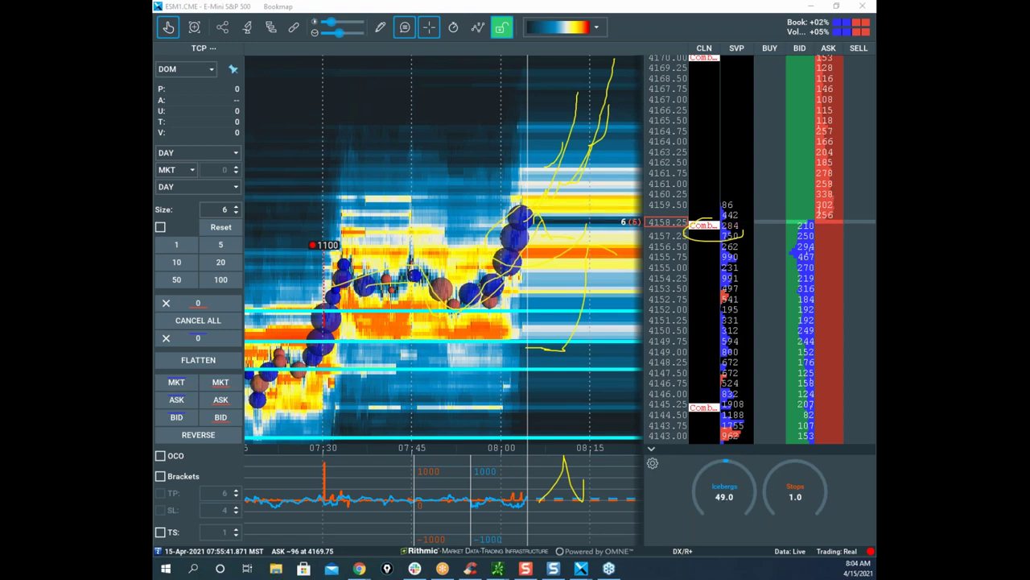
key(Escape)
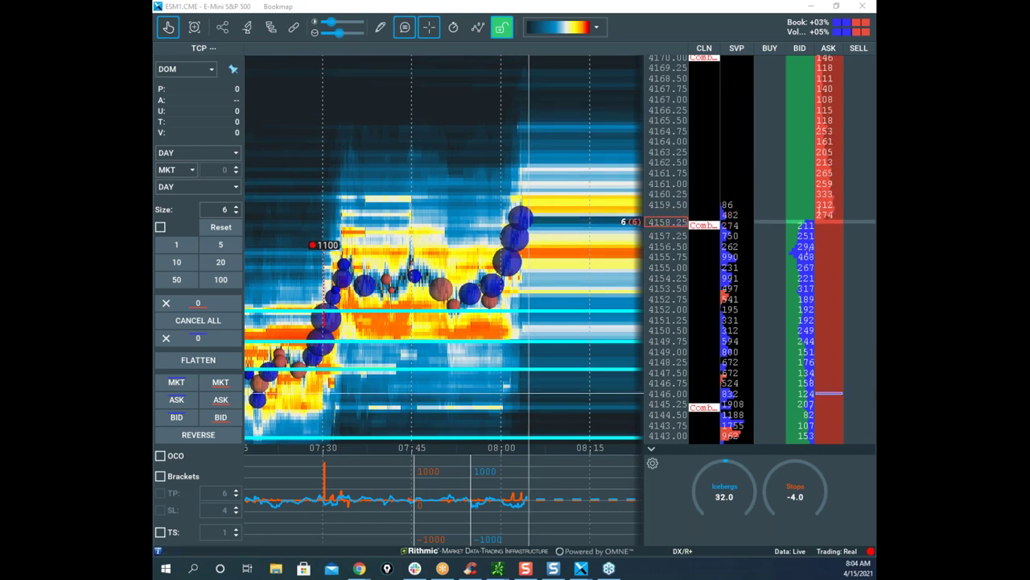
Step: Move the E-Mini S&P 500 chart off the screen, compress the gold heatmap's price scale, and keep the gold window maximized
drag(645, 11, 0, 155)
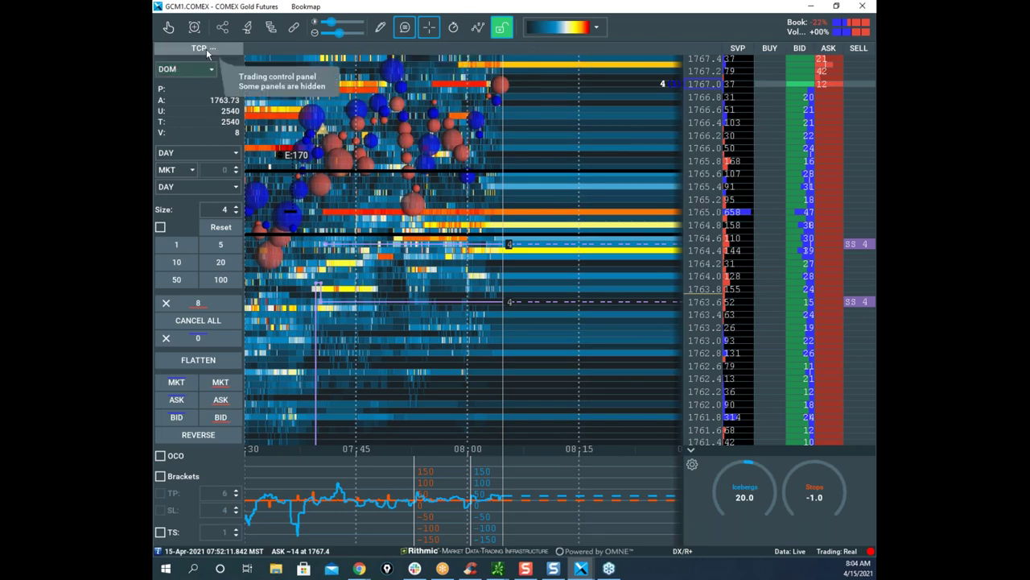
click(169, 28)
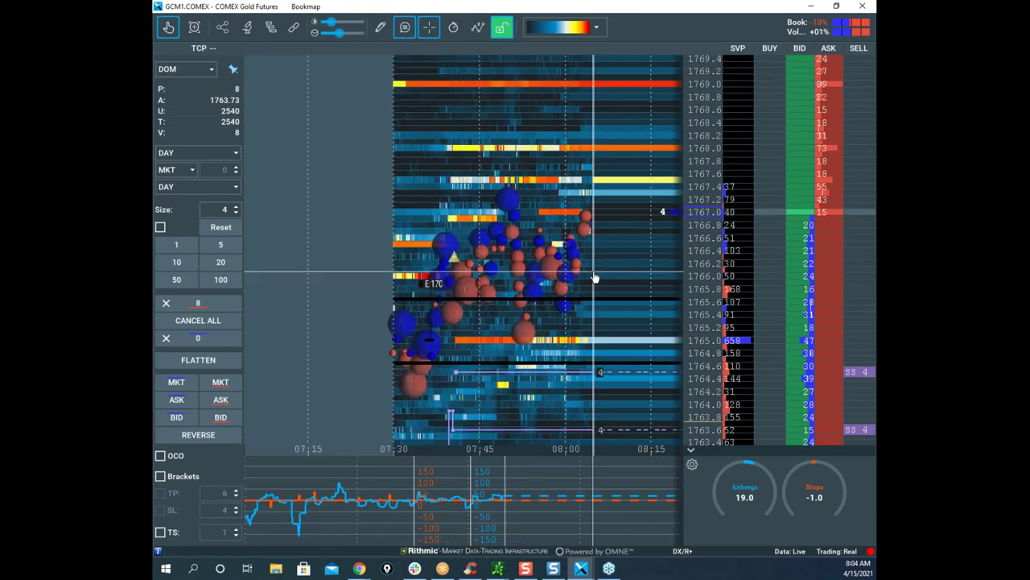
drag(716, 213, 701, 282)
drag(653, 9, 657, 69)
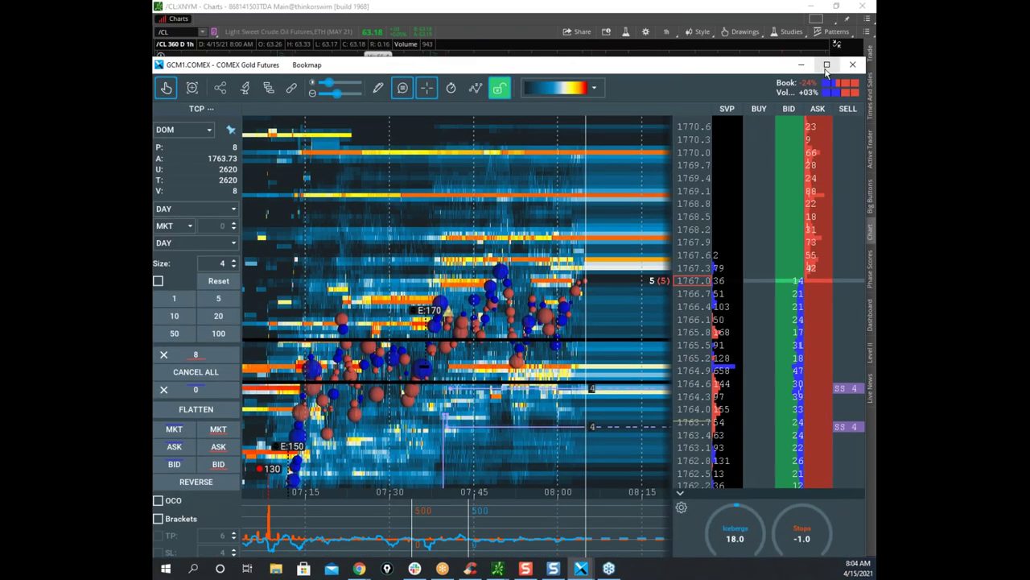
click(825, 66)
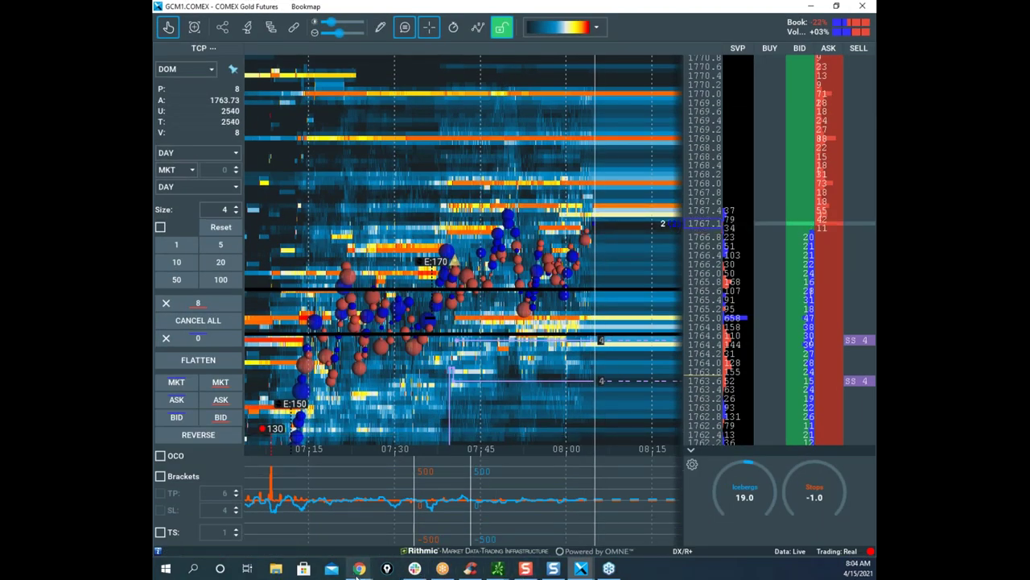
Step: Switch to Chrome and show the Discord server's premium channel
mouse_move(359, 570)
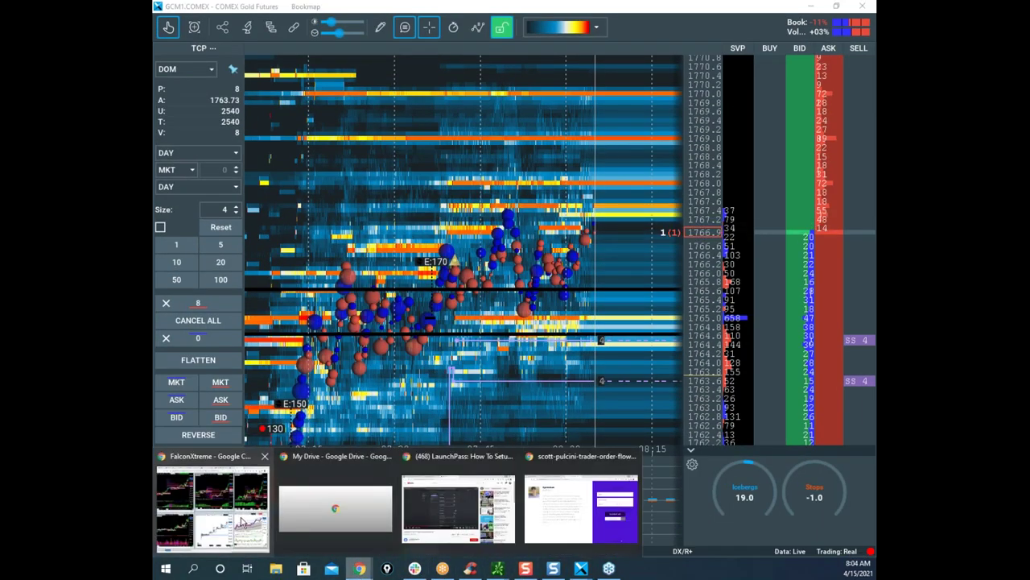
click(209, 511)
click(726, 9)
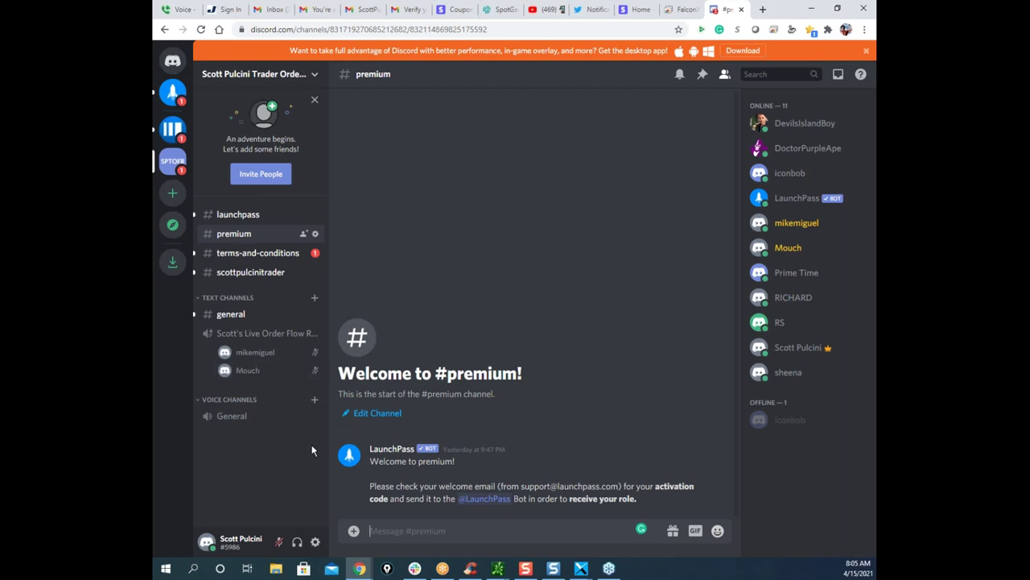
Step: Join the live order flow voice channel, dismiss the microphone request, open Discord's microphone help article, and return to Bookmap
click(245, 338)
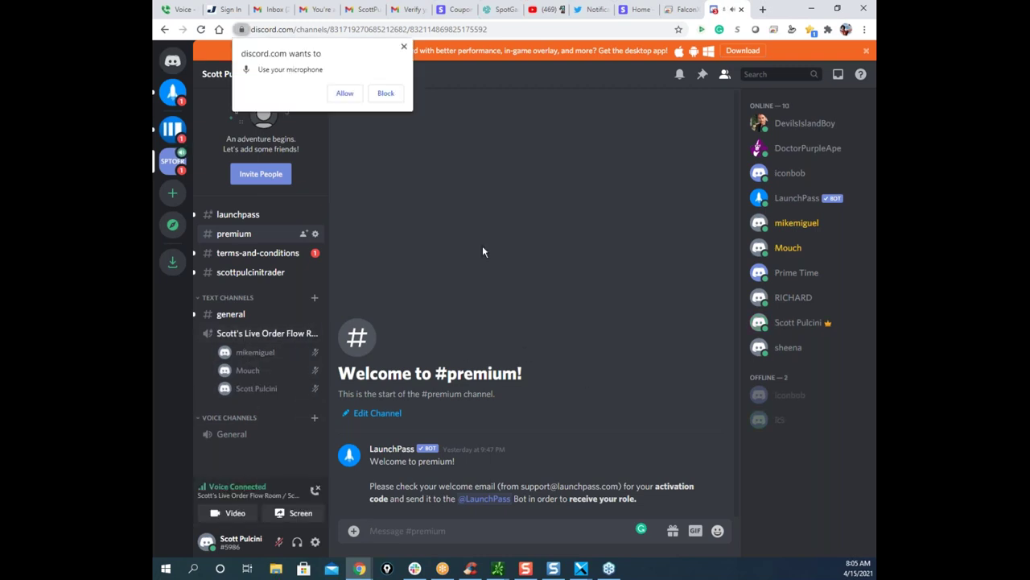
click(403, 48)
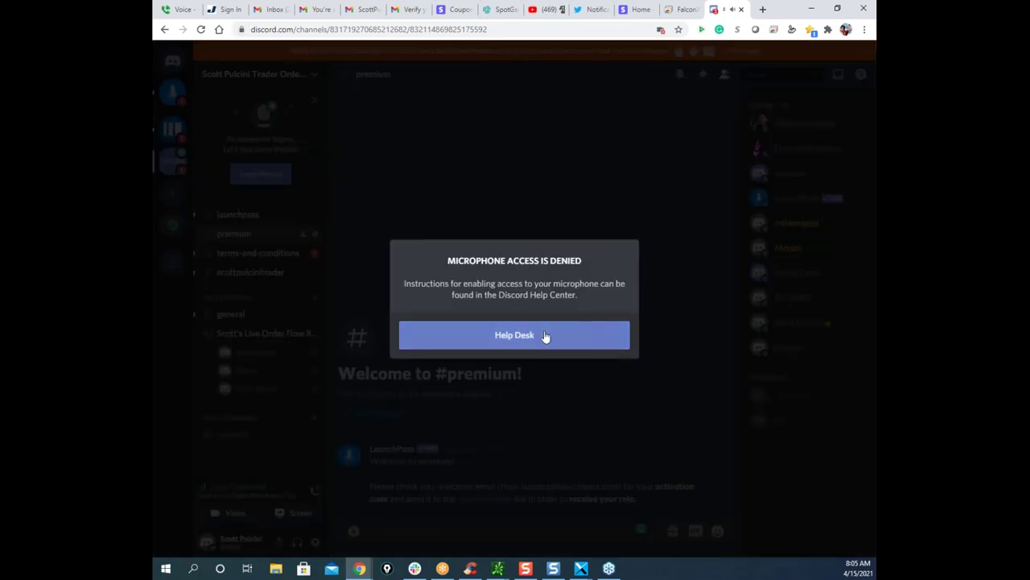
click(538, 338)
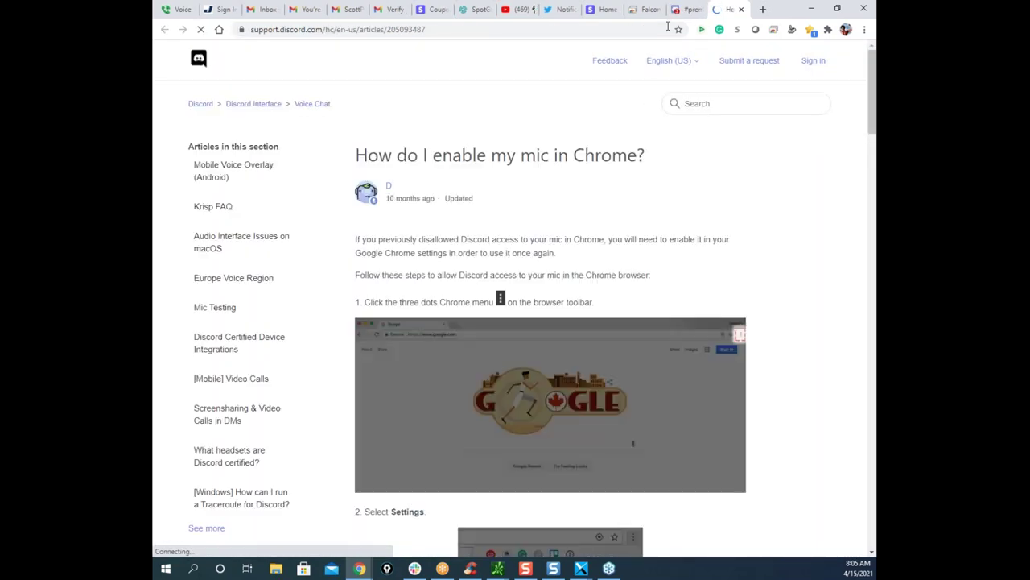
click(690, 11)
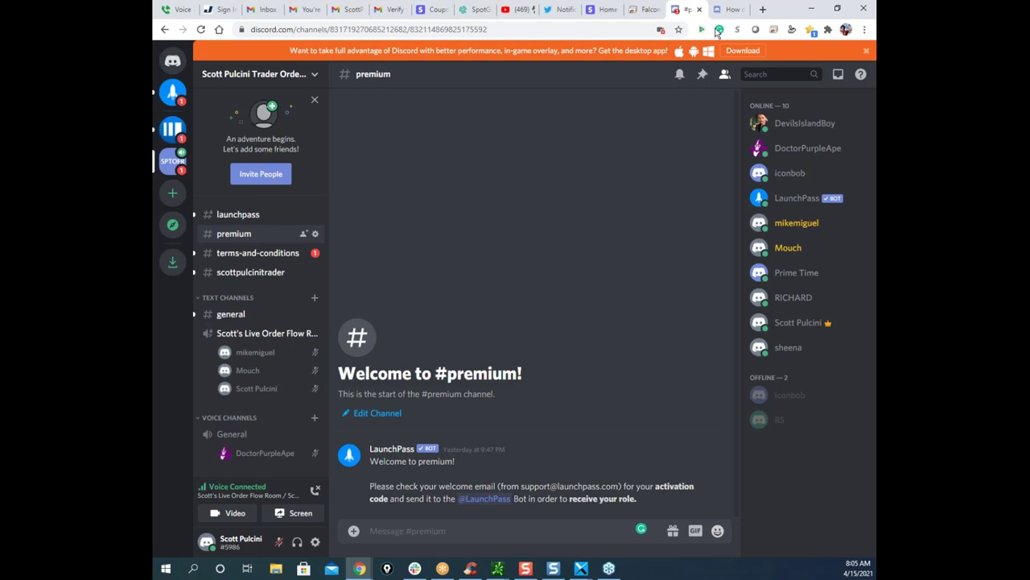
click(811, 9)
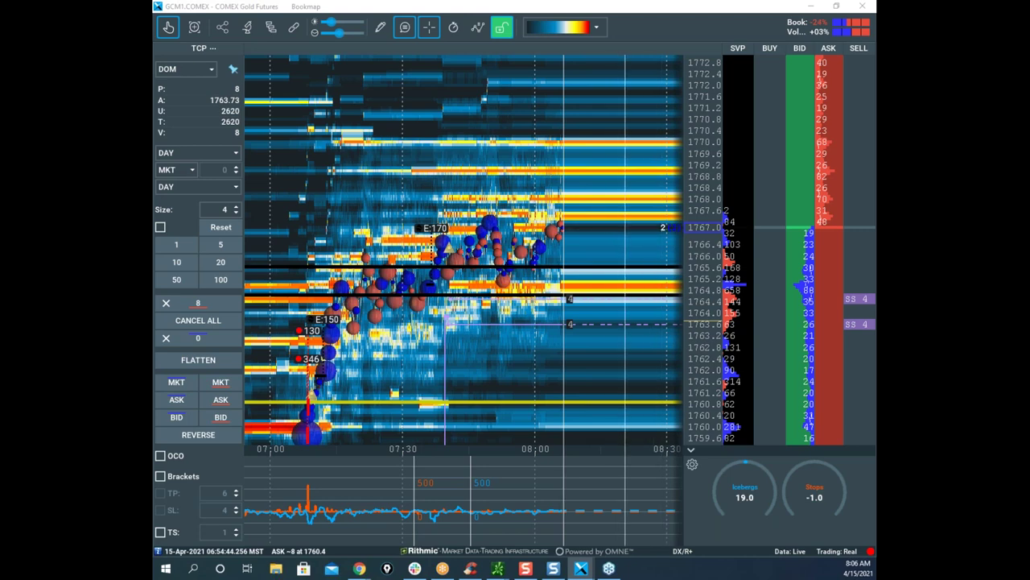
Step: Bring the E-Mini Nasdaq-100 chart onto the screen, maximize it, and zoom in on the rally and stops around 08:03
drag(481, 208, 665, 54)
scroll(564, 244, down, 5)
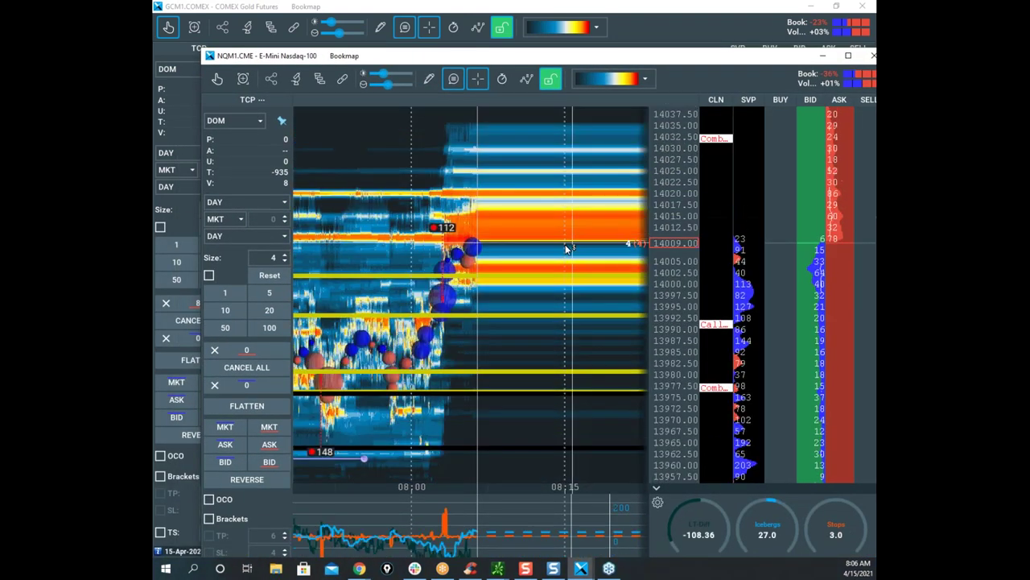
scroll(548, 242, up, 2)
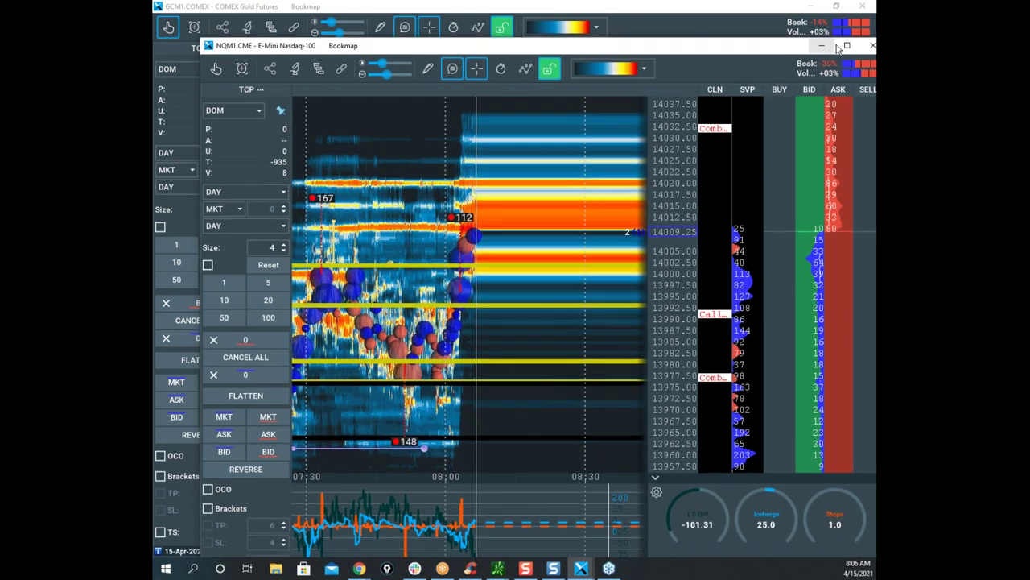
double_click(710, 55)
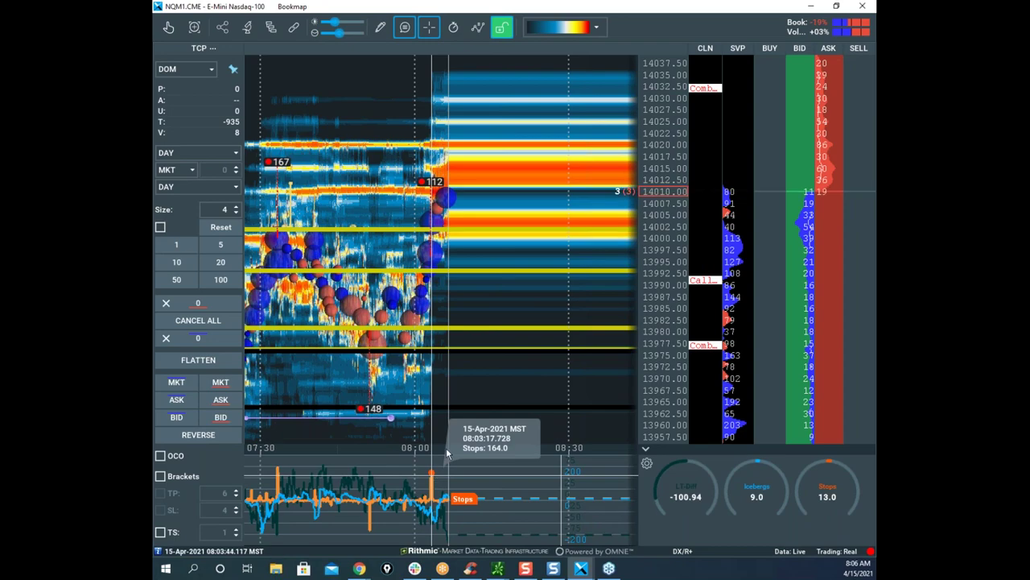
scroll(432, 480, up, 4)
drag(656, 137, 673, 179)
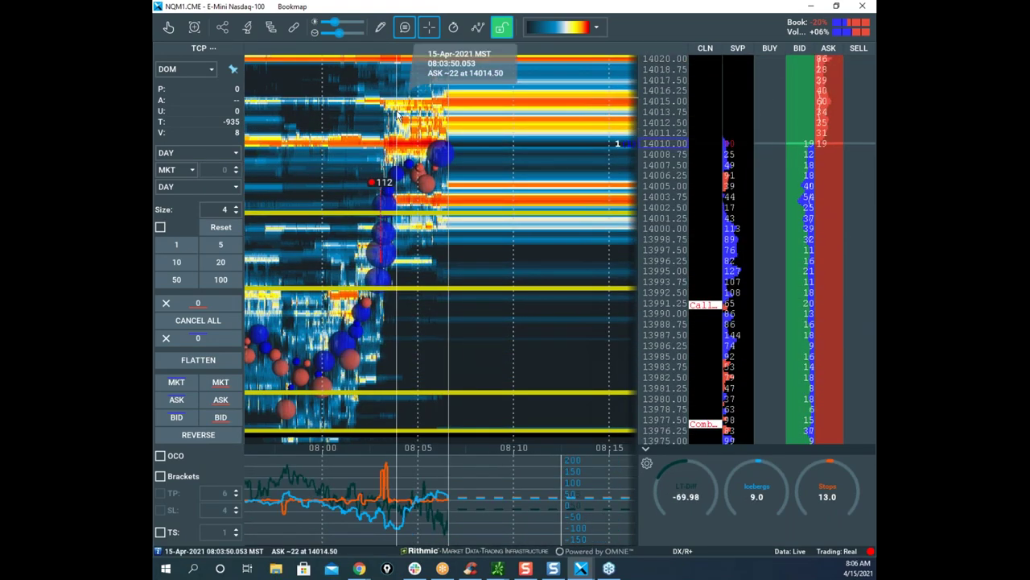
Step: Clear all drawings from the E-Mini Nasdaq-100 chart around the 08:03 rally and confirm their removal
scroll(409, 87, up, 2)
drag(604, 140, 597, 224)
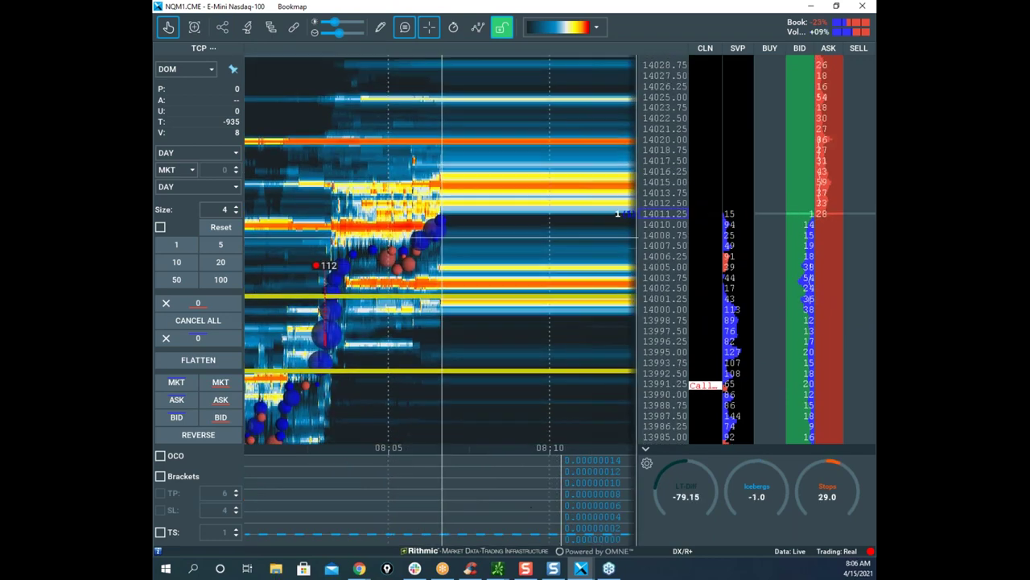
scroll(658, 223, up, 2)
drag(361, 324, 472, 271)
scroll(475, 265, up, 2)
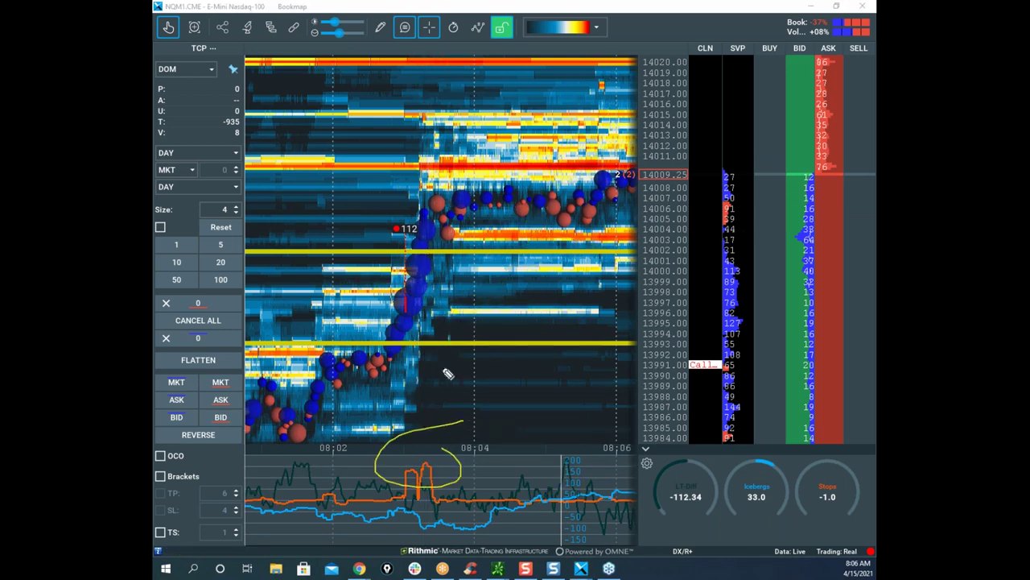
click(381, 31)
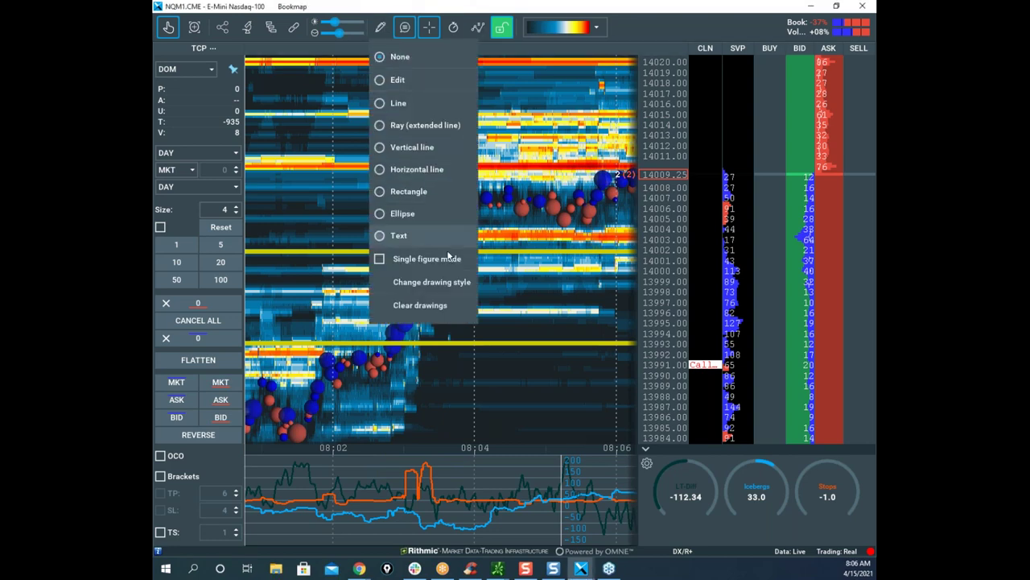
click(444, 303)
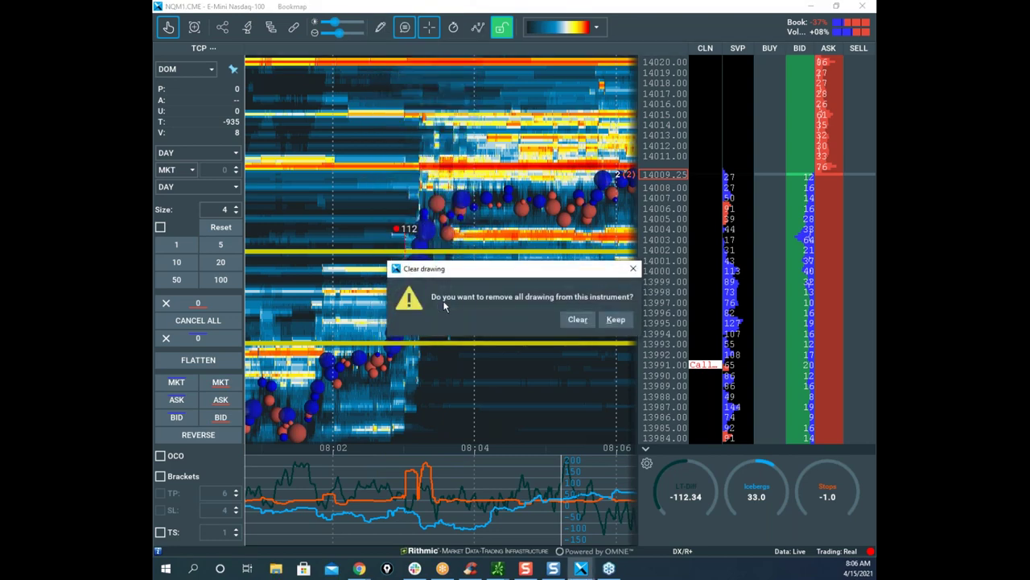
click(578, 320)
Step: Draw horizontal lines across the Nasdaq heatmap at about 13993 and 14007, bracketing the stop-run rally, and turn drawing off
scroll(459, 201, up, 3)
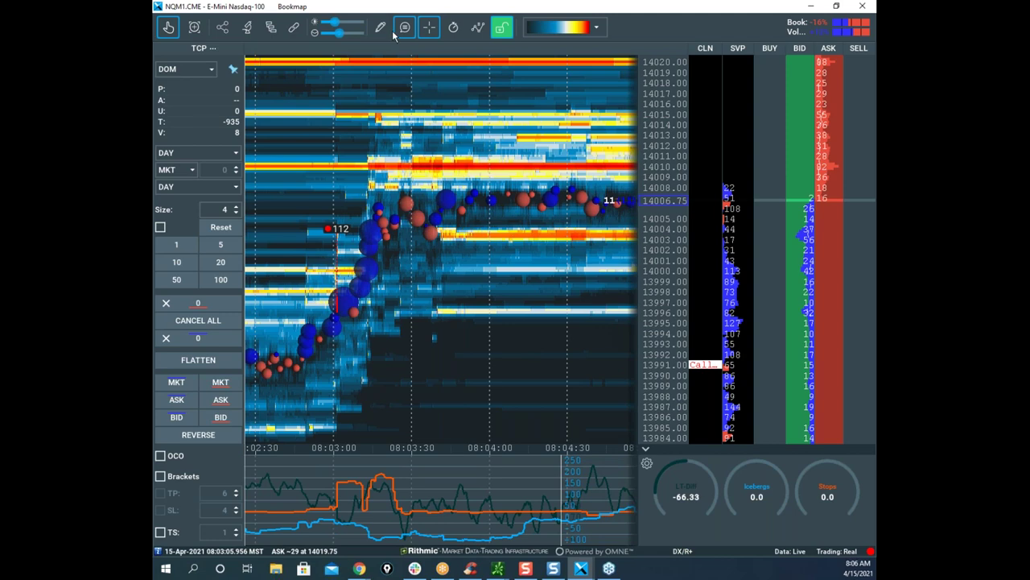
click(381, 29)
click(417, 169)
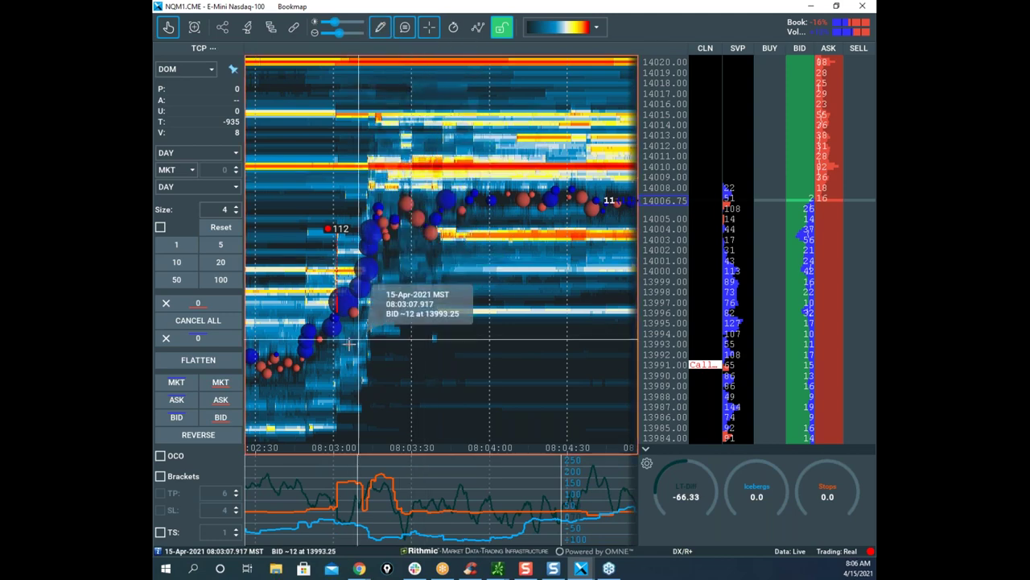
scroll(334, 338, up, 2)
click(334, 338)
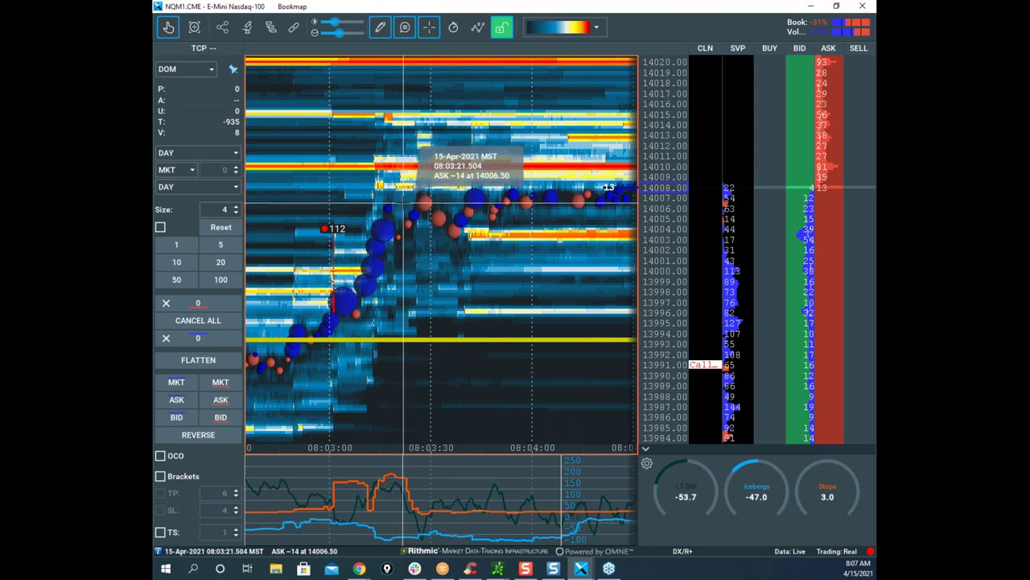
scroll(399, 198, up, 2)
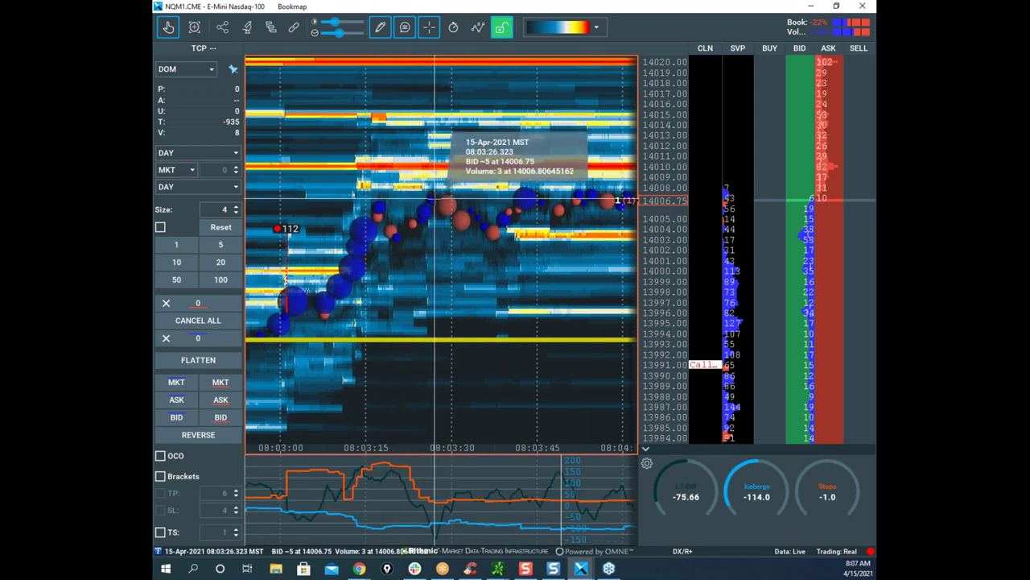
scroll(483, 201, down, 2)
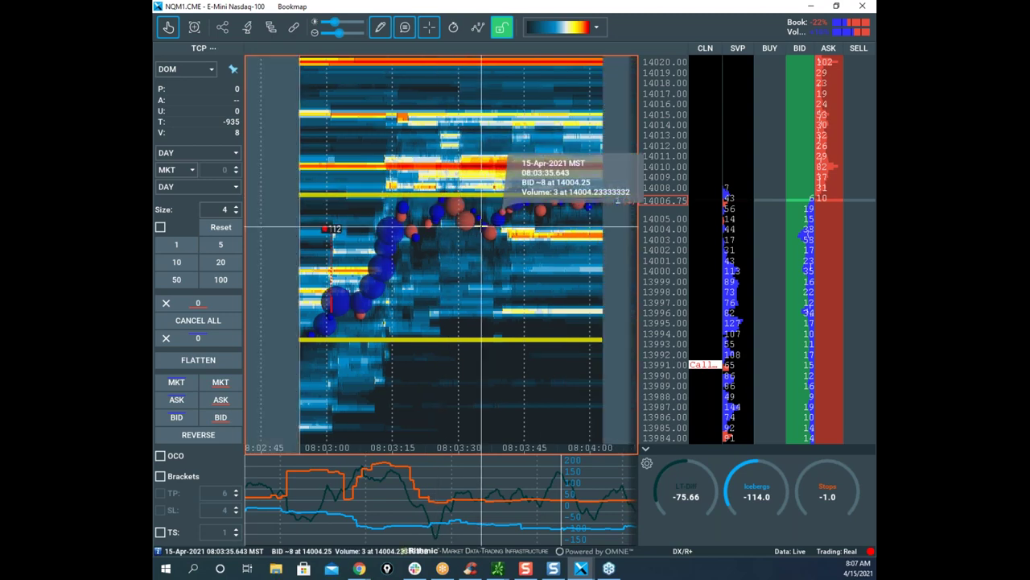
click(380, 27)
click(397, 56)
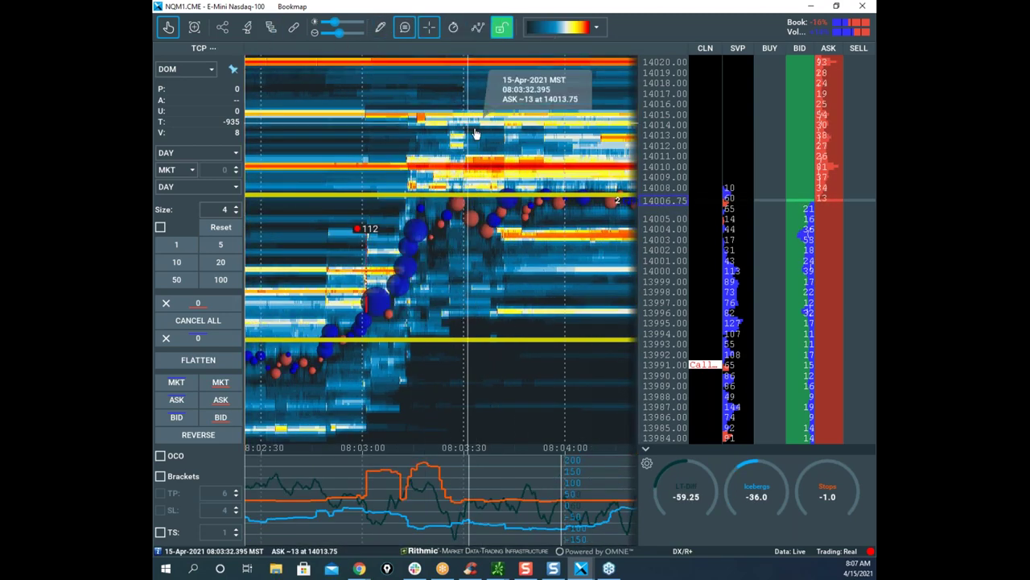
Step: Review the latest Nasdaq price action above the upper yellow line and buy 4 contracts at market
scroll(517, 149, down, 2)
scroll(517, 148, down, 4)
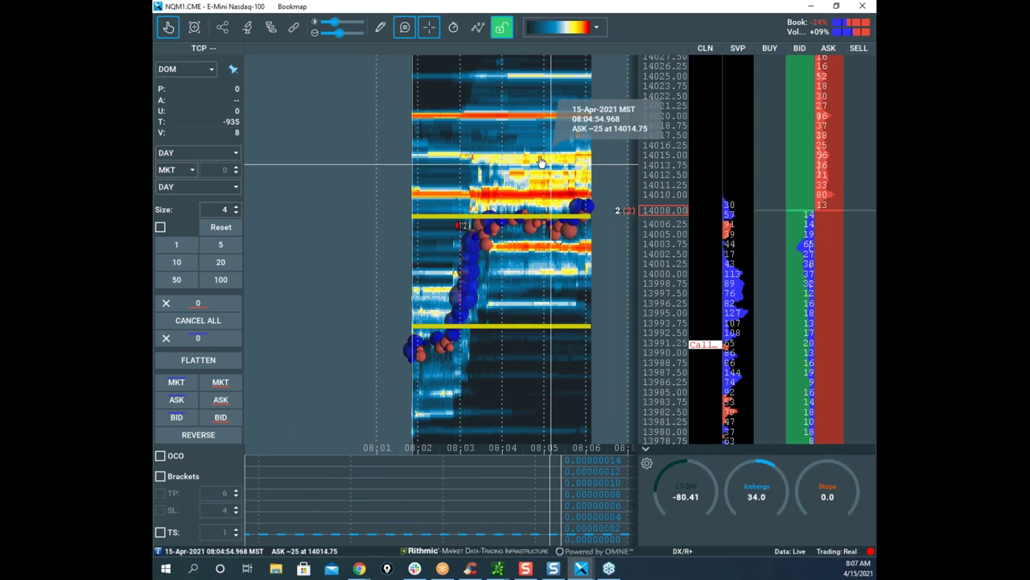
scroll(617, 188, up, 2)
scroll(534, 133, up, 2)
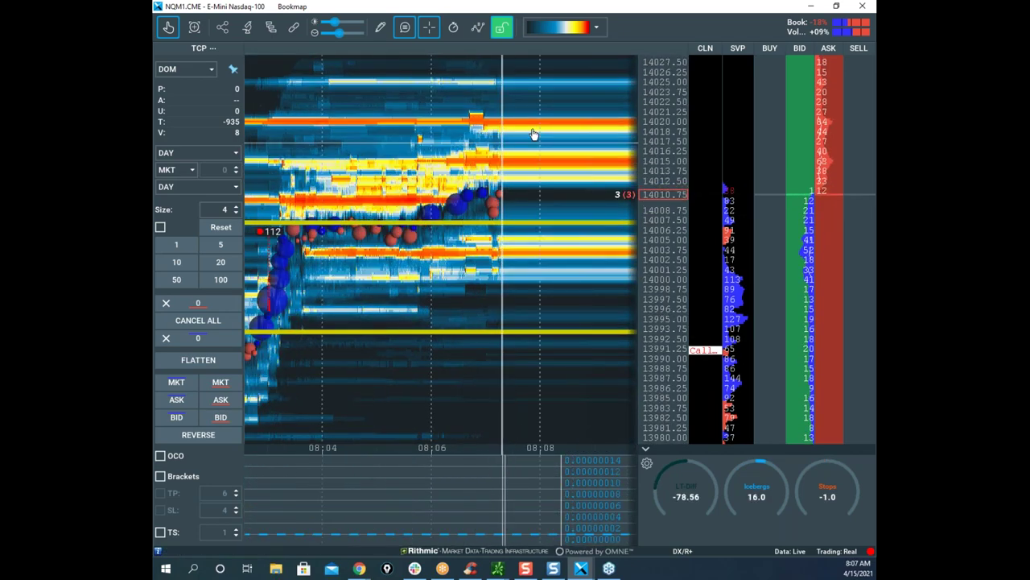
scroll(636, 157, up, 2)
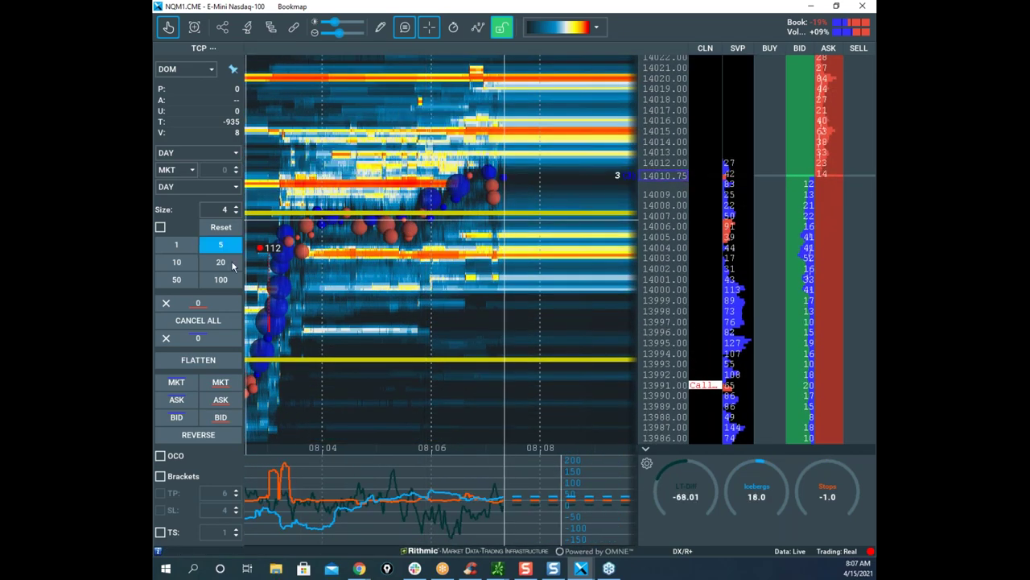
click(176, 382)
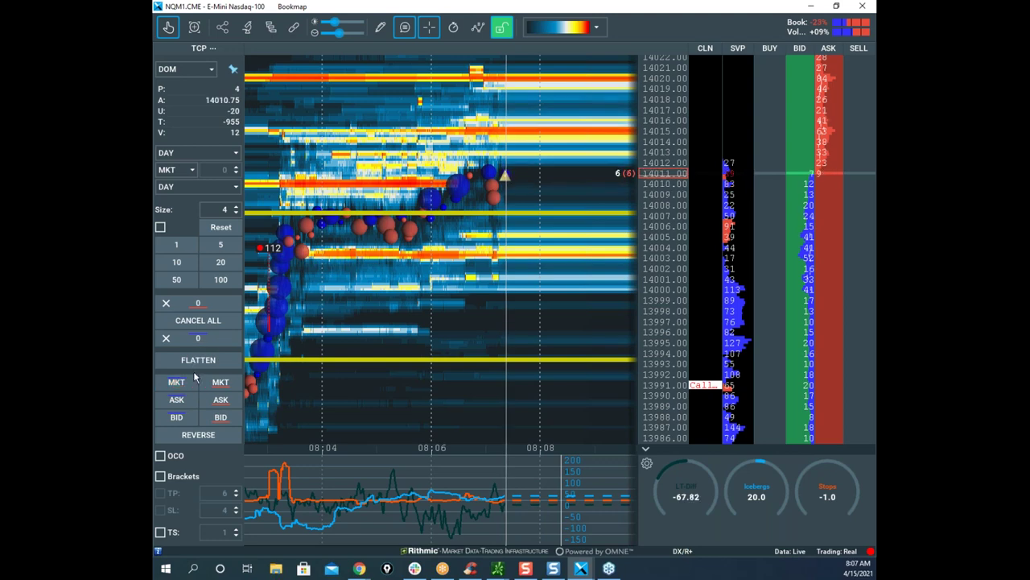
Step: Bring up the thinkorswim /NQ hourly chart, maximize it, enlarge the price scale around the recent high, and return to Bookmap
drag(541, 211, 561, 134)
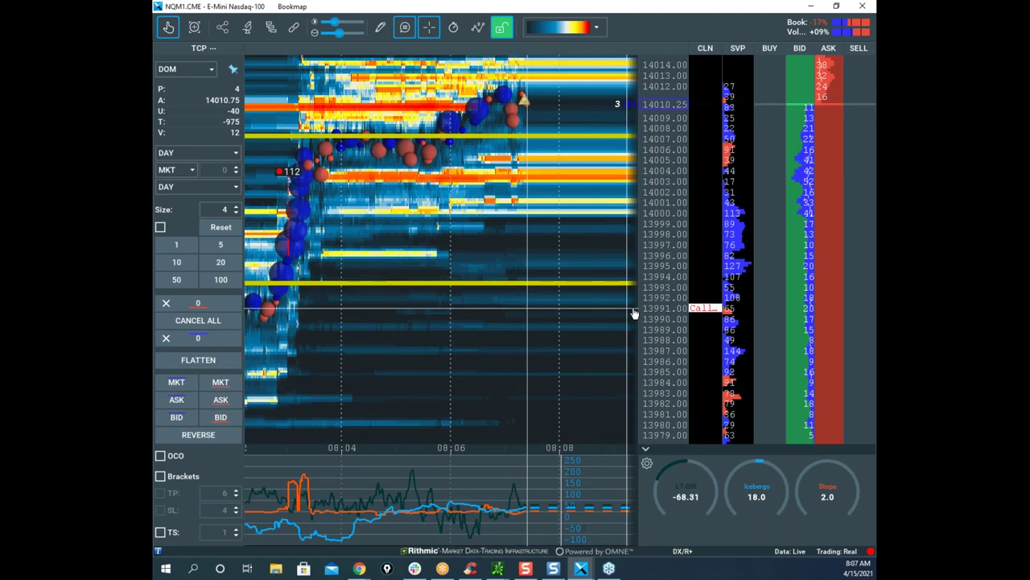
mouse_move(547, 98)
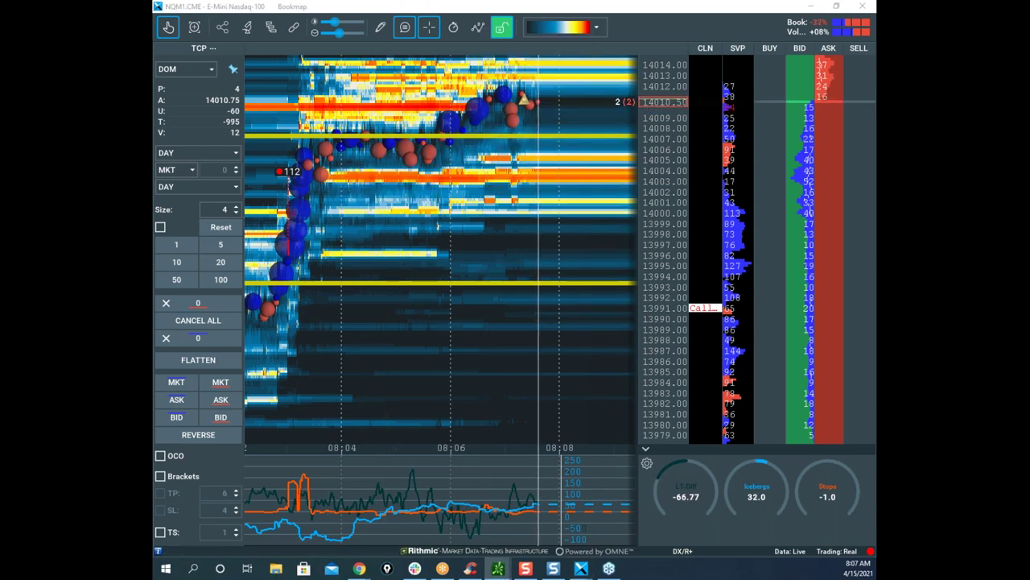
drag(550, 143, 621, 117)
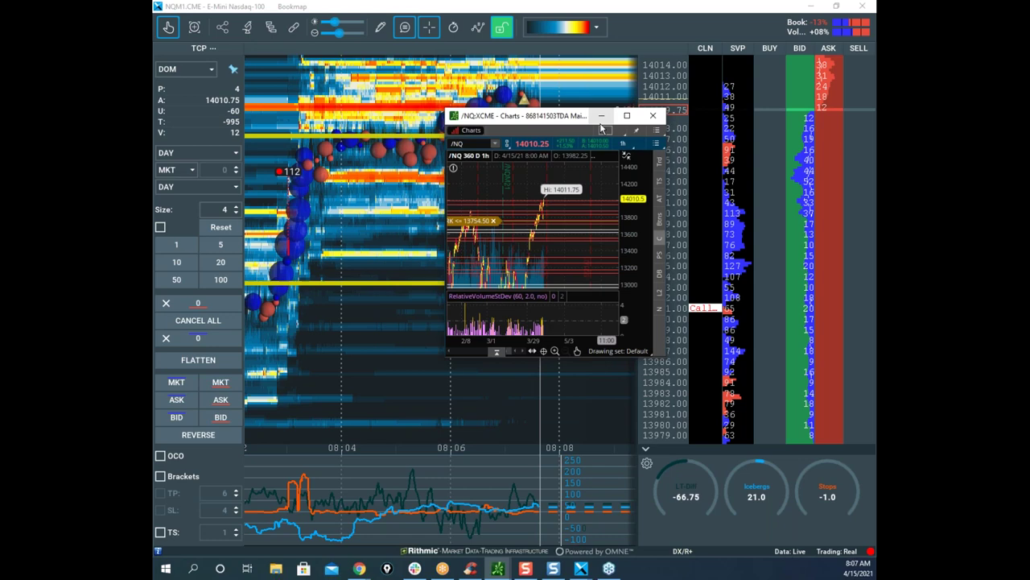
click(626, 116)
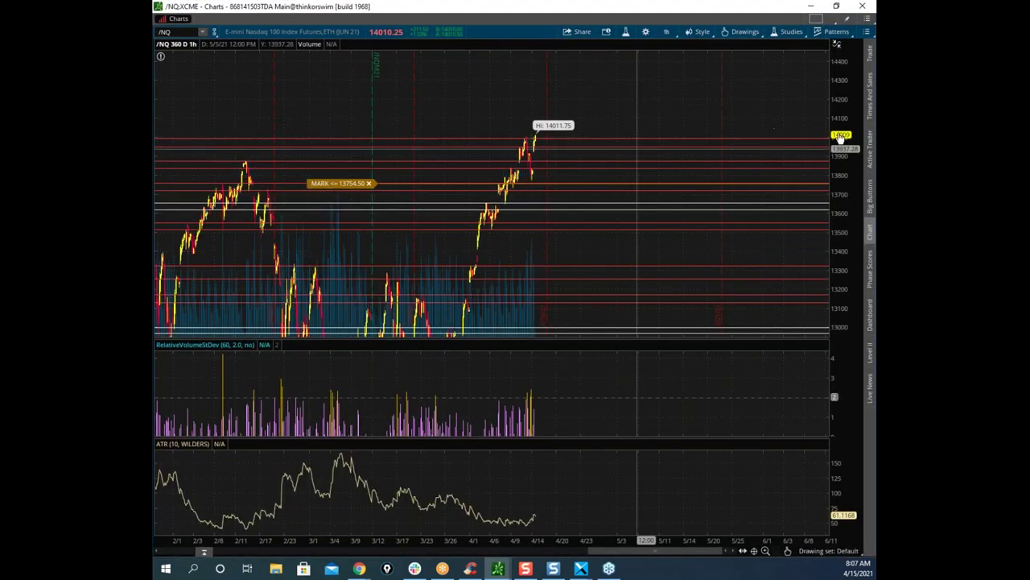
drag(850, 102, 850, 74)
drag(681, 120, 673, 185)
drag(844, 121, 844, 73)
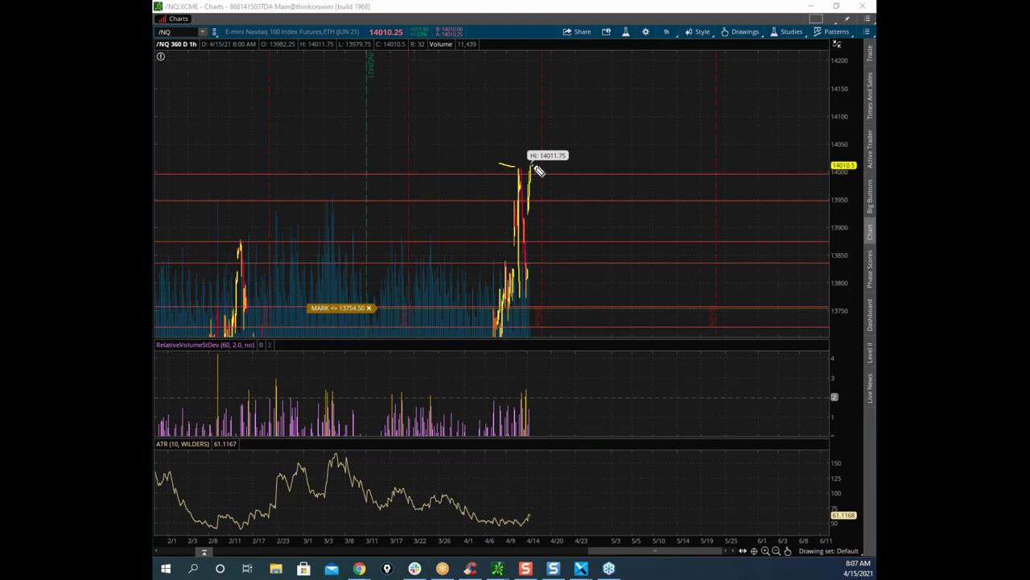
key(Escape)
double_click(740, 7)
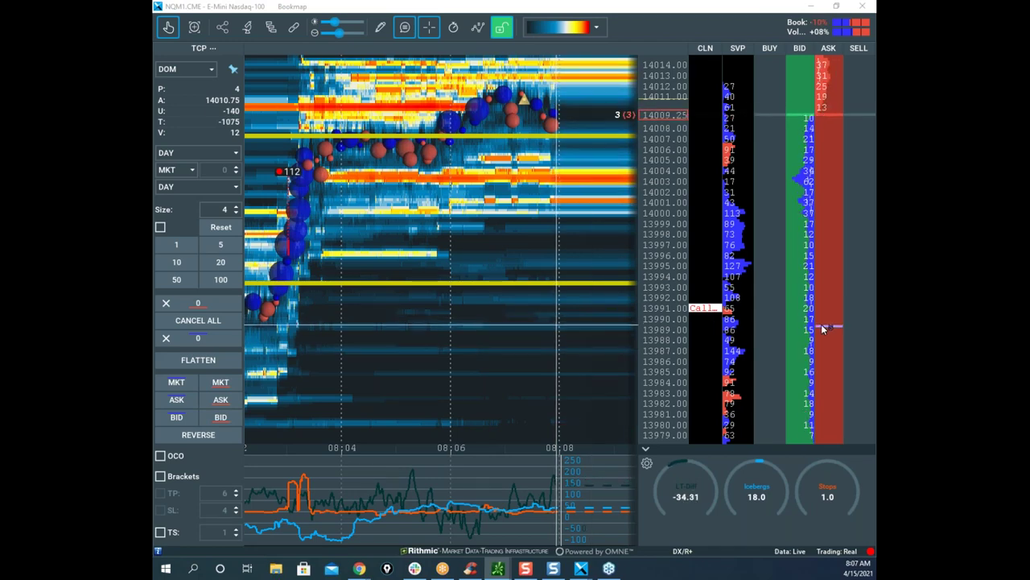
Step: Place a sell stop order for 4 Nasdaq contracts just below 13990
click(856, 323)
scroll(540, 303, down, 2)
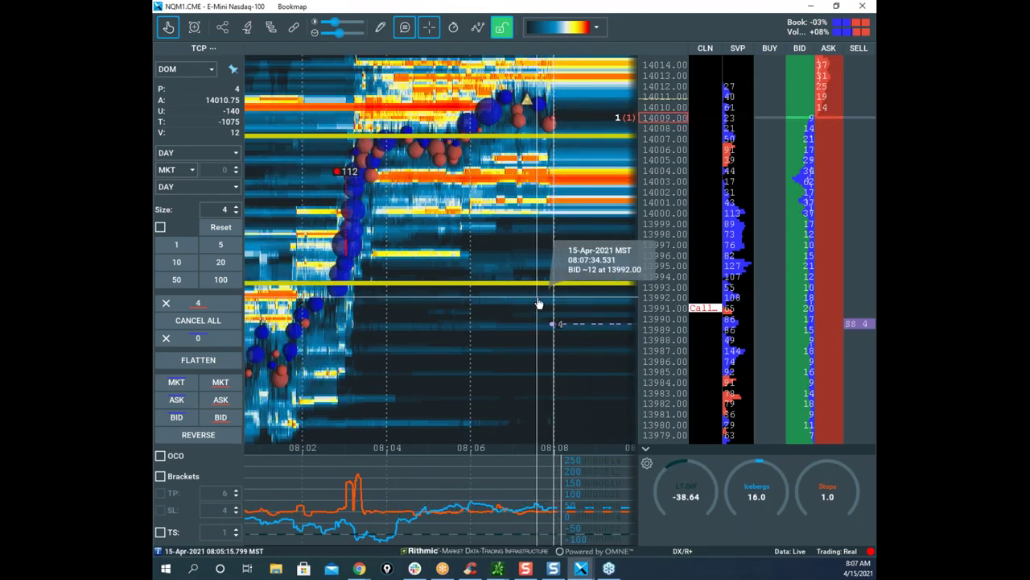
scroll(670, 196, down, 1)
scroll(669, 194, down, 3)
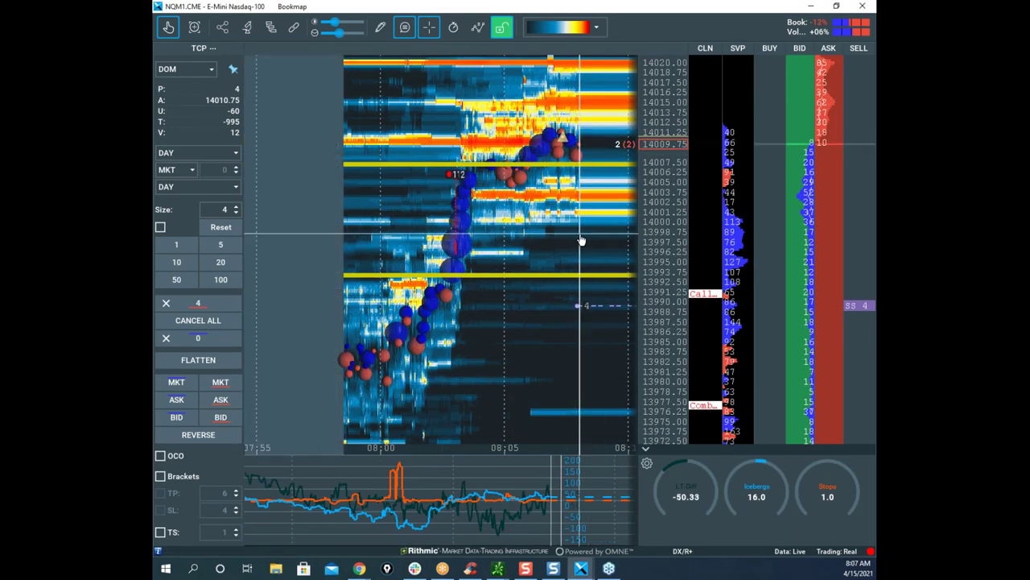
Step: Examine the wider Nasdaq heatmap for the large resting liquidity above price near 14075, circle it, and clear the annotation
scroll(669, 152, down, 3)
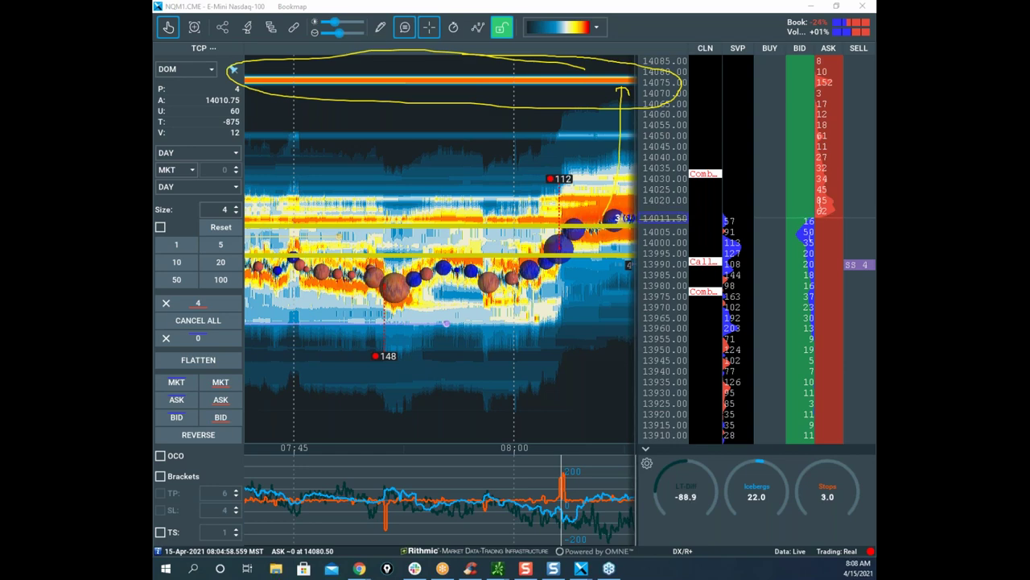
key(Escape)
scroll(512, 120, down, 1)
scroll(538, 155, down, 2)
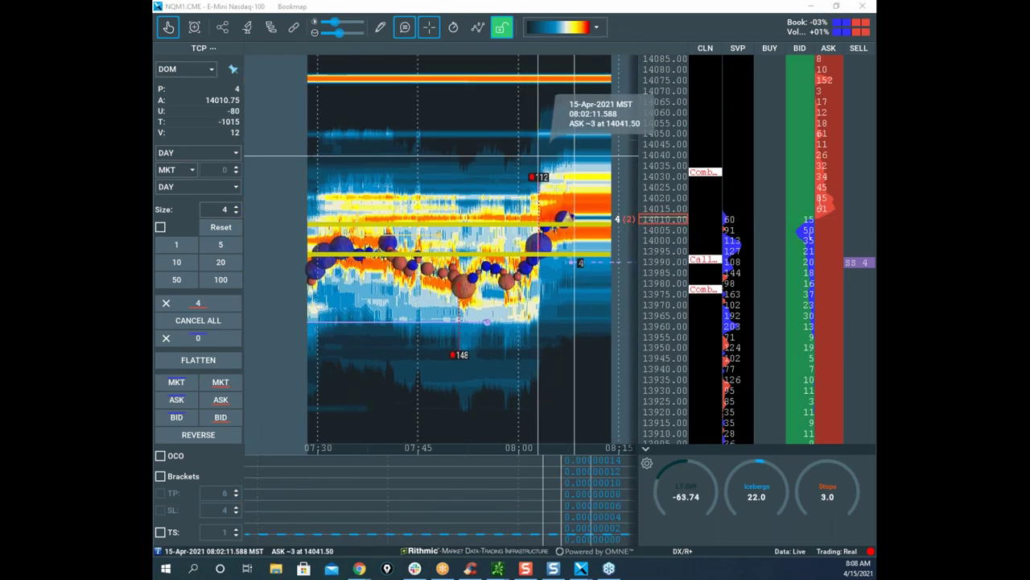
drag(538, 155, 457, 191)
scroll(661, 181, down, 2)
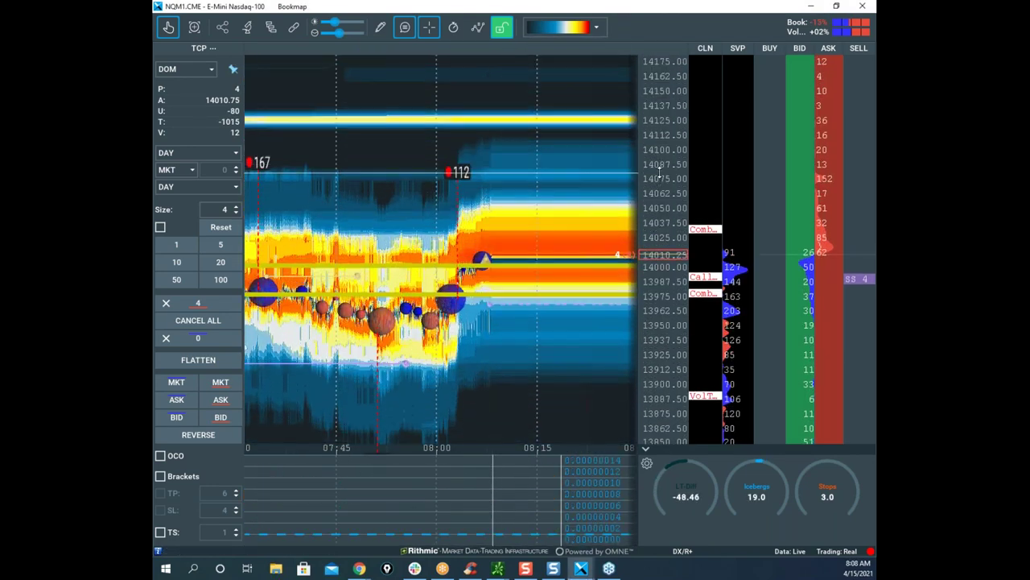
scroll(658, 171, up, 3)
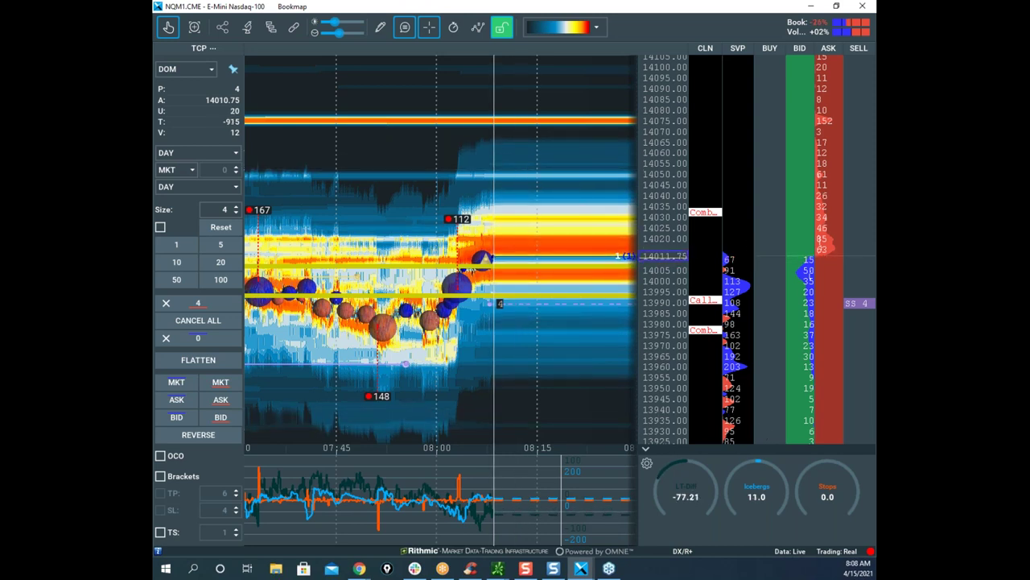
key(Escape)
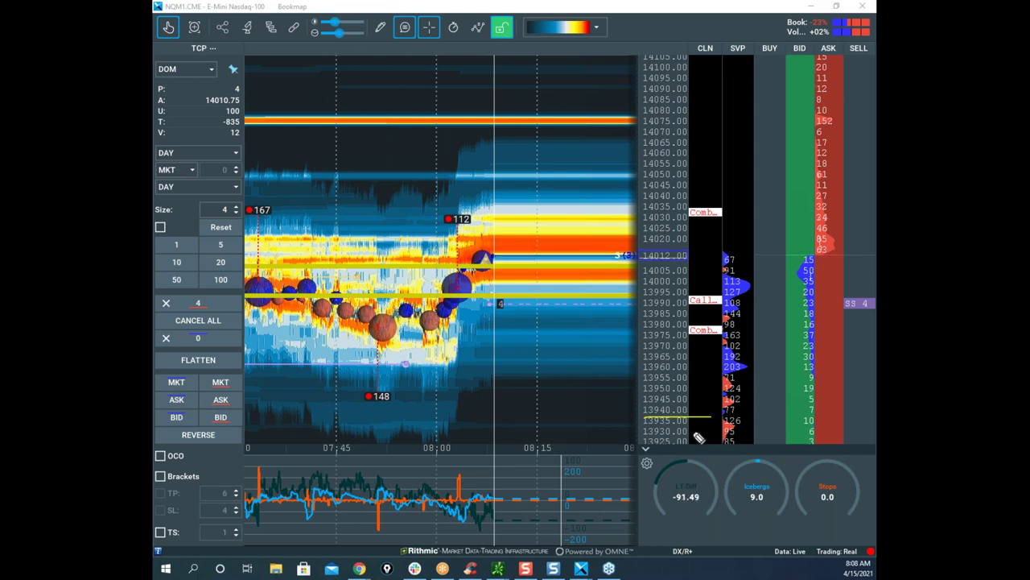
Step: Sketch temporary freehand lines under the heatmap, rising to the stop order level near 13990, and erase all the annotations
drag(621, 461, 762, 463)
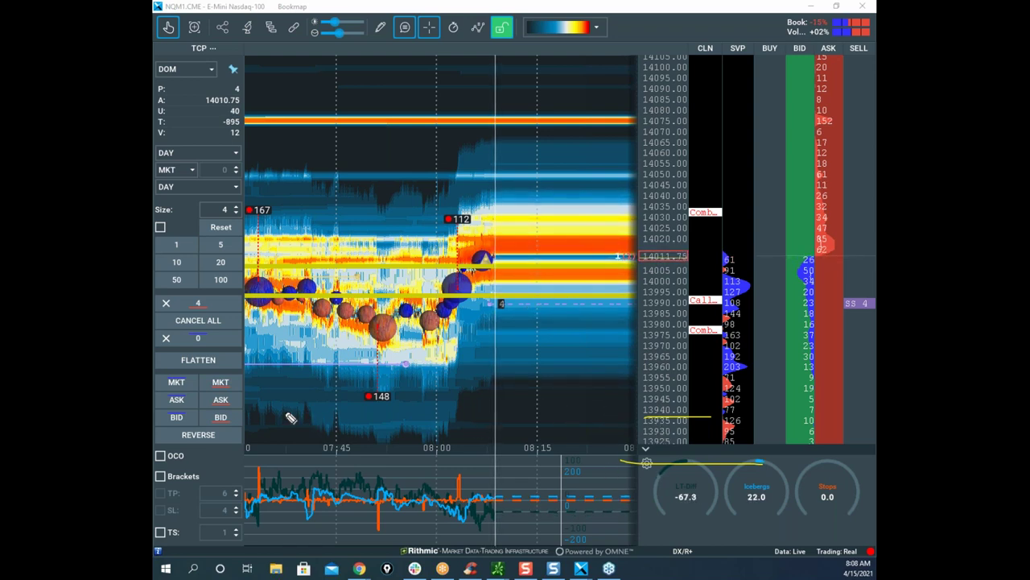
drag(269, 415, 495, 402)
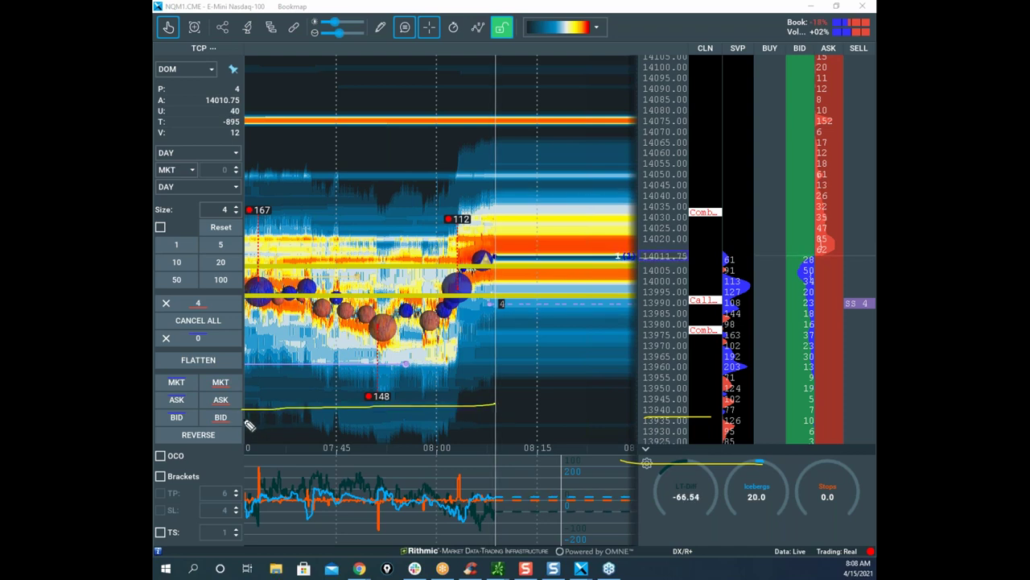
drag(284, 418, 503, 418)
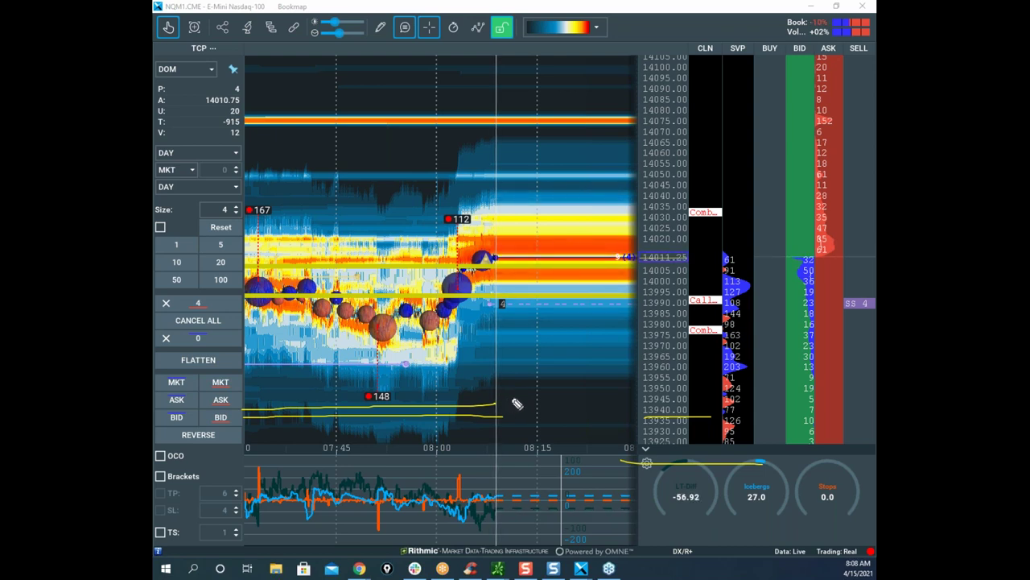
mouse_move(497, 403)
mouse_down()
mouse_move(502, 309)
mouse_move(572, 315)
mouse_up()
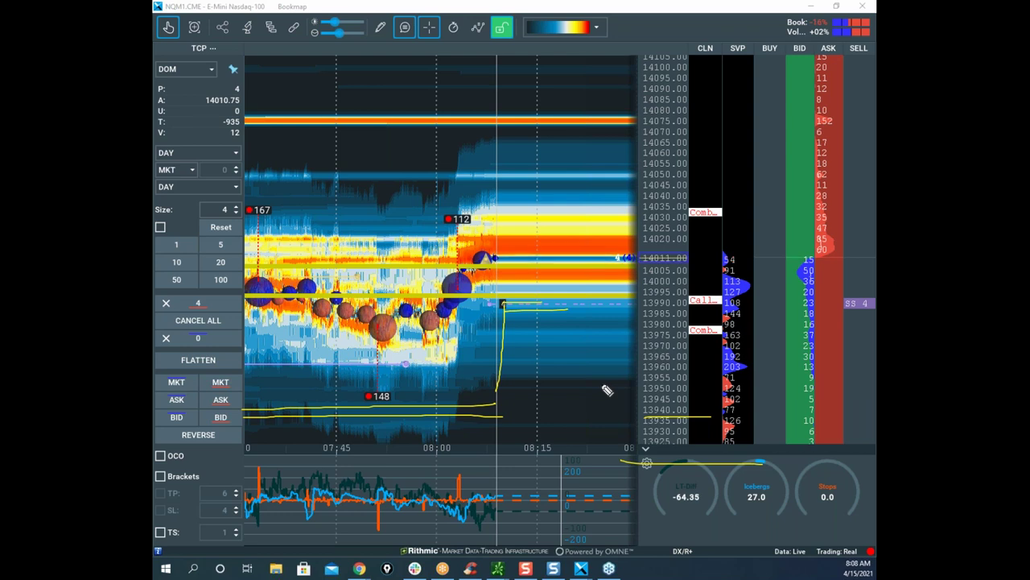
key(Escape)
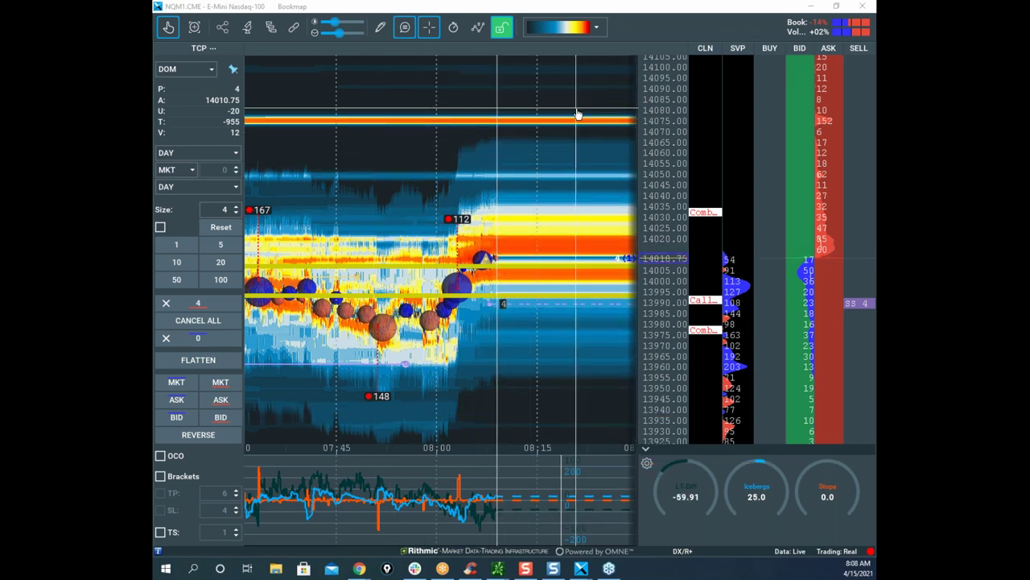
Step: Move the Nasdaq chart off the screen, bring the E-Mini S&P 500 chart onto it, and maximize that window
drag(701, 10, 152, 241)
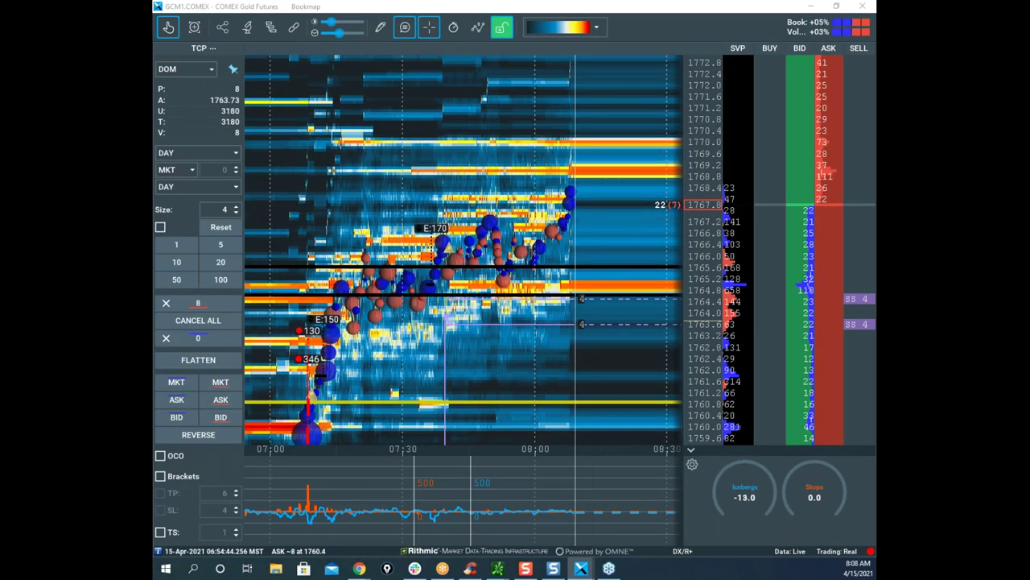
key(alt+Tab)
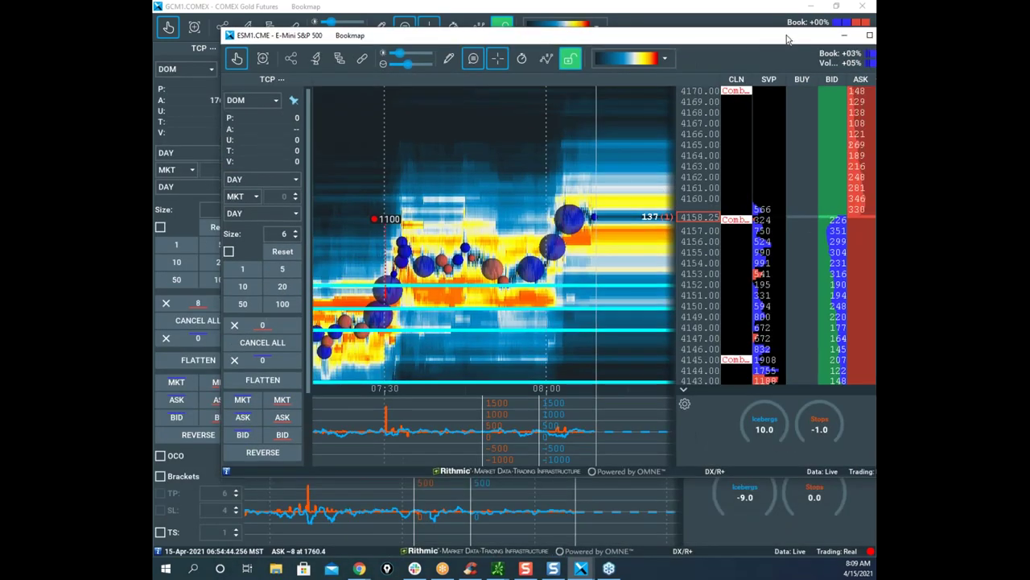
double_click(788, 38)
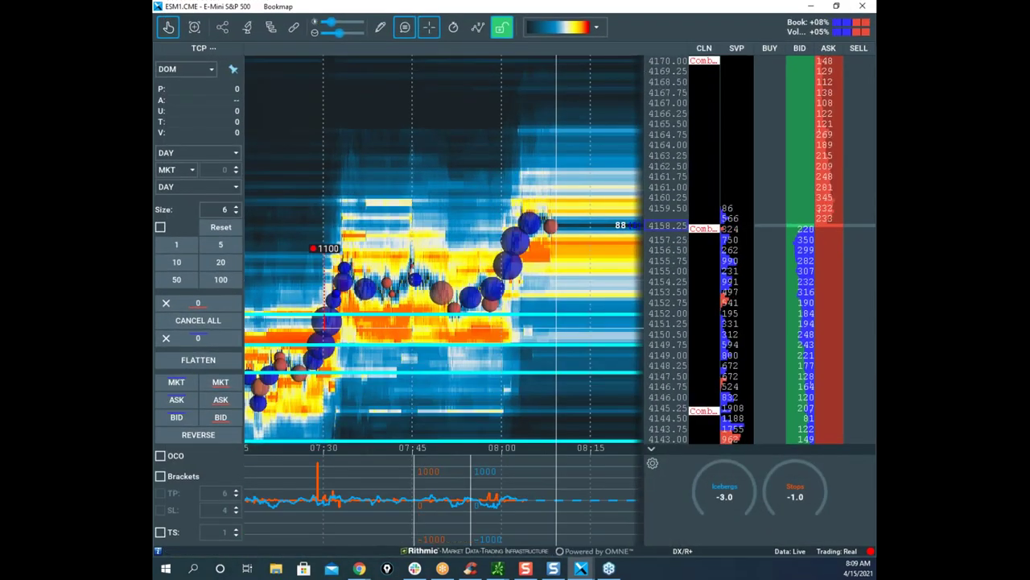
Step: Magnify the E-Mini S&P 500 price scale, sketch a temporary stroke beside the latest trades near 4158, and erase it
drag(656, 226, 660, 200)
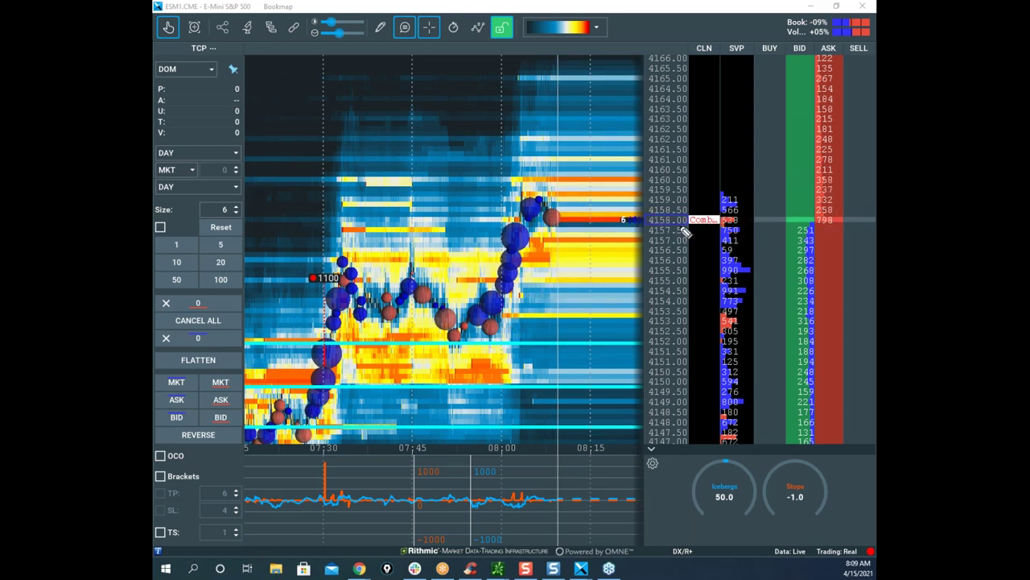
drag(559, 216, 586, 245)
key(Escape)
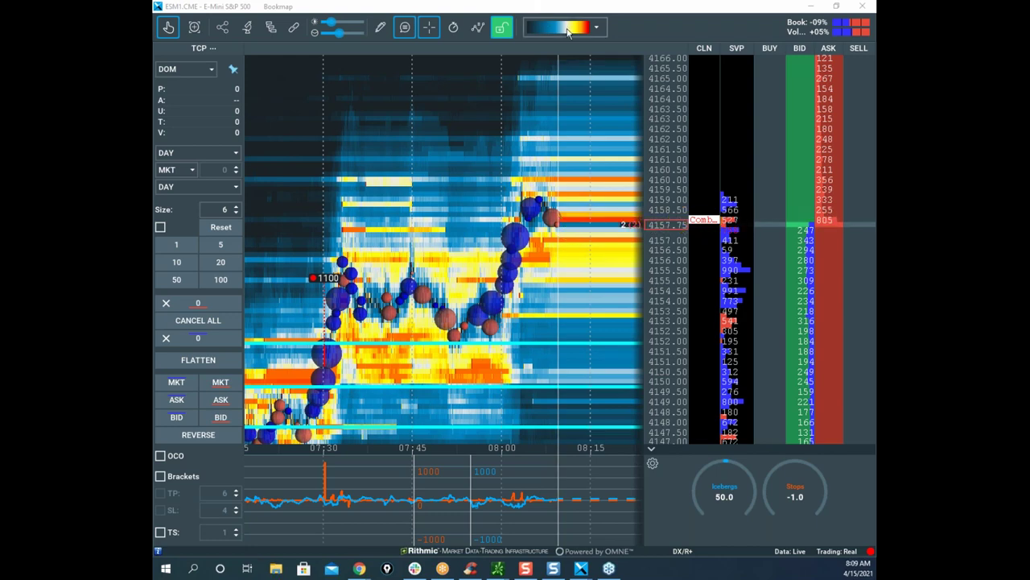
Step: Return to the gold chart, link its large stops indicator spike to a sketched peak near the current time, and erase the annotations
drag(598, 8, 875, 242)
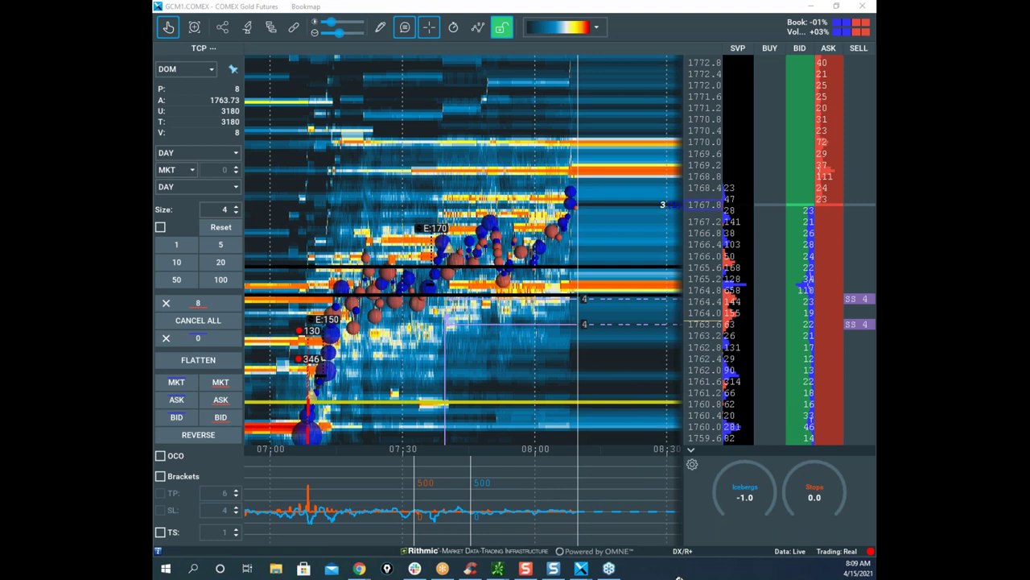
drag(298, 497, 569, 485)
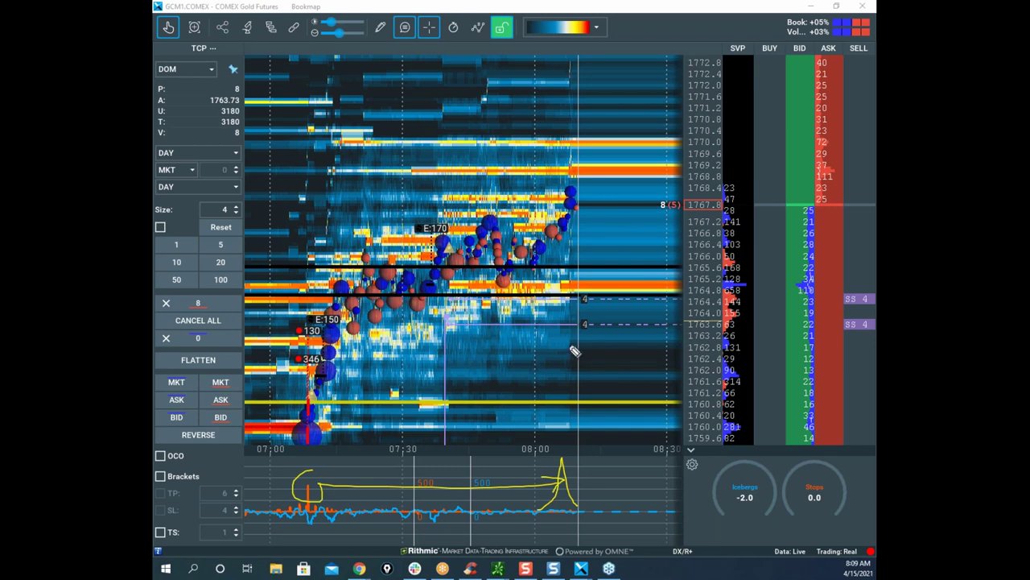
key(Escape)
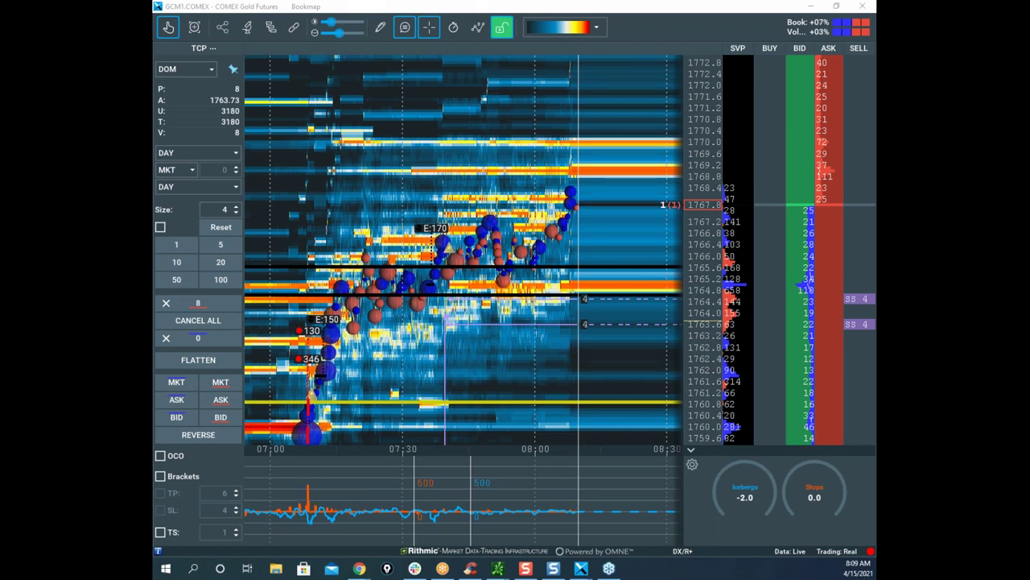
Step: Open the thinkorswim gold futures chart full screen, sketch a temporary box around the March–April base with a breakout arrow toward 1810, and erase it
click(497, 568)
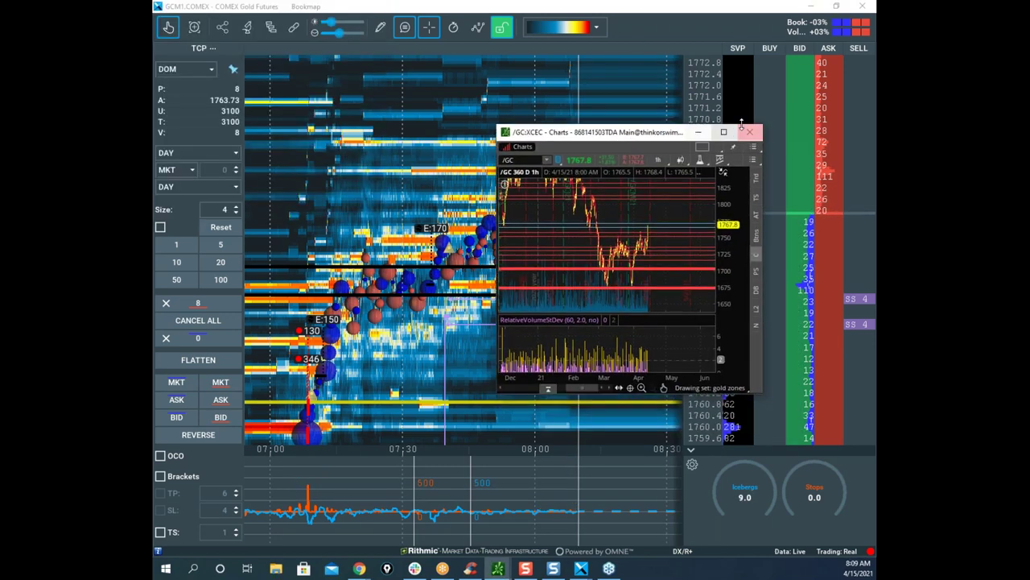
click(725, 133)
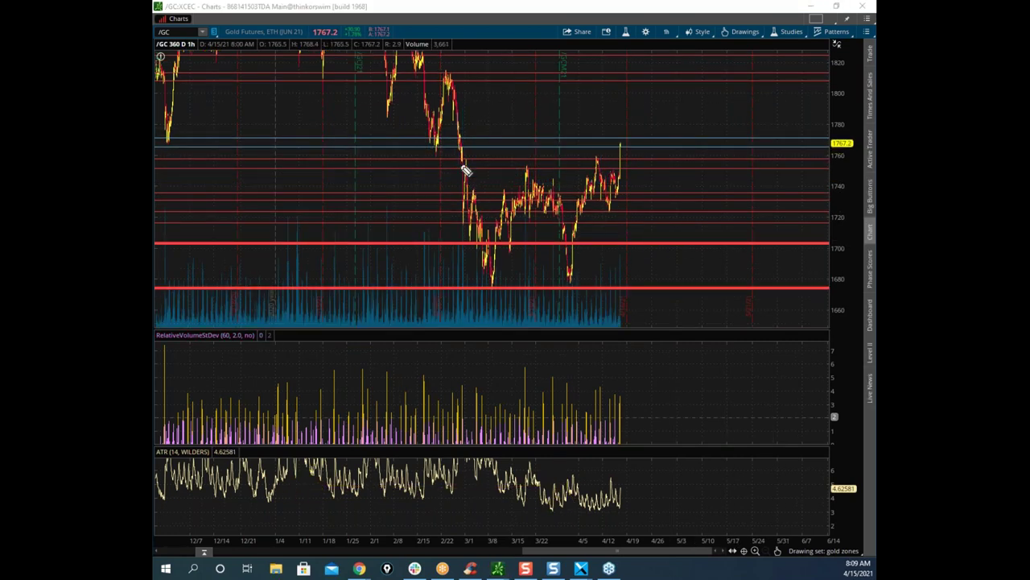
mouse_move(457, 155)
mouse_down()
mouse_move(590, 149)
mouse_move(617, 244)
mouse_move(524, 294)
mouse_move(465, 175)
mouse_up()
mouse_move(488, 268)
mouse_down()
mouse_move(545, 214)
mouse_move(584, 243)
mouse_up()
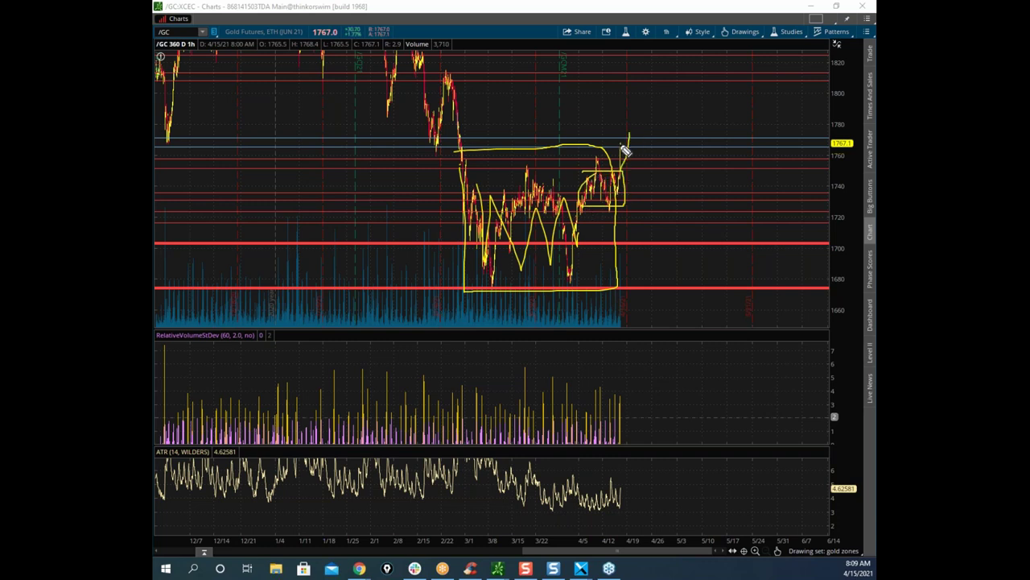
drag(620, 96, 637, 95)
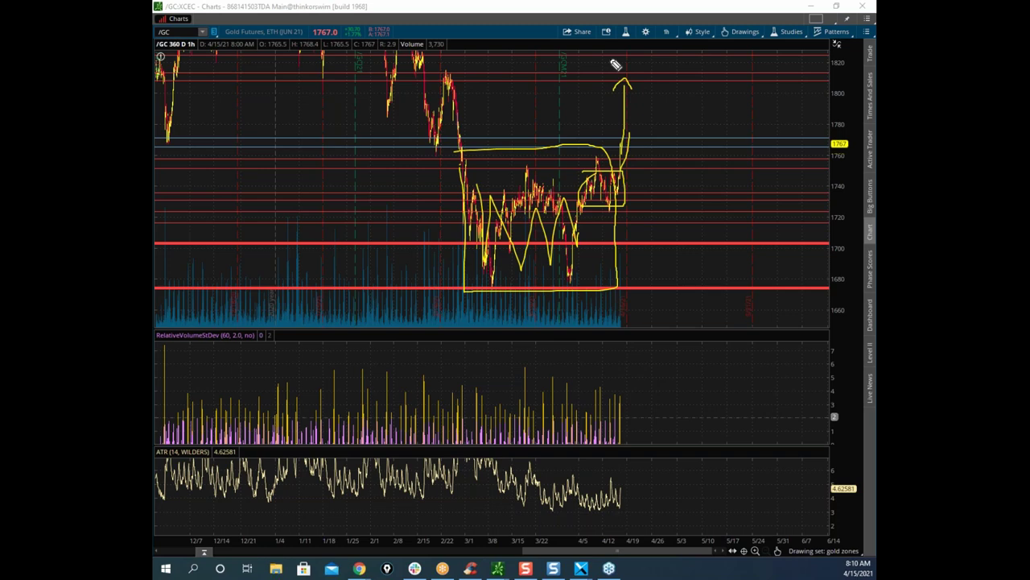
key(Escape)
Step: Move the thinkorswim gold chart off the screen and rescale the Bookmap gold heatmap to show prices from about 1755 to 1774
drag(645, 8, 153, 201)
drag(705, 97, 708, 193)
scroll(706, 193, up, 4)
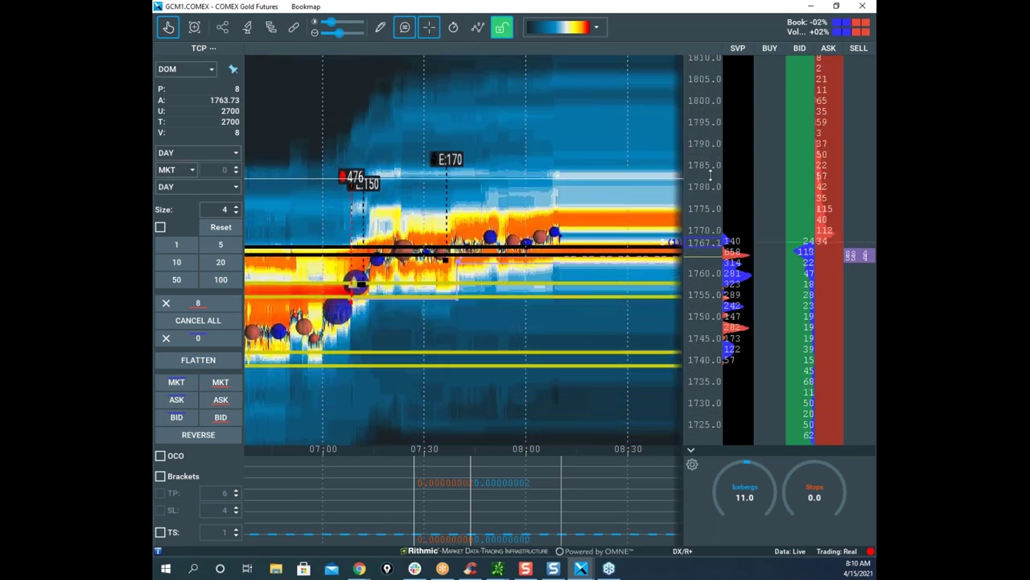
scroll(711, 177, down, 1)
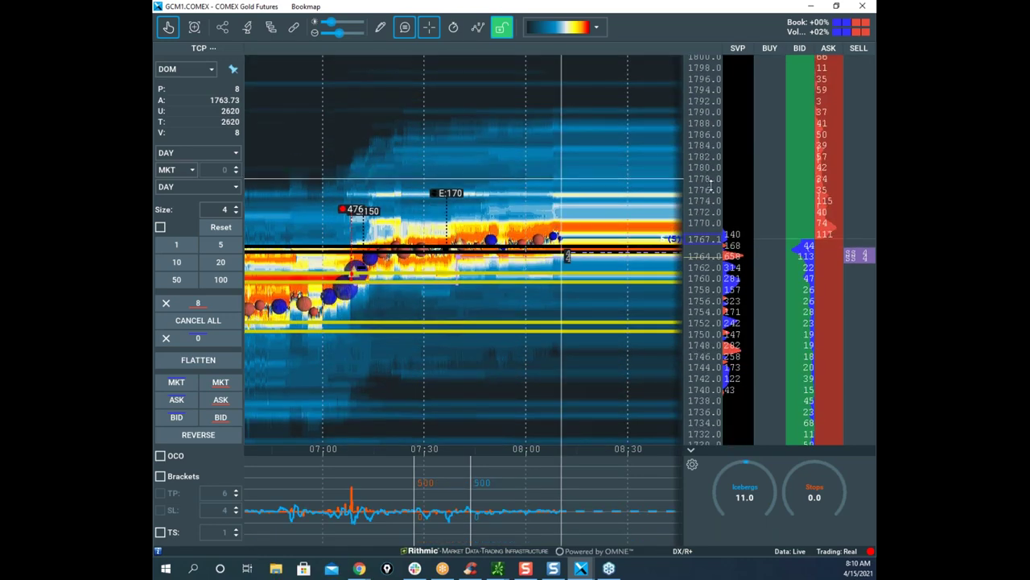
scroll(615, 231, down, 3)
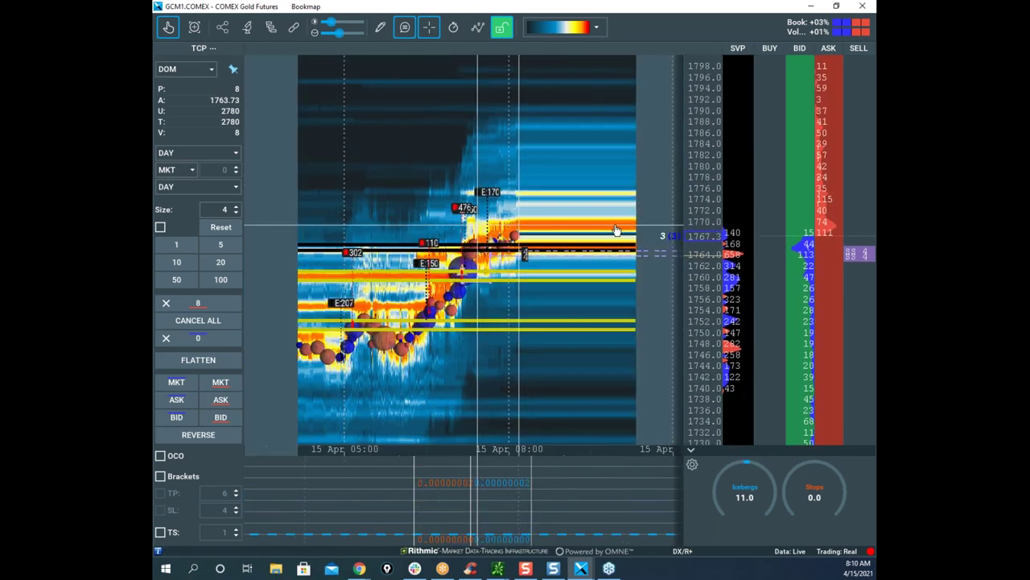
scroll(697, 214, up, 5)
scroll(698, 212, down, 2)
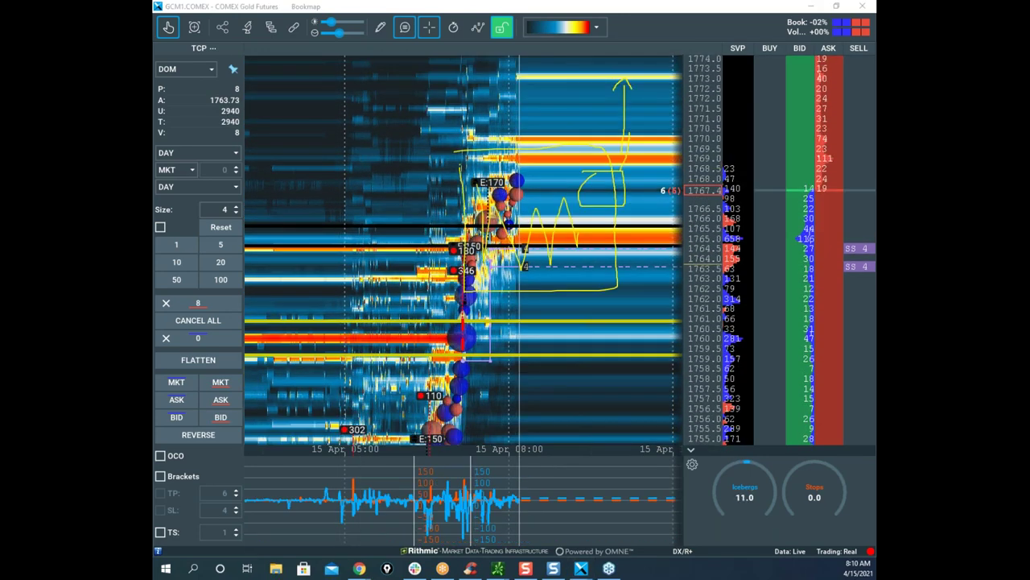
Step: Circle gold's liquidity bands near 1770 and 1765, sketch freehand lines across to the upper band, and erase all the annotations
key(e)
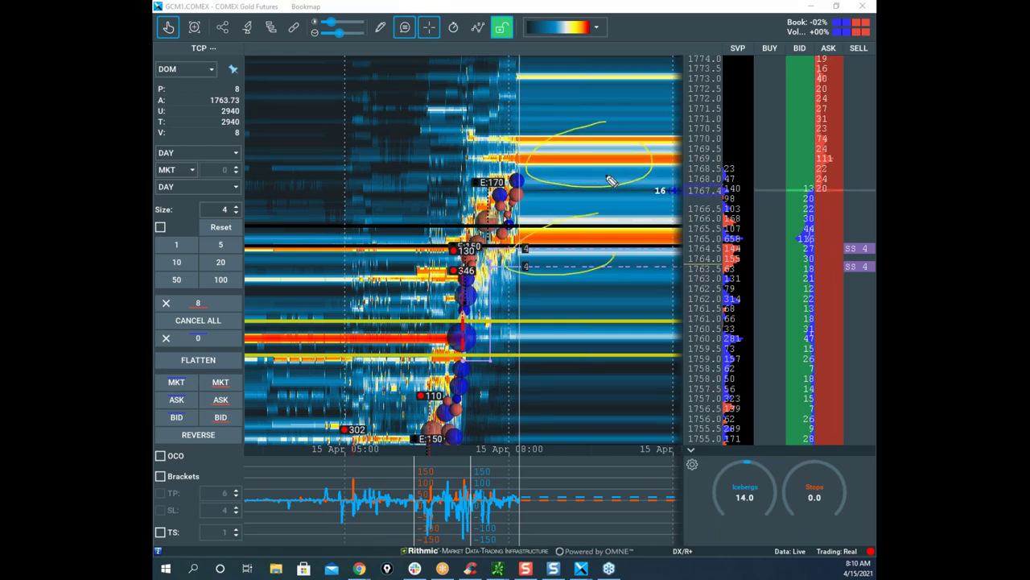
drag(252, 140, 467, 129)
drag(292, 153, 613, 147)
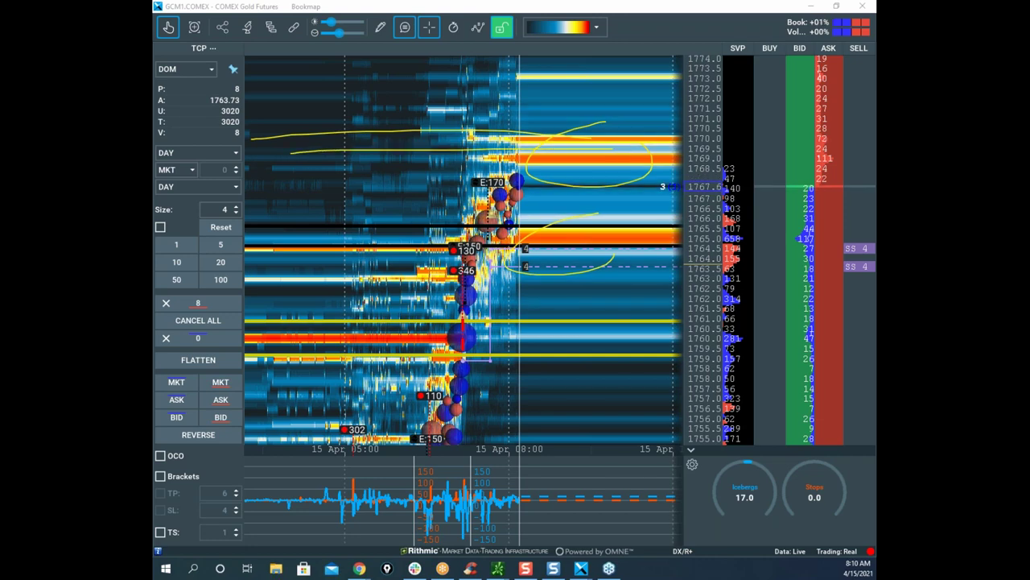
key(Escape)
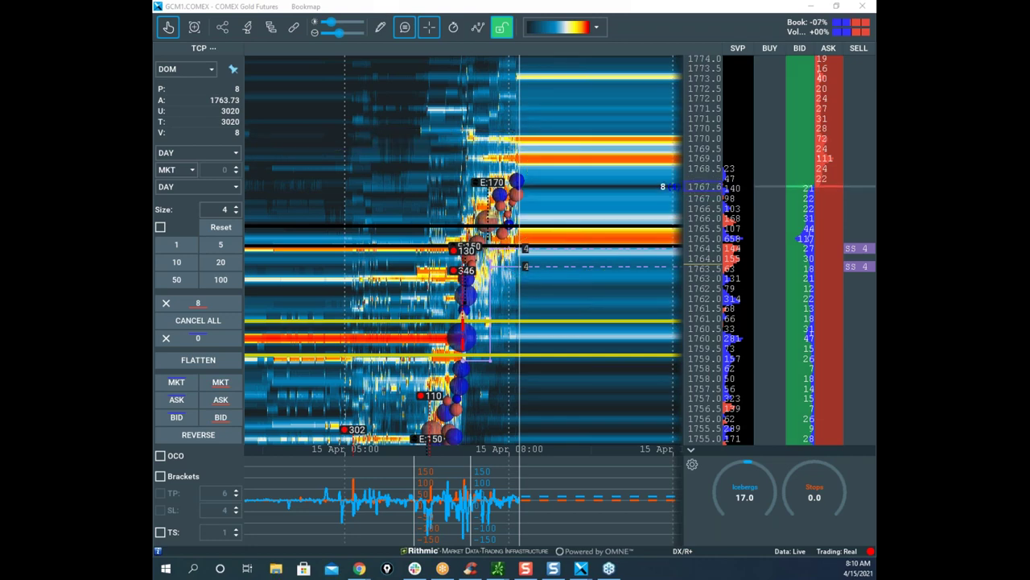
Step: Bring the E-Mini Nasdaq-100 chart onto the screen and maximize its window
click(580, 569)
drag(774, 67, 715, 58)
click(812, 64)
Step: Examine the wider Nasdaq heatmap, sketch a temporary path rising from the current price through the 14075 liquidity, and erase it
scroll(475, 129, down, 10)
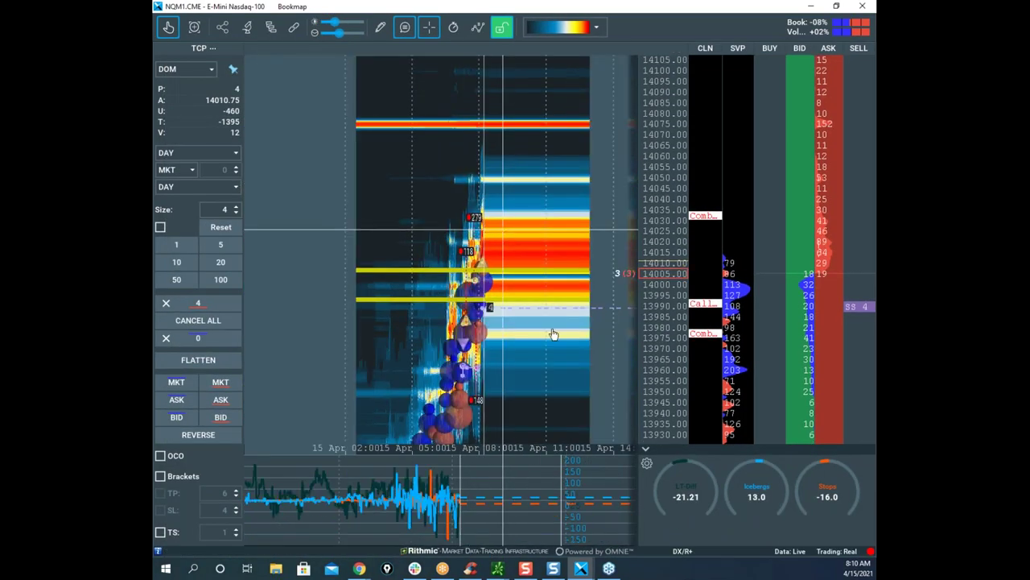
scroll(553, 333, down, 3)
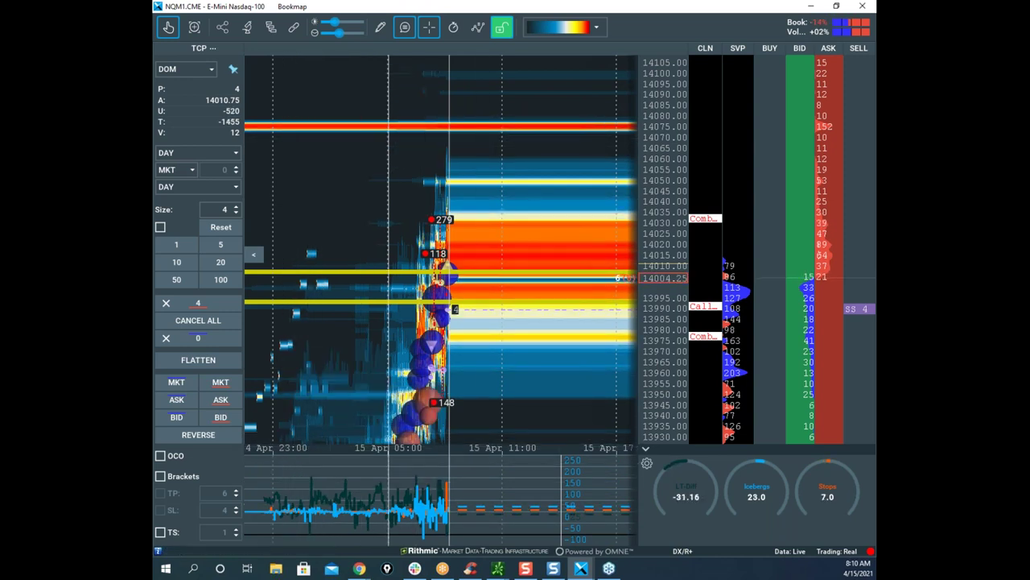
key(e)
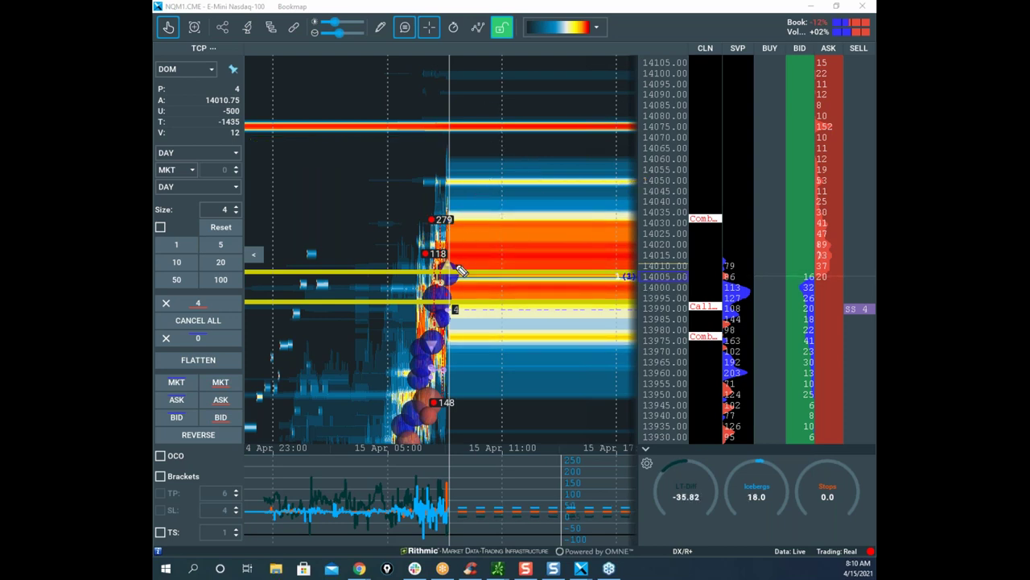
drag(501, 150, 500, 91)
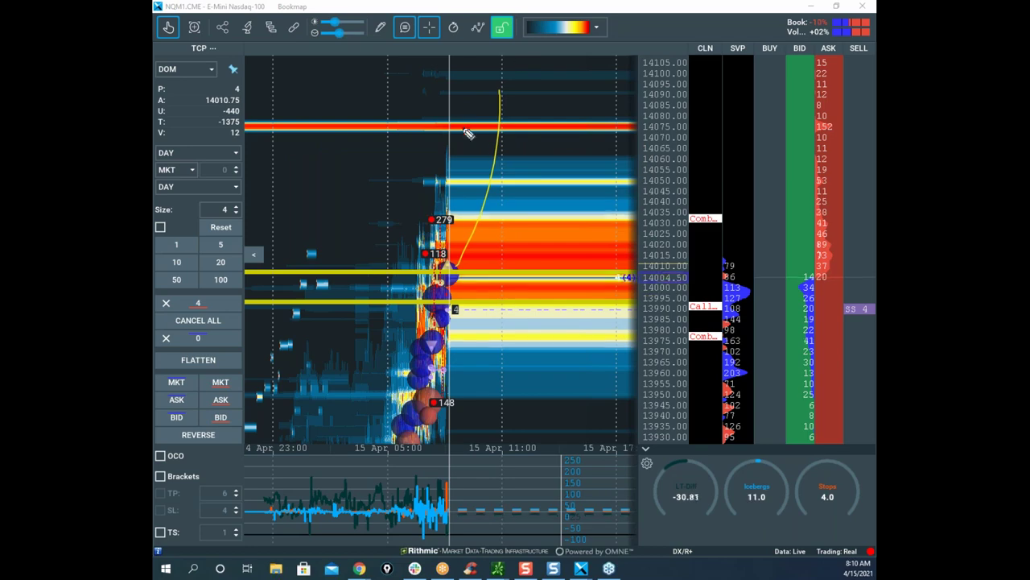
key(Escape)
Step: Restore the Nasdaq window and move it off the screen to return to the gold chart
click(586, 8)
double_click(587, 9)
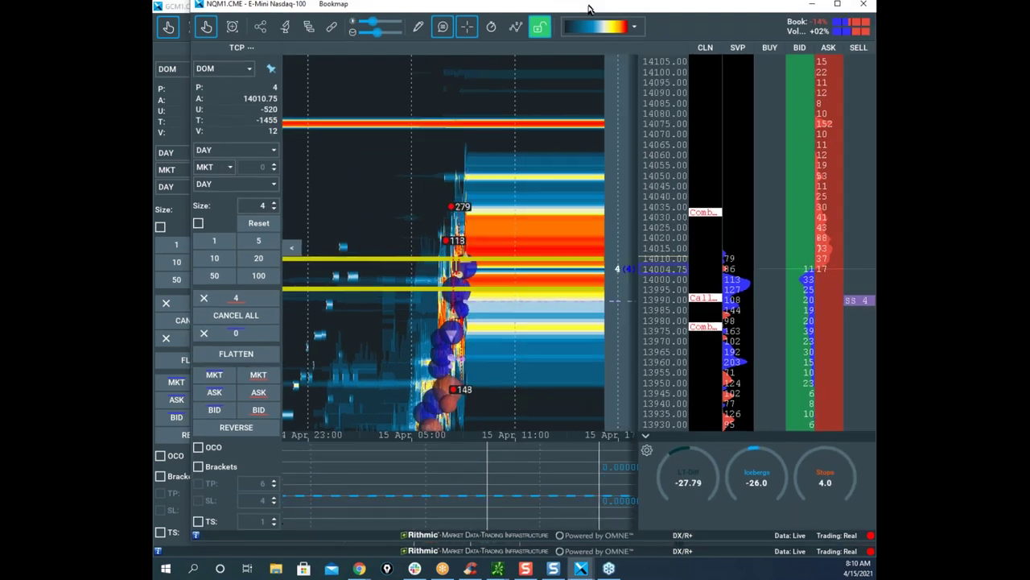
scroll(537, 153, up, 5)
drag(653, 16, 875, 322)
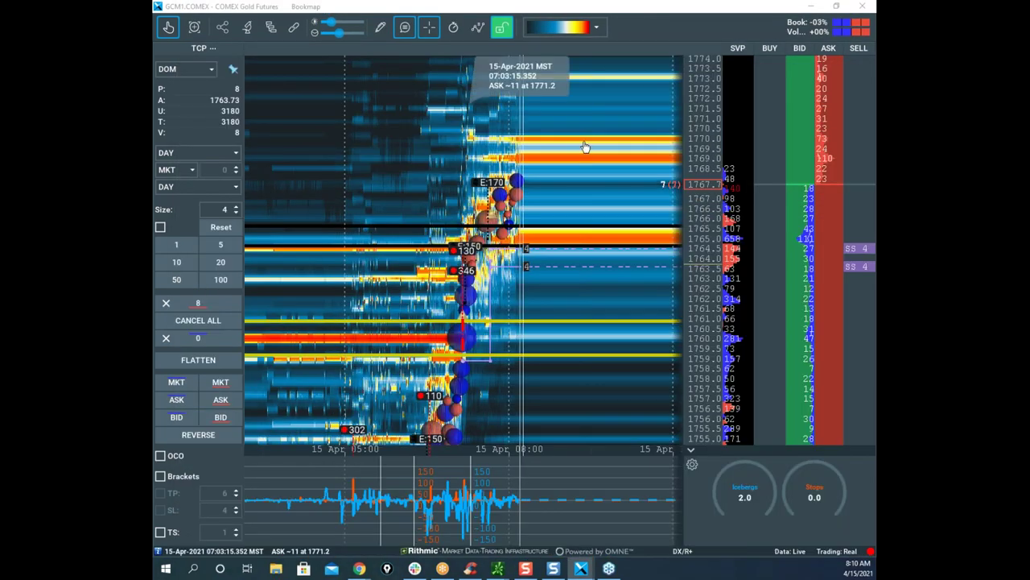
Step: Circle gold's stops indicator activity since 07:00 and sketch a price rise through 1770 with a matching spike on the indicator
scroll(593, 271, up, 3)
drag(593, 271, 451, 270)
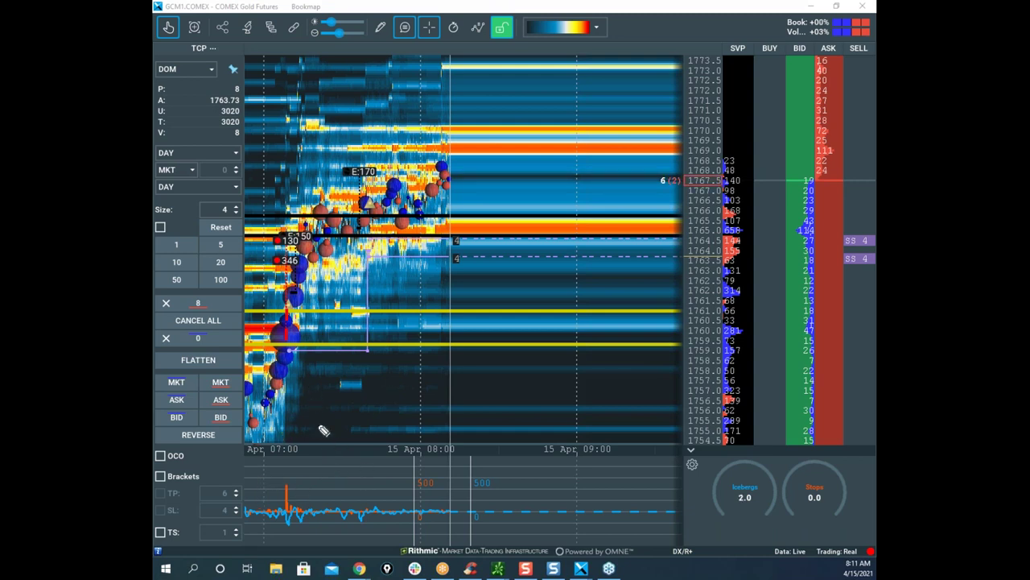
drag(316, 459, 443, 500)
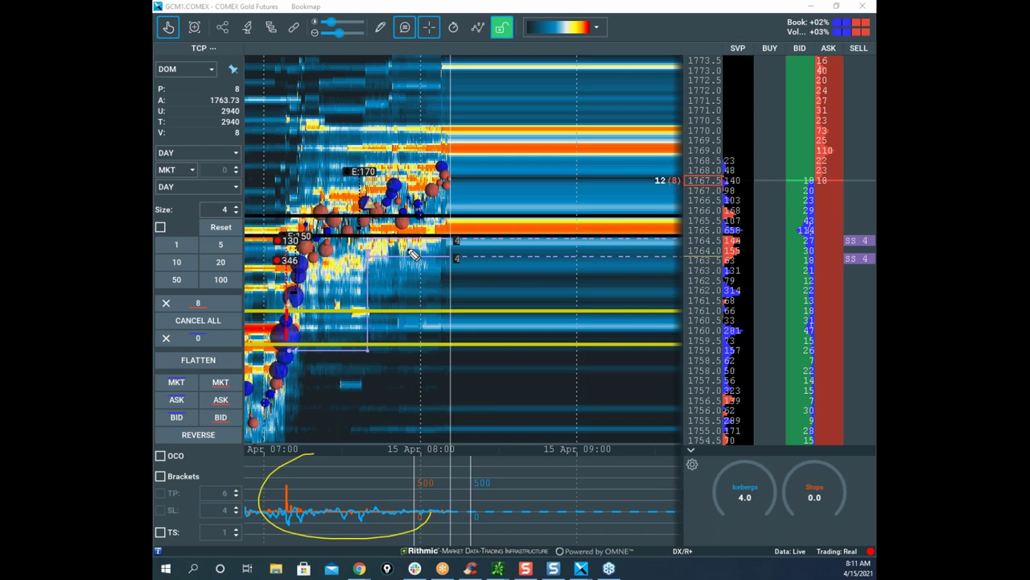
mouse_move(456, 196)
mouse_down()
mouse_move(485, 171)
mouse_move(503, 114)
mouse_up()
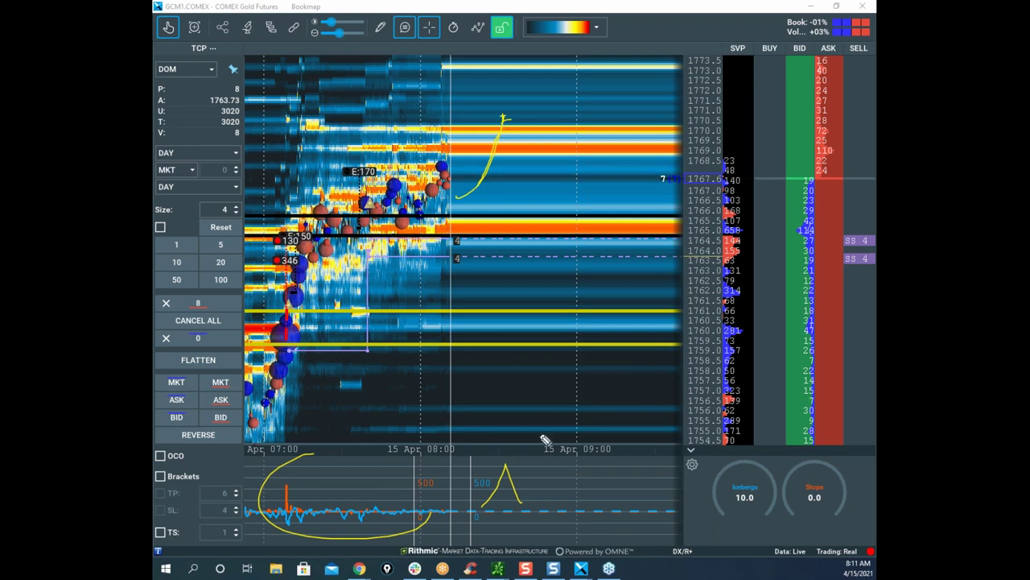
Step: Sketch gold's two sell stops trailing upward as price climbs beyond 1773, and erase all the annotations
drag(843, 258, 751, 179)
drag(836, 234, 773, 179)
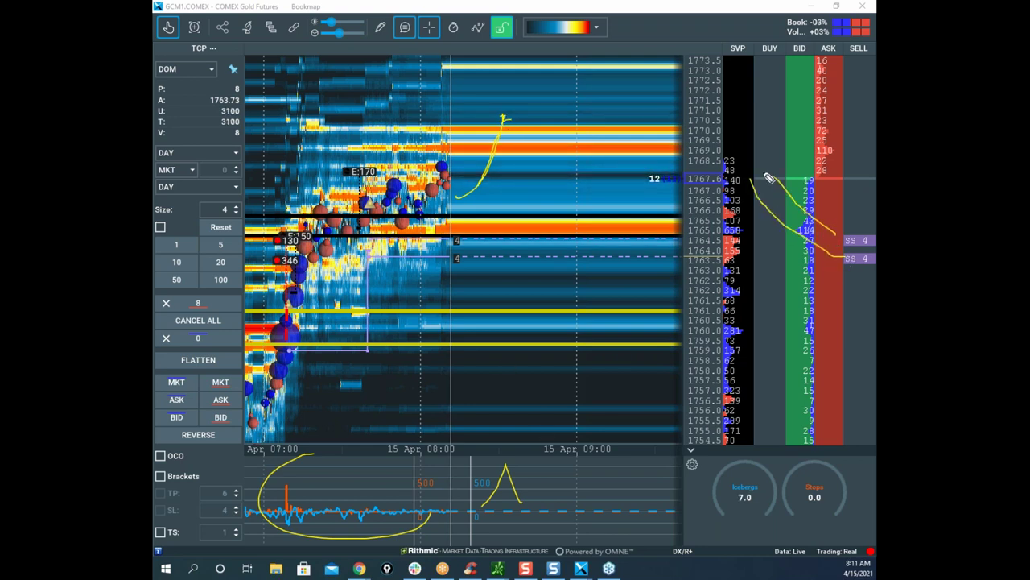
mouse_move(543, 114)
mouse_down()
mouse_move(568, 121)
mouse_move(644, 46)
mouse_up()
drag(763, 88, 761, 137)
drag(783, 103, 809, 32)
drag(644, 74, 694, 13)
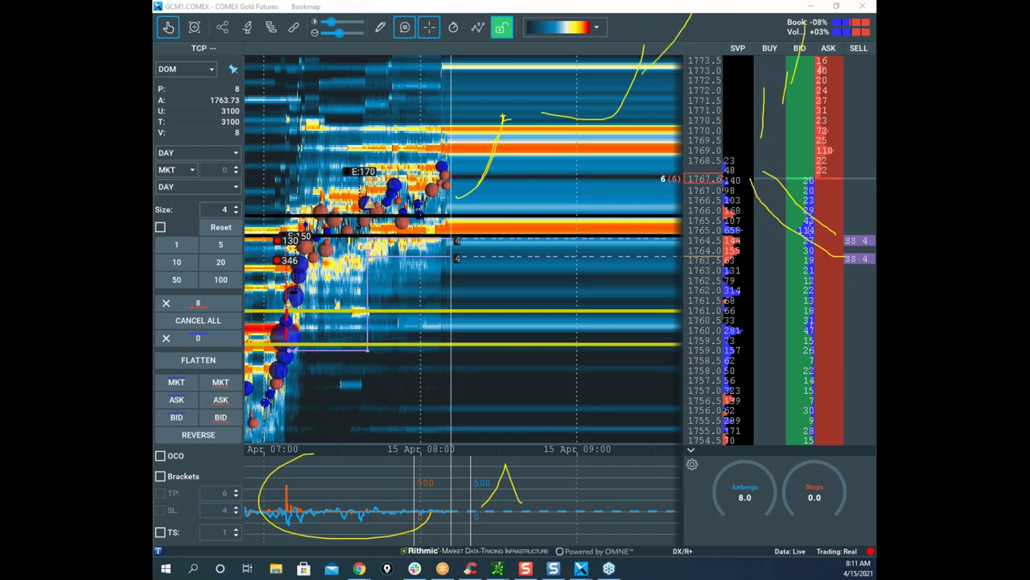
key(Escape)
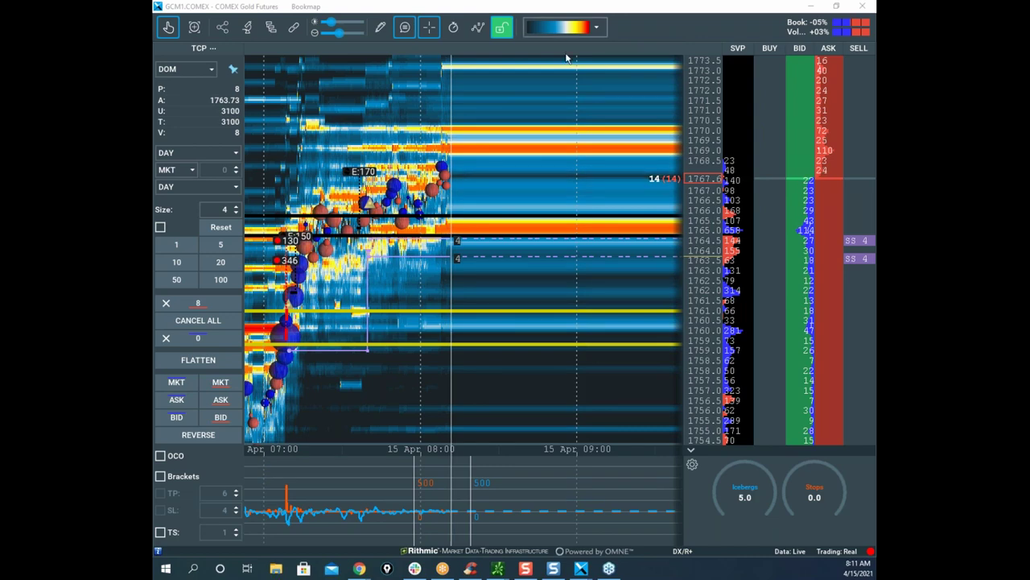
Step: Move the gold chart off the screen to view the crude oil chart, and bring the gold chart back maximized
scroll(593, 115, down, 2)
drag(630, 12, 874, 242)
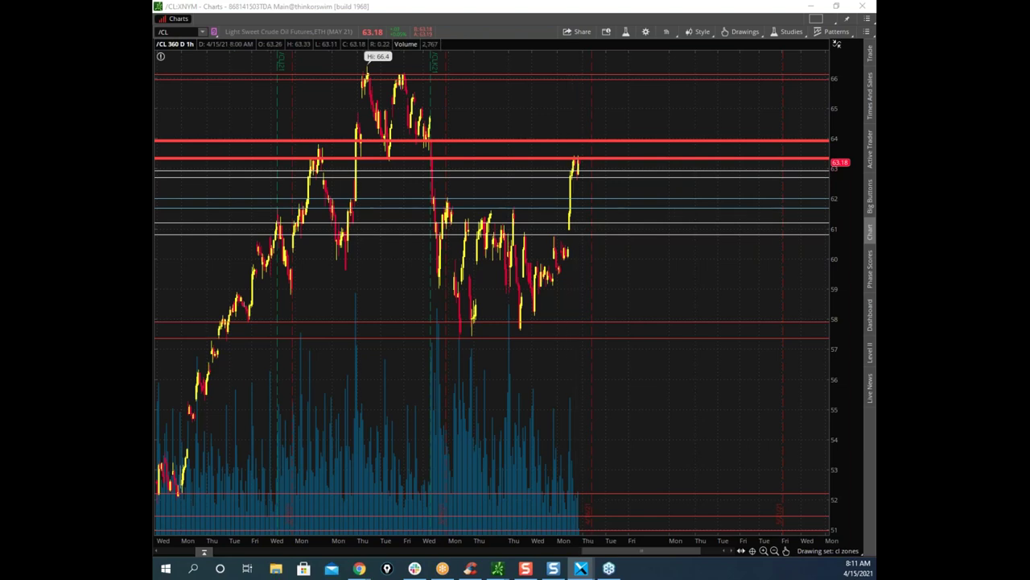
drag(154, 258, 541, 50)
click(762, 57)
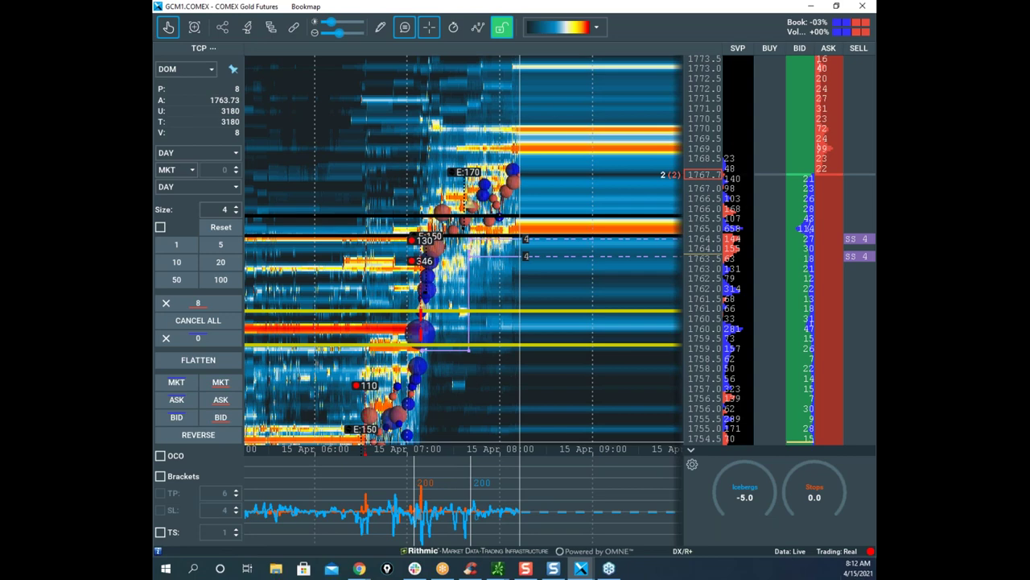
Step: Examine gold's price action since 07:00 and the two sell stops near 1764 at a closer zoom
scroll(354, 442, up, 3)
scroll(631, 306, up, 3)
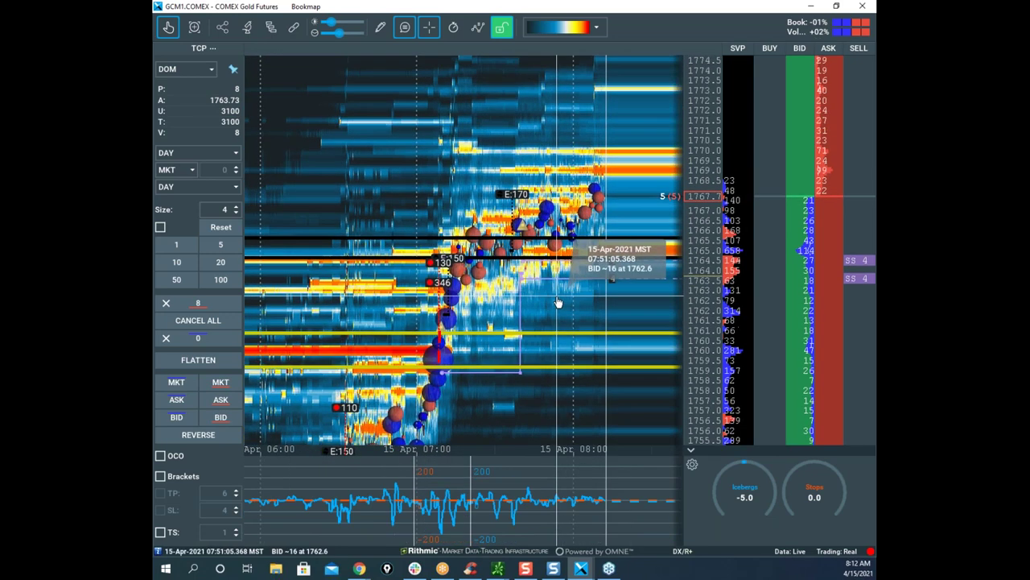
drag(587, 311, 557, 305)
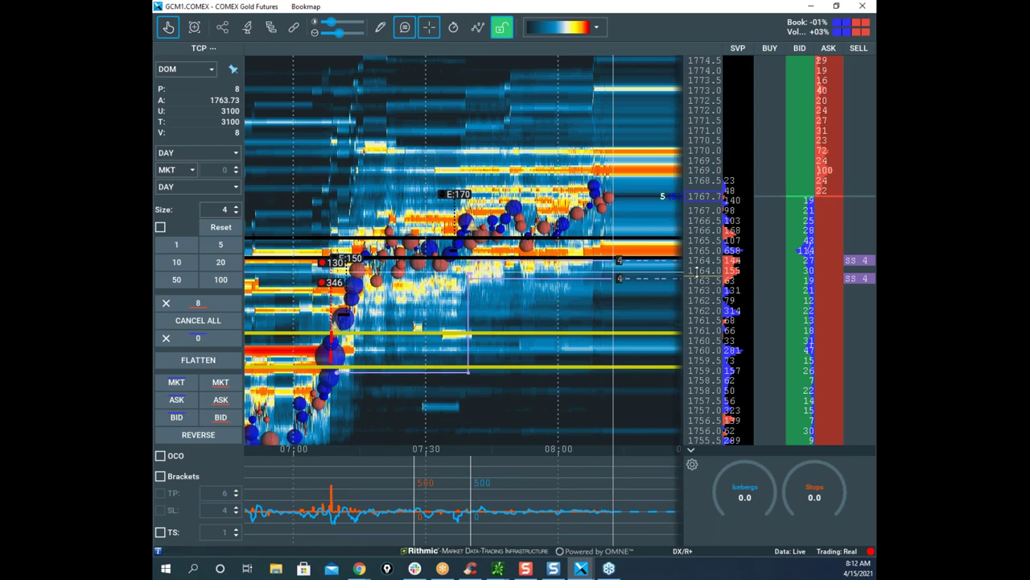
scroll(698, 264, up, 1)
drag(698, 265, 701, 300)
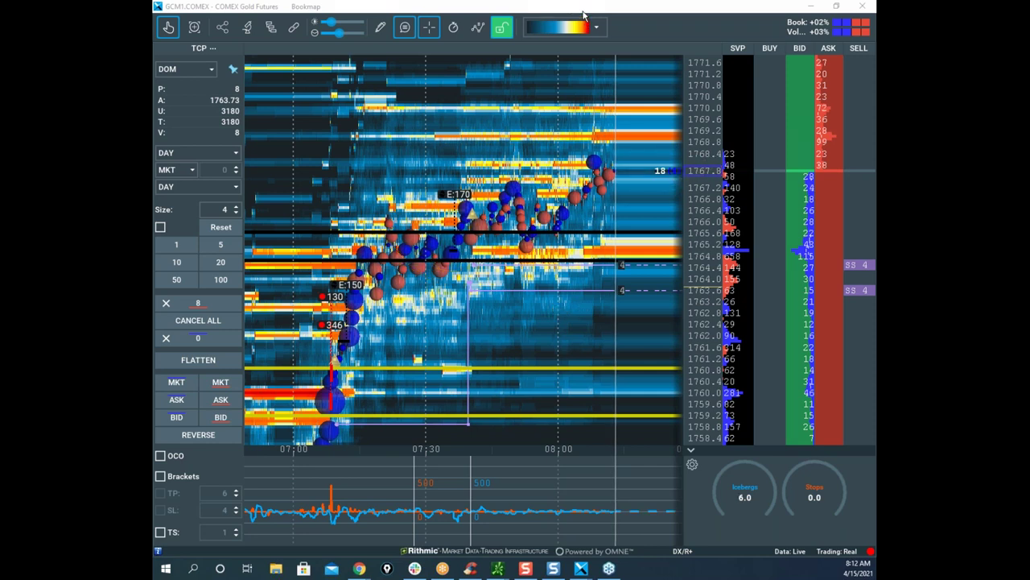
Step: Replace the gold chart on the screen with the E-Mini S&P 500 chart and maximize that window
drag(586, 13, 505, 98)
drag(153, 37, 583, 92)
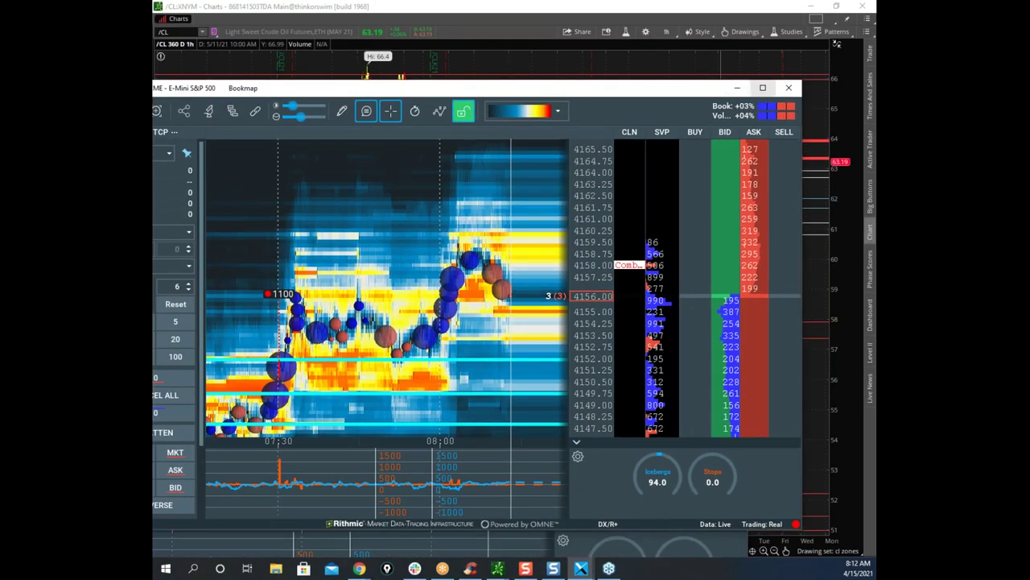
click(764, 90)
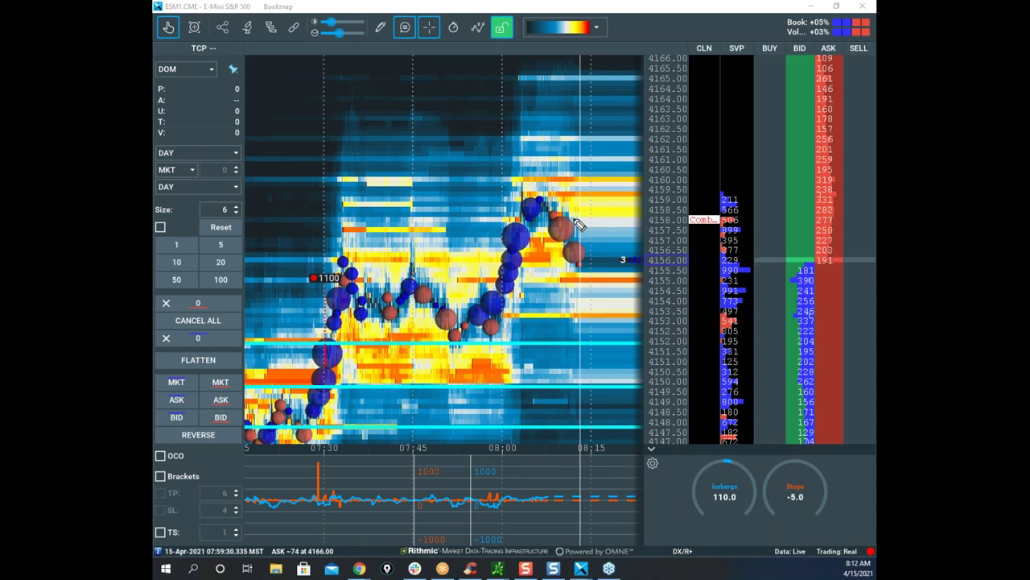
Step: Circle the marked 4158 level, highlight the recent swing low near 4153 and the area under 4158 beside current price, and erase the annotations
drag(720, 203, 734, 223)
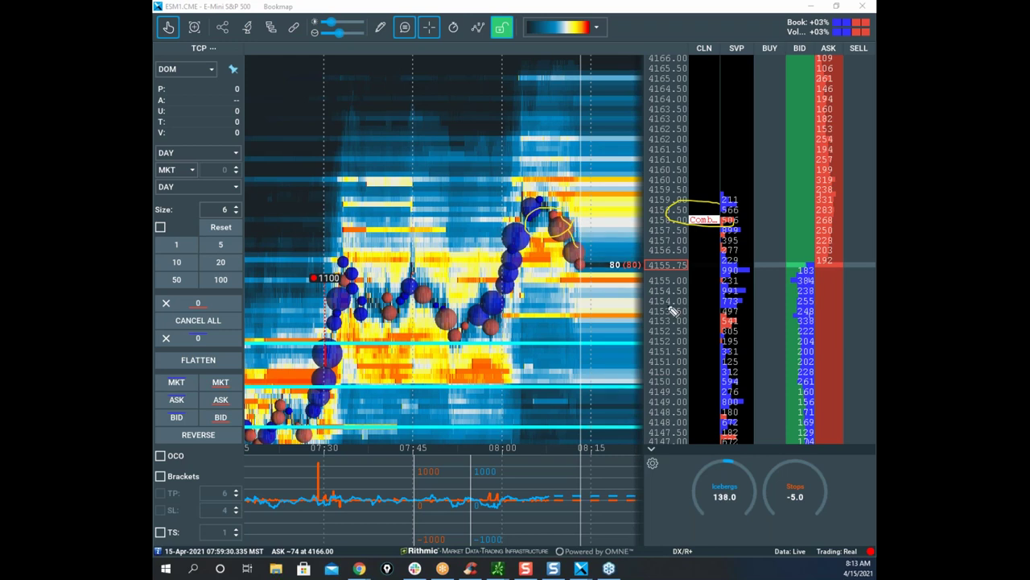
mouse_move(475, 317)
mouse_down()
mouse_move(443, 326)
mouse_move(447, 340)
mouse_move(491, 323)
mouse_up()
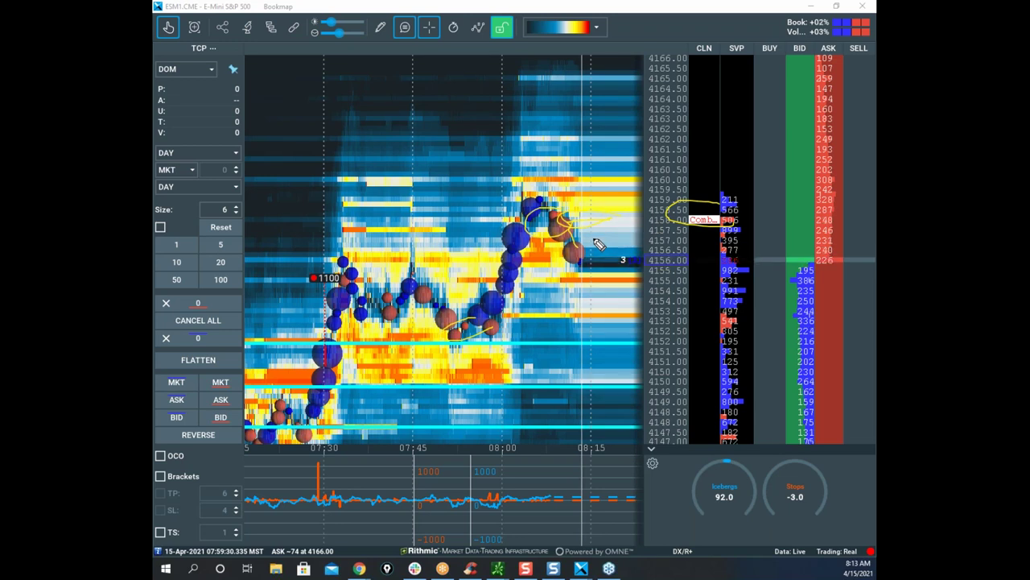
drag(561, 208, 590, 208)
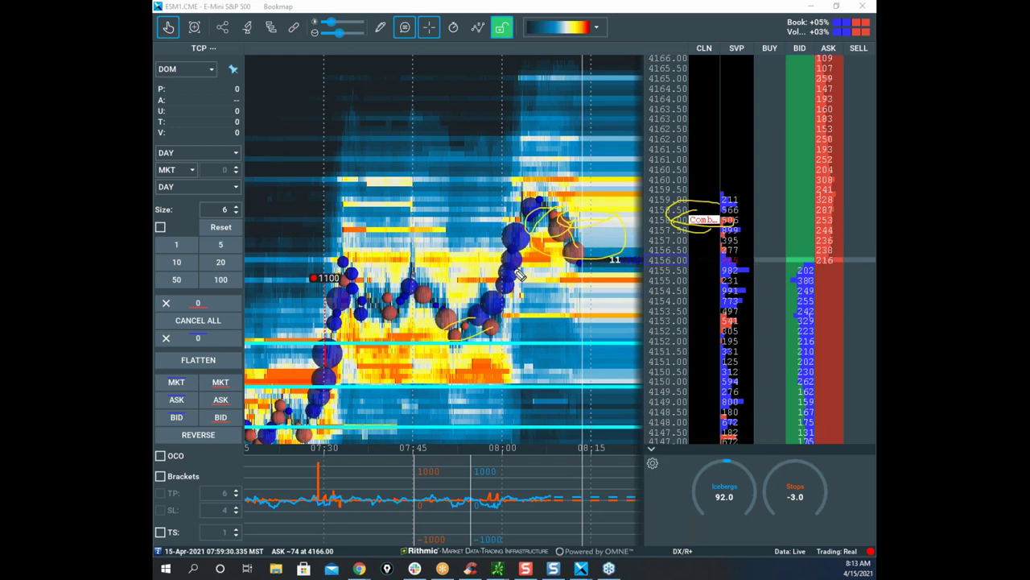
key(e)
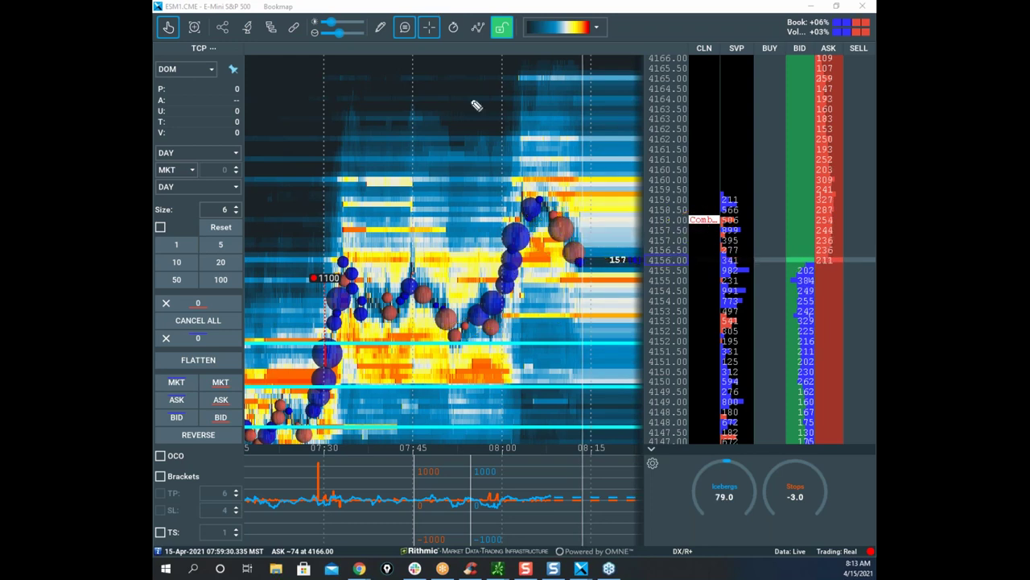
Step: Sketch the rally extending to about 4162, mark the 4158 level, a rebound near 4155 and the 07:30 indicator spike, and erase the drawings
drag(504, 280, 528, 240)
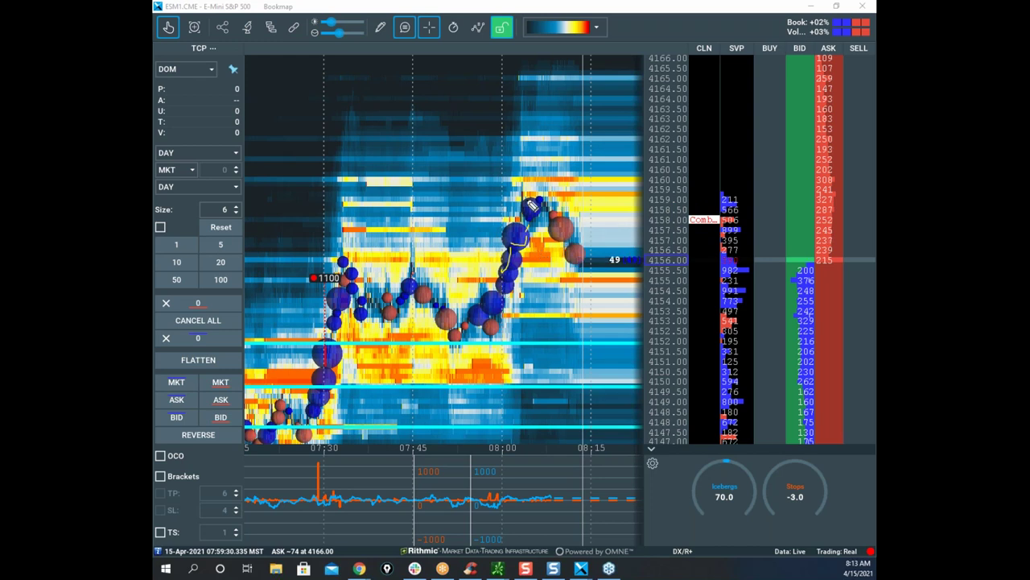
drag(715, 205, 688, 221)
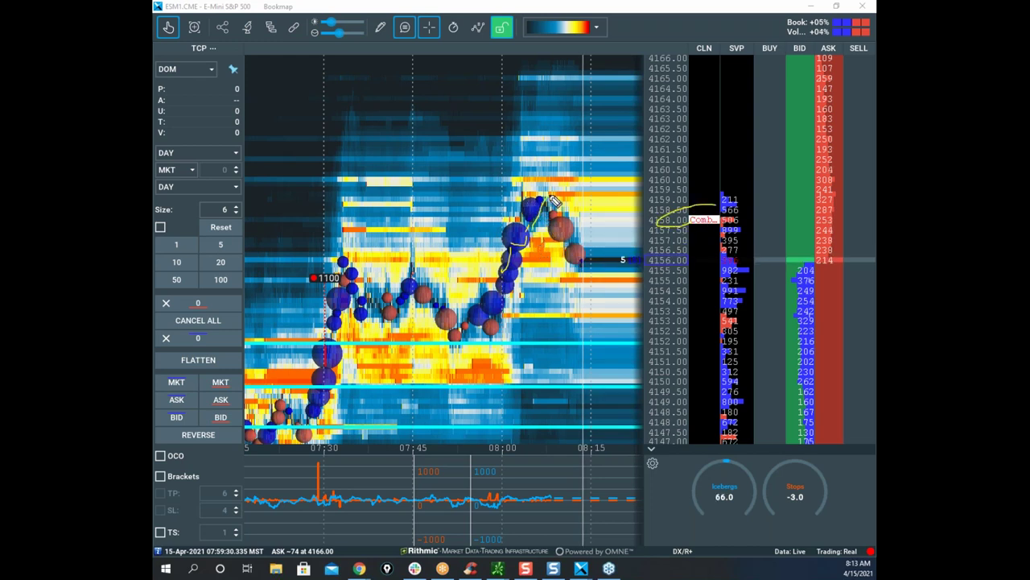
drag(566, 176, 569, 138)
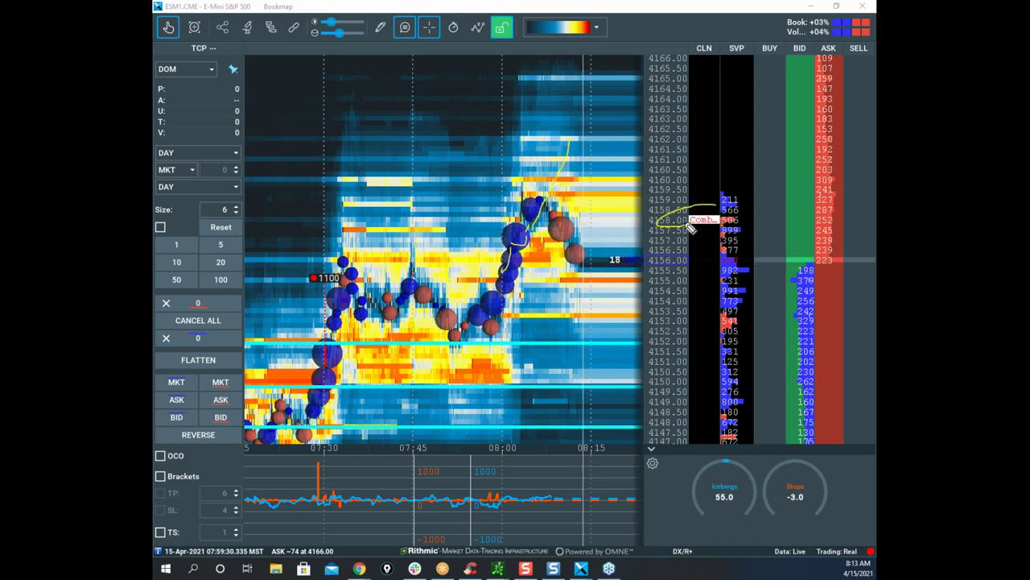
drag(609, 268, 628, 236)
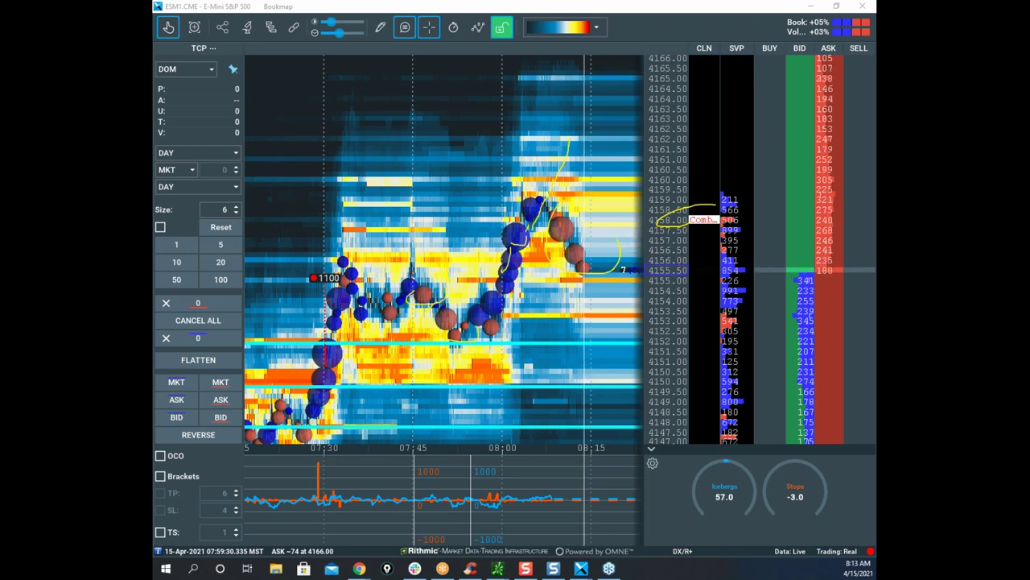
drag(291, 459, 410, 481)
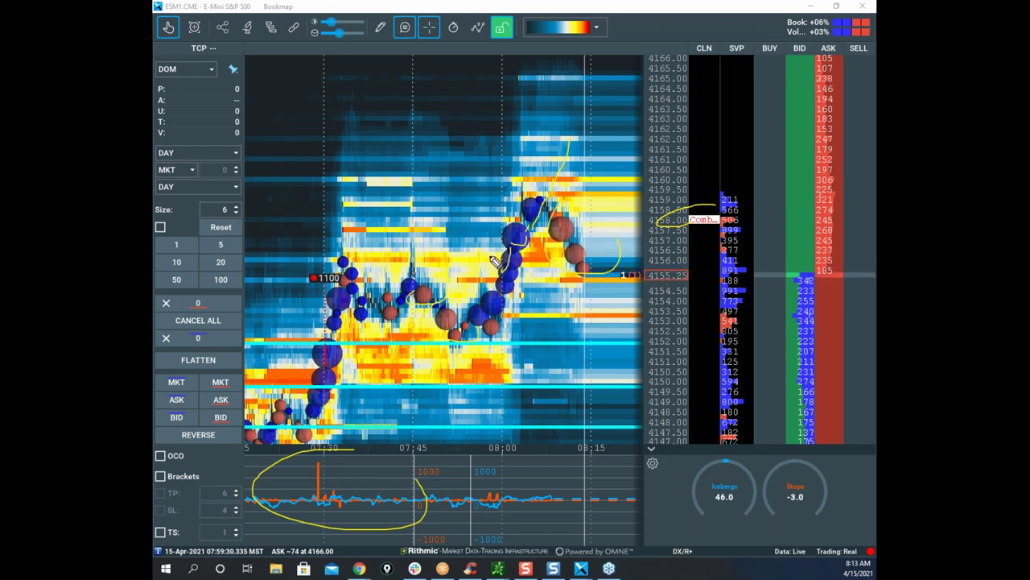
key(Escape)
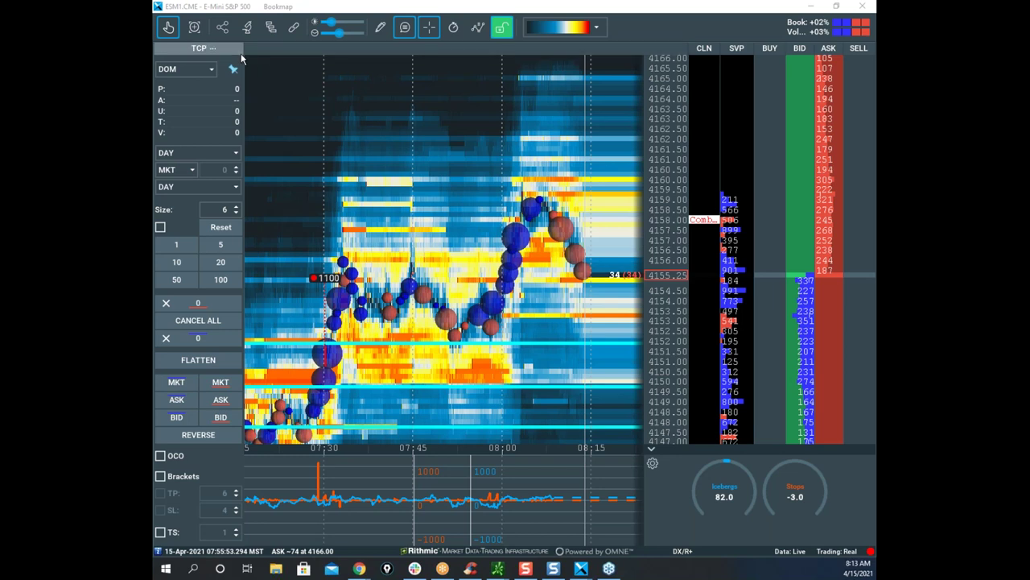
Step: Move the E-Mini S&P 500 chart out of the way and bring the gold futures chart back maximized
click(169, 28)
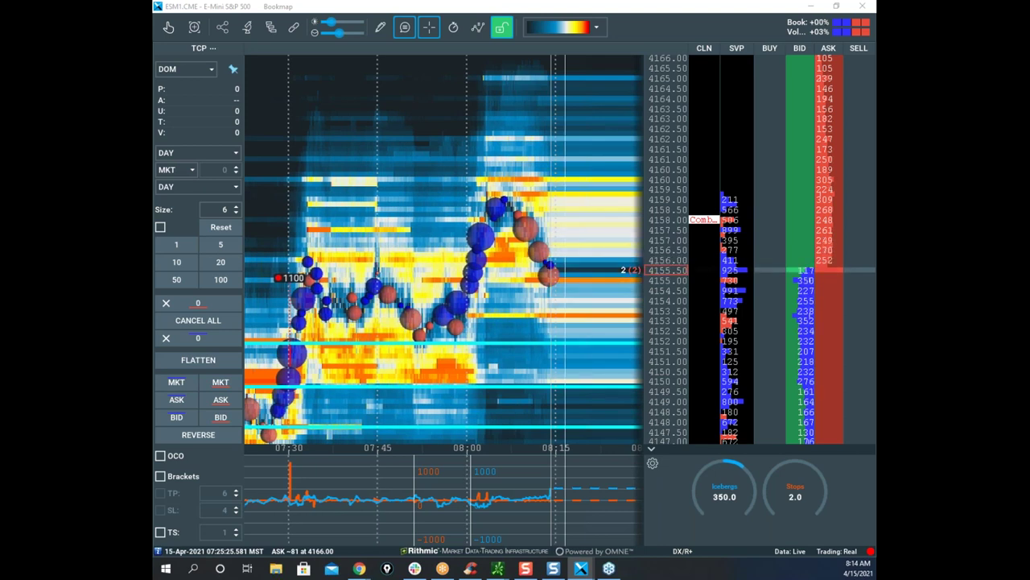
drag(313, 6, 277, 340)
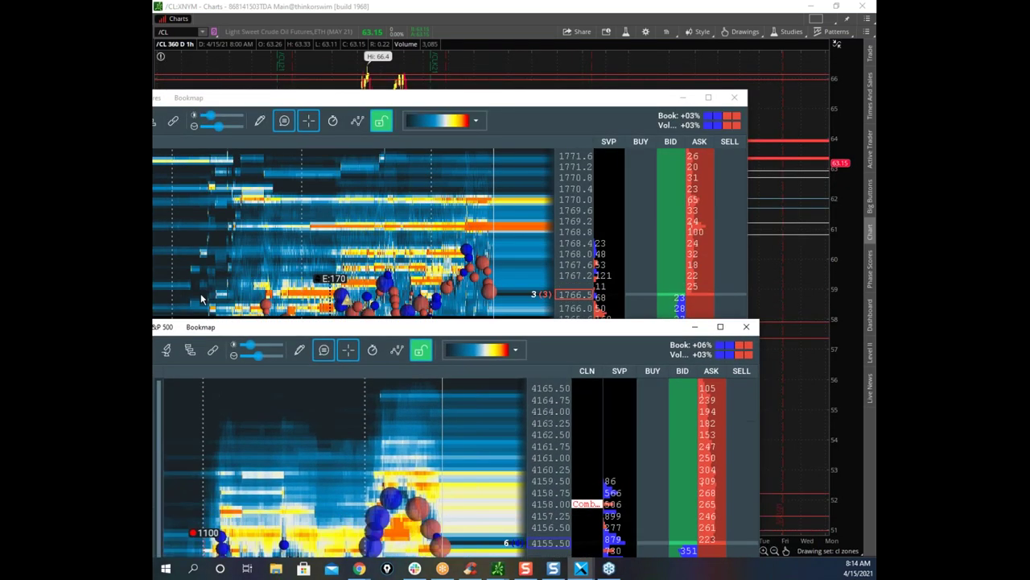
click(375, 94)
click(708, 98)
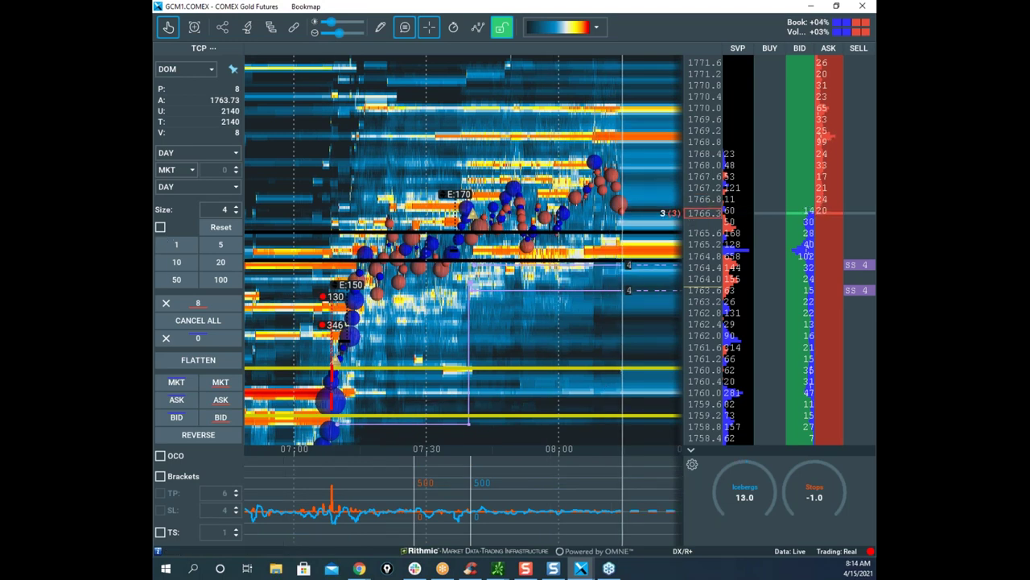
click(169, 29)
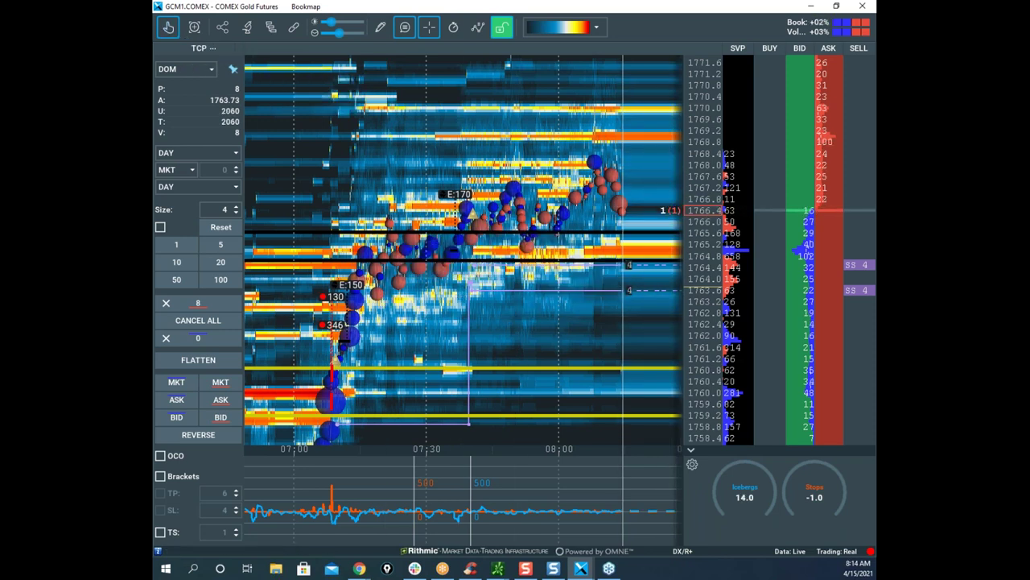